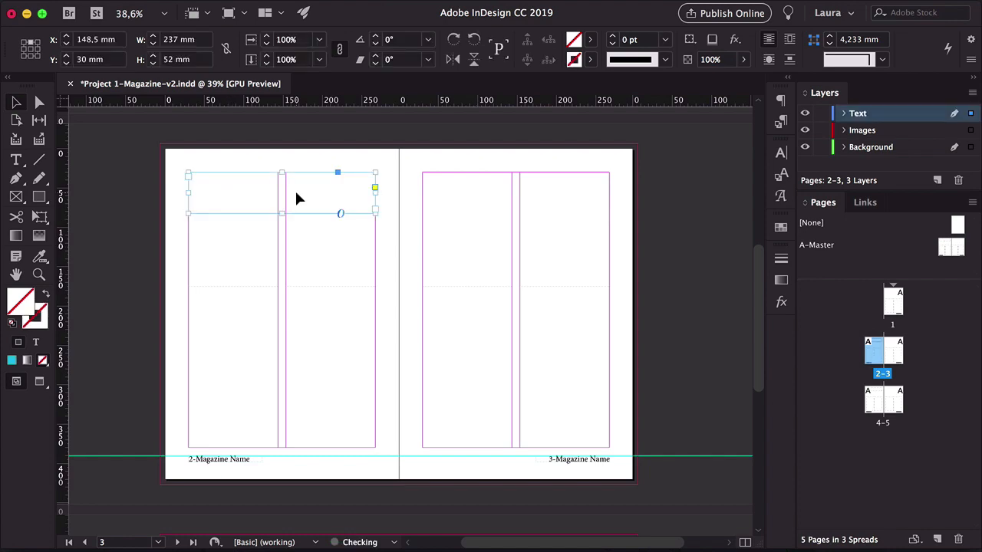
Enter the heading 'Title one' in the top-left text frame on page 2
{"action": "double_click", "coordinate": [297, 193]}
{"action": "type", "text": "asdwasd"}
{"action": "key", "text": "super+a"}
{"action": "type", "text": "Title one"}
{"action": "key", "text": "Escape"}
{"action": "left_click", "coordinate": [227, 320]}
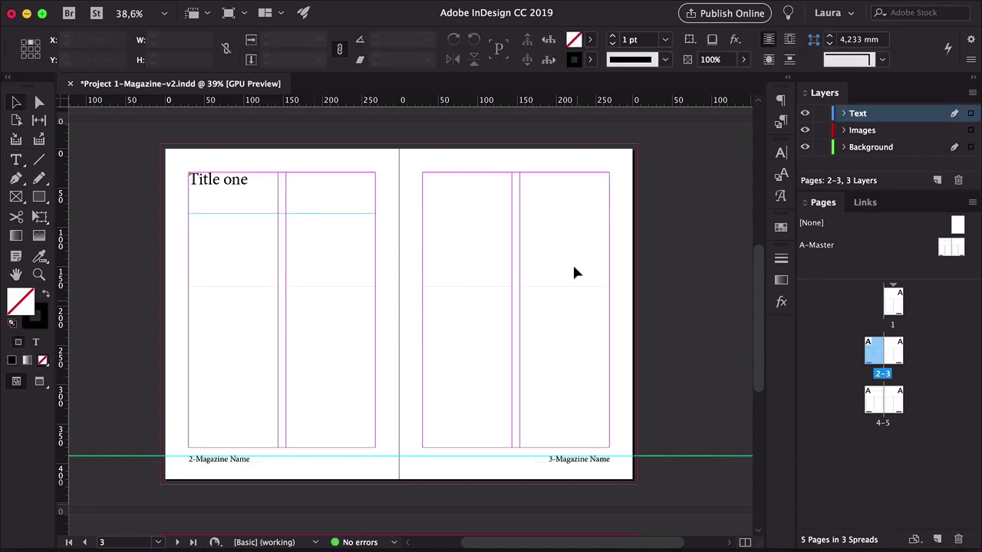
Fill the threaded body text frames on pages 2–3 with placeholder text
{"action": "double_click", "coordinate": [220, 313]}
{"action": "right_click", "coordinate": [221, 313]}
{"action": "left_click", "coordinate": [292, 405]}
{"action": "left_click", "coordinate": [15, 97]}
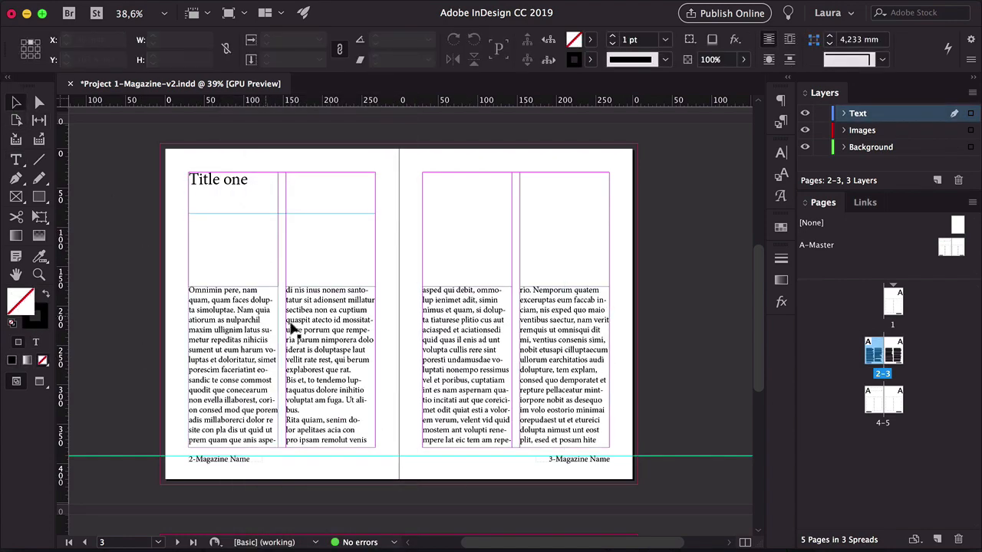
{"action": "key", "text": "w"}
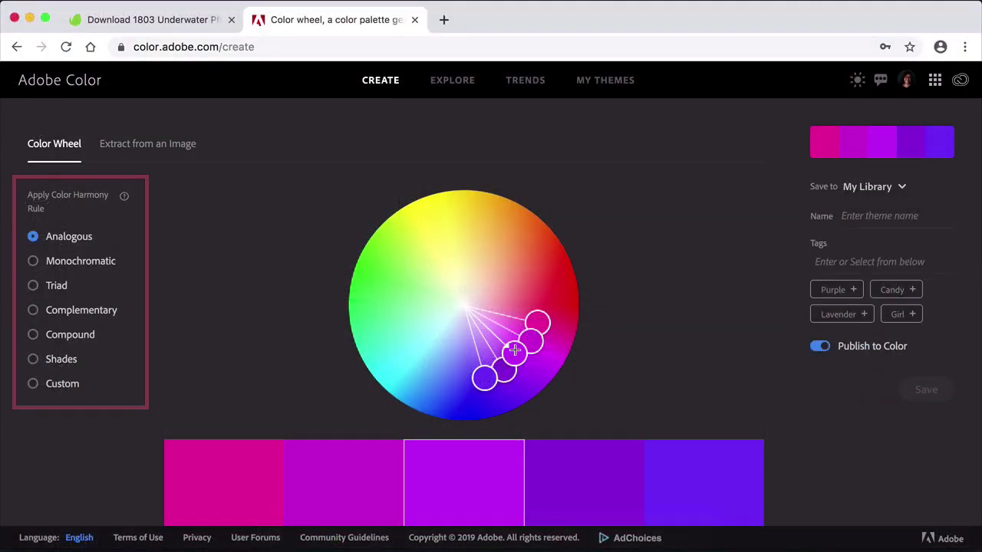
In Adobe Color, move the base colour on the wheel and switch the harmony rule to Triad
{"action": "left_click", "coordinate": [514, 351]}
{"action": "left_click_drag", "start_coordinate": [515, 350], "coordinate": [489, 360]}
{"action": "left_click", "coordinate": [53, 263]}
{"action": "left_click", "coordinate": [56, 286]}
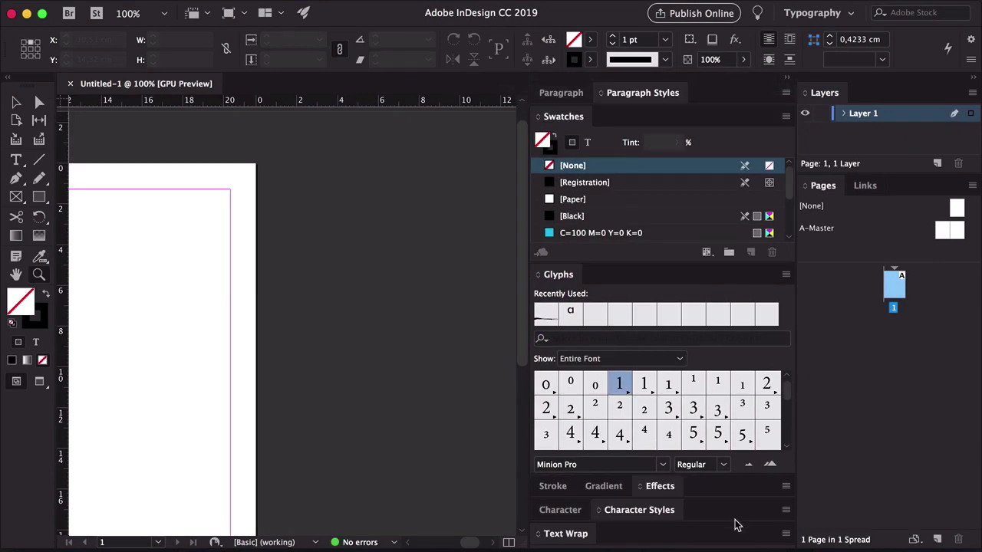
Back in InDesign, rearrange the Swatches, Glyphs and style panels within the panel dock
{"action": "left_click_drag", "start_coordinate": [735, 512], "coordinate": [764, 118]}
{"action": "left_click_drag", "start_coordinate": [563, 116], "coordinate": [715, 119]}
{"action": "left_click_drag", "start_coordinate": [572, 537], "coordinate": [767, 182]}
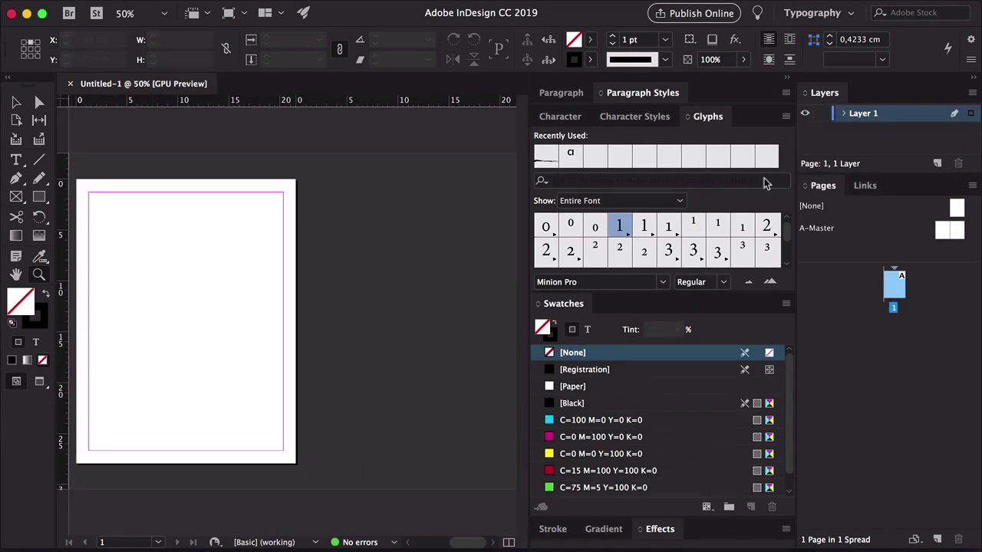
Arrange the brochure pages into three-page spreads in the Pages panel
{"action": "left_click_drag", "start_coordinate": [818, 294], "coordinate": [844, 244]}
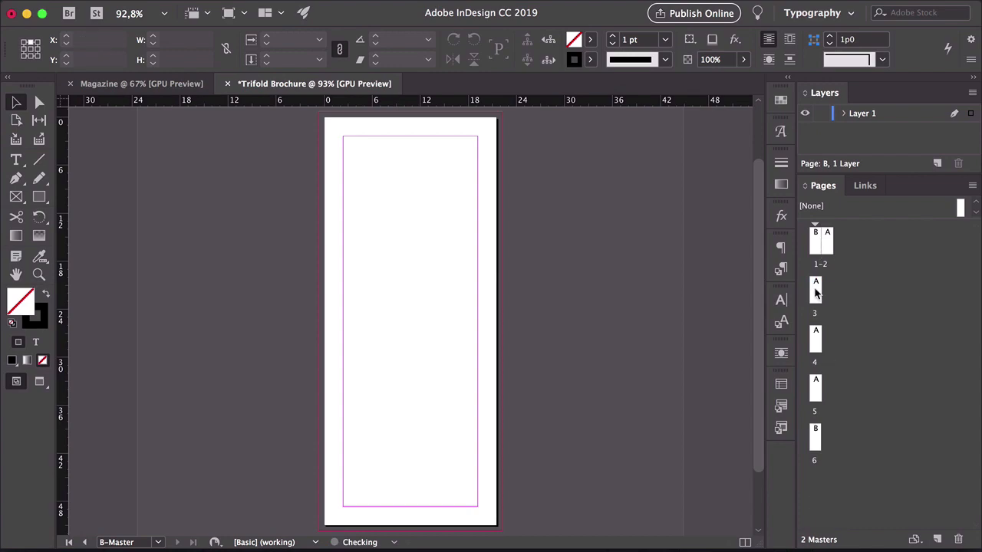
{"action": "left_click_drag", "start_coordinate": [815, 340], "coordinate": [835, 291]}
{"action": "double_click", "coordinate": [815, 242]}
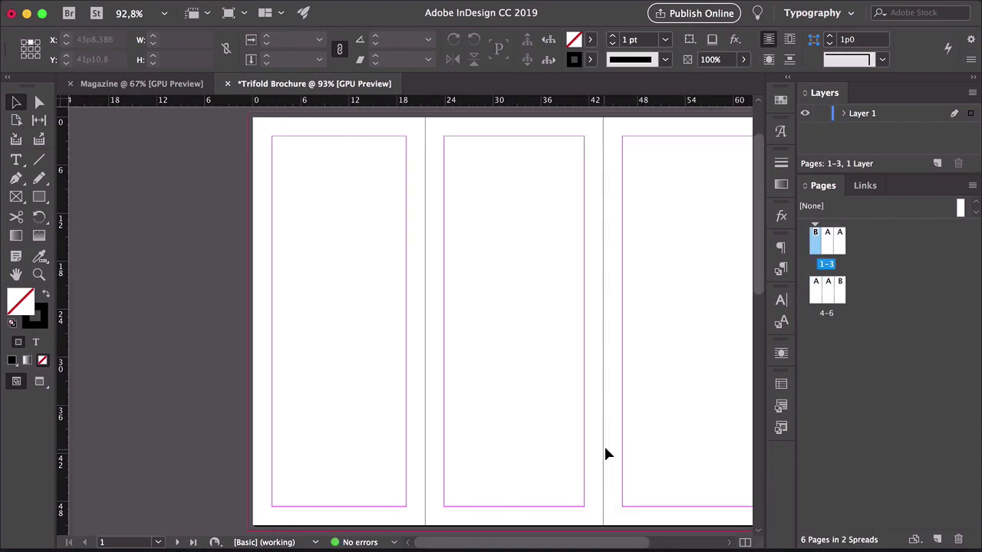
{"action": "scroll", "coordinate": [586, 370], "scroll_direction": "right", "scroll_amount": 2}
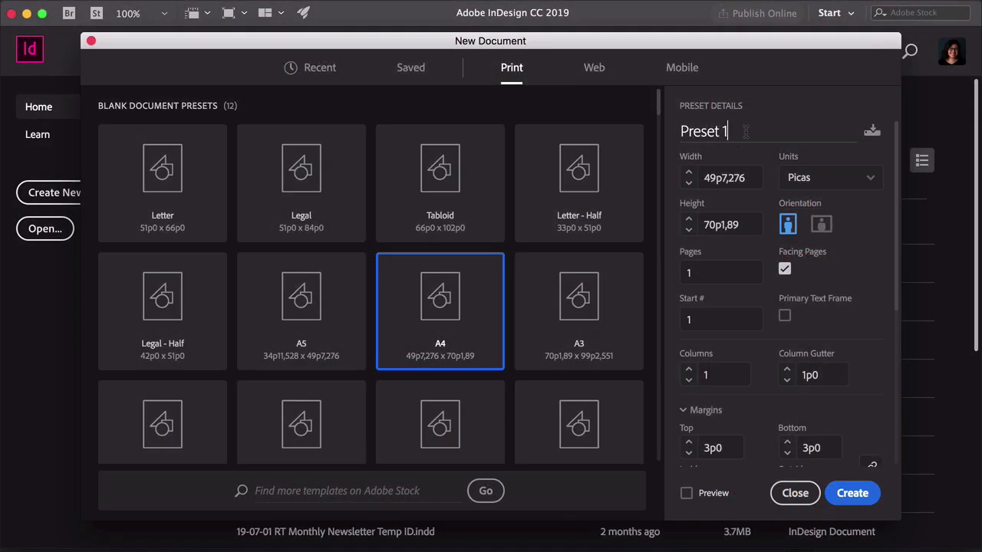
{"action": "left_click", "coordinate": [796, 177]}
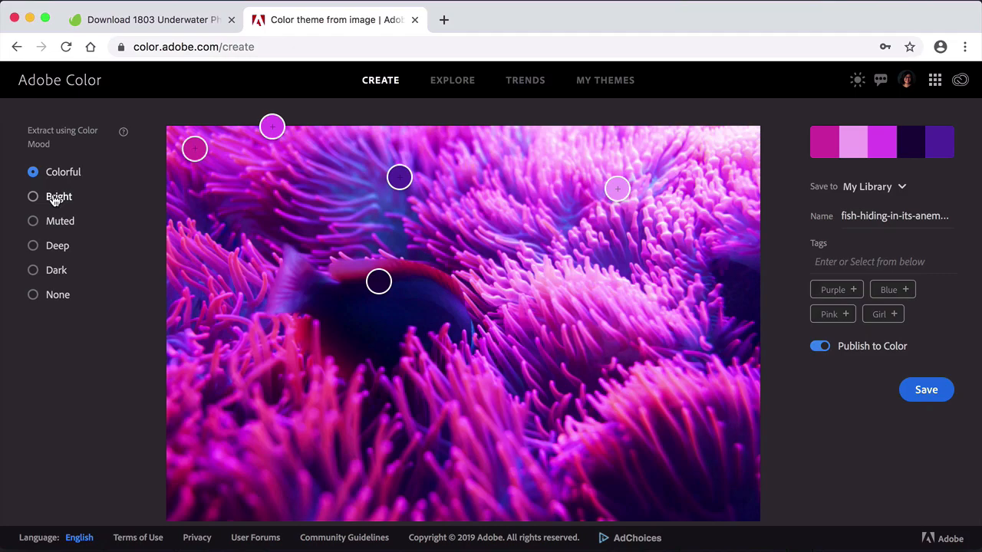
{"action": "left_click", "coordinate": [55, 198]}
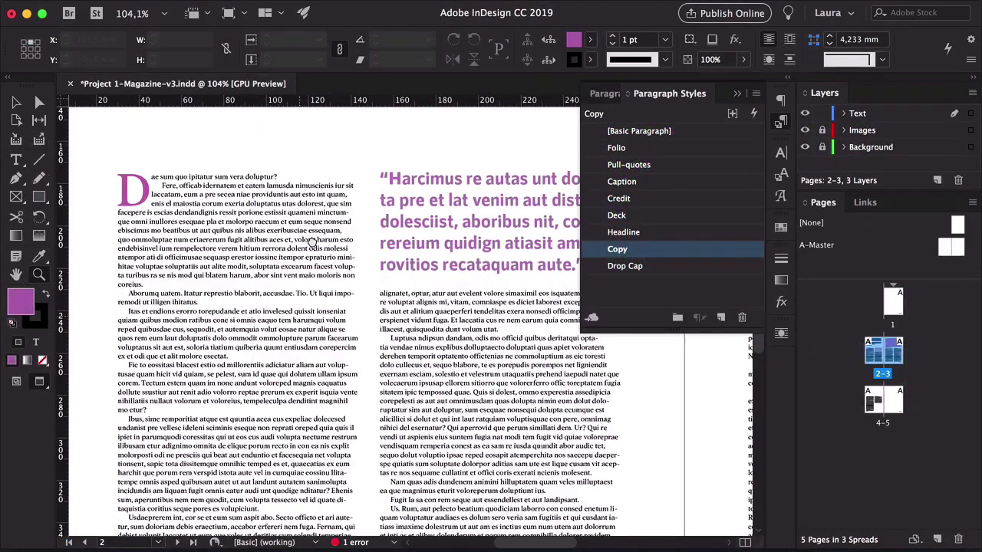
{"action": "left_click_drag", "start_coordinate": [309, 325], "coordinate": [289, 297]}
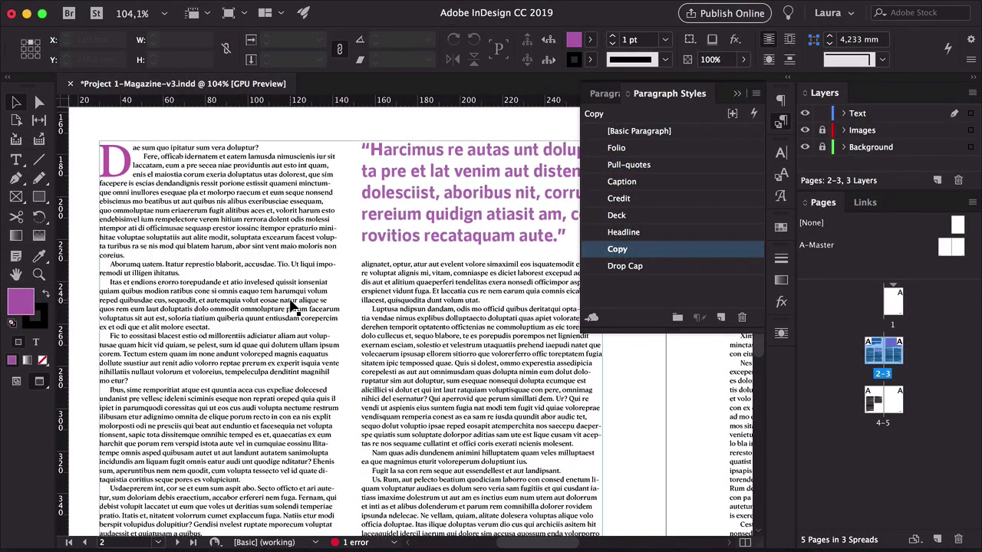
{"action": "left_click", "coordinate": [292, 305]}
{"action": "double_click", "coordinate": [259, 273]}
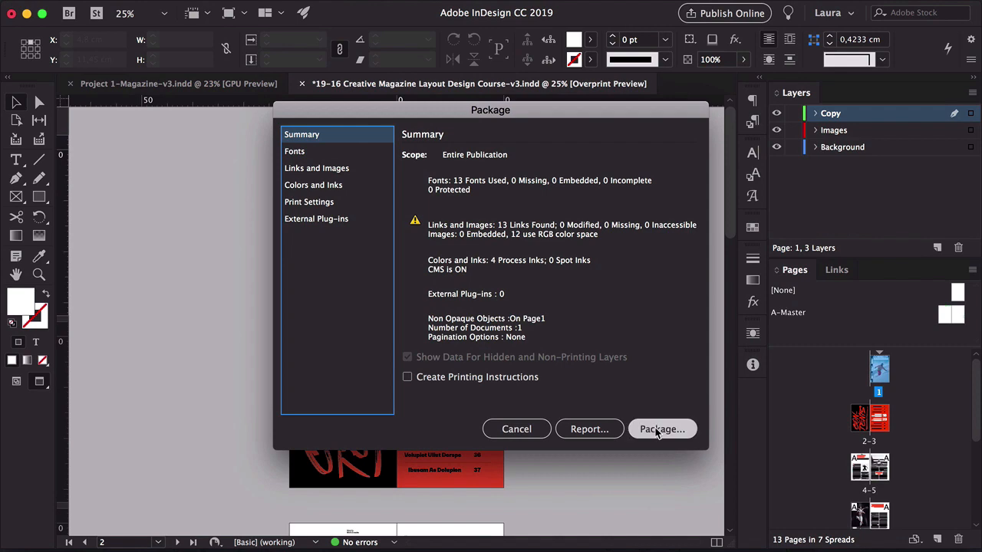
Review the list of fonts in the Package dialog
{"action": "left_click", "coordinate": [319, 157]}
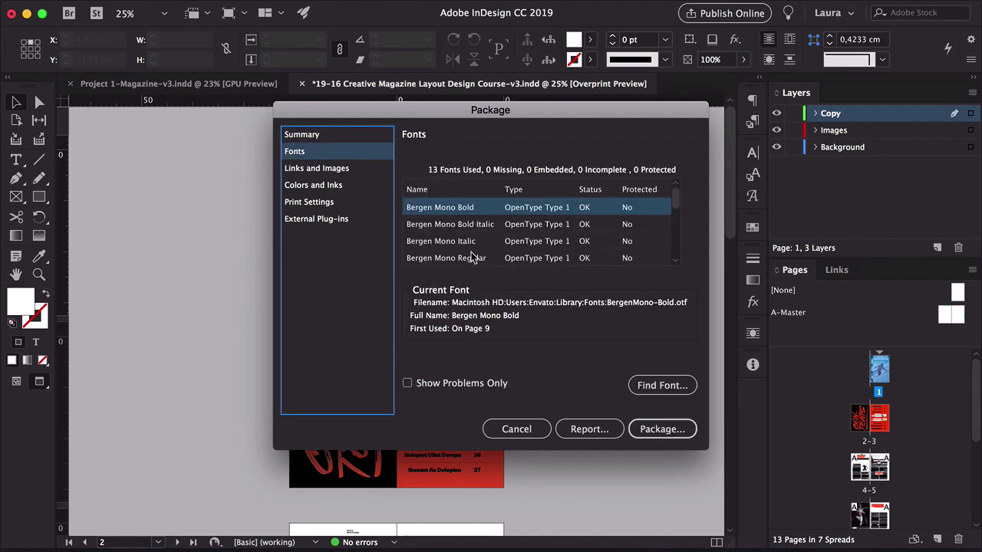
{"action": "scroll", "coordinate": [475, 244], "scroll_direction": "down", "scroll_amount": 5}
{"action": "scroll", "coordinate": [474, 238], "scroll_direction": "up", "scroll_amount": 2}
{"action": "scroll", "coordinate": [474, 239], "scroll_direction": "up", "scroll_amount": 3}
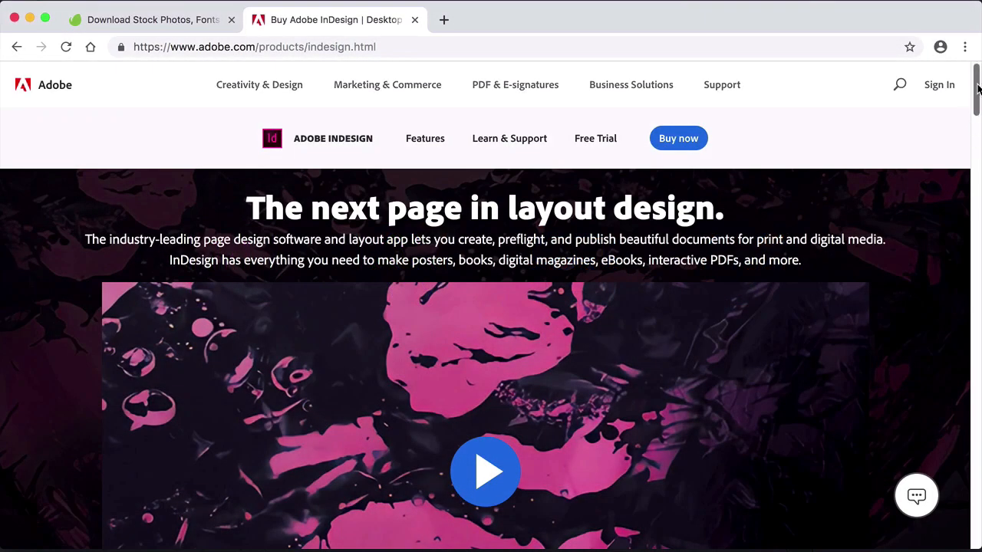
{"action": "left_click_drag", "start_coordinate": [977, 89], "coordinate": [979, 69]}
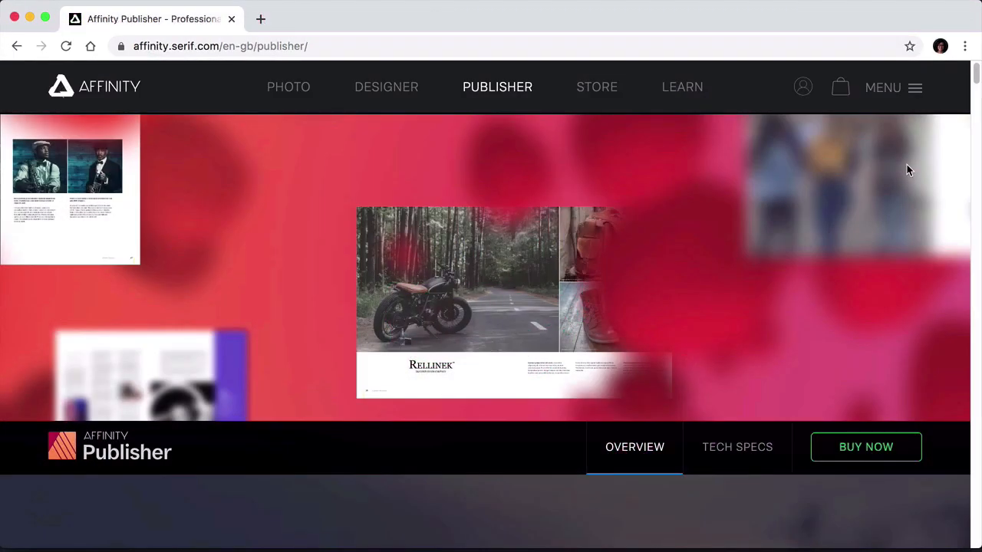
{"action": "left_click_drag", "start_coordinate": [978, 74], "coordinate": [980, 196]}
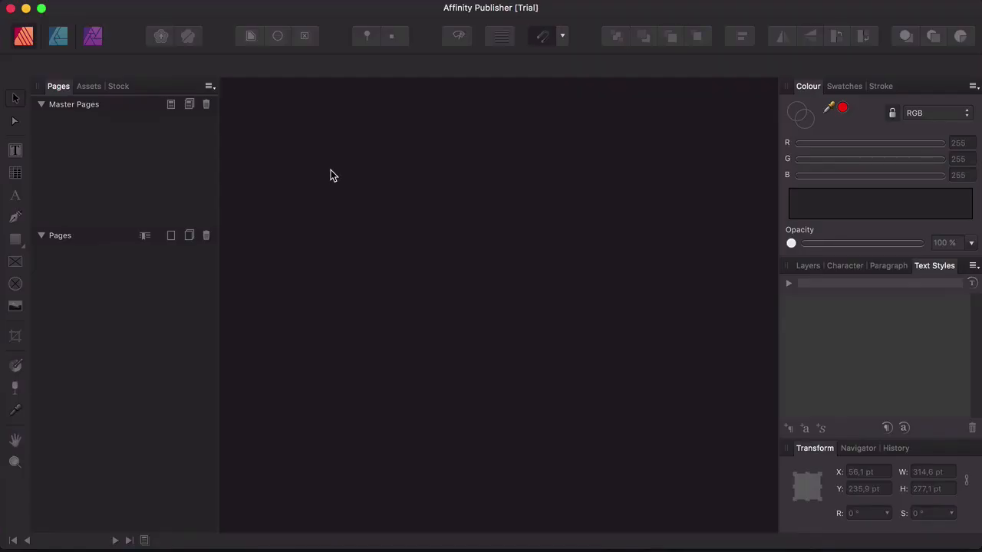
Start a new document and browse the page preset list, keeping A4
{"action": "left_click", "coordinate": [157, 9]}
{"action": "left_click", "coordinate": [167, 27]}
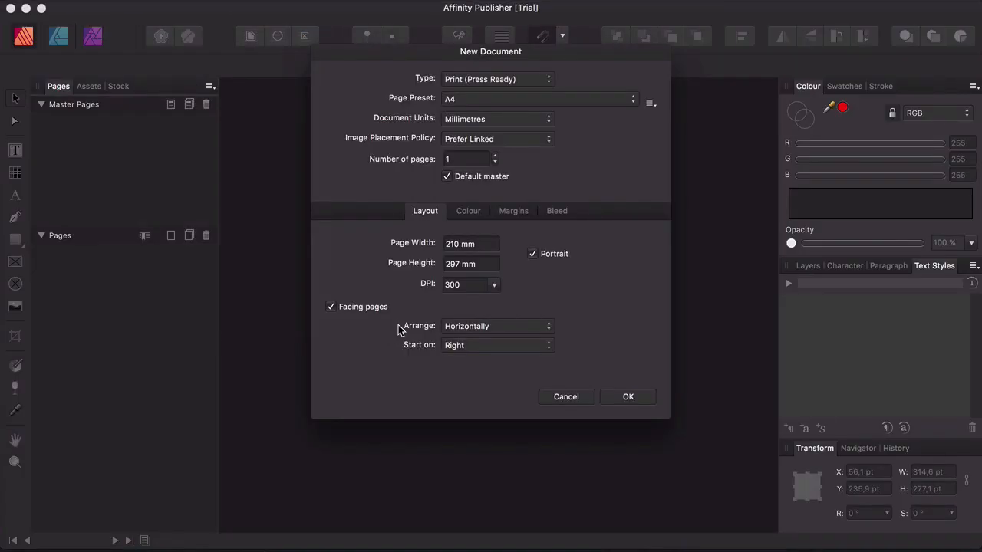
{"action": "left_click", "coordinate": [528, 99]}
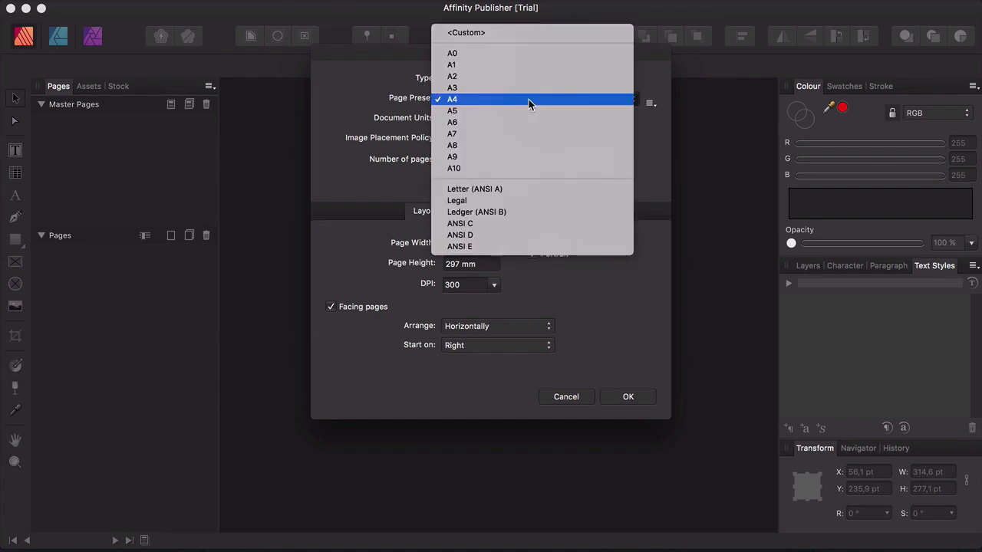
{"action": "left_click", "coordinate": [666, 159]}
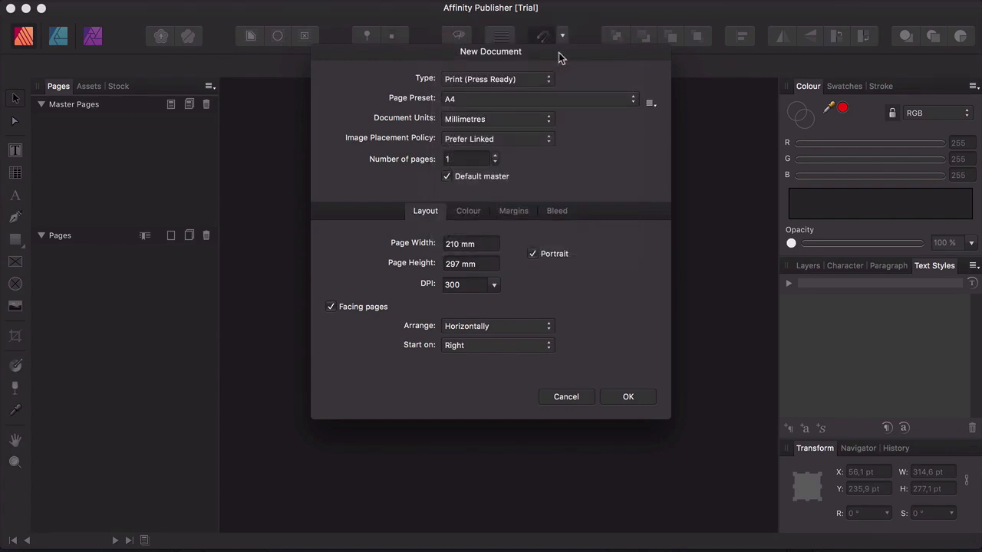
Try the Web and Devices document types and their presets before returning the type to Print
{"action": "left_click_drag", "start_coordinate": [559, 52], "coordinate": [527, 76]}
{"action": "left_click", "coordinate": [489, 103]}
{"action": "left_click", "coordinate": [483, 128]}
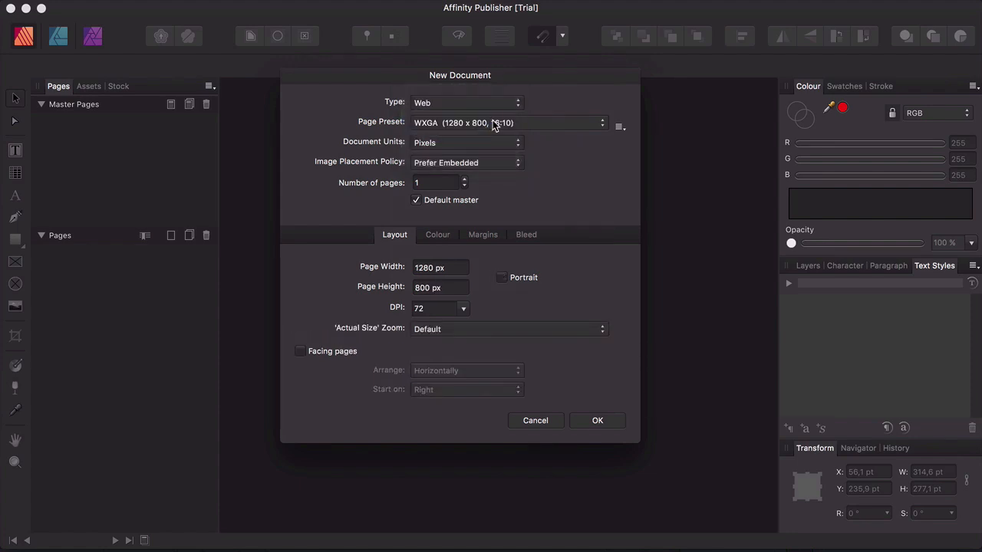
{"action": "left_click", "coordinate": [497, 123]}
{"action": "left_click", "coordinate": [561, 149]}
{"action": "left_click", "coordinate": [481, 106]}
{"action": "left_click", "coordinate": [477, 121]}
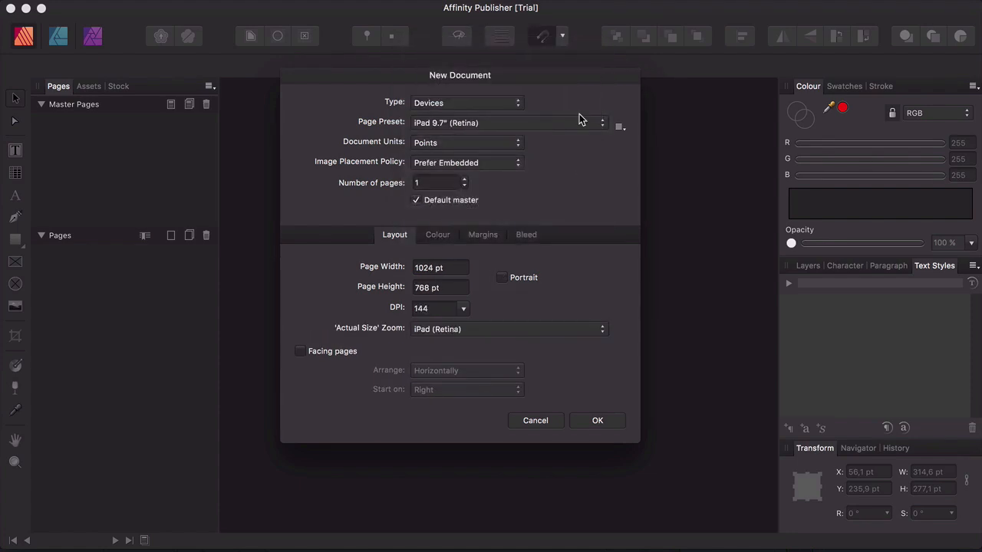
{"action": "left_click", "coordinate": [579, 121]}
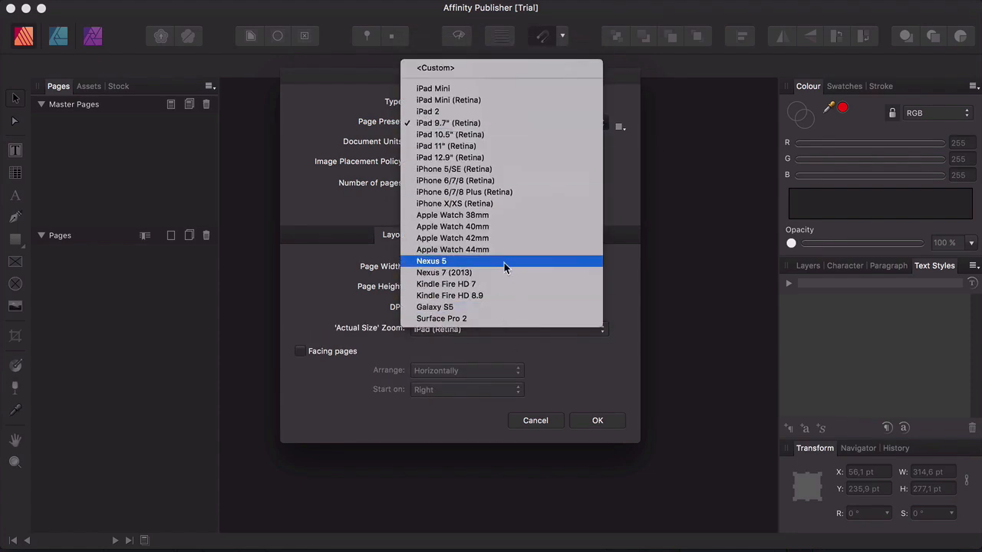
{"action": "left_click", "coordinate": [611, 164]}
{"action": "left_click", "coordinate": [504, 163]}
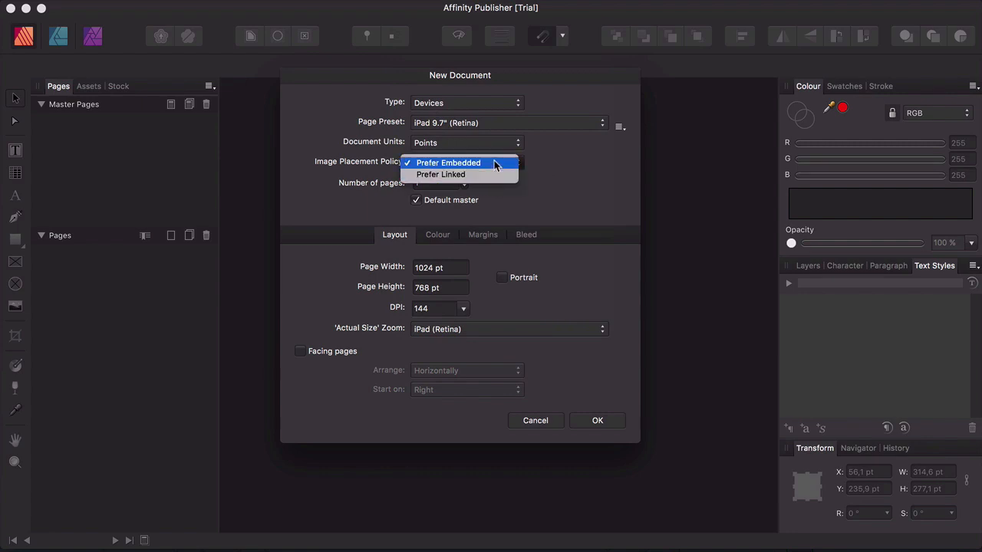
{"action": "left_click", "coordinate": [499, 163]}
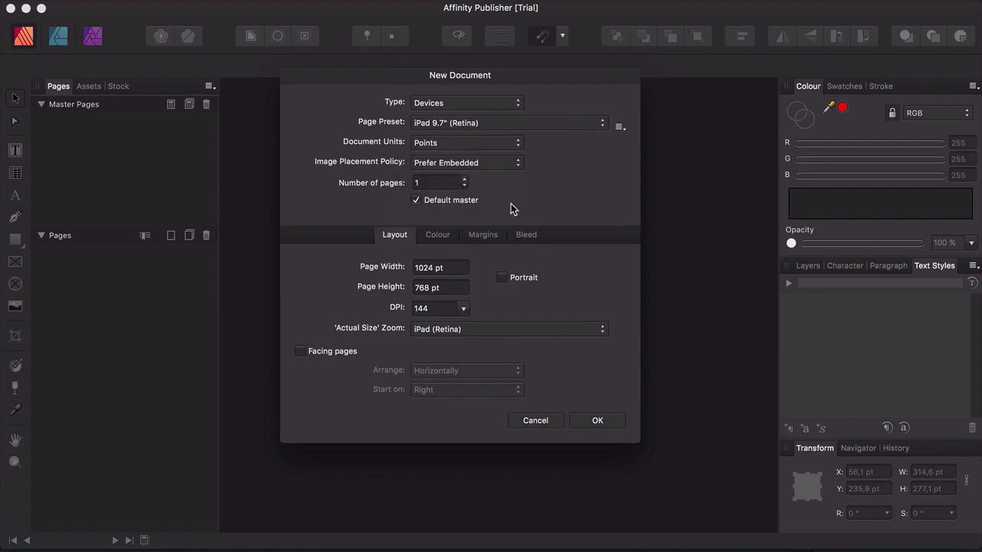
{"action": "left_click", "coordinate": [491, 103]}
{"action": "left_click", "coordinate": [498, 54]}
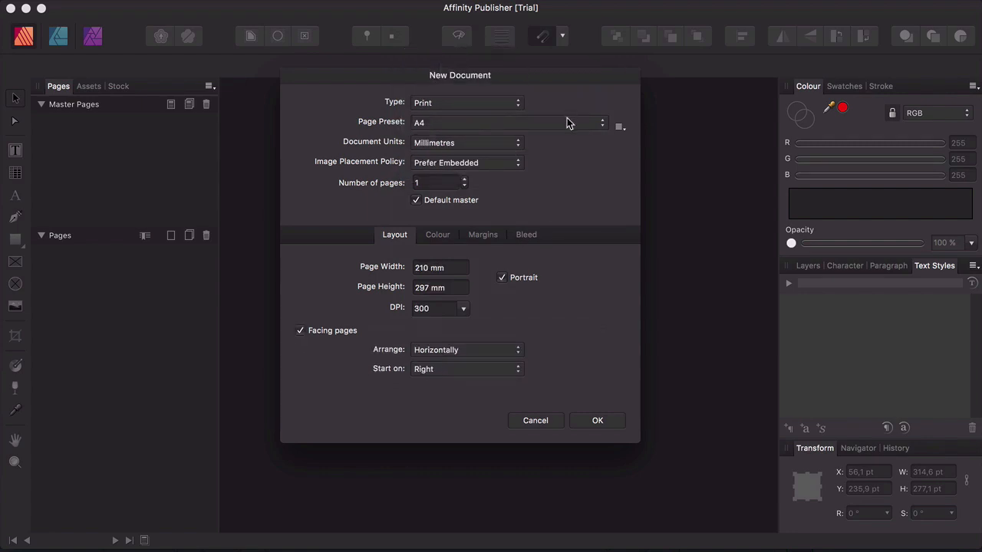
Review the Colour, Margins and Bleed settings of the new document
{"action": "left_click", "coordinate": [445, 234]}
{"action": "left_click", "coordinate": [485, 235]}
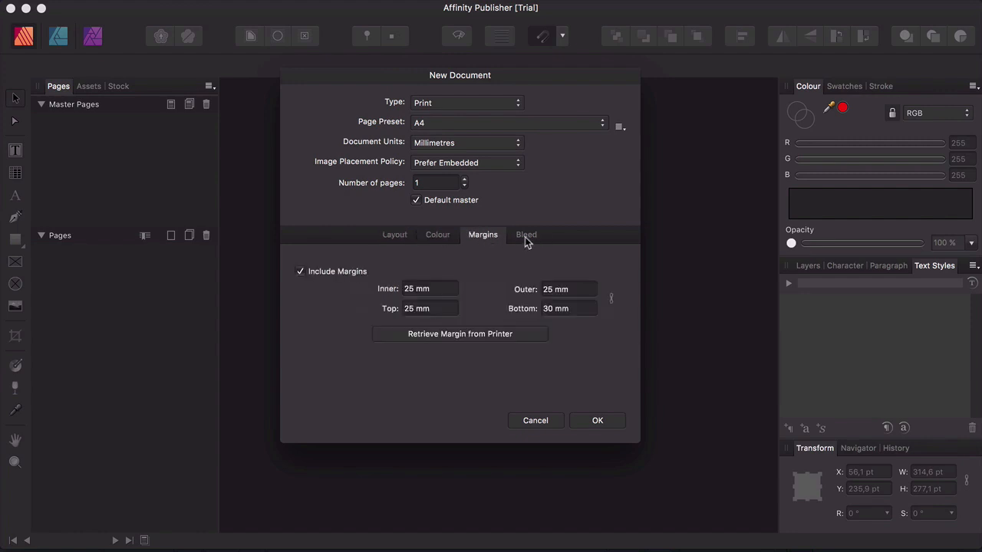
{"action": "left_click", "coordinate": [525, 236]}
{"action": "left_click", "coordinate": [481, 235]}
{"action": "left_click", "coordinate": [511, 234]}
Adjust the inner bleed amount in steps and return to the margin settings
{"action": "key", "text": "shift+Up"}
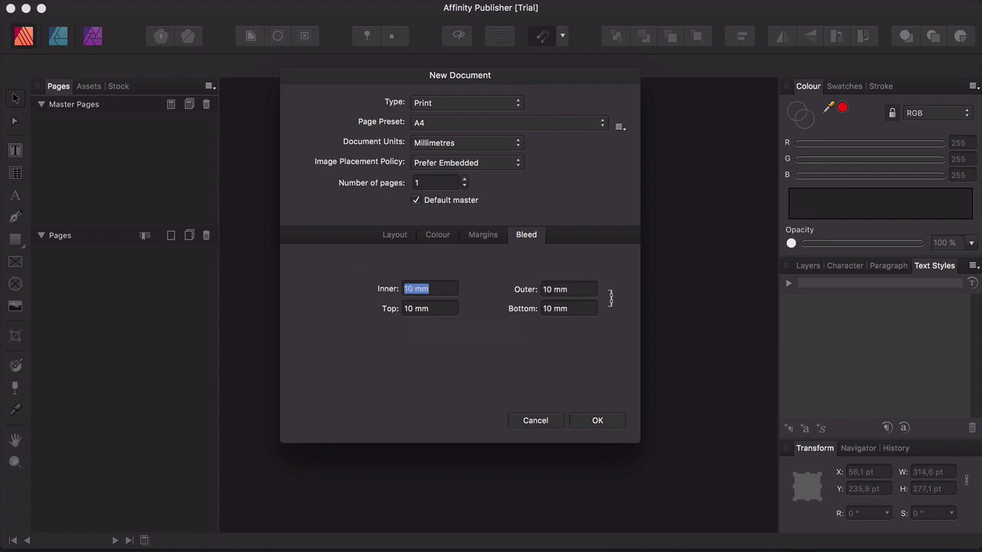
{"action": "key", "text": "shift+Up"}
{"action": "key", "text": "shift+Down"}
{"action": "key", "text": "Down"}
{"action": "key", "text": "Down"}
{"action": "key", "text": "Down"}
{"action": "key", "text": "Down"}
{"action": "key", "text": "Down"}
{"action": "left_click", "coordinate": [483, 235]}
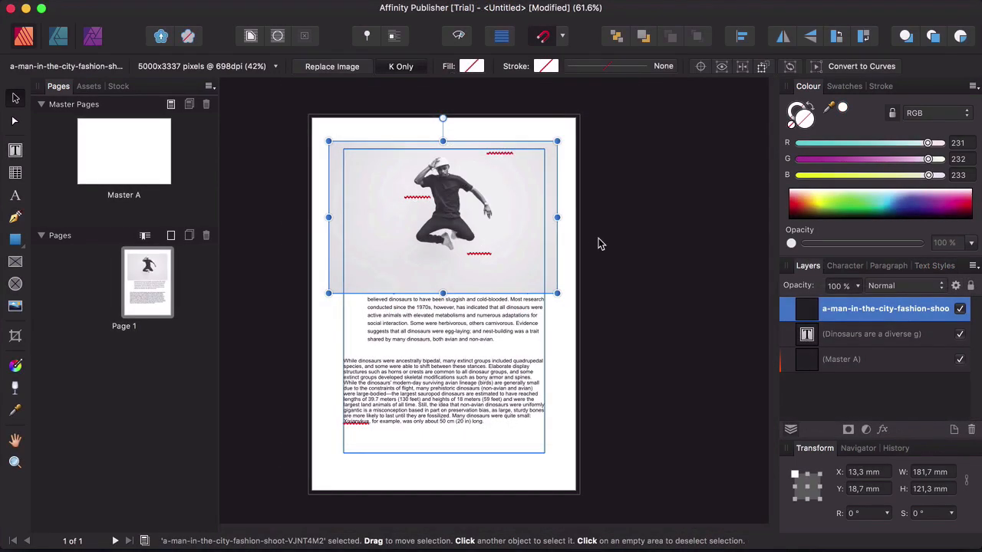
Move the fashion photo down into the middle of the body text frame
{"action": "left_click", "coordinate": [601, 224]}
{"action": "left_click", "coordinate": [502, 208]}
{"action": "left_click_drag", "start_coordinate": [502, 209], "coordinate": [513, 291]}
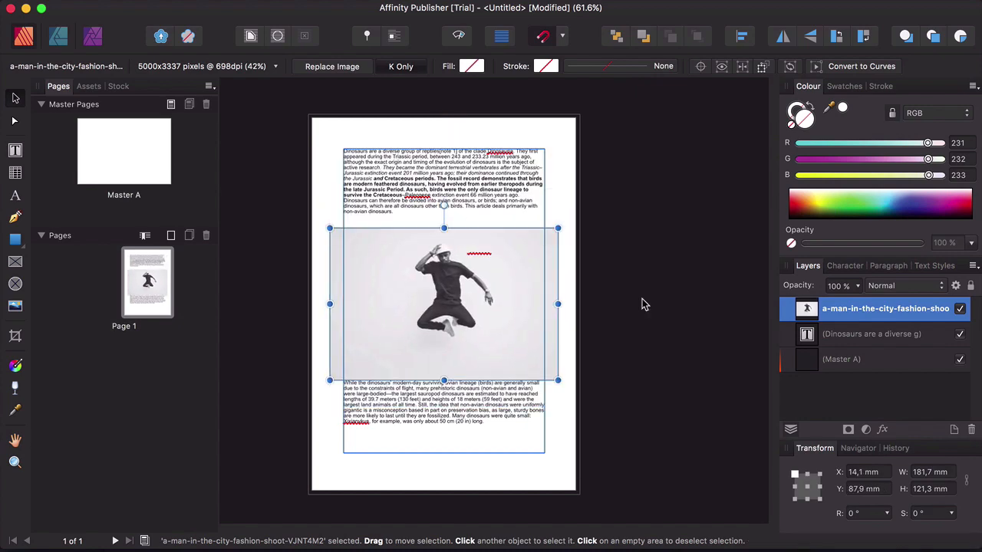
Apply the Jump text wrap style to the photo
{"action": "left_click", "coordinate": [251, 36]}
{"action": "left_click", "coordinate": [408, 185]}
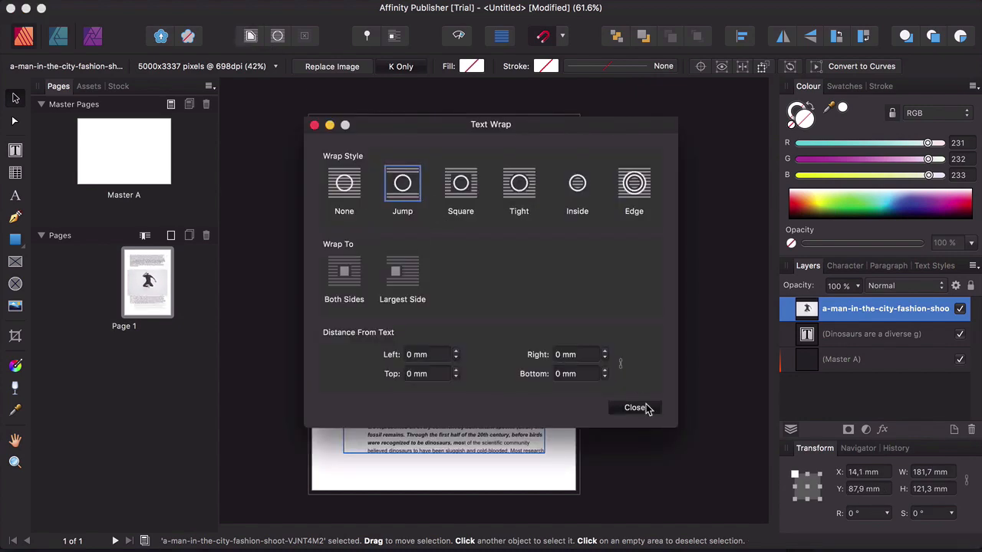
{"action": "left_click", "coordinate": [634, 407]}
{"action": "left_click", "coordinate": [649, 338]}
{"action": "left_click", "coordinate": [516, 418]}
{"action": "scroll", "coordinate": [516, 418], "scroll_direction": "down", "scroll_amount": 2}
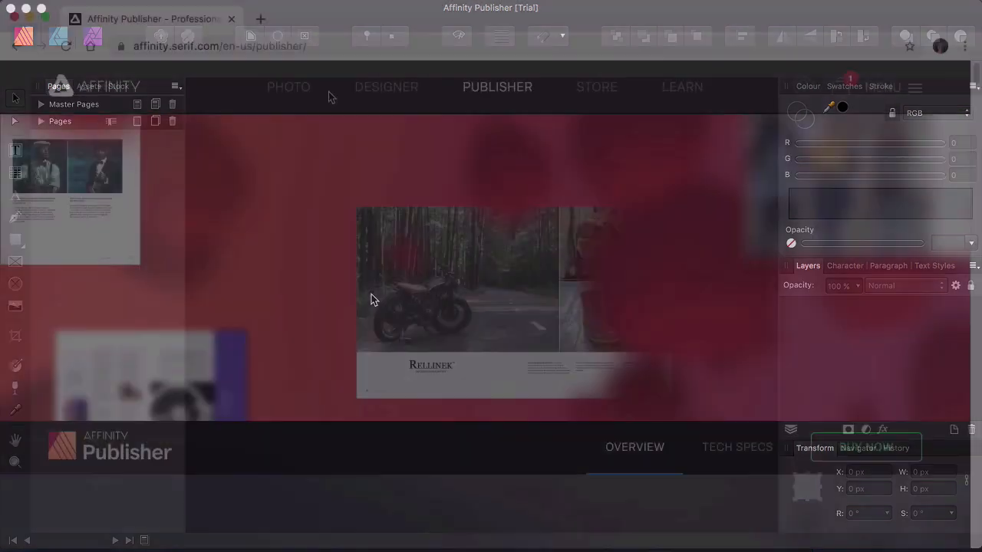
Browse the Affinity Photo and Designer product pages
{"action": "left_click", "coordinate": [297, 90]}
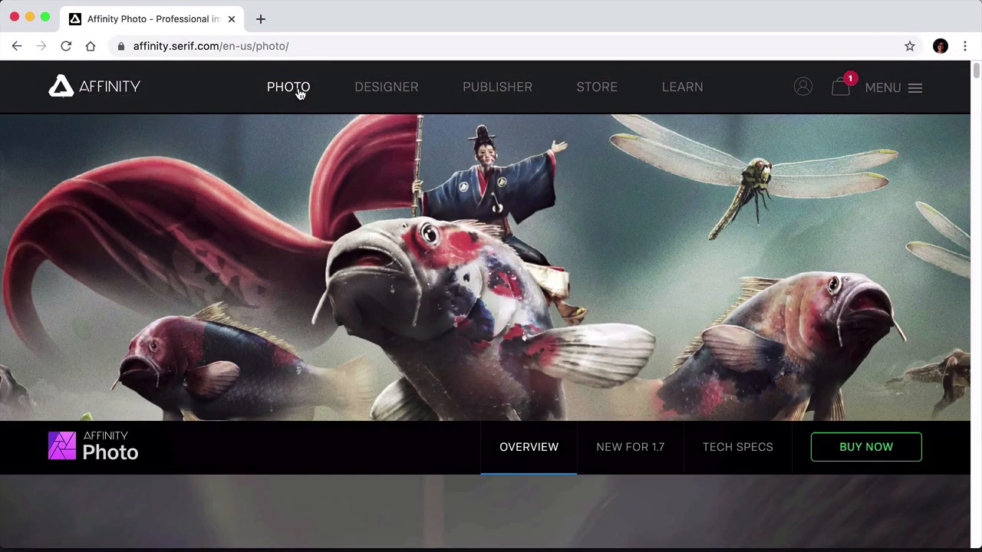
{"action": "left_click", "coordinate": [381, 89]}
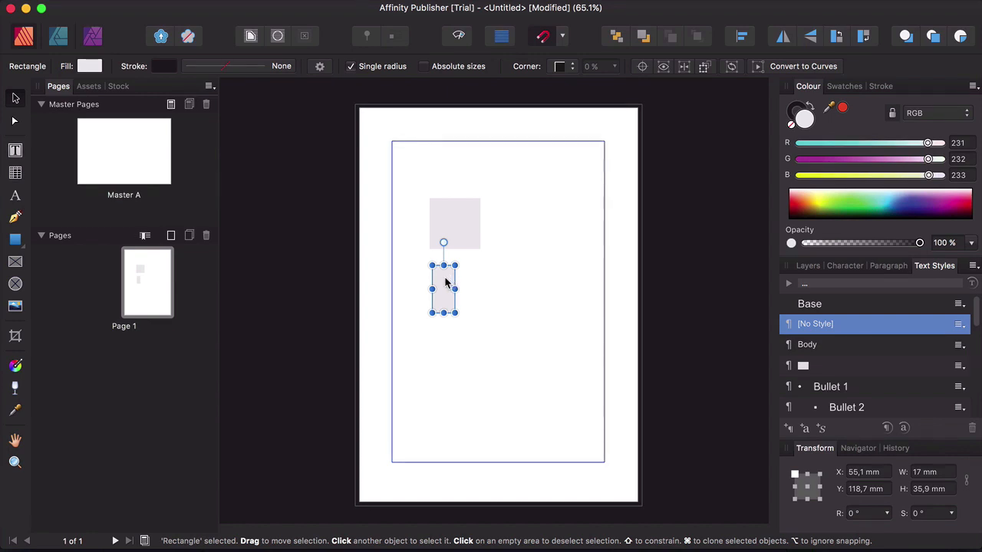
Reposition the small rectangle lower on the page, below the square
{"action": "left_click_drag", "start_coordinate": [451, 282], "coordinate": [442, 311]}
{"action": "mouse_move", "coordinate": [458, 304]}
{"action": "left_mouse_down"}
{"action": "mouse_move", "coordinate": [458, 293]}
{"action": "mouse_move", "coordinate": [452, 391]}
{"action": "mouse_move", "coordinate": [486, 377]}
{"action": "mouse_move", "coordinate": [482, 290]}
{"action": "mouse_move", "coordinate": [460, 304]}
{"action": "left_mouse_up"}
{"action": "left_click", "coordinate": [506, 299]}
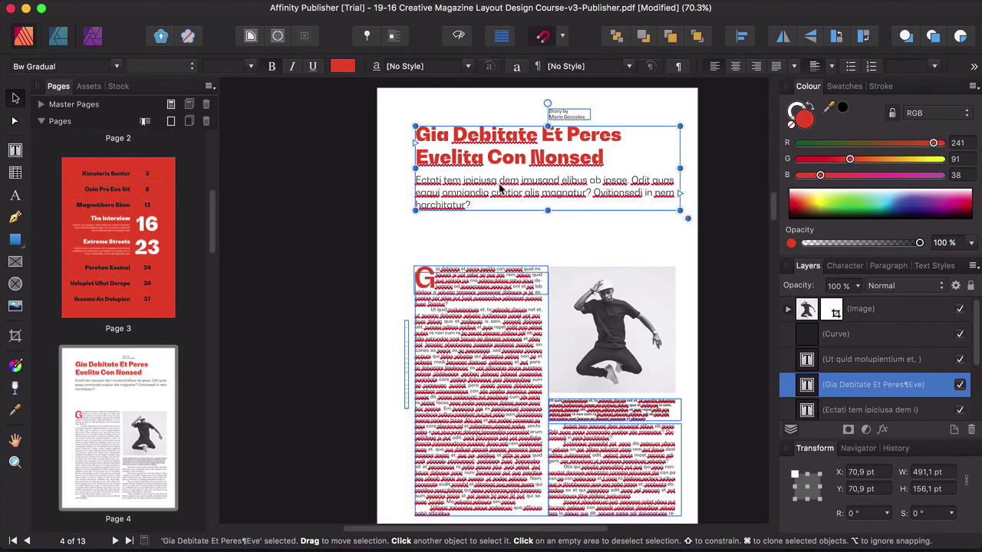
Duplicate the headline frame offset down and right, and colour all its text with the headline red sampled by the Colour Picker
{"action": "mouse_move", "coordinate": [509, 196]}
{"action": "left_mouse_down"}
{"action": "mouse_move", "coordinate": [564, 224]}
{"action": "mouse_move", "coordinate": [556, 220]}
{"action": "left_mouse_up"}
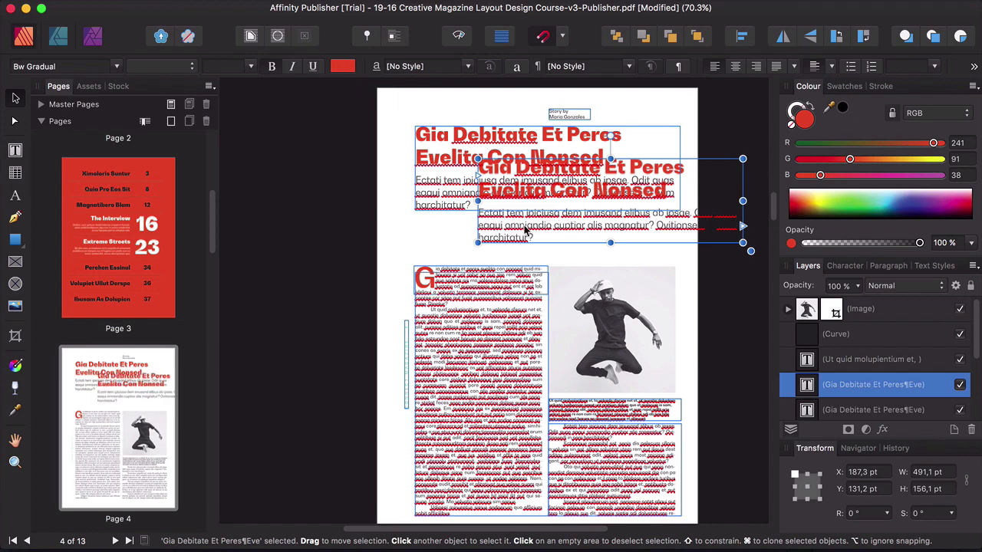
{"action": "double_click", "coordinate": [525, 226]}
{"action": "key", "text": "super+a"}
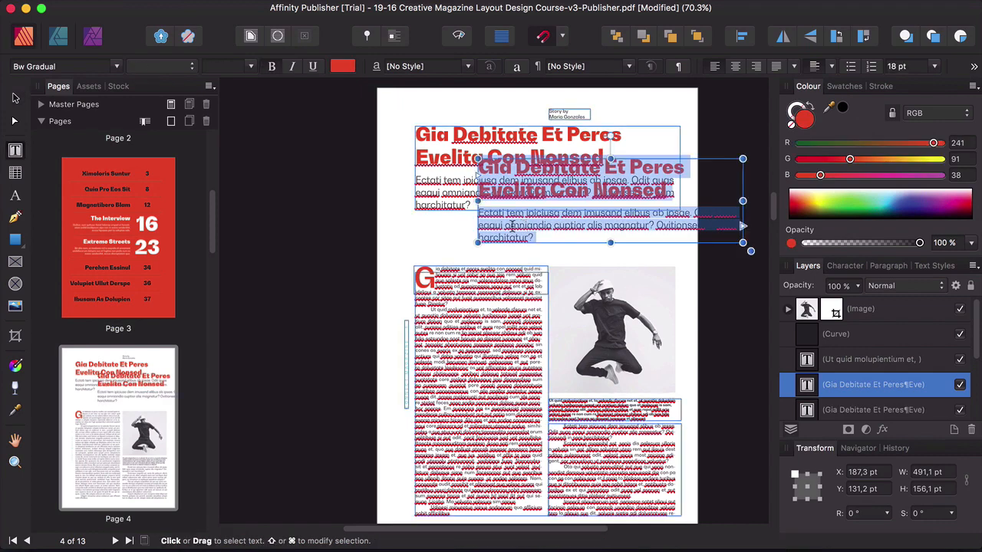
{"action": "left_click", "coordinate": [17, 411]}
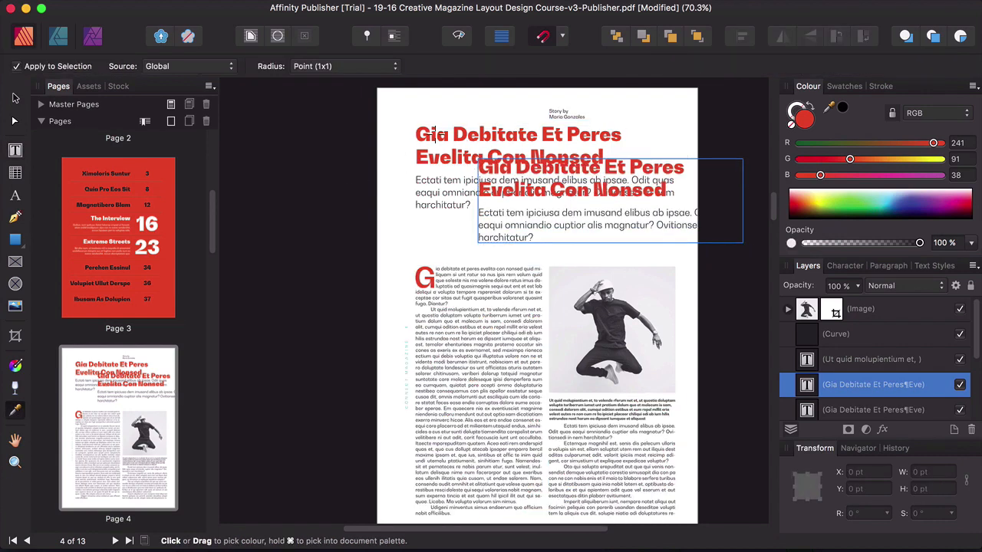
{"action": "left_click", "coordinate": [437, 137]}
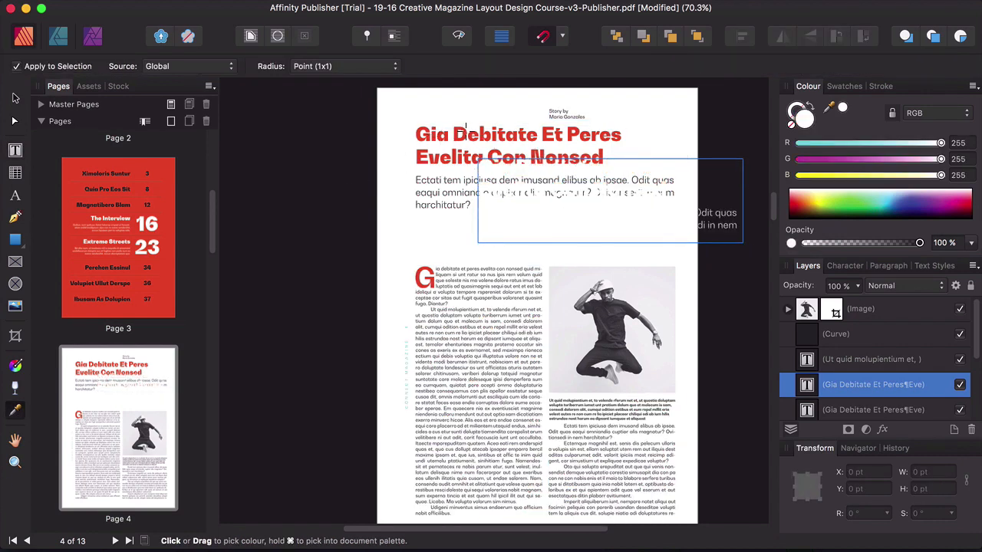
{"action": "left_click", "coordinate": [463, 129]}
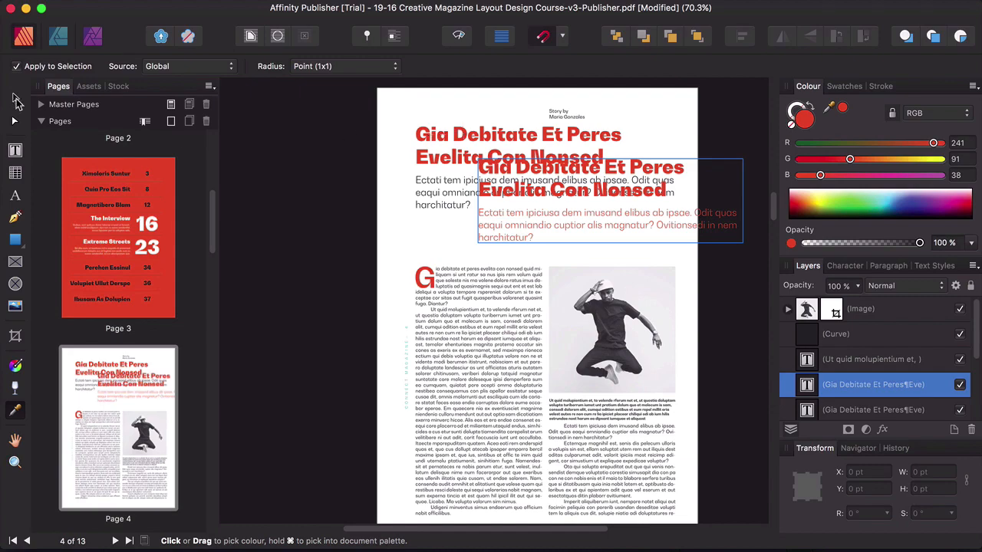
{"action": "left_click", "coordinate": [15, 98]}
{"action": "left_click", "coordinate": [379, 255]}
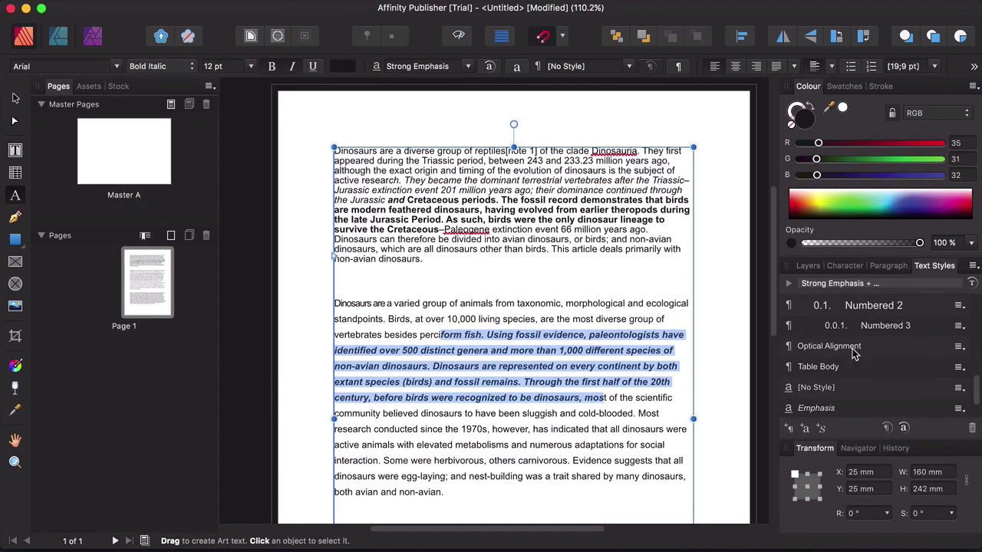
Apply the Numbered 3 text style to the selected paragraph
{"action": "left_click", "coordinate": [856, 349]}
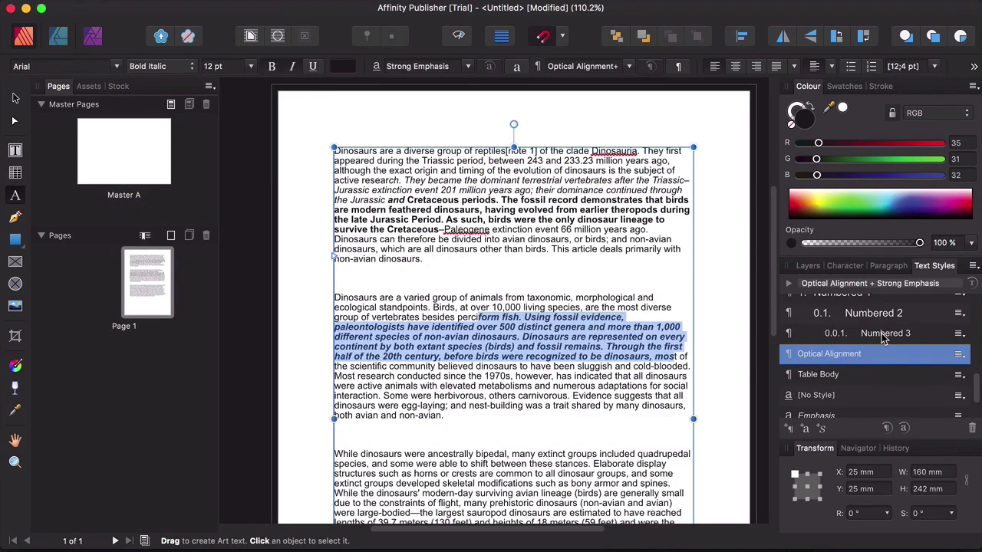
{"action": "left_click", "coordinate": [870, 331]}
{"action": "scroll", "coordinate": [852, 349], "scroll_direction": "up", "scroll_amount": 5}
Browse the Layers, Character and Text Styles panels
{"action": "left_click", "coordinate": [808, 266]}
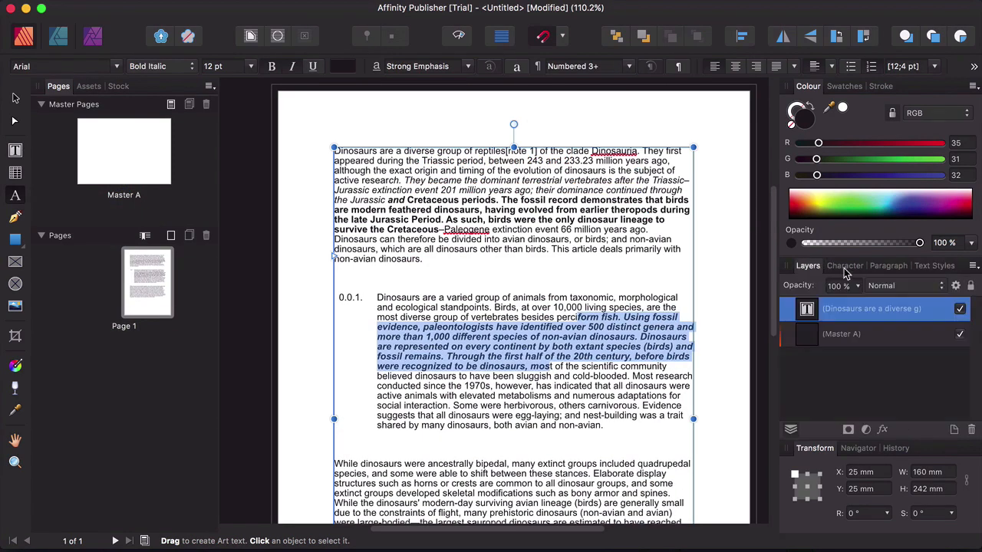
{"action": "left_click", "coordinate": [844, 266]}
{"action": "left_click", "coordinate": [934, 265]}
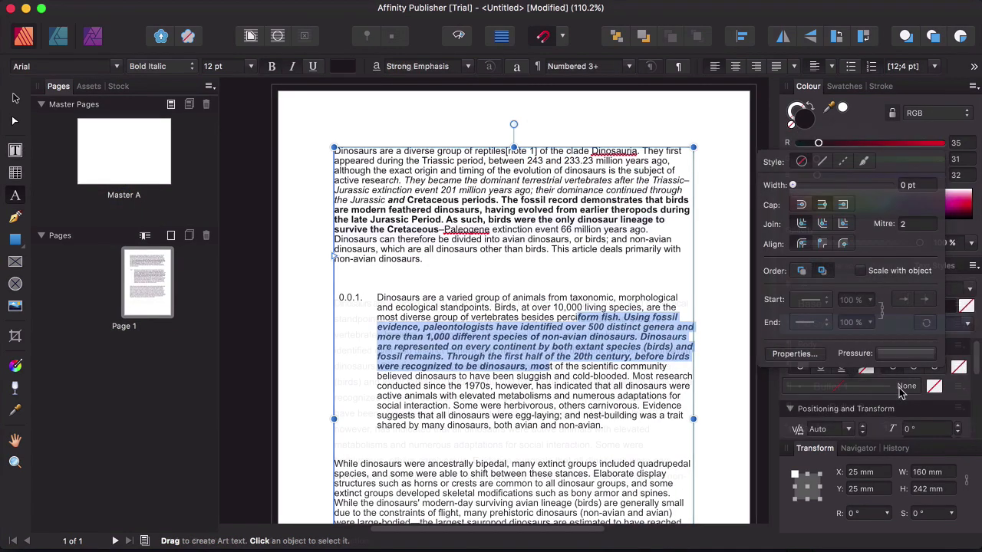
{"action": "left_click", "coordinate": [814, 324]}
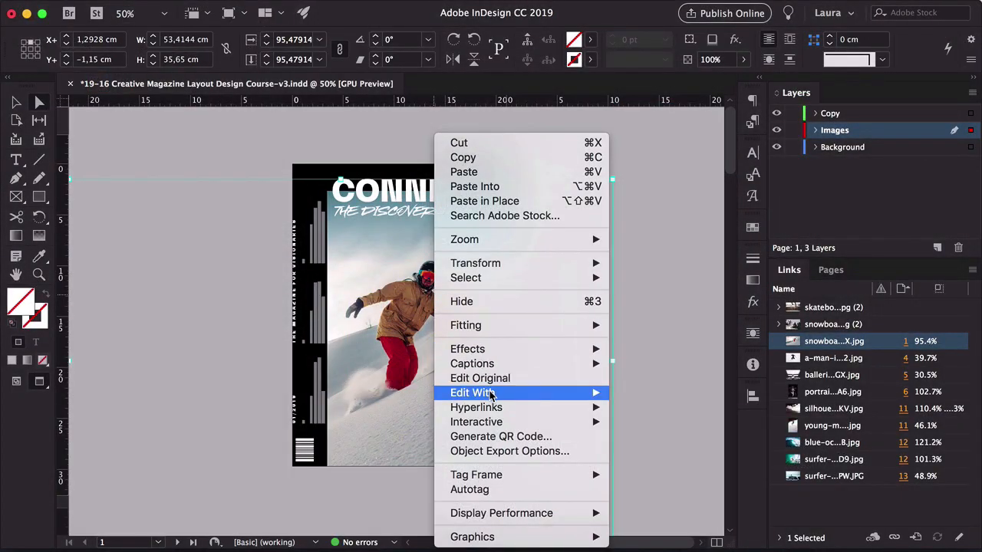
Open the snowboard photo for editing in Adobe Photoshop
{"action": "mouse_move", "coordinate": [491, 393]}
{"action": "left_click", "coordinate": [649, 329]}
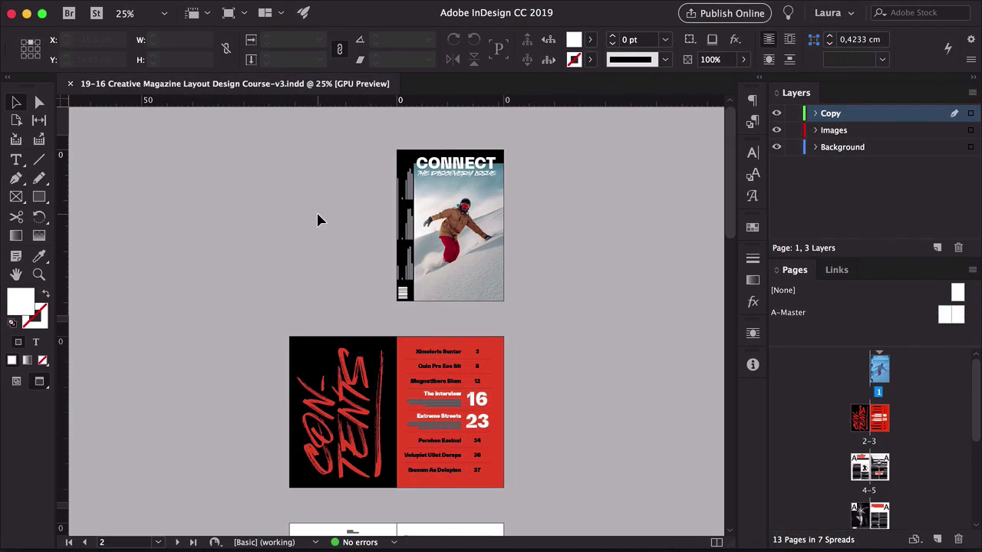
Export the document as Adobe PDF (Print) with crop marks off and document bleed settings on
{"action": "key", "text": "super+e"}
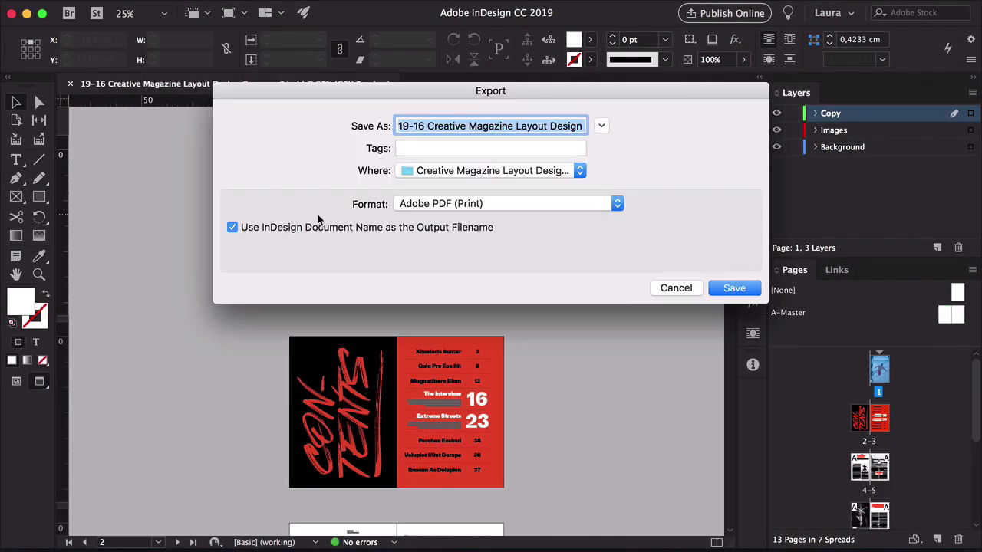
{"action": "left_click", "coordinate": [464, 204]}
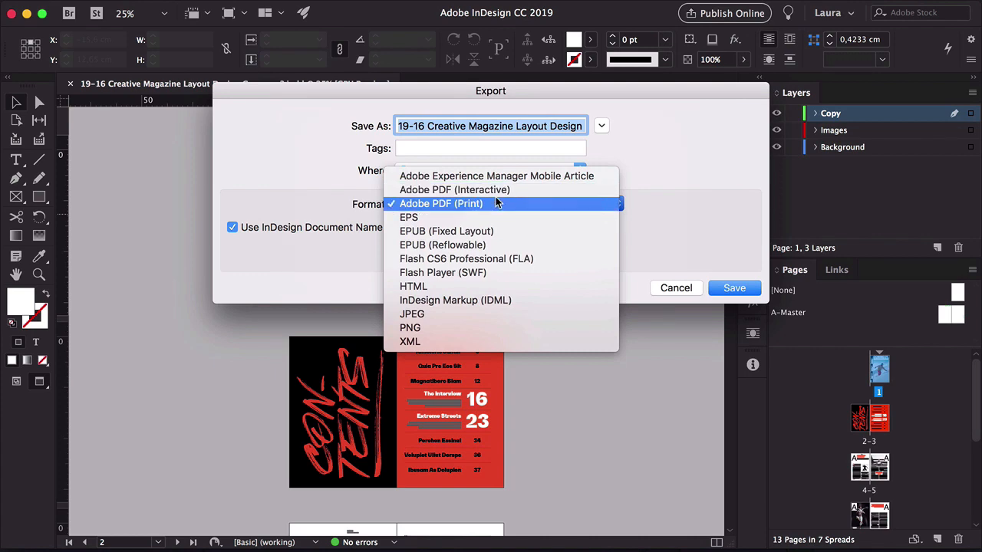
{"action": "left_click", "coordinate": [708, 194]}
{"action": "key", "text": "Return"}
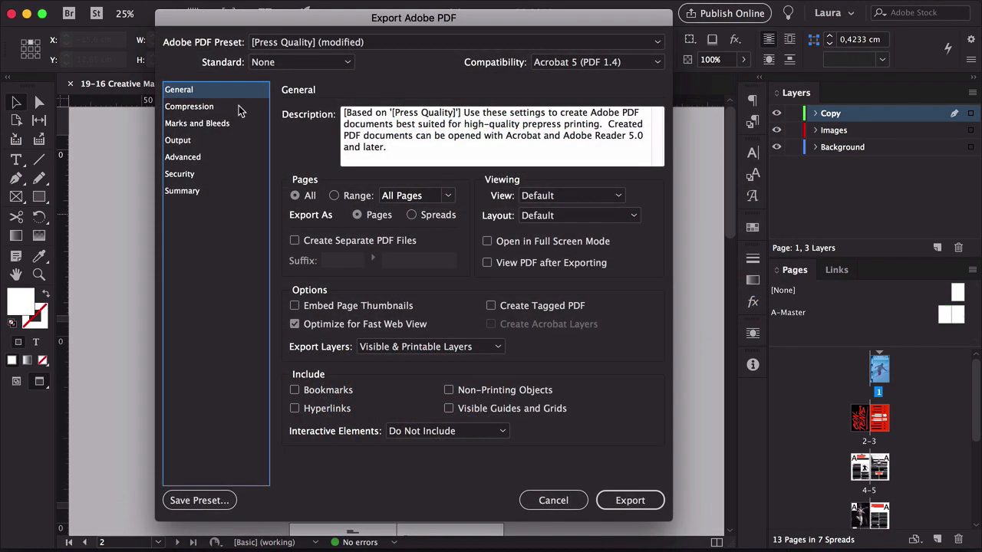
{"action": "left_click", "coordinate": [227, 125]}
{"action": "left_click", "coordinate": [306, 148]}
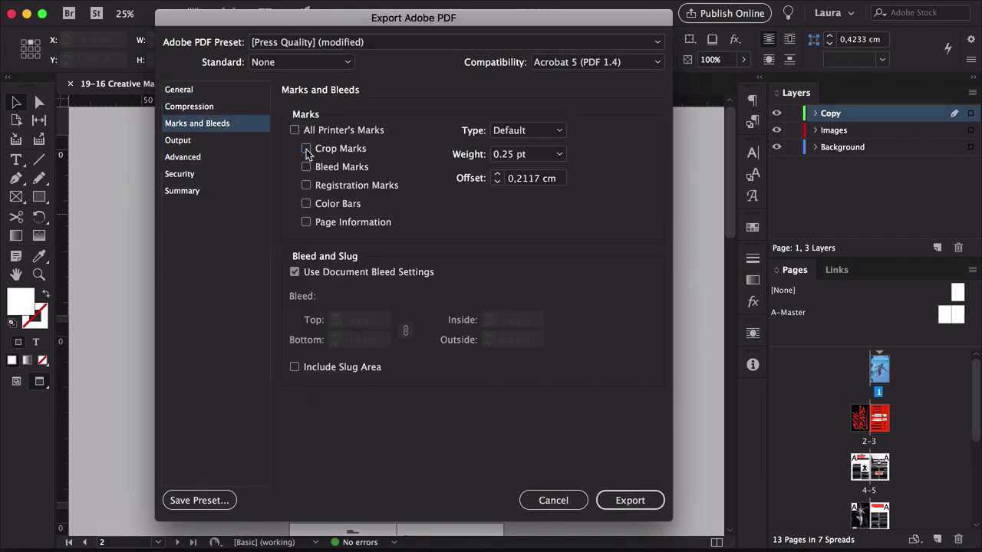
{"action": "left_click", "coordinate": [294, 271]}
{"action": "left_click", "coordinate": [192, 92]}
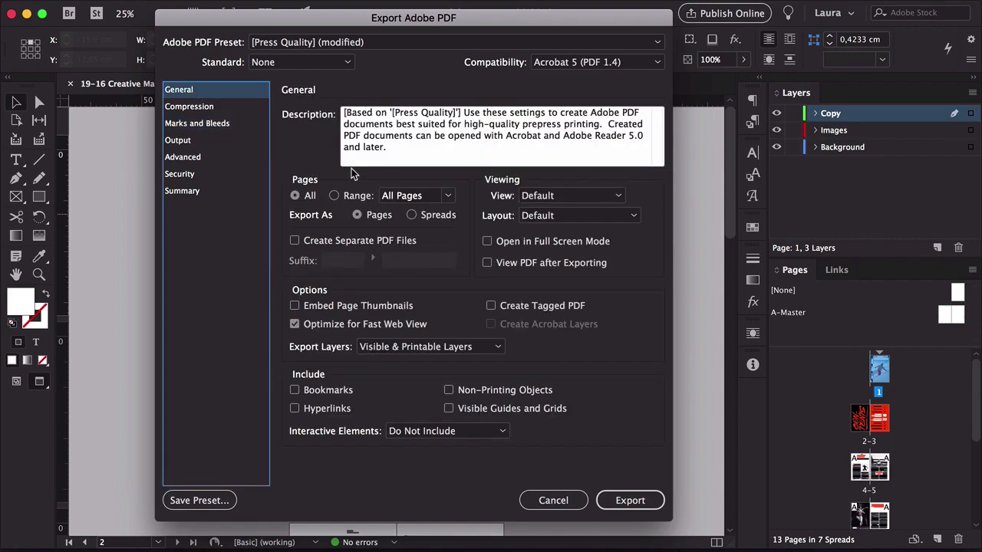
{"action": "left_click", "coordinate": [653, 501]}
{"action": "left_click", "coordinate": [290, 532]}
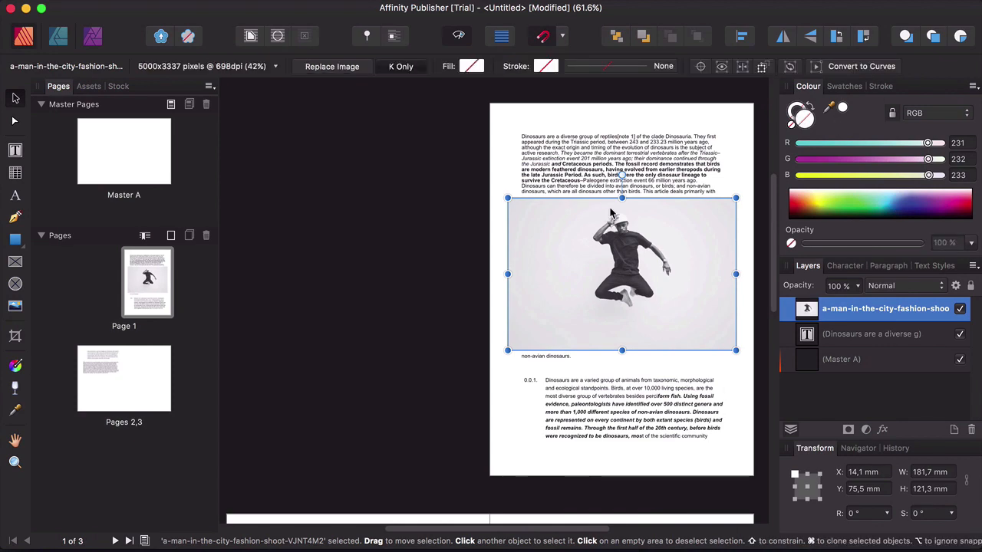
{"action": "left_click", "coordinate": [499, 8]}
{"action": "mouse_move", "coordinate": [453, 8]}
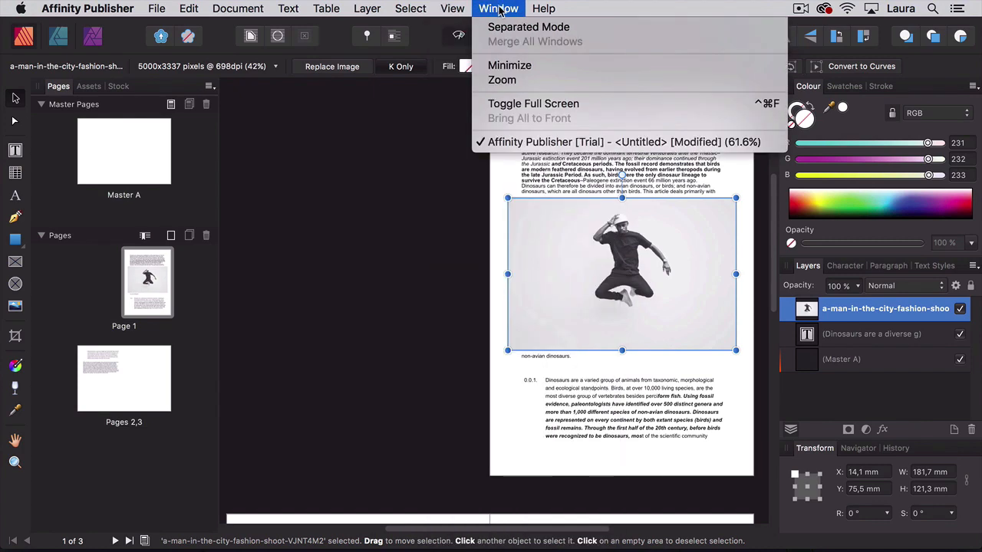
{"action": "scroll", "coordinate": [493, 410], "scroll_direction": "down", "scroll_amount": 3}
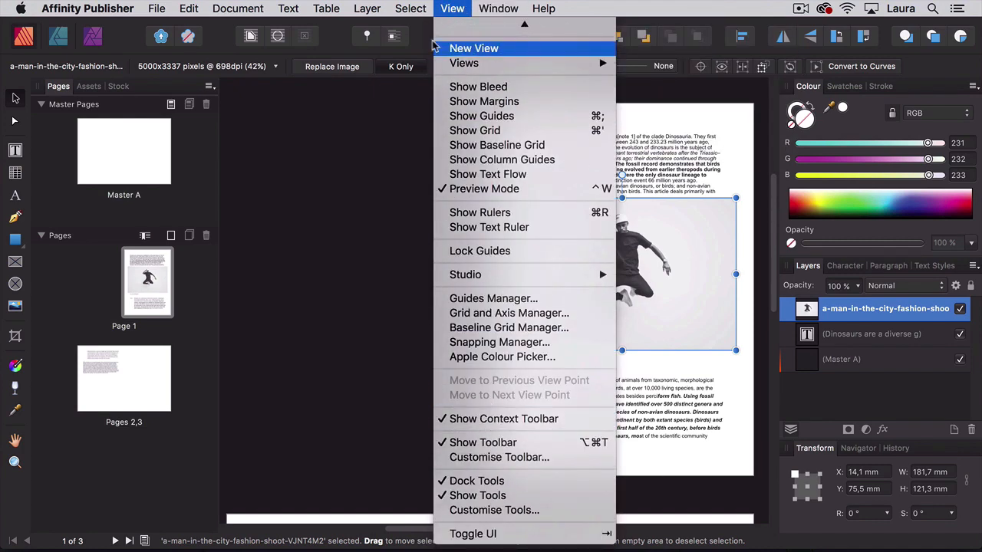
{"action": "mouse_move", "coordinate": [281, 5]}
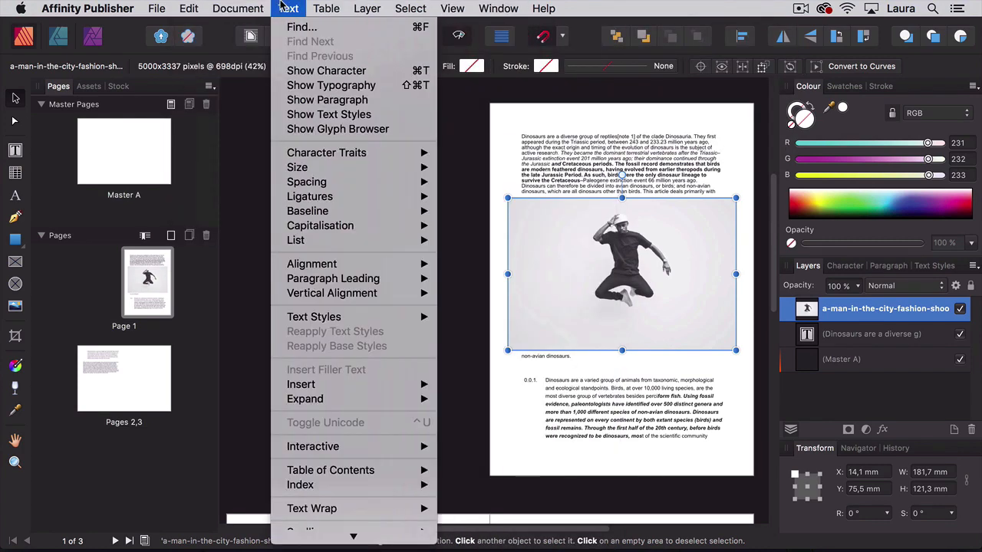
{"action": "left_click", "coordinate": [247, 181]}
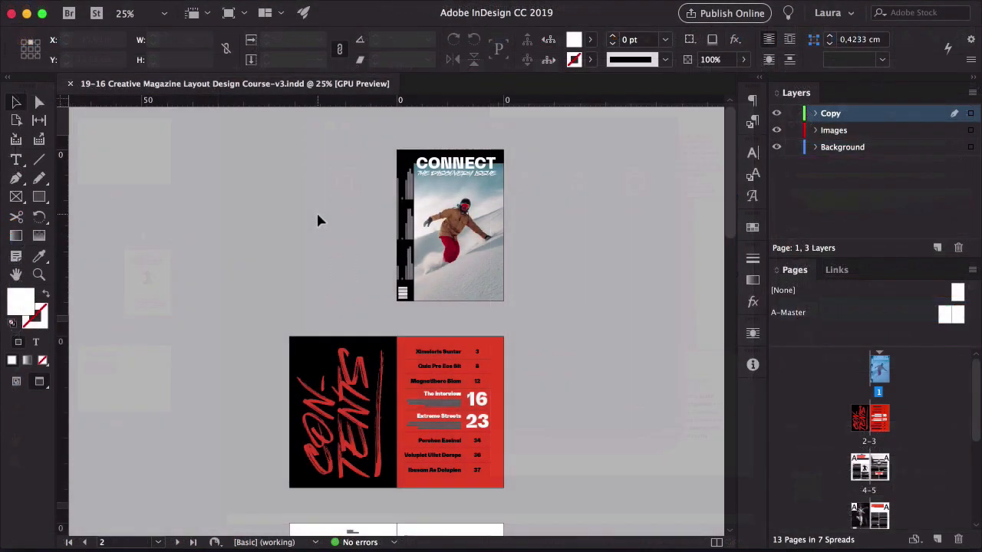
Export the document as Adobe PDF (Print), naming the file 19-16 Creative Magazine Layout Design Course-v3-Publisher.pdf
{"action": "key", "text": "super+e"}
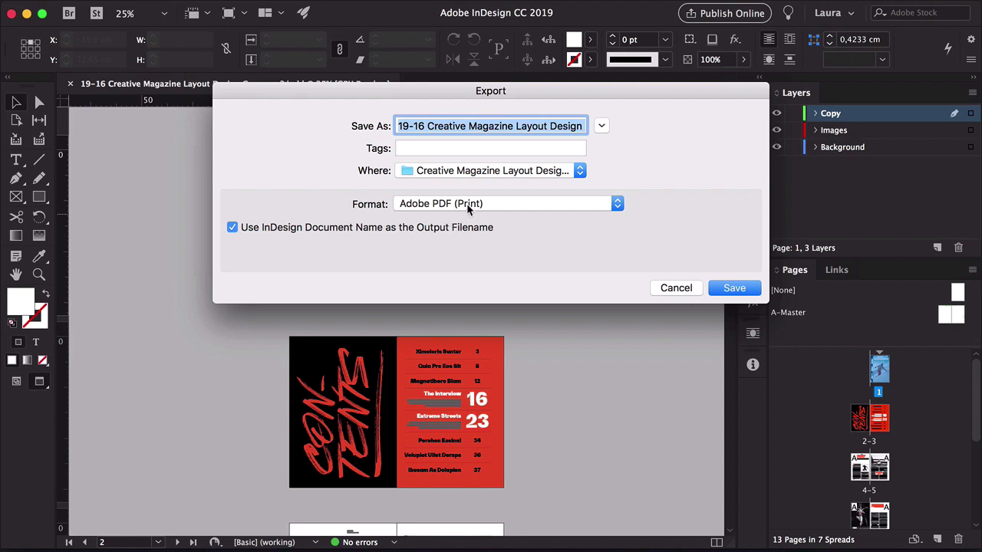
{"action": "left_click", "coordinate": [469, 204]}
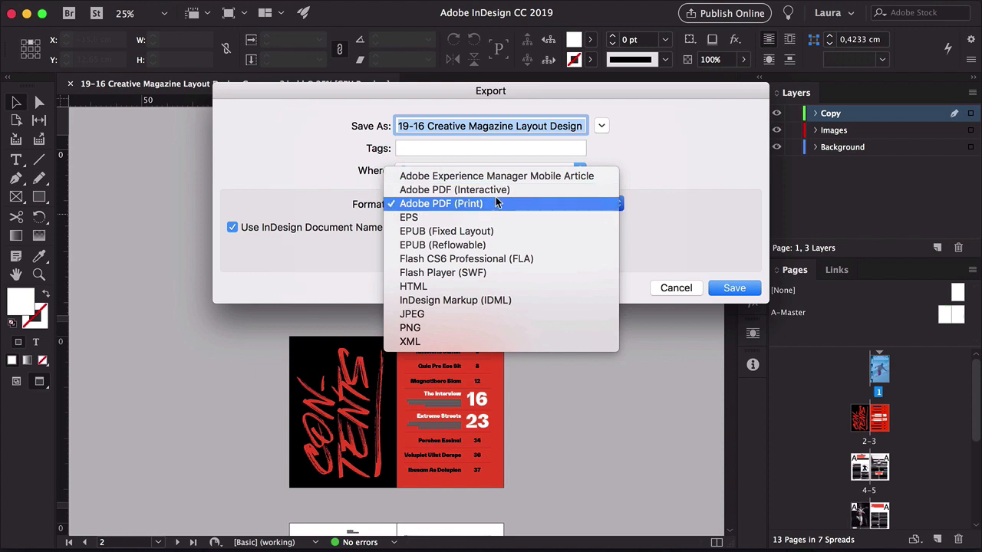
{"action": "left_click", "coordinate": [710, 196]}
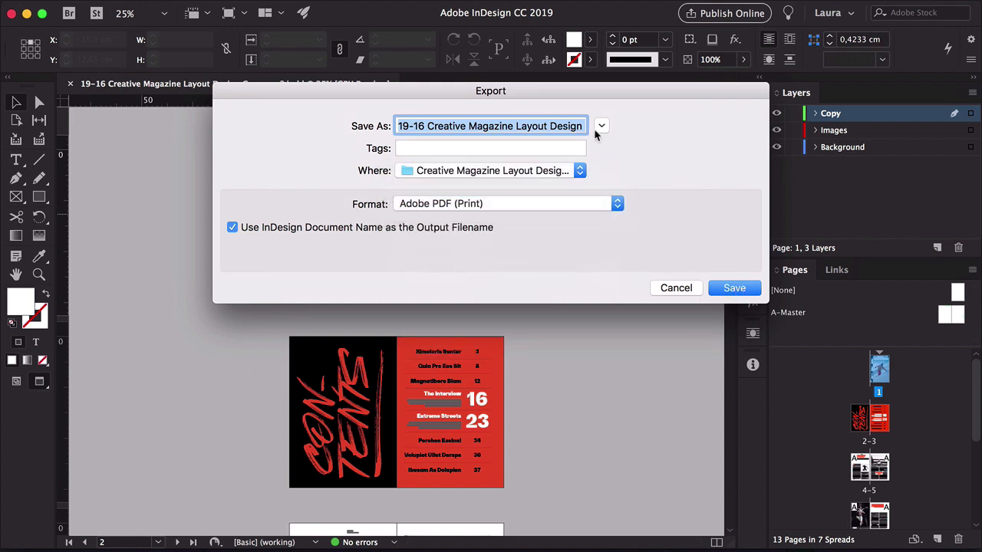
{"action": "left_click_drag", "start_coordinate": [549, 125], "coordinate": [634, 126]}
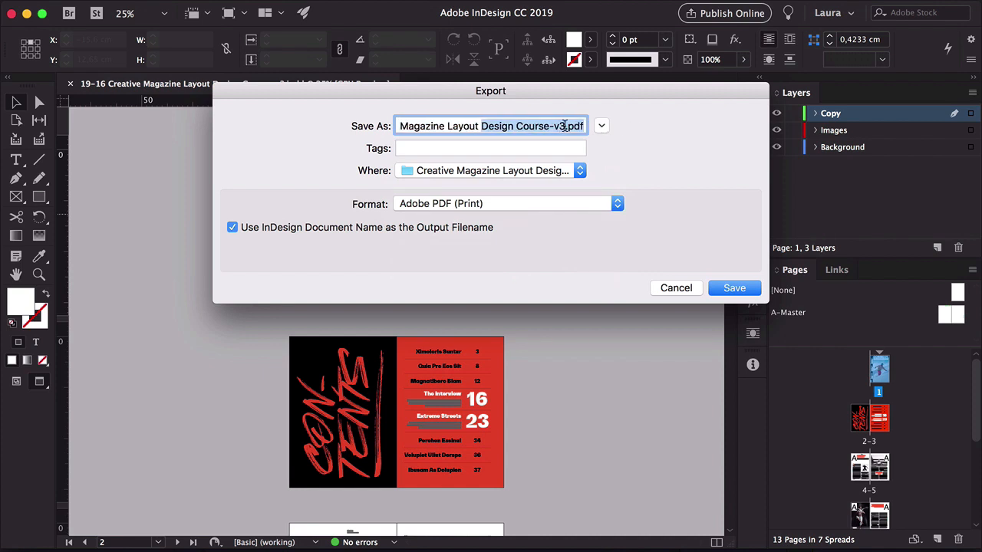
{"action": "left_click", "coordinate": [565, 126]}
{"action": "type", "text": "-Publi"}
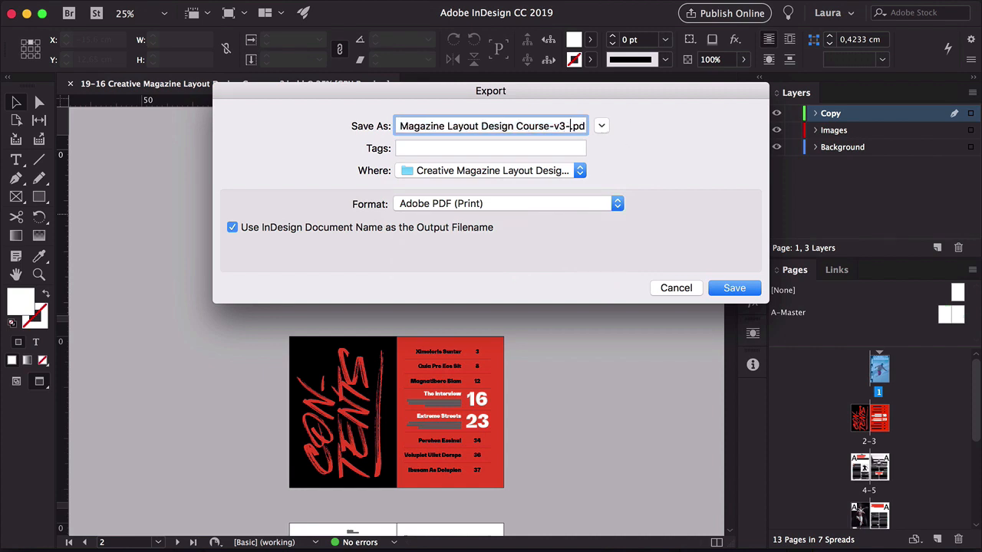
{"action": "type", "text": "sher"}
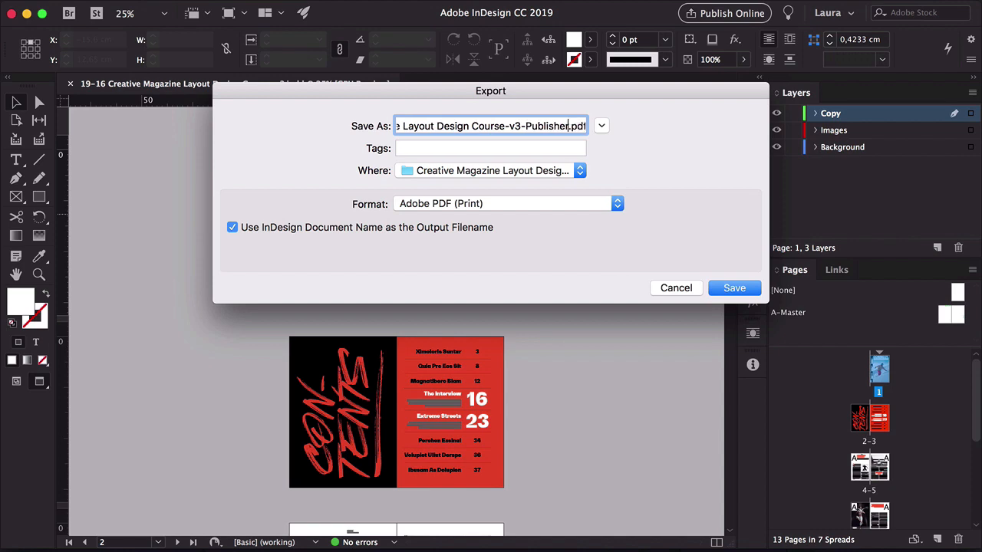
{"action": "left_click", "coordinate": [733, 288]}
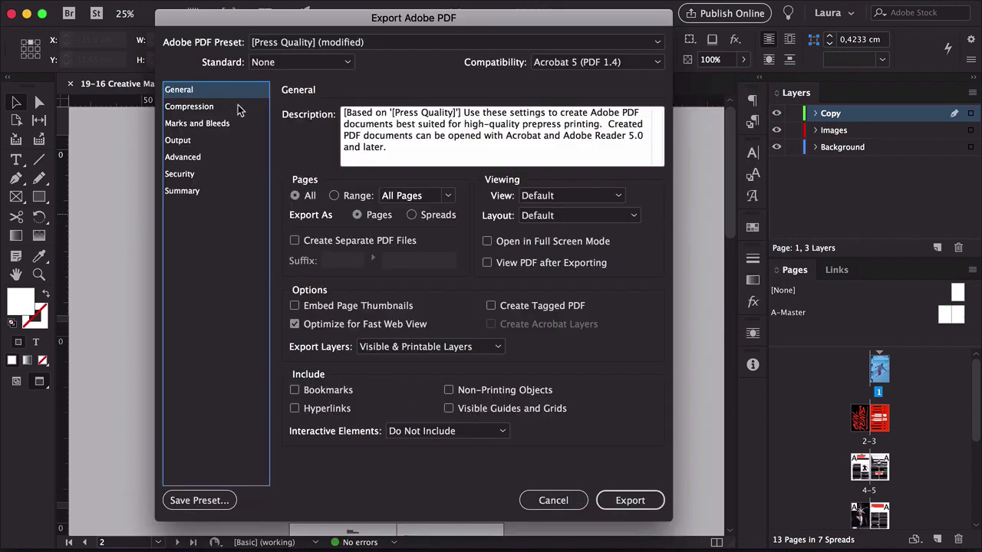
Turn off crop marks in the Marks and Bleeds options and export the PDF
{"action": "left_click", "coordinate": [229, 123]}
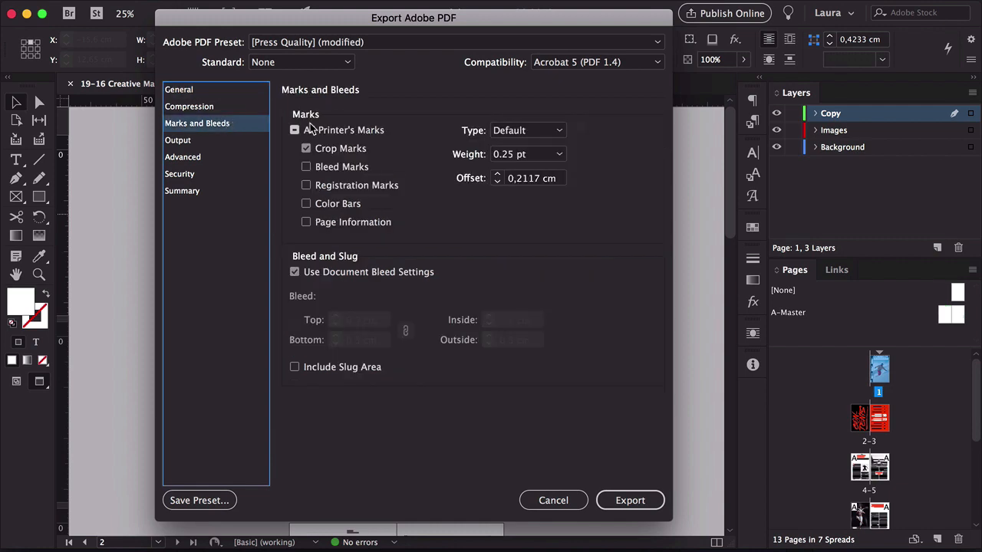
{"action": "left_click", "coordinate": [306, 149]}
{"action": "left_click", "coordinate": [306, 148]}
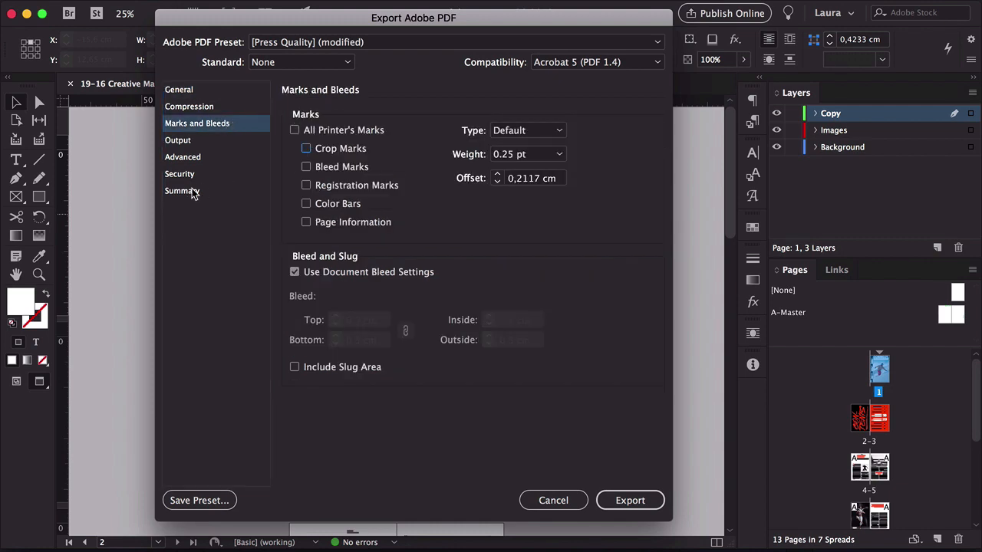
{"action": "left_click", "coordinate": [295, 272]}
{"action": "left_click", "coordinate": [193, 93]}
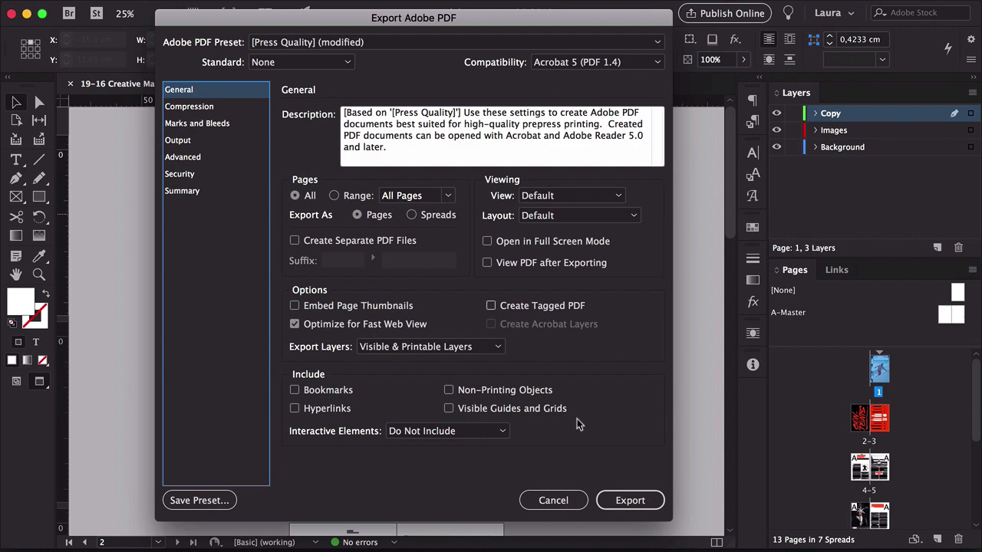
{"action": "left_click", "coordinate": [630, 501]}
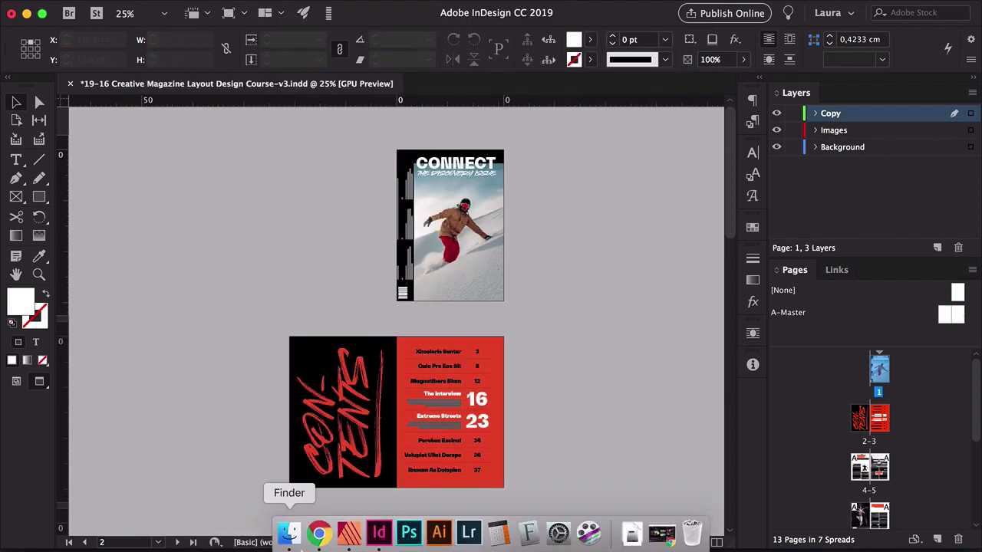
Scroll the Adobe InDesign product page in the browser
{"action": "left_click", "coordinate": [290, 541]}
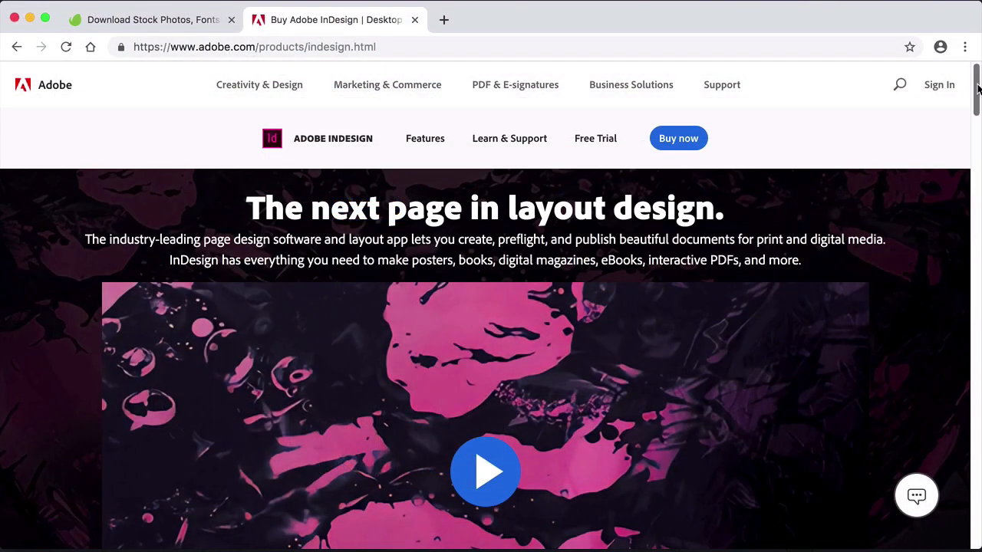
{"action": "left_click_drag", "start_coordinate": [977, 89], "coordinate": [979, 69]}
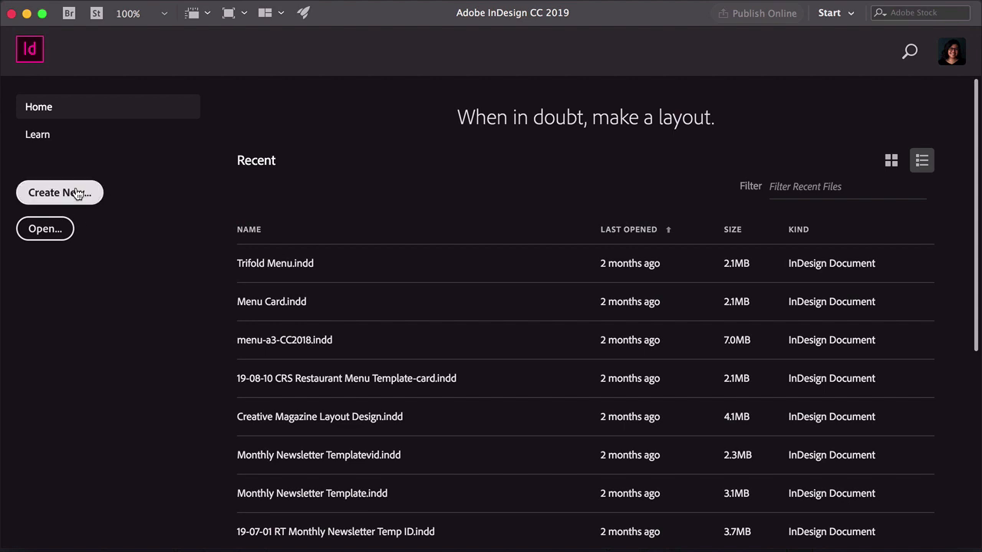
Start a new document, browse the Print, Web and Mobile preset categories, and pick the A4 print preset
{"action": "left_click", "coordinate": [78, 194]}
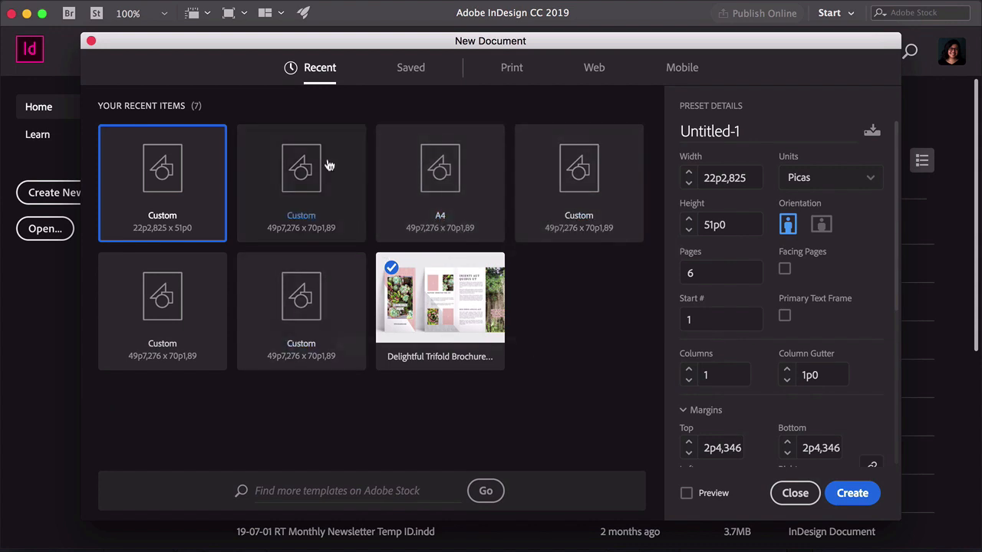
{"action": "left_click", "coordinate": [512, 69]}
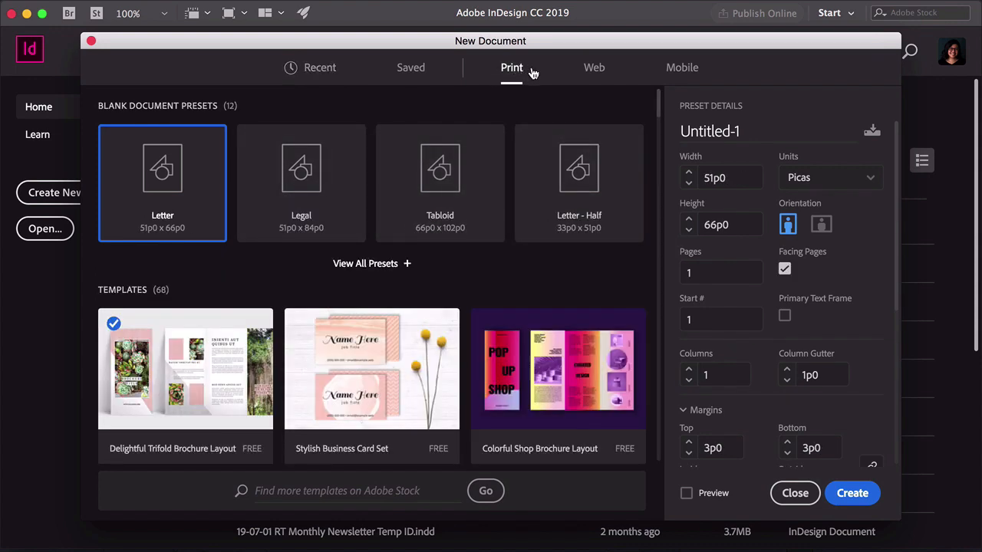
{"action": "left_click", "coordinate": [596, 69]}
{"action": "left_click", "coordinate": [678, 68]}
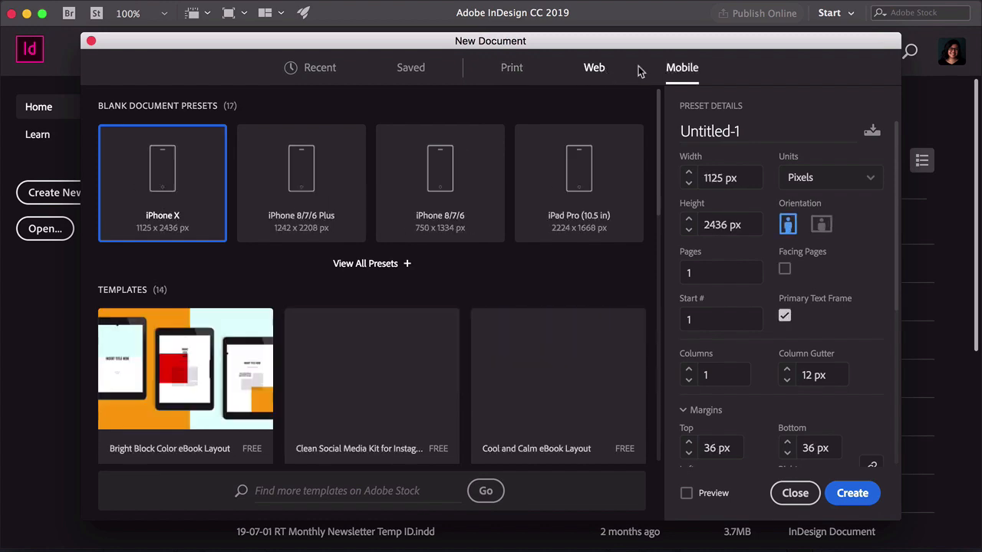
{"action": "left_click", "coordinate": [511, 71]}
{"action": "left_click", "coordinate": [366, 266]}
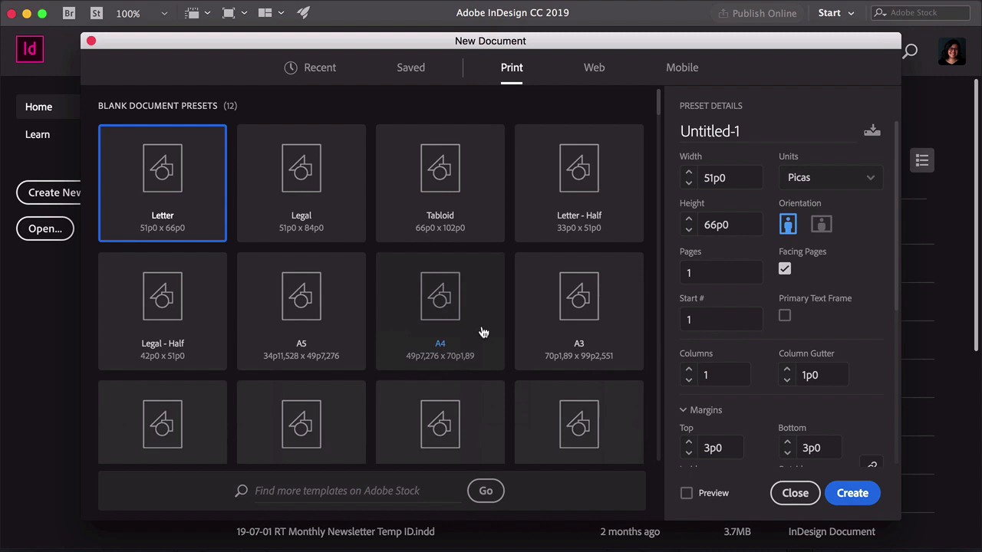
{"action": "left_click", "coordinate": [483, 332]}
Name the preset Preset 1 and switch the document units to Inches
{"action": "left_click", "coordinate": [742, 131]}
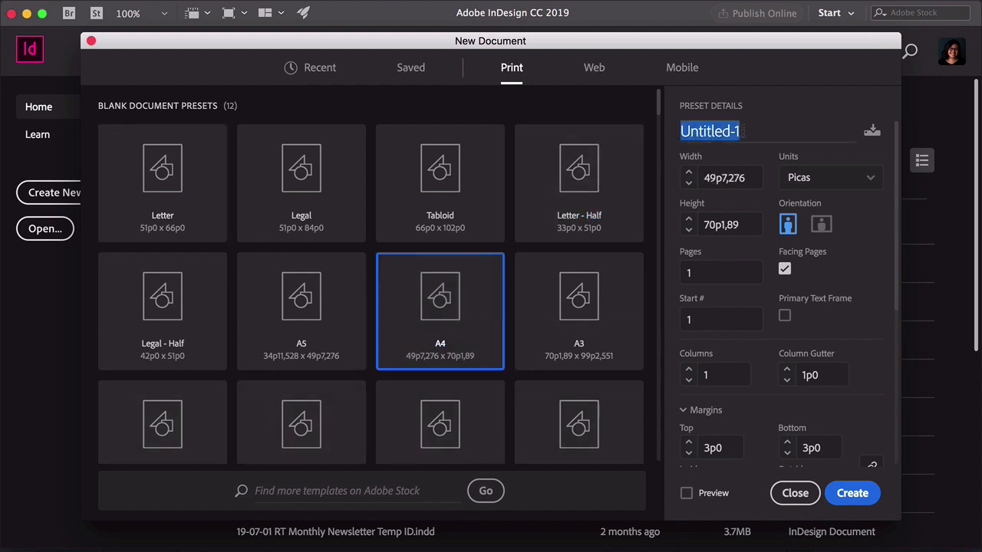
{"action": "type", "text": "Pre"}
{"action": "type", "text": "set 1"}
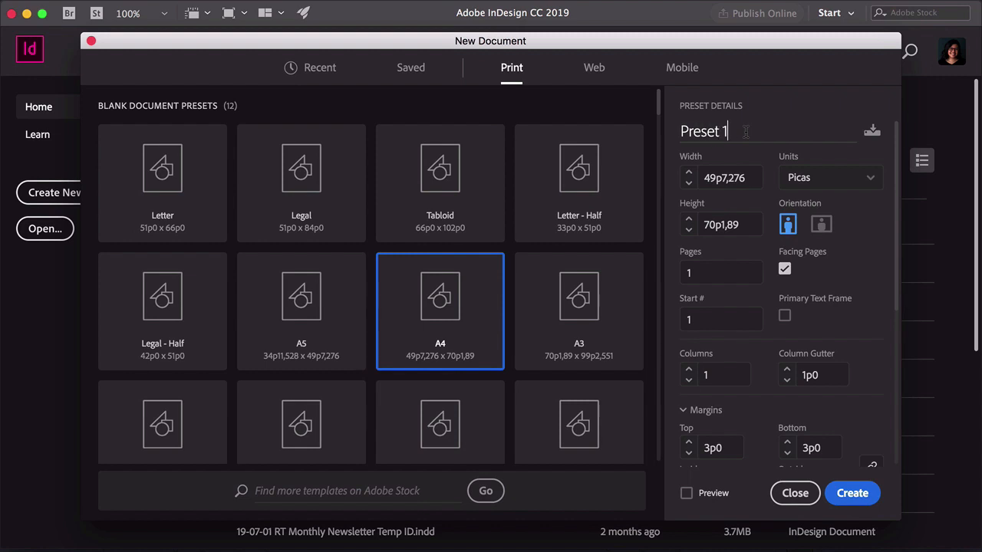
{"action": "left_click", "coordinate": [790, 178]}
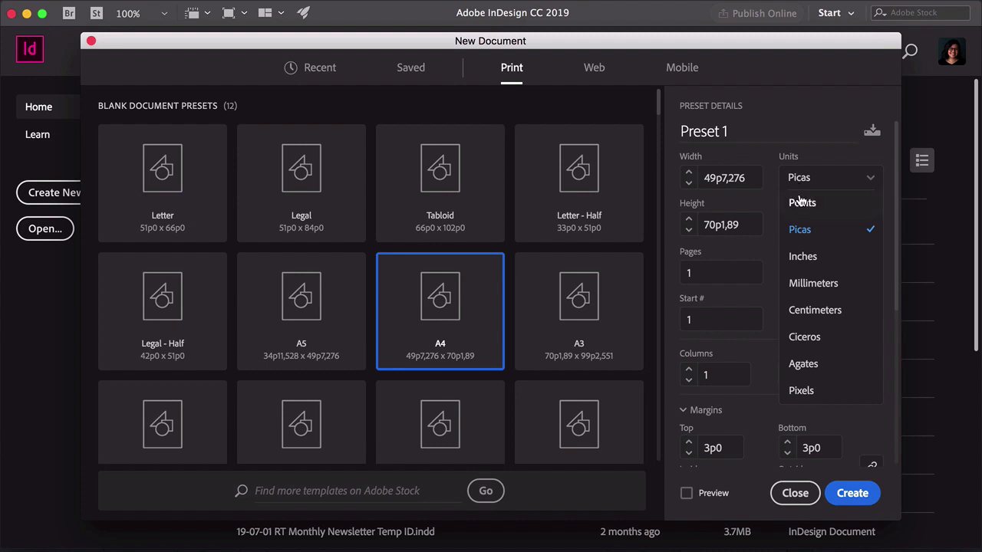
{"action": "left_click", "coordinate": [822, 263]}
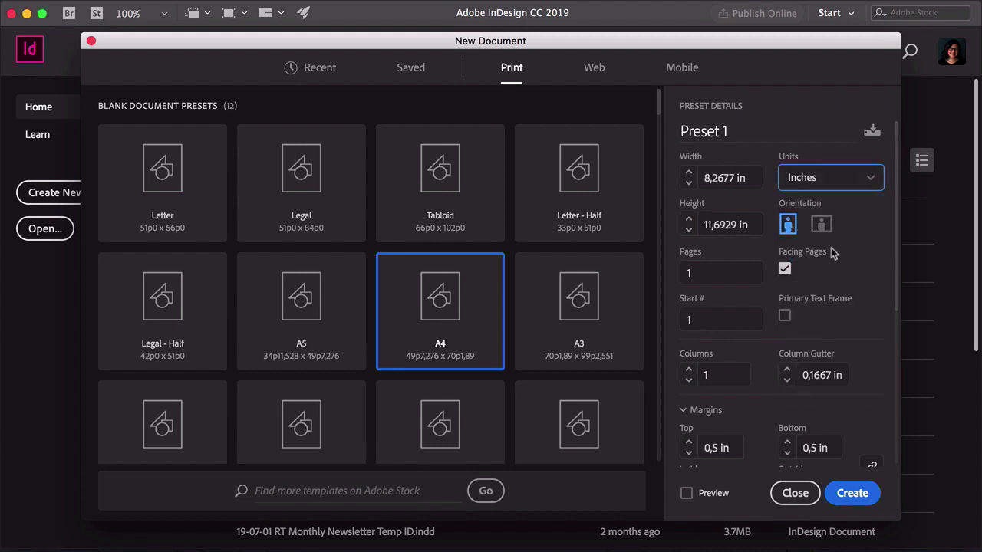
Rename the document Magazine and set it to 5 pages
{"action": "left_click", "coordinate": [753, 132]}
{"action": "type", "text": "Magazine"}
{"action": "left_click", "coordinate": [721, 269]}
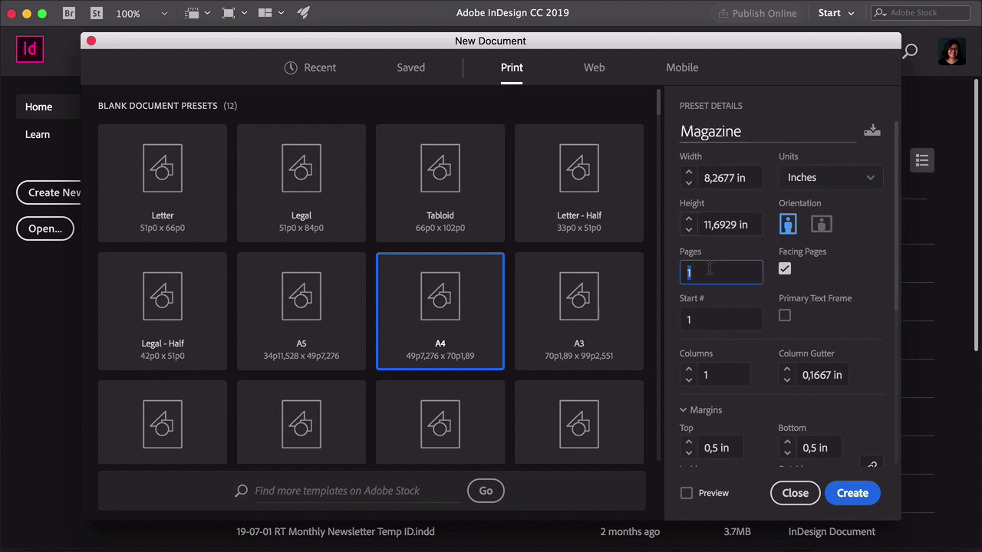
{"action": "type", "text": "5"}
Set the layout to 3 columns and raise the column gutter to 0,25 in
{"action": "left_click", "coordinate": [725, 376]}
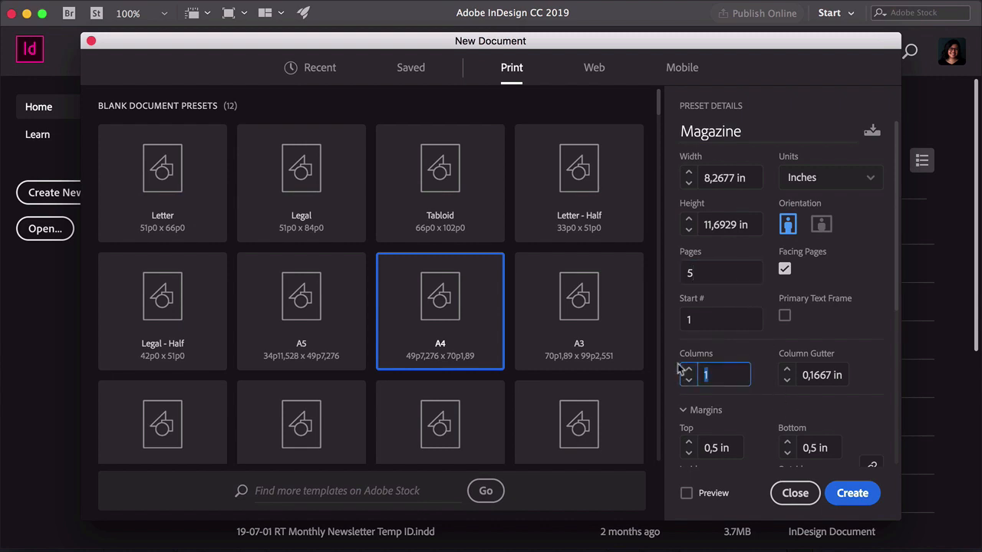
{"action": "left_click", "coordinate": [689, 369]}
{"action": "left_click", "coordinate": [689, 369]}
{"action": "left_click", "coordinate": [786, 370]}
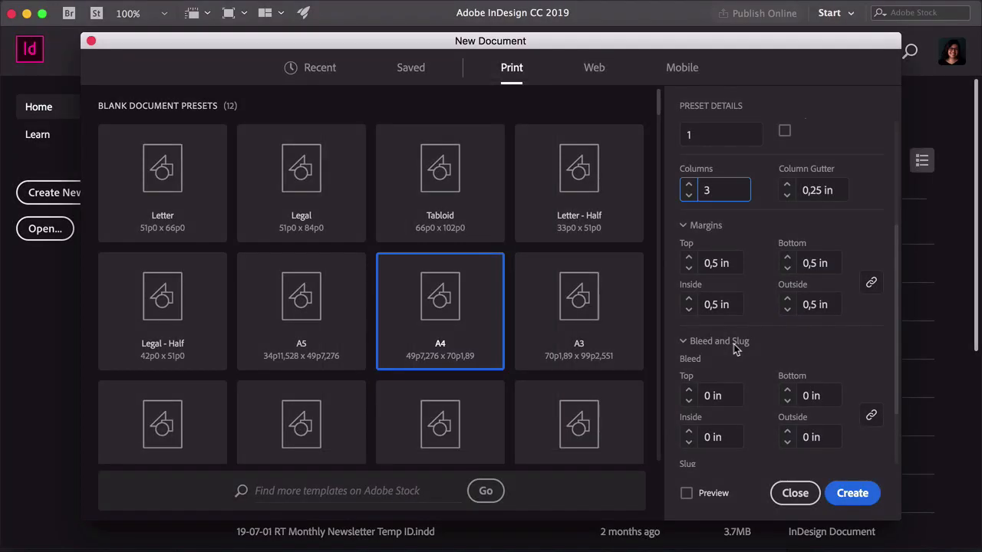
Try adjusting the margin values with the margins linked and unlinked
{"action": "left_click", "coordinate": [689, 257]}
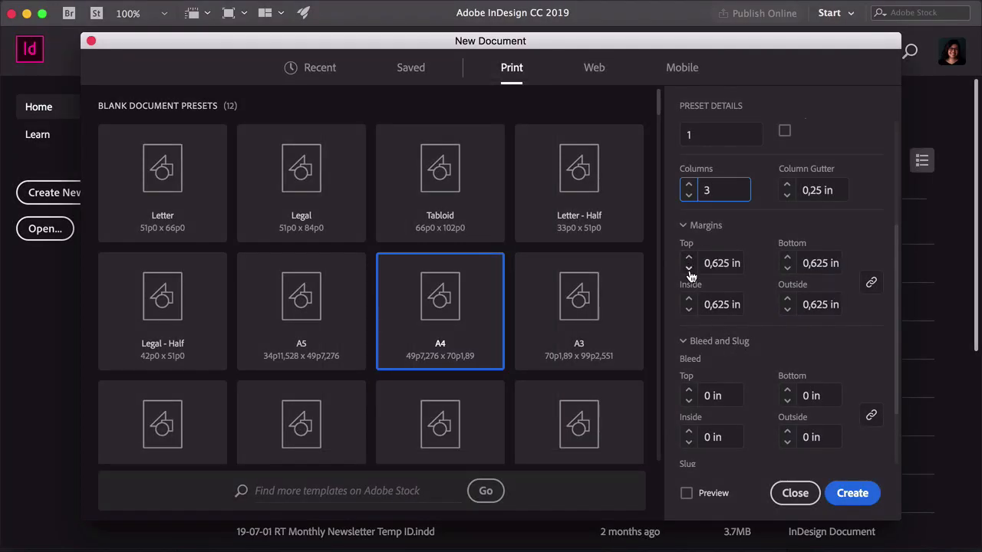
{"action": "left_click", "coordinate": [689, 269]}
{"action": "left_click", "coordinate": [872, 282]}
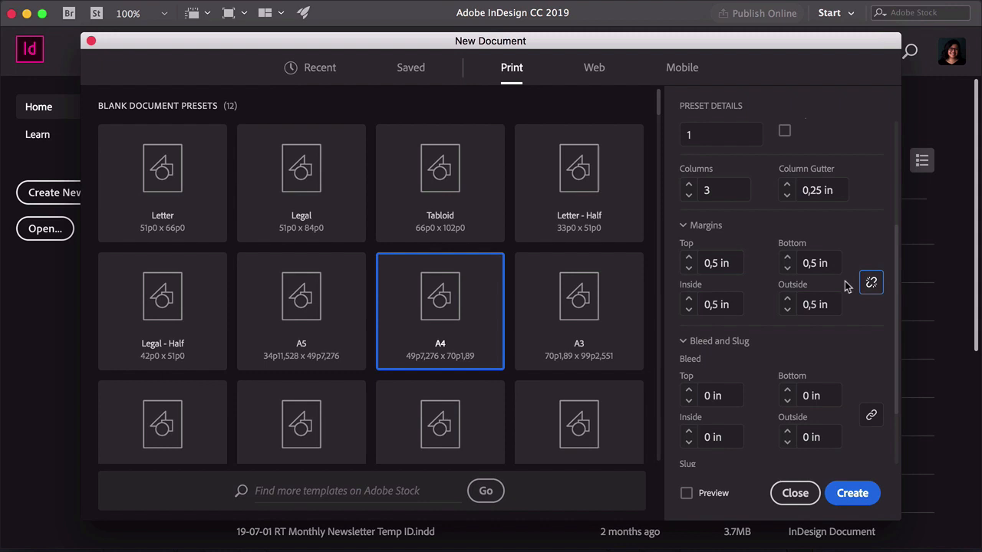
{"action": "left_click", "coordinate": [688, 259]}
{"action": "left_click", "coordinate": [688, 258]}
{"action": "left_click", "coordinate": [688, 259]}
{"action": "left_click", "coordinate": [688, 258]}
{"action": "left_click", "coordinate": [870, 284]}
{"action": "left_click", "coordinate": [871, 284]}
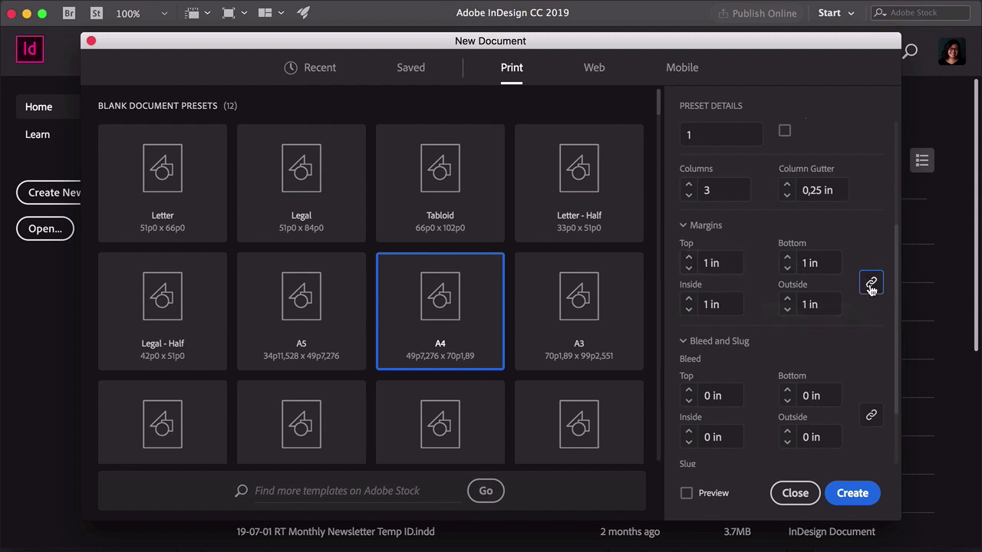
{"action": "left_click", "coordinate": [870, 282]}
{"action": "left_click", "coordinate": [787, 268]}
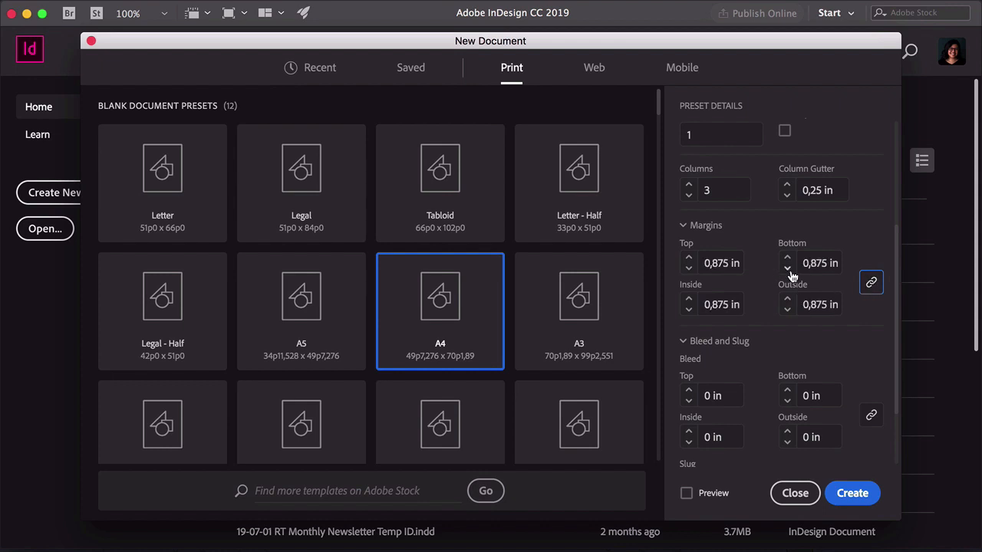
{"action": "left_click", "coordinate": [787, 268]}
{"action": "left_click", "coordinate": [788, 269]}
{"action": "left_click", "coordinate": [788, 268]}
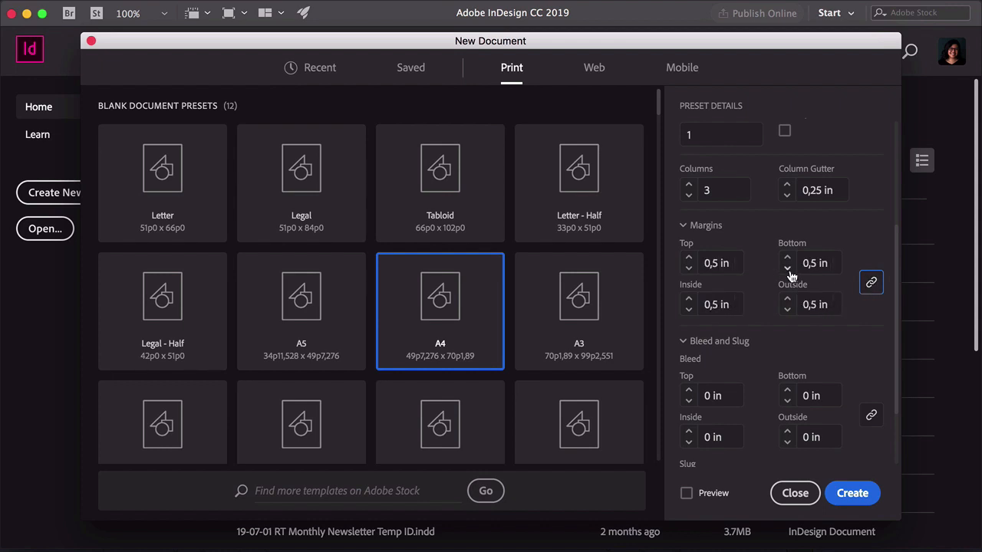
Unlink the margins and raise the top margin to 0,75 in, keeping the others at 0,5 in
{"action": "left_click", "coordinate": [871, 284]}
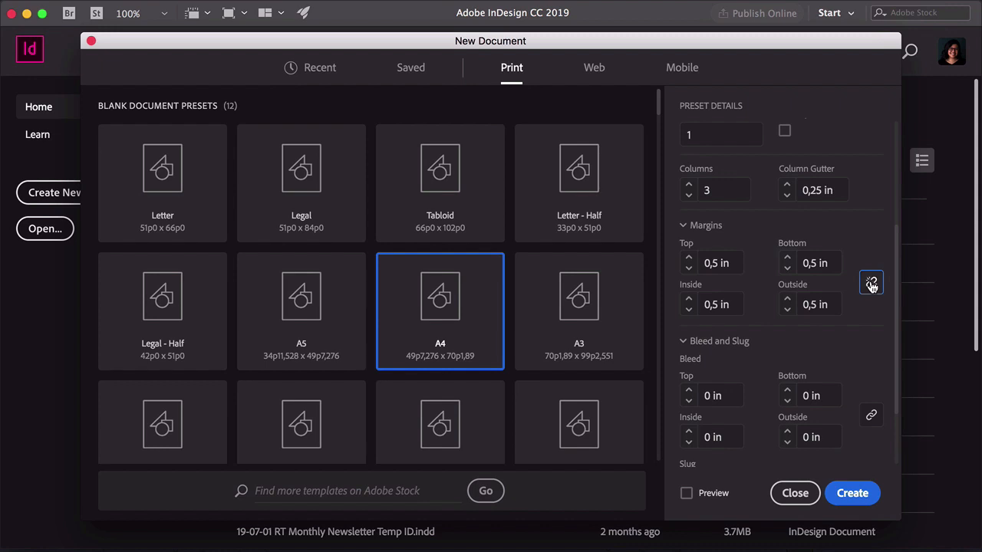
{"action": "left_click", "coordinate": [689, 259]}
{"action": "left_click", "coordinate": [689, 258]}
{"action": "scroll", "coordinate": [752, 378], "scroll_direction": "down", "scroll_amount": 3}
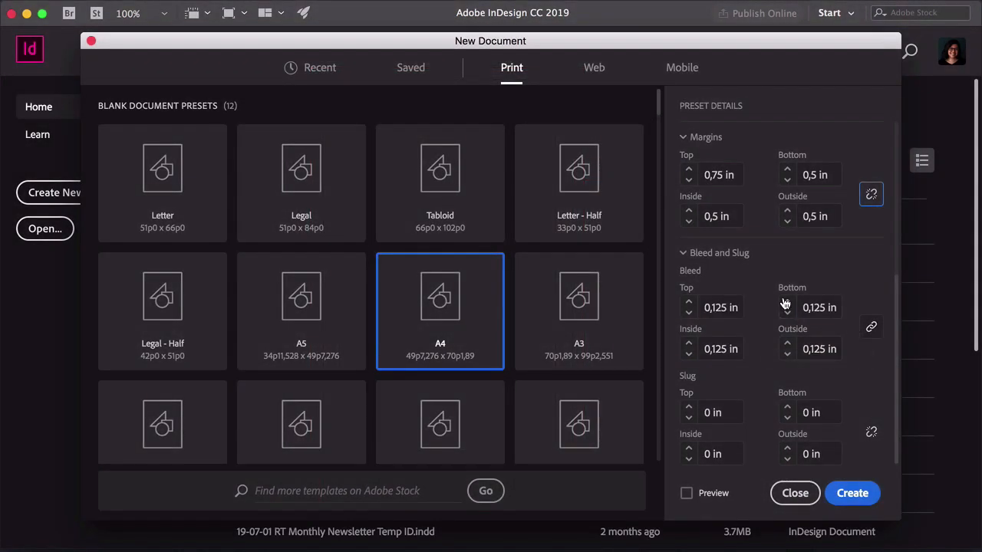
Try unlinking and changing the bleed values, then relink them at 0,125 in
{"action": "left_click", "coordinate": [871, 327]}
{"action": "left_click", "coordinate": [787, 312]}
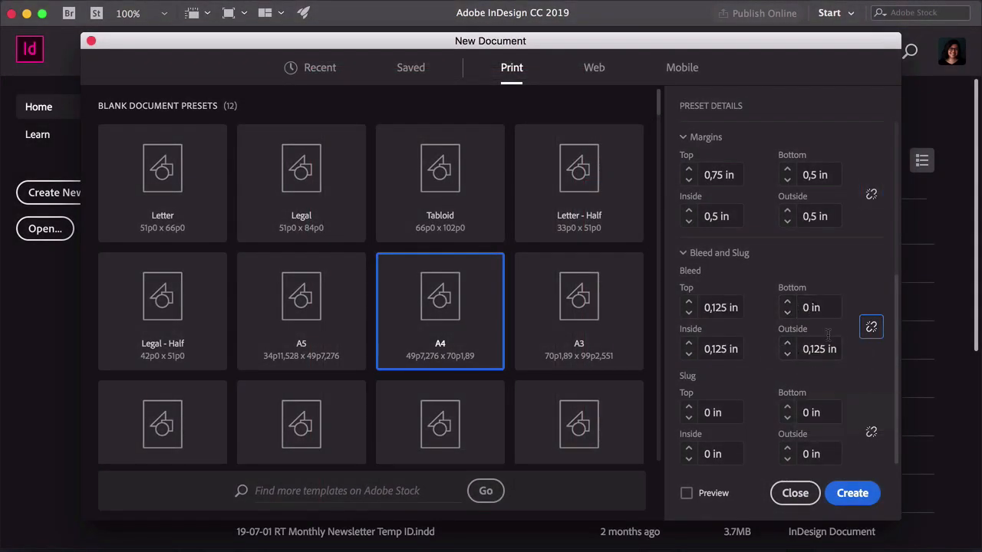
{"action": "left_click", "coordinate": [871, 327]}
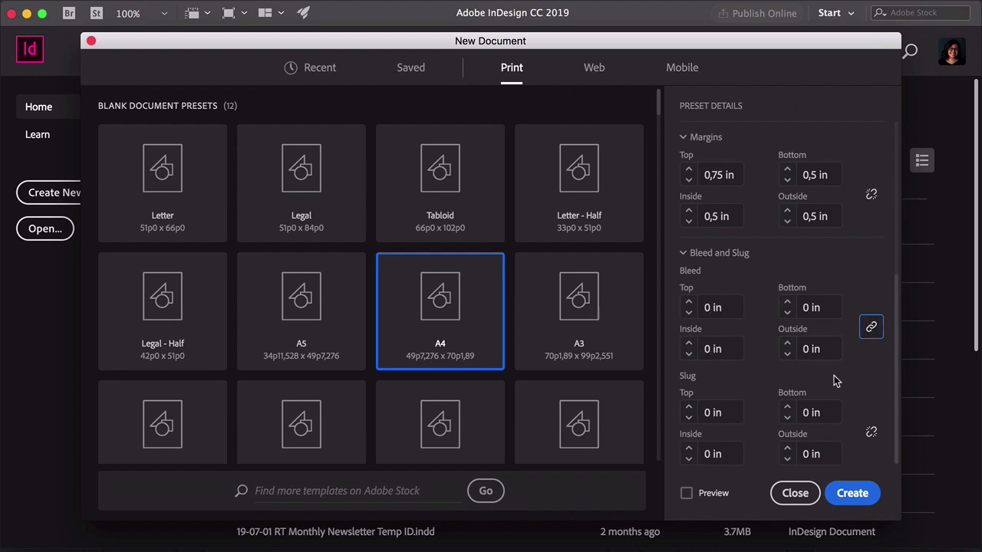
{"action": "left_click", "coordinate": [688, 303]}
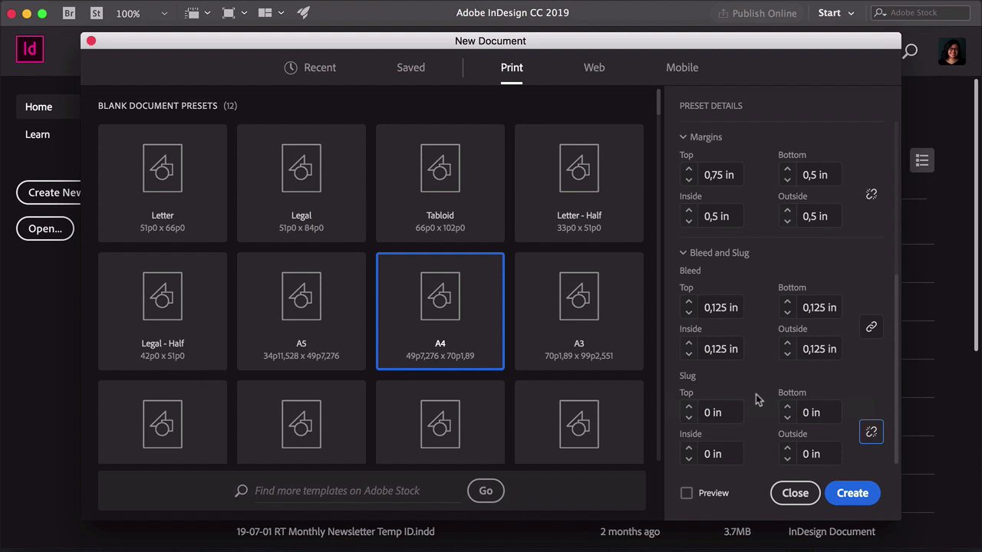
Preview the page layout from the dialog, then create the Magazine document
{"action": "left_click", "coordinate": [687, 493]}
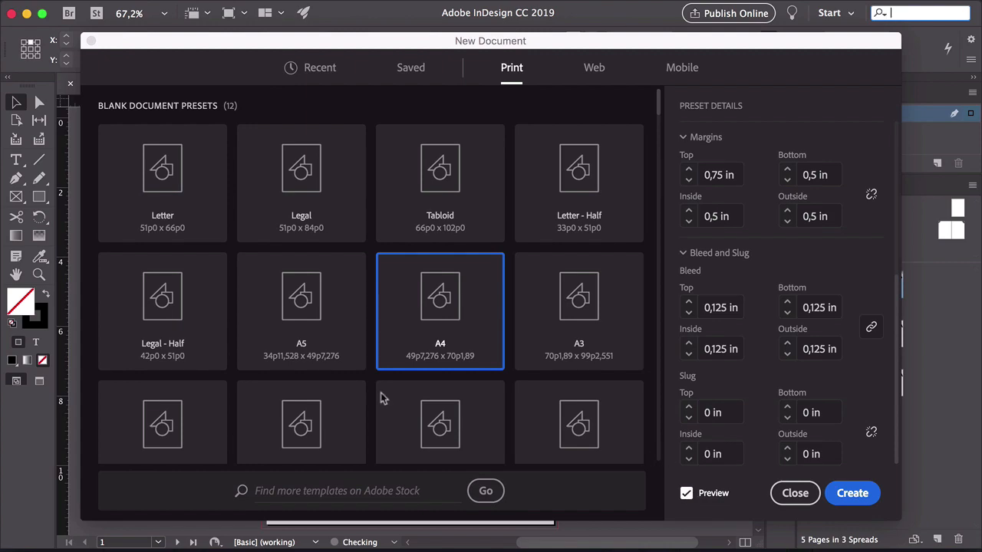
{"action": "left_click_drag", "start_coordinate": [252, 46], "coordinate": [222, 551]}
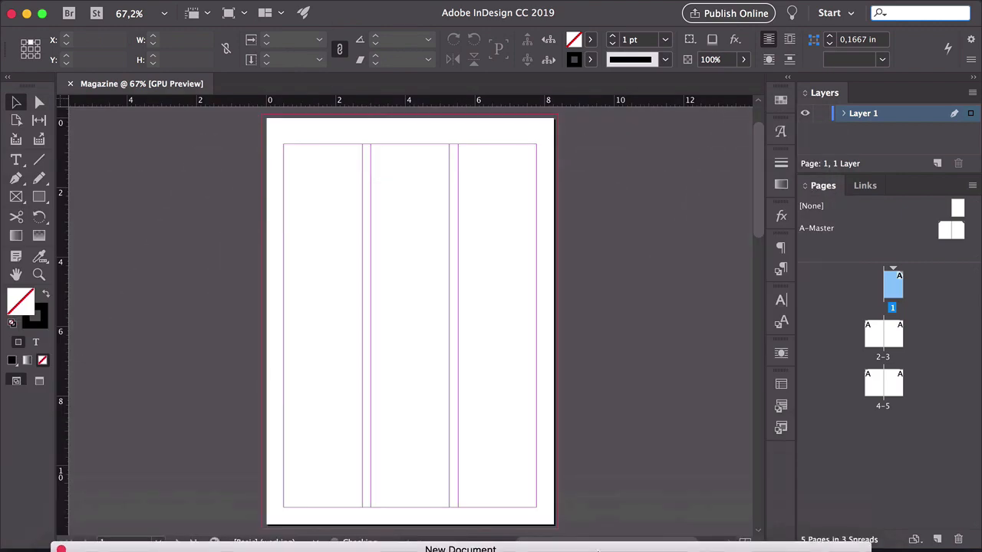
{"action": "left_click_drag", "start_coordinate": [598, 550], "coordinate": [635, 23]}
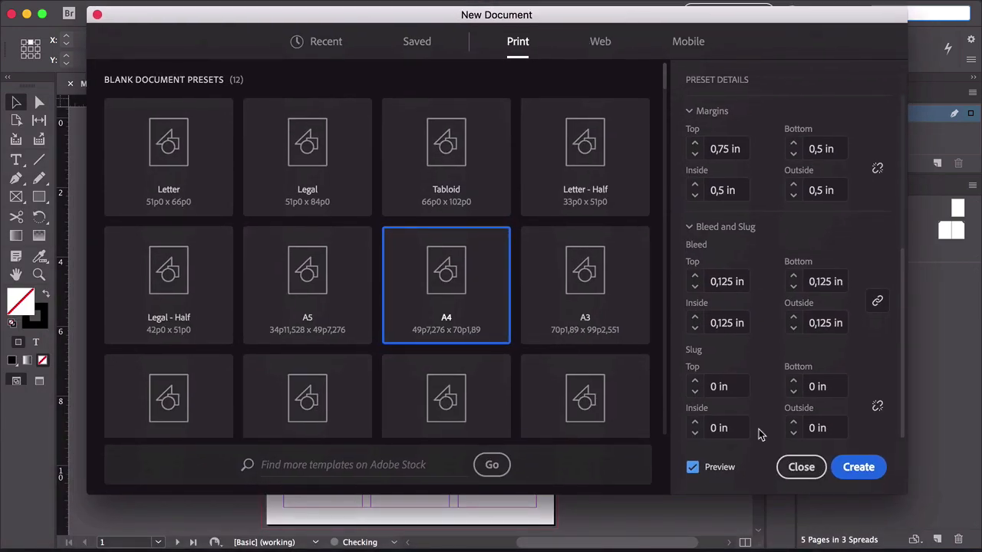
{"action": "left_click", "coordinate": [702, 468]}
{"action": "left_click", "coordinate": [851, 471]}
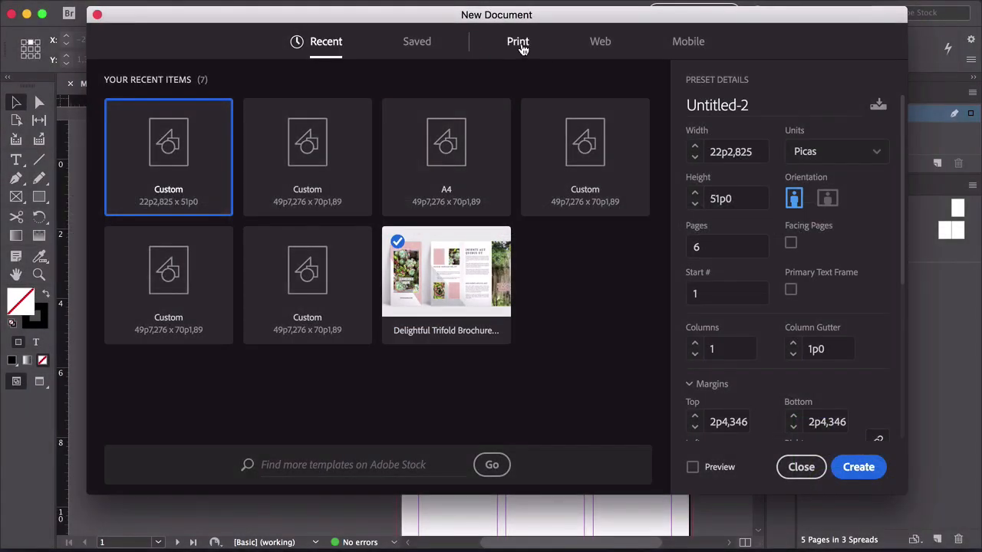
Start another new print document and name it Trifold Brochure
{"action": "left_click", "coordinate": [519, 43]}
{"action": "left_click", "coordinate": [766, 106]}
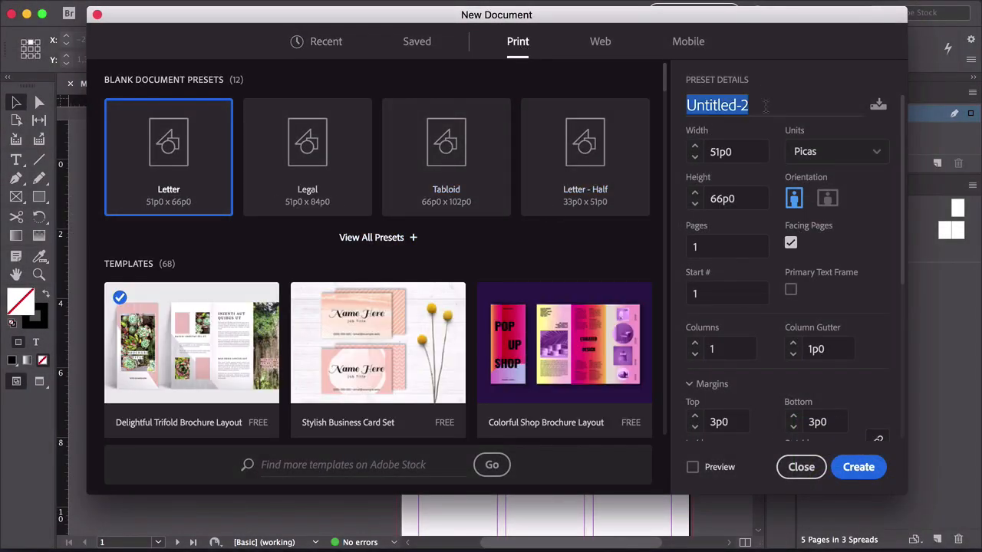
{"action": "type", "text": "Trifold Brochure"}
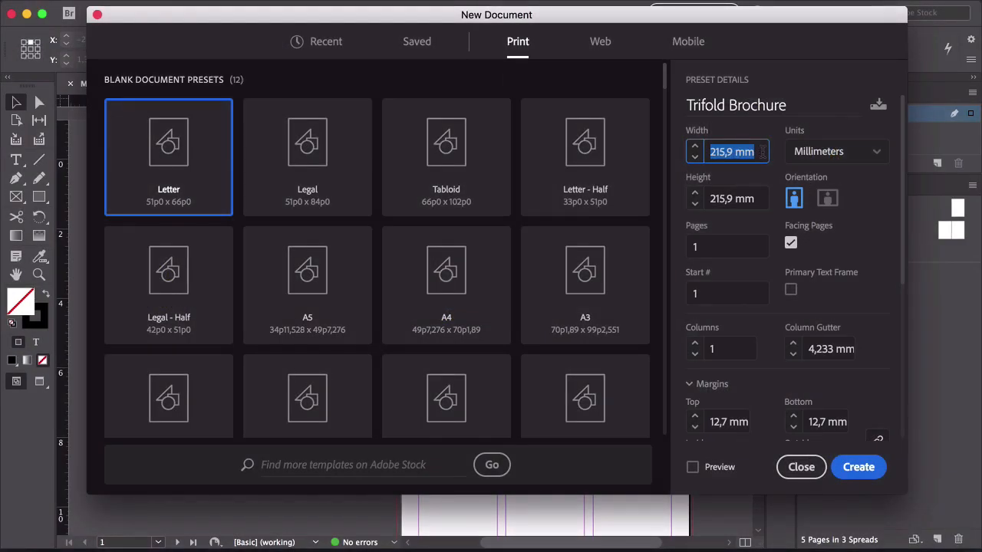
Set the page width to 94,13 mm
{"action": "type", "text": "94"}
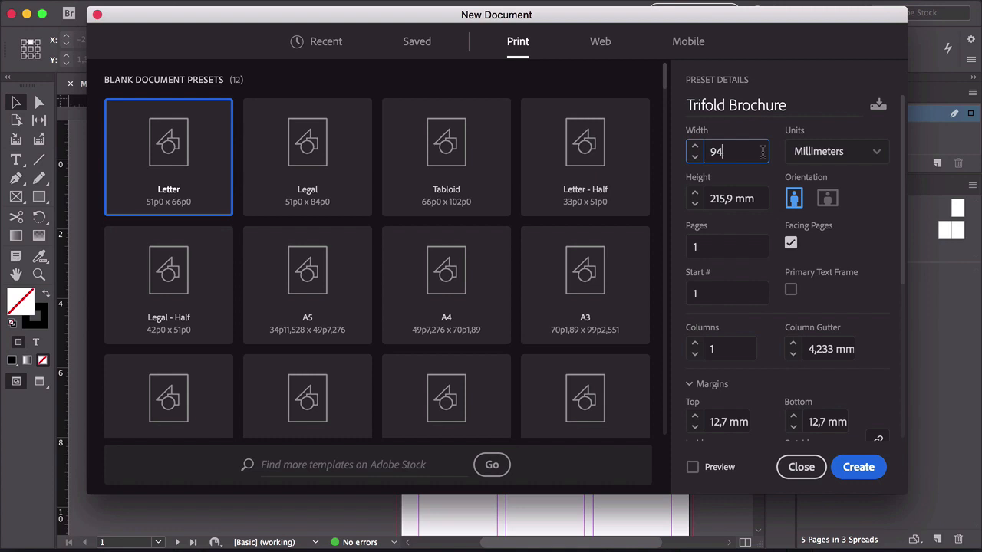
{"action": "type", "text": ".13"}
Turn off facing pages and set the document to 6 pages
{"action": "left_click", "coordinate": [791, 244]}
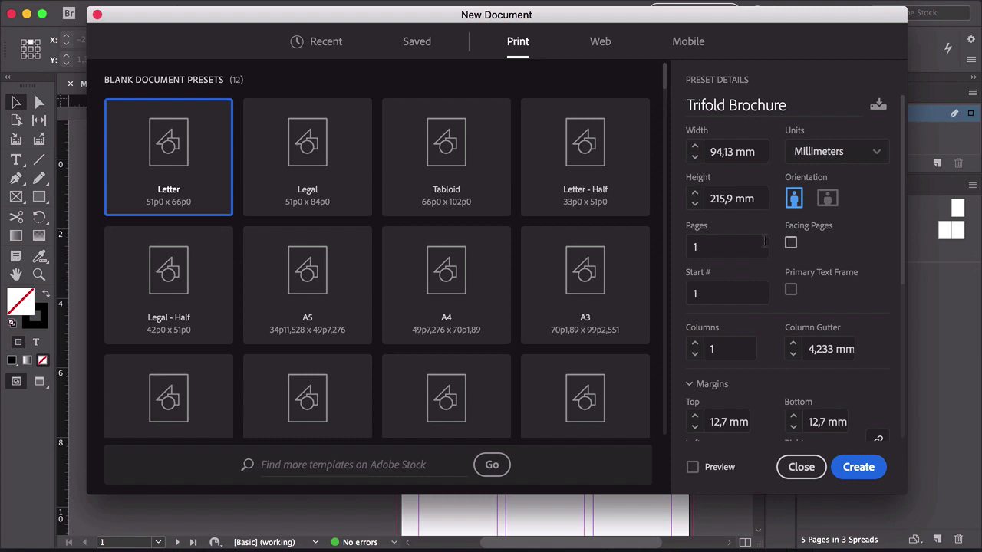
{"action": "double_click", "coordinate": [706, 247]}
{"action": "type", "text": "6"}
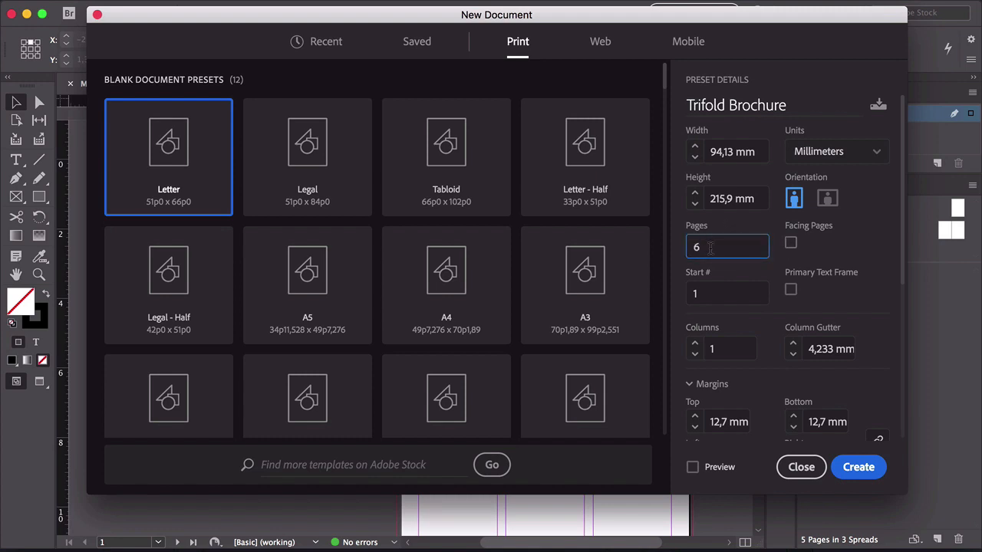
Set all page margins to 10 mm
{"action": "double_click", "coordinate": [738, 344]}
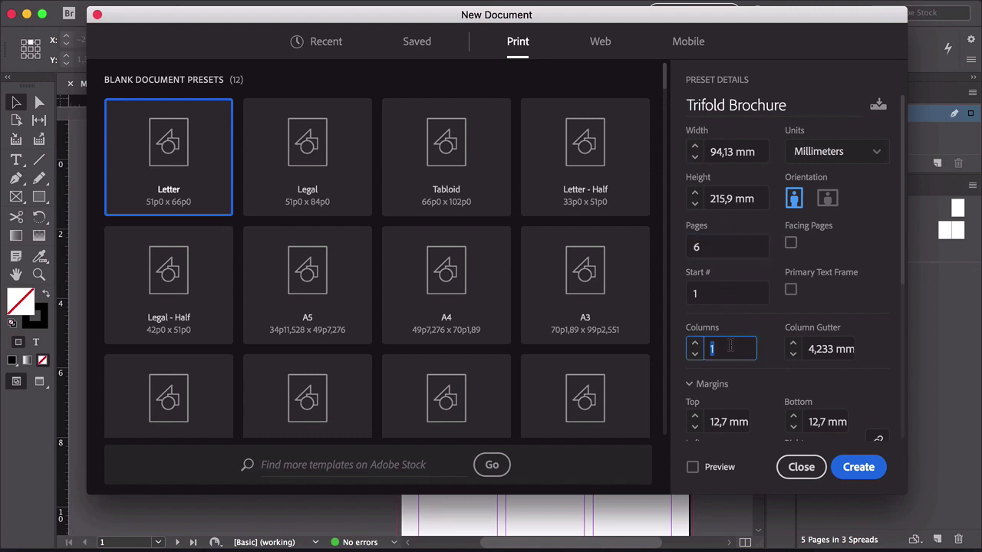
{"action": "left_click_drag", "start_coordinate": [903, 257], "coordinate": [900, 345]}
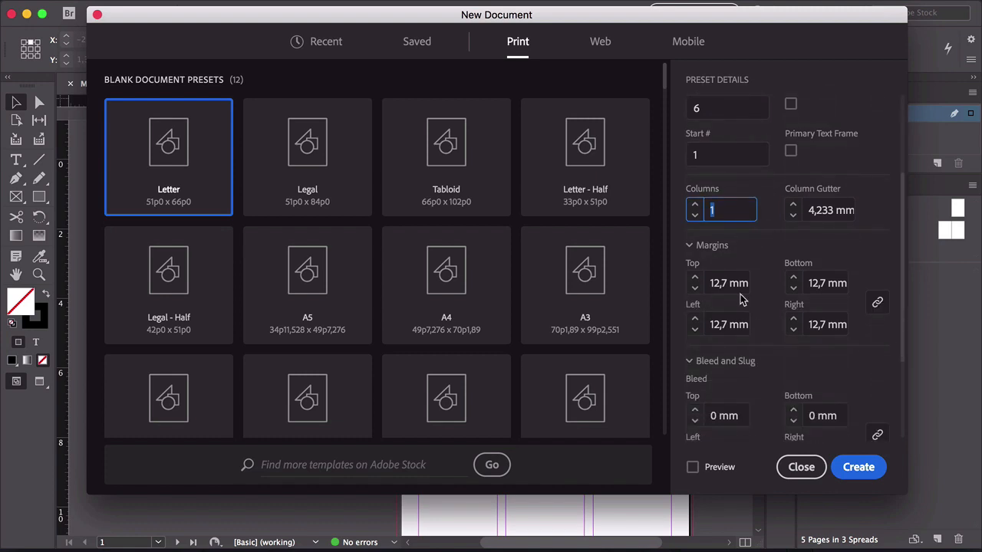
{"action": "double_click", "coordinate": [733, 284]}
{"action": "type", "text": "10"}
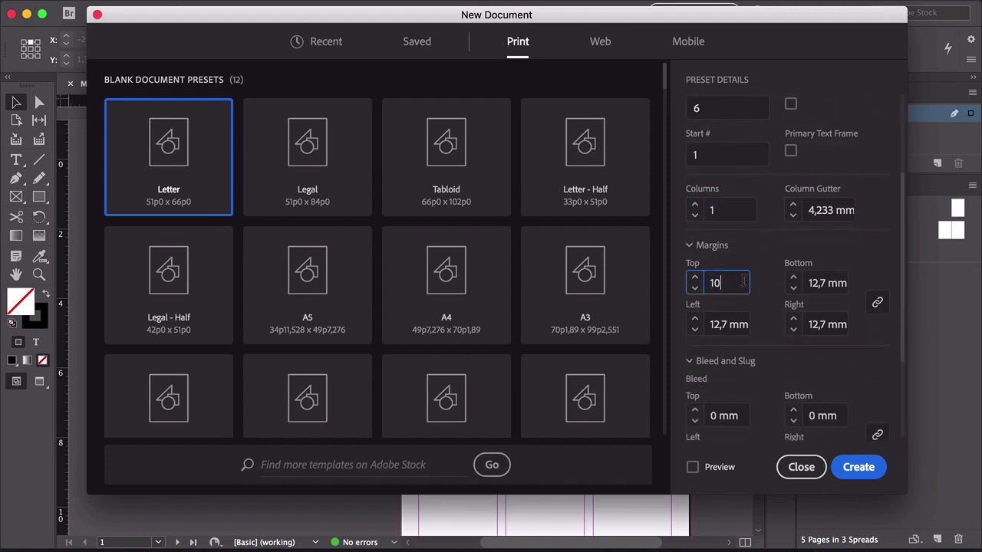
{"action": "key", "text": "Tab"}
Set all bleed values to 3 mm
{"action": "scroll", "coordinate": [819, 314], "scroll_direction": "down", "scroll_amount": 3}
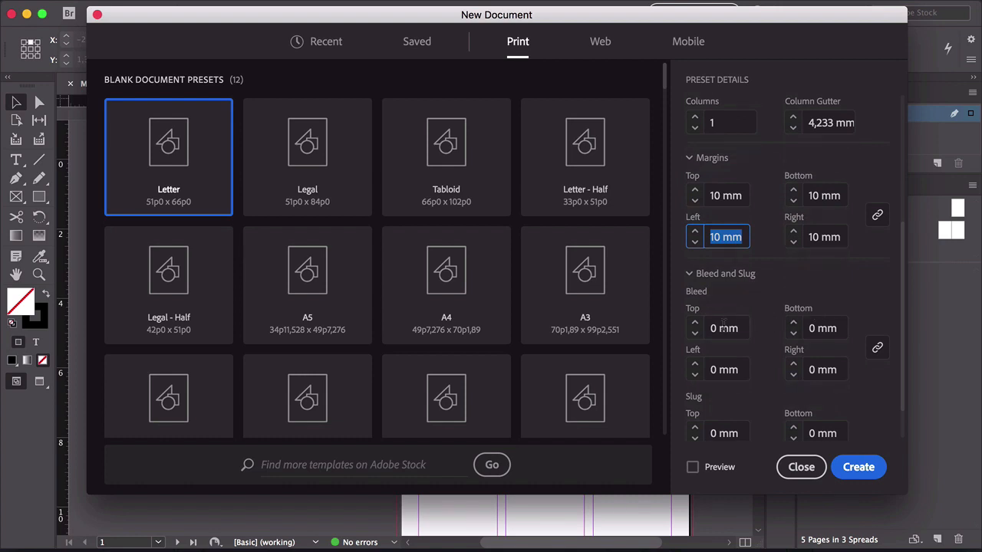
{"action": "key", "text": "Tab"}
{"action": "type", "text": "3"}
{"action": "left_click", "coordinate": [881, 244]}
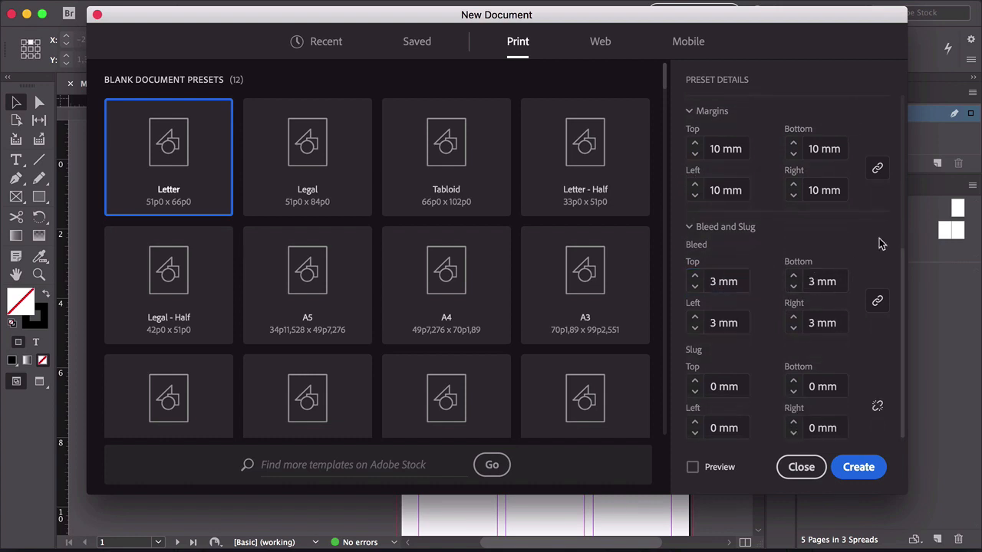
{"action": "scroll", "coordinate": [871, 313], "scroll_direction": "up", "scroll_amount": 3}
{"action": "scroll", "coordinate": [869, 309], "scroll_direction": "up", "scroll_amount": 5}
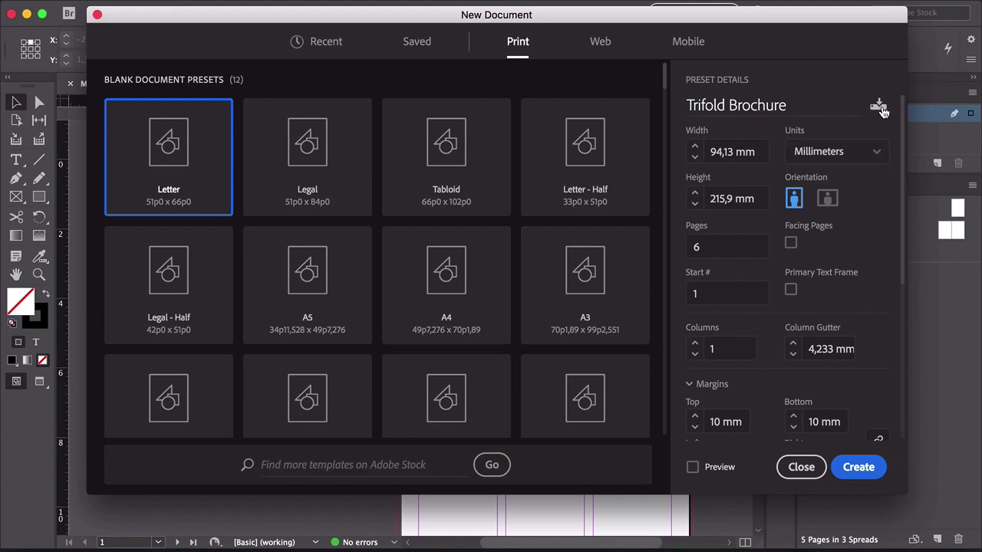
Save the current settings as a document preset named Trifold Brochure and create the document
{"action": "left_click", "coordinate": [879, 108]}
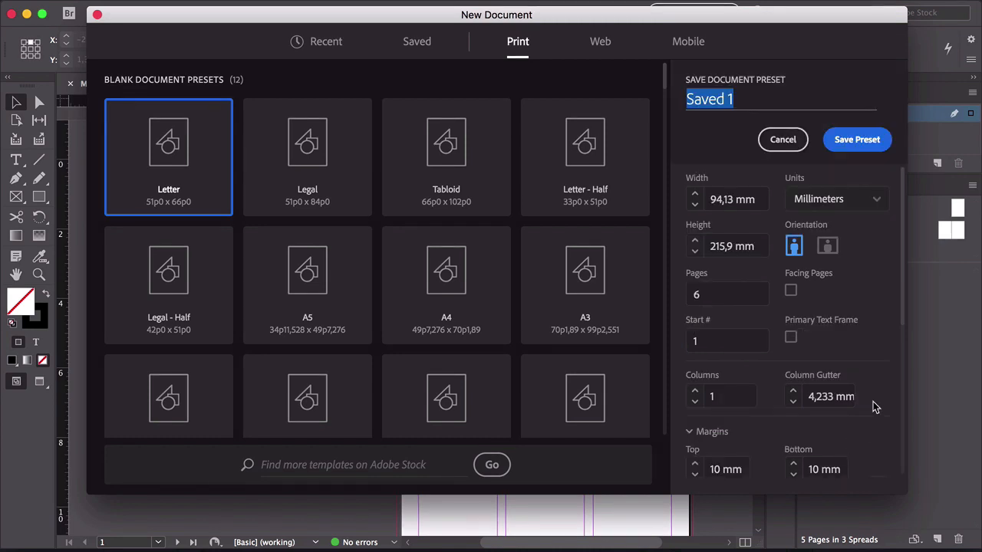
{"action": "type", "text": "Trifold Brochure"}
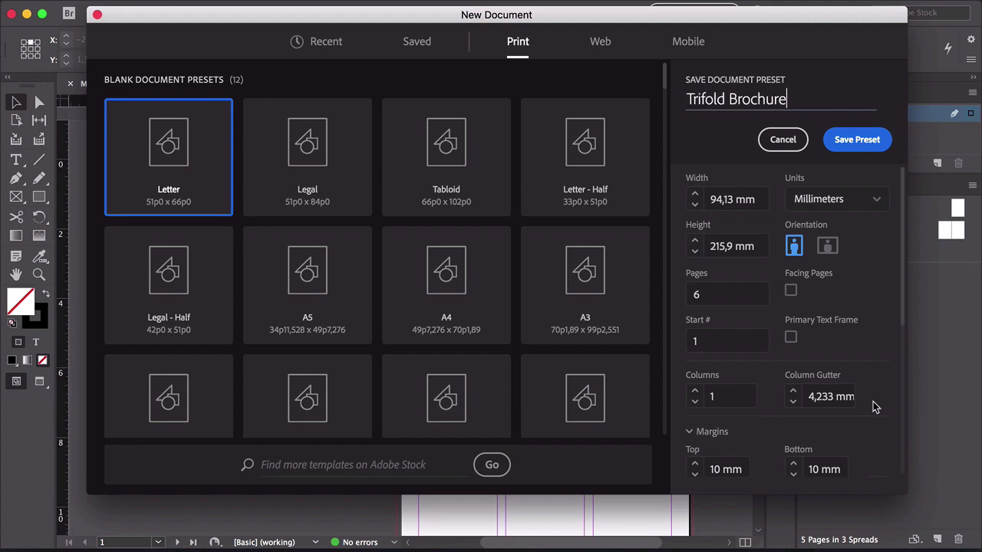
{"action": "left_click", "coordinate": [867, 139]}
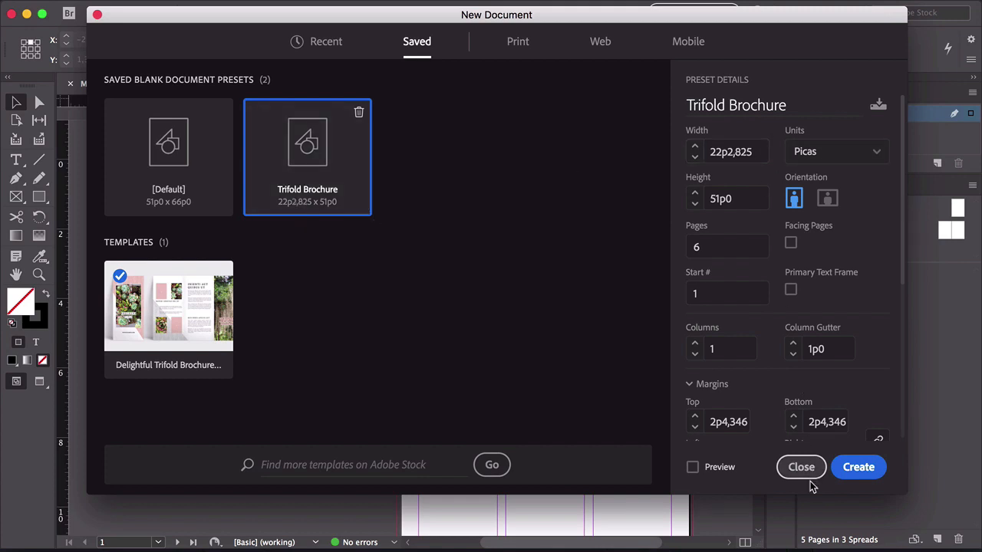
{"action": "left_click", "coordinate": [859, 467]}
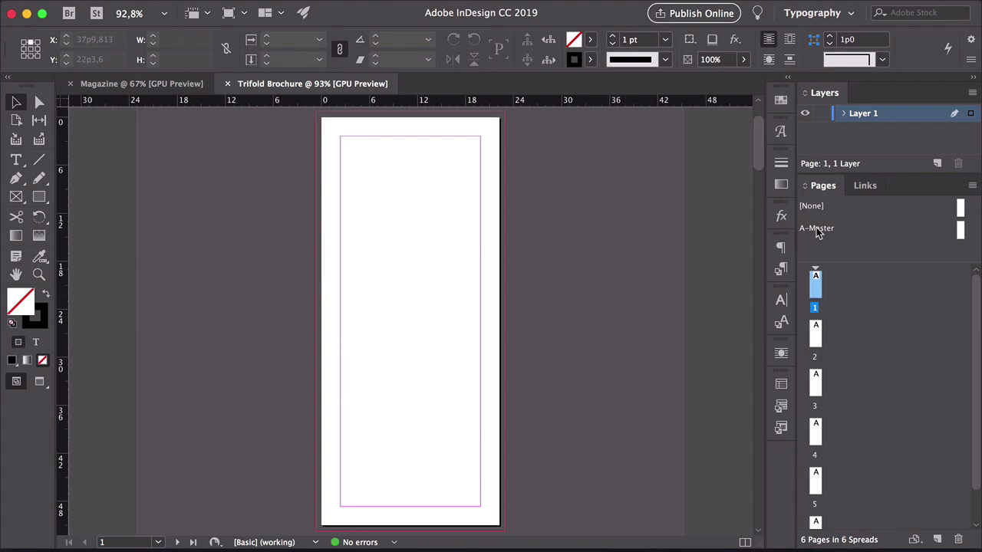
Create a new B master page with a slightly adjusted custom page width
{"action": "right_click", "coordinate": [817, 230]}
{"action": "left_click", "coordinate": [688, 304]}
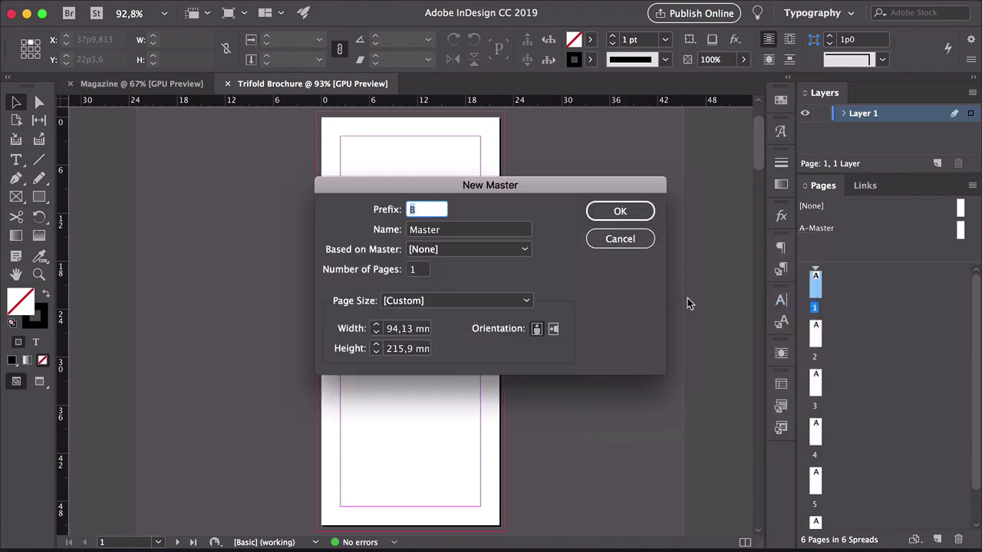
{"action": "left_click", "coordinate": [399, 328]}
{"action": "left_click_drag", "start_coordinate": [398, 328], "coordinate": [393, 328]}
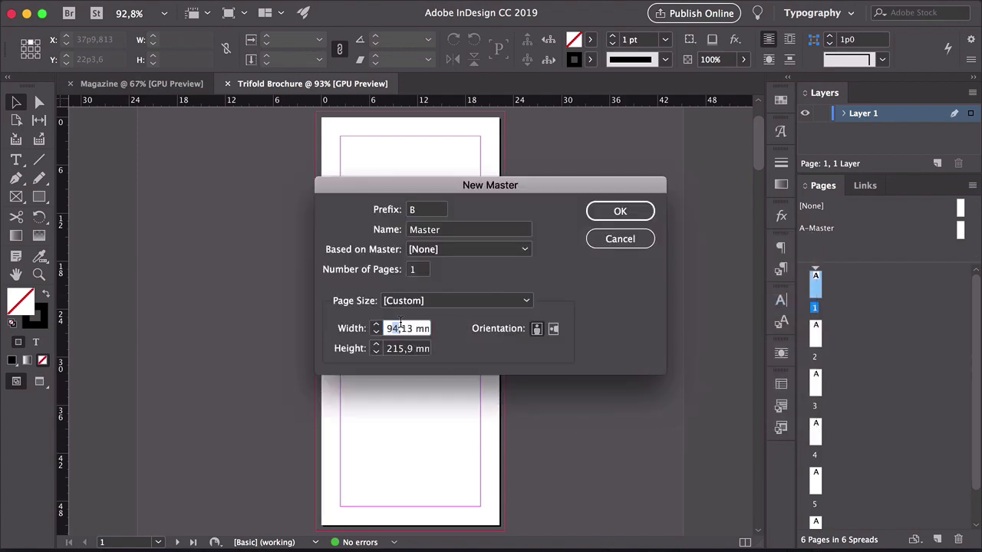
{"action": "type", "text": "1"}
{"action": "left_click", "coordinate": [621, 210]}
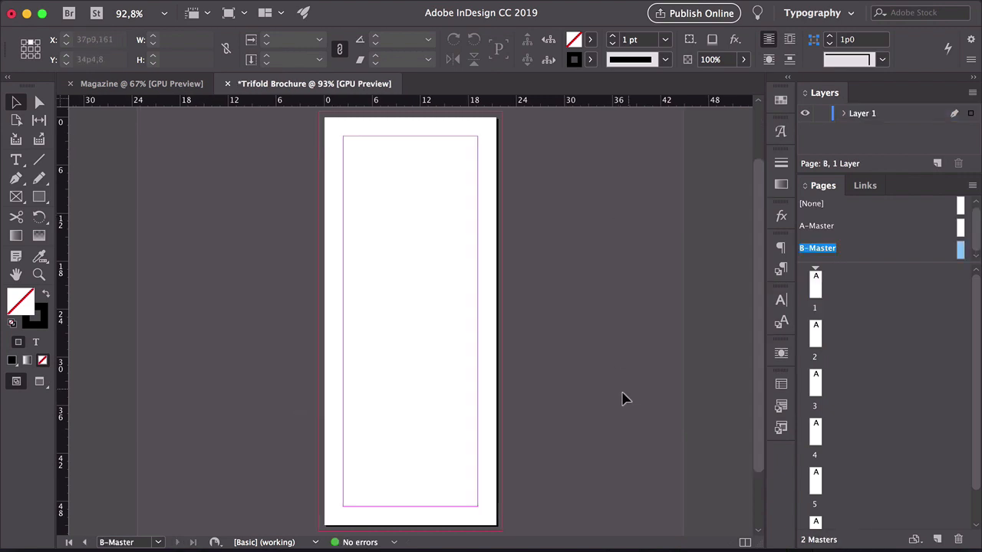
Apply the B master to pages 1 and 6, resizing them to the master page size
{"action": "right_click", "coordinate": [809, 256]}
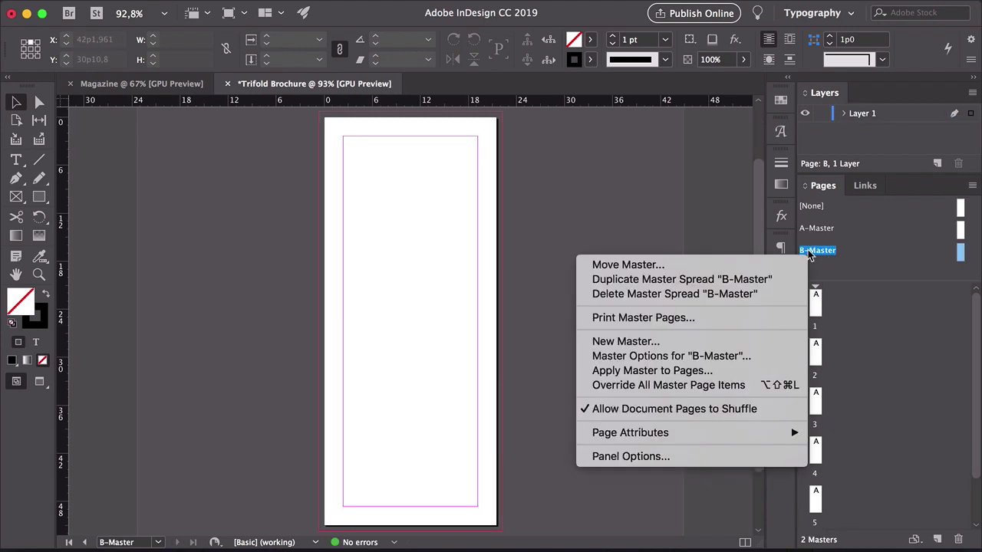
{"action": "left_click", "coordinate": [693, 374]}
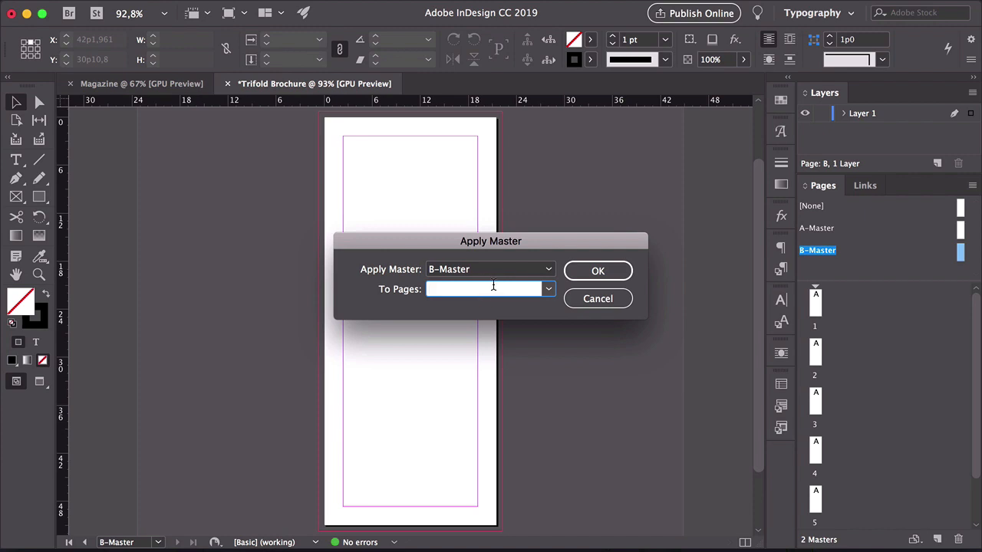
{"action": "type", "text": "1, 6"}
{"action": "left_click", "coordinate": [622, 274]}
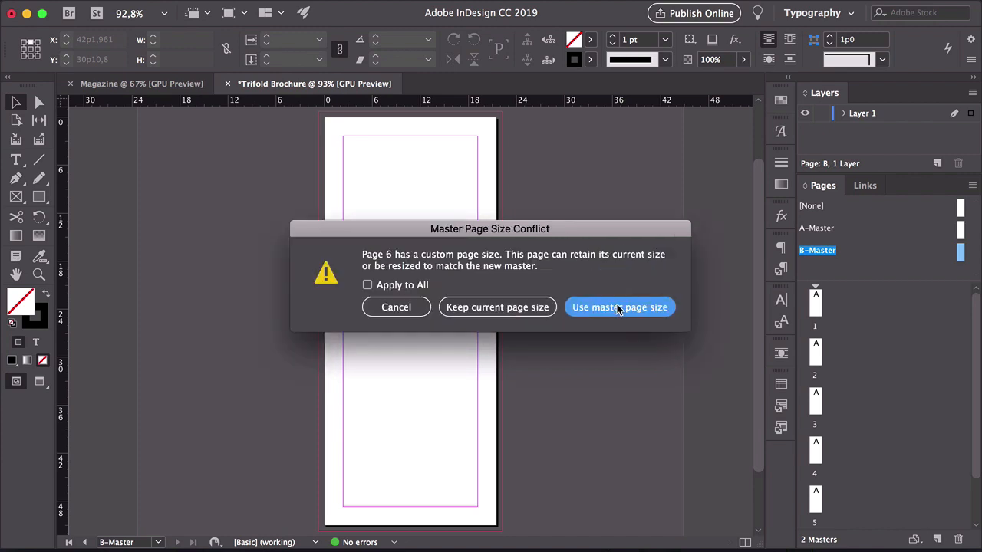
{"action": "left_click", "coordinate": [619, 307]}
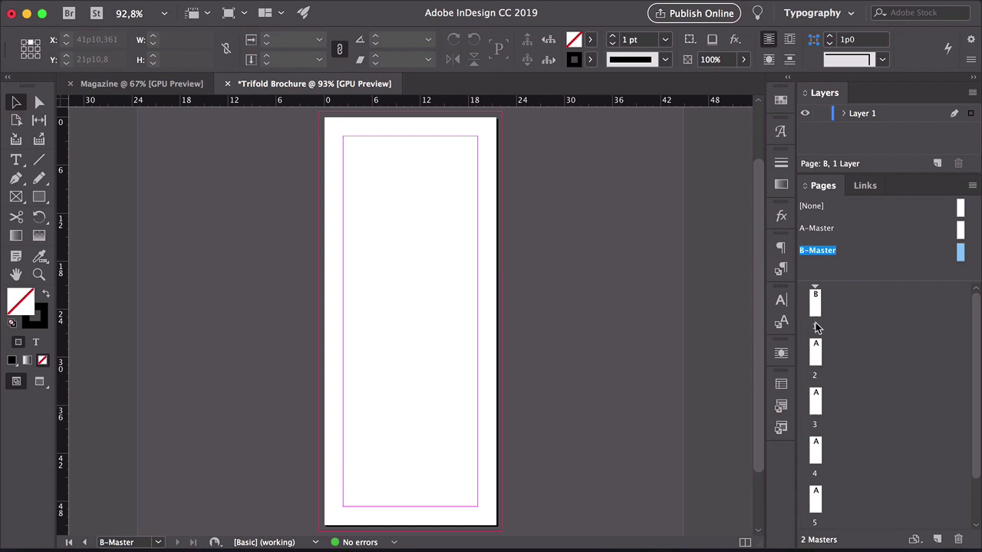
Turn off Allow Document Pages to Shuffle for the document pages
{"action": "left_click_drag", "start_coordinate": [844, 282], "coordinate": [840, 221]}
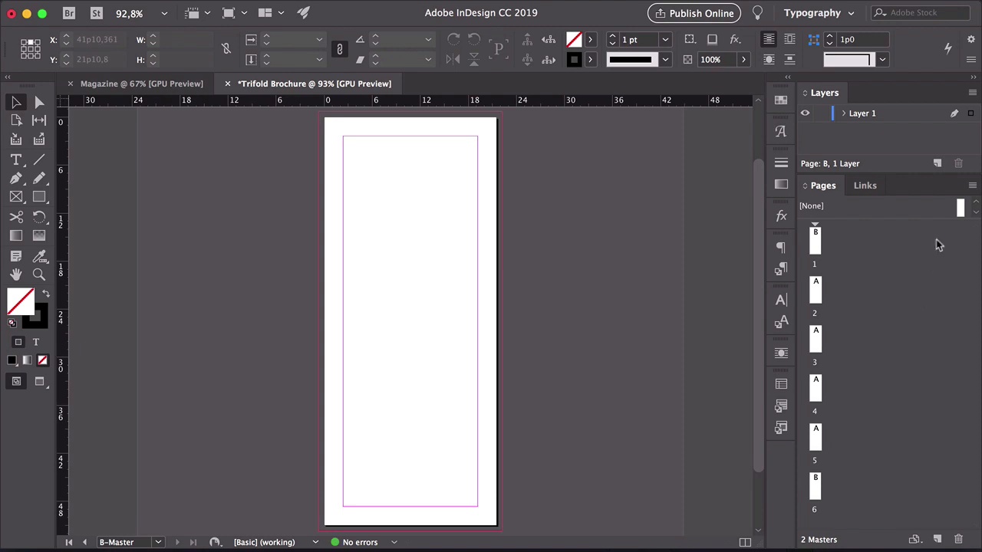
{"action": "left_click", "coordinate": [972, 185]}
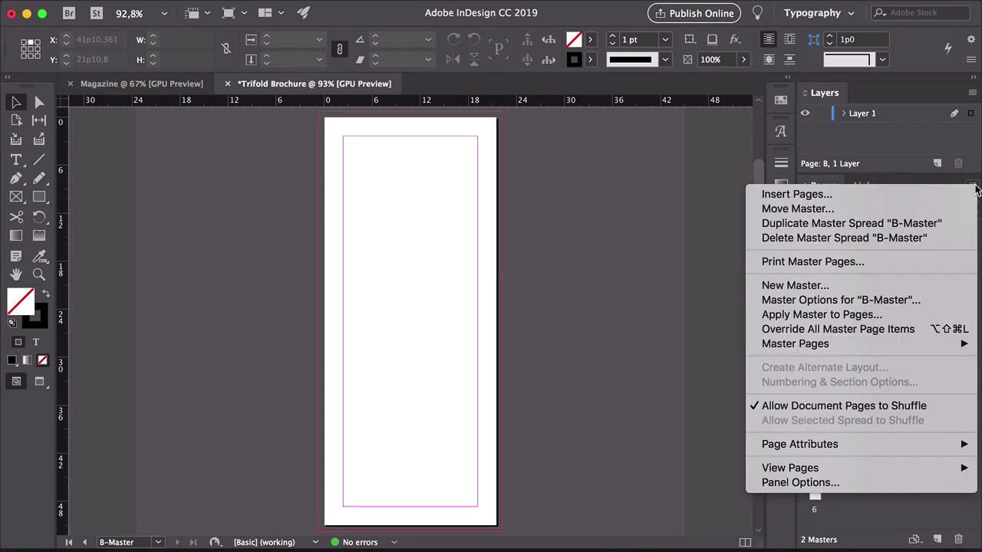
{"action": "left_click", "coordinate": [821, 407]}
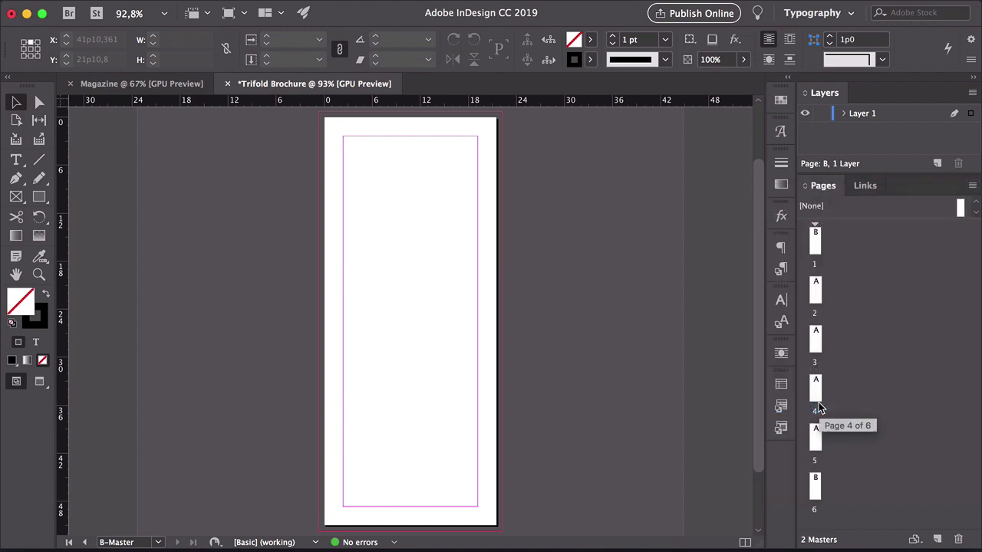
Arrange the six pages into two three-page spreads, pages 1–3 and 4–6
{"action": "left_click_drag", "start_coordinate": [817, 291], "coordinate": [826, 247]}
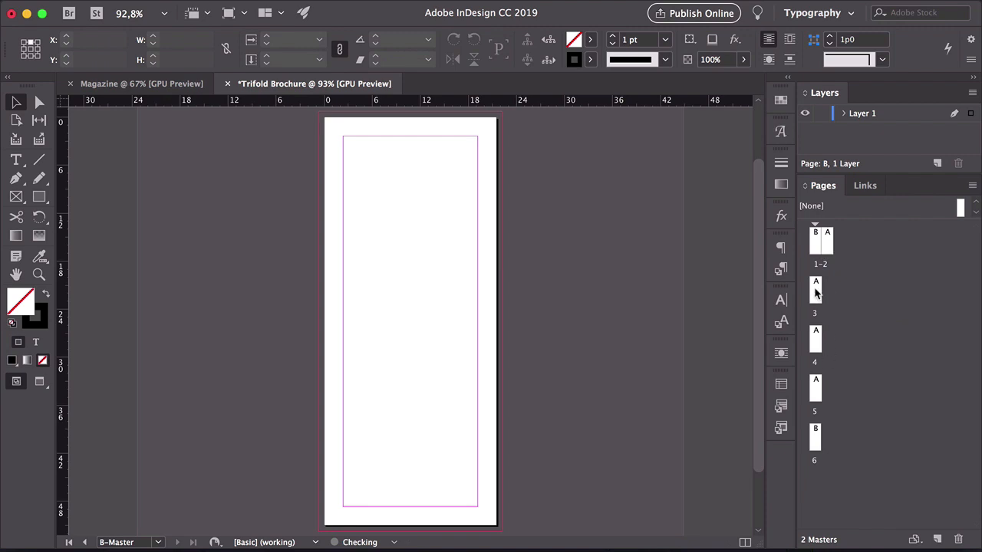
{"action": "left_click_drag", "start_coordinate": [815, 291], "coordinate": [832, 253]}
{"action": "left_click_drag", "start_coordinate": [816, 340], "coordinate": [838, 296]}
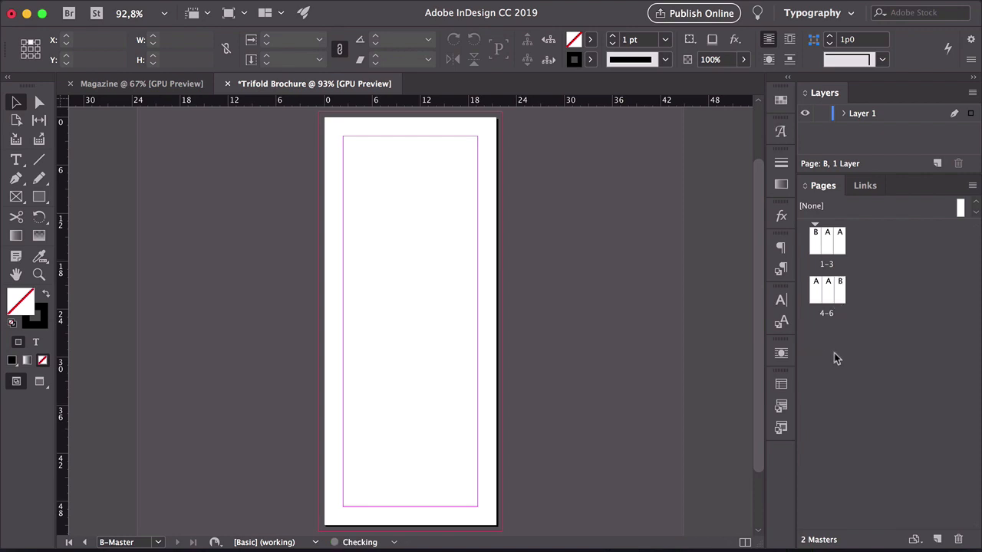
{"action": "double_click", "coordinate": [816, 244]}
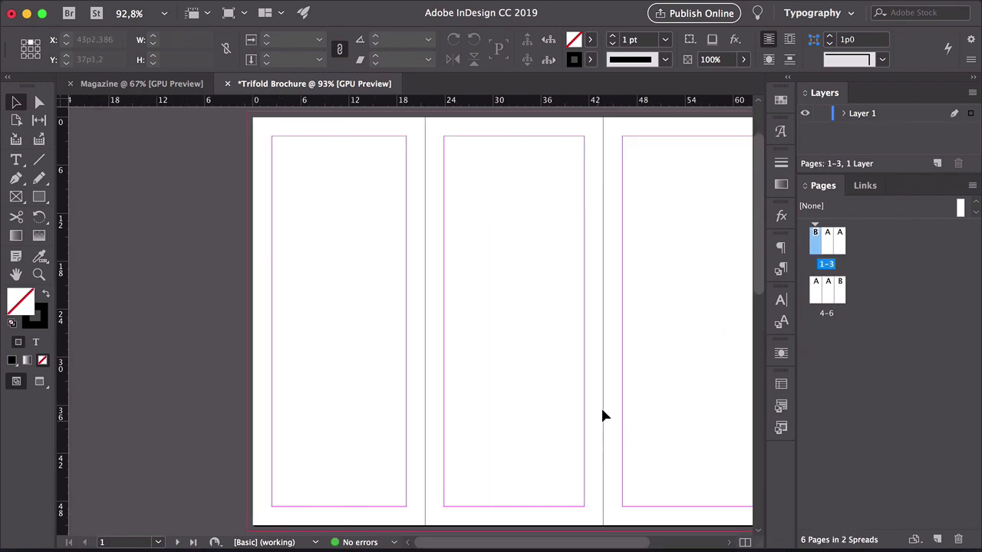
{"action": "left_click_drag", "start_coordinate": [603, 412], "coordinate": [502, 360]}
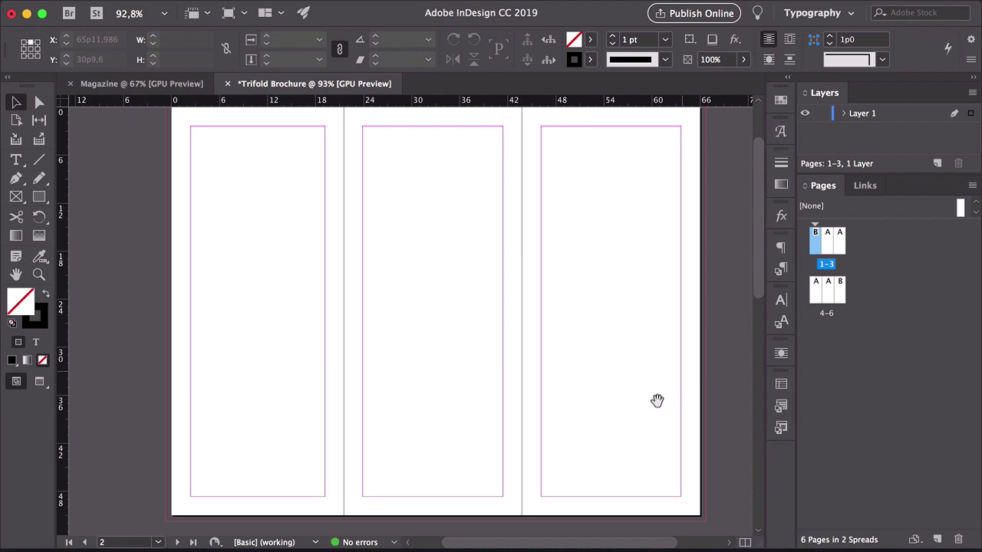
{"action": "scroll", "coordinate": [656, 400], "scroll_direction": "down", "scroll_amount": 10}
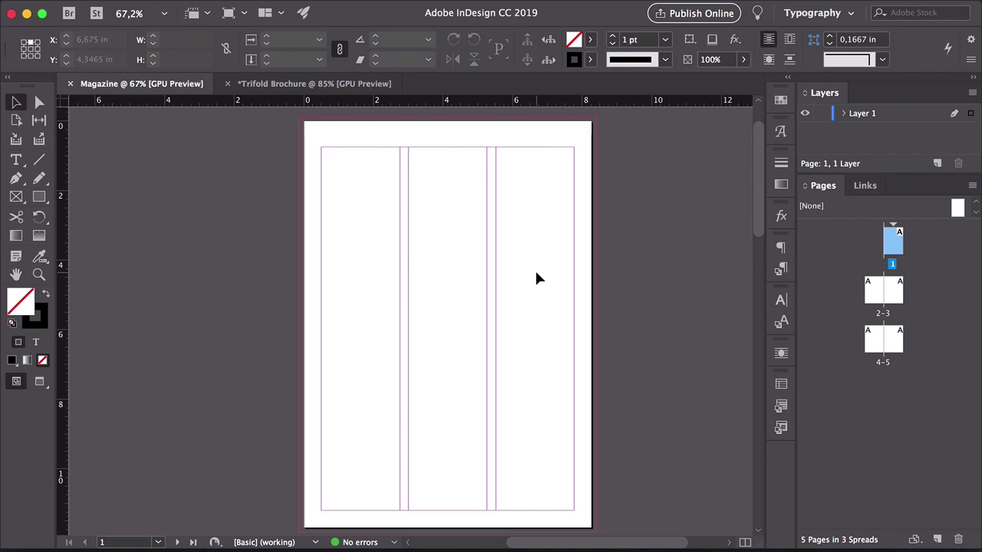
In the Magazine document, disable Adjust Layout and set page 1 to 0,75 in inside margin, 2 columns, 0,375 in gutter
{"action": "left_click", "coordinate": [203, 10]}
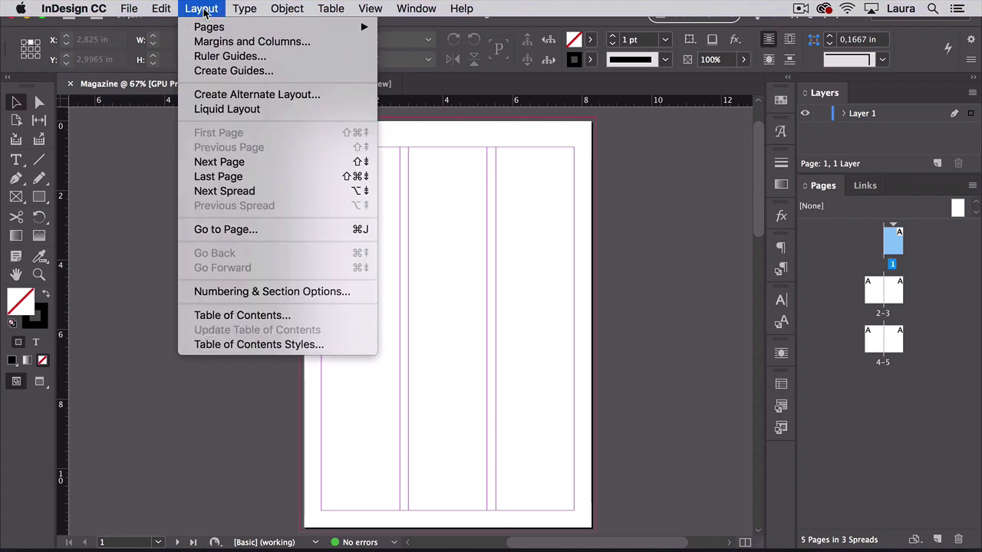
{"action": "left_click", "coordinate": [211, 46]}
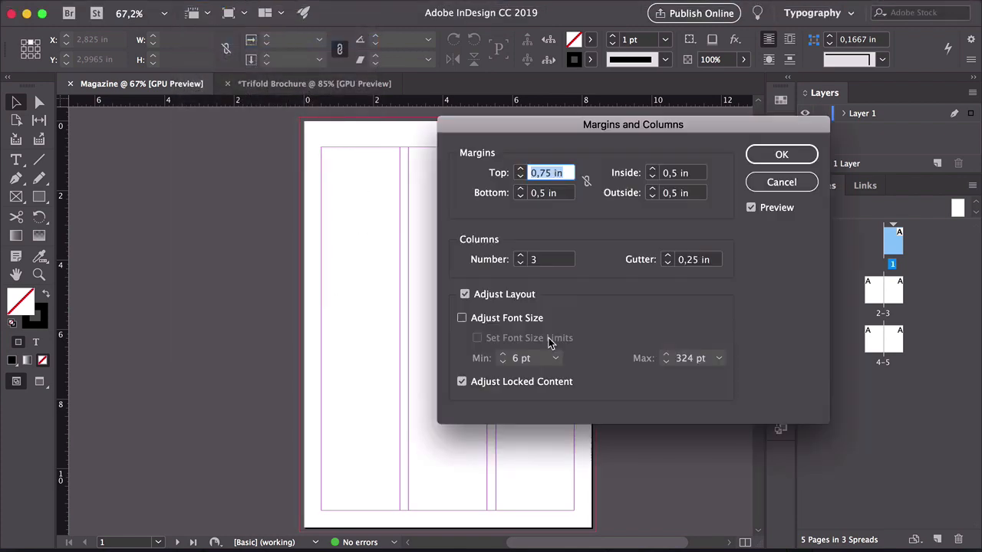
{"action": "left_click_drag", "start_coordinate": [501, 121], "coordinate": [599, 68]}
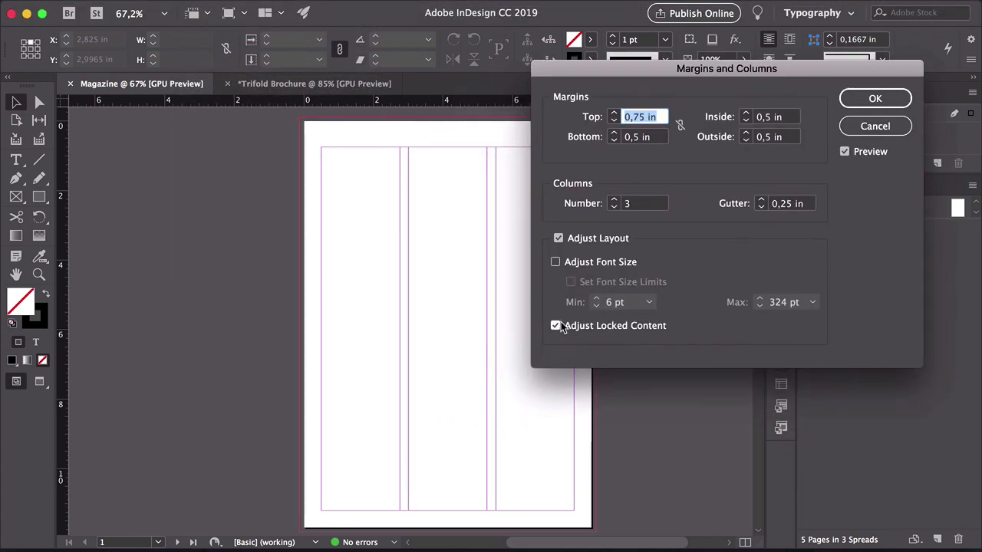
{"action": "left_click", "coordinate": [558, 239]}
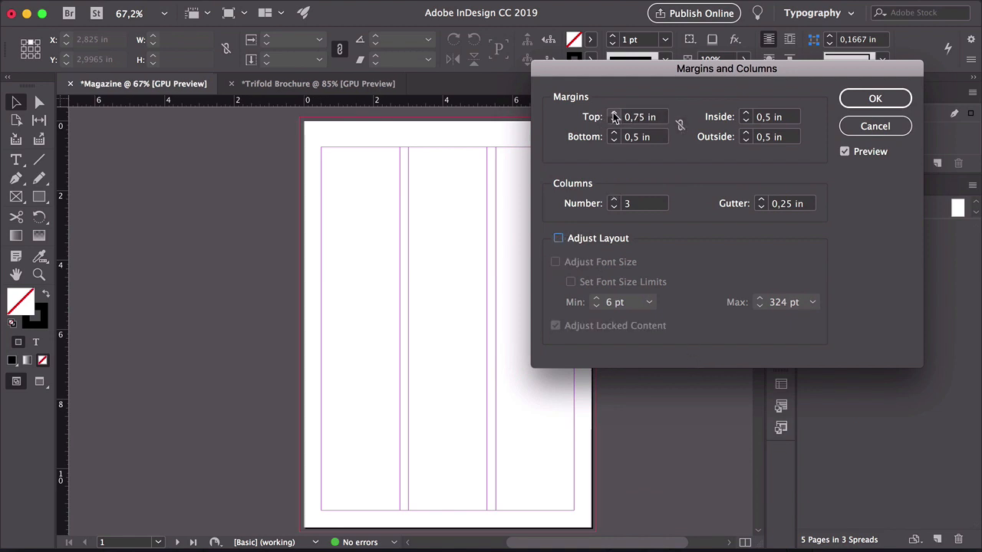
{"action": "left_click", "coordinate": [745, 114]}
{"action": "left_click", "coordinate": [745, 114]}
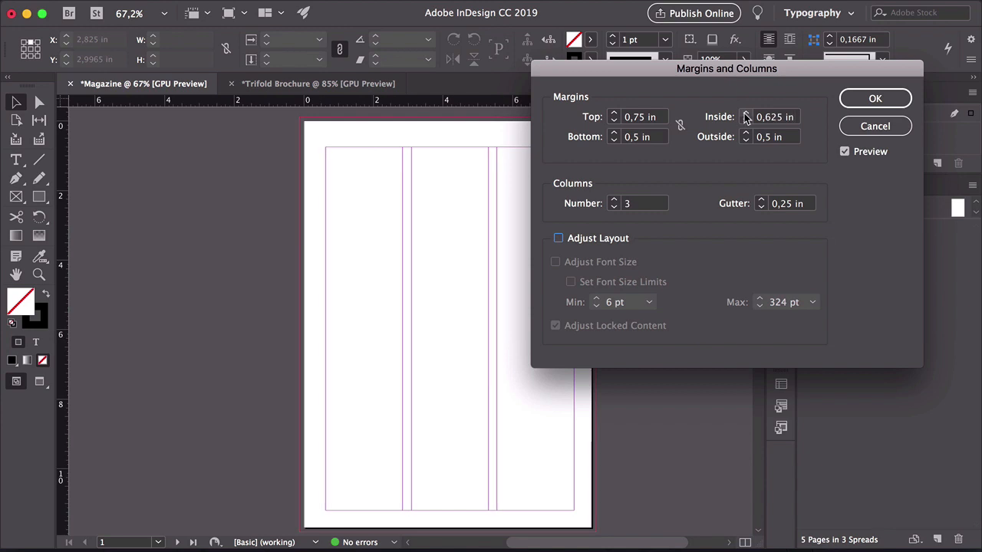
{"action": "left_click", "coordinate": [745, 114]}
{"action": "left_click", "coordinate": [745, 113]}
{"action": "left_click", "coordinate": [614, 208]}
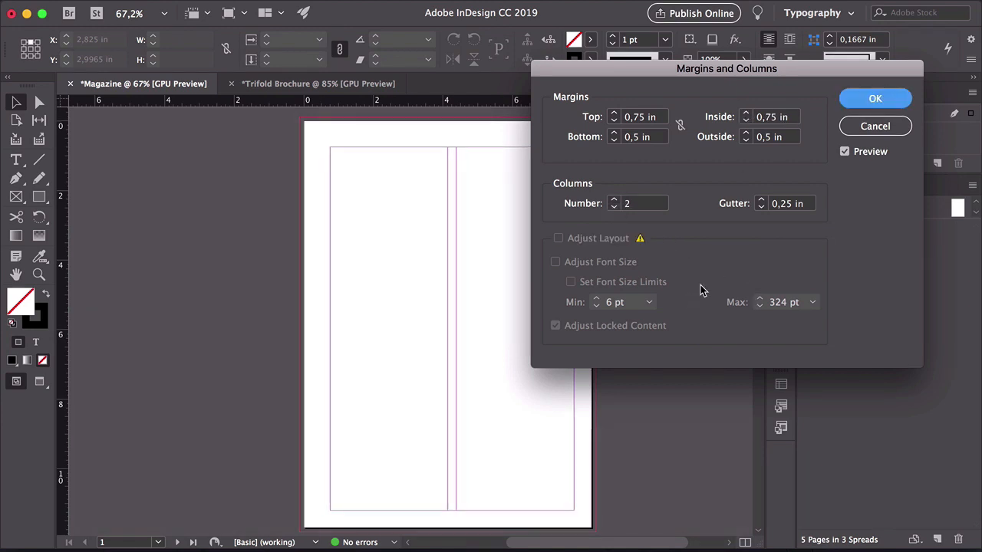
{"action": "left_click", "coordinate": [761, 200]}
{"action": "left_click", "coordinate": [761, 199]}
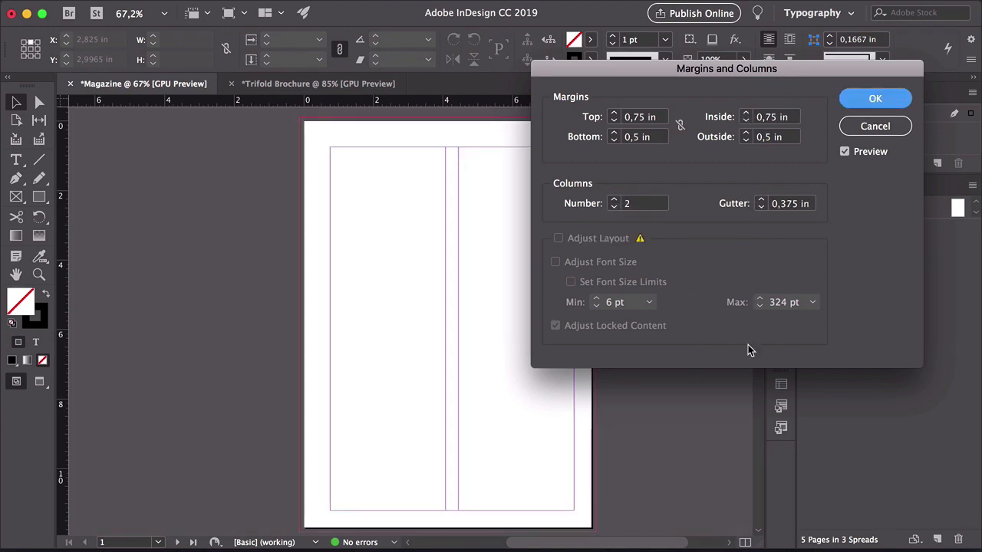
{"action": "left_click", "coordinate": [867, 103]}
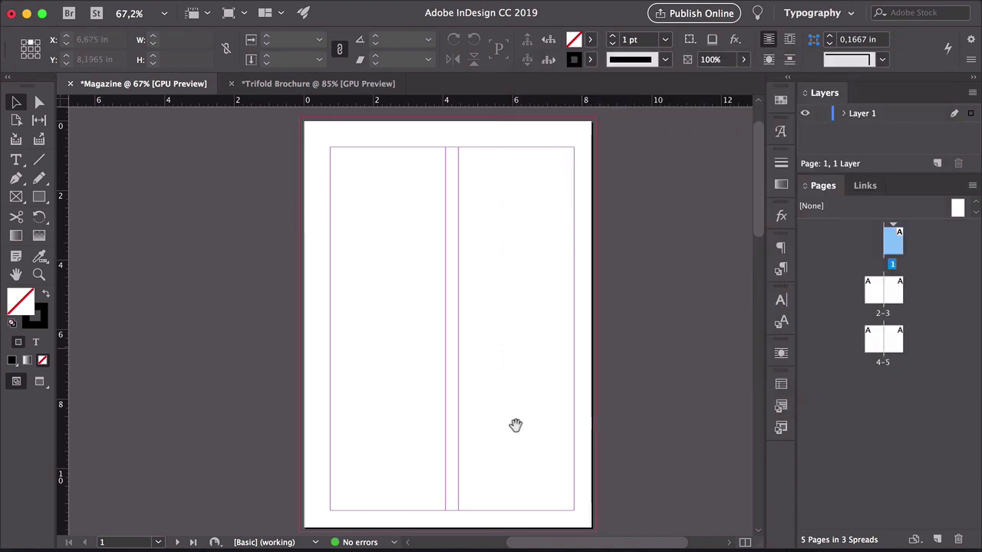
Set the A-Master's inside margin to 0,75 in and its columns to 2 with a wider gutter
{"action": "left_click_drag", "start_coordinate": [516, 425], "coordinate": [544, 546]}
{"action": "left_click", "coordinate": [545, 289], "text": "alt+super"}
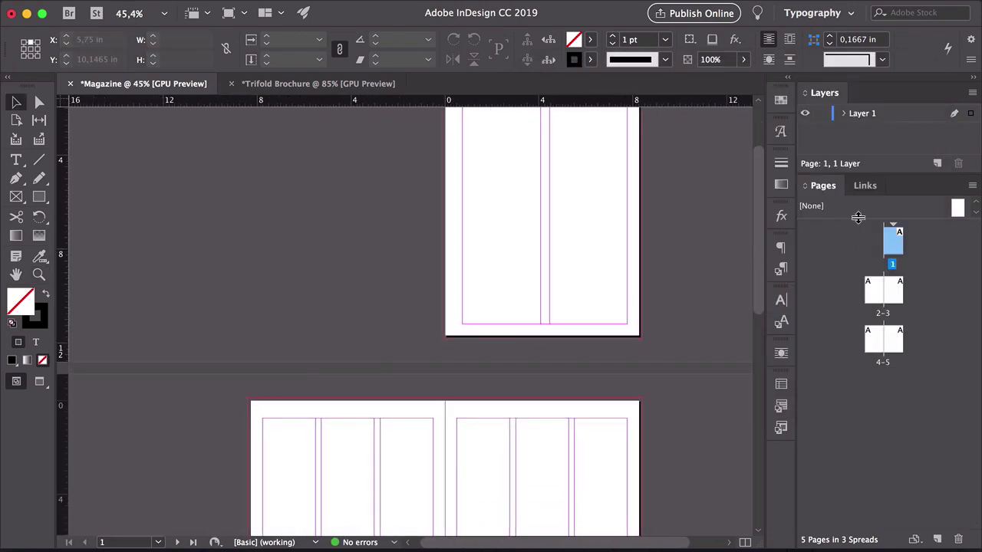
{"action": "left_click_drag", "start_coordinate": [857, 219], "coordinate": [857, 264]}
{"action": "double_click", "coordinate": [820, 227]}
{"action": "left_click_drag", "start_coordinate": [163, 181], "coordinate": [223, 168]}
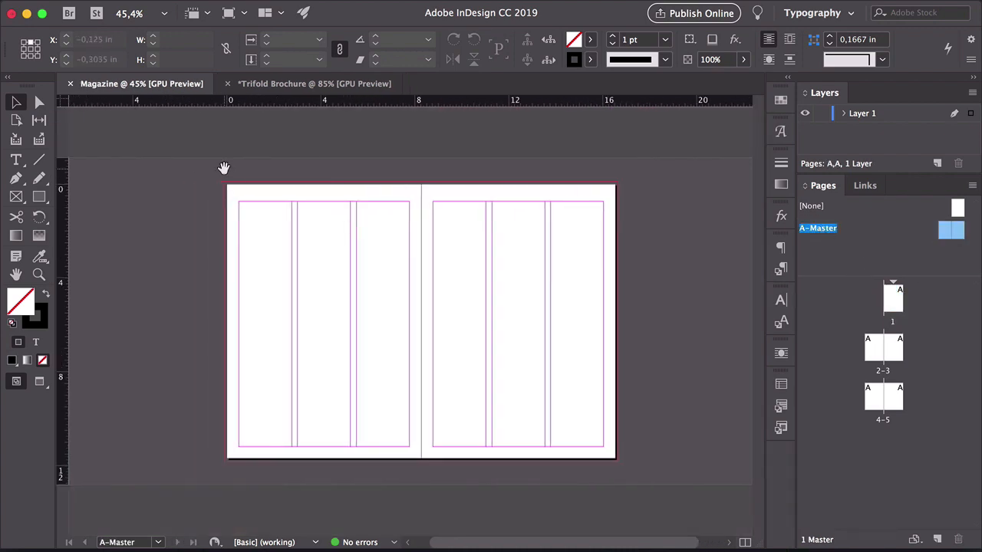
{"action": "left_click", "coordinate": [201, 6]}
{"action": "left_click", "coordinate": [207, 43]}
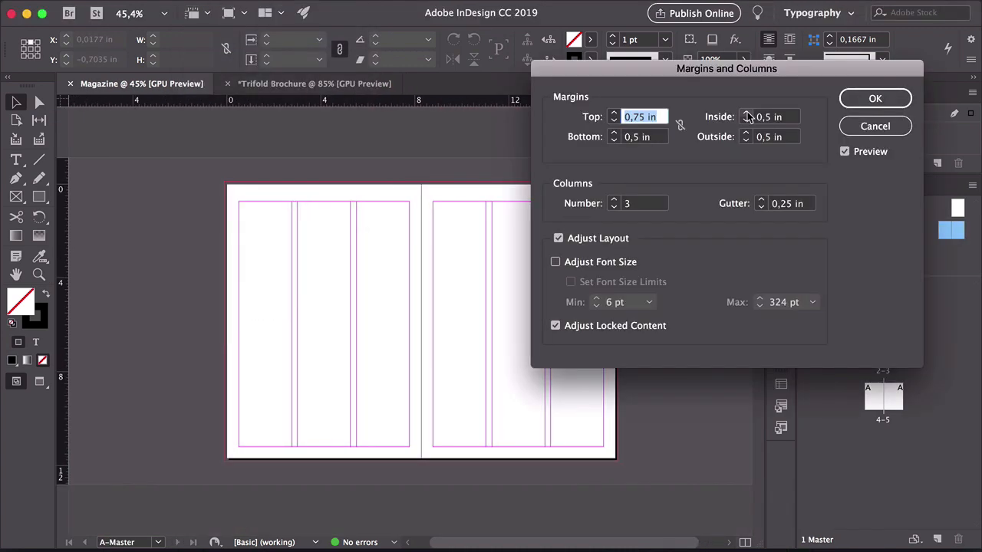
{"action": "left_click", "coordinate": [745, 114]}
{"action": "left_click", "coordinate": [746, 114]}
{"action": "left_click", "coordinate": [745, 114]}
{"action": "left_click", "coordinate": [746, 115]}
{"action": "left_click", "coordinate": [614, 207]}
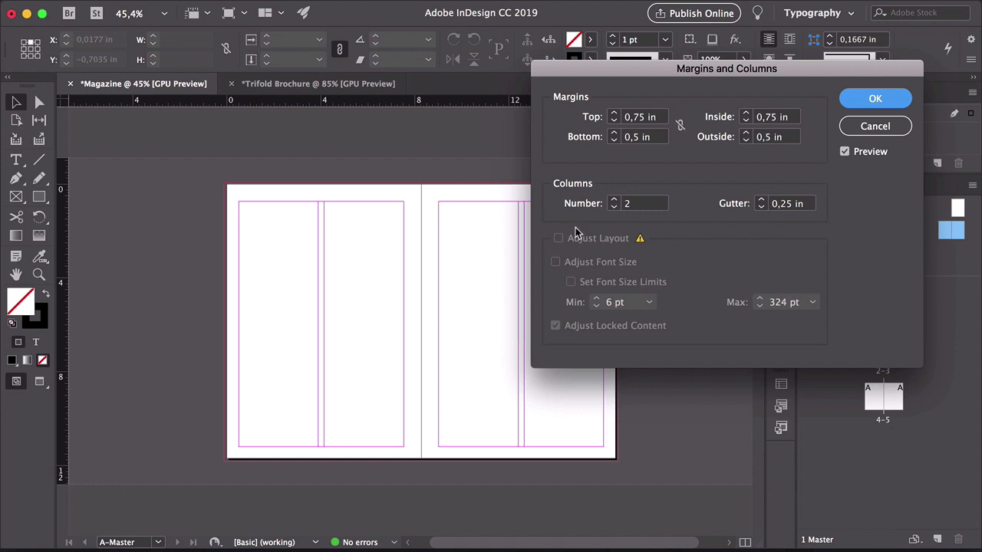
{"action": "left_click", "coordinate": [760, 201]}
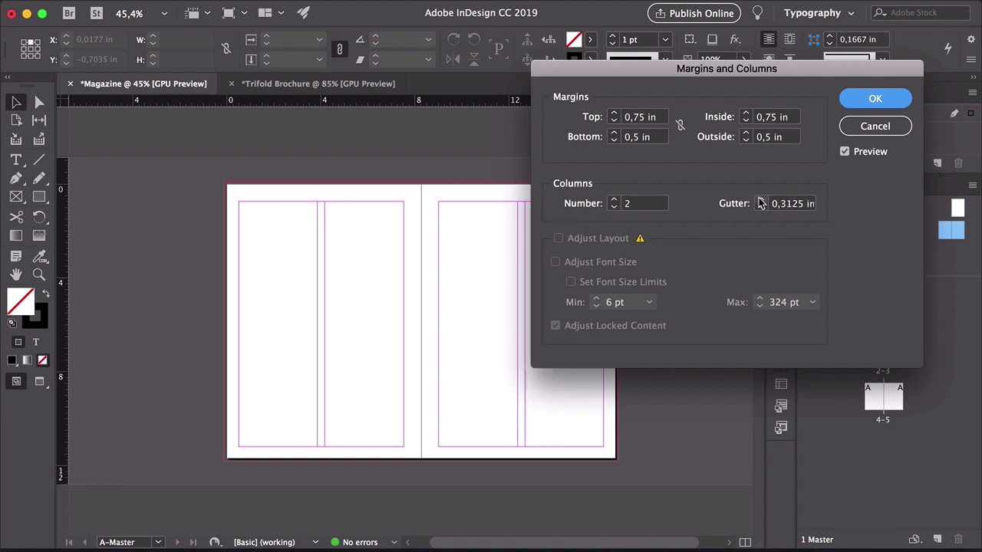
{"action": "left_click", "coordinate": [761, 200]}
{"action": "left_click", "coordinate": [761, 200]}
{"action": "key", "text": "Return"}
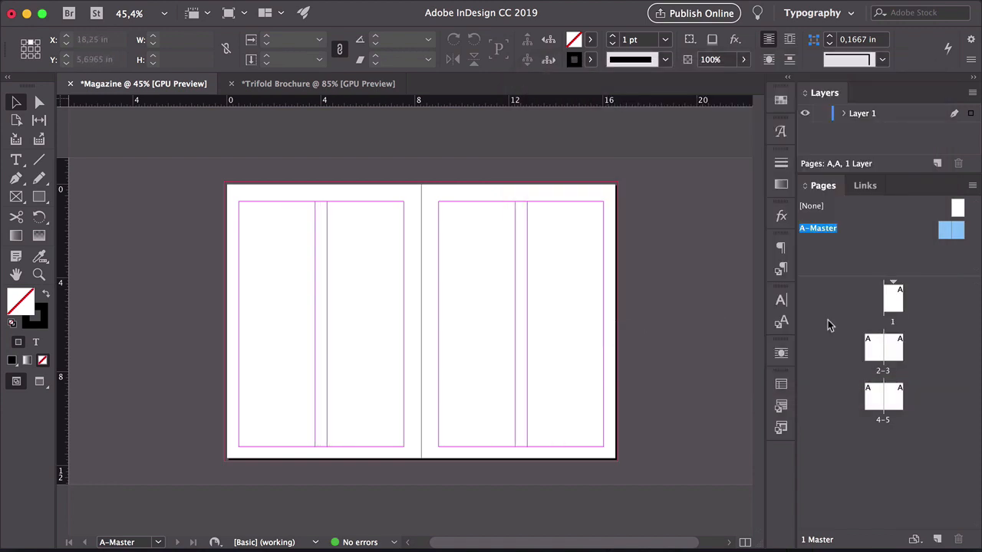
Go to page 1 and adjust the layout to A3 with linked 0,25 in margins and 0,25 in bleed on all sides
{"action": "double_click", "coordinate": [894, 299]}
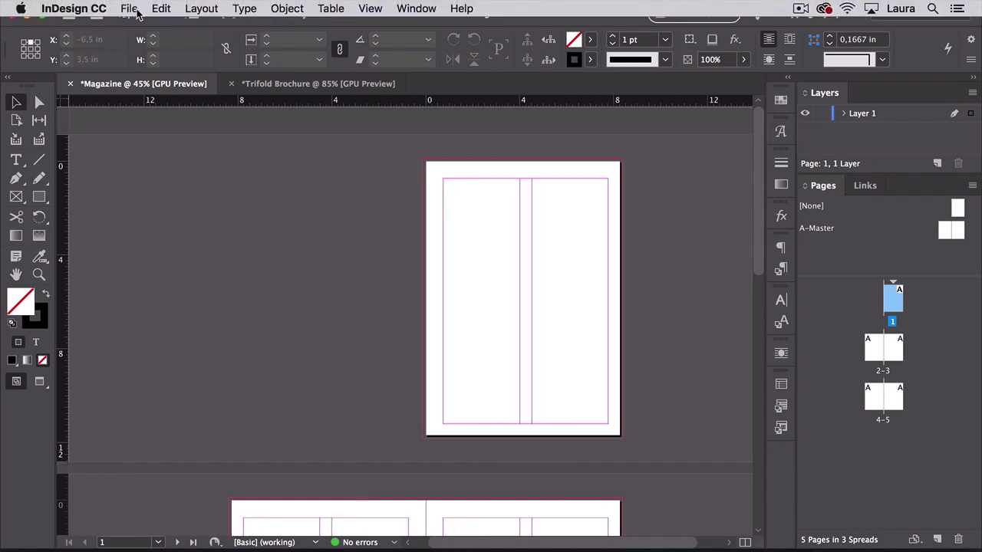
{"action": "left_click", "coordinate": [132, 8]}
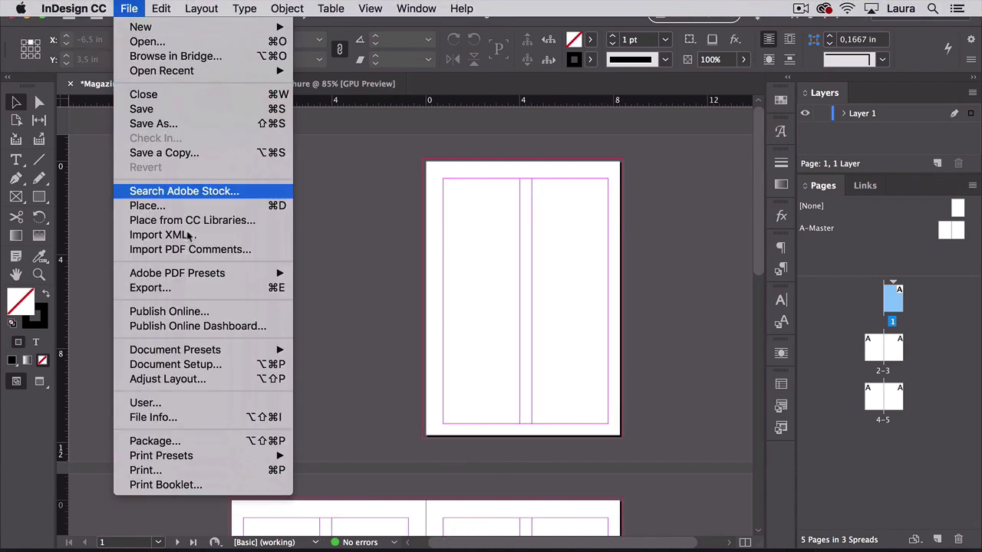
{"action": "left_click", "coordinate": [226, 379]}
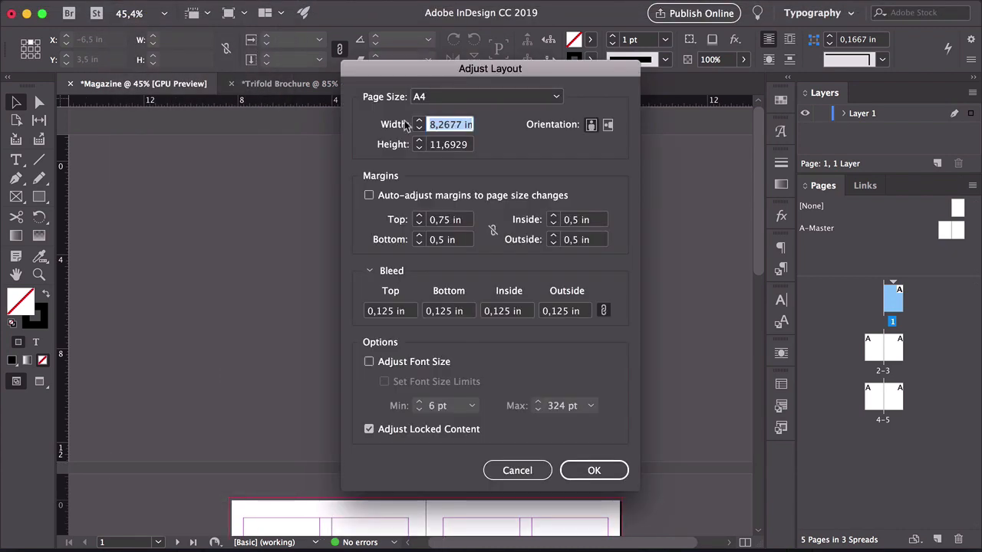
{"action": "left_click_drag", "start_coordinate": [460, 68], "coordinate": [768, 51]}
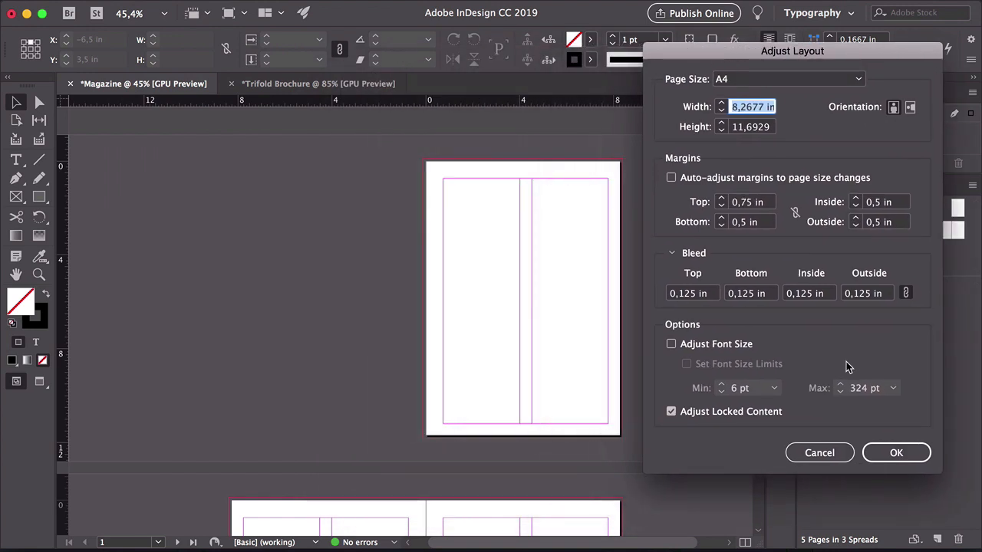
{"action": "left_click", "coordinate": [748, 79]}
{"action": "left_click", "coordinate": [766, 231]}
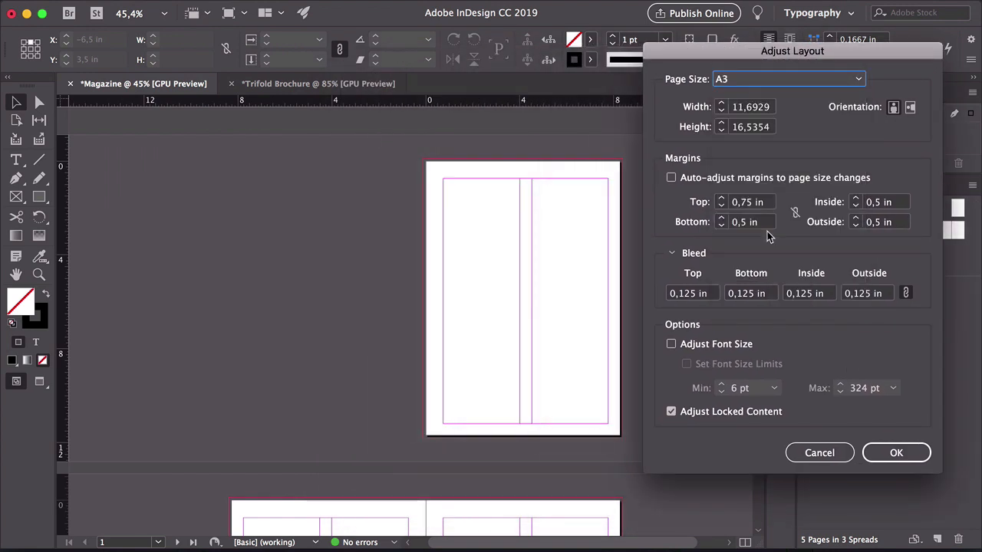
{"action": "left_click", "coordinate": [722, 206]}
{"action": "left_click", "coordinate": [796, 212]}
{"action": "left_click", "coordinate": [681, 294]}
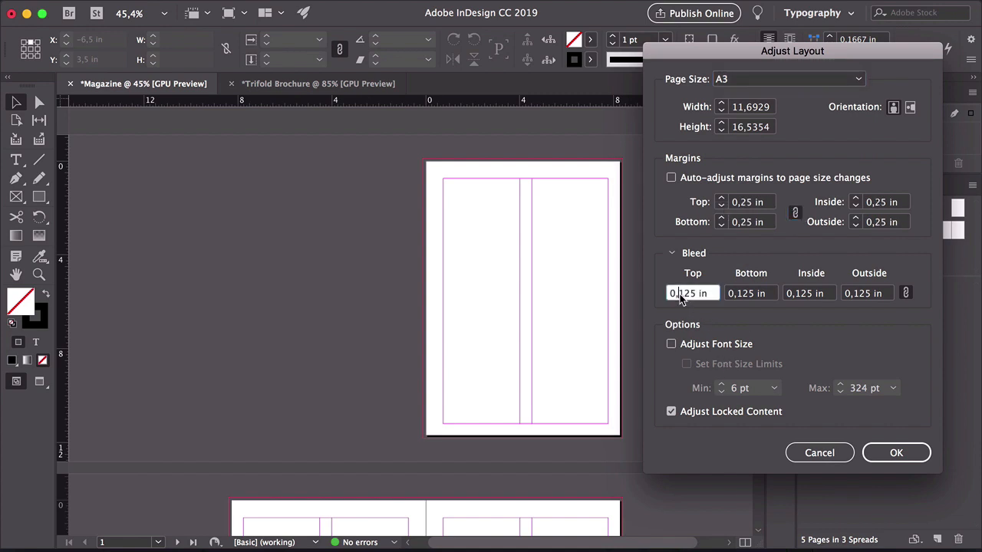
{"action": "key", "text": "Up"}
{"action": "key", "text": "Up"}
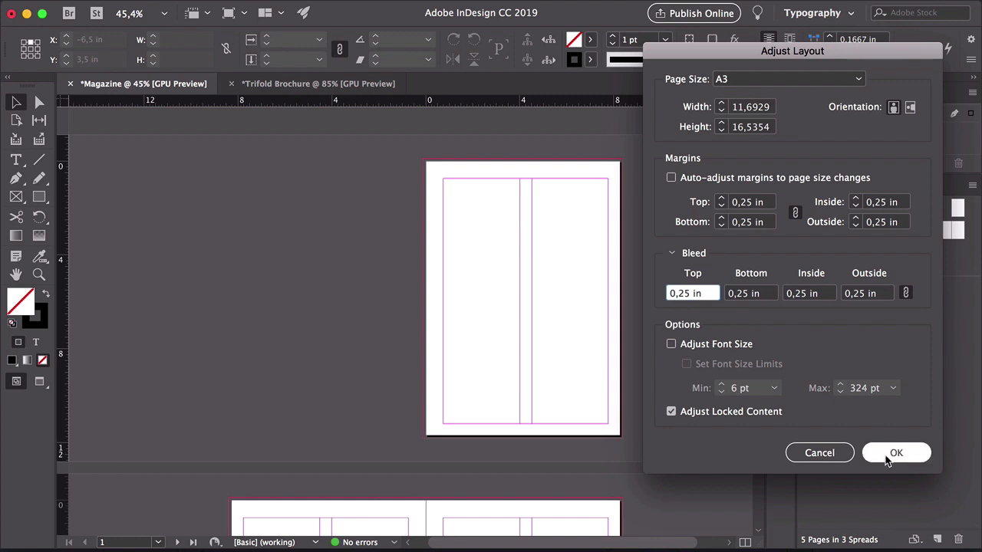
{"action": "left_click", "coordinate": [894, 453]}
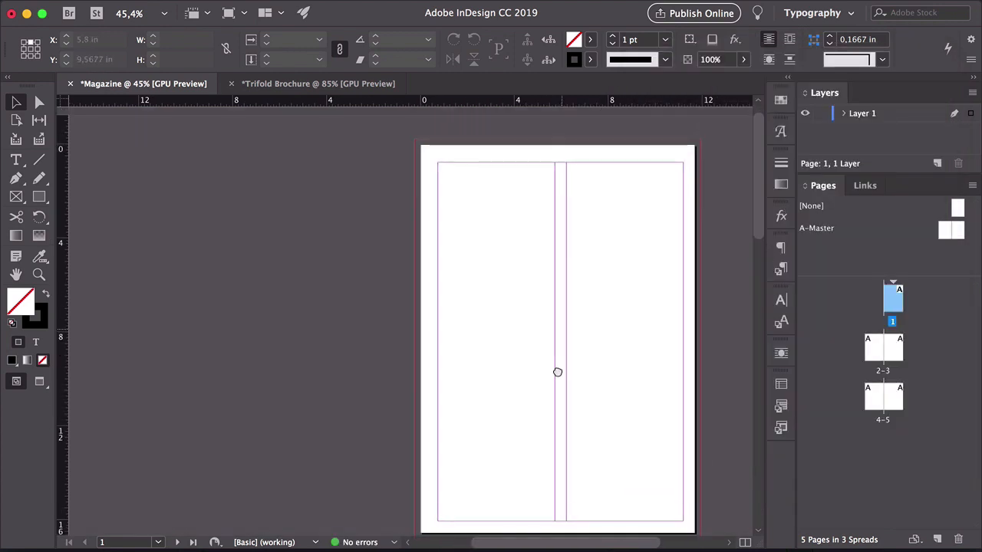
Review the resized magazine pages down to the last spread
{"action": "left_click_drag", "start_coordinate": [609, 293], "coordinate": [531, 291]}
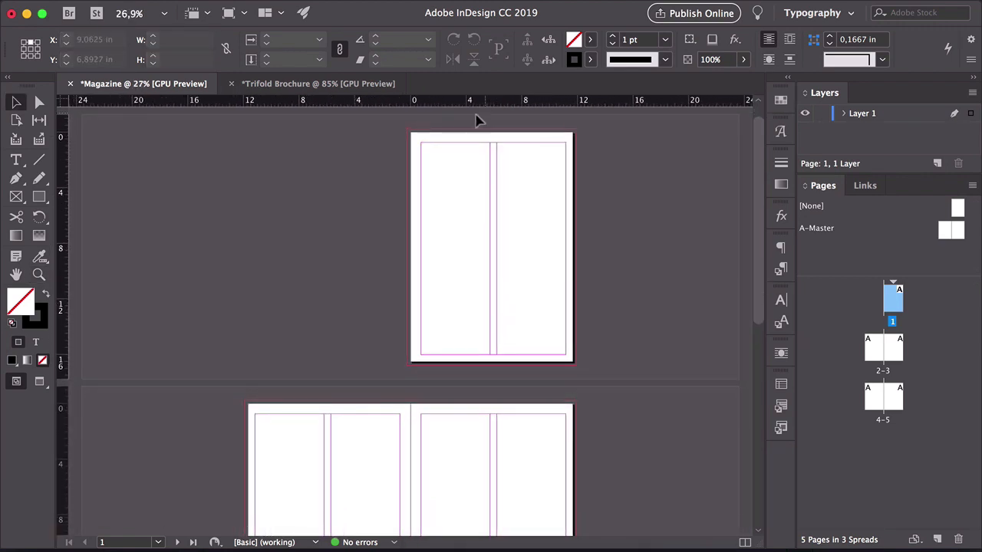
{"action": "left_click_drag", "start_coordinate": [477, 417], "coordinate": [469, 157]}
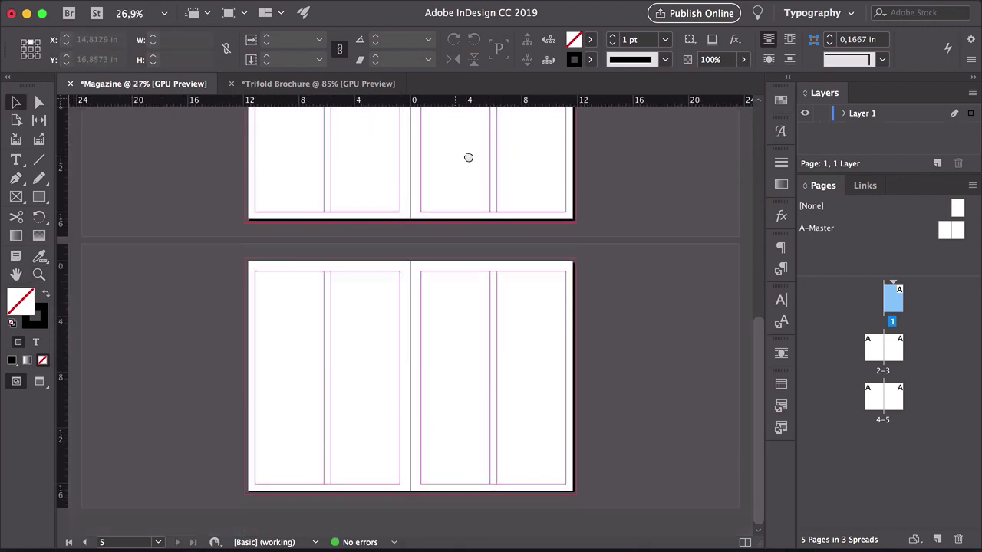
{"action": "key", "text": "z"}
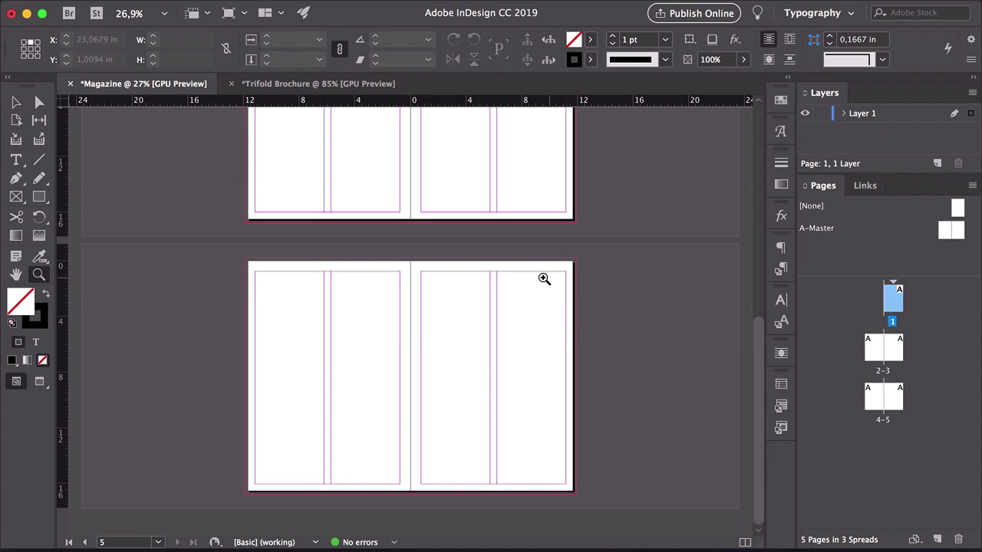
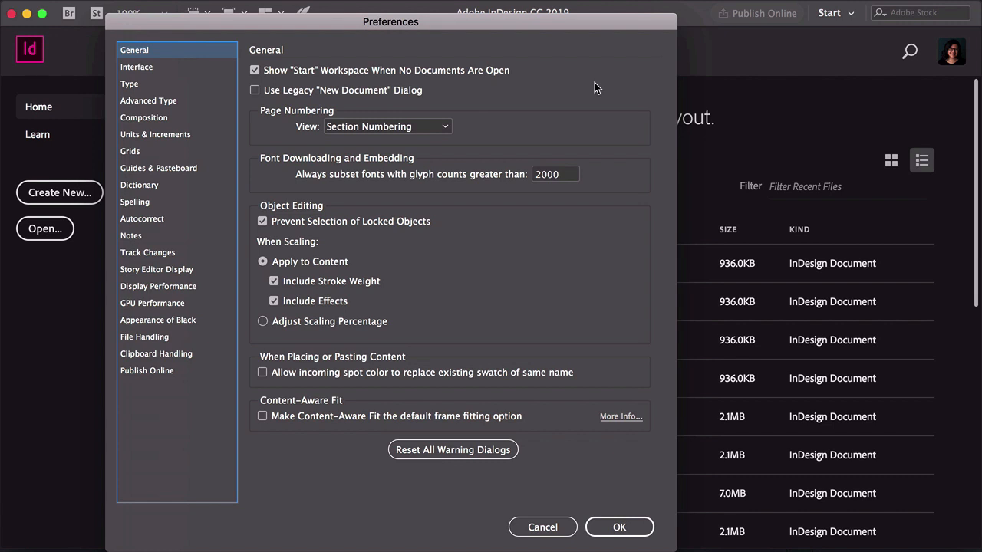
Set the interface colour theme in Preferences to the darkest option
{"action": "left_click", "coordinate": [157, 67]}
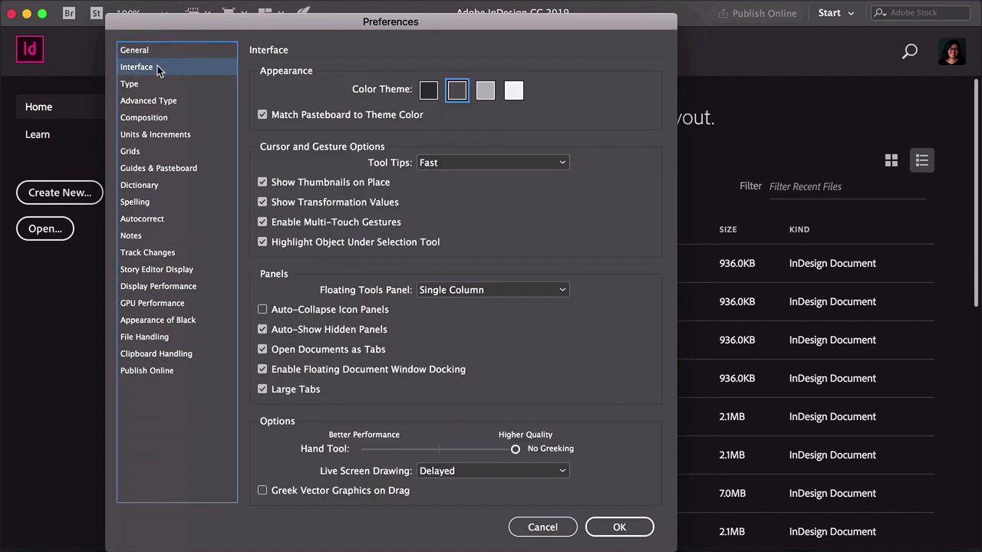
{"action": "left_click", "coordinate": [484, 90]}
{"action": "left_click", "coordinate": [427, 92]}
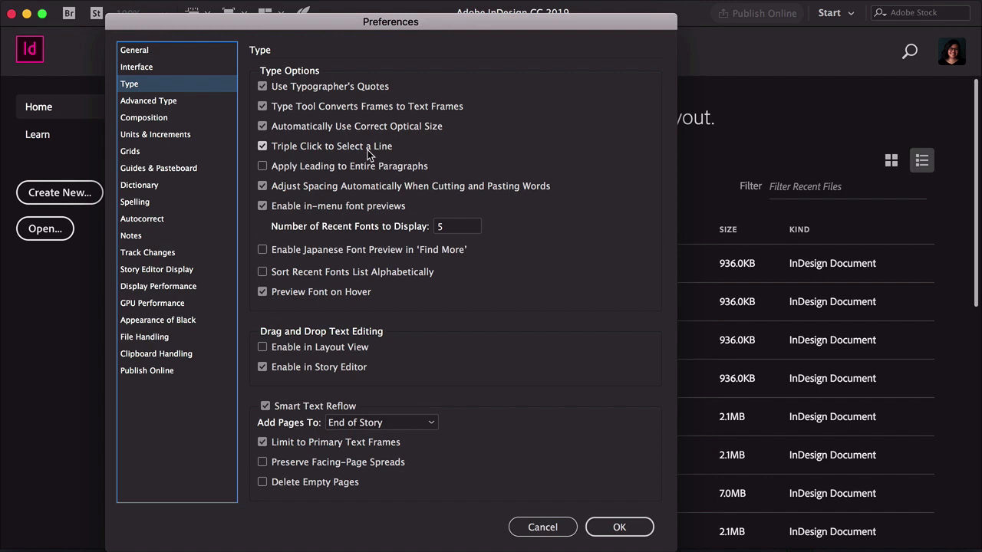
Set both horizontal and vertical ruler units to Centimeters
{"action": "left_click", "coordinate": [150, 116]}
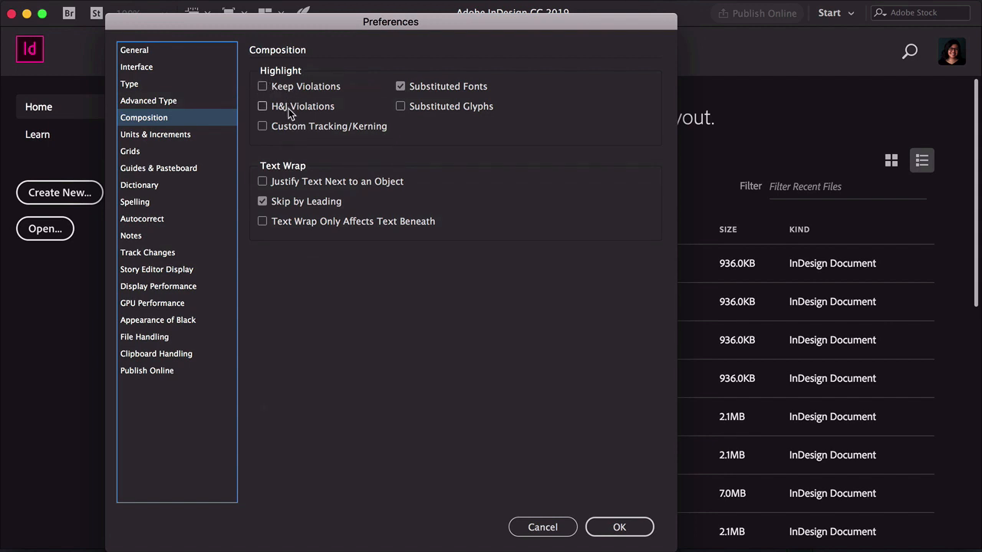
{"action": "left_click", "coordinate": [175, 134]}
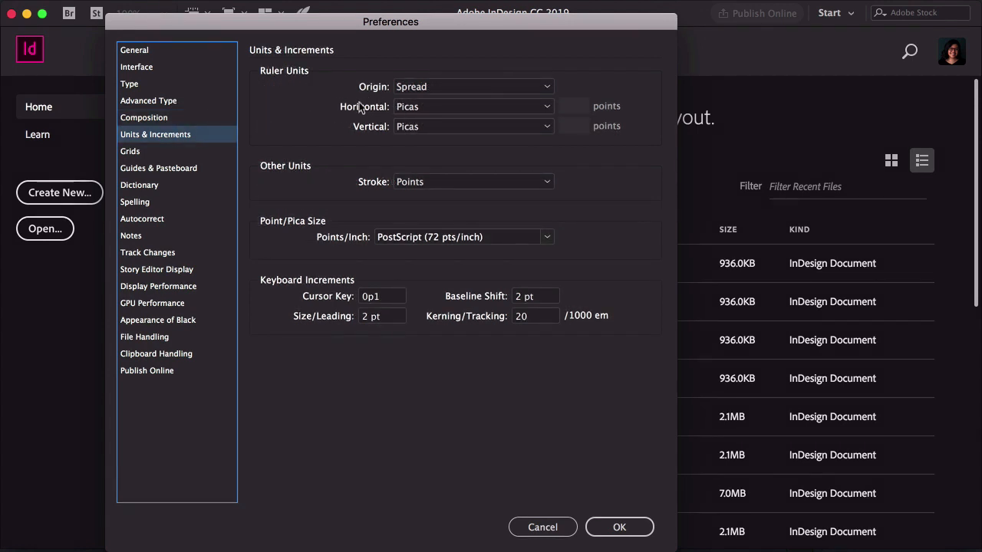
{"action": "left_click", "coordinate": [422, 107]}
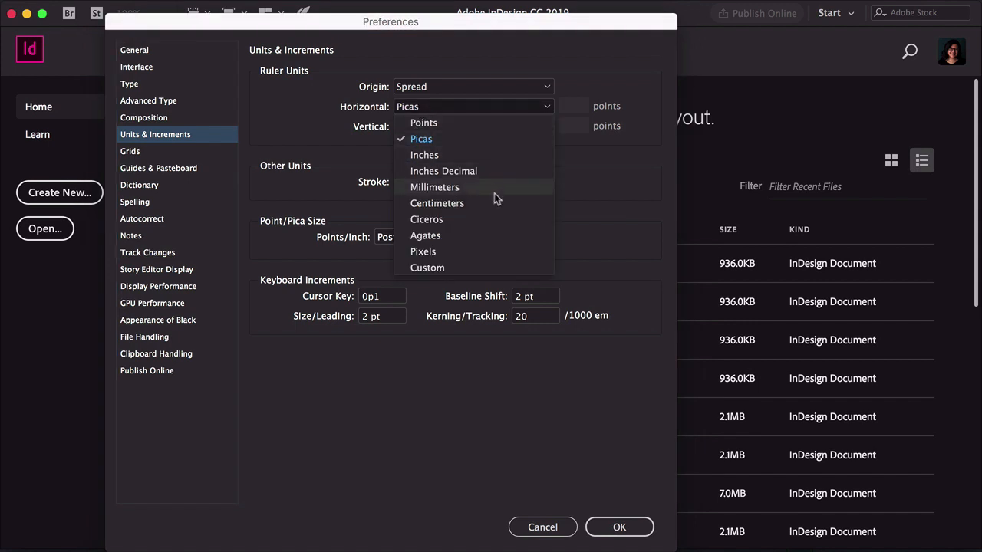
{"action": "left_click", "coordinate": [504, 203]}
{"action": "left_click", "coordinate": [422, 129]}
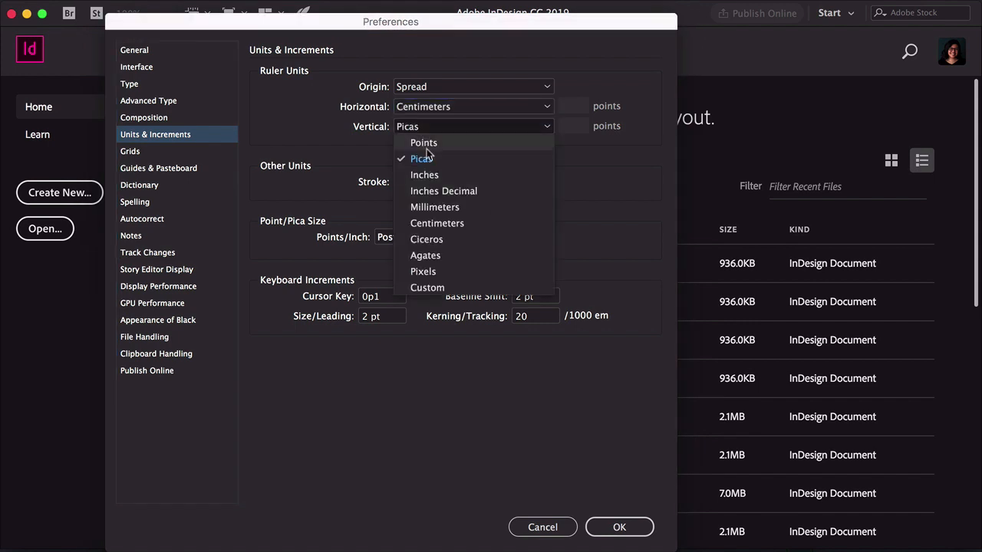
{"action": "left_click", "coordinate": [436, 223]}
Set keyboard increments to 1 pt for size/leading and baseline shift, and 5 for kerning/tracking
{"action": "double_click", "coordinate": [364, 316]}
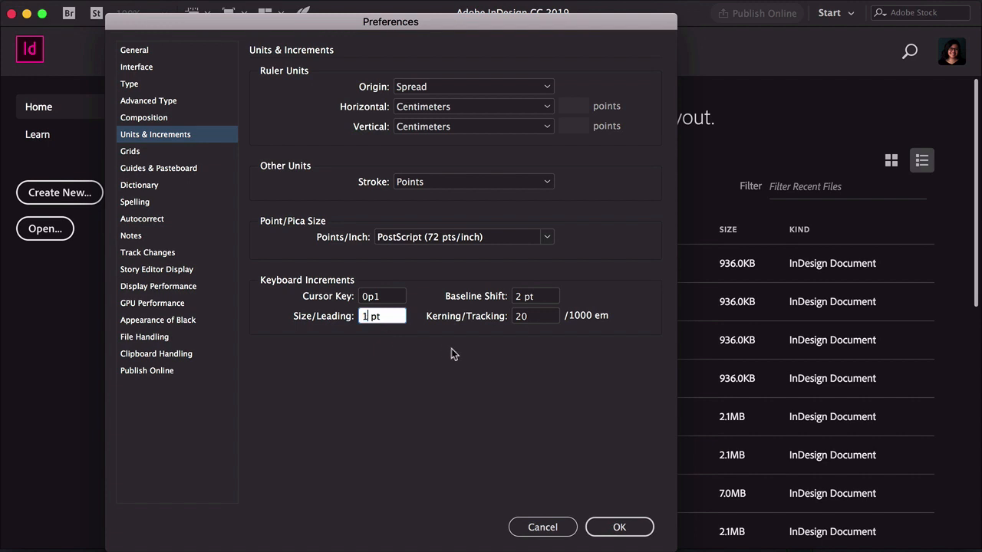
{"action": "double_click", "coordinate": [517, 296]}
{"action": "type", "text": "1"}
{"action": "double_click", "coordinate": [524, 317]}
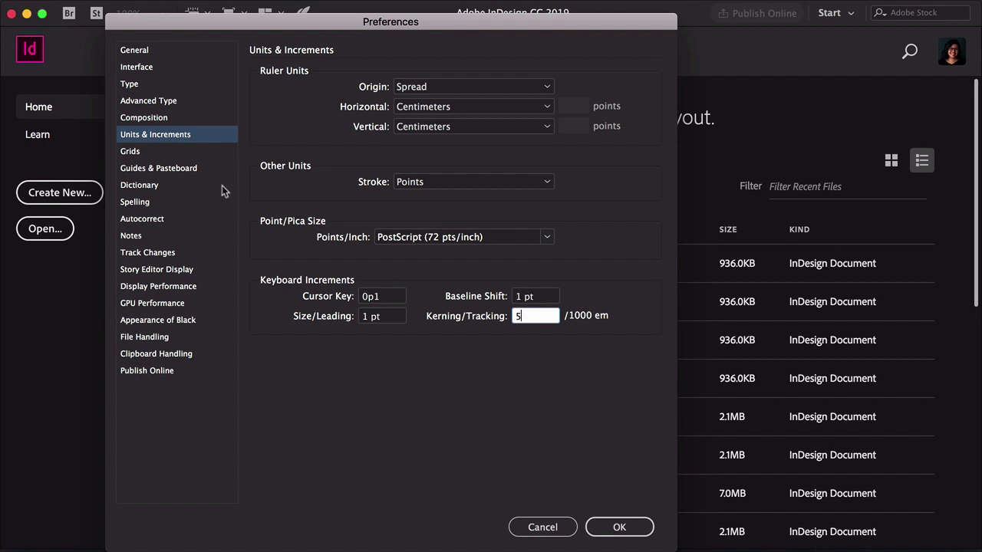
Review the Grids, Guides & Pasteboard, GPU Performance and File Handling preference pages
{"action": "left_click", "coordinate": [153, 152]}
{"action": "left_click", "coordinate": [432, 86]}
{"action": "left_click", "coordinate": [545, 127]}
{"action": "left_click", "coordinate": [603, 147]}
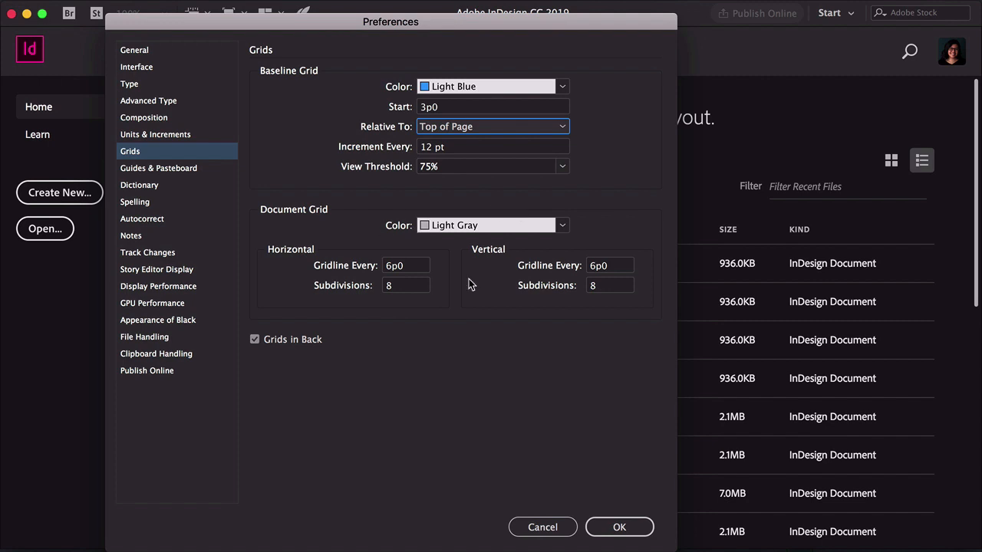
{"action": "left_click", "coordinate": [158, 168]}
{"action": "left_click", "coordinate": [171, 305]}
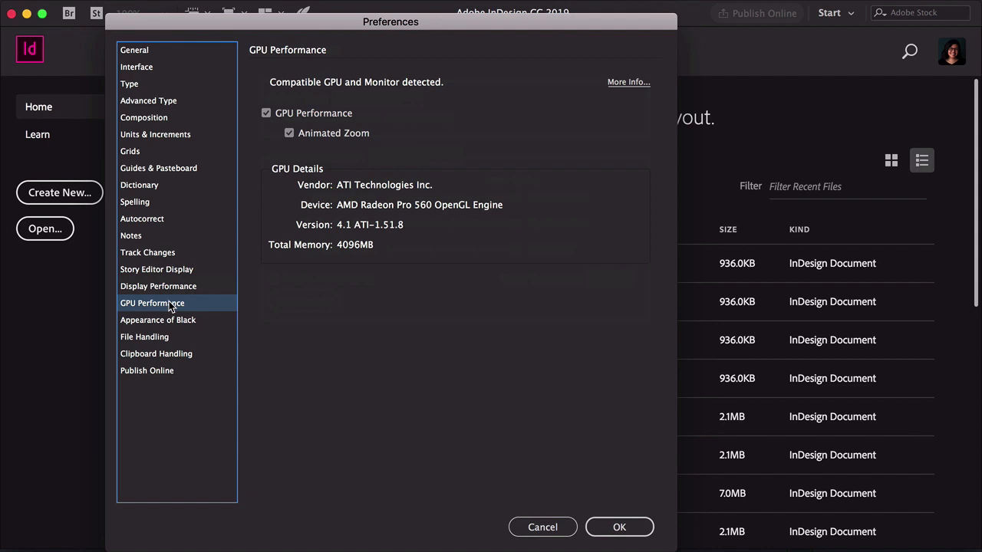
{"action": "left_click", "coordinate": [188, 336]}
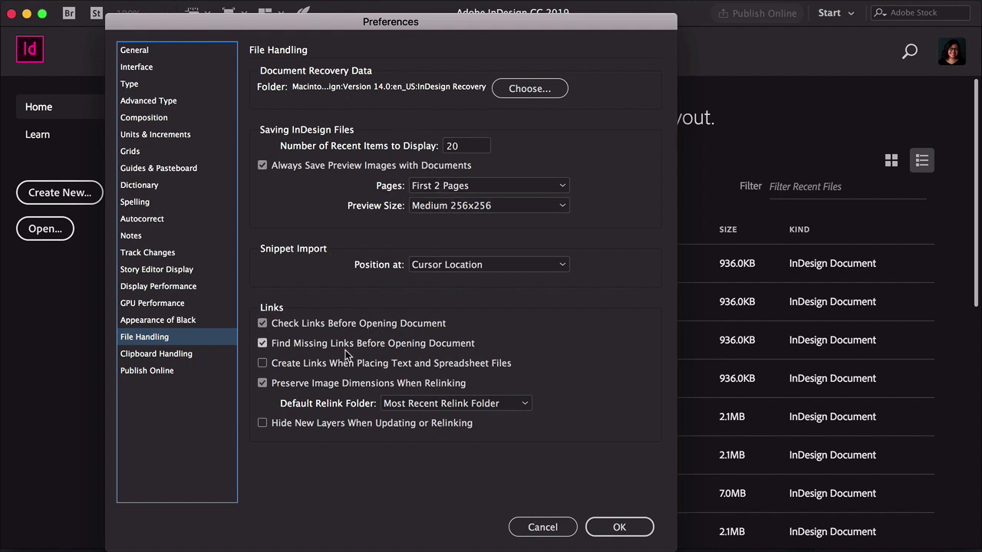
{"action": "left_click", "coordinate": [156, 135]}
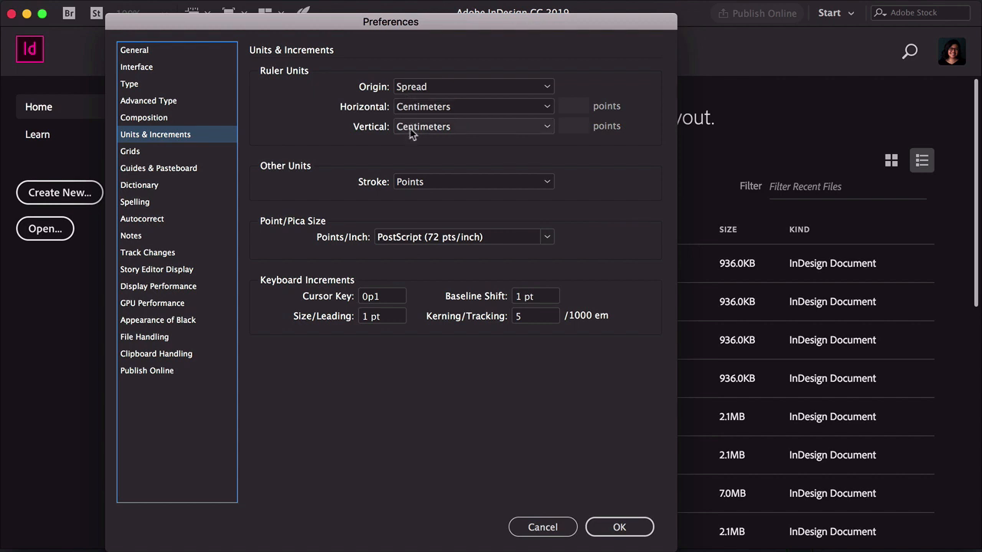
Set the ruler origin to Page and confirm the preferences
{"action": "left_click", "coordinate": [422, 88]}
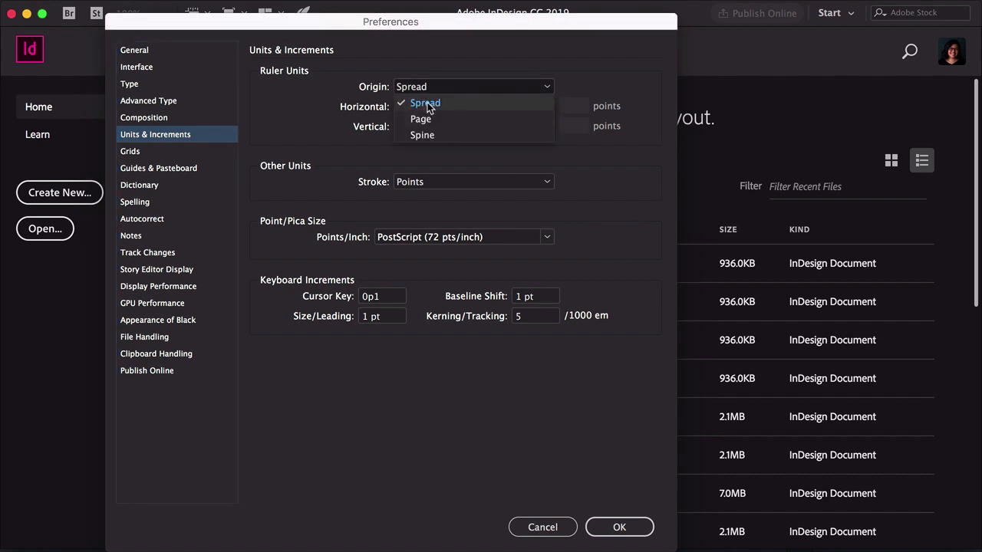
{"action": "left_click", "coordinate": [418, 119]}
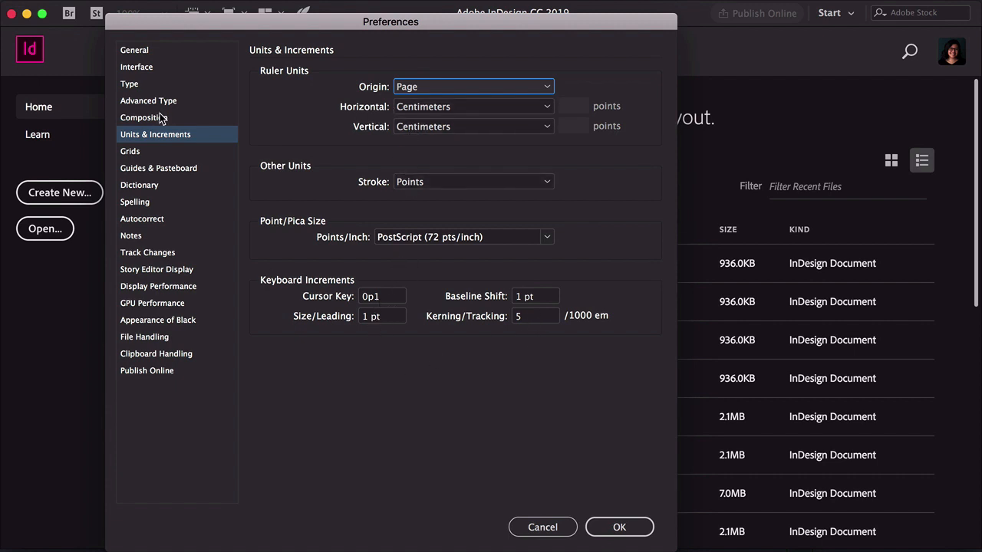
{"action": "left_click", "coordinate": [142, 152]}
{"action": "left_click", "coordinate": [620, 527]}
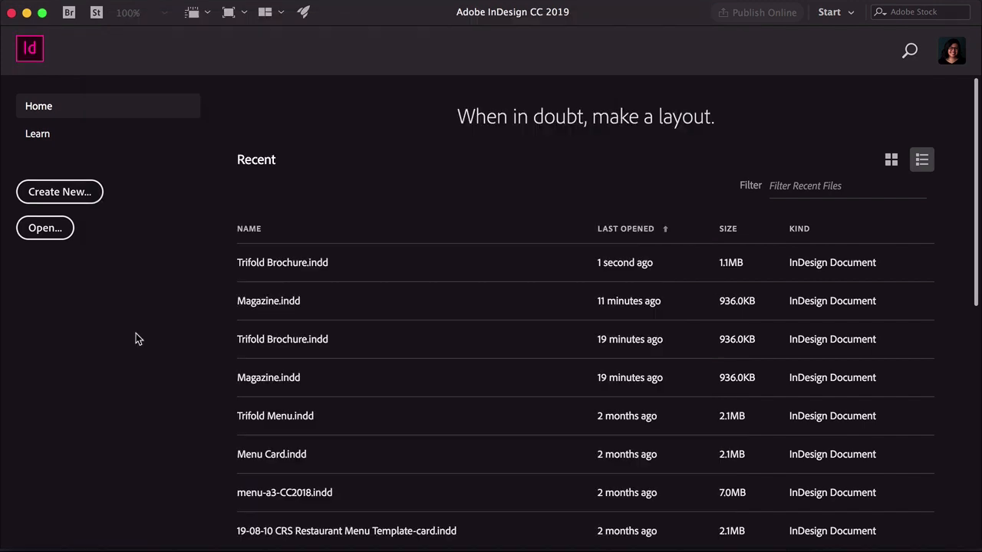
Create a new document and reset the Essentials workspace
{"action": "left_click", "coordinate": [76, 194]}
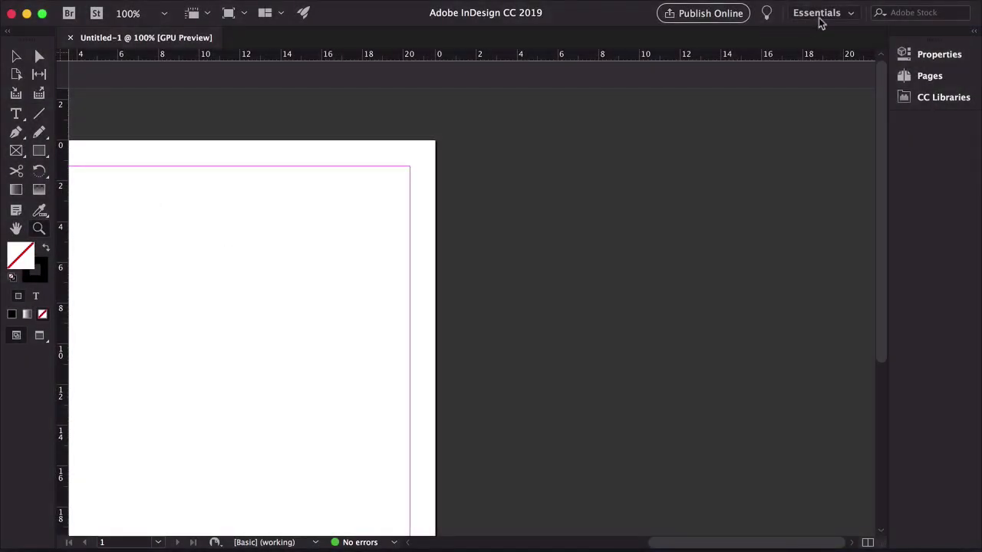
{"action": "left_click", "coordinate": [818, 13]}
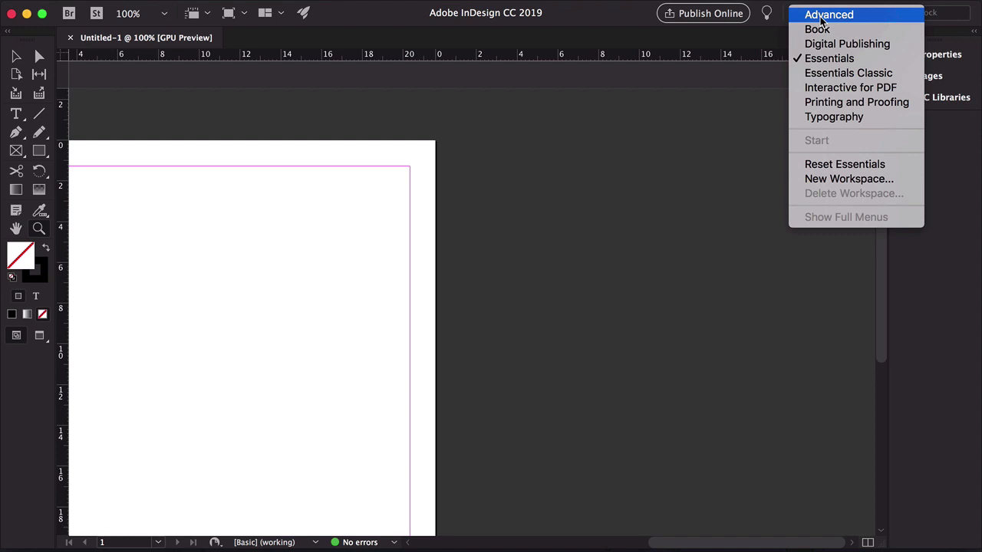
{"action": "left_click", "coordinate": [845, 164]}
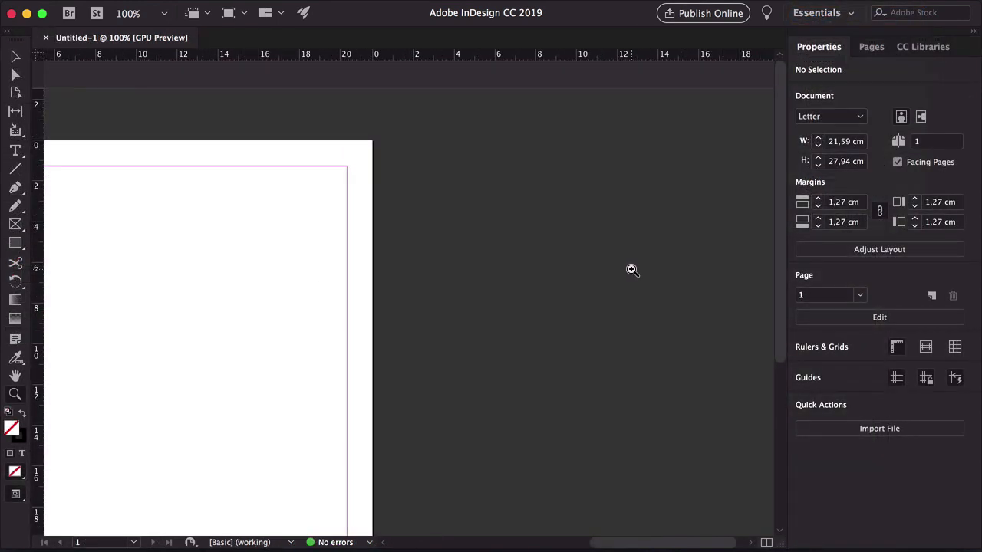
Switch to the Typography workspace
{"action": "left_click", "coordinate": [821, 13]}
{"action": "left_click", "coordinate": [809, 117]}
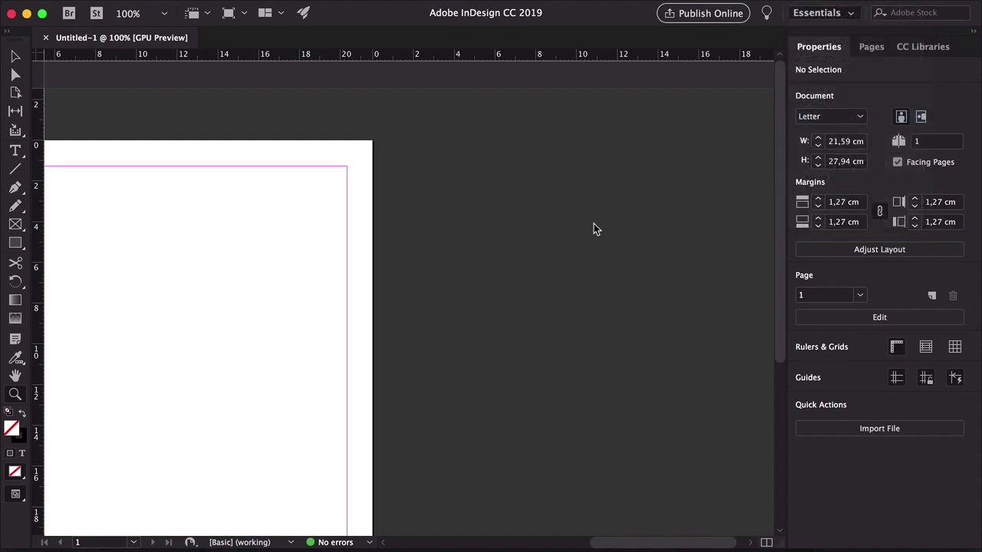
{"action": "left_click", "coordinate": [787, 78]}
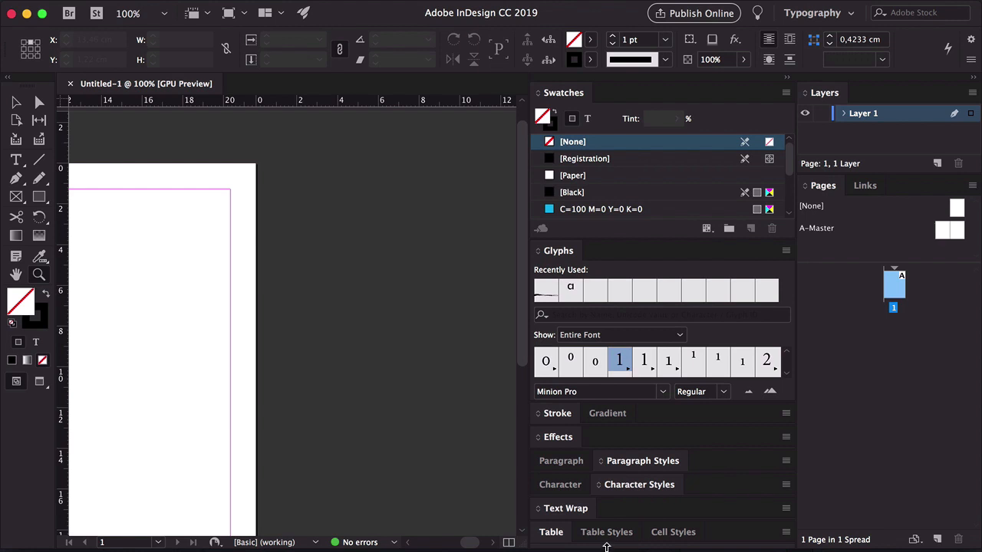
Undock and close the Table panel group, then regroup the Glyphs and Swatches panels in the dock
{"action": "left_click_drag", "start_coordinate": [764, 540], "coordinate": [397, 333]}
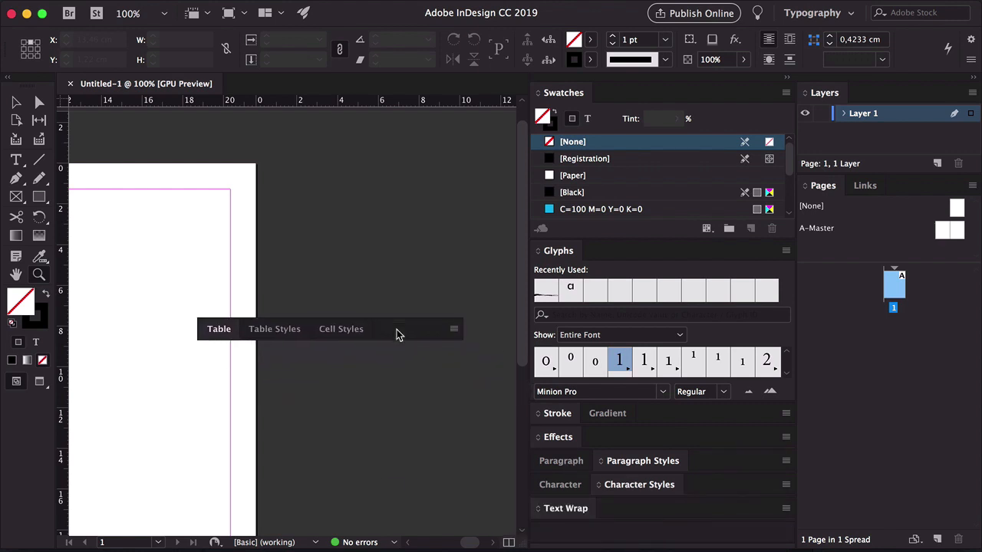
{"action": "left_click", "coordinate": [203, 314]}
{"action": "left_click_drag", "start_coordinate": [559, 461], "coordinate": [675, 441]}
{"action": "left_click_drag", "start_coordinate": [697, 486], "coordinate": [742, 92]}
{"action": "left_click_drag", "start_coordinate": [734, 510], "coordinate": [743, 108]}
{"action": "left_click_drag", "start_coordinate": [585, 116], "coordinate": [714, 118]}
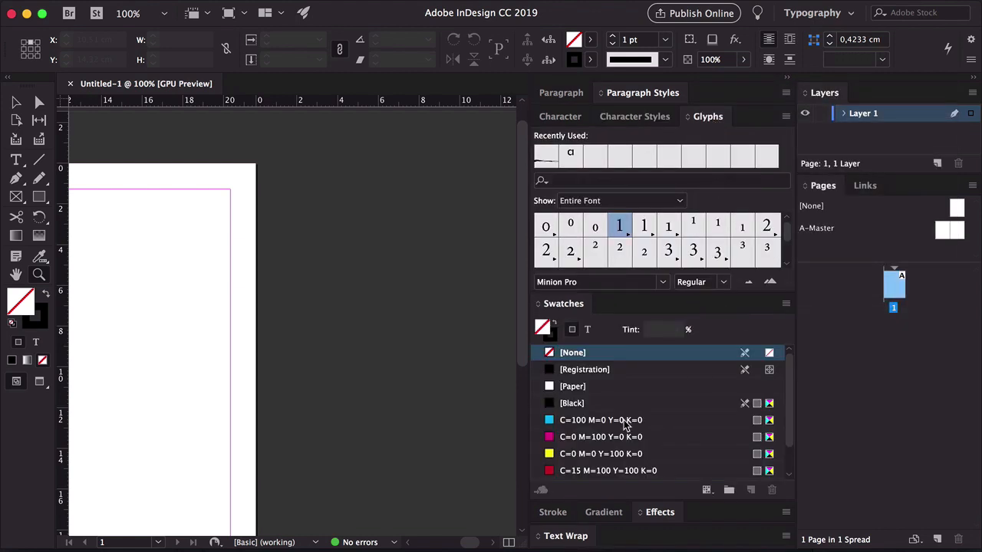
Undock and close the Text Wrap panel and open the Character panel
{"action": "left_click_drag", "start_coordinate": [567, 540], "coordinate": [402, 361]}
{"action": "key", "text": "super+minus"}
{"action": "key", "text": "super+minus"}
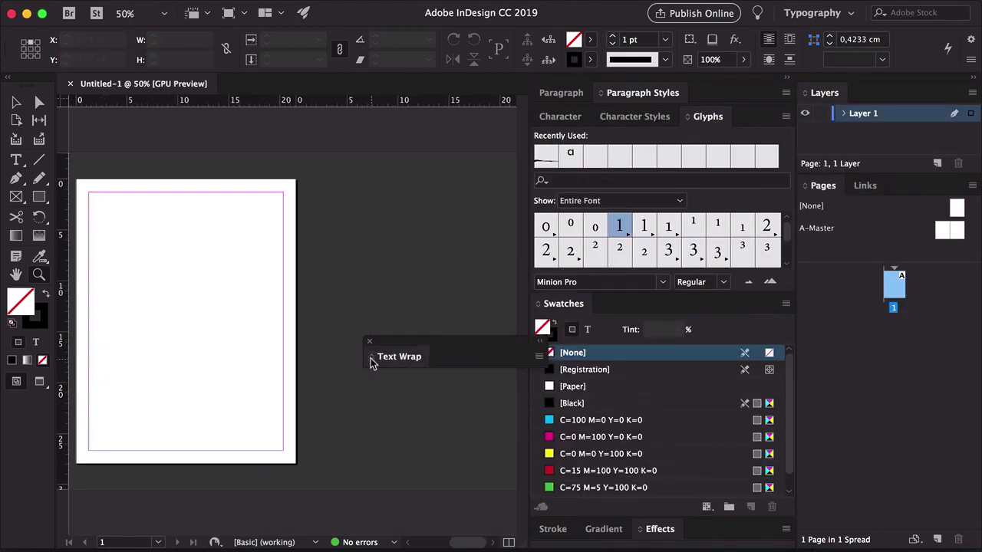
{"action": "left_click", "coordinate": [370, 341]}
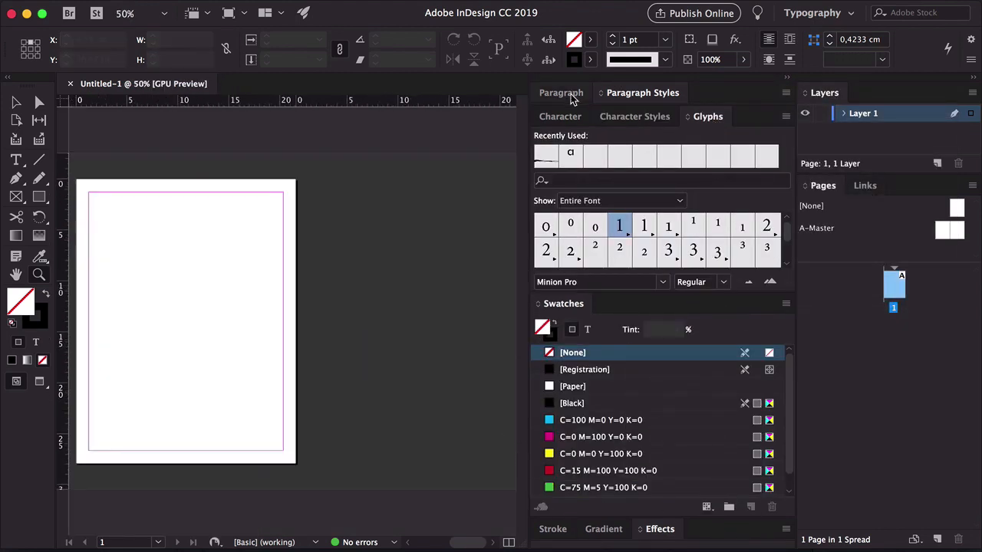
{"action": "left_click", "coordinate": [554, 116]}
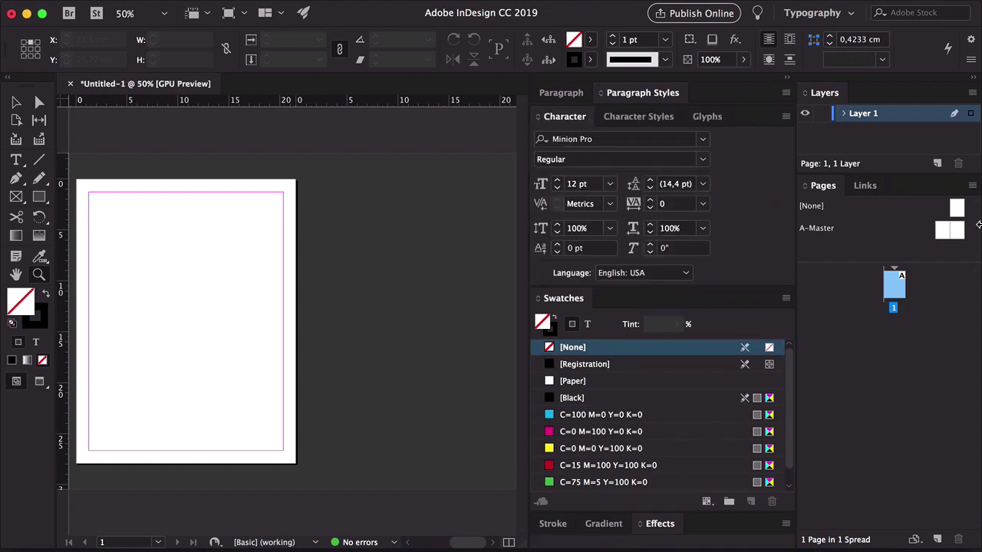
Save the current panel arrangement as a new workspace named with the user's name
{"action": "left_click", "coordinate": [815, 16]}
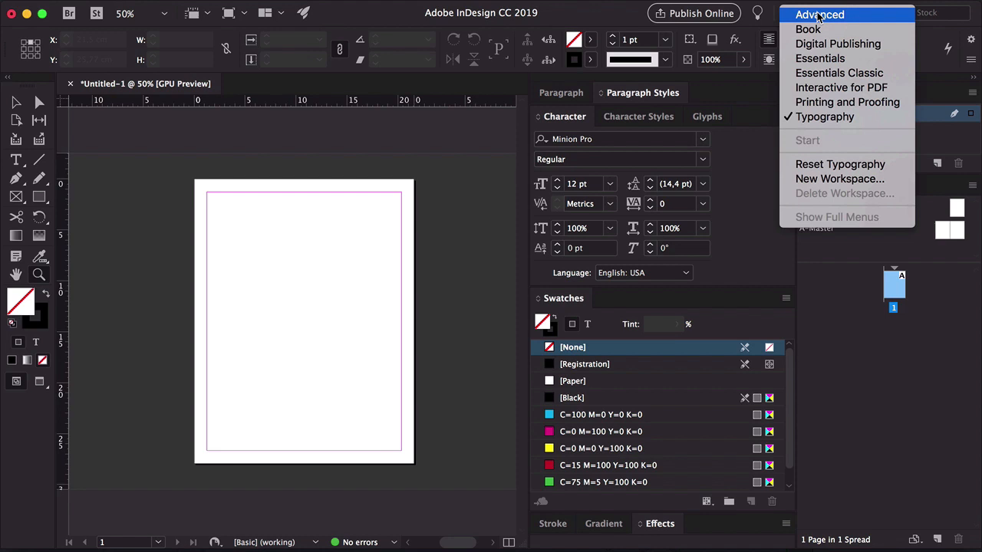
{"action": "left_click", "coordinate": [839, 179]}
{"action": "type", "text": "Laura"}
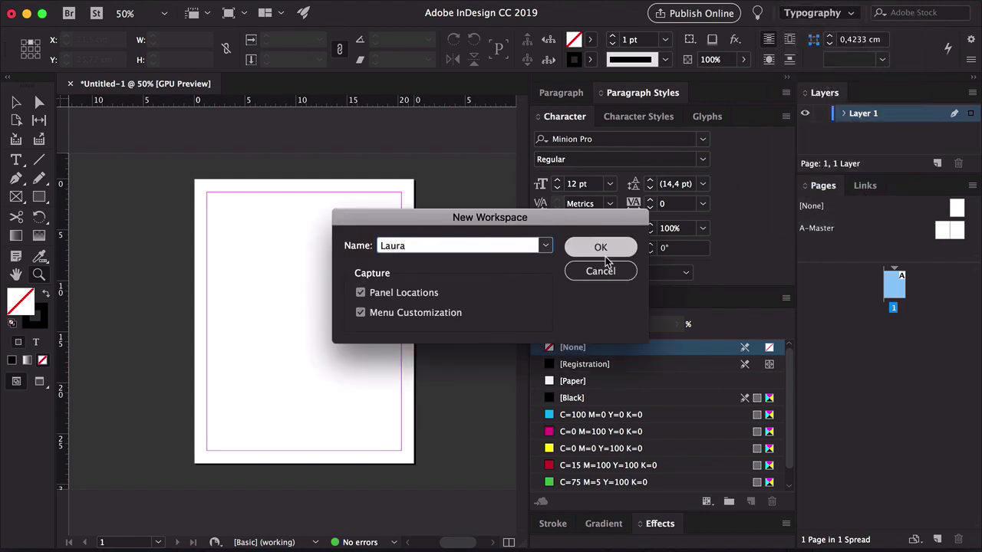
{"action": "left_click", "coordinate": [601, 247]}
Close the untitled document and start creating a new document
{"action": "left_click", "coordinate": [70, 83]}
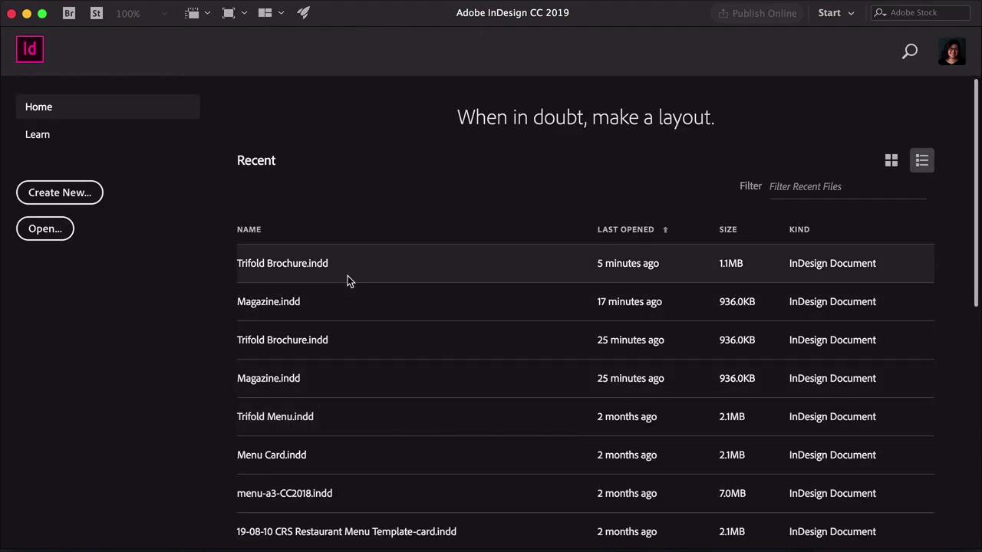
{"action": "left_click", "coordinate": [60, 192]}
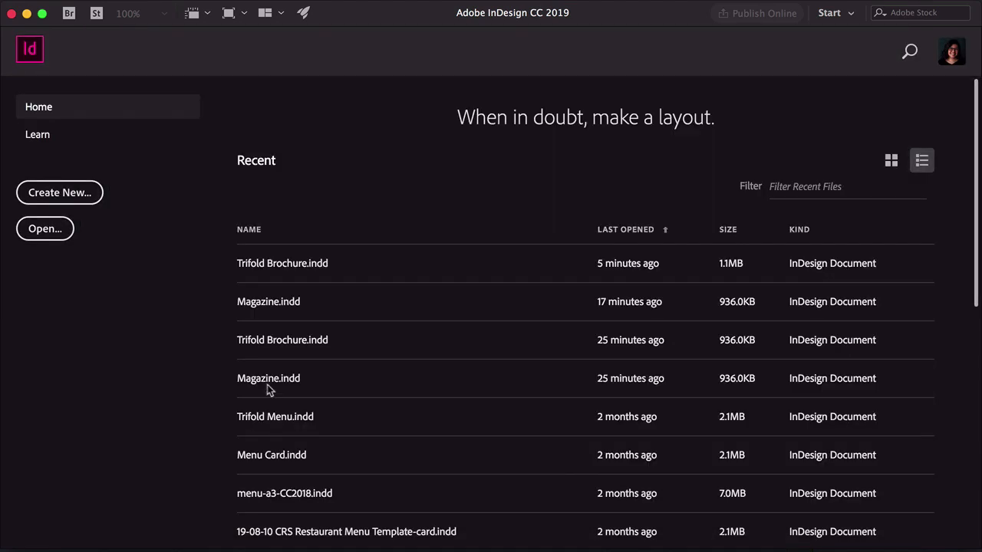
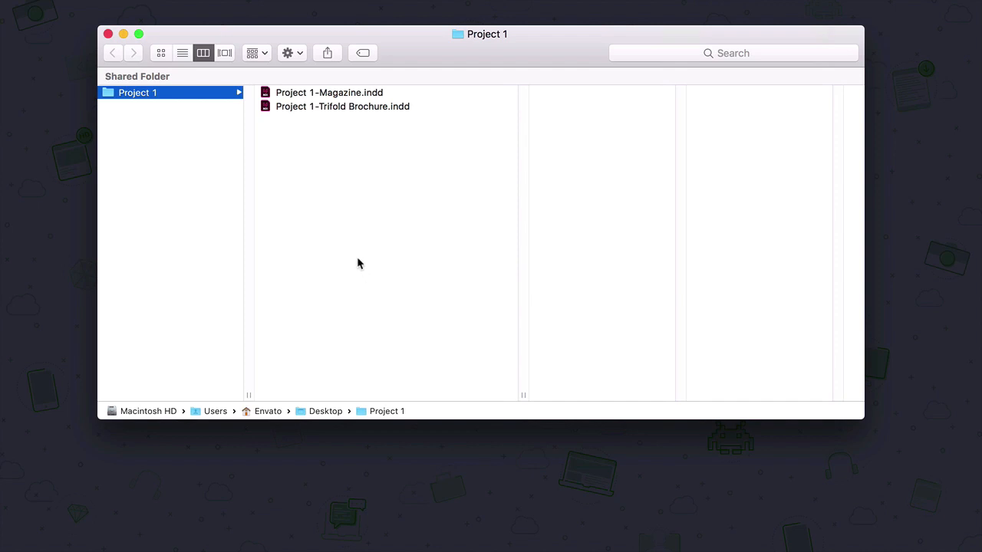
In the Project 1 folder, create a new folder named Fonts
{"action": "right_click", "coordinate": [357, 252]}
{"action": "left_click", "coordinate": [372, 255]}
{"action": "type", "text": "Fonts"}
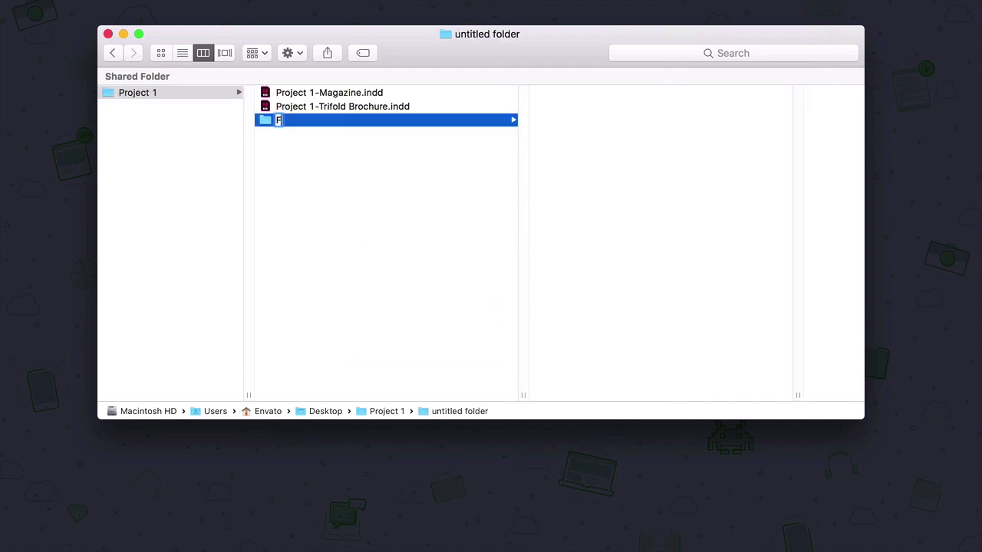
{"action": "key", "text": "Return"}
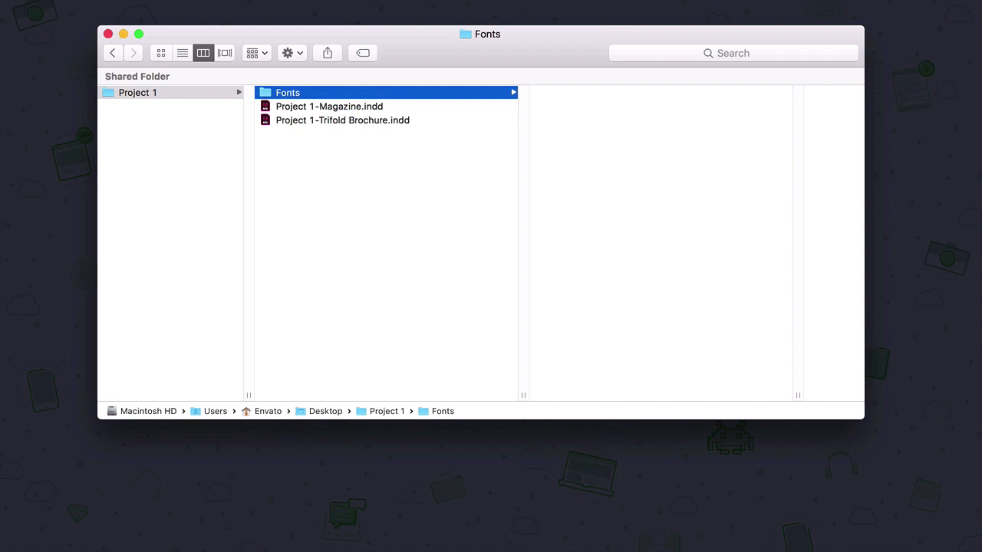
Create another new folder in Project 1 named Images
{"action": "right_click", "coordinate": [438, 276]}
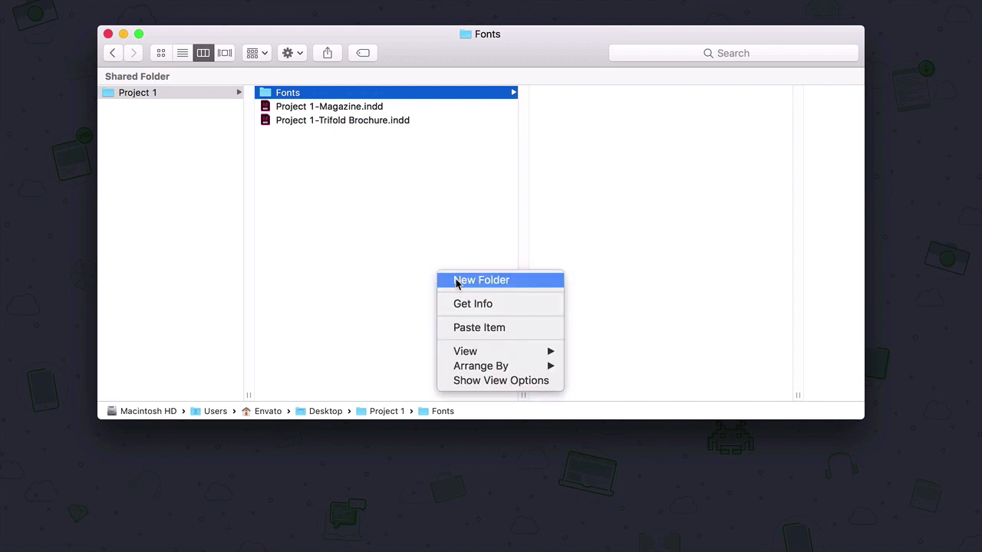
{"action": "left_click", "coordinate": [456, 281]}
{"action": "type", "text": "Jpeg"}
{"action": "key", "text": "BackSpace"}
{"action": "key", "text": "BackSpace"}
{"action": "key", "text": "BackSpace"}
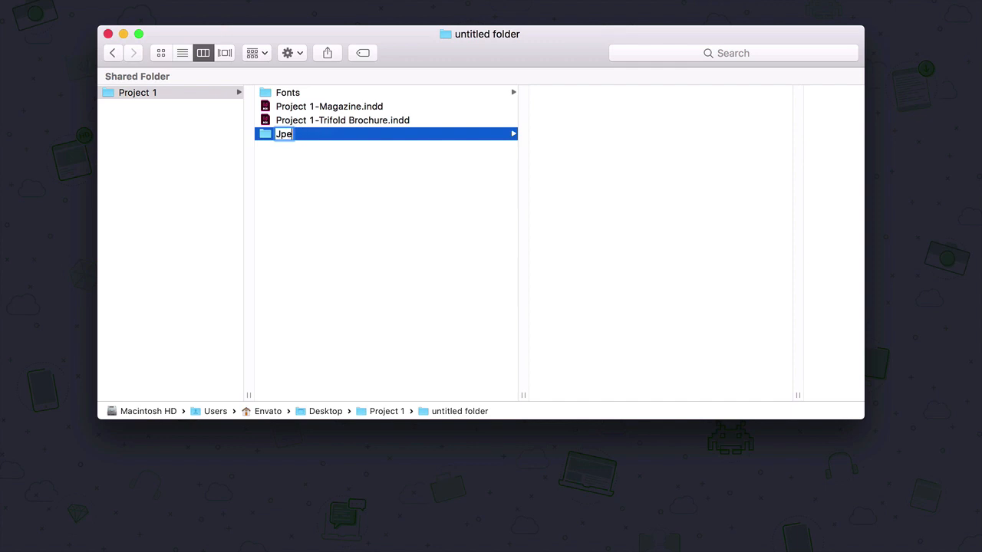
{"action": "type", "text": "P"}
{"action": "key", "text": "BackSpace"}
{"action": "key", "text": "BackSpace"}
{"action": "type", "text": "Images"}
{"action": "key", "text": "Return"}
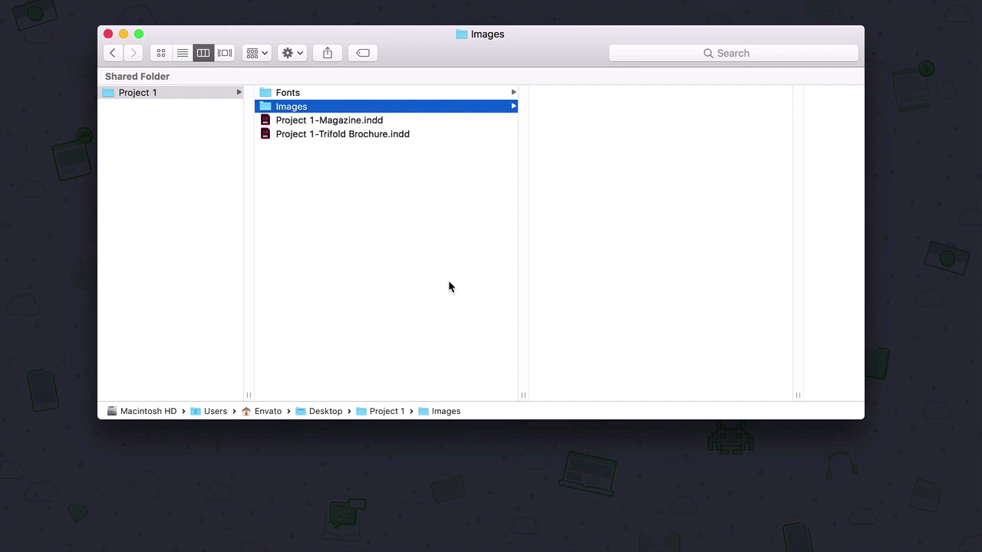
Create a new folder named PDF in Project 1
{"action": "right_click", "coordinate": [364, 222]}
{"action": "left_click", "coordinate": [377, 224]}
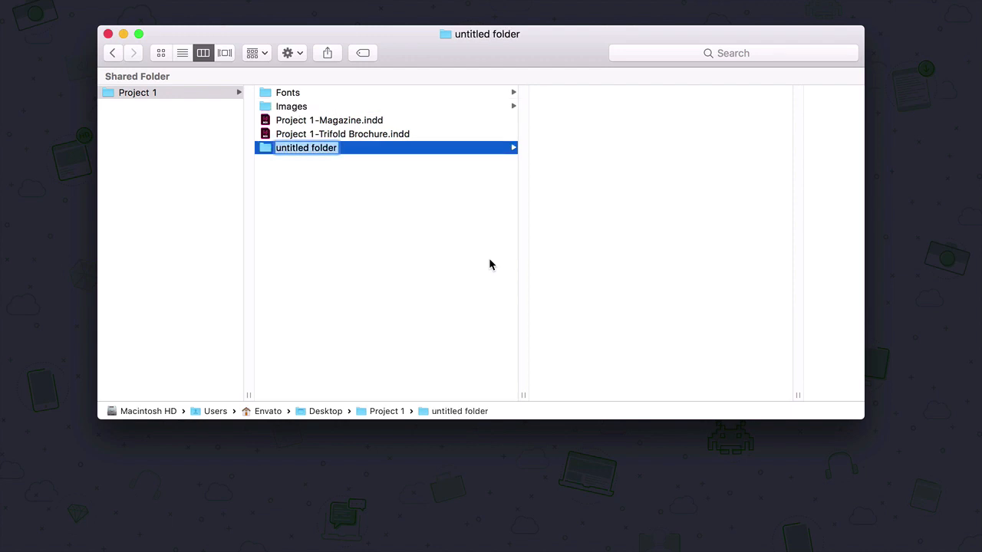
{"action": "type", "text": "PDF"}
{"action": "left_click", "coordinate": [395, 228]}
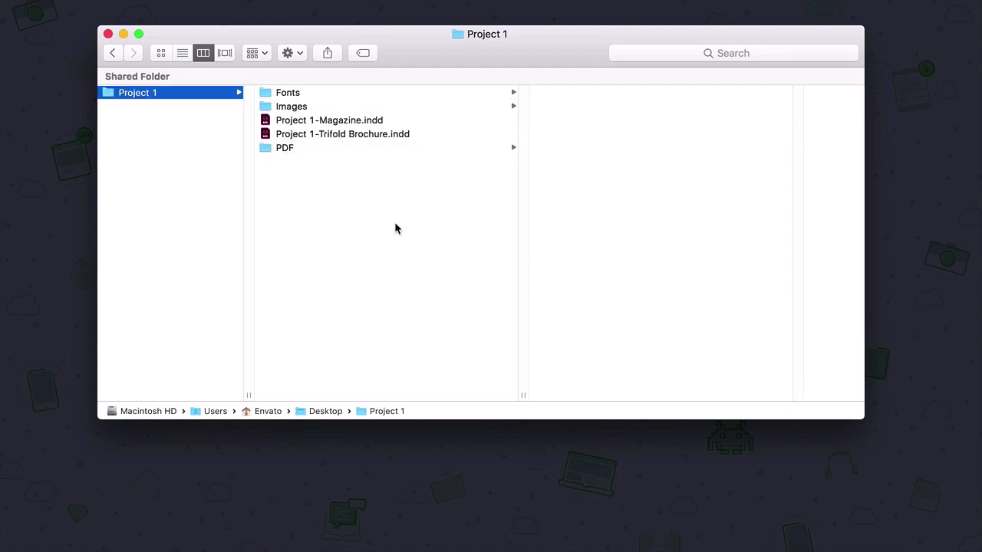
Create a new folder named Old Files in Project 1
{"action": "right_click", "coordinate": [396, 224]}
{"action": "left_click", "coordinate": [422, 232]}
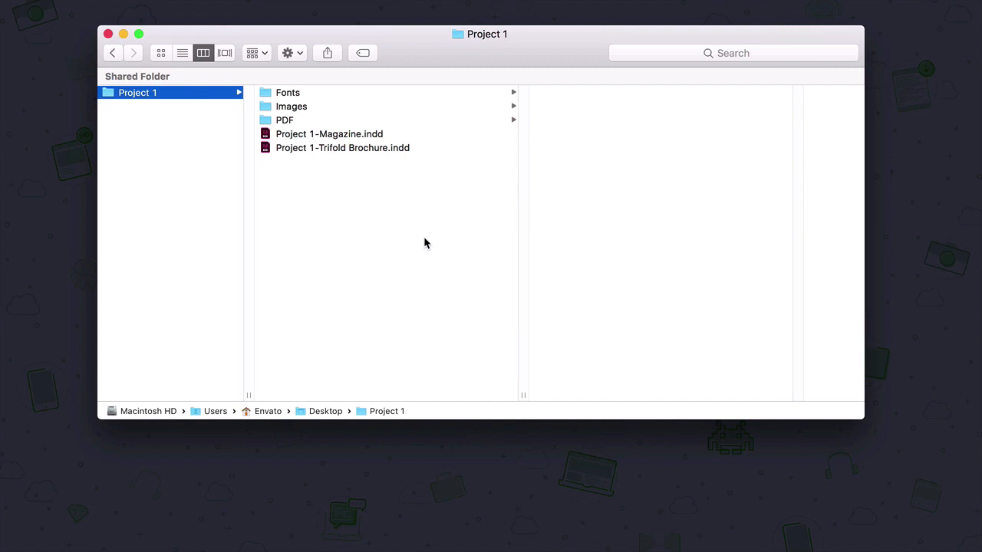
{"action": "type", "text": "Old"}
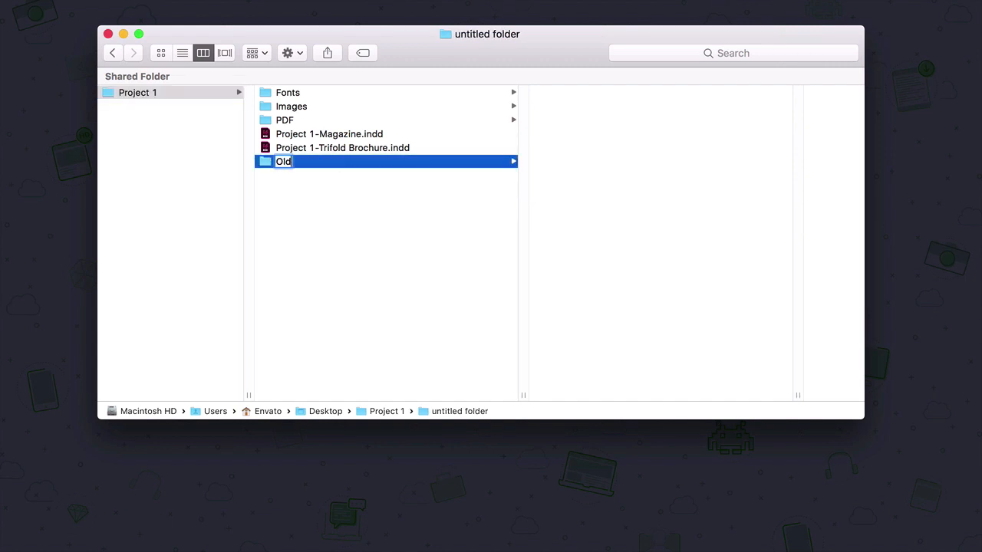
{"action": "type", "text": " Files"}
{"action": "key", "text": "Return"}
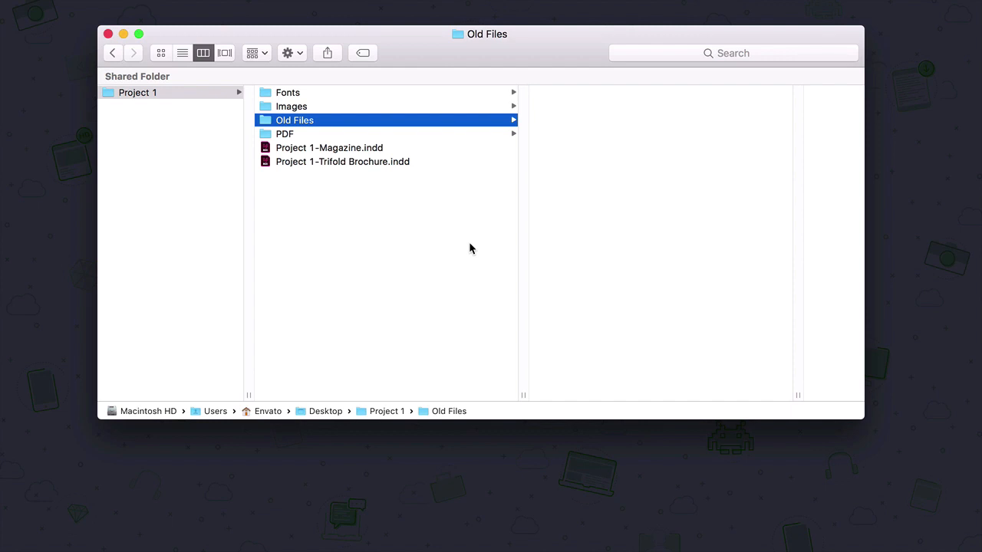
Rename the magazine file to Project 1-Magazine-v1.indd
{"action": "left_click", "coordinate": [353, 148]}
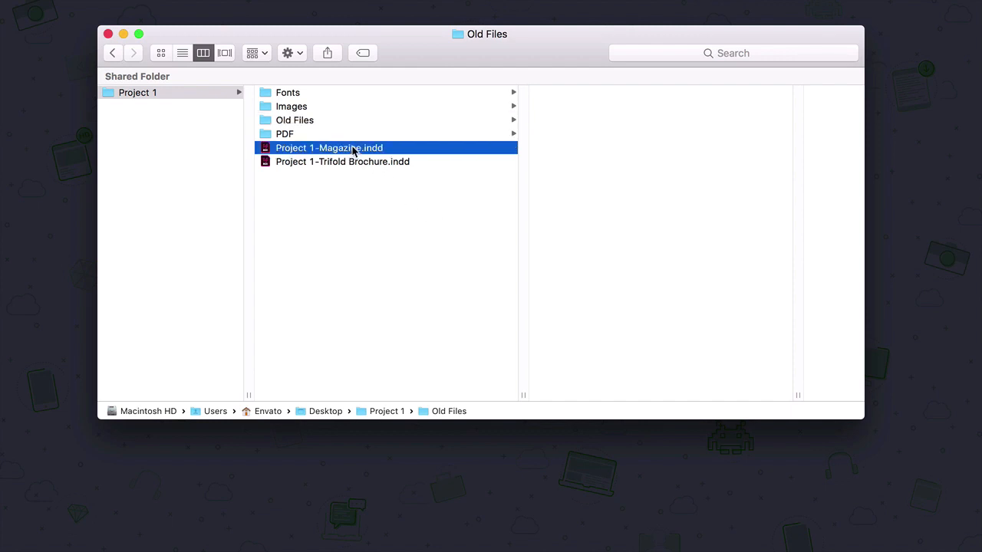
{"action": "left_click", "coordinate": [361, 149]}
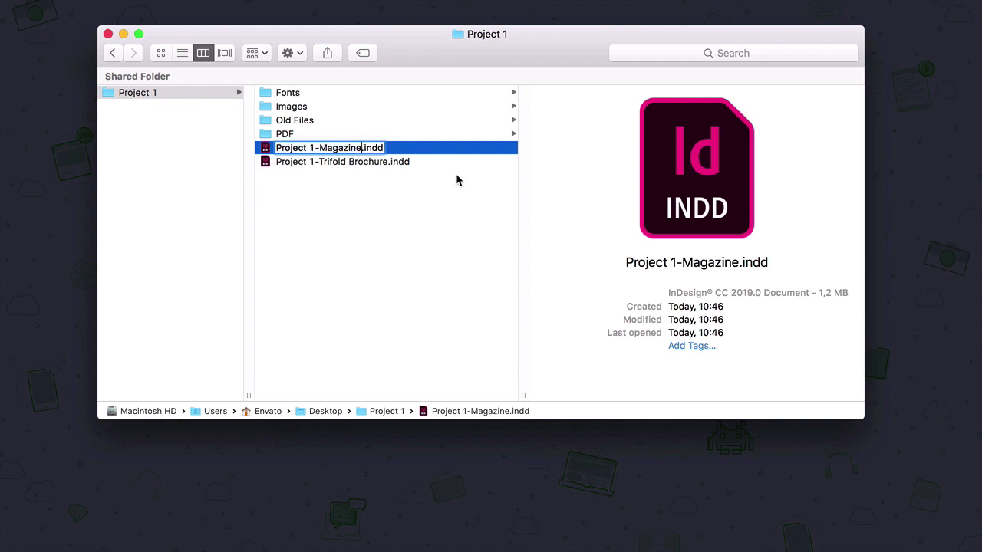
{"action": "key", "text": "Right"}
{"action": "type", "text": "-v1"}
{"action": "left_click", "coordinate": [351, 172]}
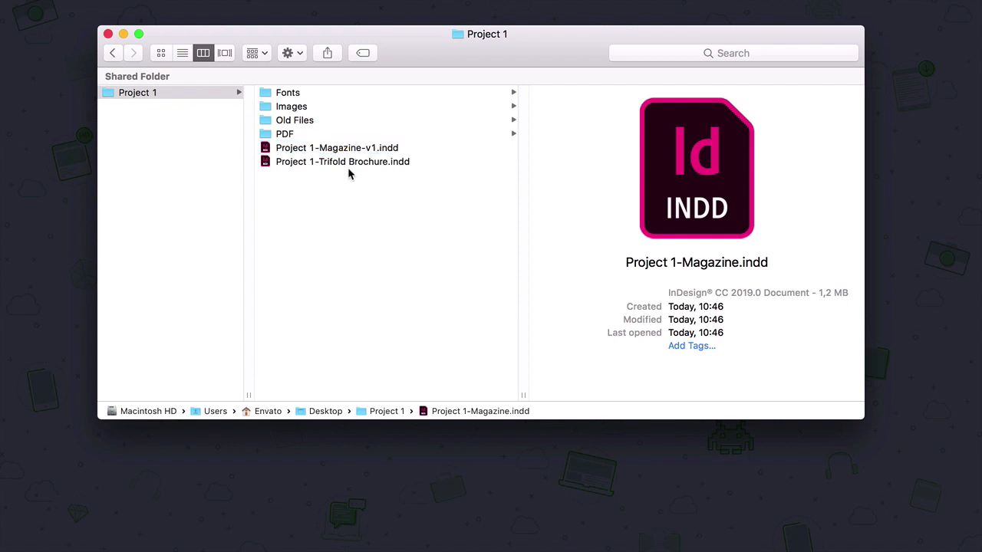
Duplicate the v1 magazine file and rename the copy Project 1-Magazine-v2.indd
{"action": "left_click", "coordinate": [384, 149]}
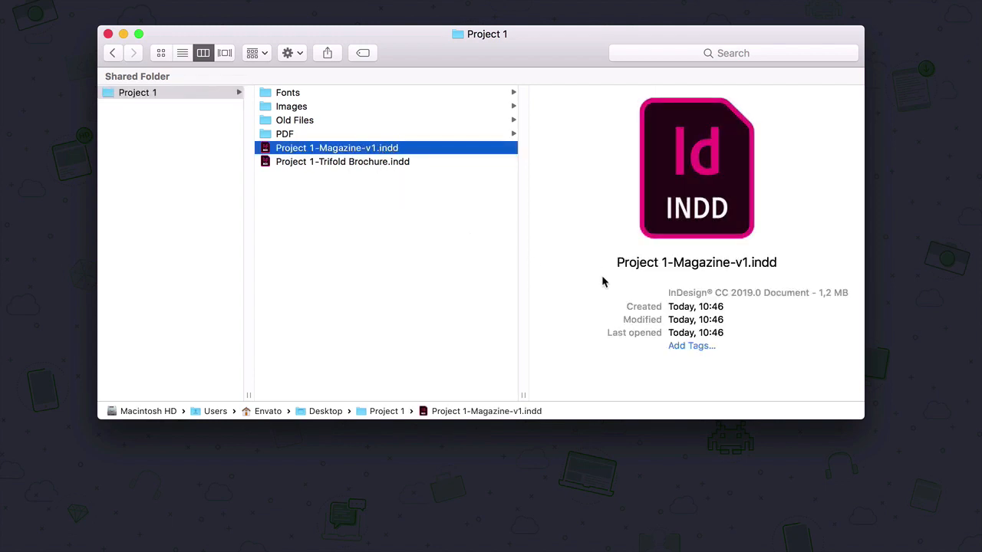
{"action": "key", "text": "super+d"}
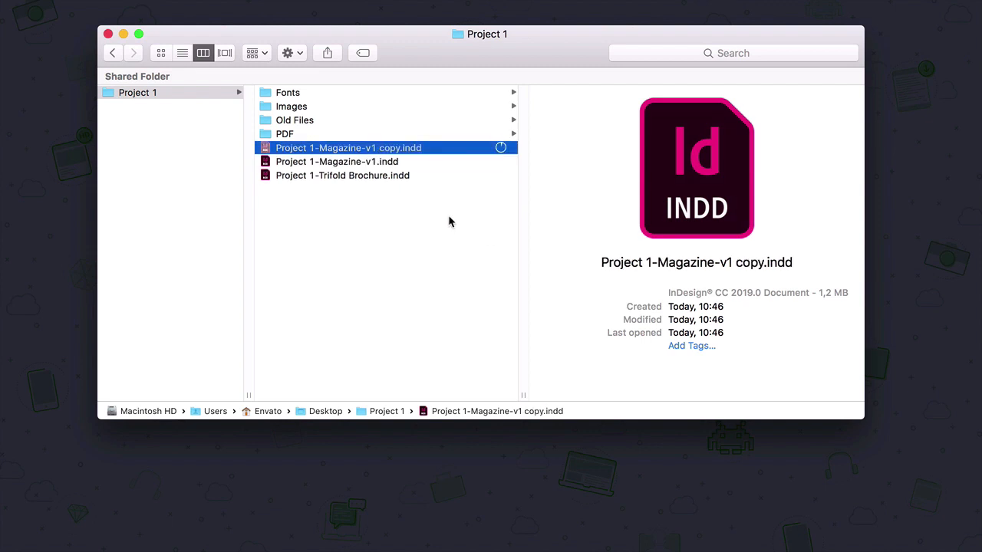
{"action": "left_click", "coordinate": [376, 148]}
{"action": "left_click_drag", "start_coordinate": [400, 148], "coordinate": [374, 147]}
{"action": "type", "text": "2"}
{"action": "key", "text": "Return"}
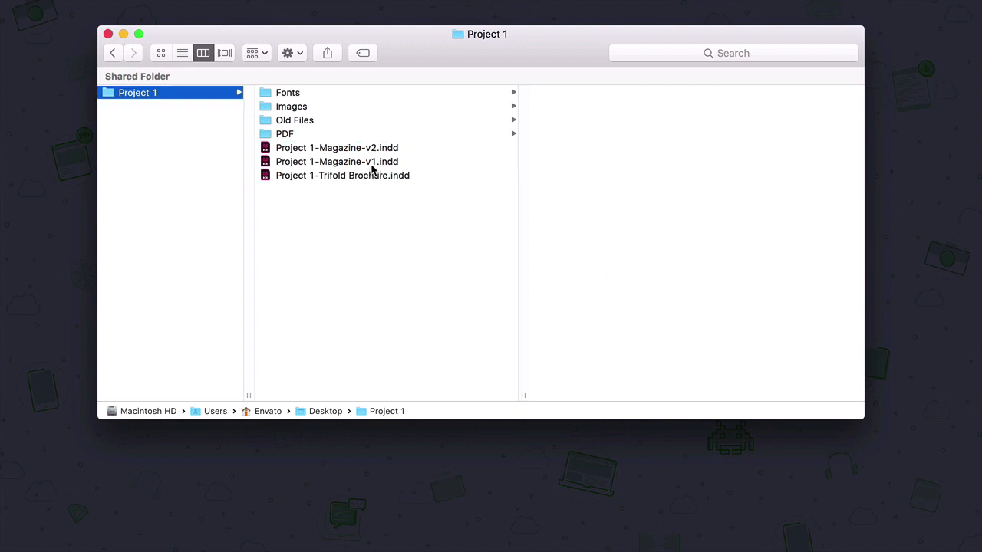
Move Project 1-Magazine-v1.indd into the Old Files folder and open that folder to check it
{"action": "left_click", "coordinate": [372, 164]}
{"action": "left_click", "coordinate": [374, 150]}
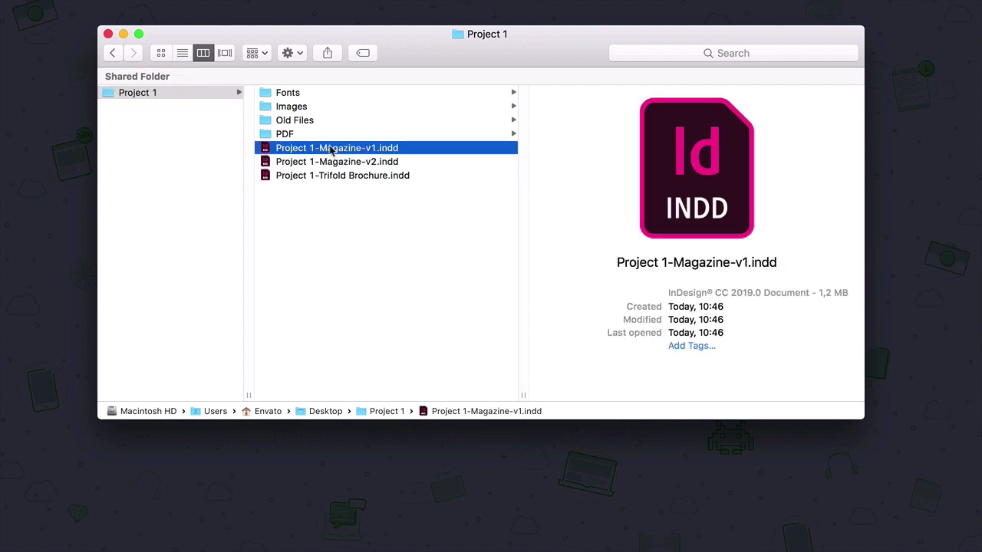
{"action": "left_click_drag", "start_coordinate": [331, 151], "coordinate": [303, 121]}
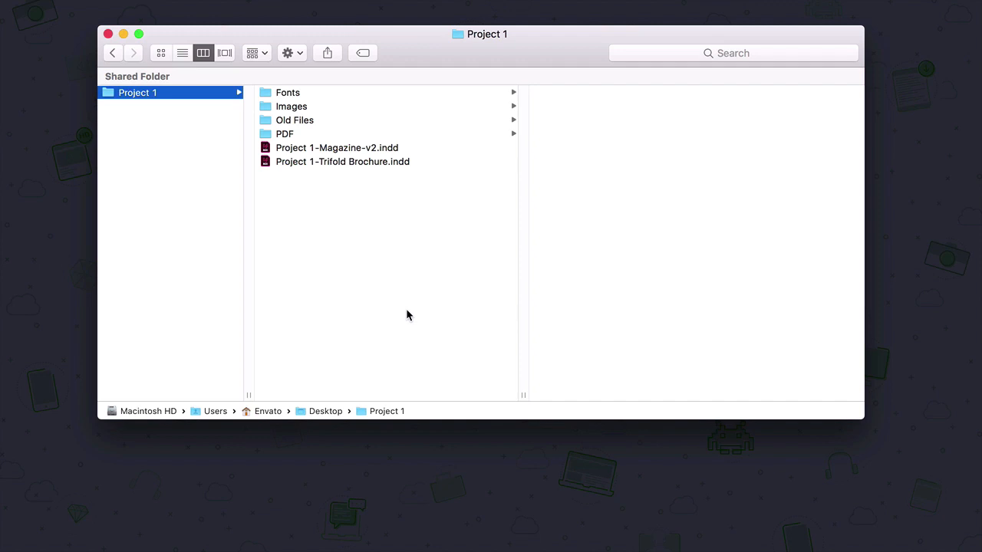
{"action": "left_click", "coordinate": [298, 121]}
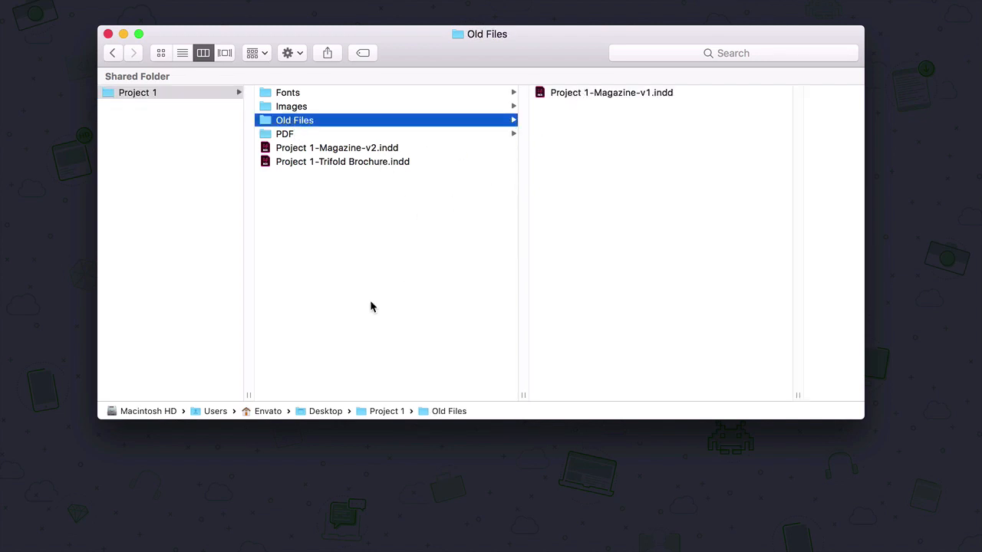
Create a new folder named Notes or From Client in Project 1
{"action": "left_click", "coordinate": [396, 202]}
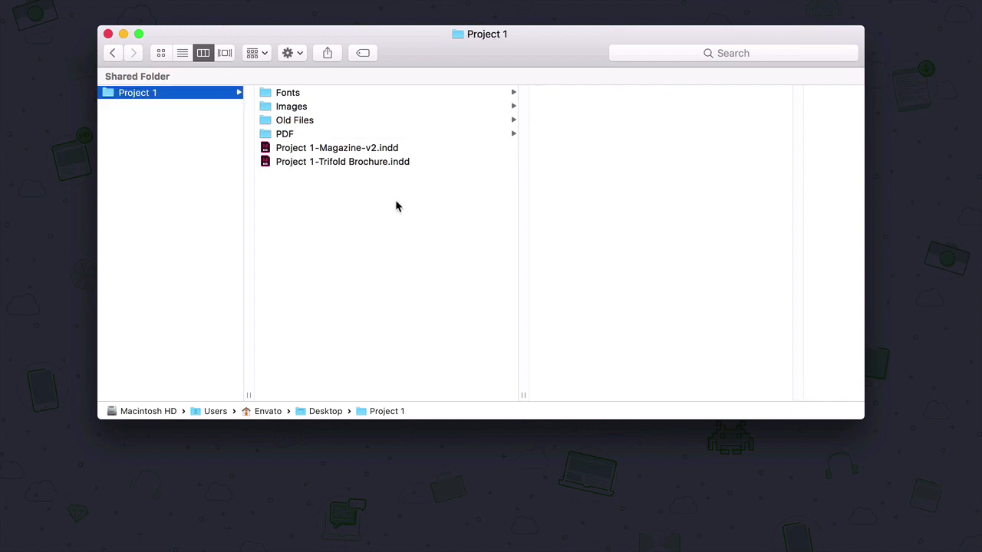
{"action": "right_click", "coordinate": [396, 206]}
{"action": "left_click", "coordinate": [390, 208]}
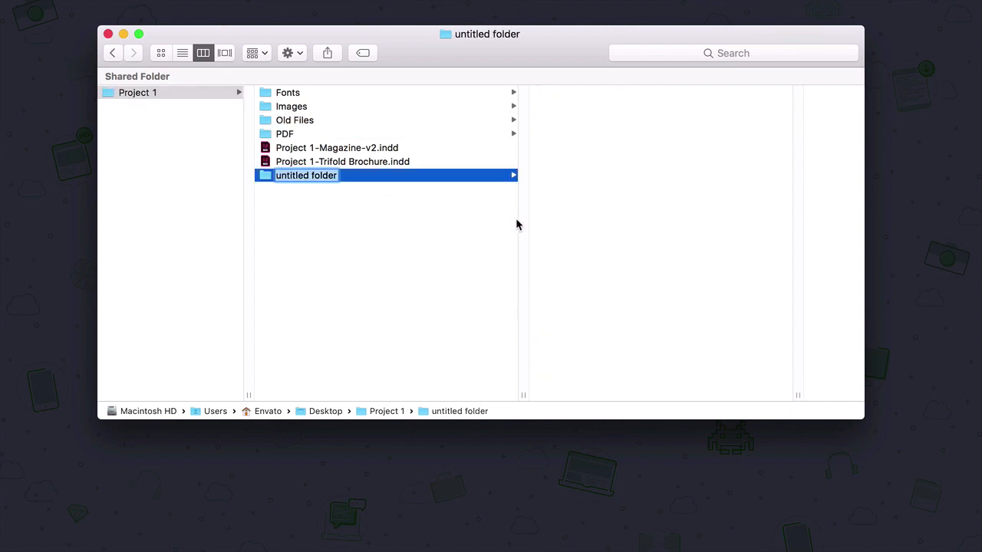
{"action": "type", "text": "Notes"}
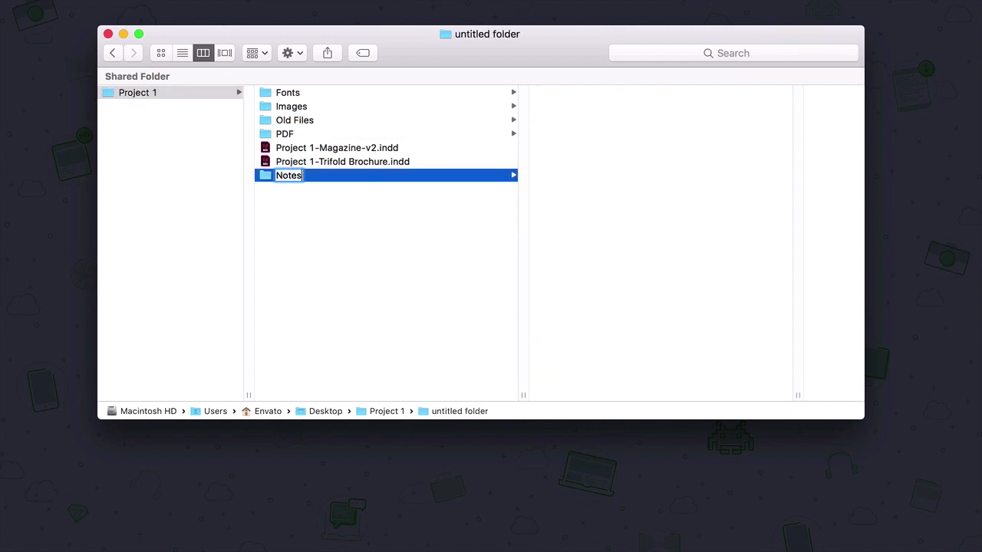
{"action": "type", "text": " or From Clien"}
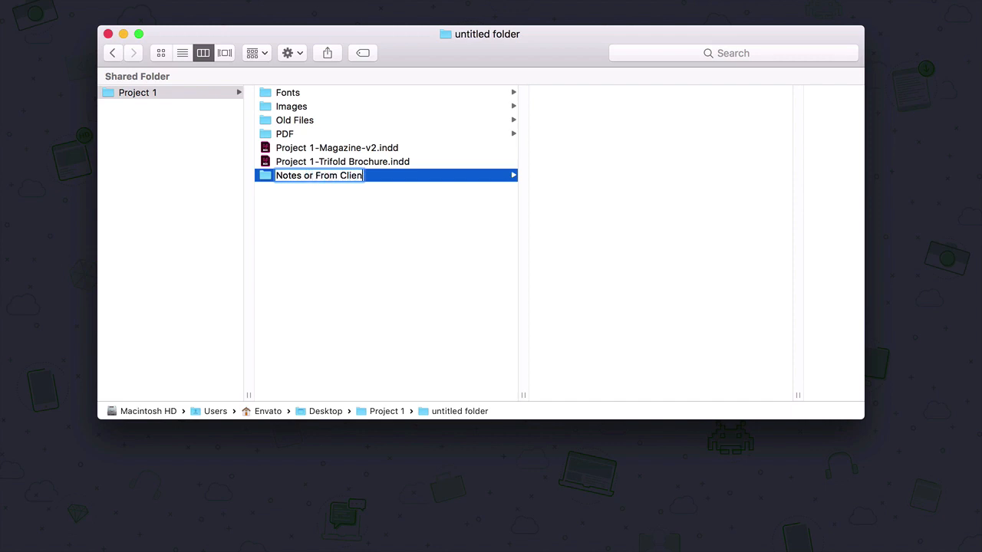
{"action": "type", "text": "t"}
{"action": "key", "text": "Return"}
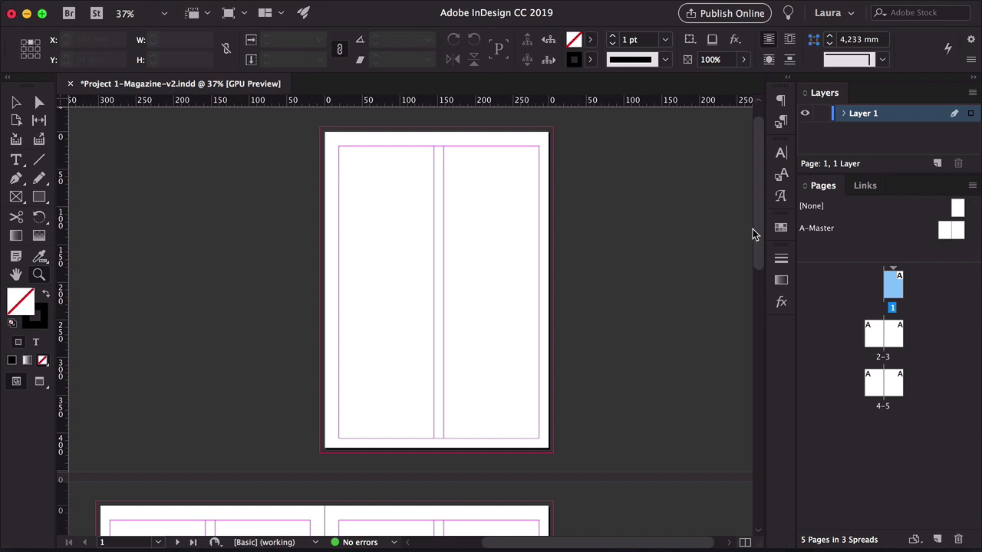
Switch to InDesign, open the A-Master spread and draw a text frame on its left page
{"action": "double_click", "coordinate": [825, 229]}
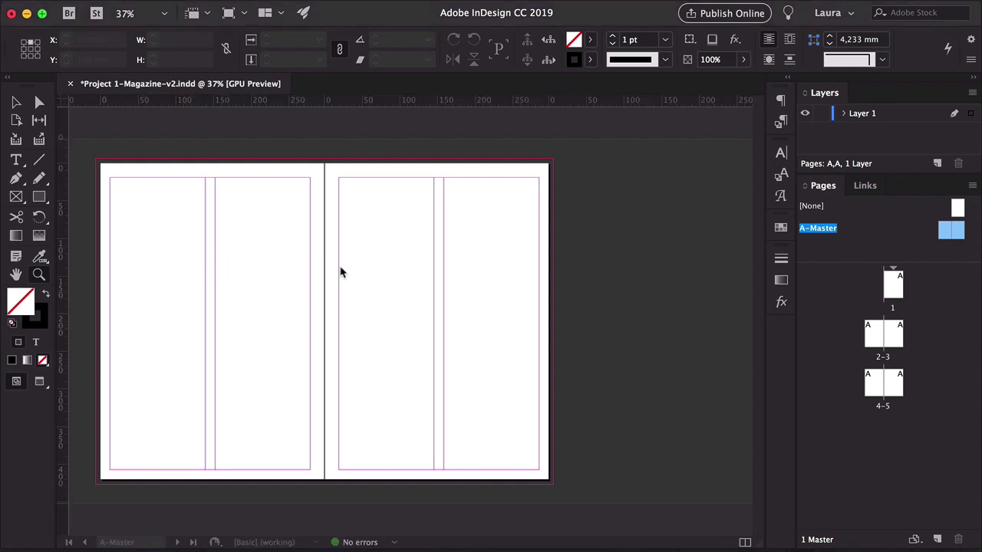
{"action": "left_click", "coordinate": [283, 319]}
{"action": "scroll", "coordinate": [285, 319], "scroll_direction": "left", "scroll_amount": 2}
{"action": "scroll", "coordinate": [302, 321], "scroll_direction": "up", "scroll_amount": 3}
{"action": "scroll", "coordinate": [302, 306], "scroll_direction": "down", "scroll_amount": 2}
{"action": "key", "text": "t"}
{"action": "left_click_drag", "start_coordinate": [176, 193], "coordinate": [345, 252]}
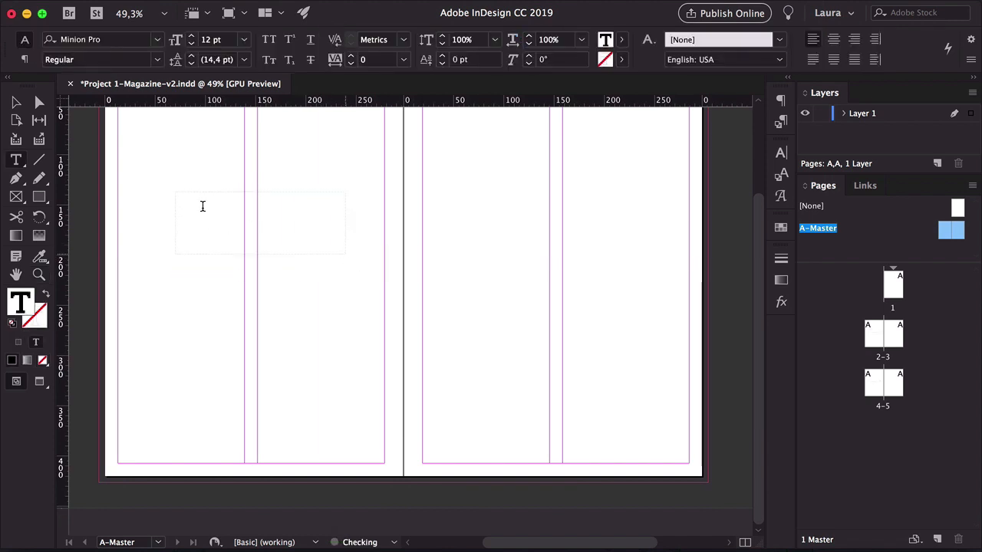
Insert the current page number marker in the frame followed by the text -Magazine Name
{"action": "right_click", "coordinate": [203, 207]}
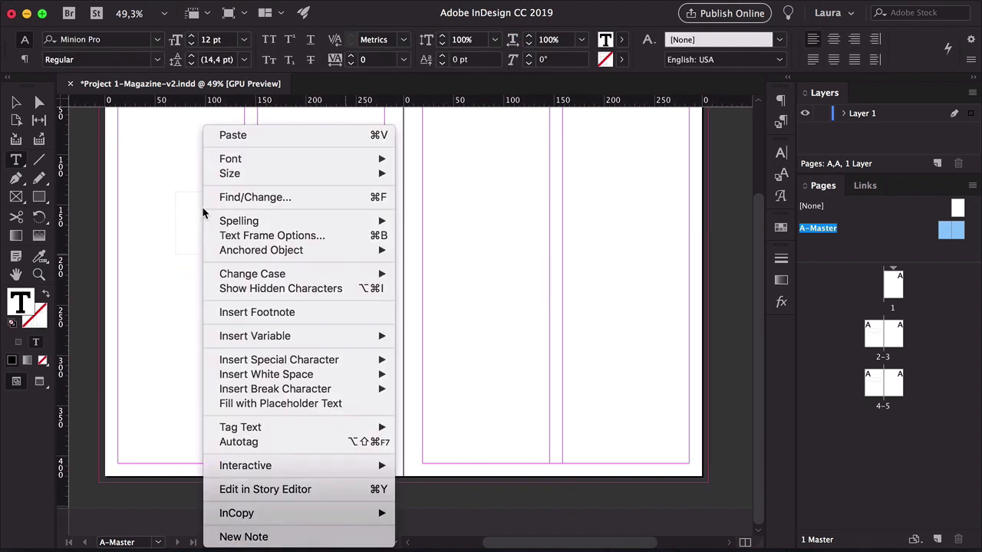
{"action": "mouse_move", "coordinate": [350, 363]}
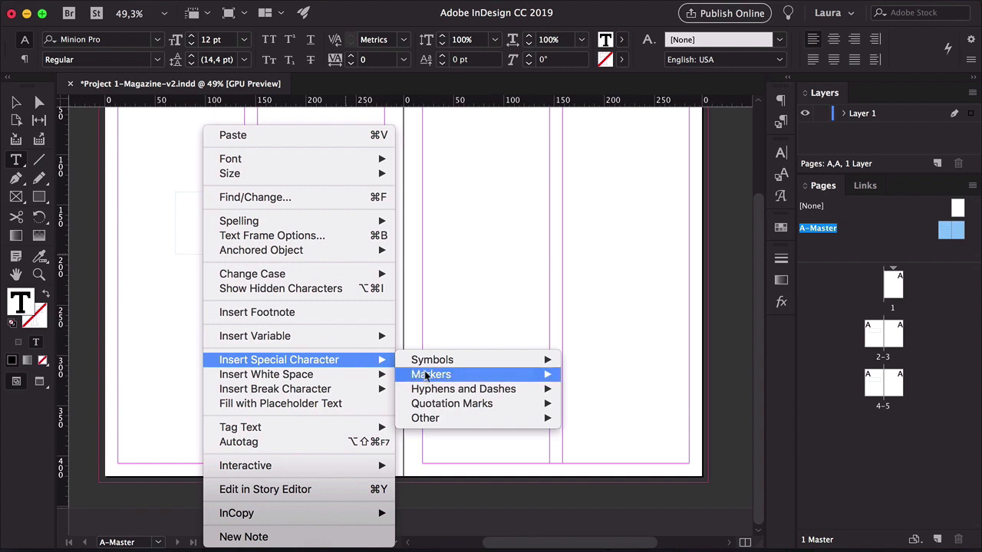
{"action": "mouse_move", "coordinate": [426, 376]}
{"action": "left_click", "coordinate": [621, 374]}
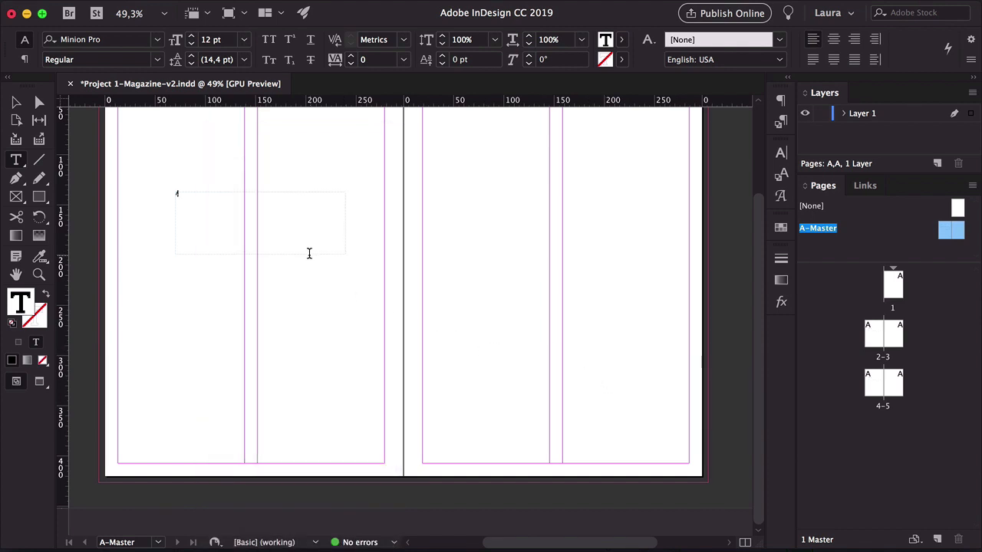
{"action": "type", "text": "gazine Name"}
{"action": "key", "text": "Escape"}
Select the frame's text, enlarge its font size, and deselect with the Selection tool
{"action": "triple_click", "coordinate": [283, 235]}
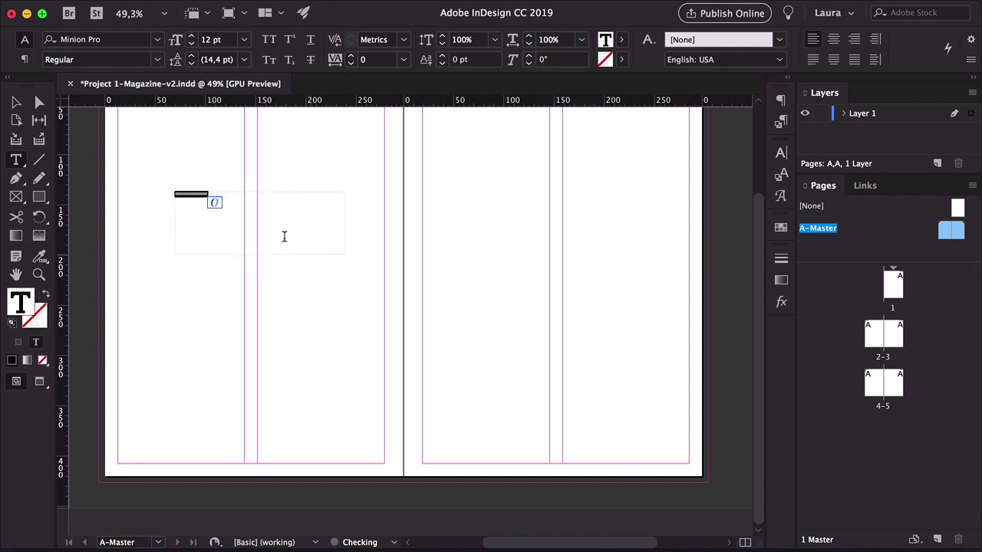
{"action": "left_click", "coordinate": [244, 40]}
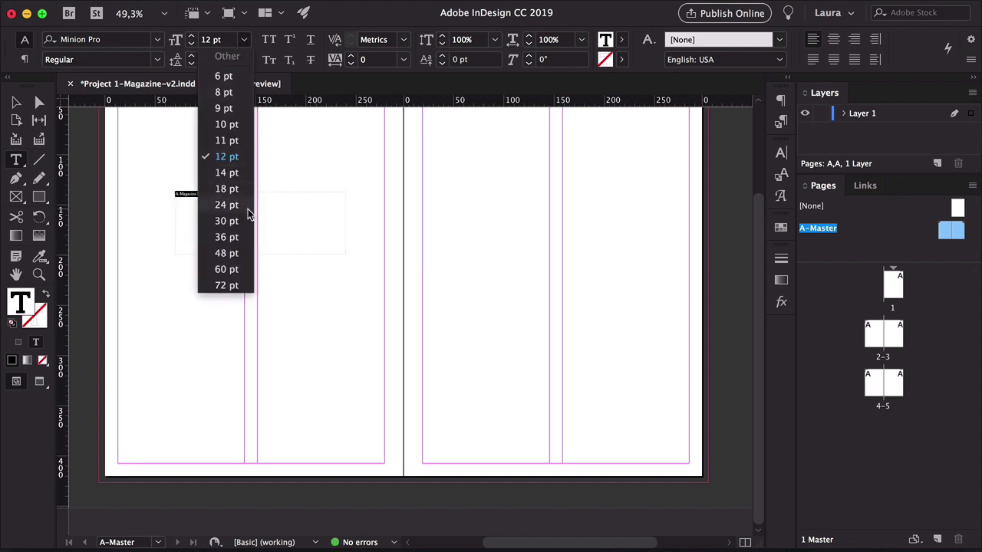
{"action": "left_click", "coordinate": [244, 219]}
{"action": "left_click", "coordinate": [13, 102]}
{"action": "left_click", "coordinate": [307, 149]}
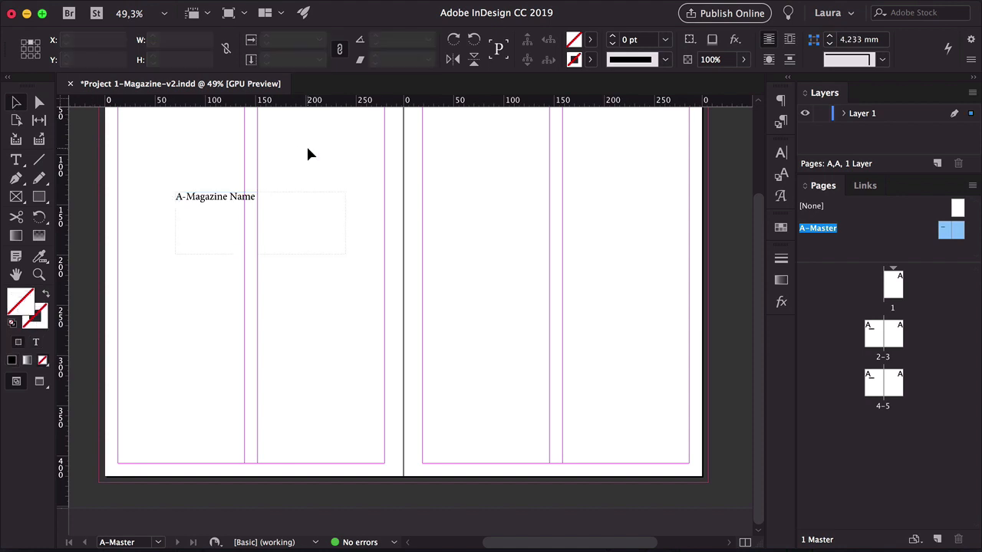
Duplicate the magazine name text frame onto the right master page at the same height
{"action": "key", "text": "w"}
{"action": "left_click_drag", "start_coordinate": [398, 170], "coordinate": [384, 278]}
{"action": "left_click", "coordinate": [228, 314]}
{"action": "key", "text": "w"}
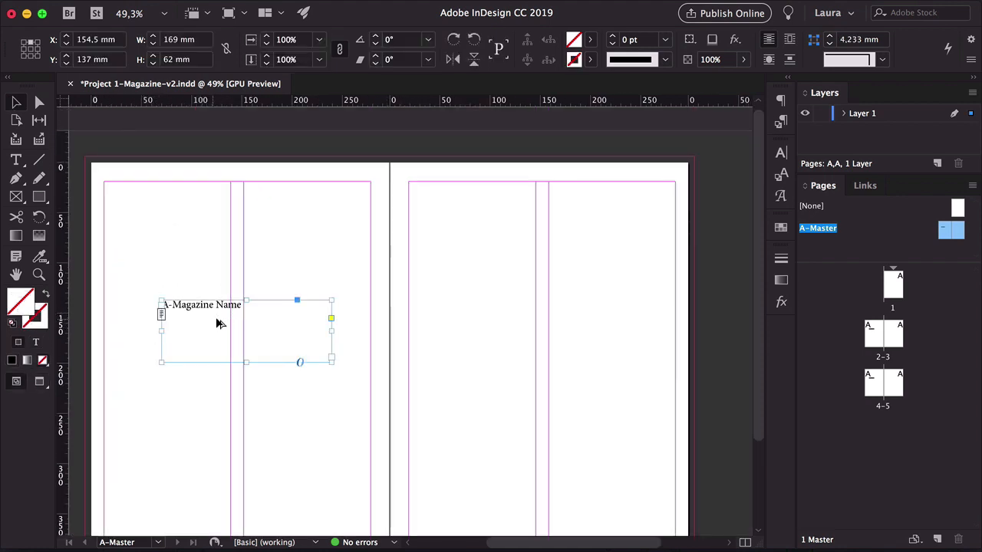
{"action": "left_click_drag", "start_coordinate": [225, 325], "coordinate": [540, 325], "text": "alt"}
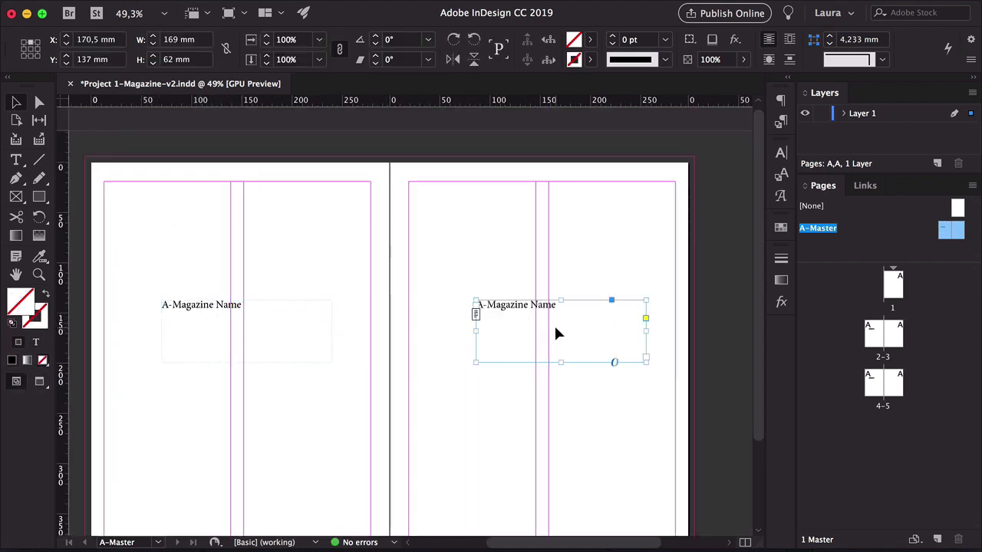
{"action": "left_click", "coordinate": [563, 274]}
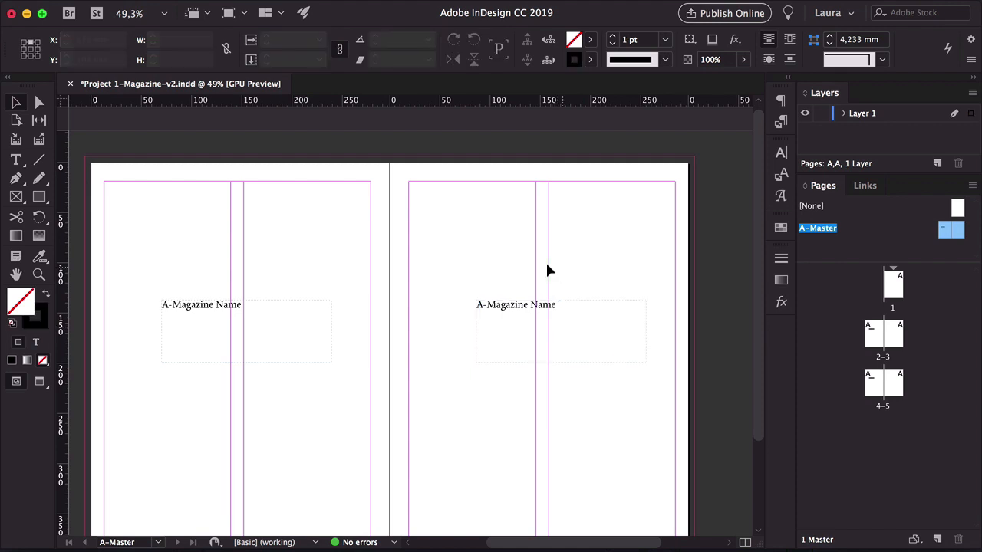
Preview the document pages 1 to 5 to examine the magazine name and page number on each page
{"action": "key", "text": "w"}
{"action": "scroll", "coordinate": [572, 262], "scroll_direction": "down", "scroll_amount": 1}
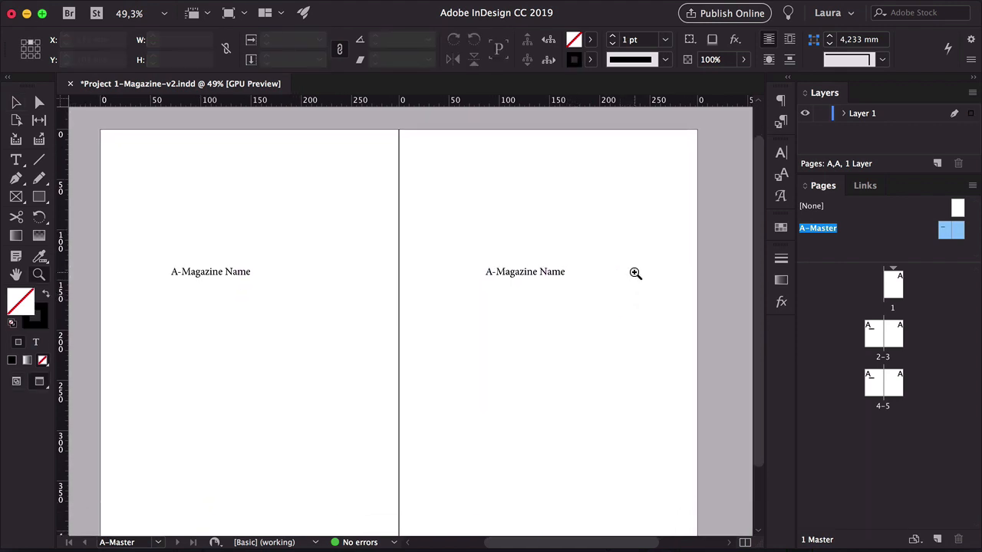
{"action": "left_click_drag", "start_coordinate": [635, 273], "coordinate": [620, 276]}
{"action": "scroll", "coordinate": [620, 276], "scroll_direction": "right", "scroll_amount": 1}
{"action": "left_click", "coordinate": [897, 287]}
{"action": "double_click", "coordinate": [897, 290]}
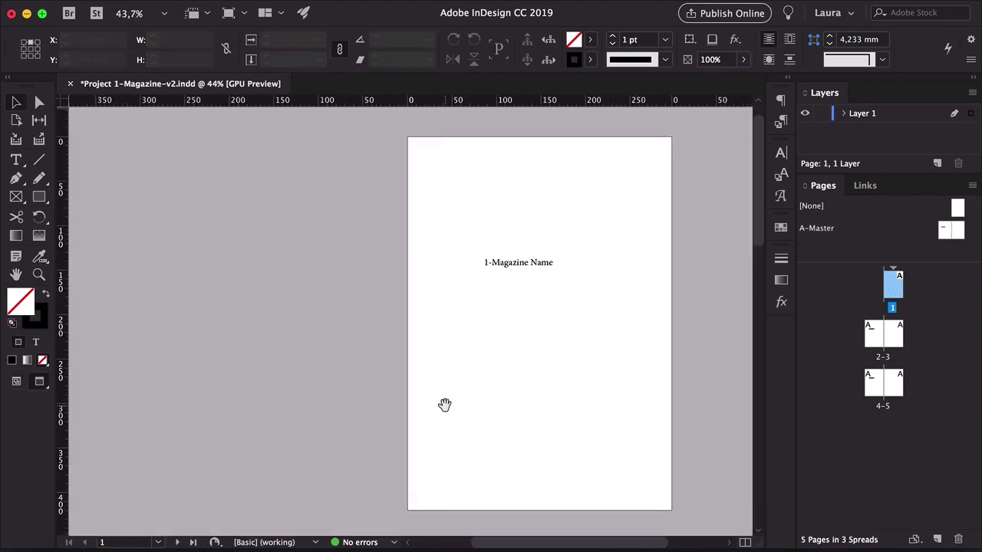
{"action": "left_click_drag", "start_coordinate": [436, 408], "coordinate": [449, 147]}
{"action": "left_click_drag", "start_coordinate": [409, 374], "coordinate": [446, 250]}
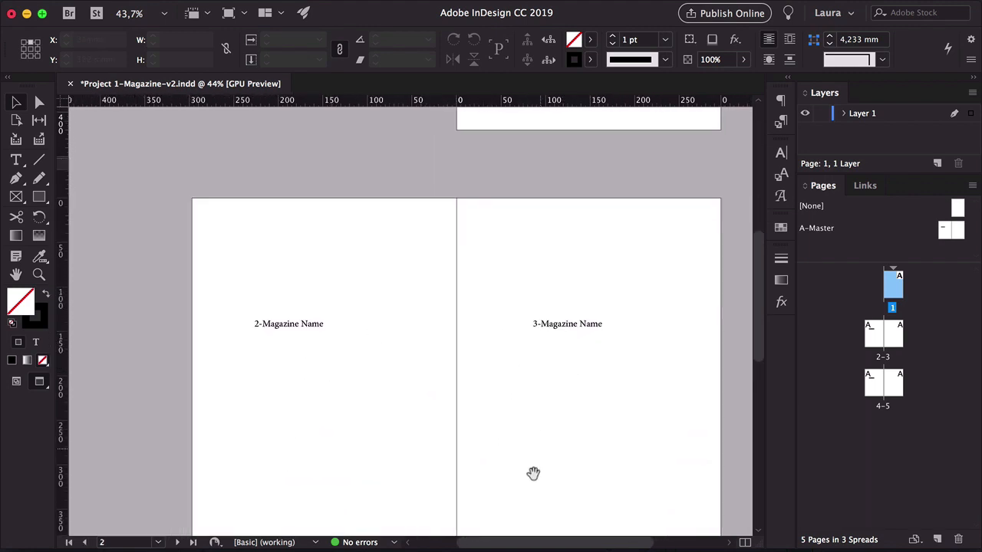
{"action": "left_click_drag", "start_coordinate": [533, 471], "coordinate": [511, 204]}
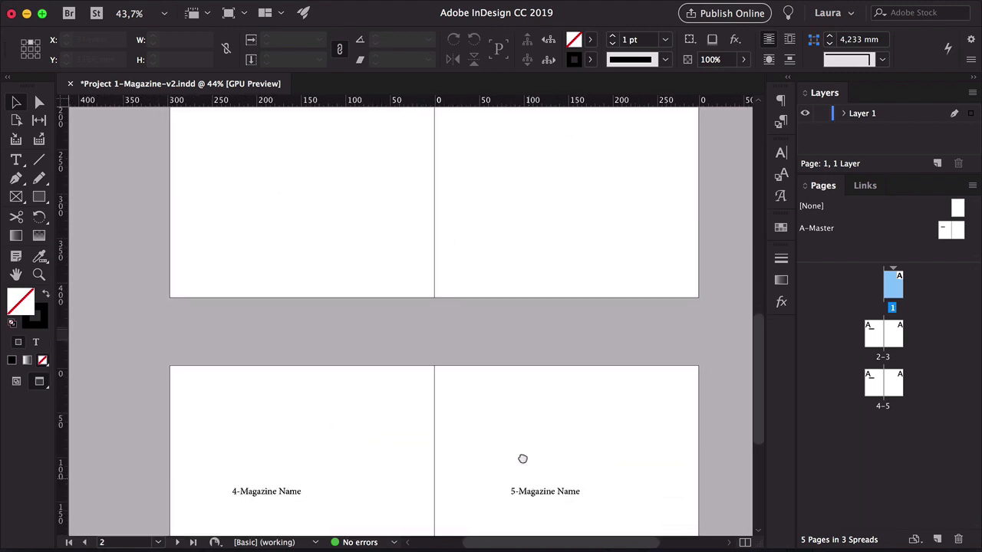
{"action": "left_click_drag", "start_coordinate": [522, 458], "coordinate": [514, 305]}
{"action": "scroll", "coordinate": [513, 334], "scroll_direction": "up", "scroll_amount": 6}
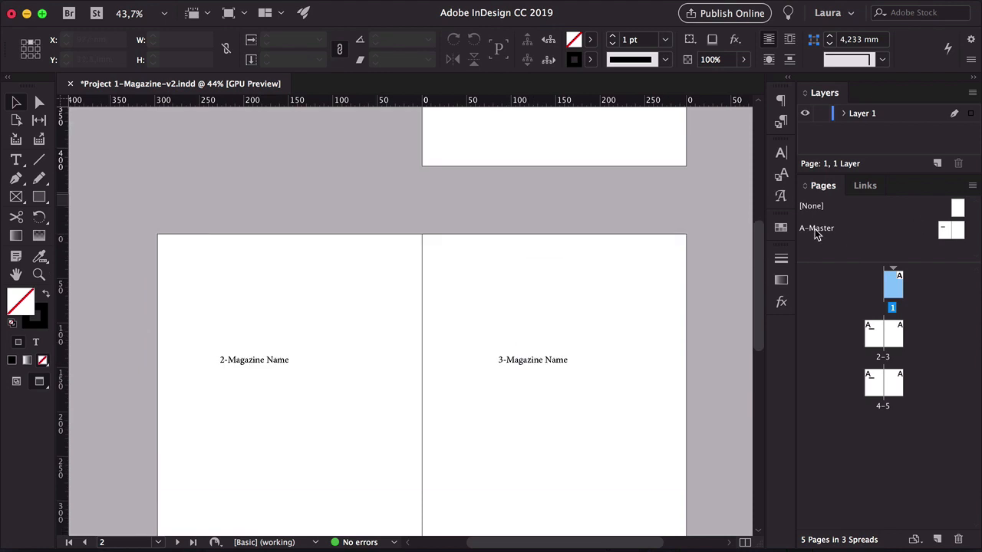
Open the A-Master spread and move the left page's magazine name frame to the bottom of the page
{"action": "double_click", "coordinate": [816, 229]}
{"action": "left_click_drag", "start_coordinate": [408, 363], "coordinate": [417, 307]}
{"action": "key", "text": "w"}
{"action": "left_click_drag", "start_coordinate": [236, 238], "coordinate": [186, 469]}
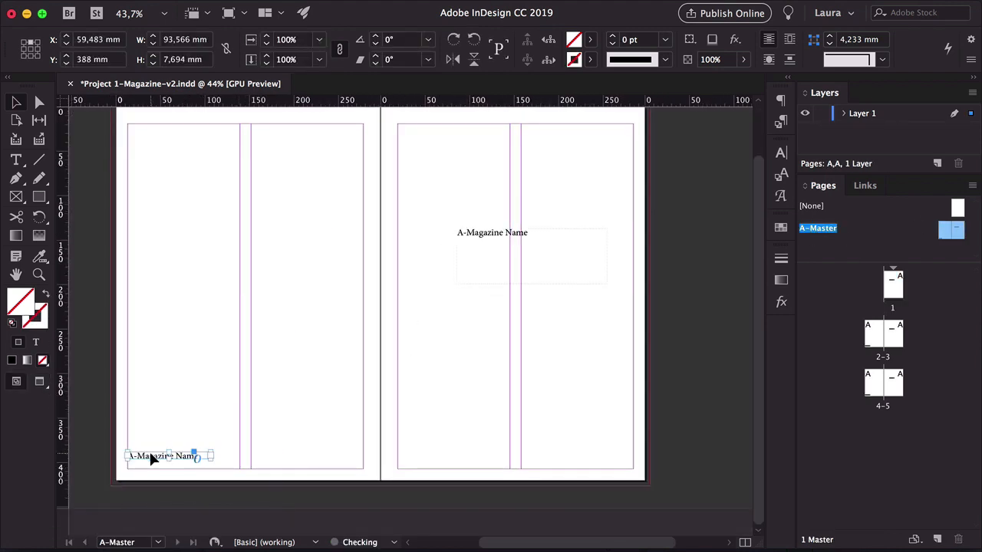
Move the right master page's magazine name frame to the bottom outer corner of its page
{"action": "left_click", "coordinate": [585, 270]}
{"action": "double_click", "coordinate": [606, 284]}
{"action": "left_click_drag", "start_coordinate": [510, 232], "coordinate": [603, 467]}
{"action": "left_click", "coordinate": [569, 380]}
{"action": "key", "text": "w"}
{"action": "mouse_move", "coordinate": [566, 377]}
{"action": "left_mouse_down"}
{"action": "mouse_move", "coordinate": [565, 397]}
{"action": "mouse_move", "coordinate": [561, 389]}
{"action": "left_mouse_up"}
{"action": "key", "text": "w"}
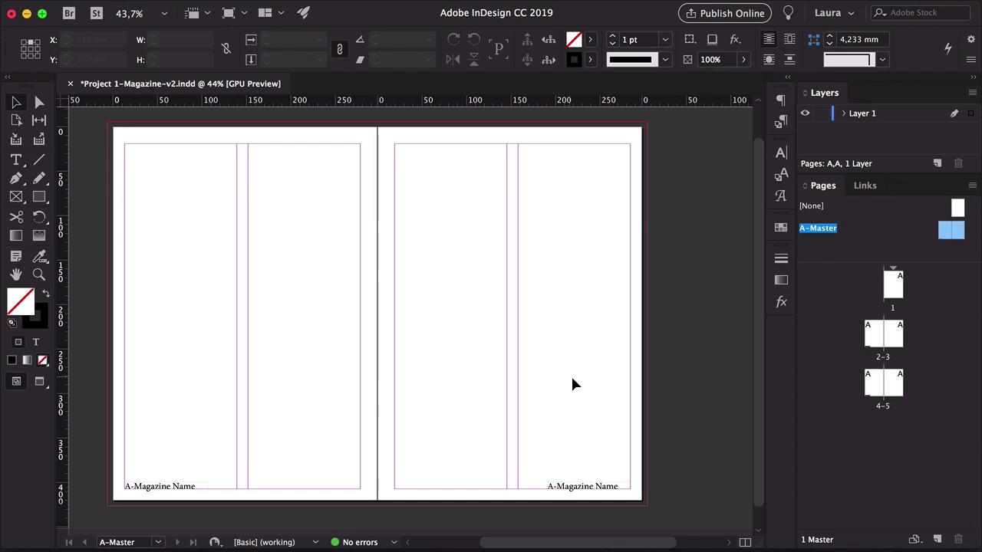
{"action": "mouse_move", "coordinate": [164, 6]}
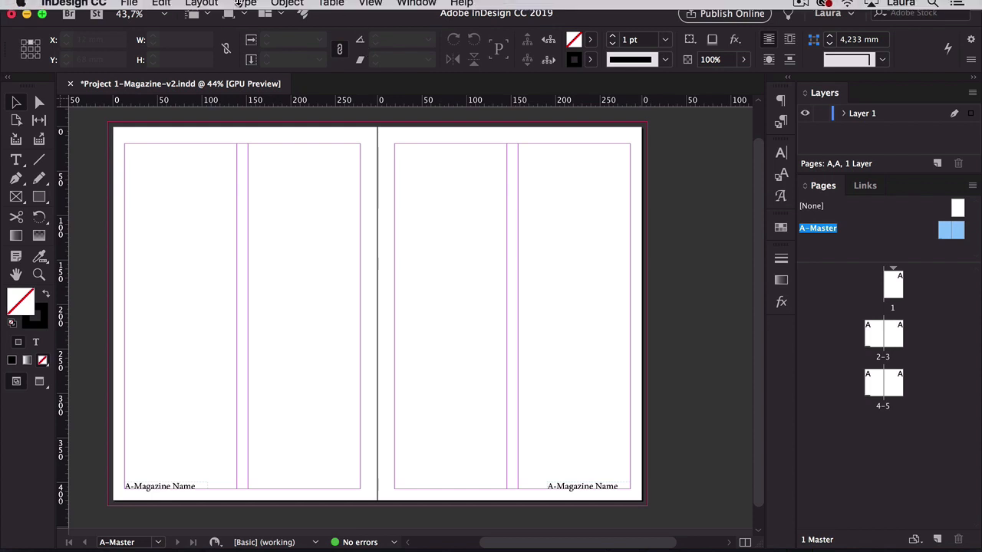
{"action": "left_click", "coordinate": [203, 10]}
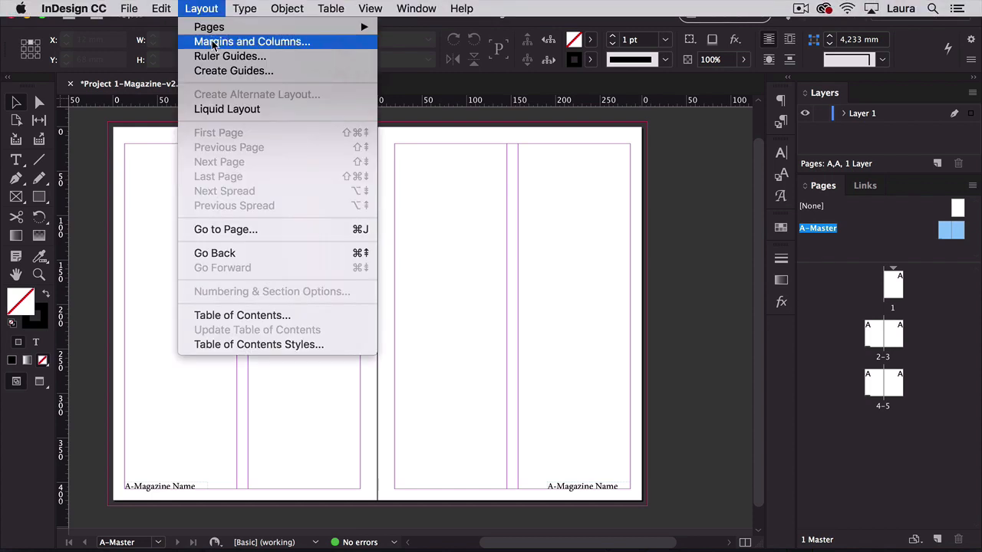
{"action": "left_click", "coordinate": [214, 43]}
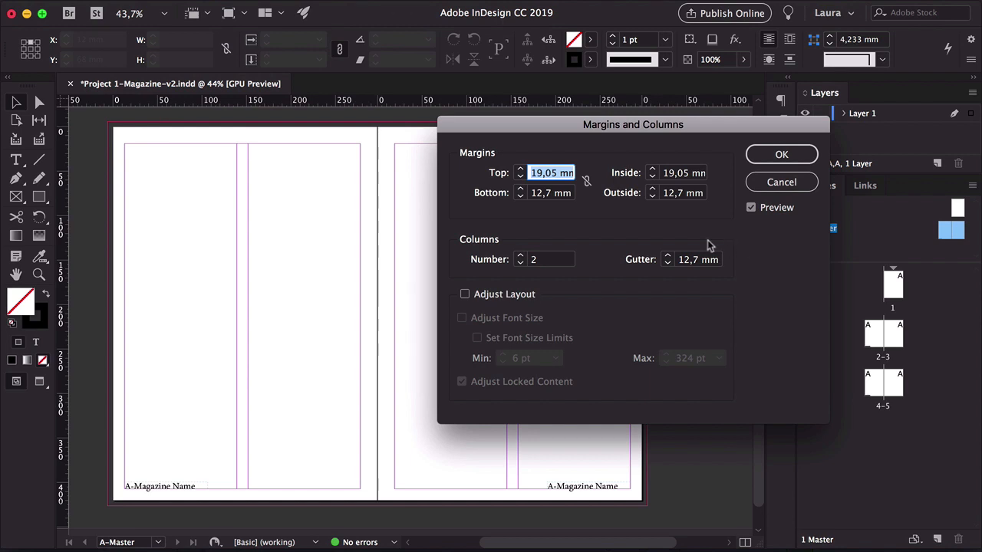
{"action": "left_click", "coordinate": [586, 182]}
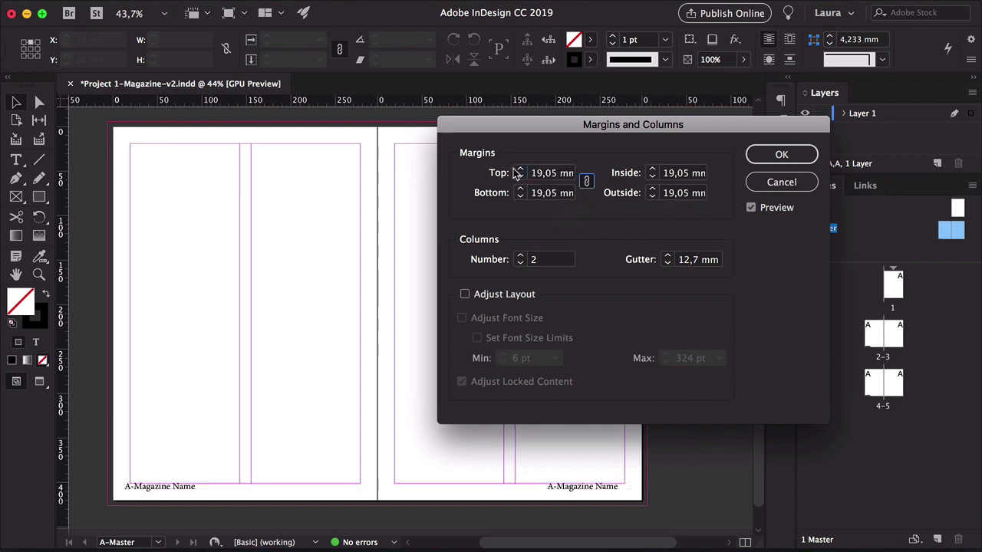
{"action": "left_click", "coordinate": [495, 297]}
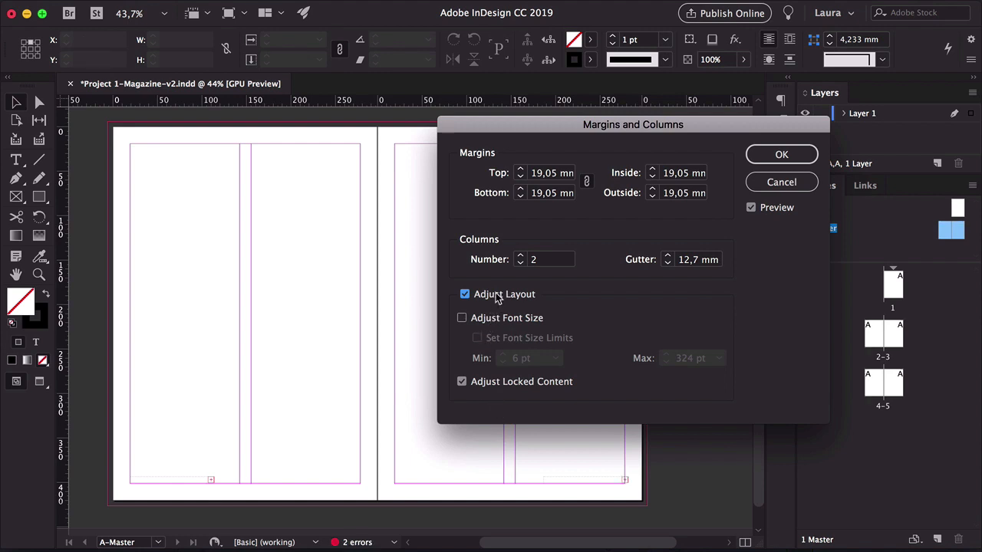
{"action": "left_click", "coordinate": [462, 318]}
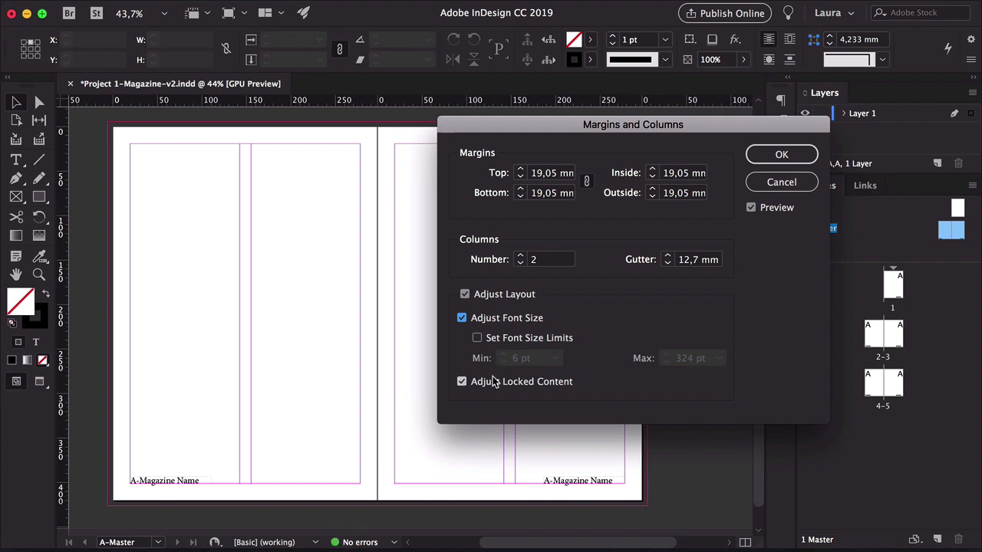
{"action": "left_click", "coordinate": [536, 339]}
{"action": "left_click", "coordinate": [522, 255]}
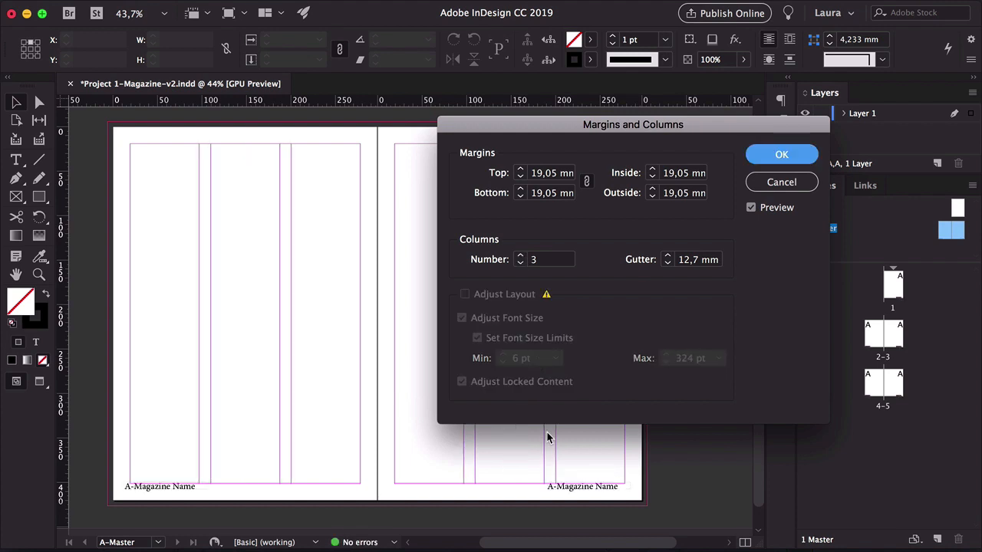
{"action": "left_click", "coordinate": [520, 263]}
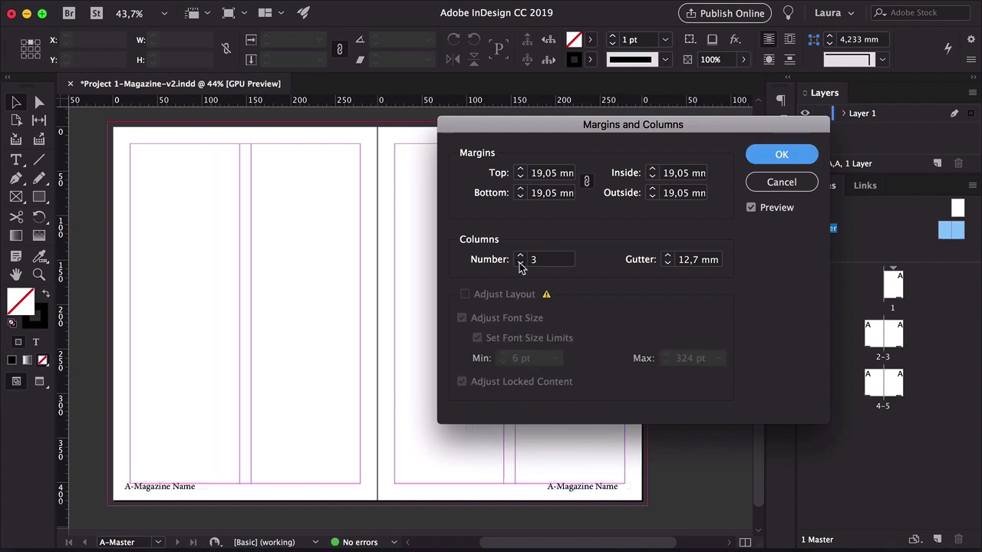
{"action": "left_click", "coordinate": [521, 170]}
{"action": "left_click", "coordinate": [521, 170]}
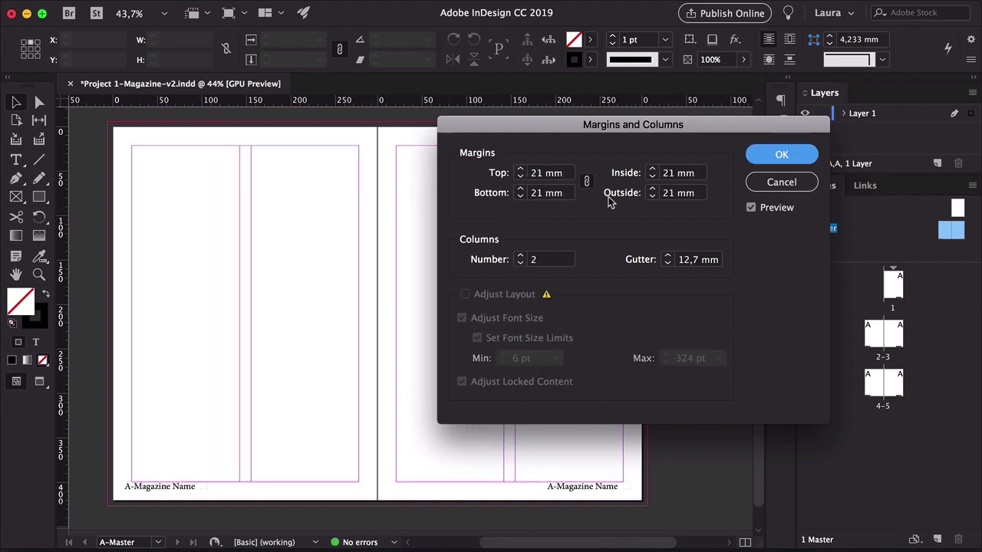
{"action": "left_click", "coordinate": [771, 187]}
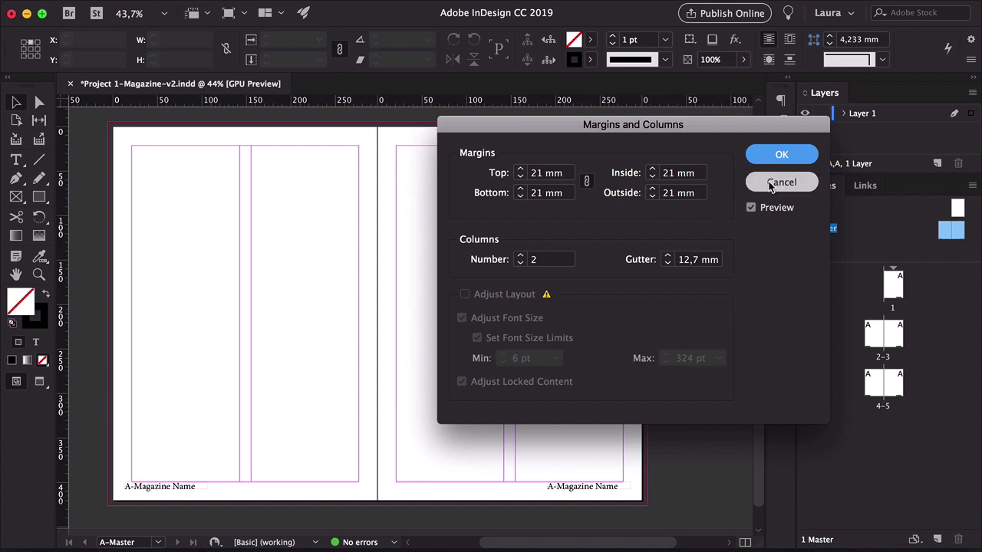
Set the master margins to 30 mm top, inside and outside, 40 mm bottom, and the column gutter to 10 mm
{"action": "mouse_move", "coordinate": [240, 7]}
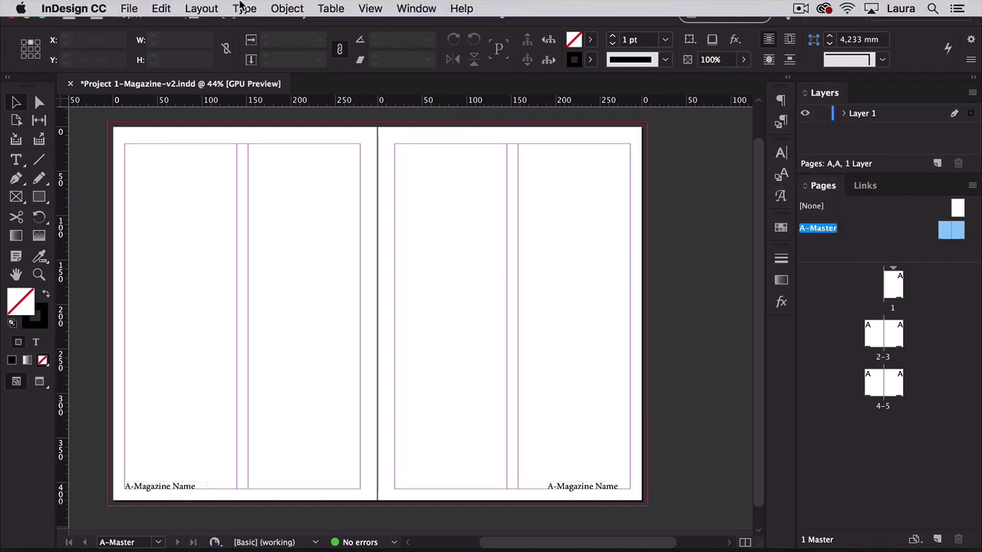
{"action": "left_click", "coordinate": [198, 8]}
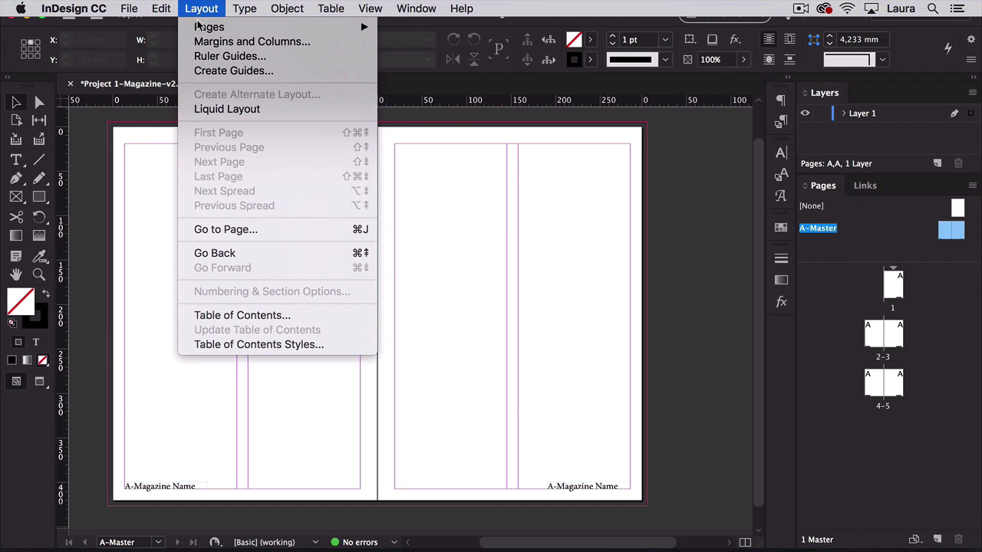
{"action": "left_click", "coordinate": [208, 42]}
{"action": "left_click", "coordinate": [587, 181]}
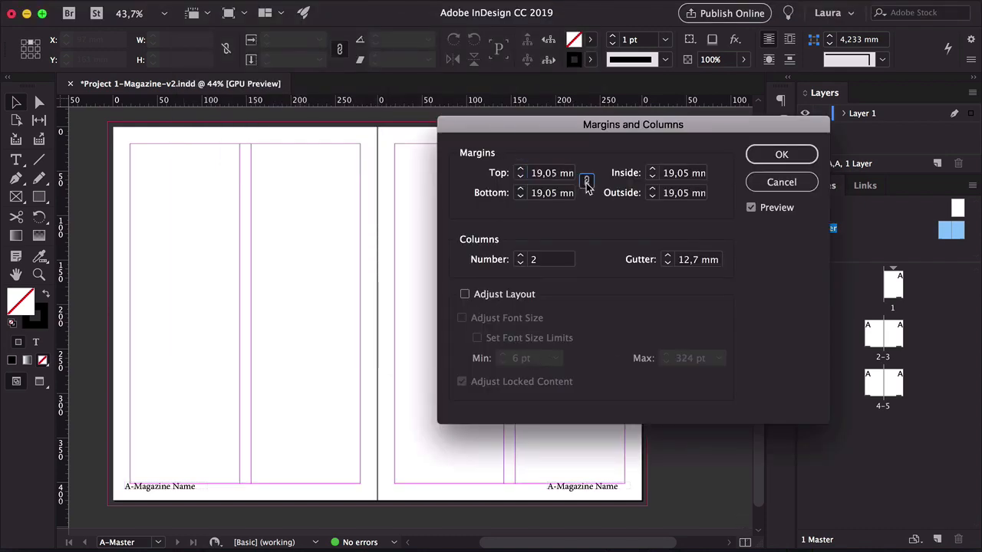
{"action": "left_click", "coordinate": [540, 173]}
{"action": "key", "text": "shift+Up"}
{"action": "key", "text": "shift+Up"}
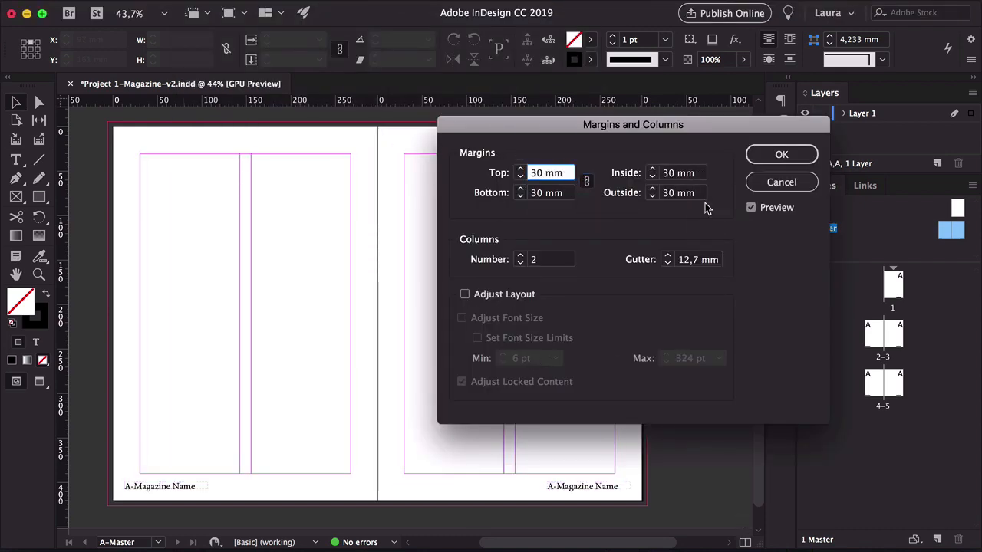
{"action": "left_click", "coordinate": [587, 181]}
{"action": "key", "text": "Tab"}
{"action": "key", "text": "shift+Up"}
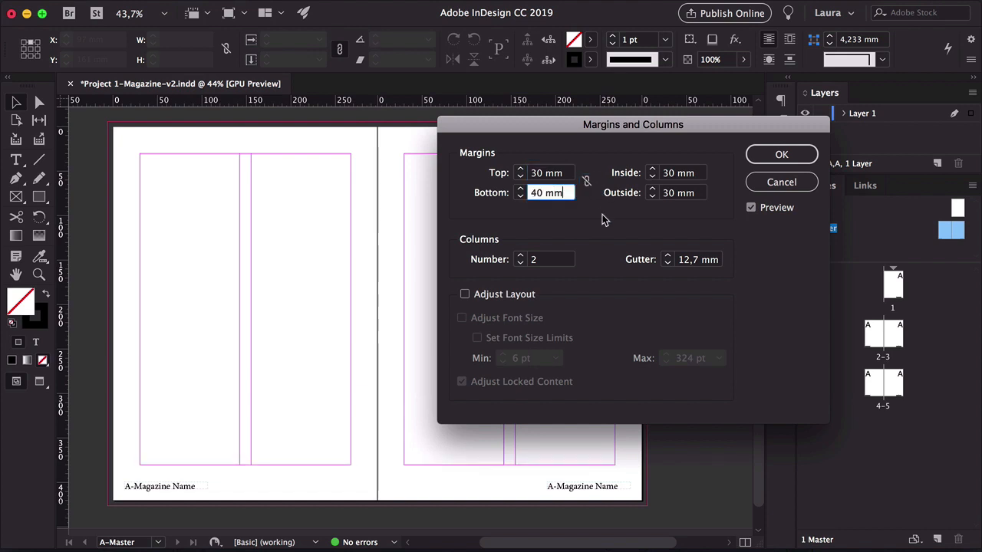
{"action": "triple_click", "coordinate": [693, 260]}
{"action": "type", "text": "10"}
{"action": "key", "text": "Tab"}
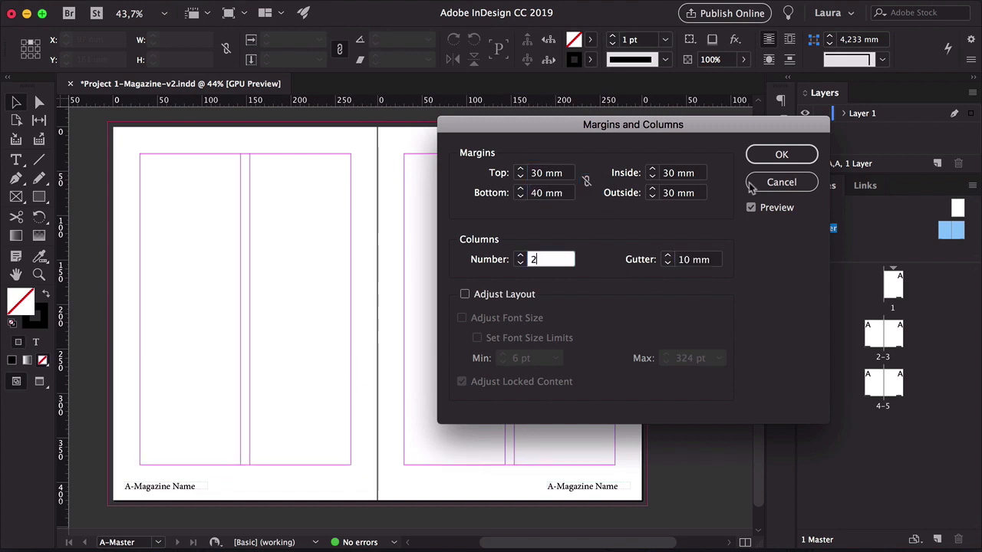
{"action": "left_click", "coordinate": [806, 156]}
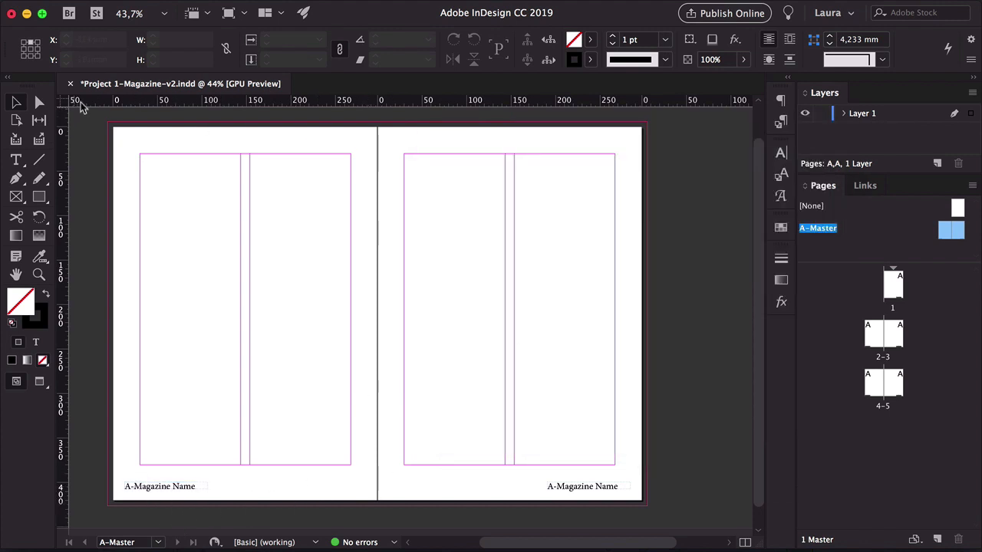
Add a horizontal ruler guide near the bottom of the spread at the height of the magazine name frames
{"action": "left_click_drag", "start_coordinate": [85, 106], "coordinate": [98, 473]}
{"action": "left_click_drag", "start_coordinate": [176, 486], "coordinate": [324, 427]}
{"action": "key", "text": "super+shift+a"}
{"action": "key", "text": "z"}
{"action": "scroll", "coordinate": [323, 426], "scroll_direction": "down", "scroll_amount": 2}
{"action": "scroll", "coordinate": [322, 427], "scroll_direction": "left", "scroll_amount": 2}
{"action": "key", "text": "v"}
{"action": "left_click_drag", "start_coordinate": [241, 364], "coordinate": [231, 319]}
{"action": "key", "text": "super+shift+a"}
{"action": "key", "text": "super+z"}
Turn off Smart Guides and nudge the left magazine name frame onto the horizontal guide
{"action": "left_click", "coordinate": [384, 7]}
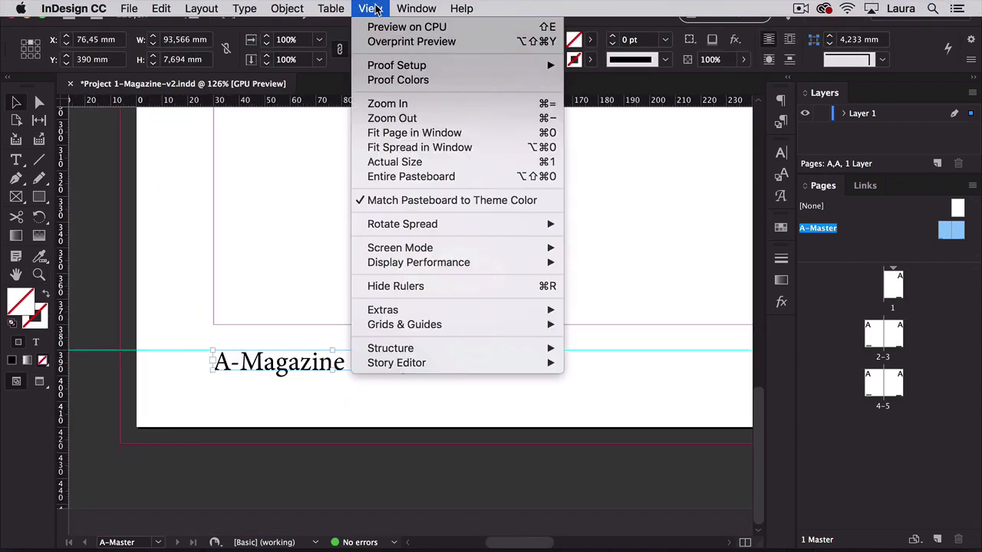
{"action": "mouse_move", "coordinate": [474, 325]}
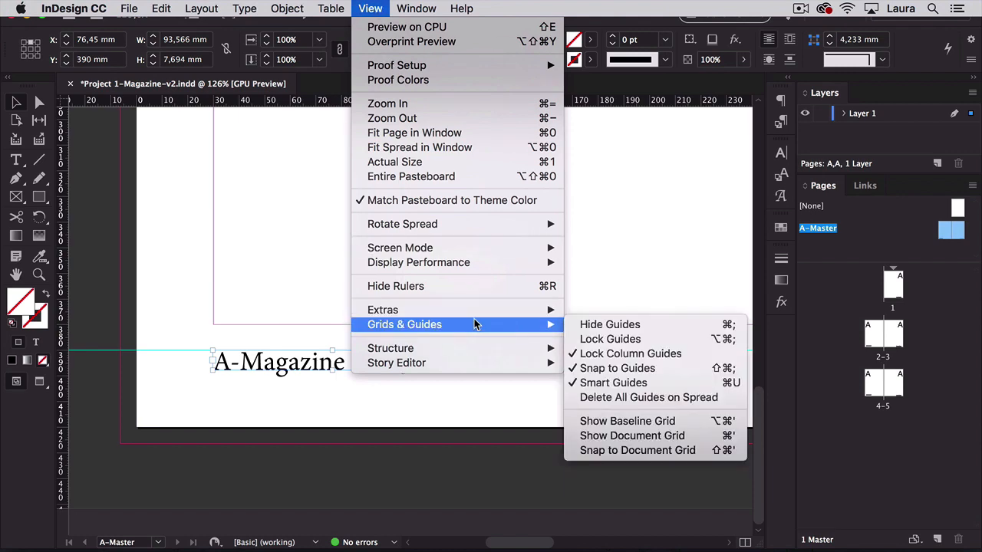
{"action": "left_click", "coordinate": [598, 382]}
{"action": "left_click_drag", "start_coordinate": [260, 358], "coordinate": [266, 361]}
{"action": "key", "text": "super+shift+a"}
Position the right magazine name frame on the guide and right-align its text
{"action": "left_click_drag", "start_coordinate": [503, 369], "coordinate": [414, 366]}
{"action": "scroll", "coordinate": [405, 253], "scroll_direction": "right", "scroll_amount": 10}
{"action": "left_click_drag", "start_coordinate": [558, 453], "coordinate": [519, 435]}
{"action": "double_click", "coordinate": [519, 434]}
{"action": "key", "text": "super+a"}
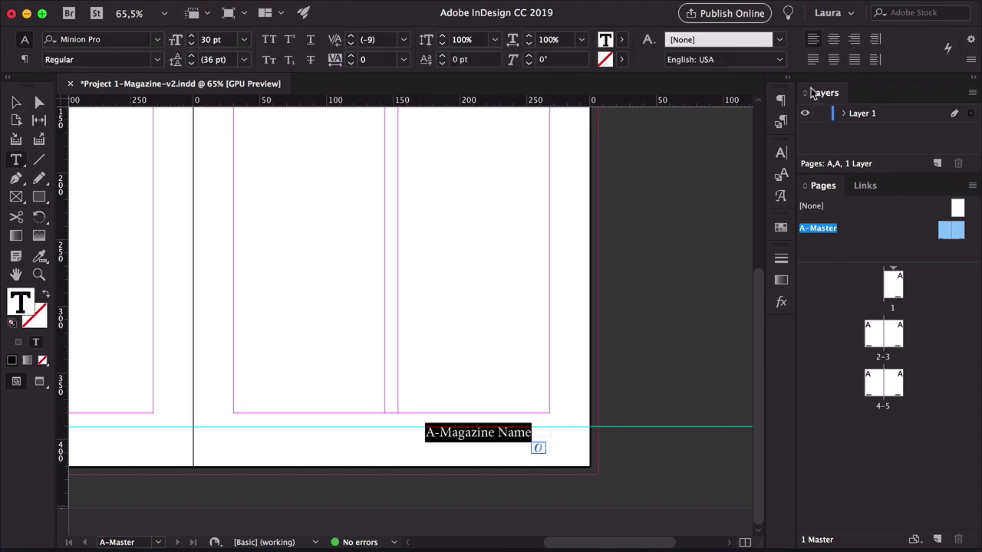
{"action": "key", "text": "super+shift+r"}
Create a text frame filling the left master page's first column and replace its text with Content
{"action": "left_click", "coordinate": [16, 105]}
{"action": "left_click", "coordinate": [383, 270]}
{"action": "key", "text": "z"}
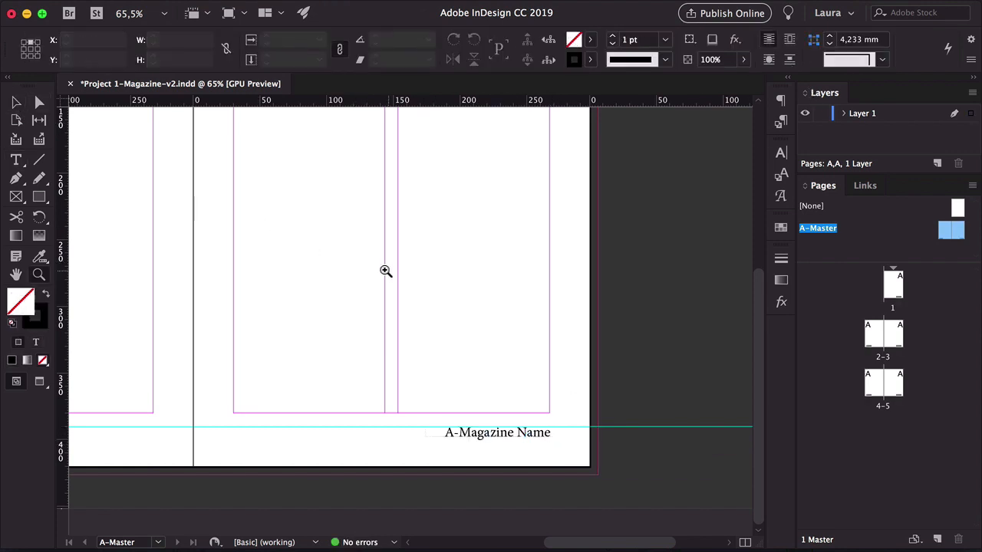
{"action": "left_click_drag", "start_coordinate": [386, 272], "coordinate": [365, 276]}
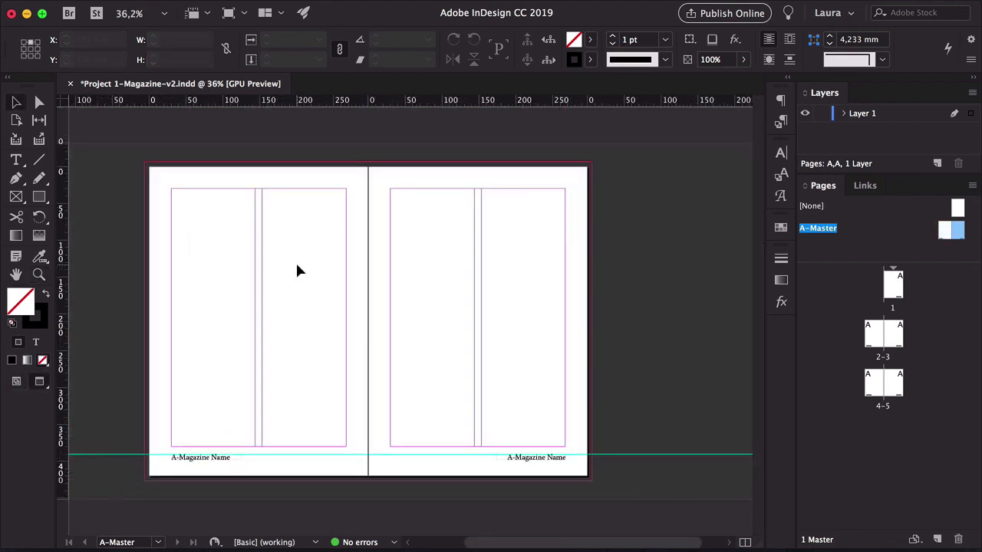
{"action": "key", "text": "space"}
{"action": "left_click_drag", "start_coordinate": [340, 276], "coordinate": [380, 267]}
{"action": "left_click_drag", "start_coordinate": [381, 265], "coordinate": [365, 242]}
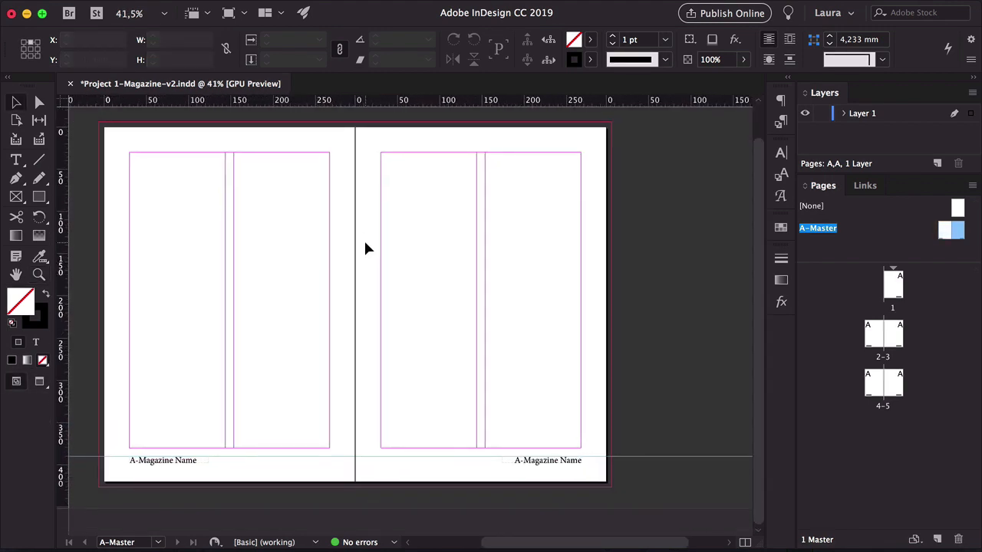
{"action": "left_click_drag", "start_coordinate": [192, 467], "coordinate": [225, 355]}
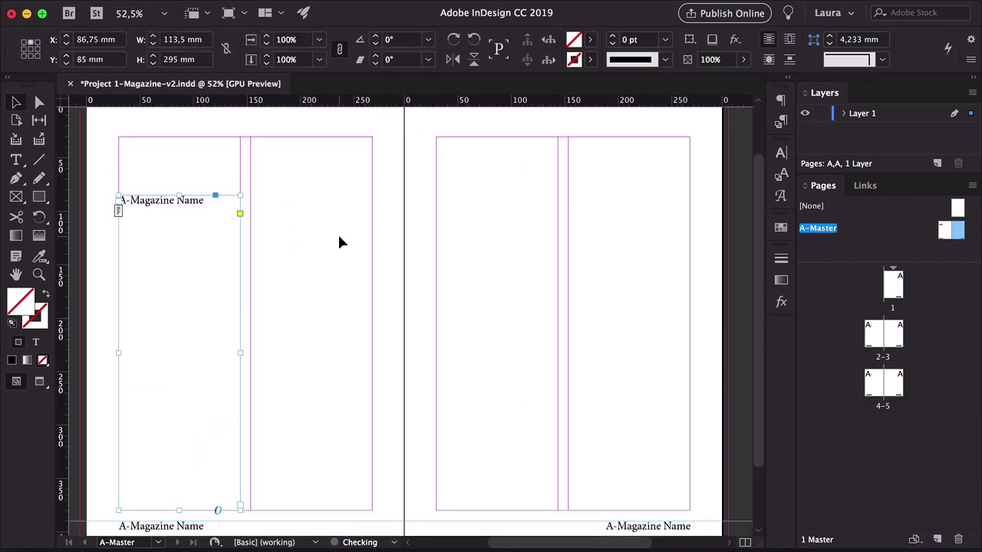
{"action": "triple_click", "coordinate": [177, 213]}
{"action": "type", "text": "Content"}
{"action": "key", "text": "Escape"}
Thread linked text frames from the Content frame into the left page's second column and the right page's first column
{"action": "scroll", "coordinate": [324, 225], "scroll_direction": "down", "scroll_amount": 2}
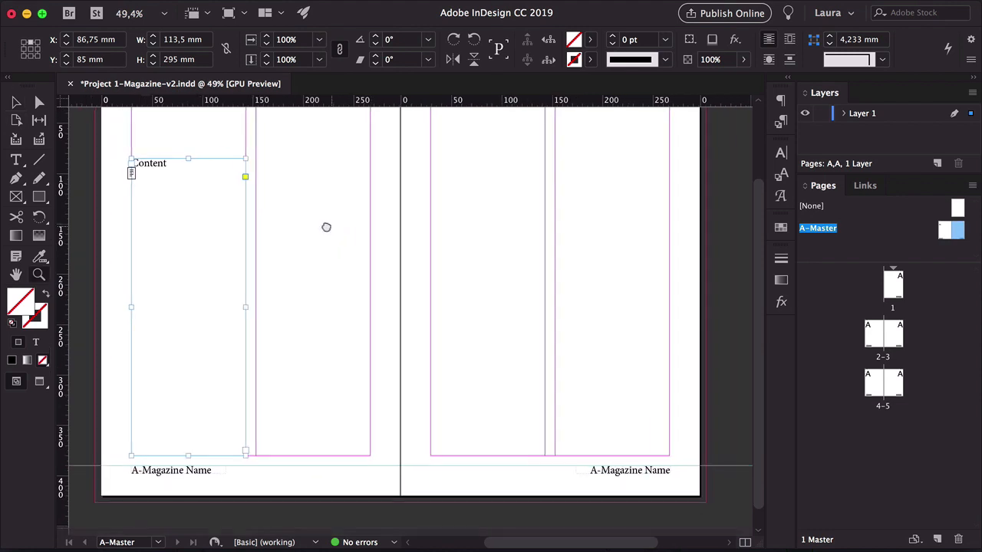
{"action": "left_click", "coordinate": [273, 386]}
{"action": "left_click", "coordinate": [232, 449]}
{"action": "left_click", "coordinate": [232, 453]}
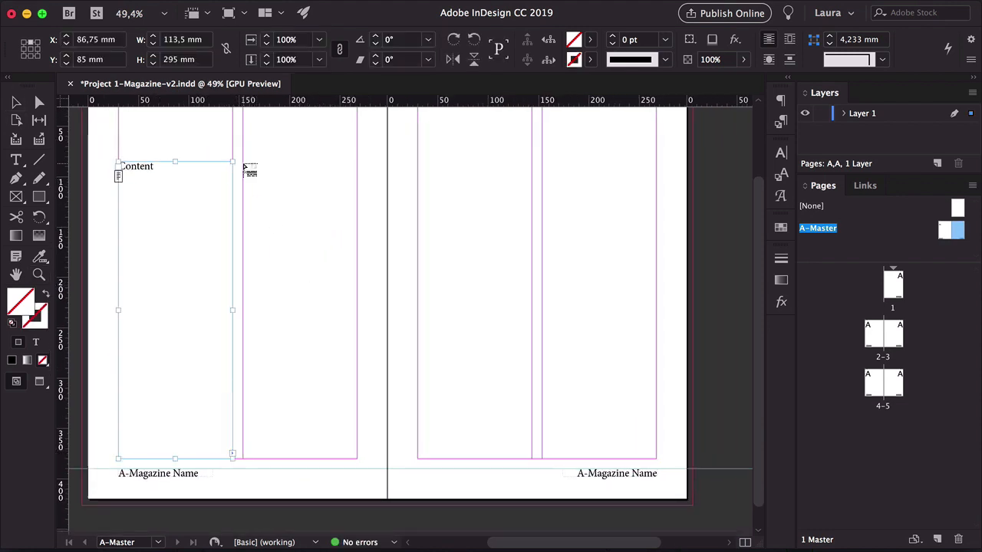
{"action": "left_click_drag", "start_coordinate": [244, 162], "coordinate": [357, 458]}
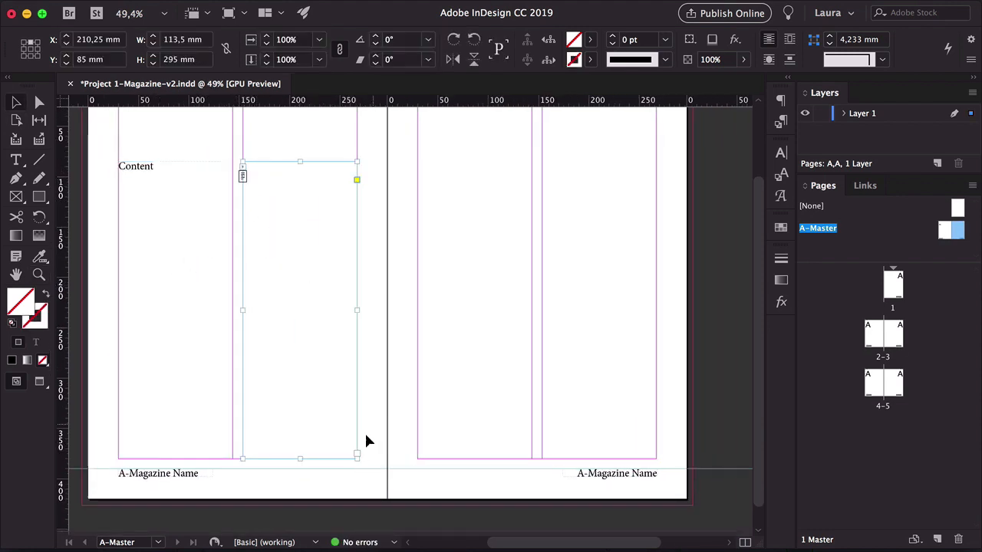
{"action": "left_click", "coordinate": [357, 453]}
{"action": "left_click_drag", "start_coordinate": [418, 162], "coordinate": [531, 458]}
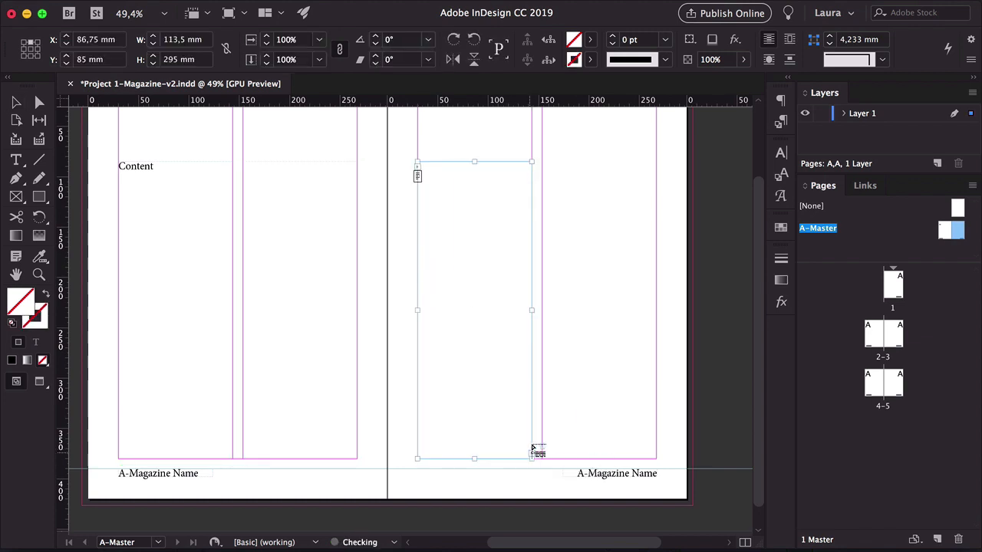
Thread the text on from the right page's first column into a new frame filling its second column
{"action": "left_click", "coordinate": [533, 452]}
{"action": "mouse_move", "coordinate": [543, 162]}
{"action": "left_mouse_down"}
{"action": "mouse_move", "coordinate": [664, 464]}
{"action": "mouse_move", "coordinate": [657, 459]}
{"action": "left_mouse_up"}
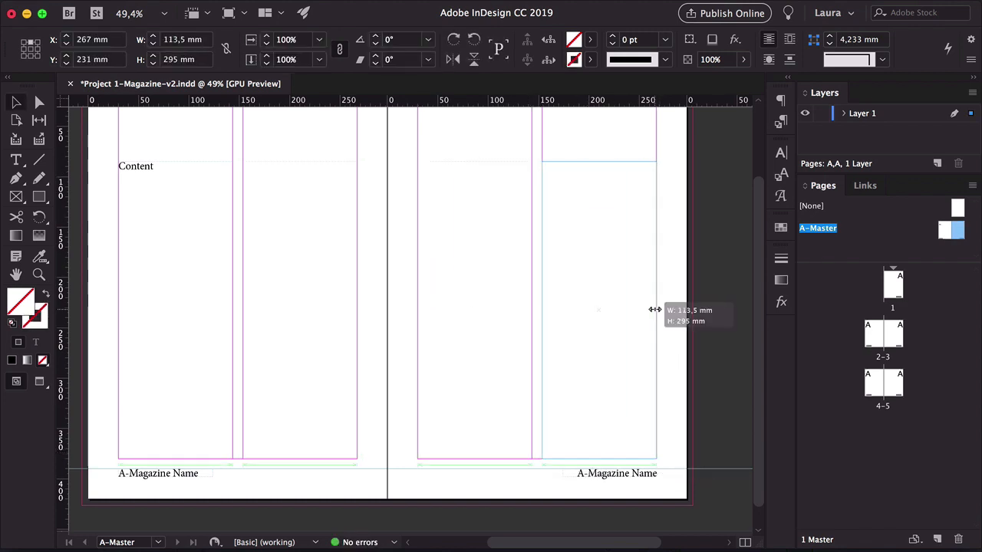
Delete the Content placeholder text from the threaded frames
{"action": "key", "text": "super+shift+a"}
{"action": "left_click_drag", "start_coordinate": [464, 241], "coordinate": [487, 241]}
{"action": "double_click", "coordinate": [181, 179]}
{"action": "key", "text": "super+a"}
{"action": "key", "text": "BackSpace"}
{"action": "key", "text": "Escape"}
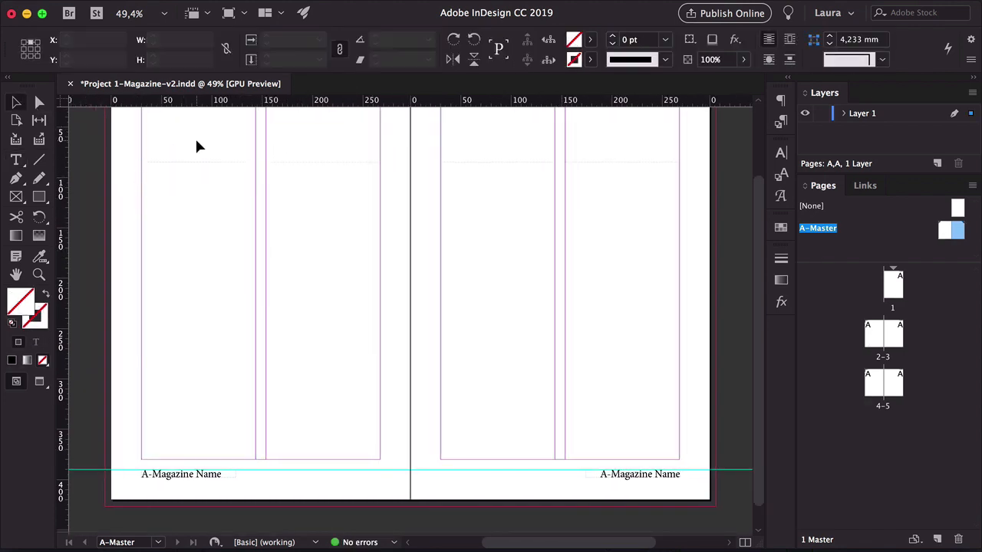
Select the master's threaded content frames and lower their top edges to the lower horizontal guide
{"action": "double_click", "coordinate": [898, 284]}
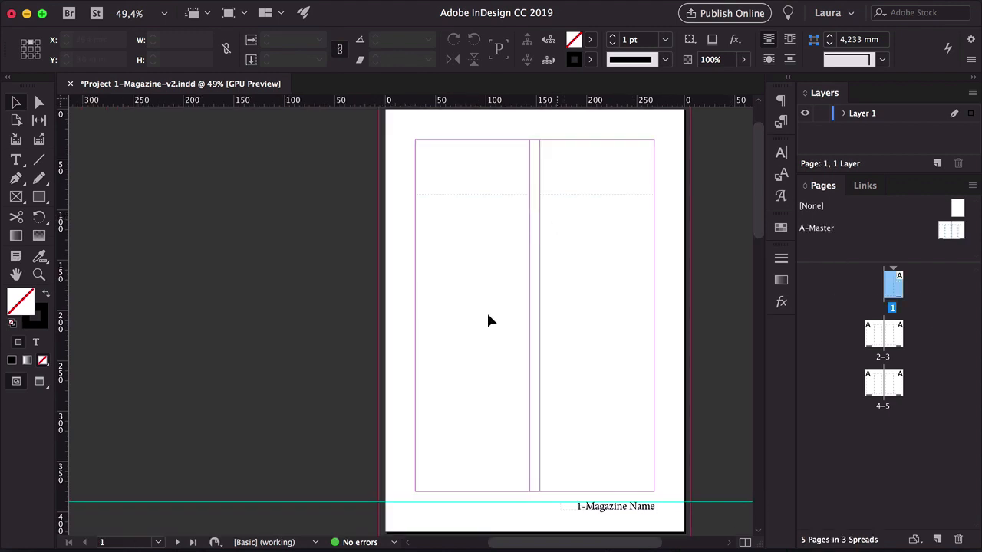
{"action": "scroll", "coordinate": [490, 320], "scroll_direction": "down", "scroll_amount": 10}
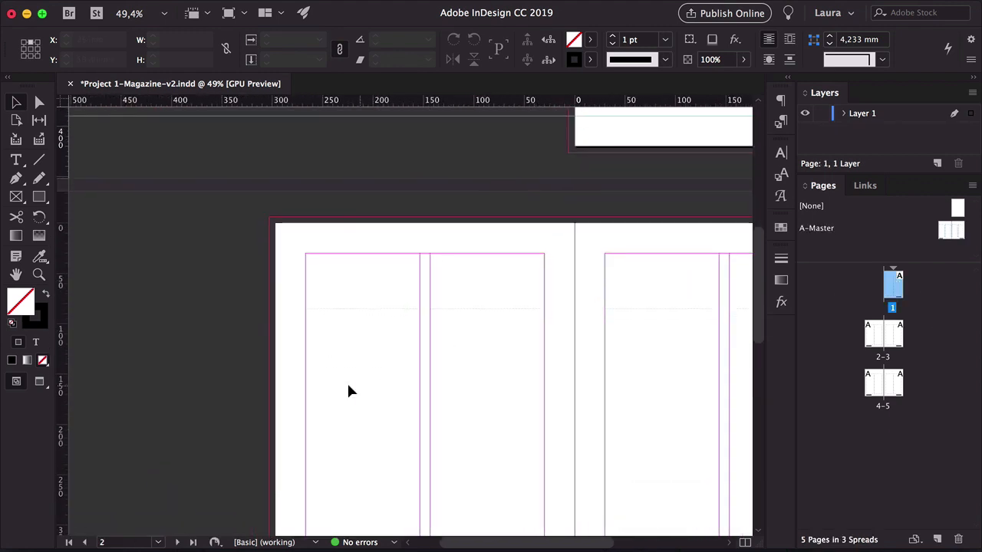
{"action": "double_click", "coordinate": [828, 229]}
{"action": "left_click_drag", "start_coordinate": [611, 228], "coordinate": [451, 288]}
{"action": "key", "text": "v"}
{"action": "left_click", "coordinate": [210, 207]}
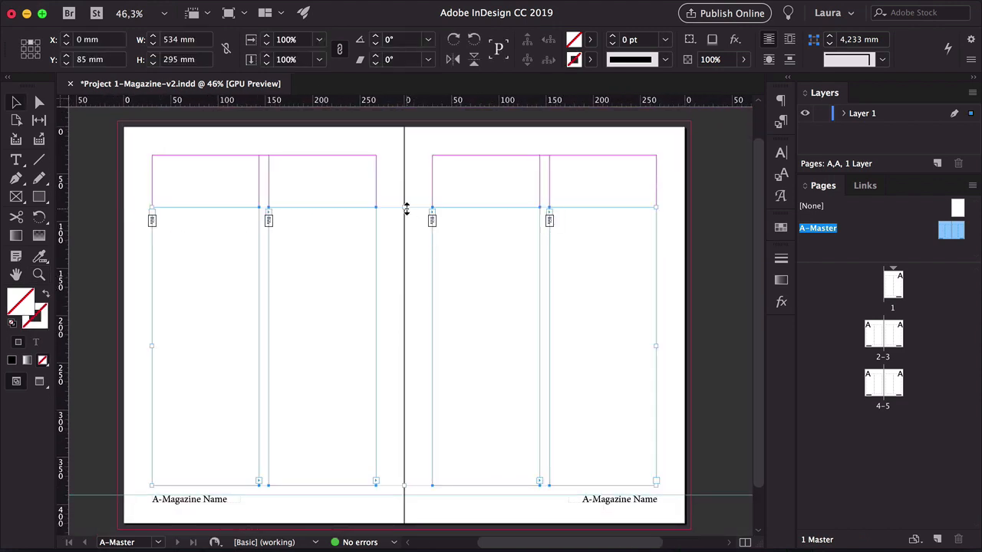
{"action": "left_click_drag", "start_coordinate": [405, 208], "coordinate": [405, 291]}
{"action": "left_click", "coordinate": [385, 237]}
Add a title text frame across the left master page's top area with 60 pt type, leaving it empty
{"action": "left_click", "coordinate": [17, 159]}
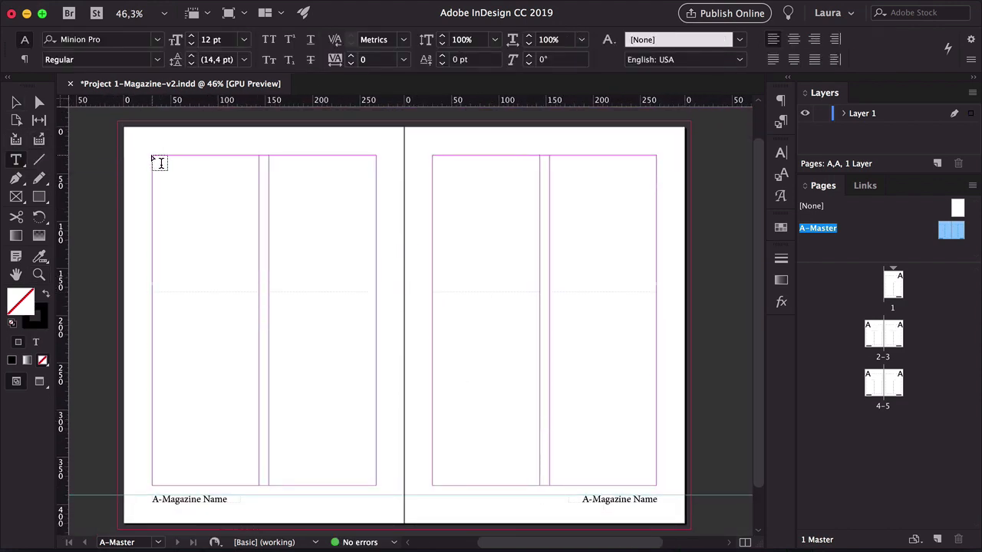
{"action": "left_click", "coordinate": [156, 158]}
{"action": "type", "text": "Title"}
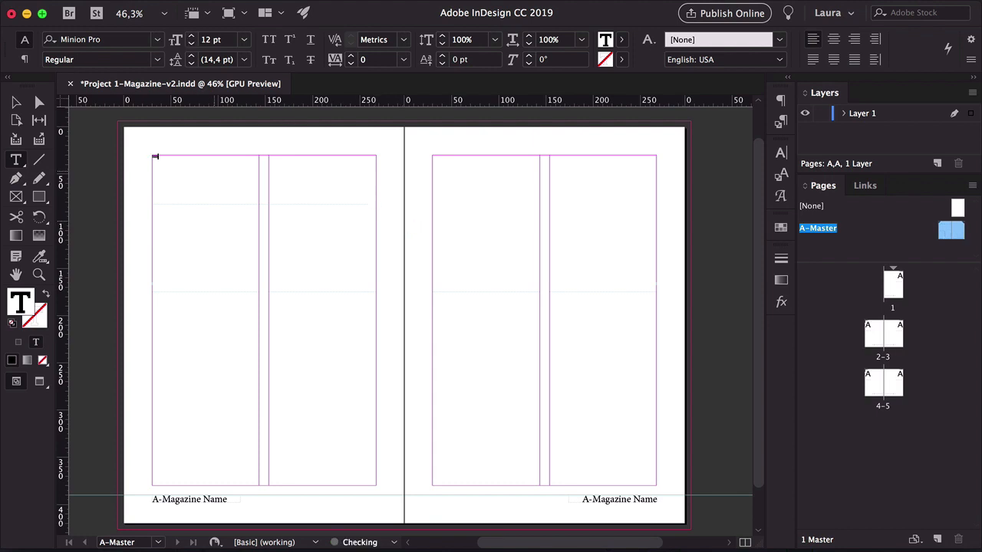
{"action": "key", "text": "super+a"}
{"action": "left_click", "coordinate": [244, 39]}
{"action": "left_click", "coordinate": [235, 242]}
{"action": "left_click", "coordinate": [244, 39]}
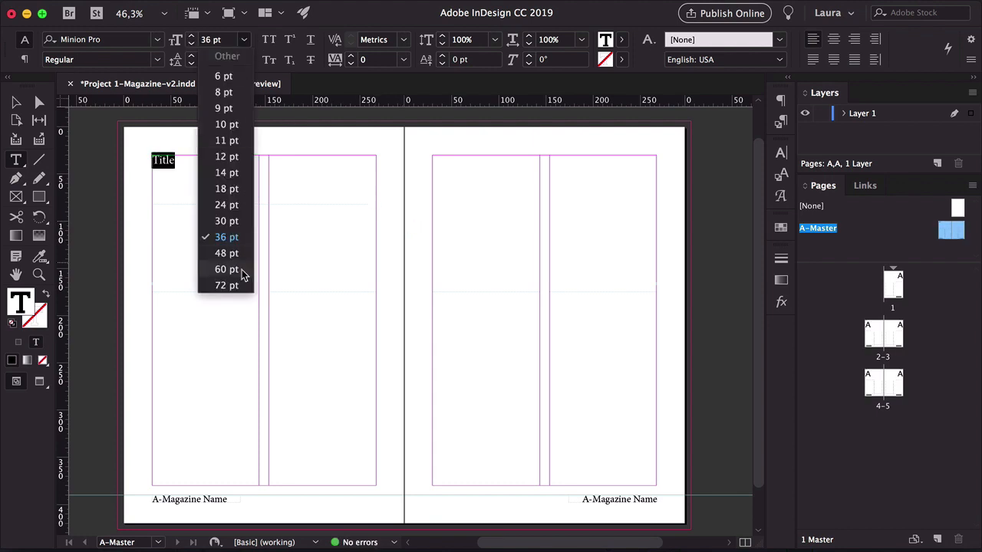
{"action": "left_click", "coordinate": [230, 269]}
{"action": "key", "text": "BackSpace"}
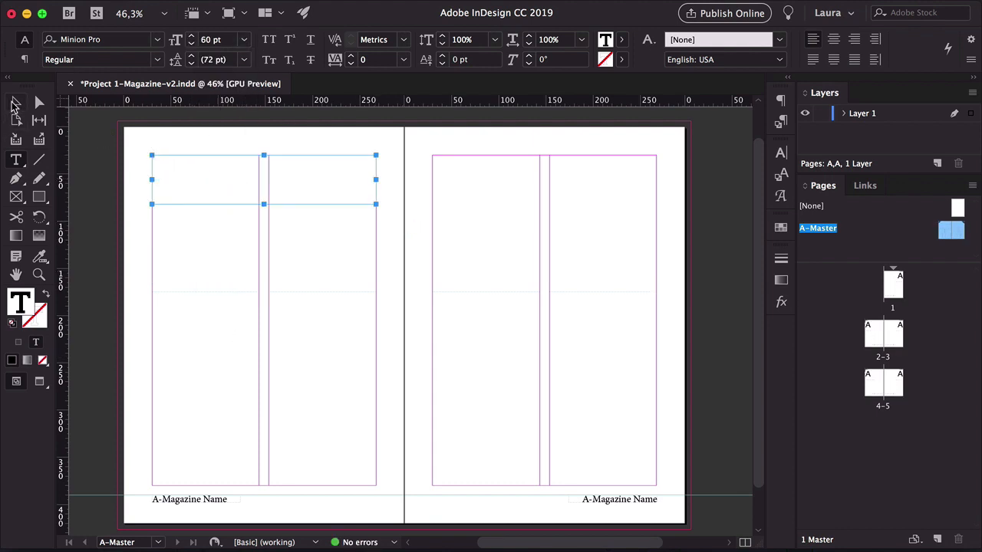
Rename Layer 1 as Text
{"action": "left_click", "coordinate": [16, 102]}
{"action": "left_click", "coordinate": [307, 340]}
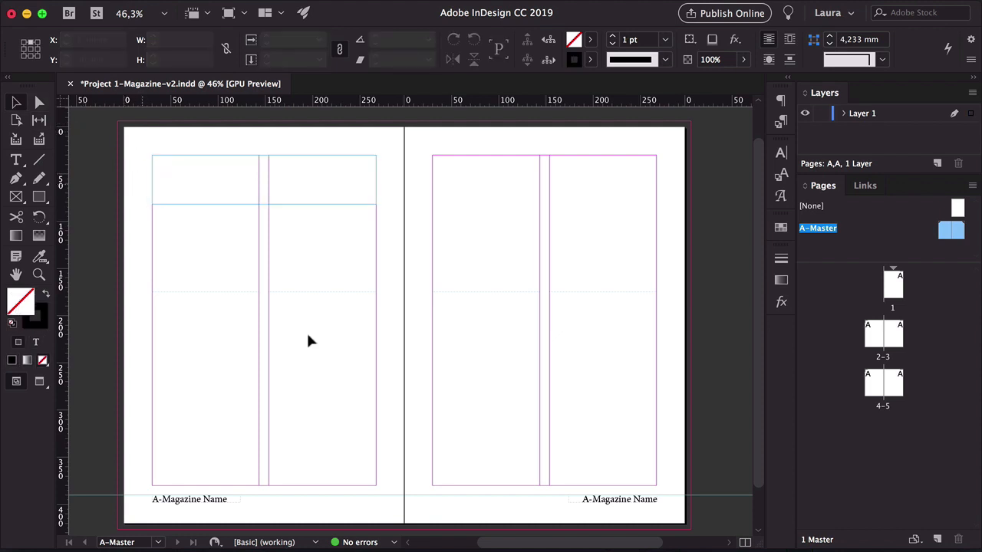
{"action": "double_click", "coordinate": [863, 114]}
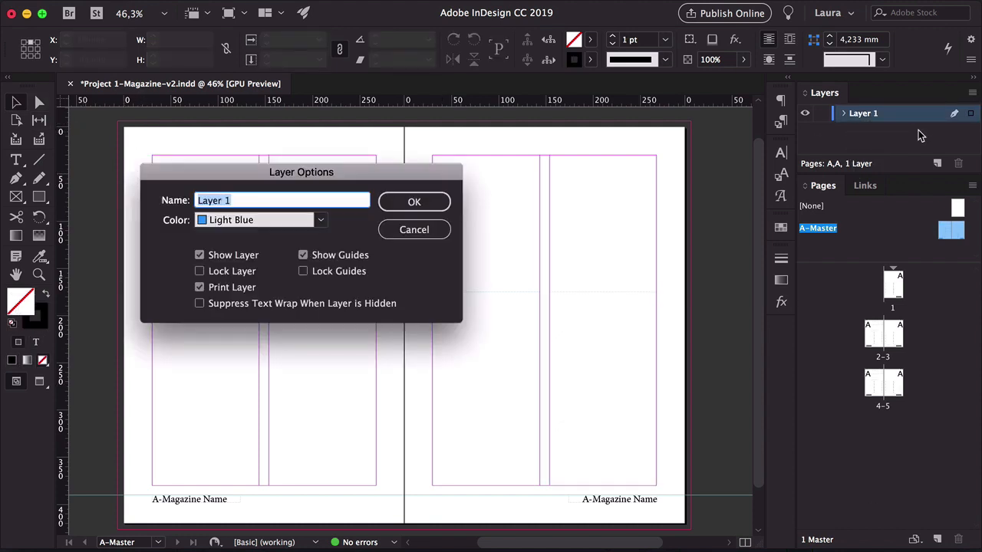
{"action": "type", "text": "Text"}
{"action": "key", "text": "Return"}
Create a new layer named Images
{"action": "left_click", "coordinate": [937, 163]}
{"action": "double_click", "coordinate": [943, 131]}
{"action": "type", "text": "Images"}
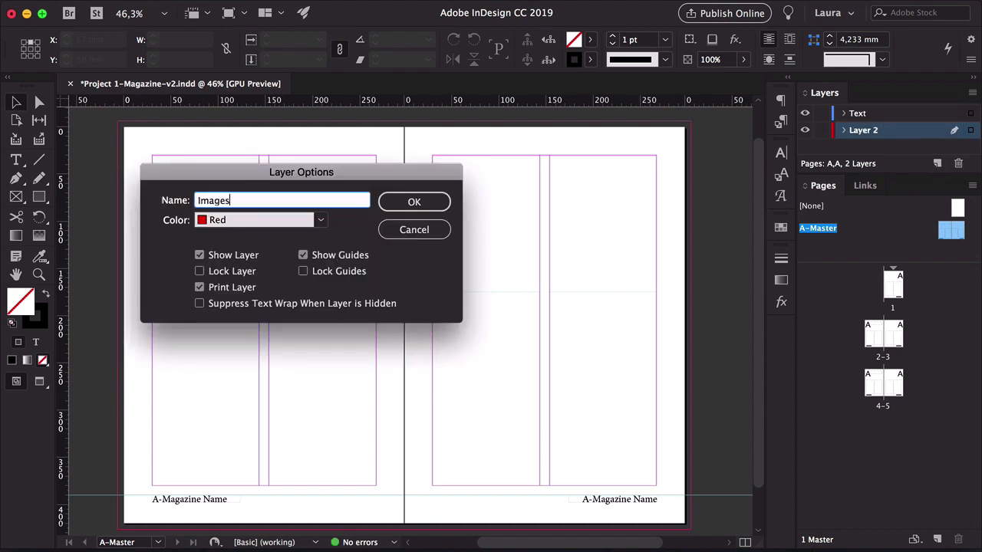
{"action": "key", "text": "Return"}
Add a third layer named Background at the bottom of the layer stack
{"action": "left_click_drag", "start_coordinate": [901, 174], "coordinate": [900, 192]}
{"action": "left_click", "coordinate": [936, 181]}
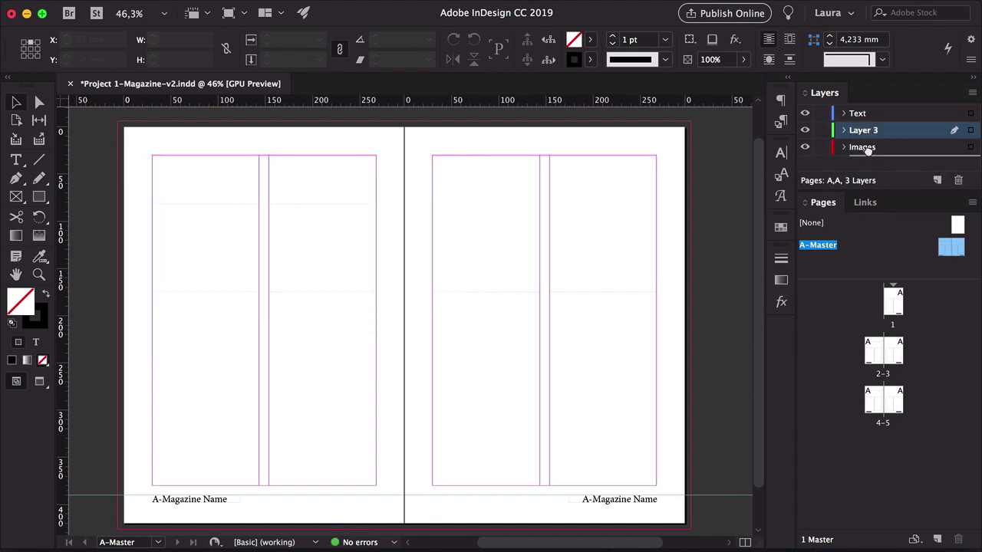
{"action": "double_click", "coordinate": [944, 148]}
{"action": "type", "text": "Background"}
{"action": "key", "text": "Return"}
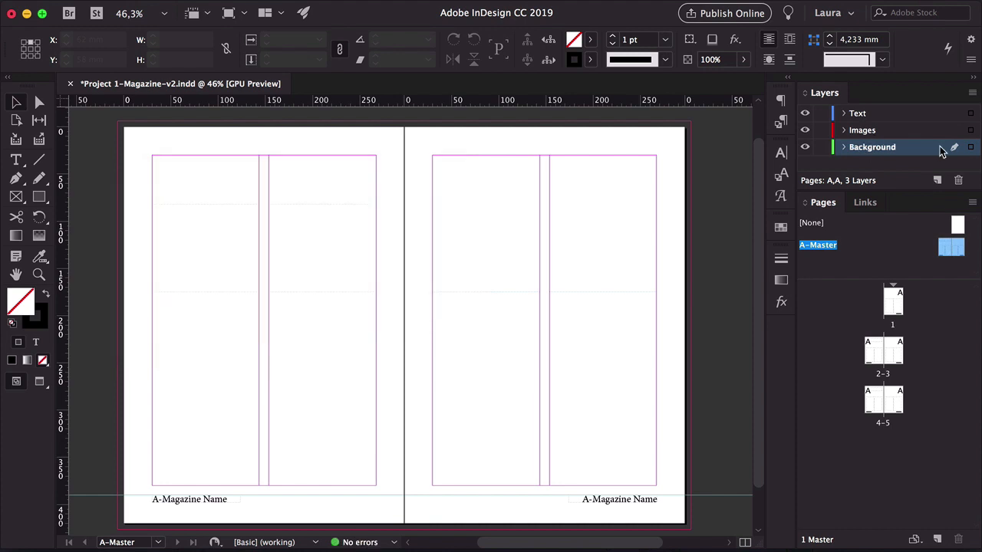
Toggle the Text layer's visibility off and back on
{"action": "left_click", "coordinate": [805, 116]}
{"action": "left_click", "coordinate": [806, 116]}
{"action": "left_click", "coordinate": [805, 116]}
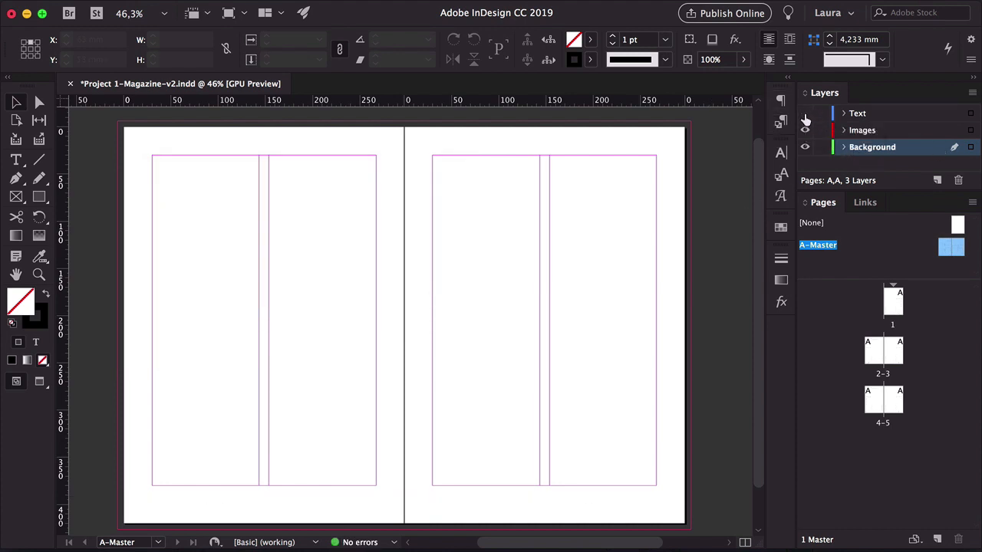
{"action": "left_click", "coordinate": [806, 116]}
On the Background layer, draw a rectangle over the right master page with no stroke and a C=100 M=0 Y=0 K=0 fill
{"action": "left_click", "coordinate": [39, 197]}
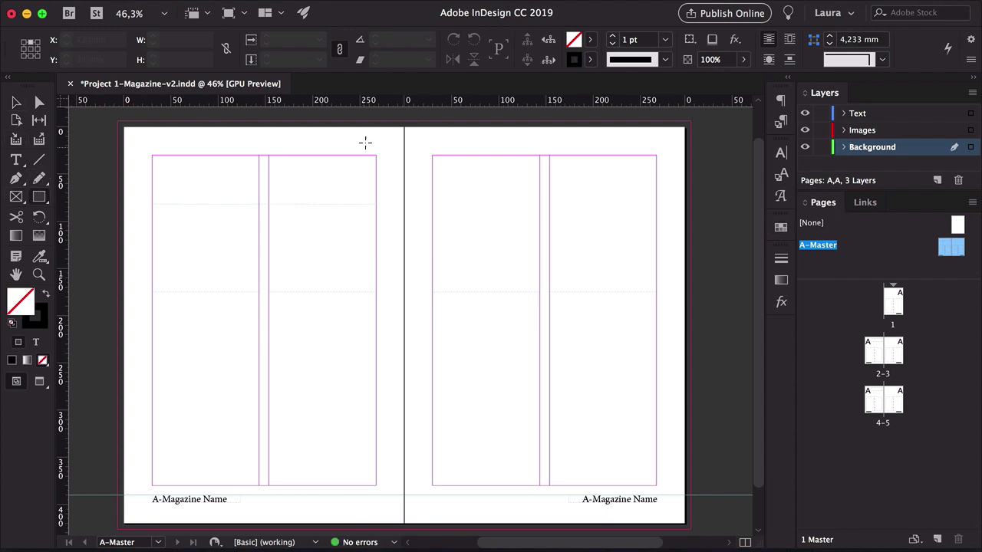
{"action": "left_click_drag", "start_coordinate": [403, 121], "coordinate": [690, 530]}
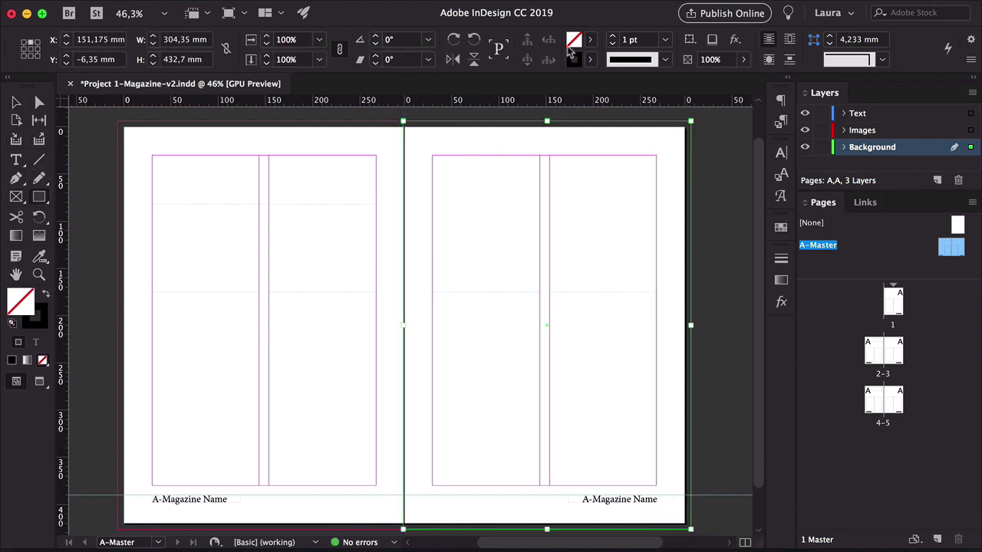
{"action": "left_click", "coordinate": [591, 59]}
{"action": "left_click", "coordinate": [500, 108]}
{"action": "left_click", "coordinate": [593, 39]}
{"action": "left_click", "coordinate": [483, 154]}
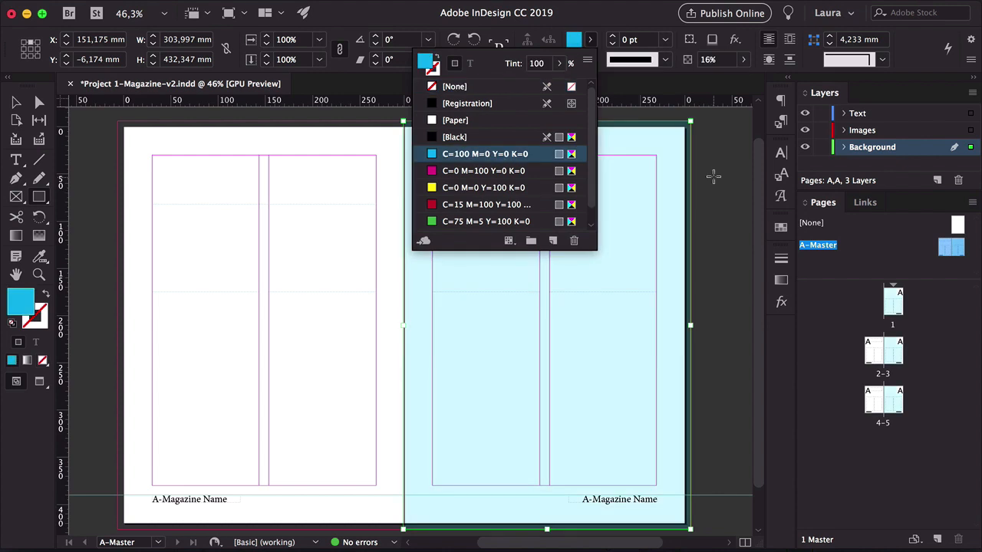
{"action": "left_click", "coordinate": [721, 205]}
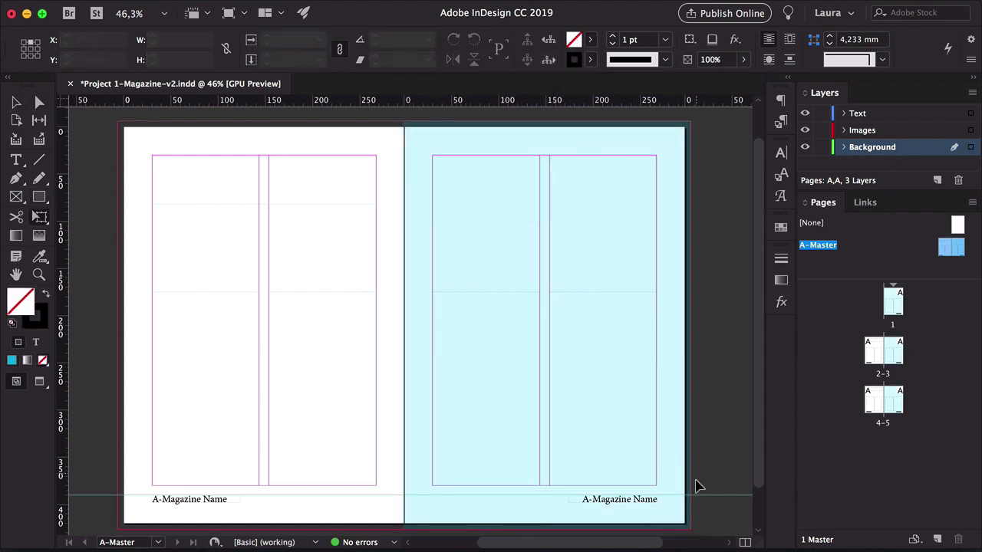
Preview spread 2–3 and zoom in on the master's spine to inspect the background rectangle
{"action": "key", "text": "w"}
{"action": "double_click", "coordinate": [893, 350]}
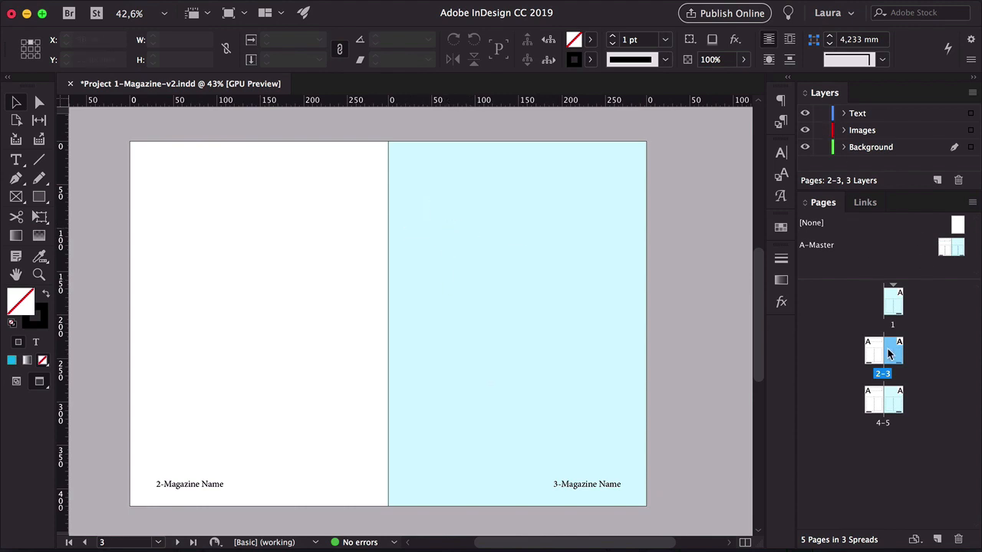
{"action": "double_click", "coordinate": [816, 246]}
{"action": "left_click_drag", "start_coordinate": [383, 165], "coordinate": [459, 331]}
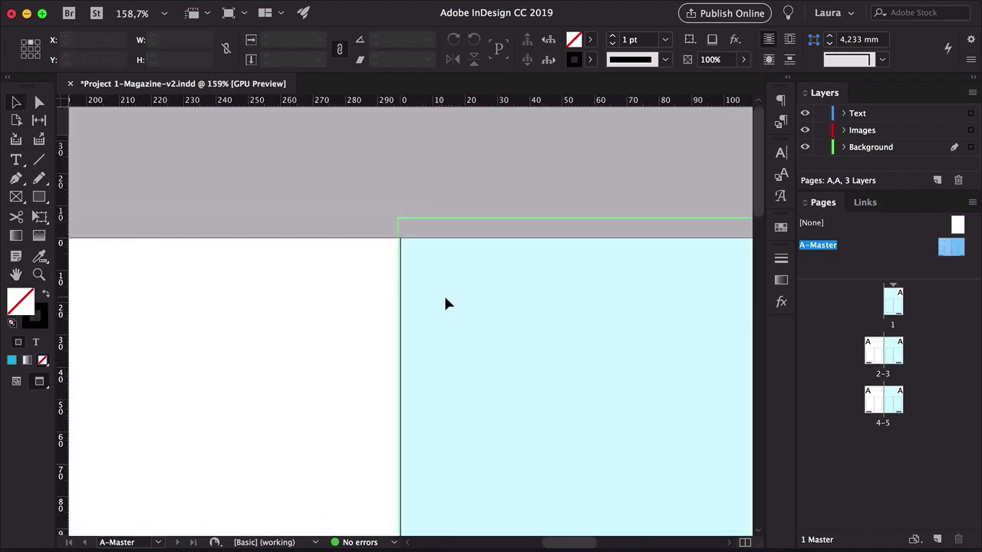
{"action": "left_click_drag", "start_coordinate": [444, 296], "coordinate": [445, 297]}
{"action": "key", "text": "super+shift+a"}
{"action": "key", "text": "w"}
{"action": "key", "text": "z"}
{"action": "left_click_drag", "start_coordinate": [515, 268], "coordinate": [414, 280]}
{"action": "left_click_drag", "start_coordinate": [530, 316], "coordinate": [480, 309]}
{"action": "key", "text": "v"}
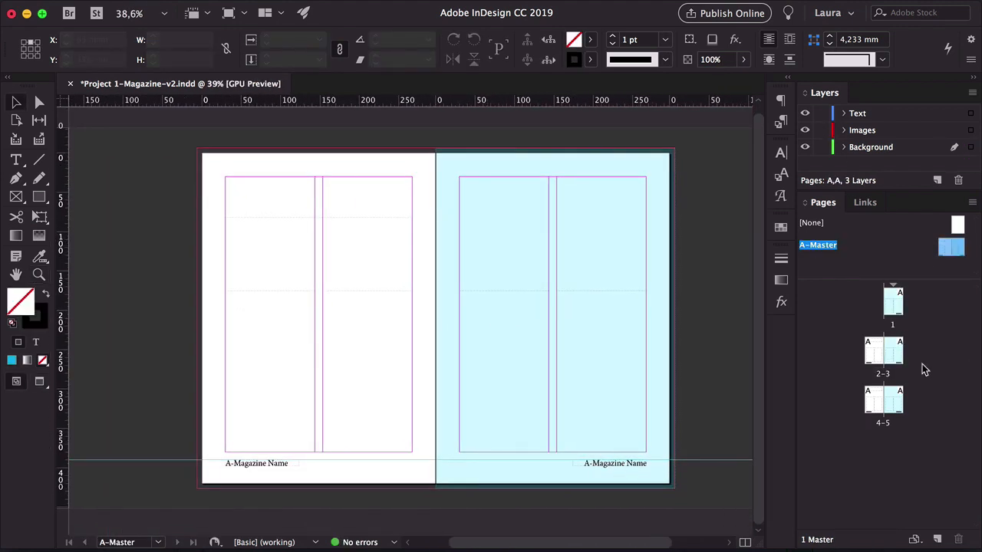
Preview pages 1 and 2–3 and toggle the Background layer's visibility
{"action": "double_click", "coordinate": [893, 302]}
{"action": "key", "text": "w"}
{"action": "double_click", "coordinate": [896, 350]}
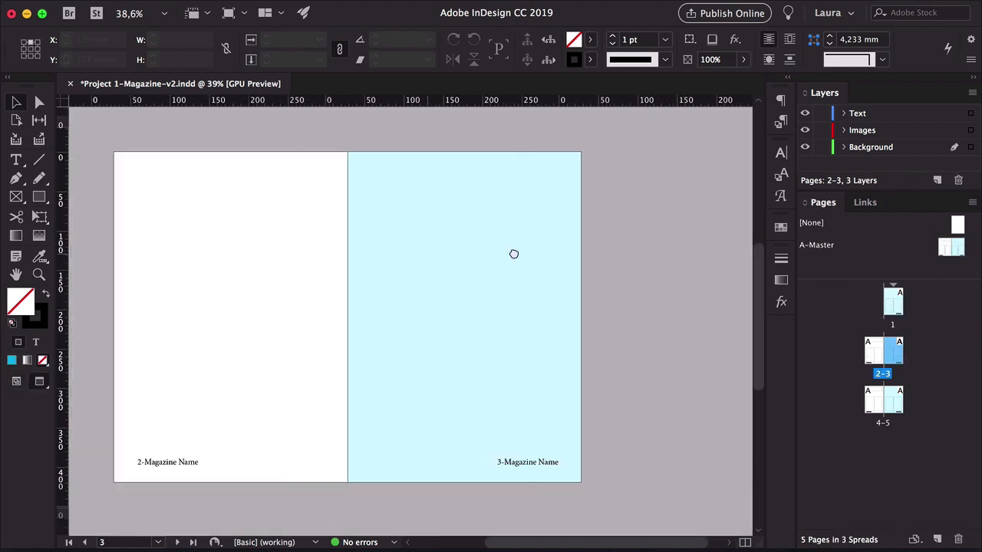
{"action": "key", "text": "w"}
{"action": "left_click", "coordinate": [805, 148]}
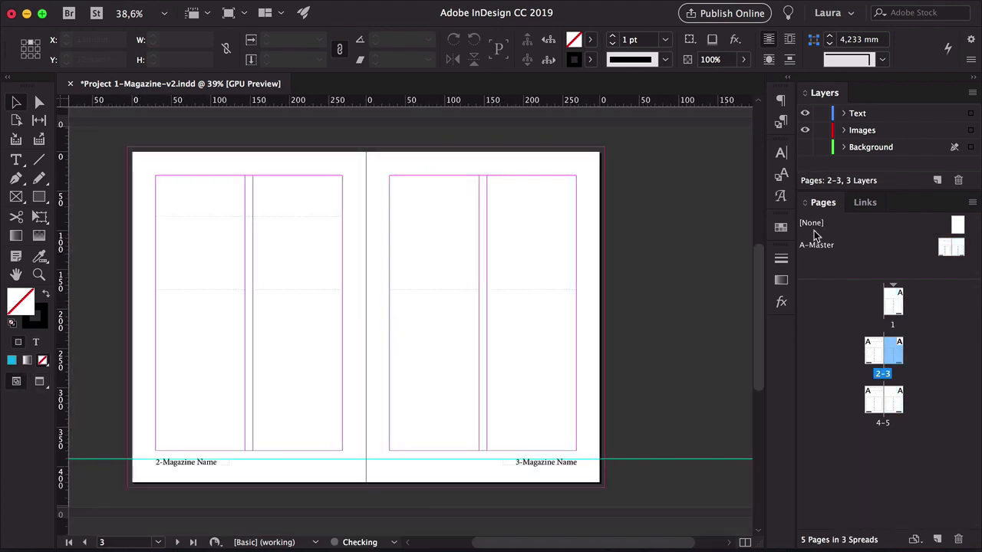
{"action": "left_click", "coordinate": [805, 147]}
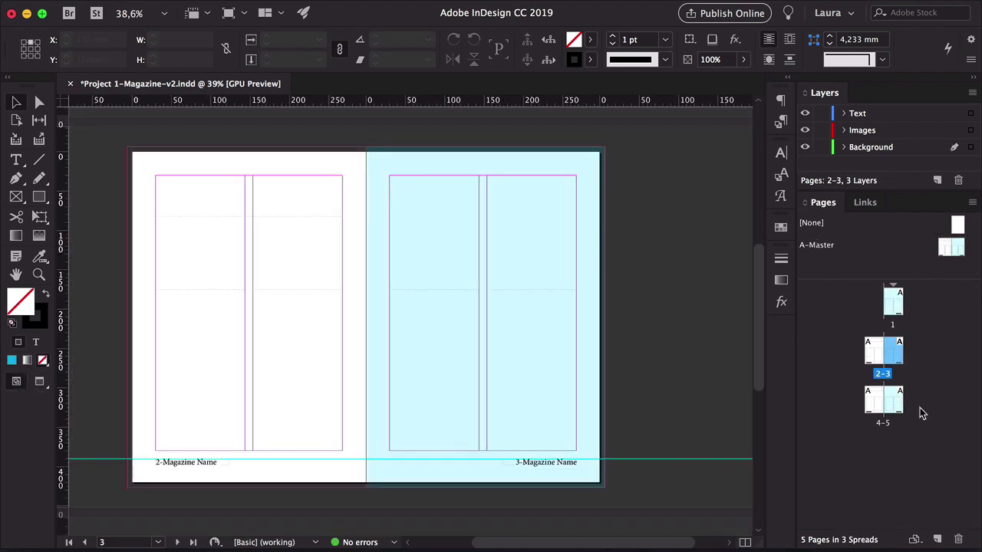
Delete the cyan background rectangle from the master spread
{"action": "double_click", "coordinate": [827, 246]}
{"action": "left_click", "coordinate": [557, 189]}
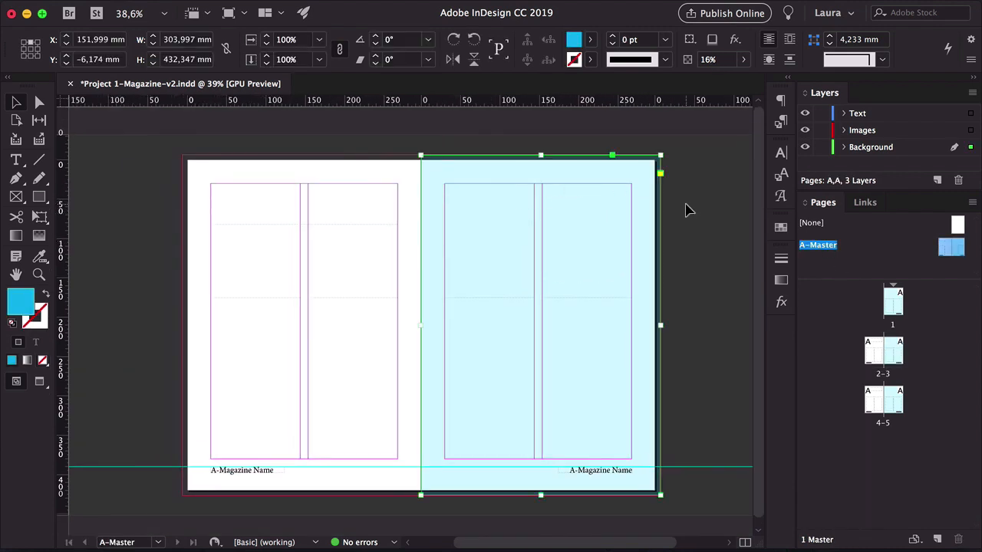
{"action": "key", "text": "Delete"}
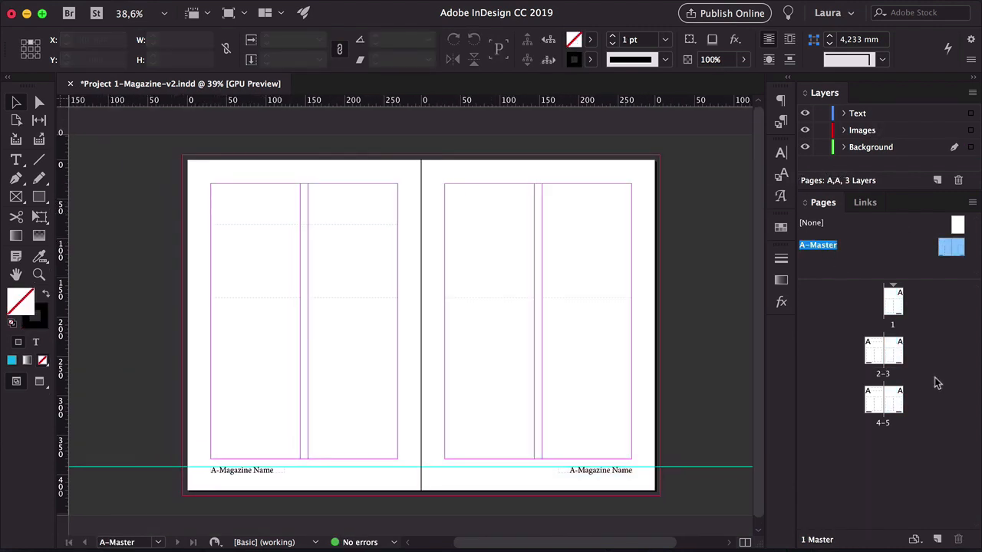
Open spread 2–3 and toggle preview mode on and off
{"action": "left_click", "coordinate": [889, 366]}
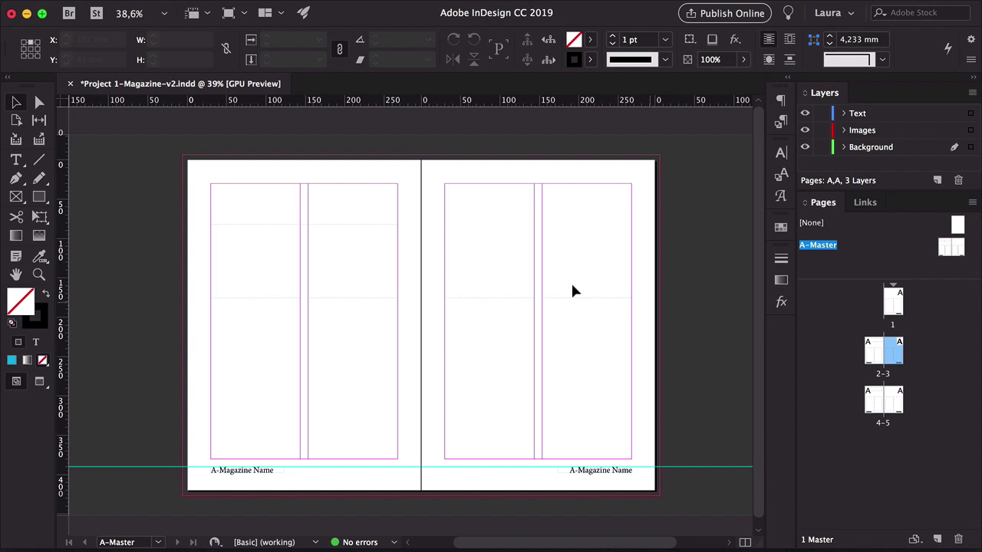
{"action": "double_click", "coordinate": [882, 359]}
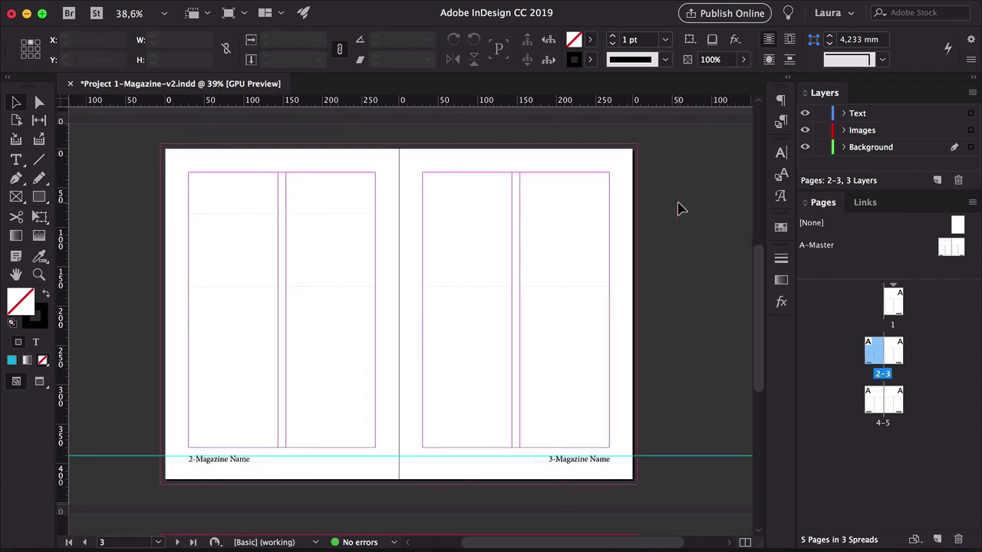
{"action": "key", "text": "w"}
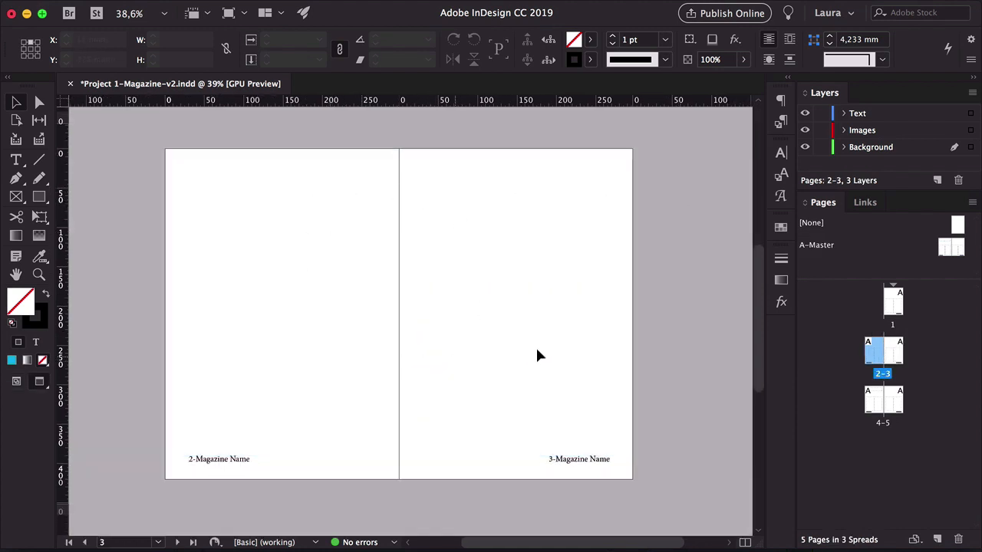
{"action": "key", "text": "w"}
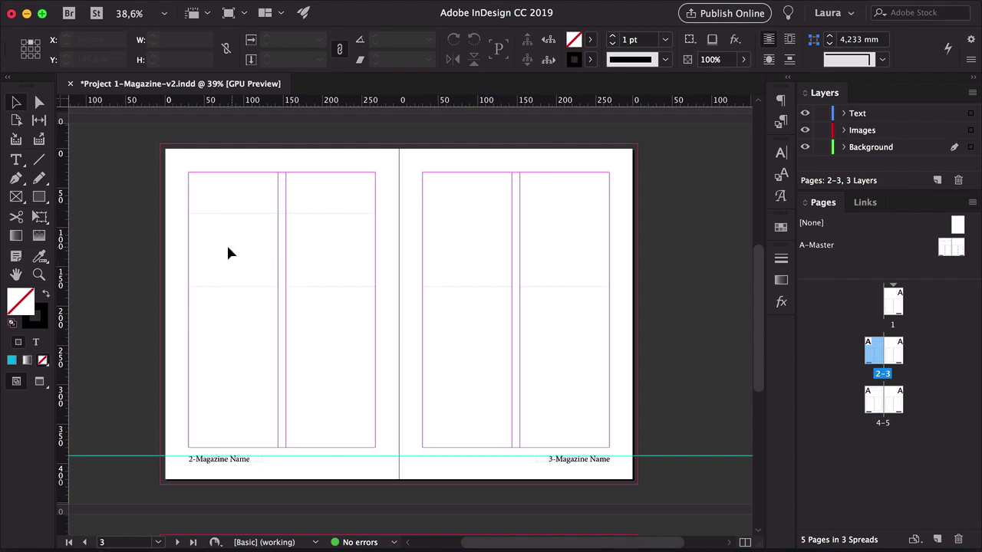
Override the title frame on page 2 and enter Title one
{"action": "left_click", "coordinate": [262, 201], "text": "shift+super"}
{"action": "double_click", "coordinate": [296, 191]}
{"action": "type", "text": "asdwasd"}
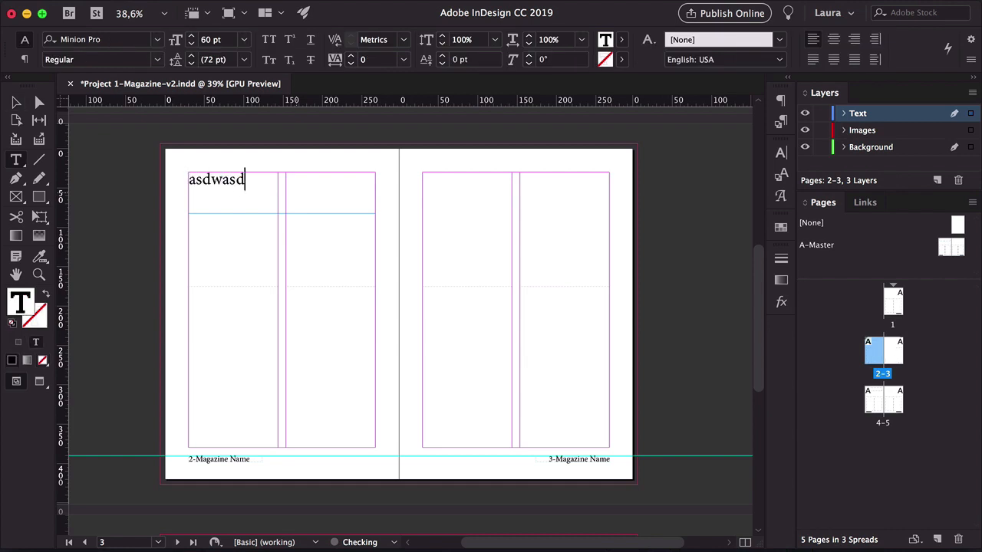
{"action": "key", "text": "super+a"}
{"action": "type", "text": "Title one"}
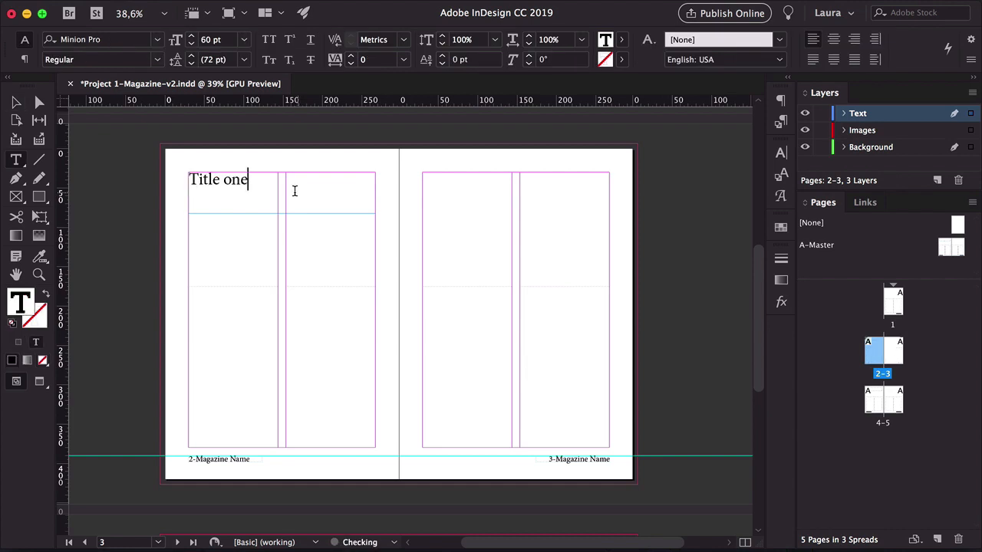
{"action": "key", "text": "Escape"}
Override the body text frames on spread 2–3 and fill them with placeholder text
{"action": "left_click", "coordinate": [116, 285]}
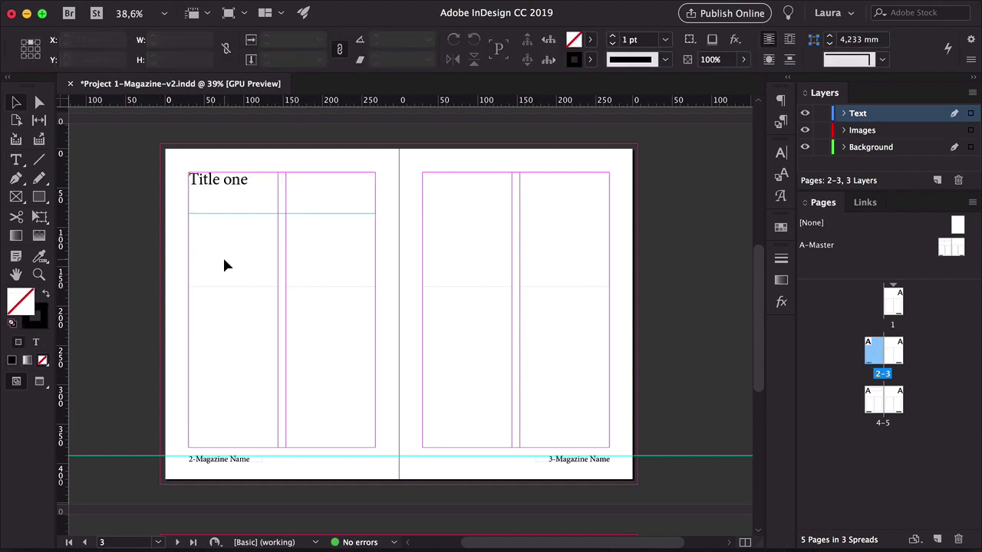
{"action": "left_click_drag", "start_coordinate": [577, 267], "coordinate": [226, 313]}
{"action": "double_click", "coordinate": [220, 309]}
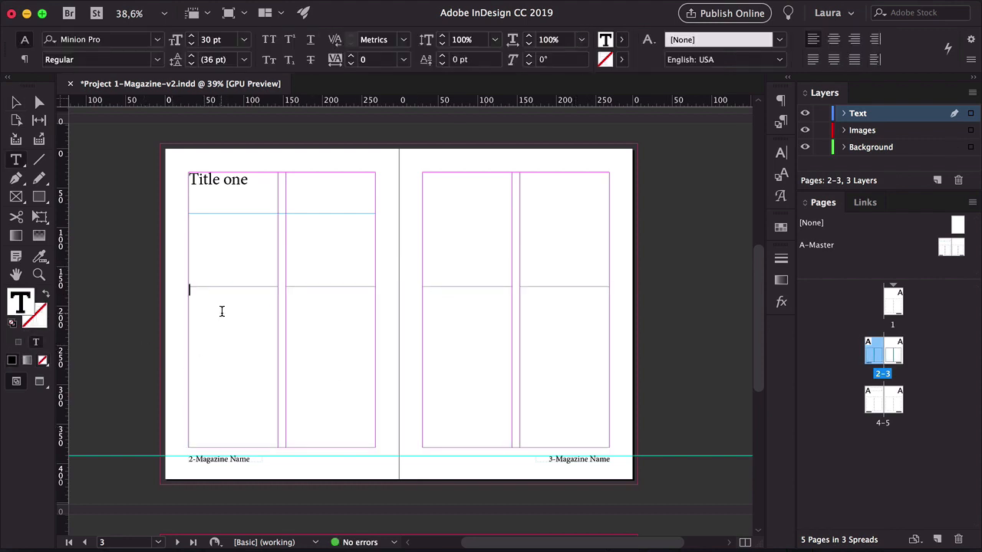
{"action": "right_click", "coordinate": [221, 314]}
{"action": "left_click", "coordinate": [227, 403]}
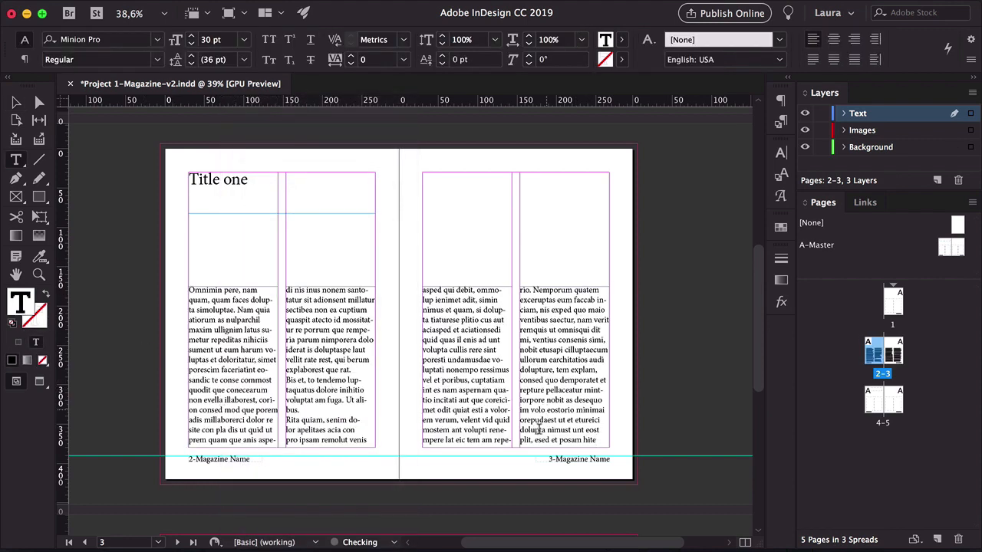
Toggle preview mode on and off to check the filled spread 2–3
{"action": "left_click", "coordinate": [16, 102]}
{"action": "left_click", "coordinate": [144, 231]}
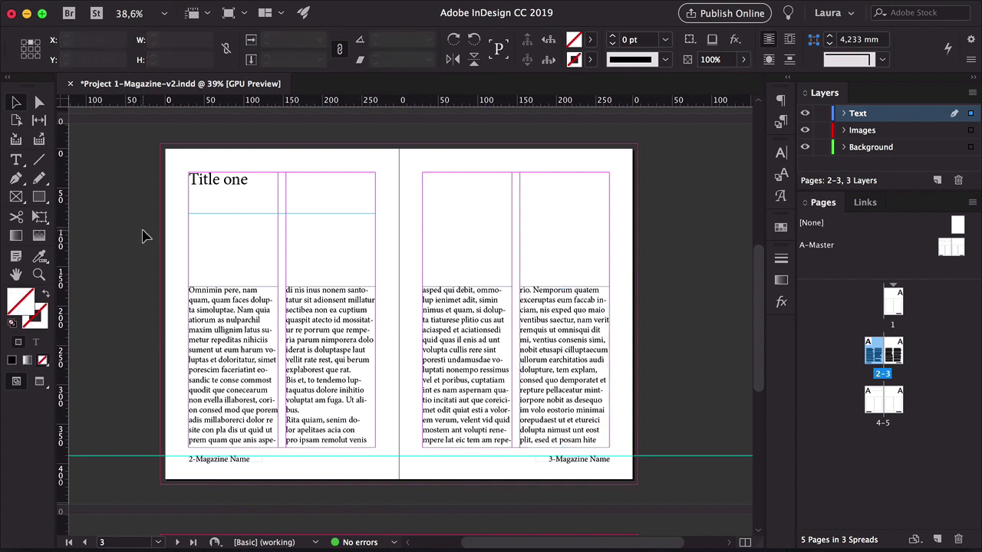
{"action": "key", "text": "w"}
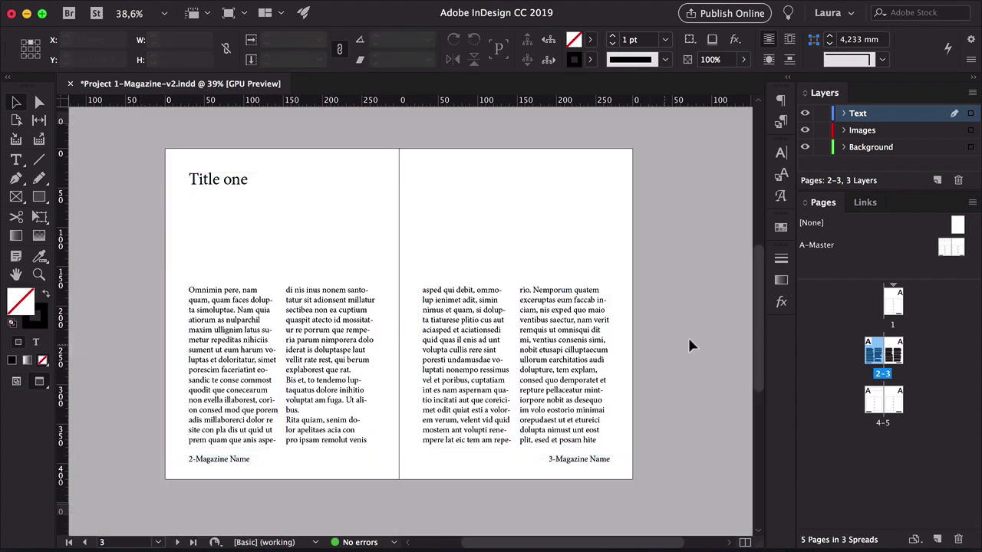
{"action": "key", "text": "w"}
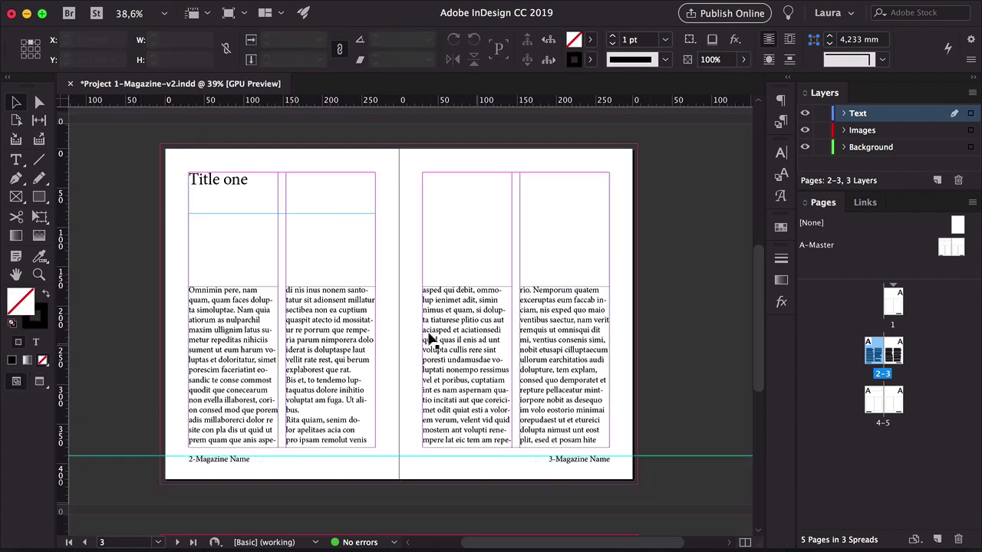
{"action": "key", "text": "w"}
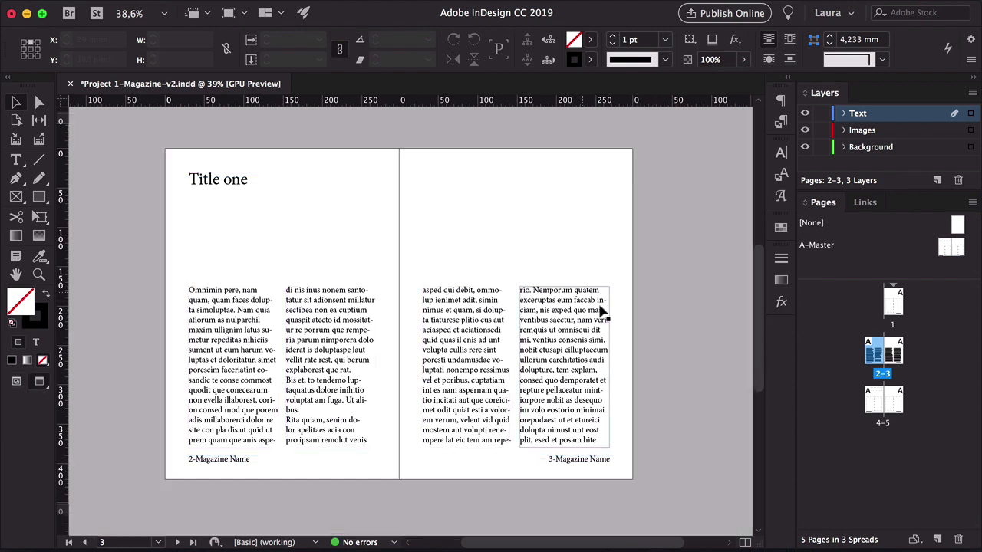
Open spread 4–5 and override the page number frame on page 4
{"action": "double_click", "coordinate": [869, 397]}
{"action": "key", "text": "w"}
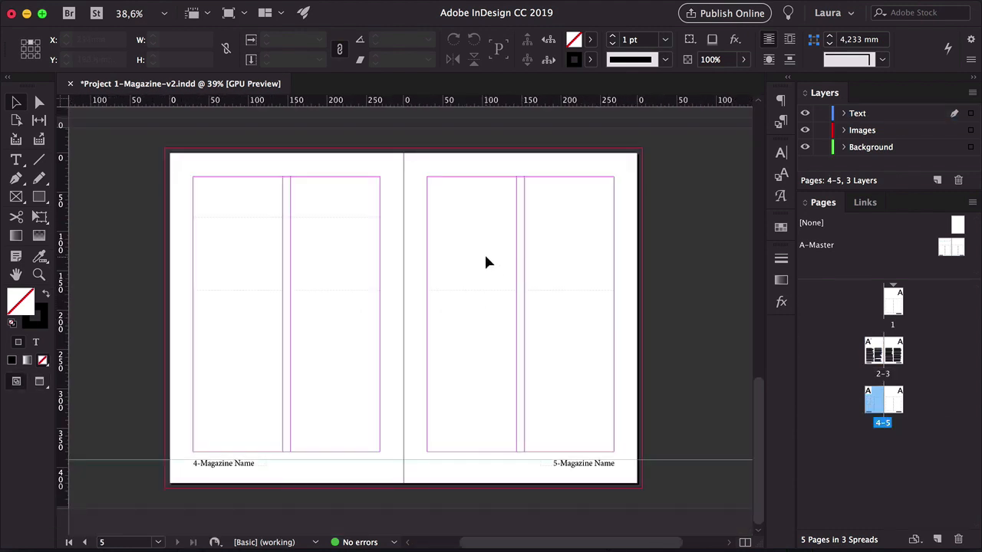
{"action": "left_click", "coordinate": [560, 301]}
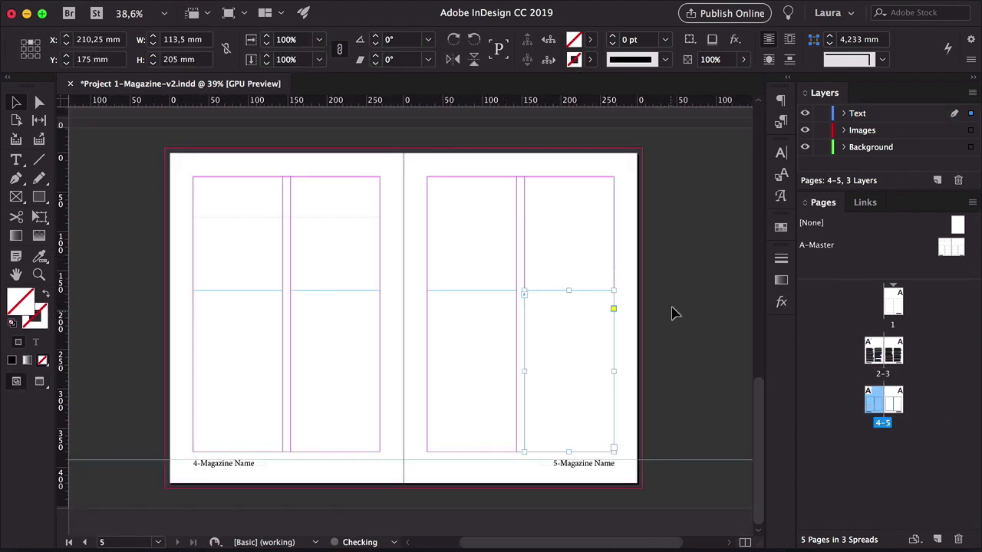
{"action": "left_click", "coordinate": [478, 307]}
{"action": "left_click", "coordinate": [327, 308]}
{"action": "left_click", "coordinate": [527, 262]}
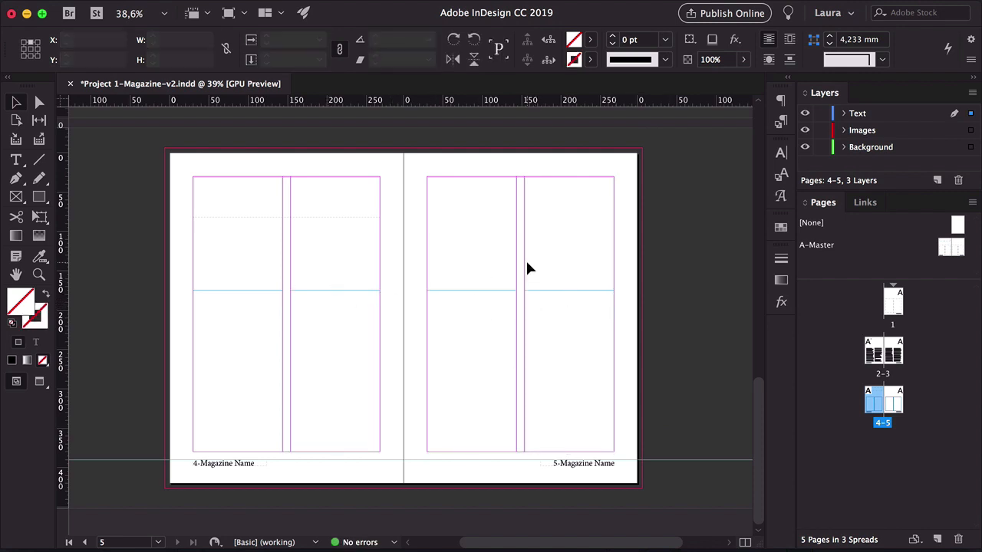
{"action": "left_click_drag", "start_coordinate": [209, 232], "coordinate": [392, 203]}
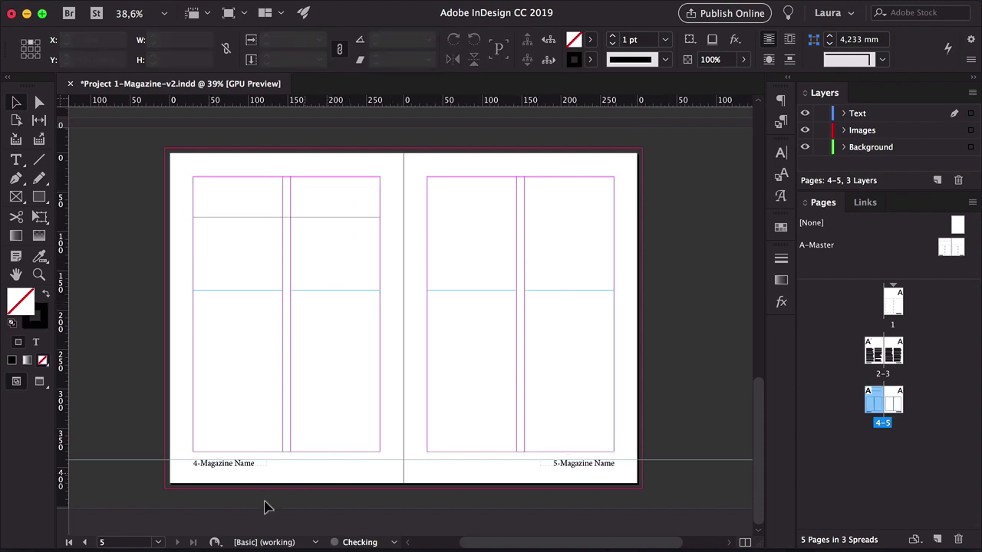
{"action": "left_click", "coordinate": [258, 467]}
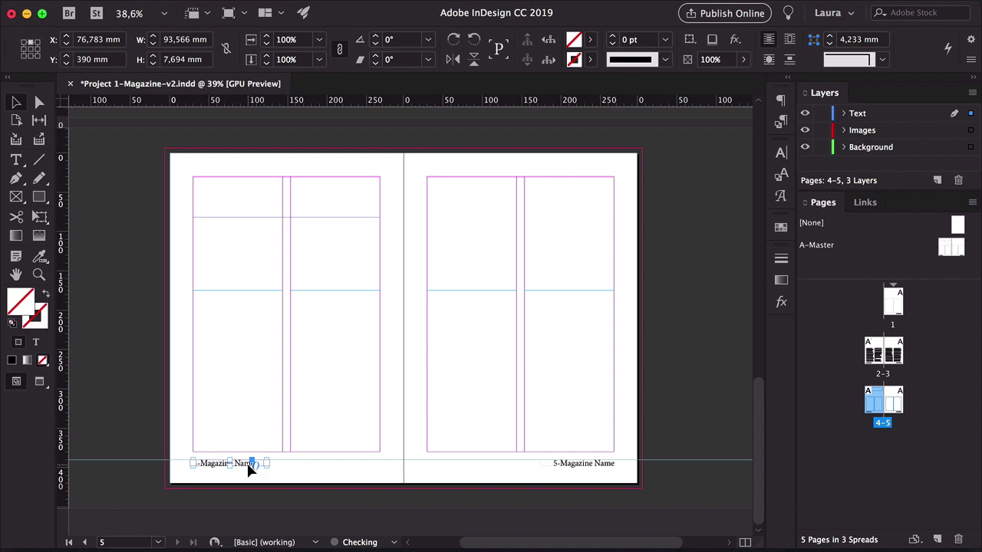
Draw a black-filled rectangle covering page 4 on the Background layer
{"action": "left_click", "coordinate": [898, 152]}
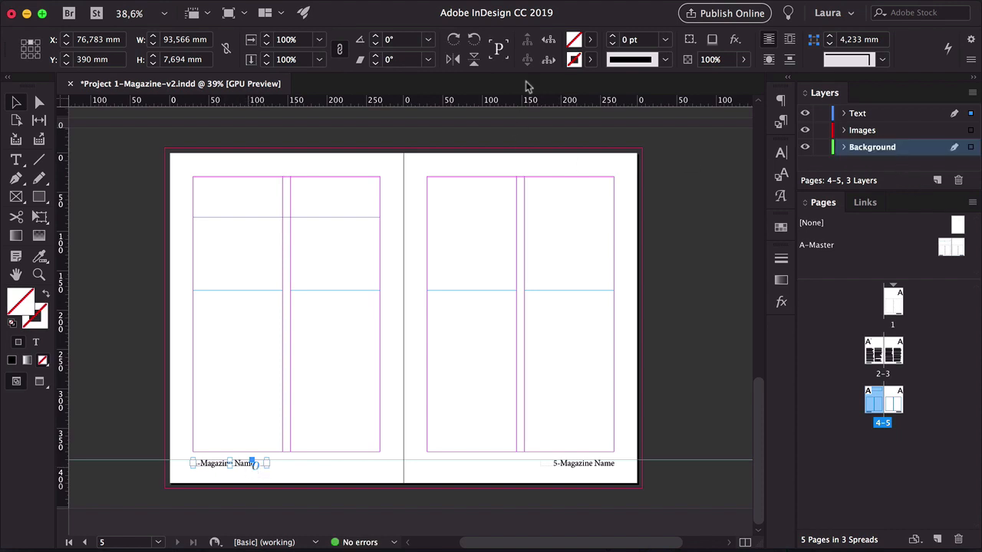
{"action": "key", "text": "m"}
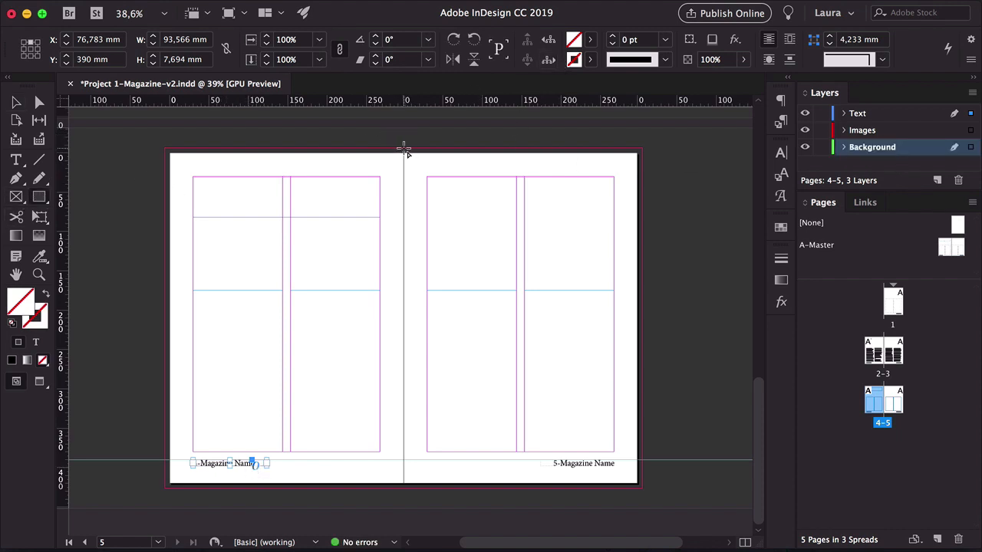
{"action": "mouse_move", "coordinate": [404, 149]}
{"action": "left_mouse_down"}
{"action": "mouse_move", "coordinate": [154, 468]}
{"action": "mouse_move", "coordinate": [164, 488]}
{"action": "left_mouse_up"}
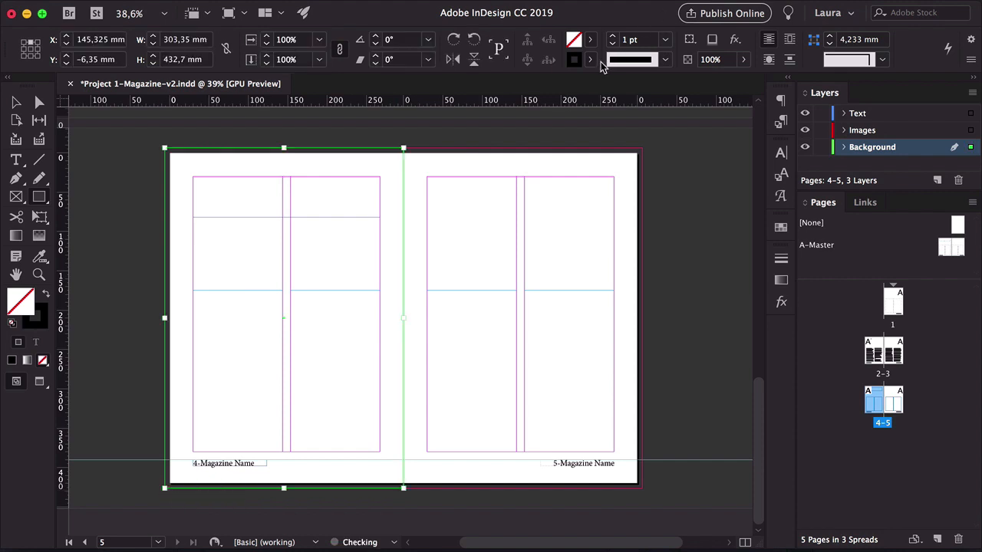
{"action": "left_click", "coordinate": [45, 294]}
{"action": "key", "text": "v"}
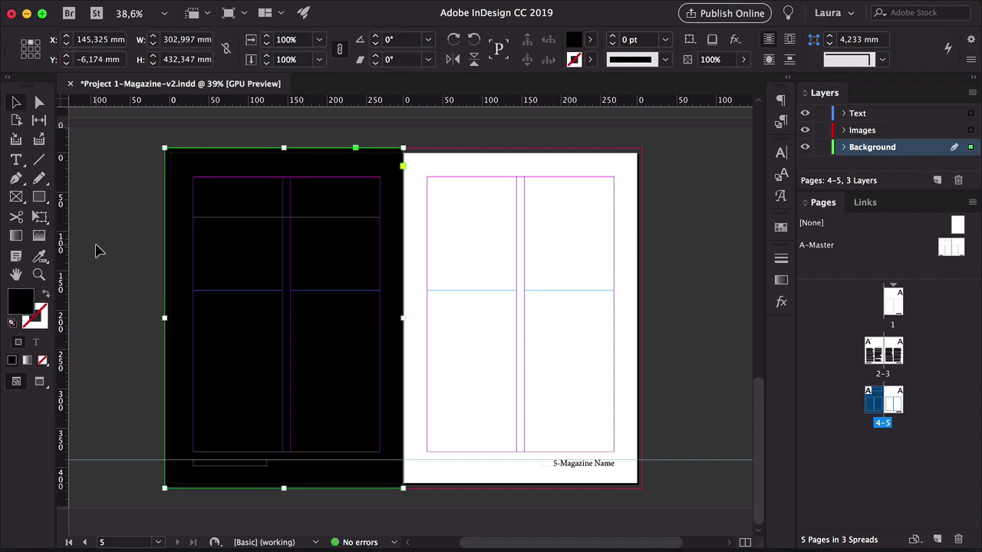
{"action": "left_click", "coordinate": [97, 251]}
Lock the Background layer, make the Text layer active and switch to preview mode
{"action": "left_click", "coordinate": [822, 146]}
{"action": "left_click", "coordinate": [858, 113]}
{"action": "key", "text": "w"}
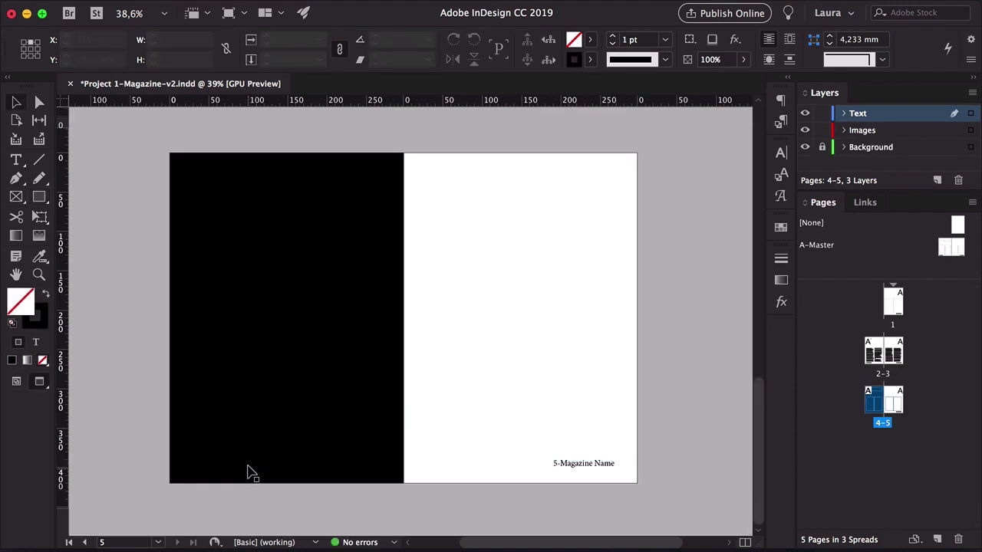
Colour the page 4 page number text Paper white
{"action": "left_click", "coordinate": [253, 464]}
{"action": "key", "text": "j"}
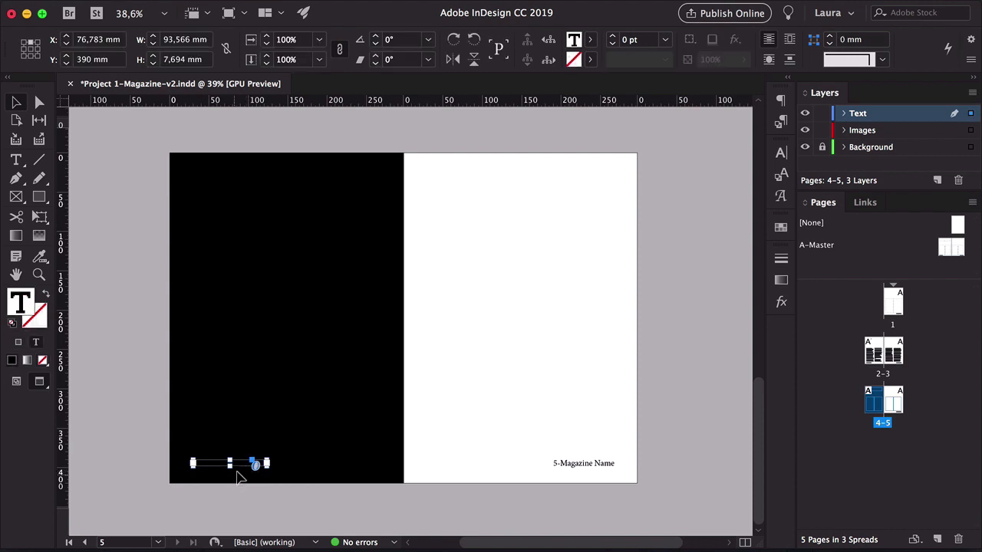
{"action": "left_click", "coordinate": [590, 39]}
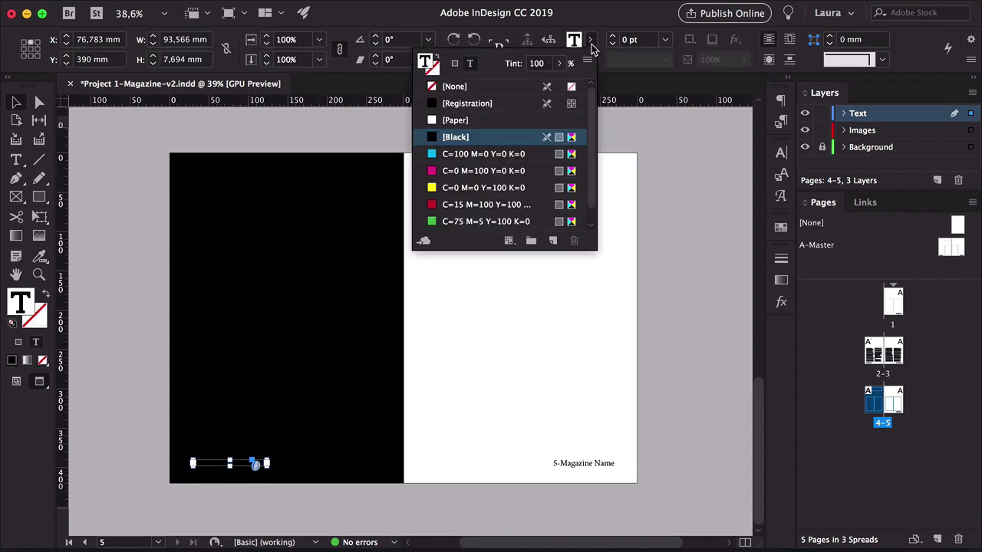
{"action": "left_click", "coordinate": [455, 119]}
{"action": "left_click", "coordinate": [673, 293]}
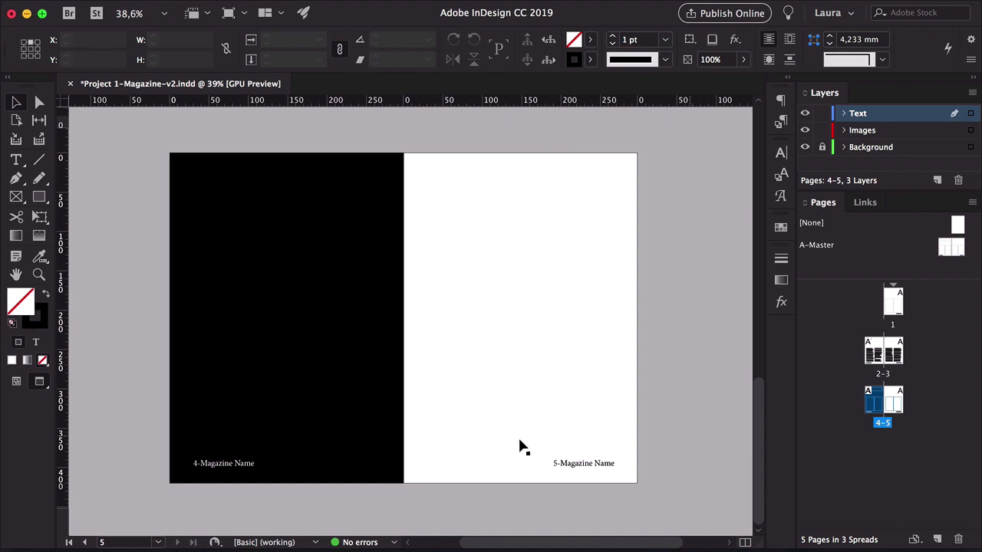
Override the body text frames on page 4 and fill them with placeholder text
{"action": "left_click", "coordinate": [249, 464]}
{"action": "left_click", "coordinate": [657, 390]}
{"action": "double_click", "coordinate": [222, 310]}
{"action": "right_click", "coordinate": [222, 309]}
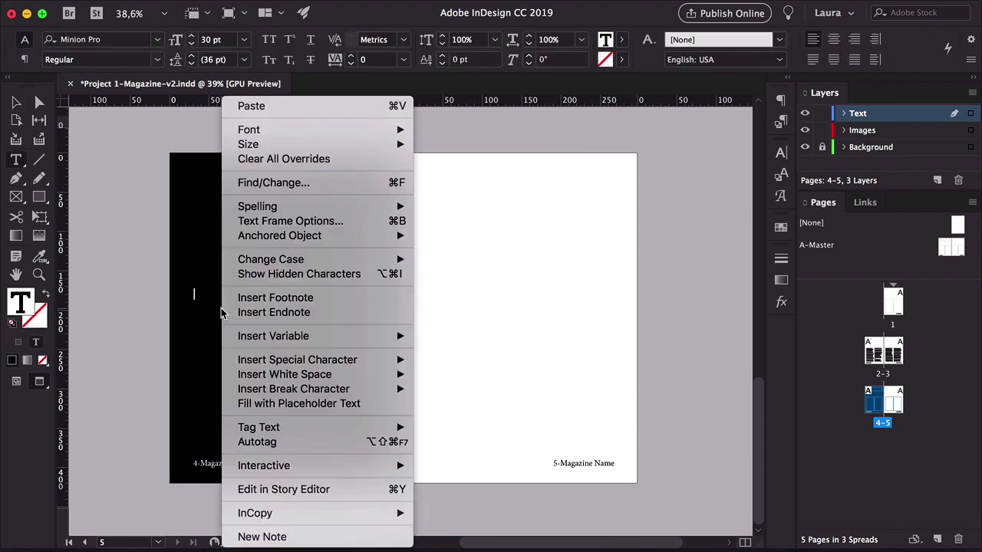
{"action": "left_click", "coordinate": [297, 404]}
Set all the body text on page 4 to Paper colour
{"action": "left_click", "coordinate": [16, 102]}
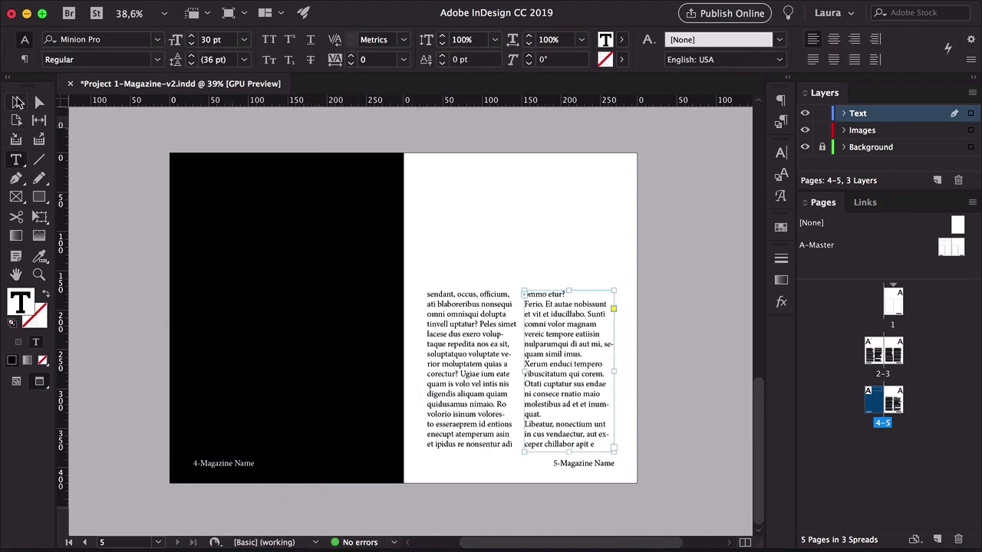
{"action": "left_click_drag", "start_coordinate": [115, 286], "coordinate": [350, 344]}
{"action": "double_click", "coordinate": [351, 346]}
{"action": "key", "text": "ctrl+a"}
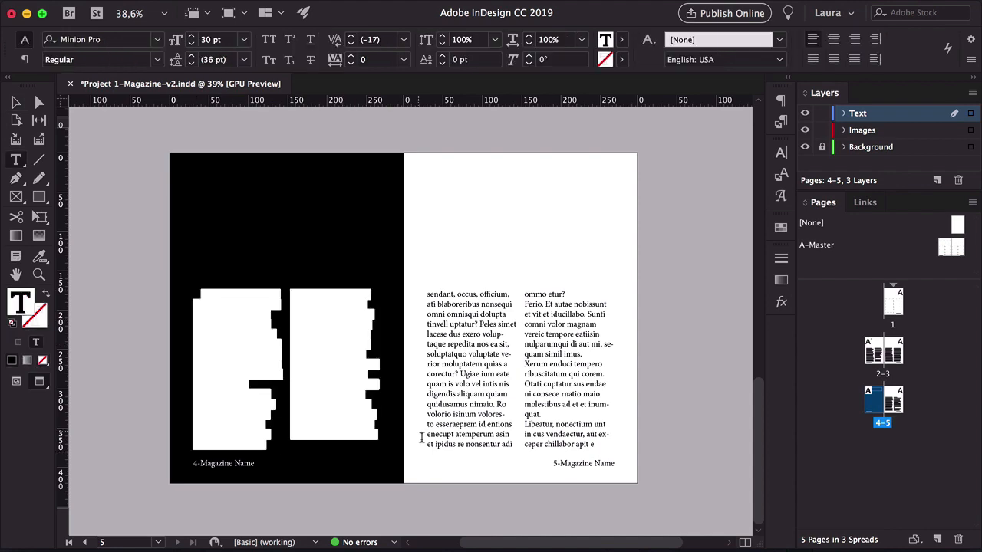
{"action": "left_click", "coordinate": [621, 39]}
{"action": "left_click", "coordinate": [487, 120]}
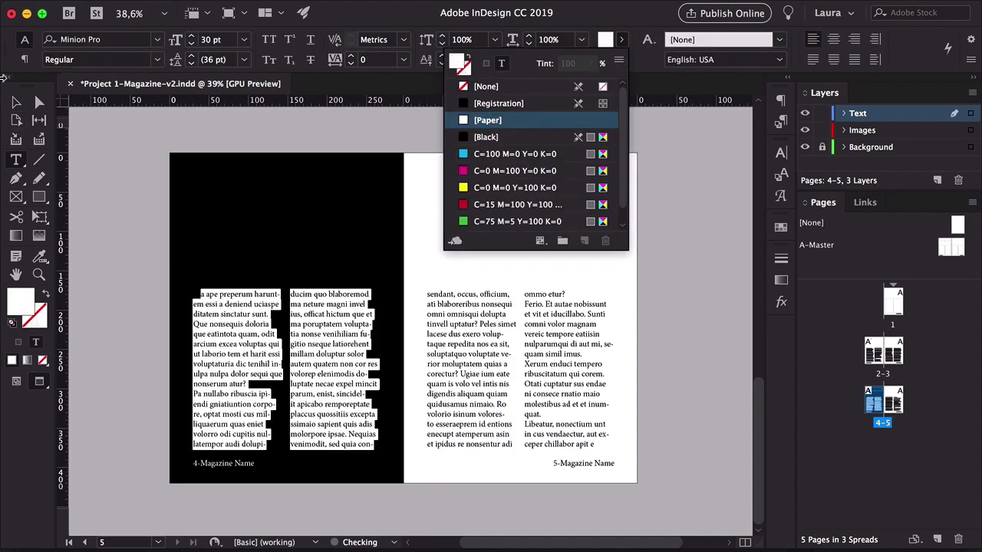
{"action": "left_click_drag", "start_coordinate": [201, 293], "coordinate": [219, 325]}
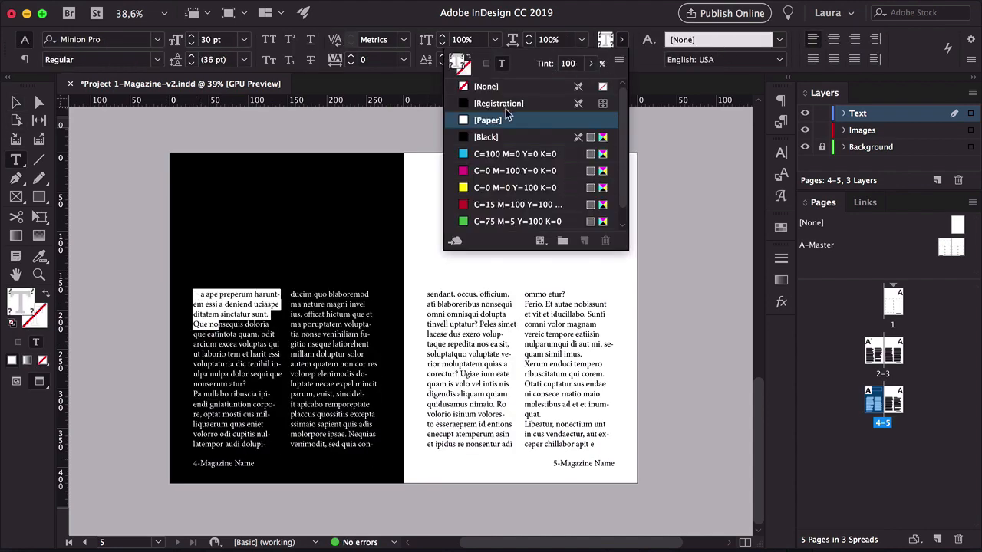
{"action": "left_click", "coordinate": [469, 122]}
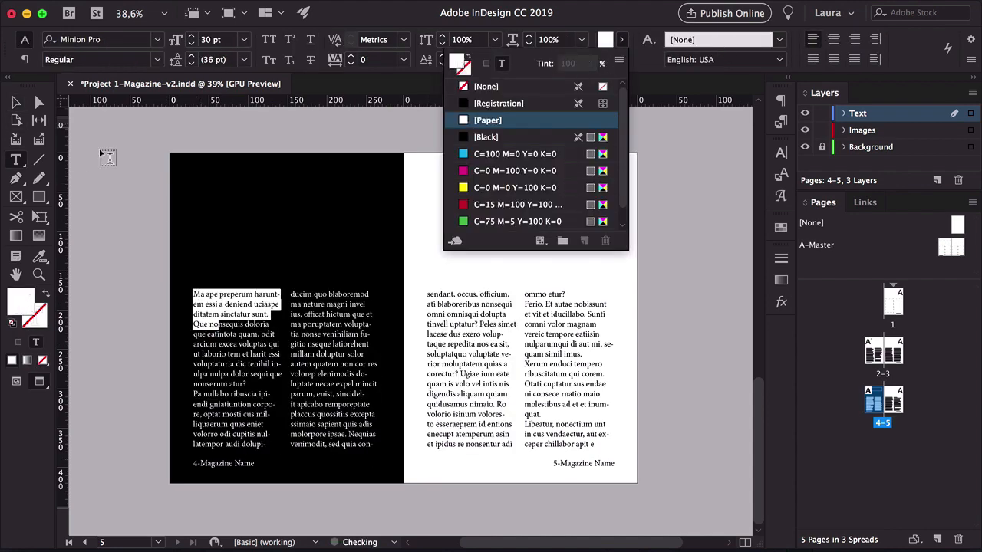
Override the title frame on page 4, enter Text and colour it yellow
{"action": "left_click", "coordinate": [16, 102]}
{"action": "left_click", "coordinate": [120, 120]}
{"action": "scroll", "coordinate": [264, 188], "scroll_direction": "right", "scroll_amount": 1}
{"action": "left_click", "coordinate": [279, 193]}
{"action": "double_click", "coordinate": [280, 194]}
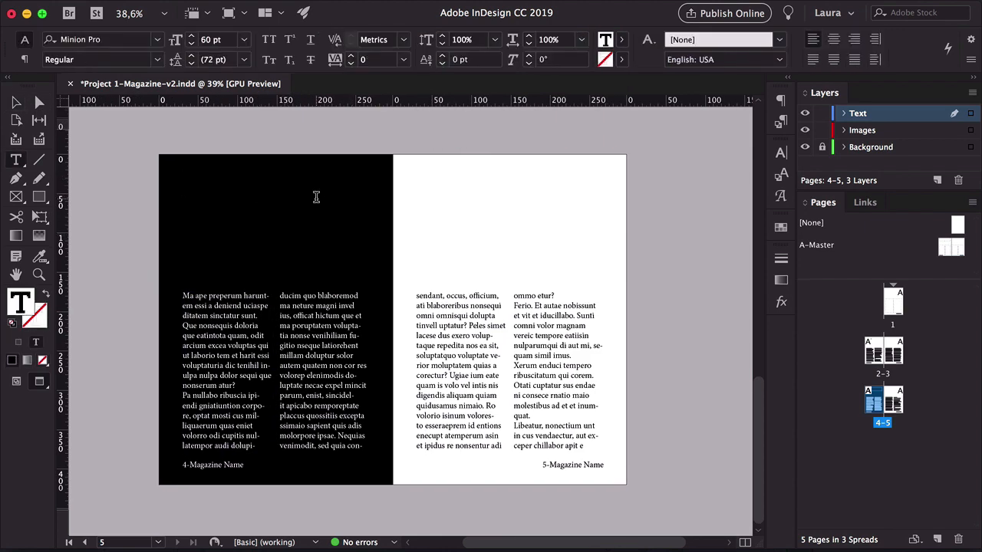
{"action": "type", "text": "Title"}
{"action": "key", "text": "super+a"}
{"action": "left_click", "coordinate": [622, 41]}
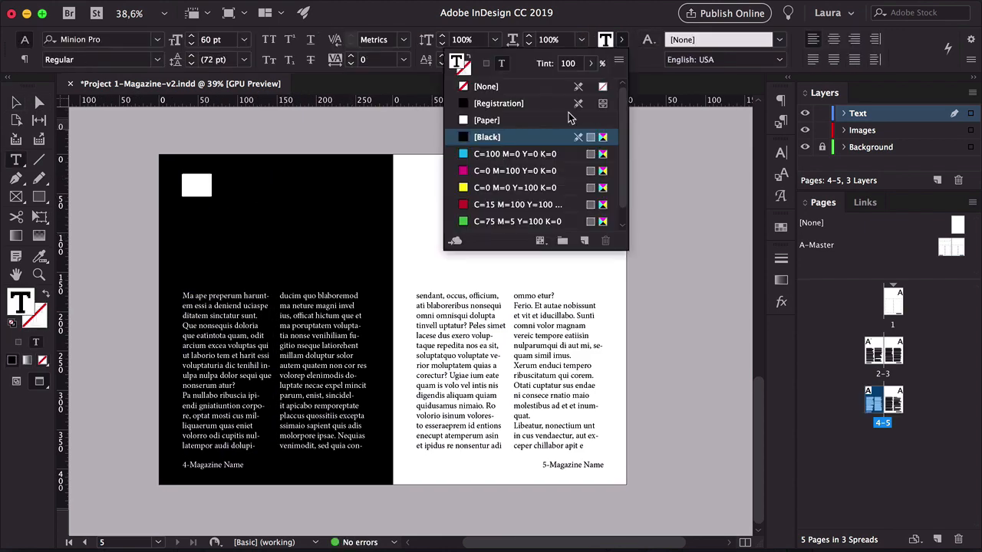
{"action": "left_click", "coordinate": [477, 188]}
Review page 1 and its master frames in normal and preview modes
{"action": "left_click", "coordinate": [16, 102]}
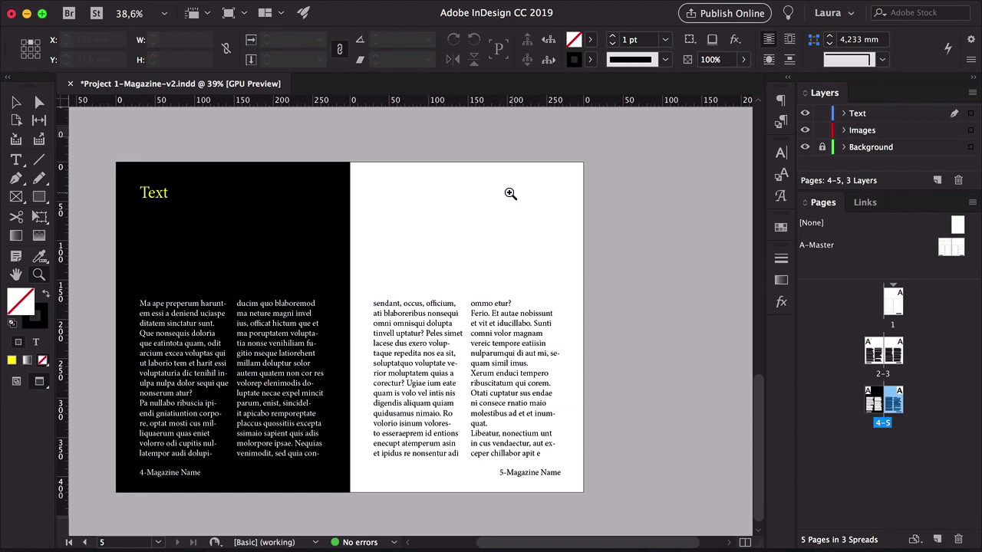
{"action": "scroll", "coordinate": [509, 194], "scroll_direction": "down", "scroll_amount": 2}
{"action": "scroll", "coordinate": [528, 283], "scroll_direction": "up", "scroll_amount": 10}
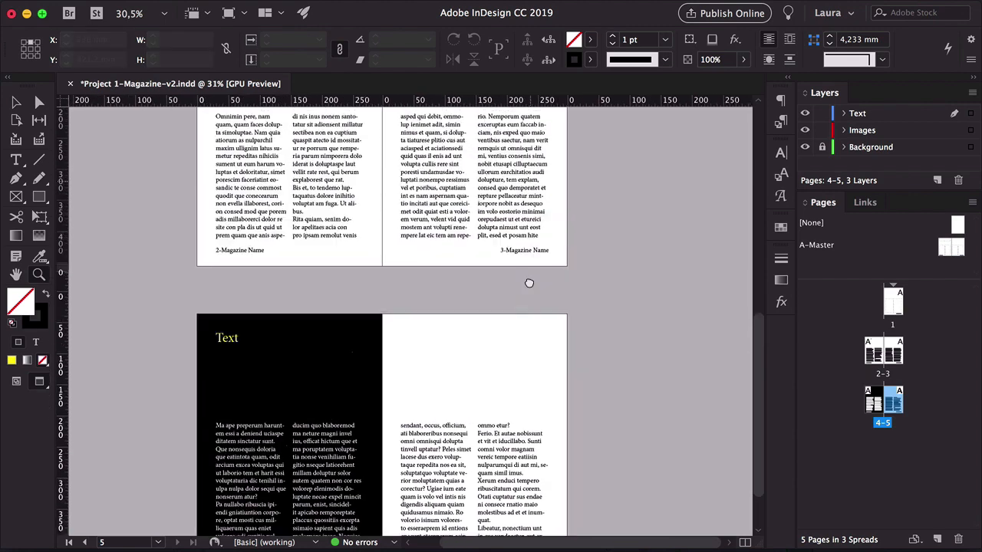
{"action": "scroll", "coordinate": [575, 336], "scroll_direction": "down", "scroll_amount": 4}
{"action": "scroll", "coordinate": [576, 333], "scroll_direction": "up", "scroll_amount": 3}
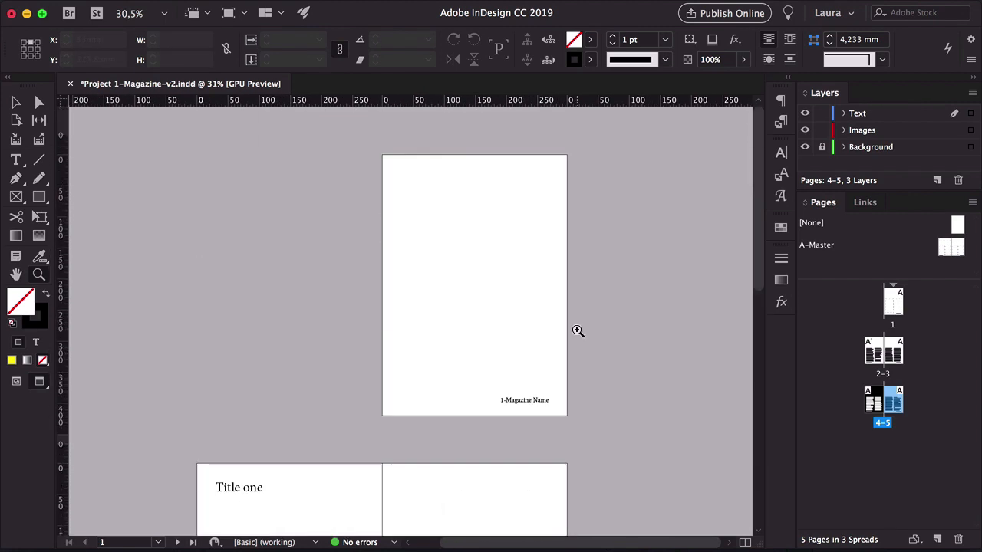
{"action": "key", "text": "v"}
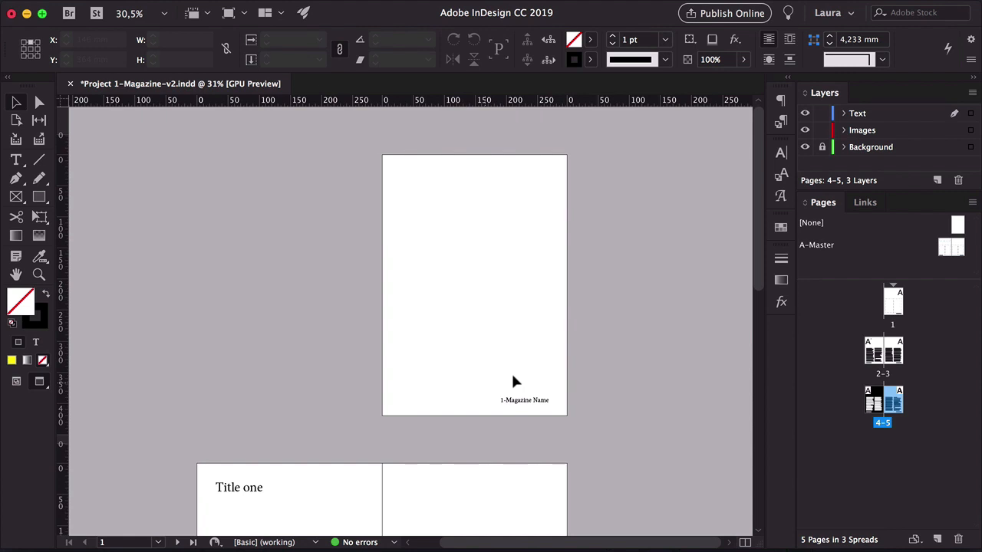
{"action": "key", "text": "w"}
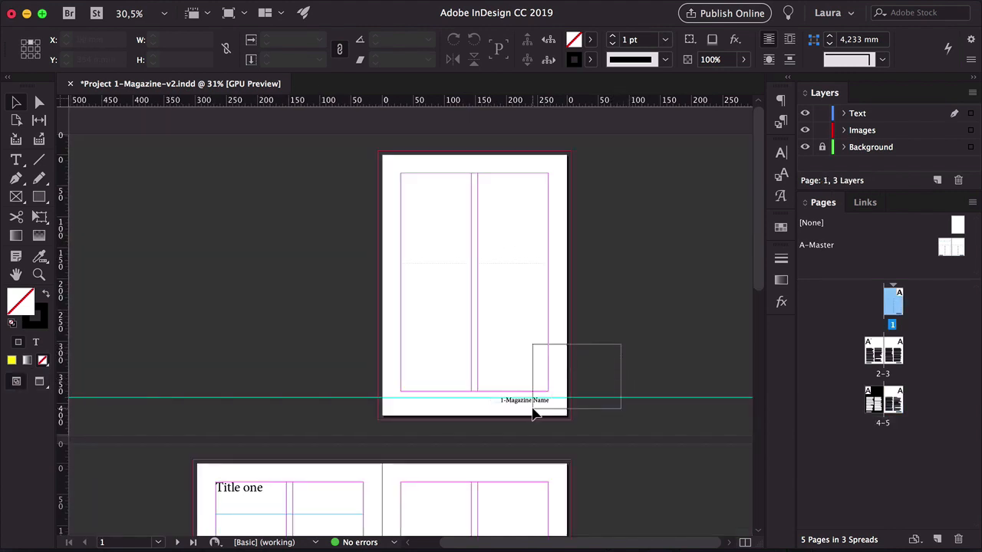
{"action": "left_click_drag", "start_coordinate": [533, 409], "coordinate": [520, 412]}
{"action": "left_click_drag", "start_coordinate": [602, 134], "coordinate": [376, 420]}
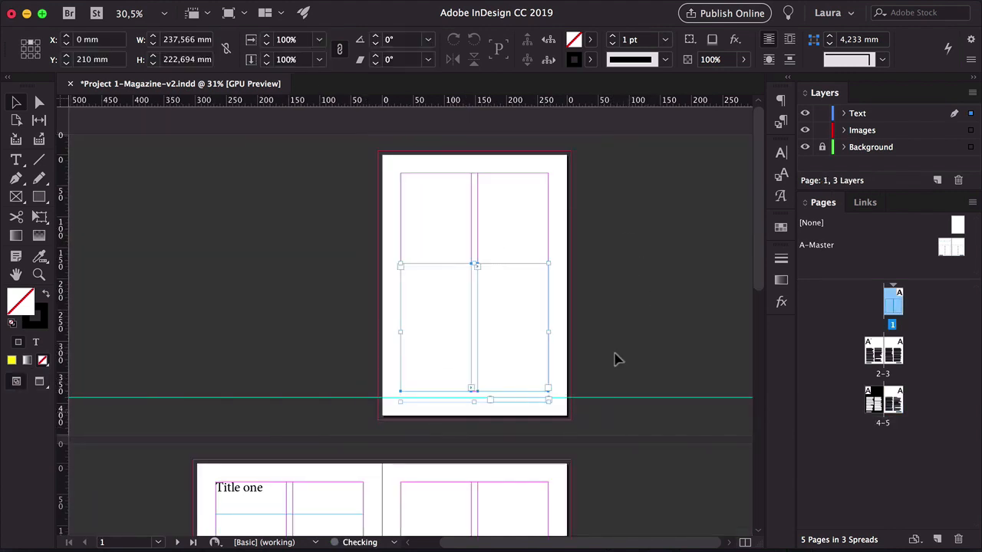
{"action": "left_click", "coordinate": [648, 340]}
{"action": "key", "text": "w"}
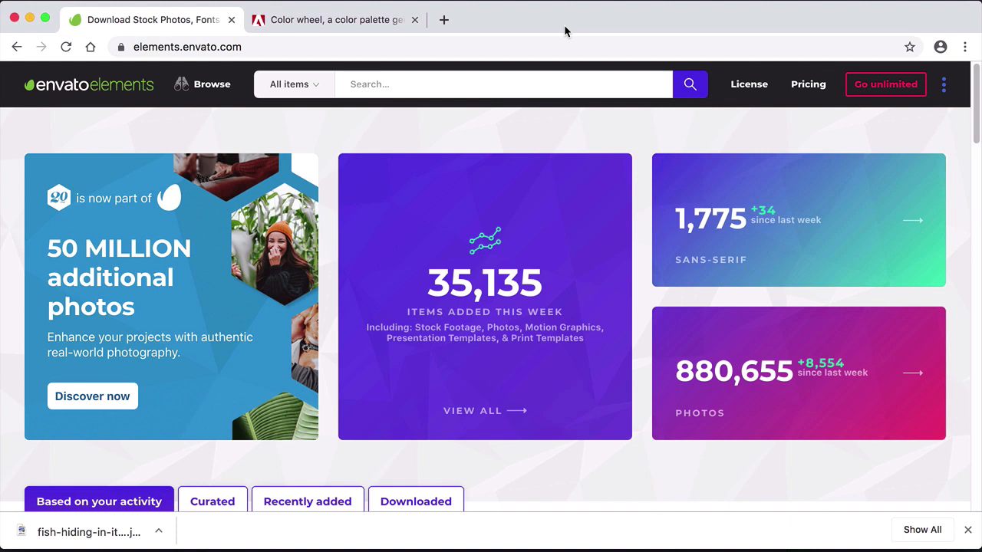
Switch to the Envato Elements site in the browser and open the Photos section
{"action": "mouse_move", "coordinate": [212, 92]}
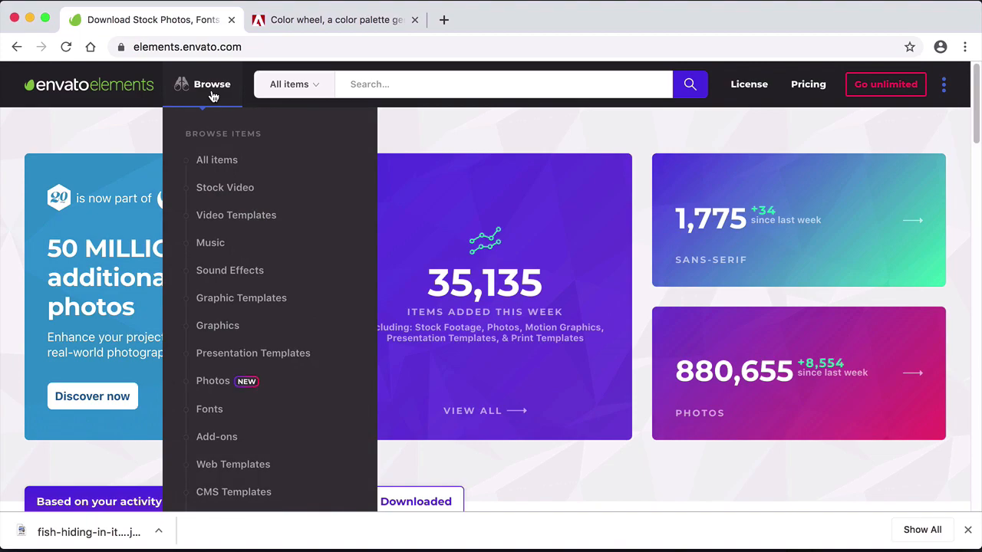
{"action": "left_click", "coordinate": [234, 391]}
{"action": "scroll", "coordinate": [233, 391], "scroll_direction": "down", "scroll_amount": 5}
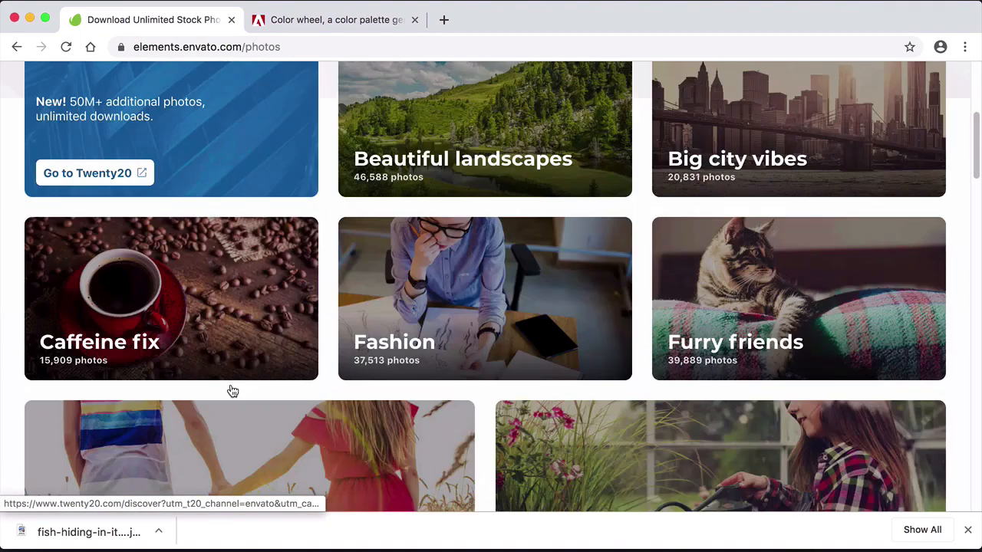
Browse the Envato Elements photo collections and open the Seascapes collection
{"action": "scroll", "coordinate": [232, 391], "scroll_direction": "down", "scroll_amount": 5}
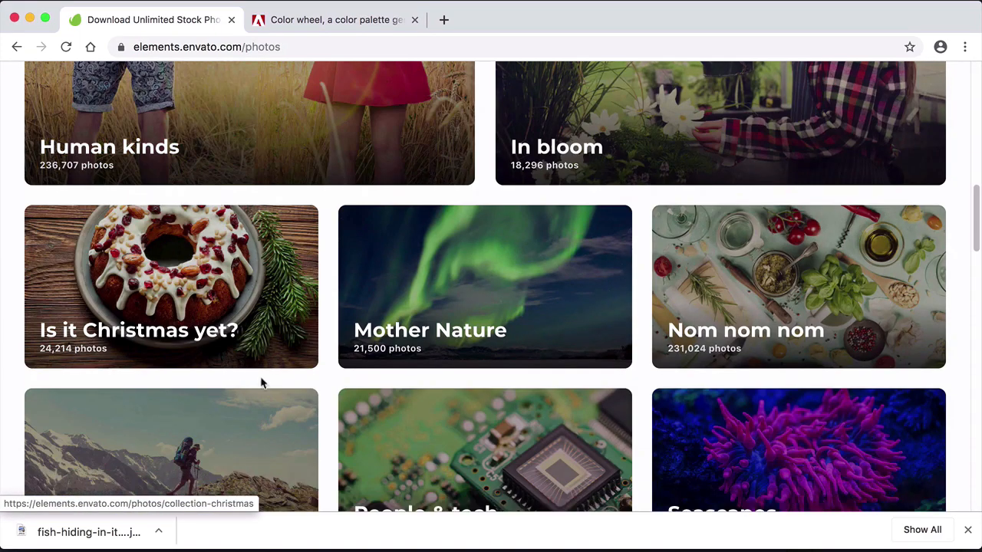
{"action": "left_click", "coordinate": [756, 438]}
{"action": "scroll", "coordinate": [302, 405], "scroll_direction": "down", "scroll_amount": 5}
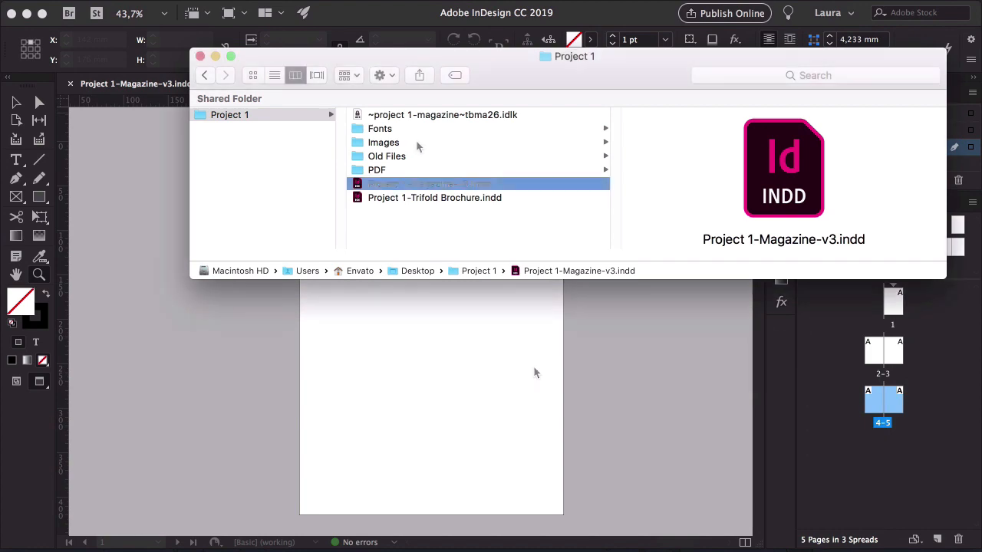
Place the fish-hiding-in-its-anemone photo on page 1 and size its frame to about 175 × 117 mm
{"action": "left_click", "coordinate": [417, 146]}
{"action": "left_click_drag", "start_coordinate": [736, 114], "coordinate": [399, 405]}
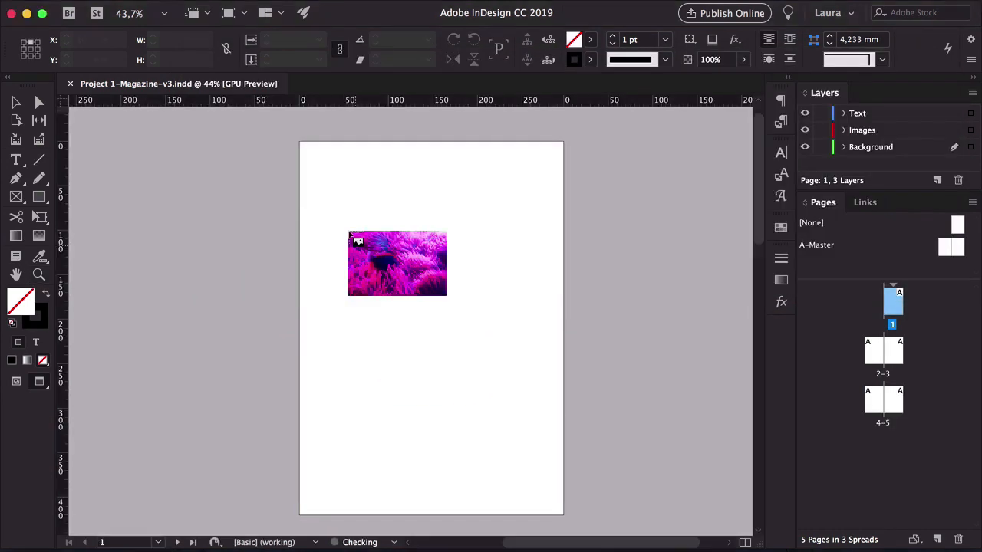
{"action": "left_click_drag", "start_coordinate": [299, 154], "coordinate": [558, 326]}
{"action": "key", "text": "z"}
{"action": "left_click_drag", "start_coordinate": [449, 260], "coordinate": [496, 289]}
{"action": "key", "text": "v"}
{"action": "left_click_drag", "start_coordinate": [646, 311], "coordinate": [473, 311]}
{"action": "left_click_drag", "start_coordinate": [409, 288], "coordinate": [448, 252]}
{"action": "left_click", "coordinate": [609, 215]}
{"action": "left_click", "coordinate": [433, 220]}
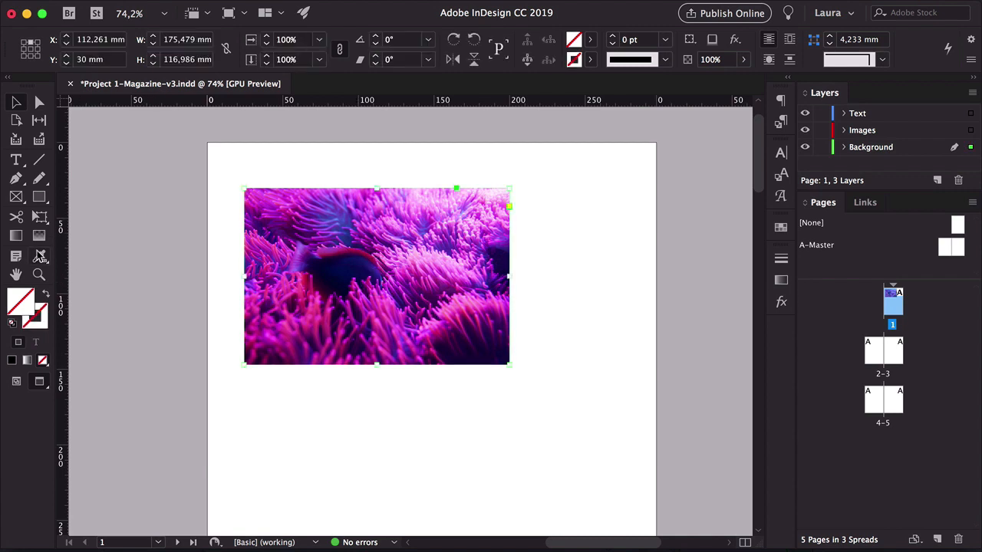
Use the Color Theme tool to extract a colour theme from the placed anemone photo
{"action": "left_click", "coordinate": [42, 258]}
{"action": "left_click_drag", "start_coordinate": [43, 258], "coordinate": [72, 274]}
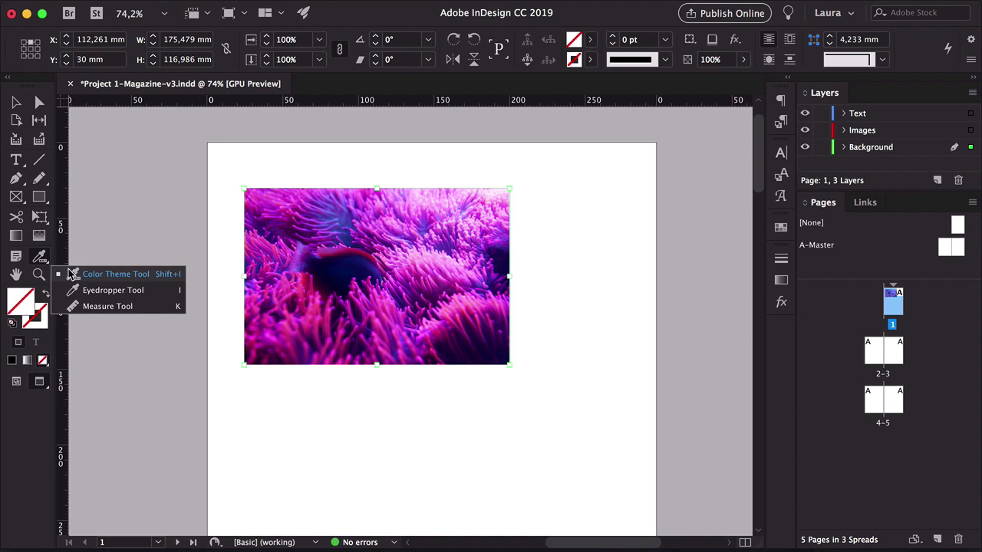
{"action": "left_click_drag", "start_coordinate": [71, 274], "coordinate": [92, 273]}
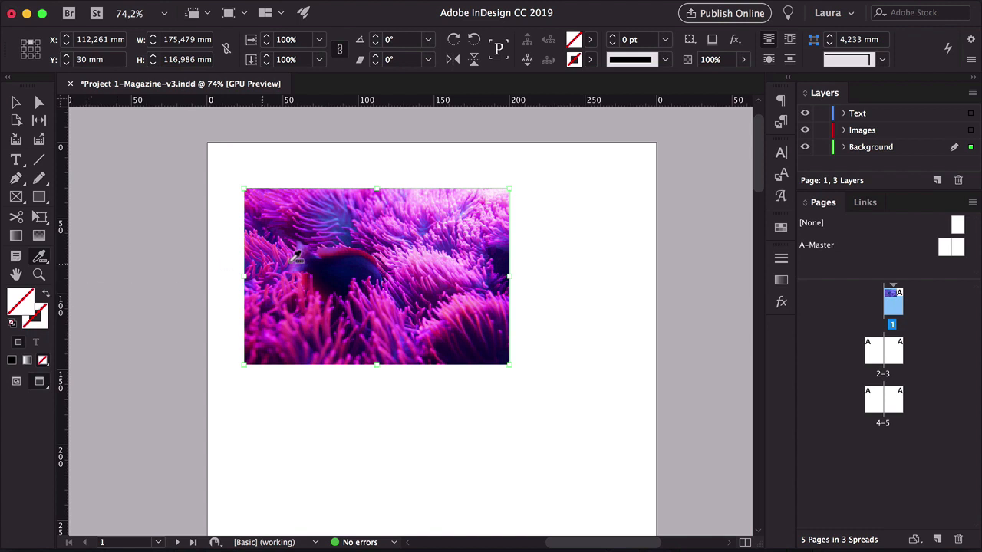
{"action": "left_click", "coordinate": [401, 225]}
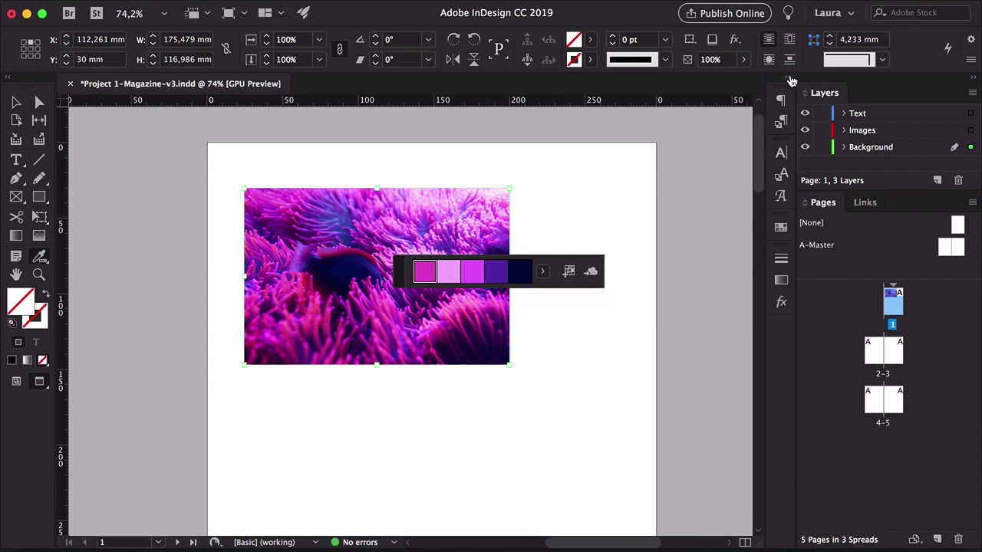
Open the Swatches panel and review the Colorful_Theme colour group added from the photo
{"action": "left_click", "coordinate": [780, 228]}
{"action": "scroll", "coordinate": [645, 360], "scroll_direction": "down", "scroll_amount": 2}
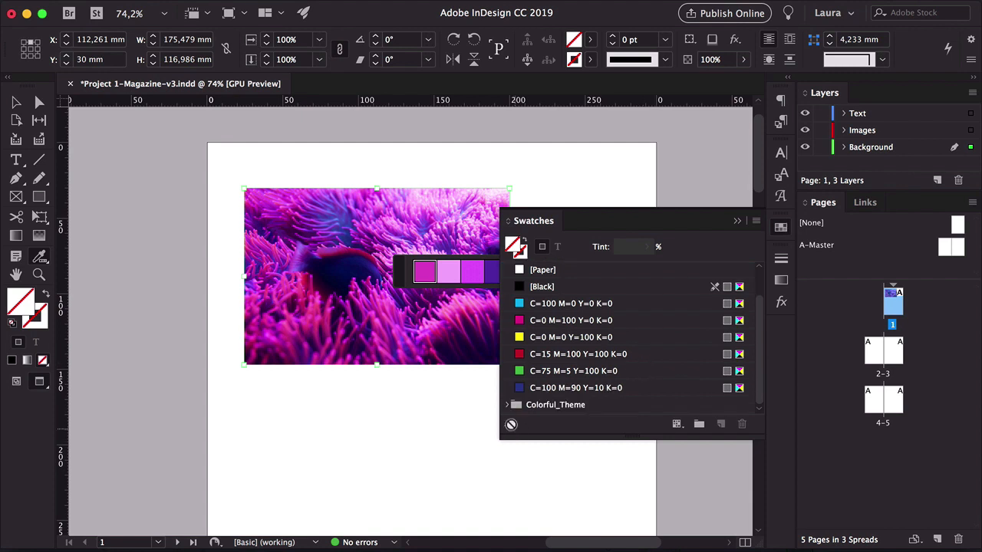
{"action": "scroll", "coordinate": [511, 412], "scroll_direction": "down", "scroll_amount": 2}
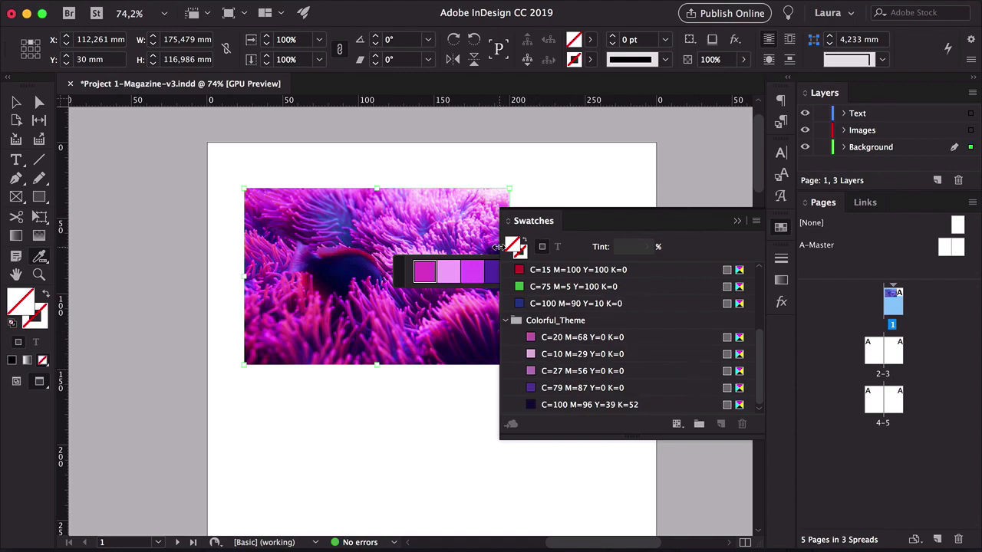
{"action": "left_click_drag", "start_coordinate": [497, 247], "coordinate": [579, 247]}
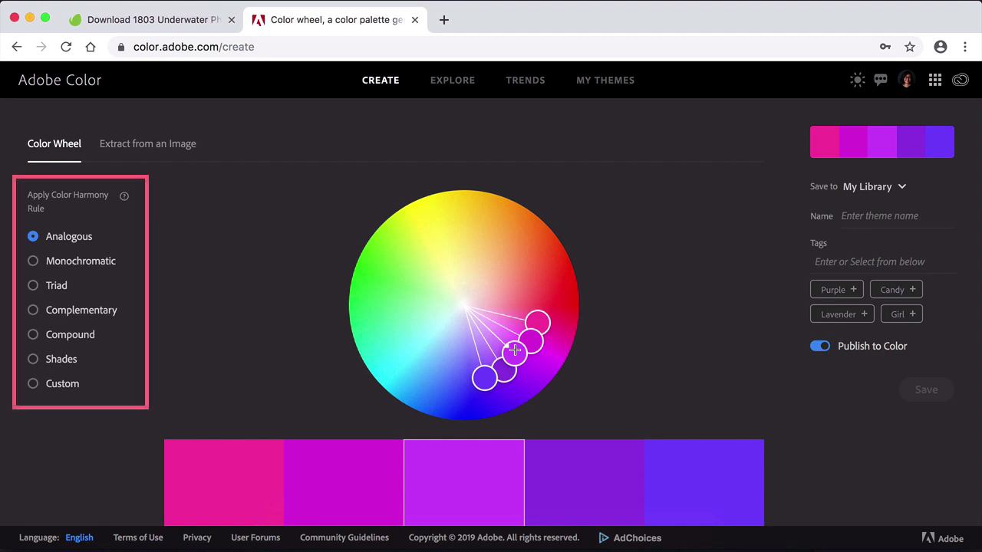
Experiment on the Adobe Color wheel by dragging handles and trying the Monochromatic, Triad and Custom harmony rules
{"action": "left_click", "coordinate": [515, 350]}
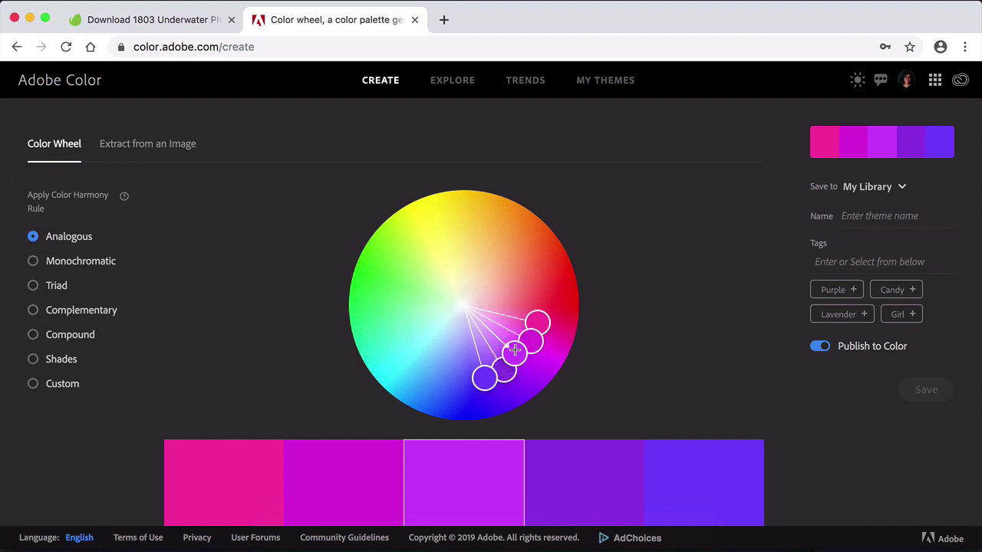
{"action": "left_click_drag", "start_coordinate": [515, 351], "coordinate": [464, 360]}
{"action": "left_click", "coordinate": [54, 261]}
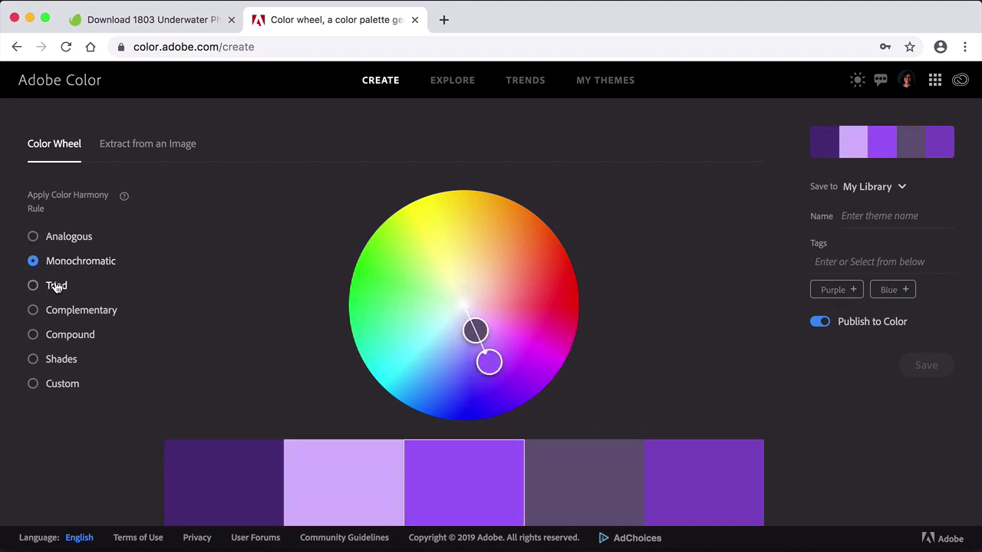
{"action": "left_click", "coordinate": [56, 287]}
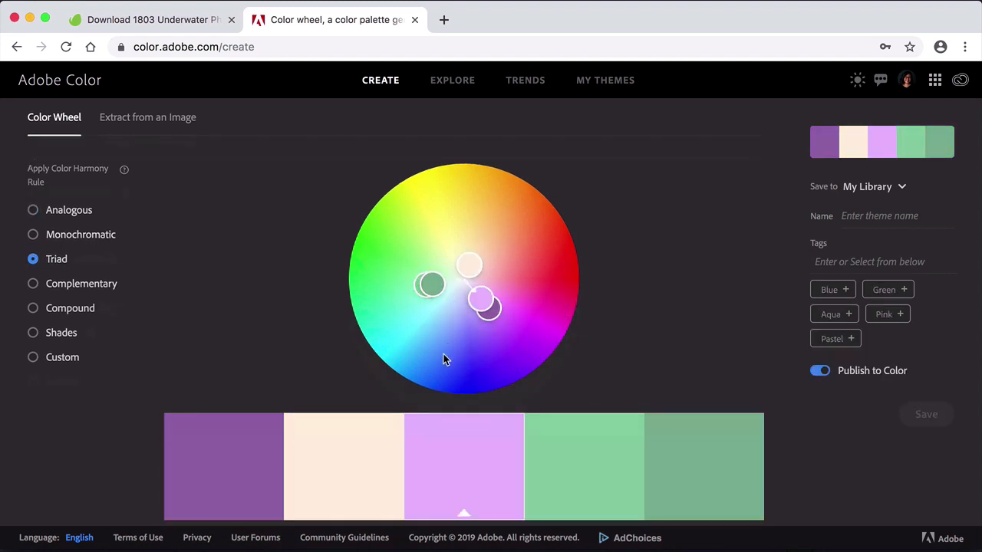
{"action": "scroll", "coordinate": [445, 383], "scroll_direction": "down", "scroll_amount": 2}
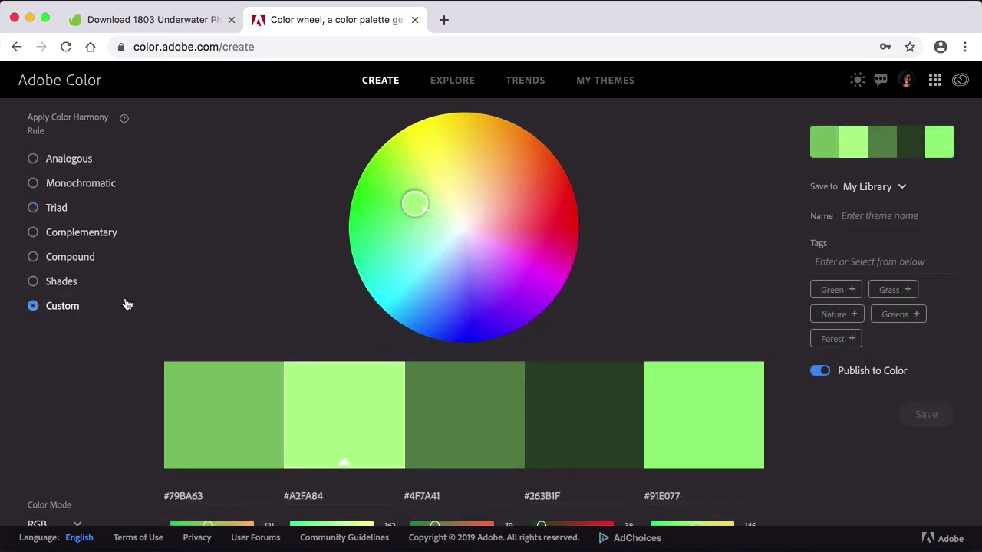
{"action": "left_click_drag", "start_coordinate": [412, 202], "coordinate": [521, 198]}
{"action": "left_click_drag", "start_coordinate": [414, 203], "coordinate": [449, 243]}
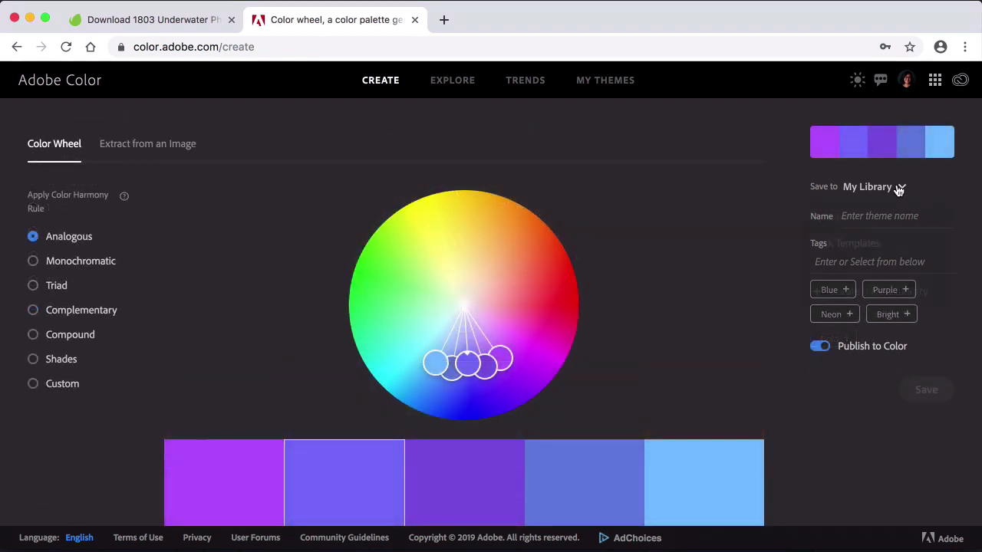
Save the analogous purple colour theme to My Library under the name Adobe Color 1
{"action": "left_click", "coordinate": [897, 187]}
{"action": "left_click", "coordinate": [903, 217]}
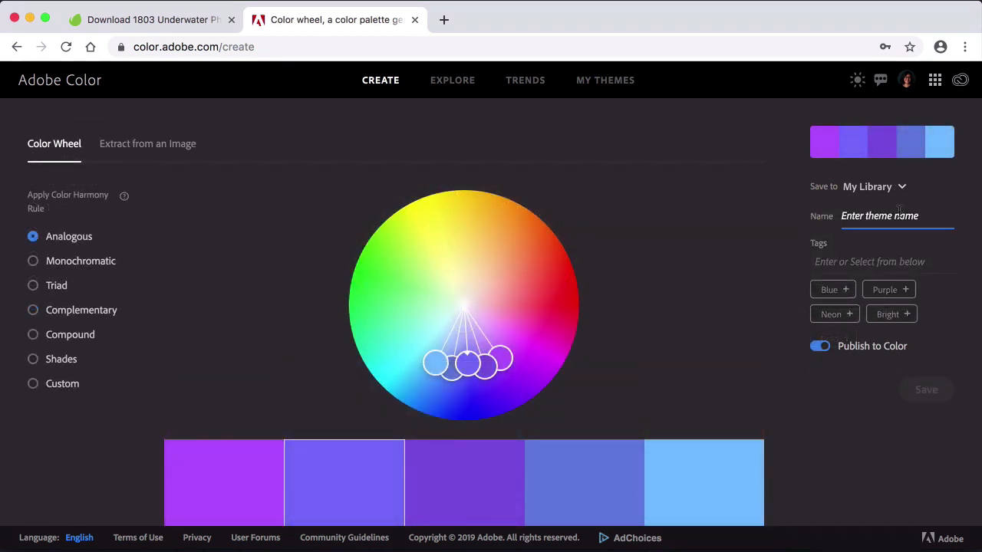
{"action": "type", "text": "Adobe Color 1"}
{"action": "left_click", "coordinate": [926, 390]}
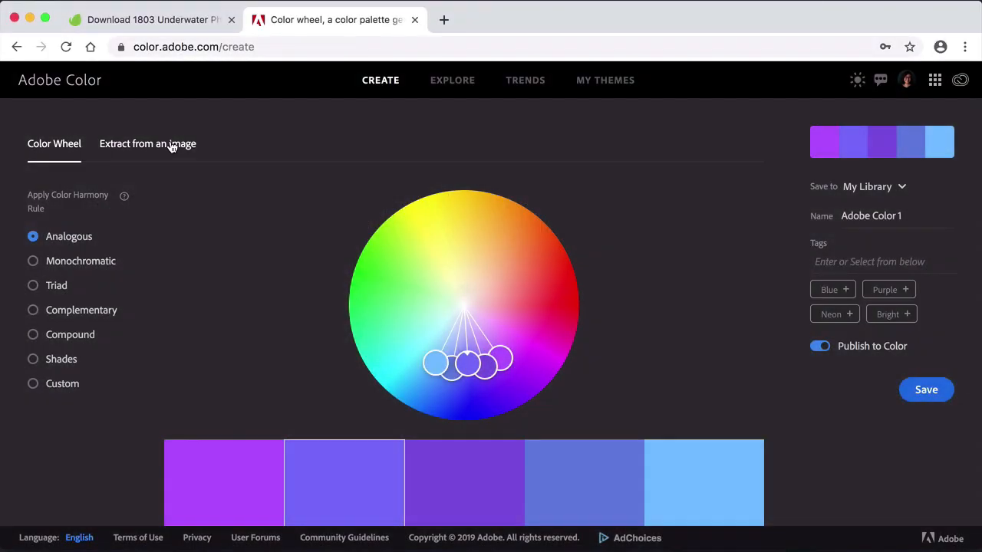
Open Extract from an Image and drop the fish-hiding-in-its-anemone photo onto it
{"action": "left_click", "coordinate": [176, 145]}
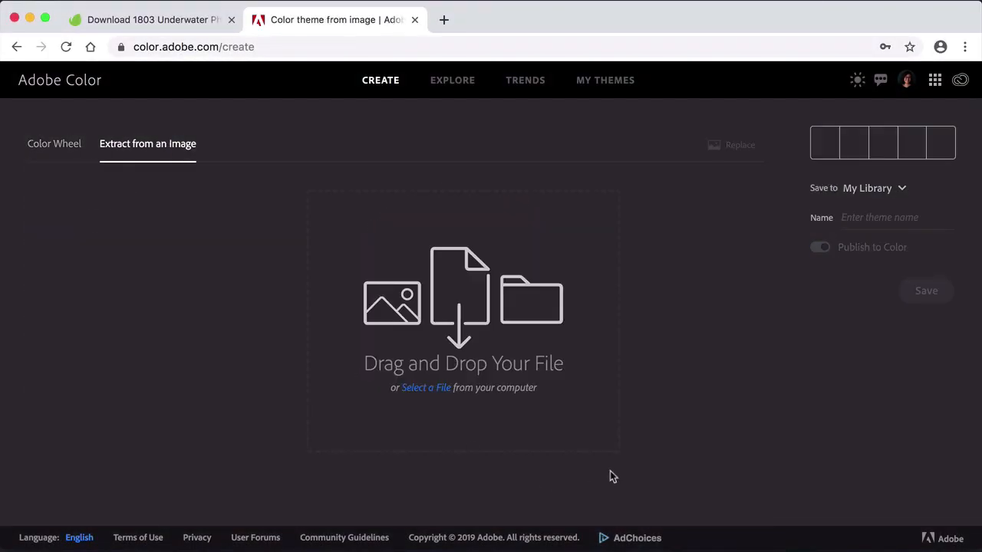
{"action": "left_click", "coordinate": [274, 532]}
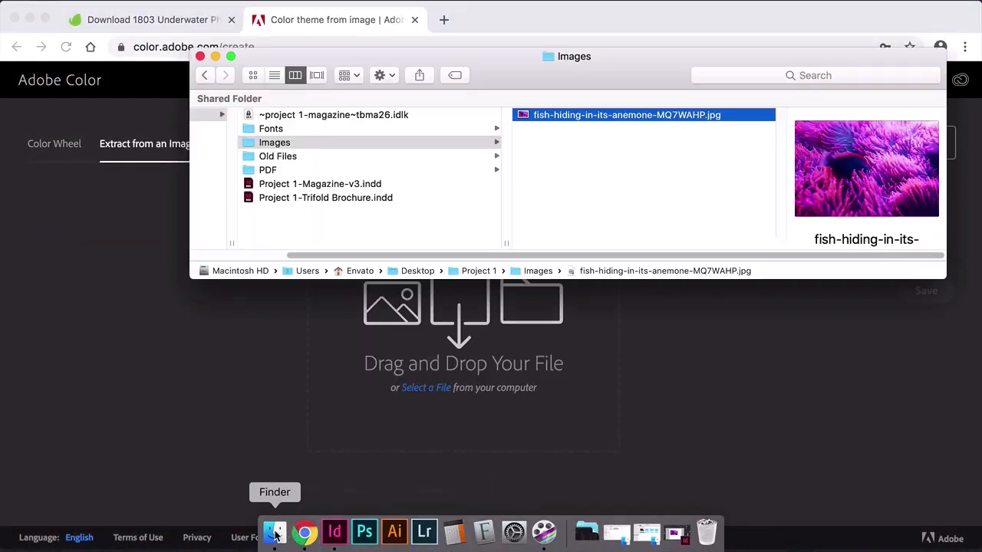
{"action": "left_click_drag", "start_coordinate": [674, 116], "coordinate": [442, 339]}
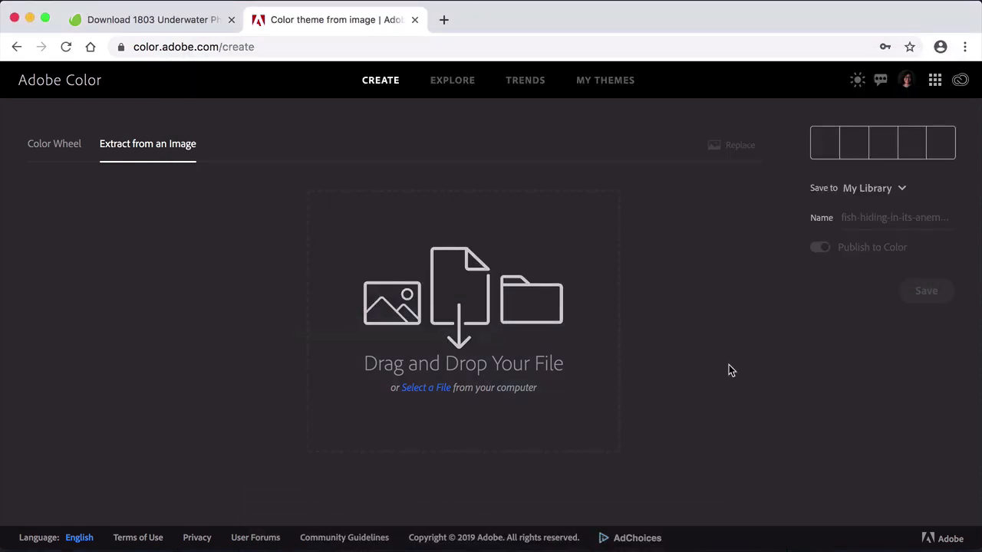
{"action": "left_click_drag", "start_coordinate": [619, 261], "coordinate": [689, 332]}
Compare the Colorful, Bright, Muted, Deep and Dark colour moods extracted from the photo
{"action": "scroll", "coordinate": [553, 345], "scroll_direction": "down", "scroll_amount": 5}
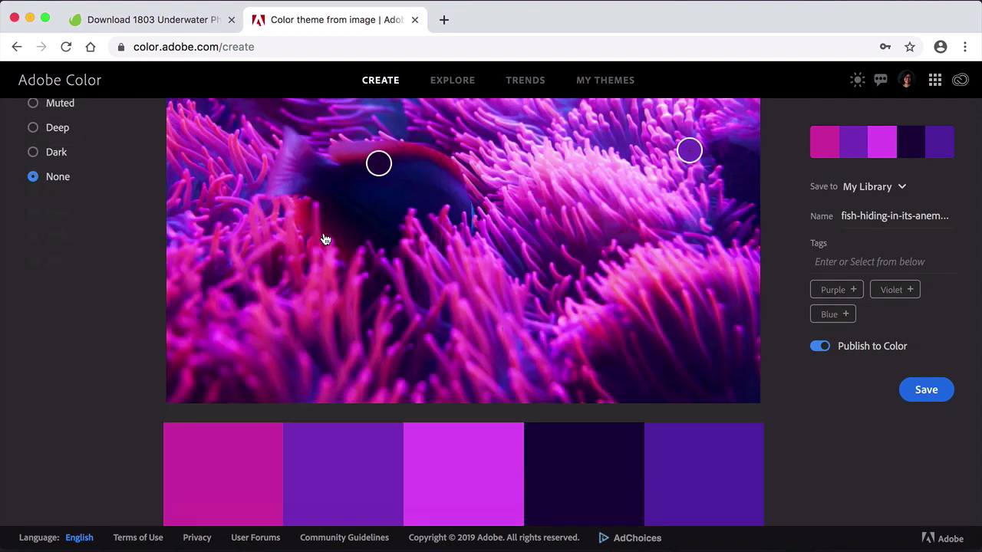
{"action": "scroll", "coordinate": [326, 240], "scroll_direction": "up", "scroll_amount": 3}
{"action": "left_click", "coordinate": [62, 172]}
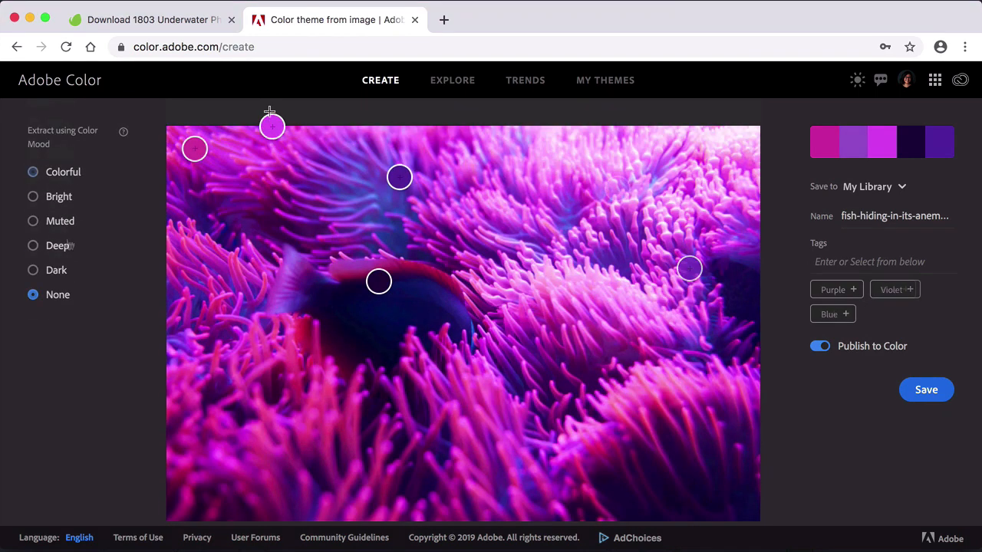
{"action": "left_click", "coordinate": [54, 198]}
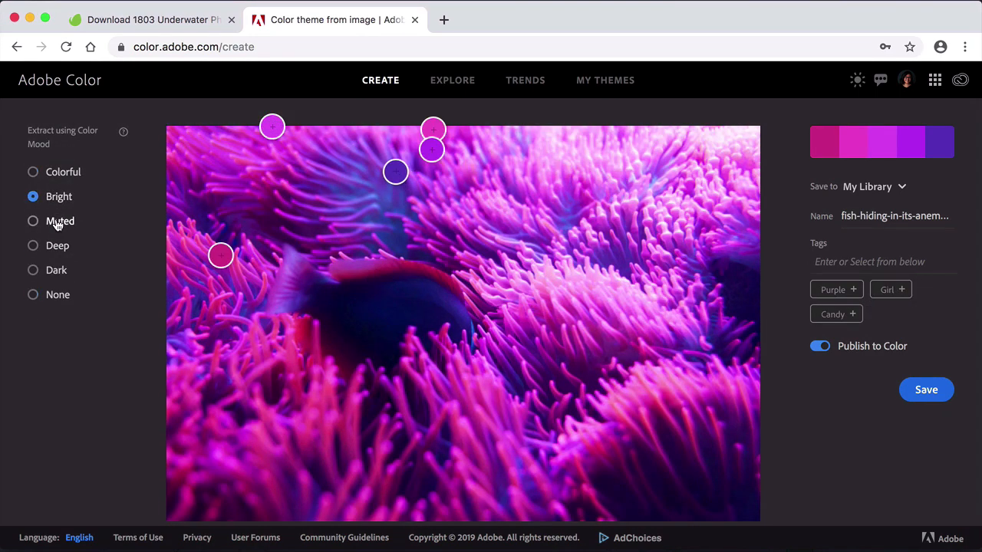
{"action": "left_click", "coordinate": [58, 222]}
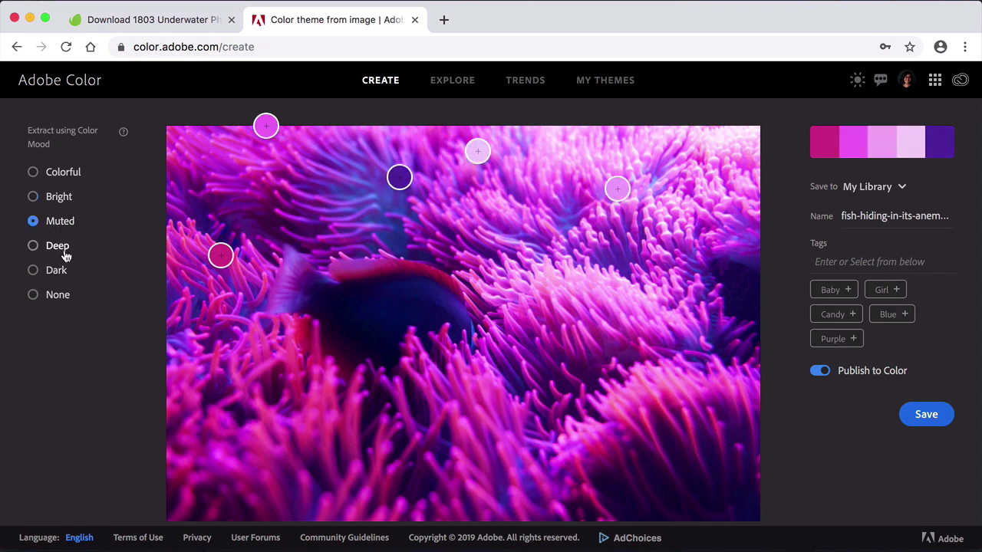
{"action": "left_click", "coordinate": [60, 253]}
{"action": "left_click", "coordinate": [54, 271]}
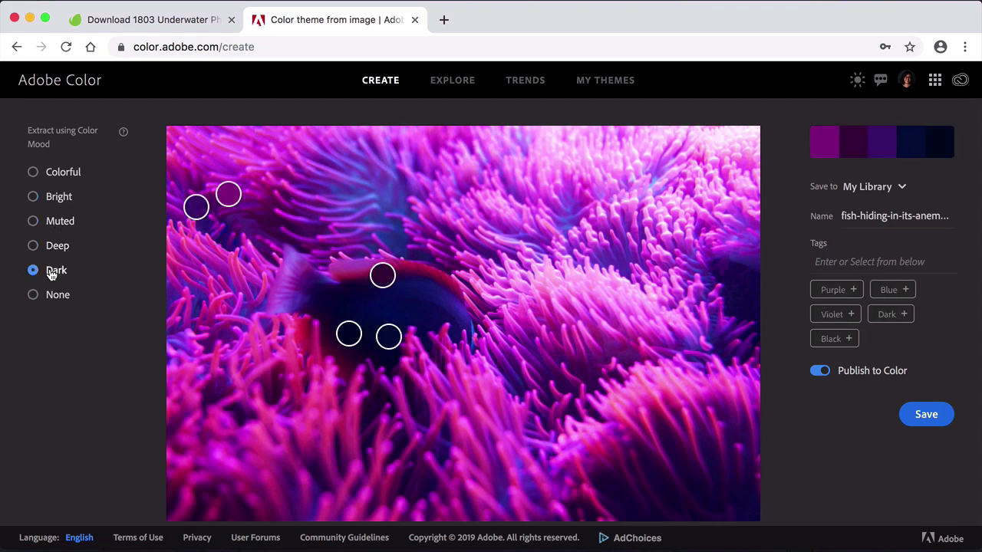
{"action": "scroll", "coordinate": [204, 317], "scroll_direction": "down", "scroll_amount": 5}
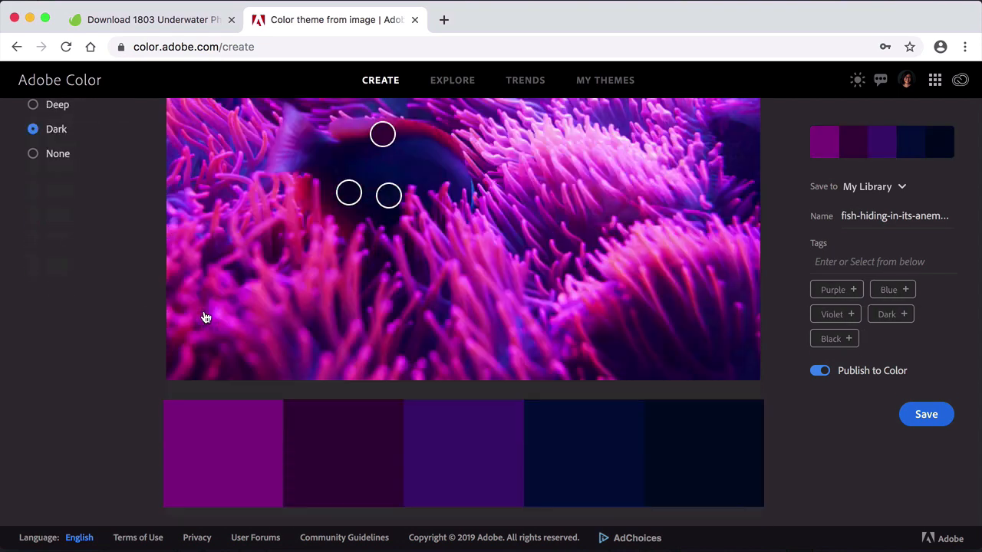
{"action": "scroll", "coordinate": [204, 318], "scroll_direction": "up", "scroll_amount": 4}
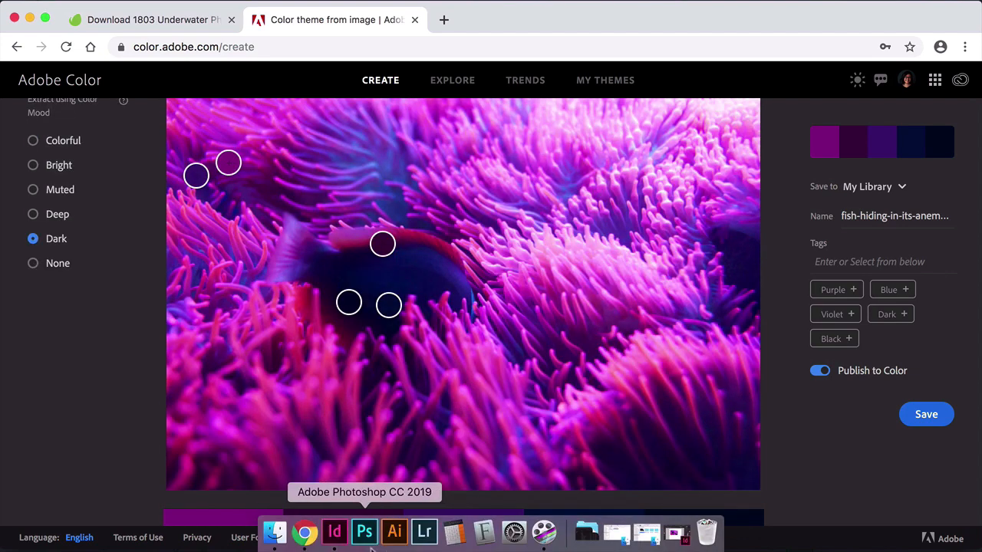
Return to InDesign and switch the extracted colour theme between its Bright, Dark and Deep variants
{"action": "left_click", "coordinate": [349, 532]}
{"action": "left_click", "coordinate": [45, 260]}
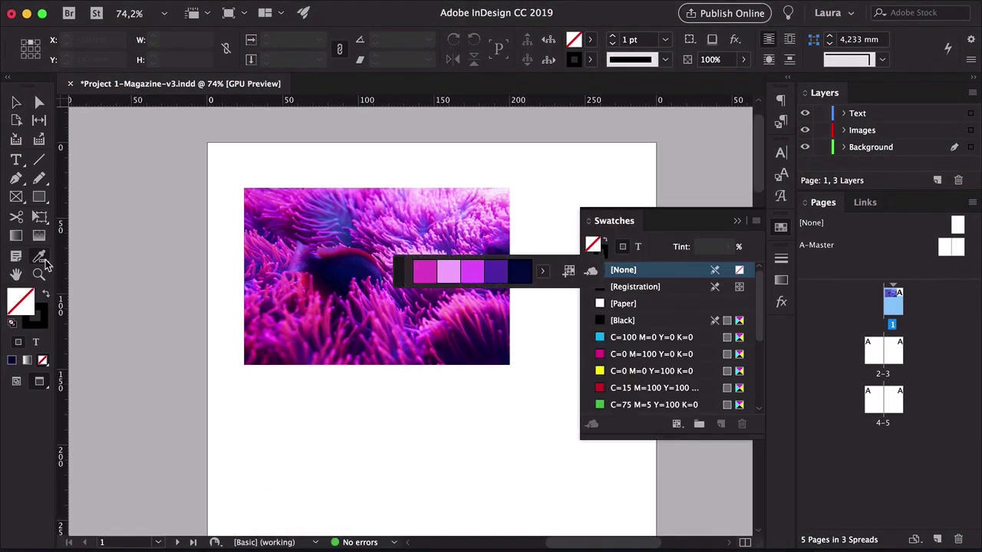
{"action": "left_click", "coordinate": [543, 274]}
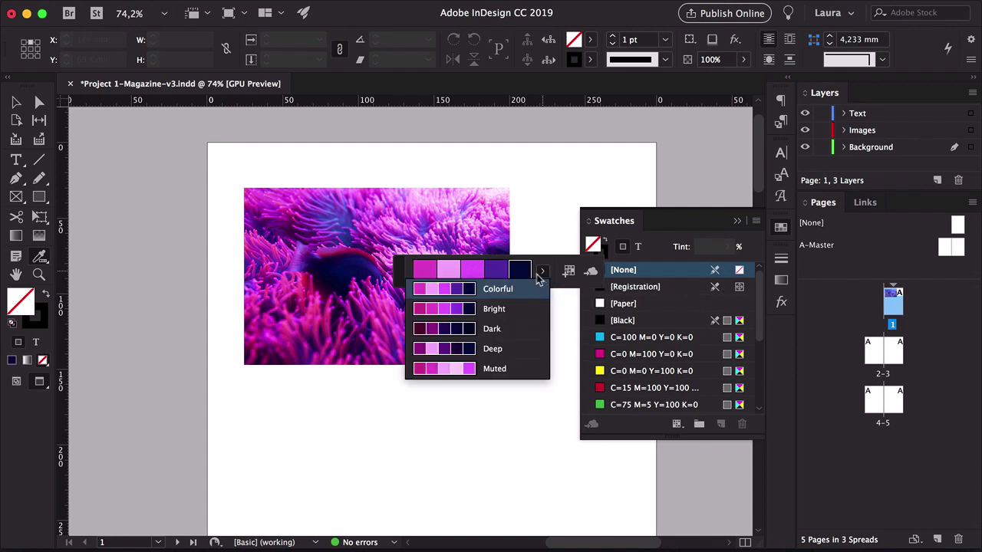
{"action": "left_click", "coordinate": [500, 310]}
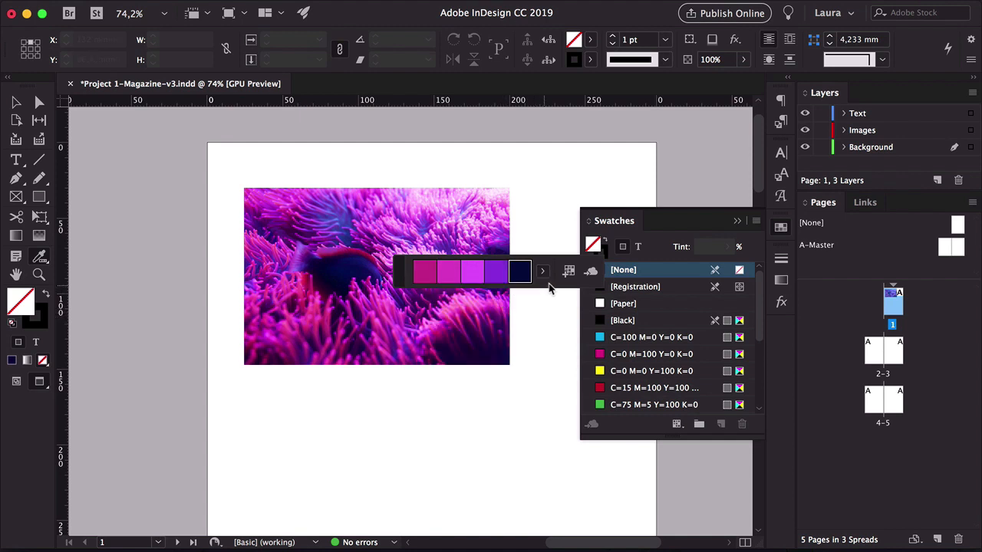
{"action": "left_click", "coordinate": [542, 271]}
{"action": "left_click", "coordinate": [497, 328]}
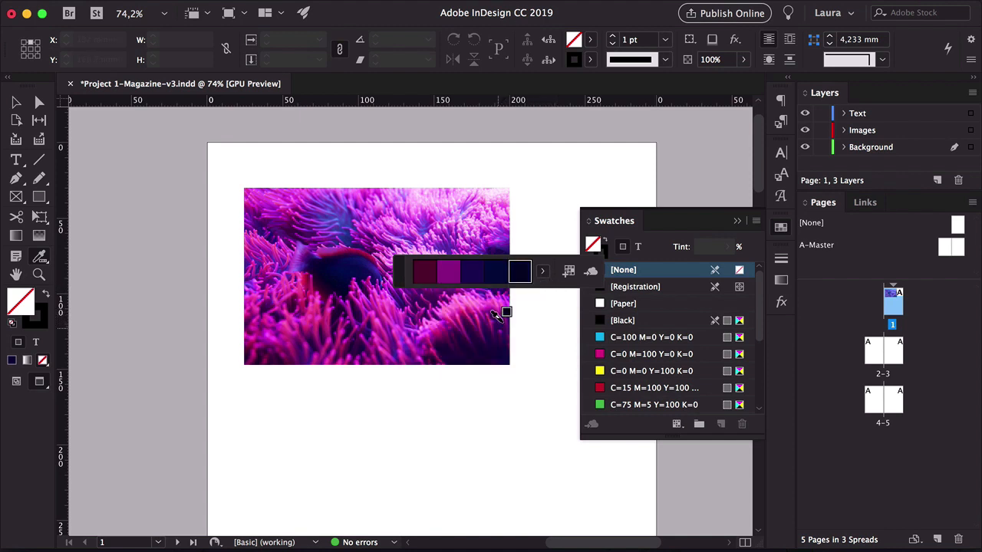
{"action": "left_click", "coordinate": [543, 272]}
{"action": "left_click", "coordinate": [506, 349]}
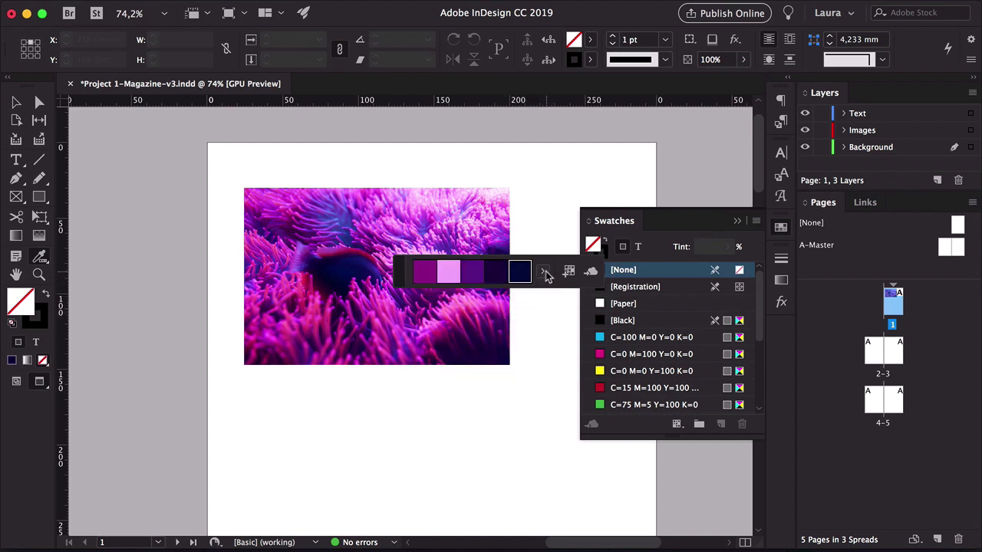
{"action": "left_click", "coordinate": [542, 272]}
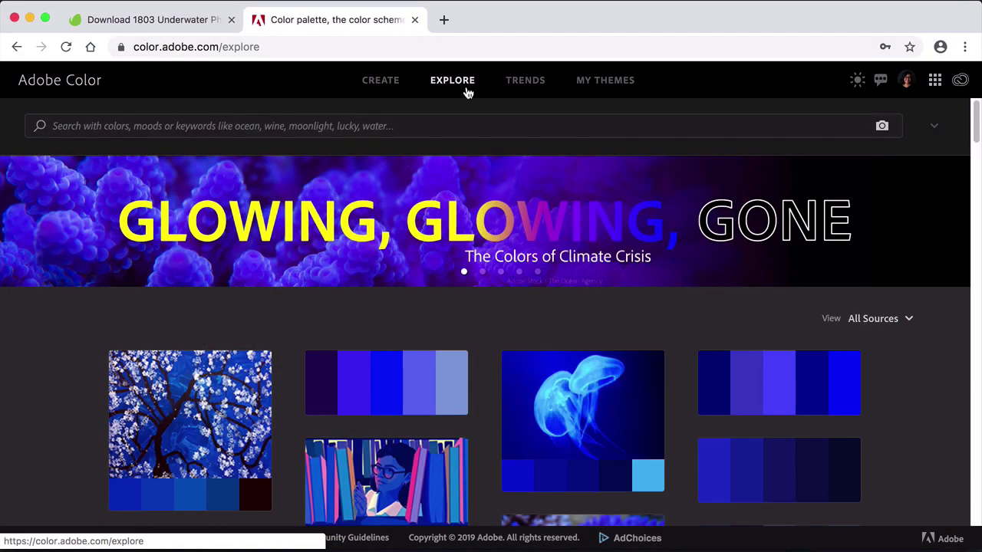
Search Adobe Color's Explore section for underwater colour themes
{"action": "left_click", "coordinate": [410, 129]}
{"action": "type", "text": "underwater"}
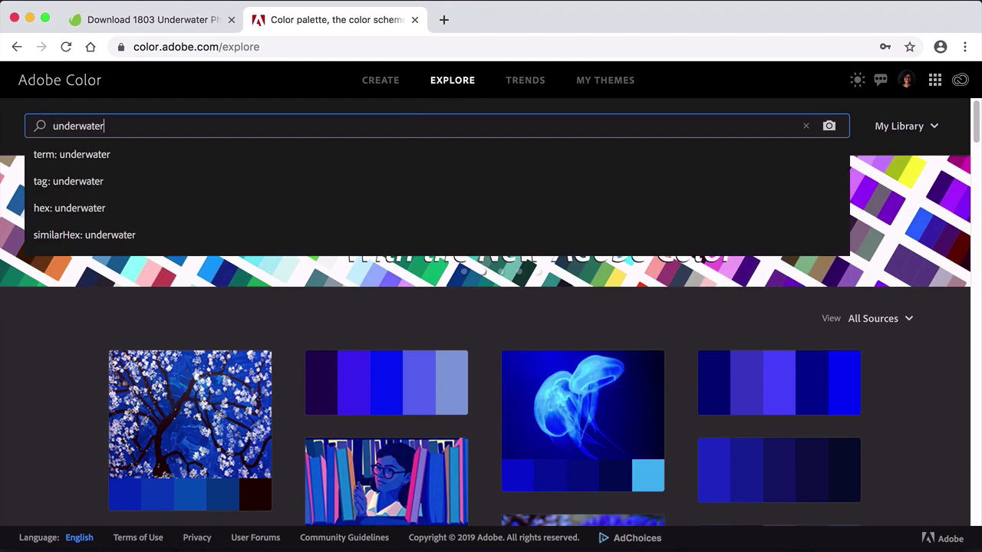
{"action": "key", "text": "Return"}
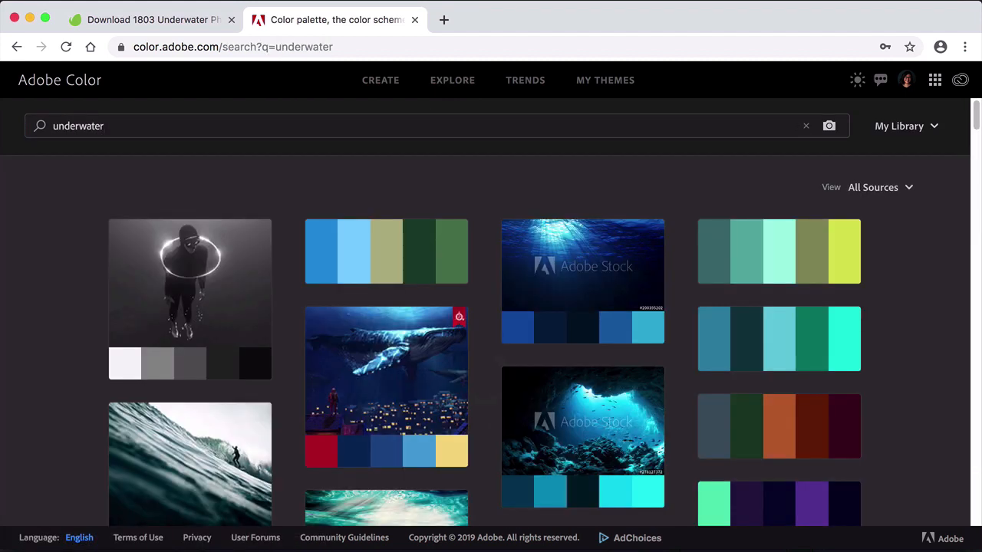
{"action": "scroll", "coordinate": [892, 369], "scroll_direction": "down", "scroll_amount": 10}
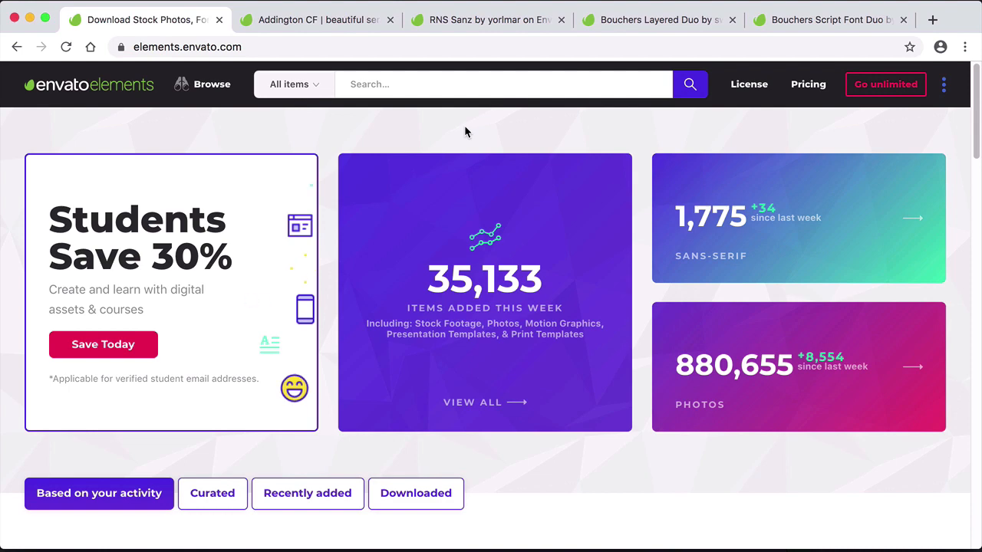
Open the Envato Elements fonts library and filter it to the Script and Handwritten category
{"action": "mouse_move", "coordinate": [224, 90]}
{"action": "left_click", "coordinate": [210, 409]}
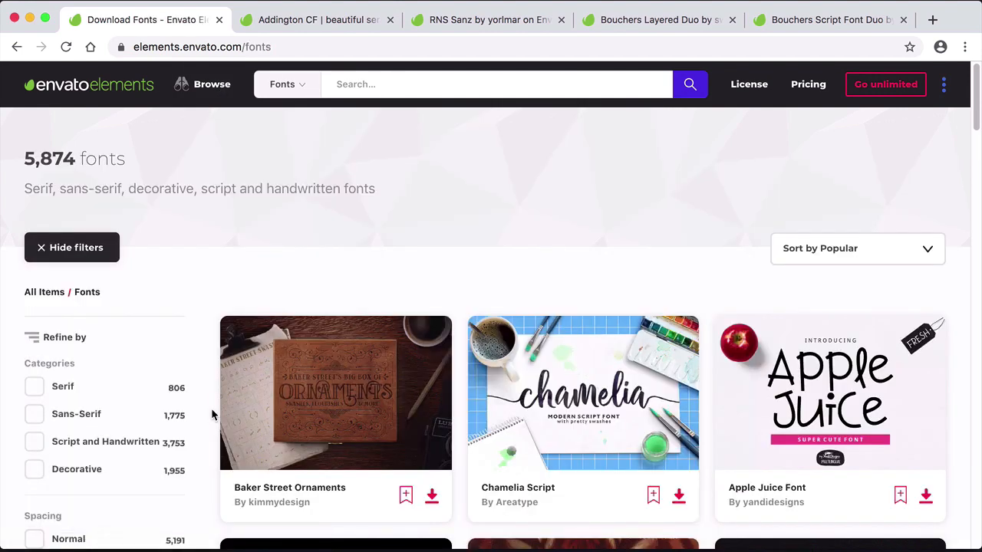
{"action": "scroll", "coordinate": [250, 238], "scroll_direction": "down", "scroll_amount": 3}
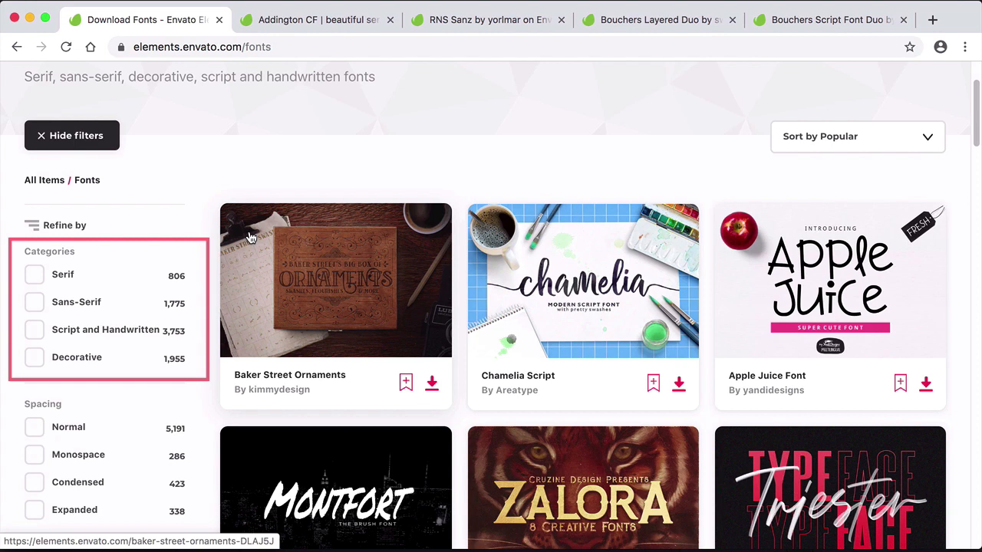
{"action": "scroll", "coordinate": [239, 243], "scroll_direction": "down", "scroll_amount": 1}
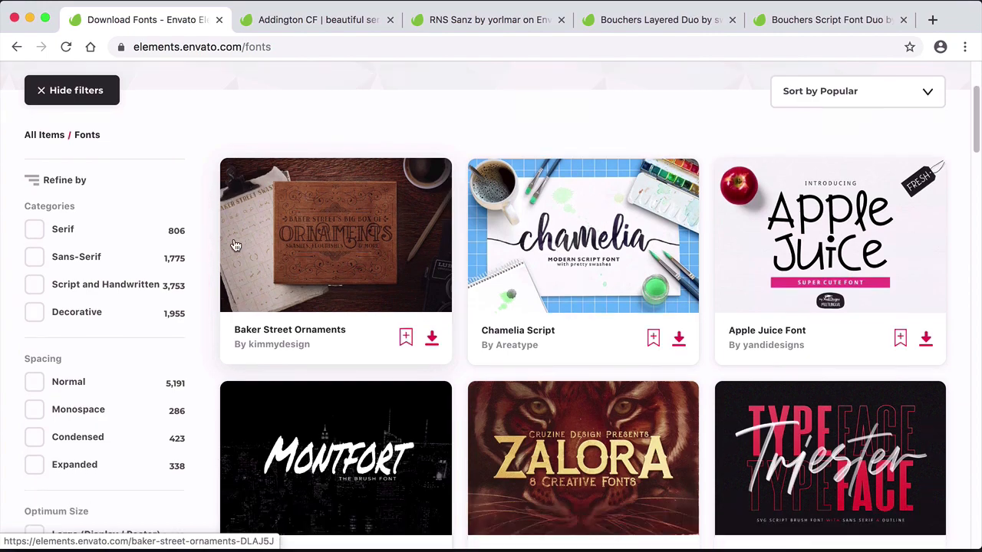
{"action": "left_click_drag", "start_coordinate": [977, 101], "coordinate": [978, 73]}
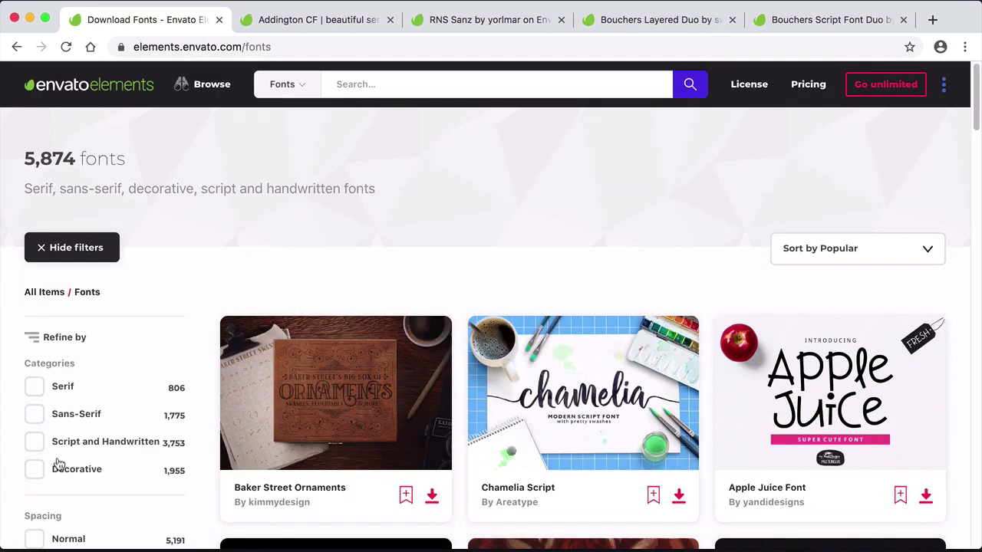
{"action": "left_click", "coordinate": [36, 442]}
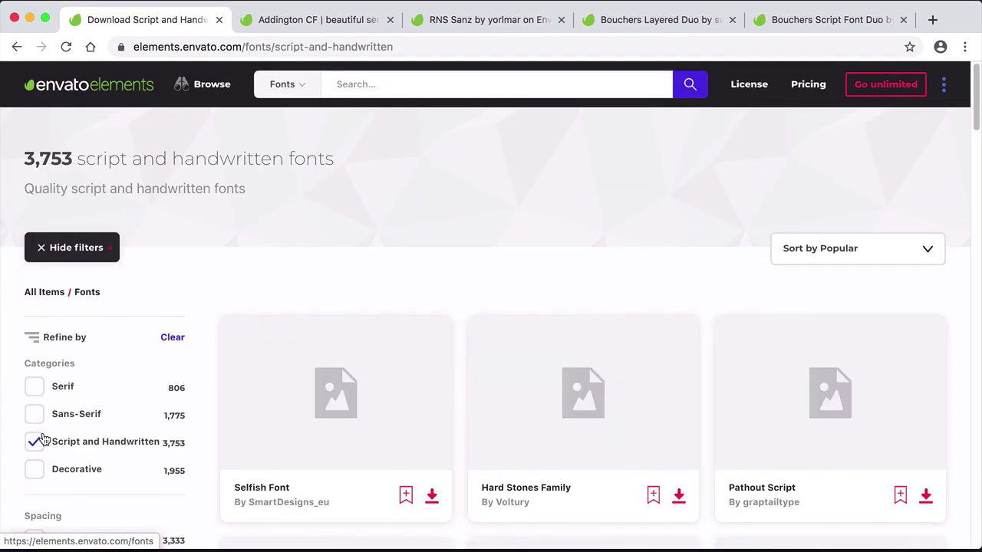
Sort the fonts by New, clear the Script and Handwritten filter and browse the newest fonts
{"action": "scroll", "coordinate": [218, 443], "scroll_direction": "down", "scroll_amount": 1}
{"action": "scroll", "coordinate": [214, 443], "scroll_direction": "up", "scroll_amount": 1}
{"action": "left_click", "coordinate": [838, 222]}
{"action": "left_click", "coordinate": [837, 233]}
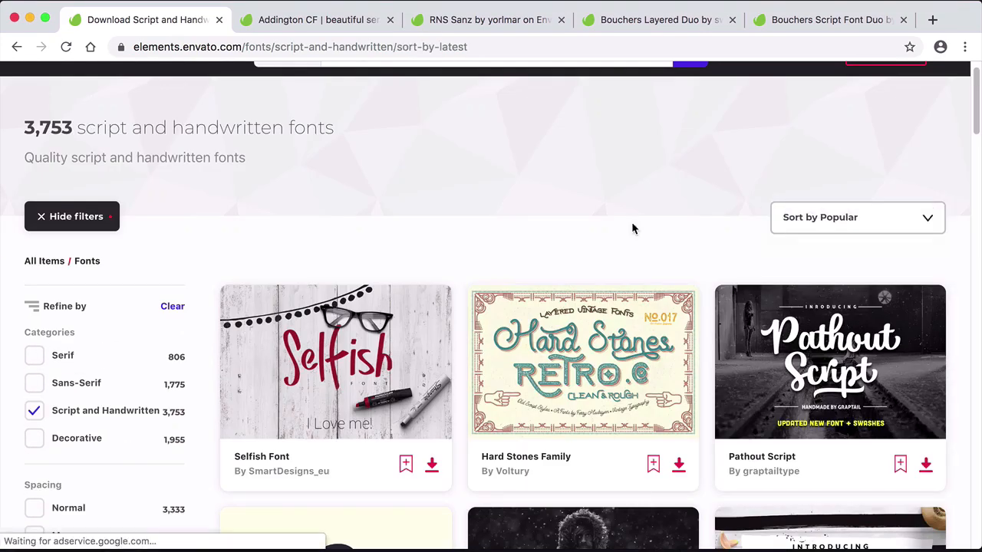
{"action": "scroll", "coordinate": [770, 374], "scroll_direction": "down", "scroll_amount": 3}
{"action": "left_click", "coordinate": [32, 353]}
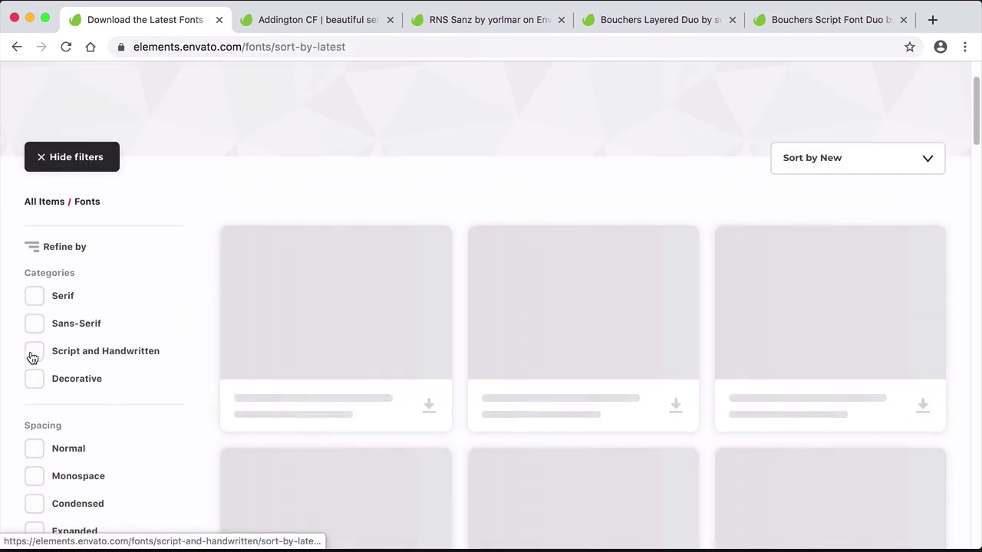
{"action": "scroll", "coordinate": [40, 368], "scroll_direction": "down", "scroll_amount": 5}
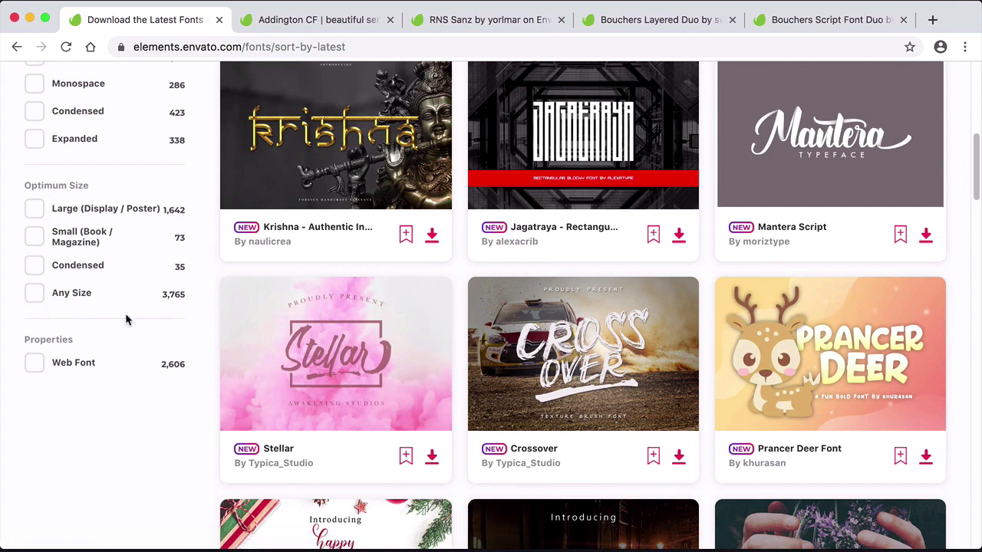
{"action": "scroll", "coordinate": [182, 435], "scroll_direction": "up", "scroll_amount": 10}
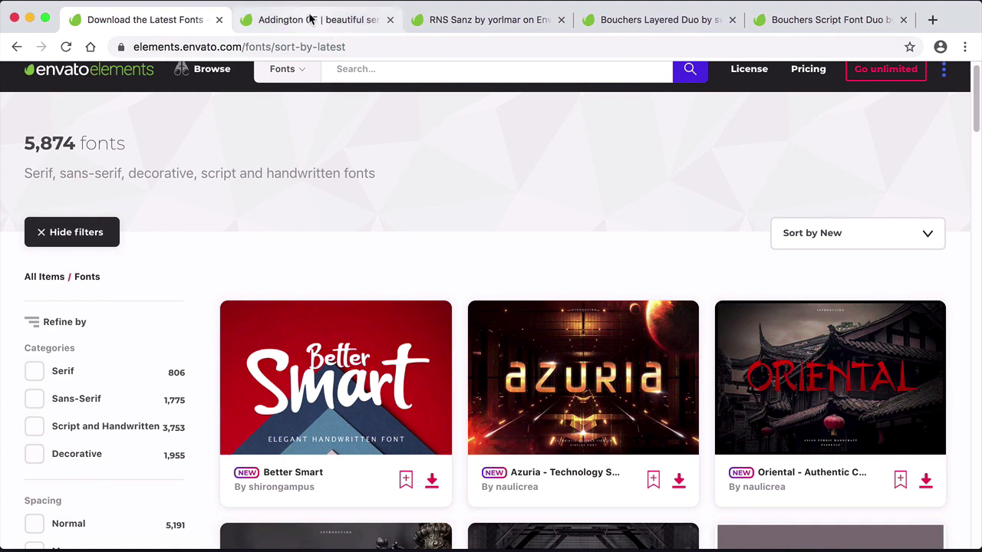
Preview the Addington CF, RNS Sanz and Bouchers Layered Duo font pages in their open tabs
{"action": "left_click", "coordinate": [310, 19]}
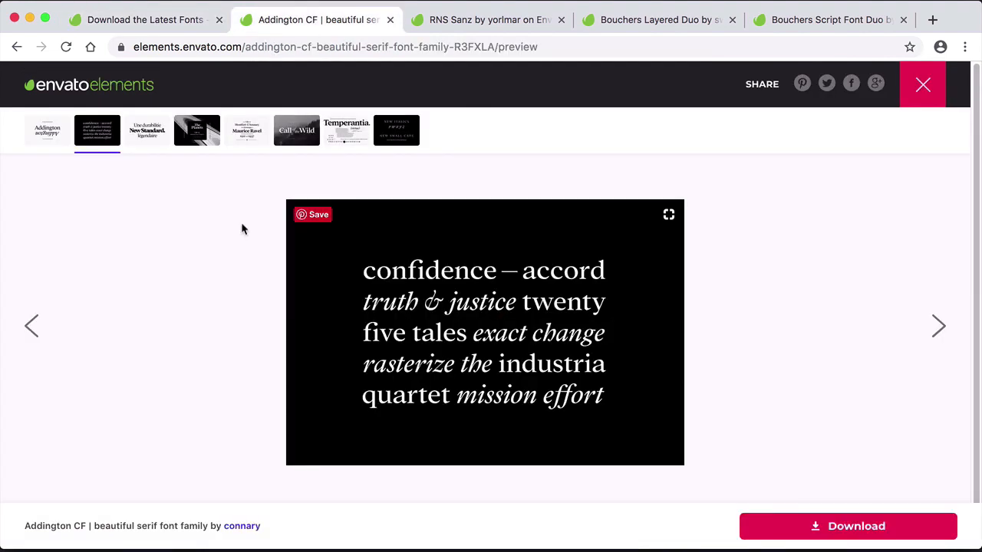
{"action": "scroll", "coordinate": [755, 391], "scroll_direction": "down", "scroll_amount": 3}
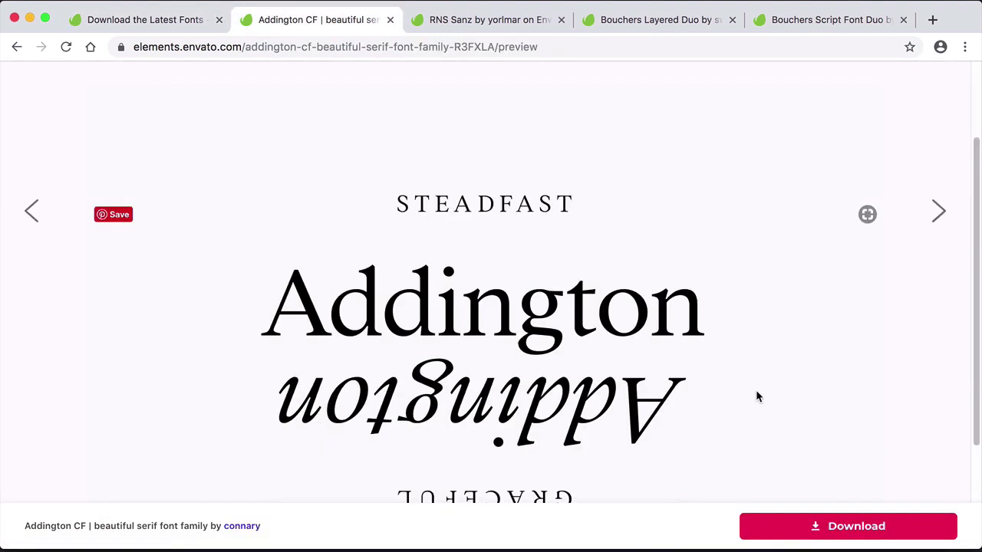
{"action": "scroll", "coordinate": [813, 398], "scroll_direction": "down", "scroll_amount": 1}
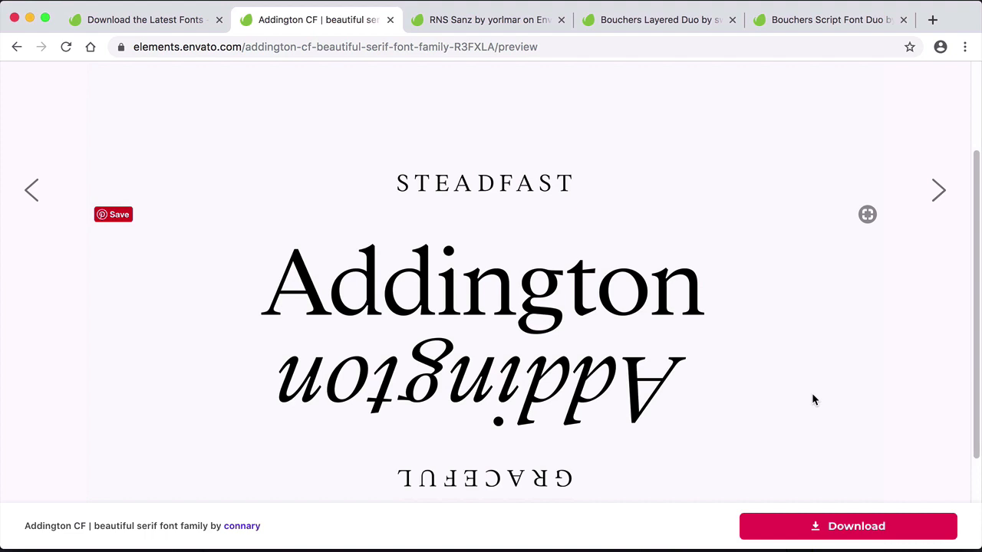
{"action": "scroll", "coordinate": [813, 399], "scroll_direction": "down", "scroll_amount": 2}
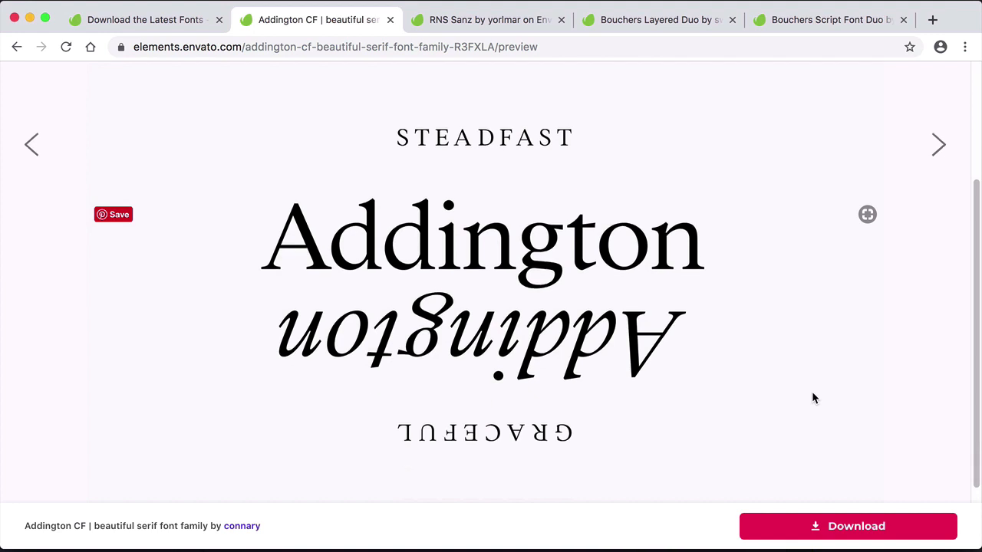
{"action": "left_click", "coordinate": [500, 21]}
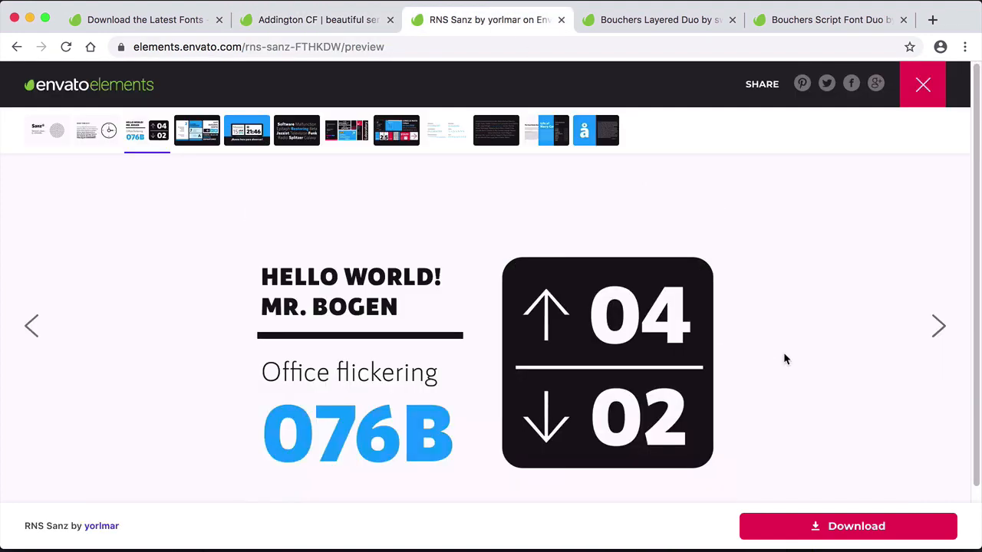
{"action": "left_click", "coordinate": [40, 138]}
{"action": "scroll", "coordinate": [678, 308], "scroll_direction": "down", "scroll_amount": 3}
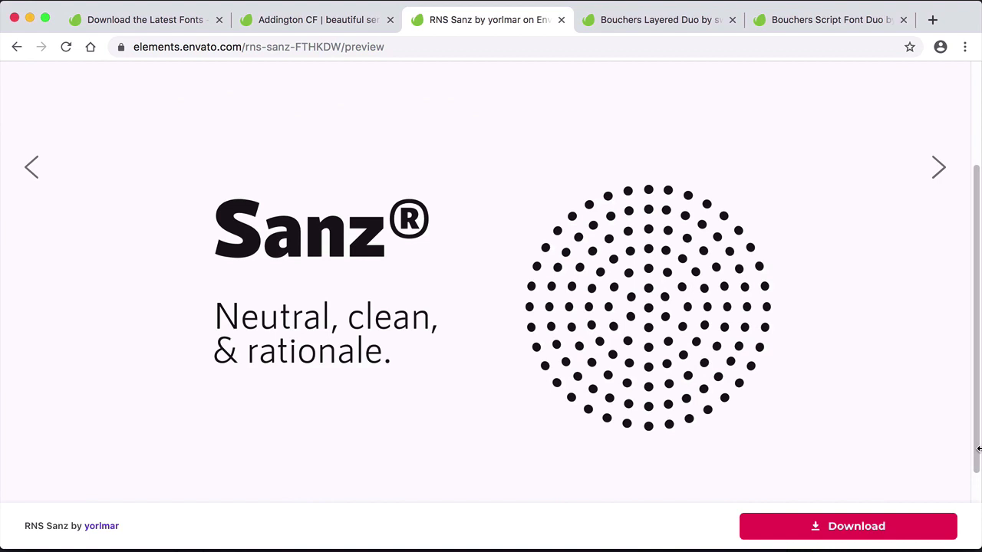
{"action": "left_click", "coordinate": [658, 25]}
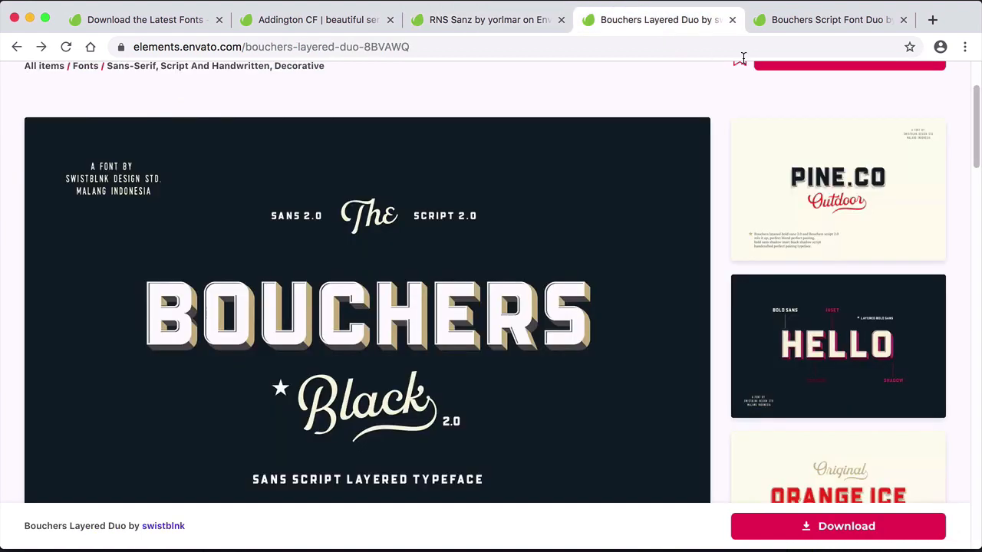
{"action": "scroll", "coordinate": [936, 218], "scroll_direction": "down", "scroll_amount": 1}
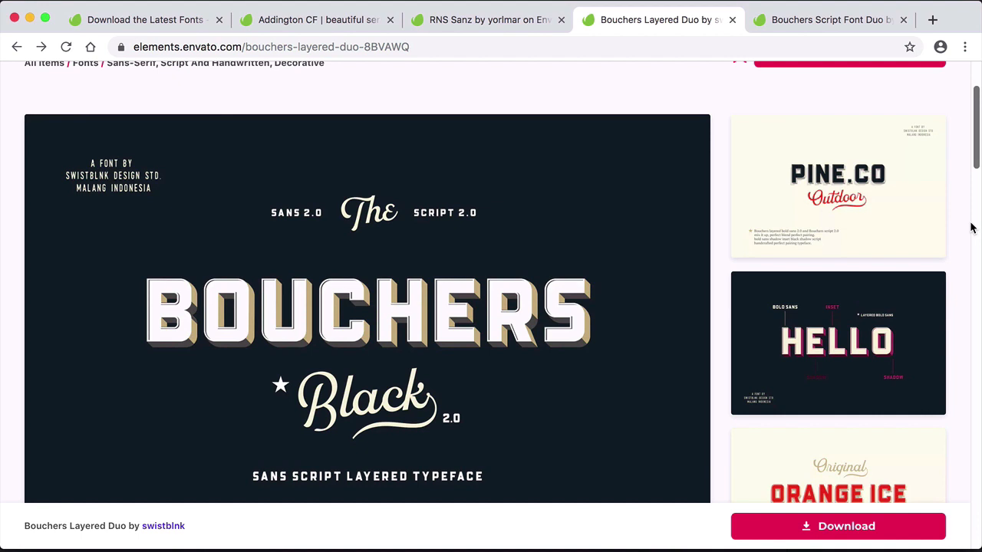
{"action": "scroll", "coordinate": [971, 228], "scroll_direction": "down", "scroll_amount": 1}
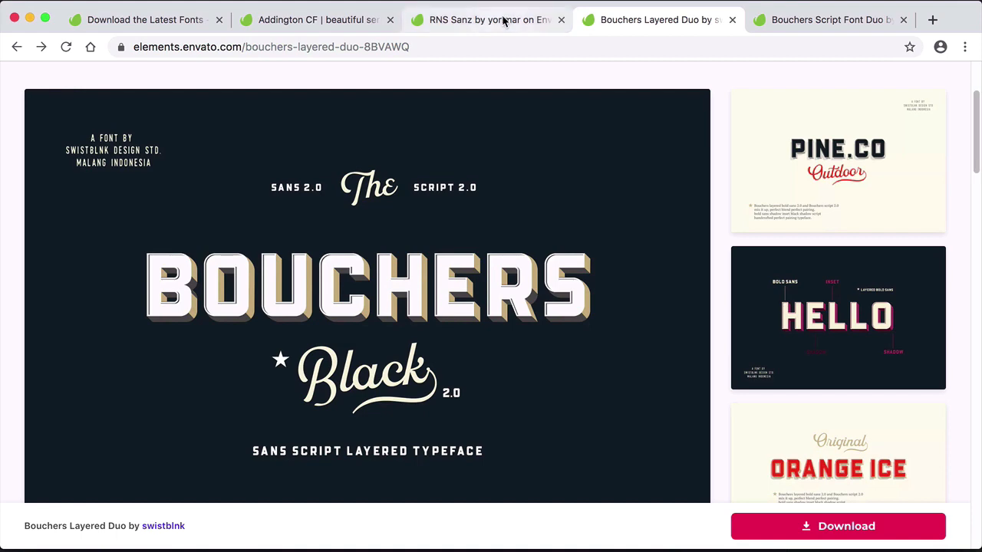
Compare the Bouchers Script Font Duo preview with the Addington CF and RNS Sanz previews
{"action": "left_click", "coordinate": [801, 29]}
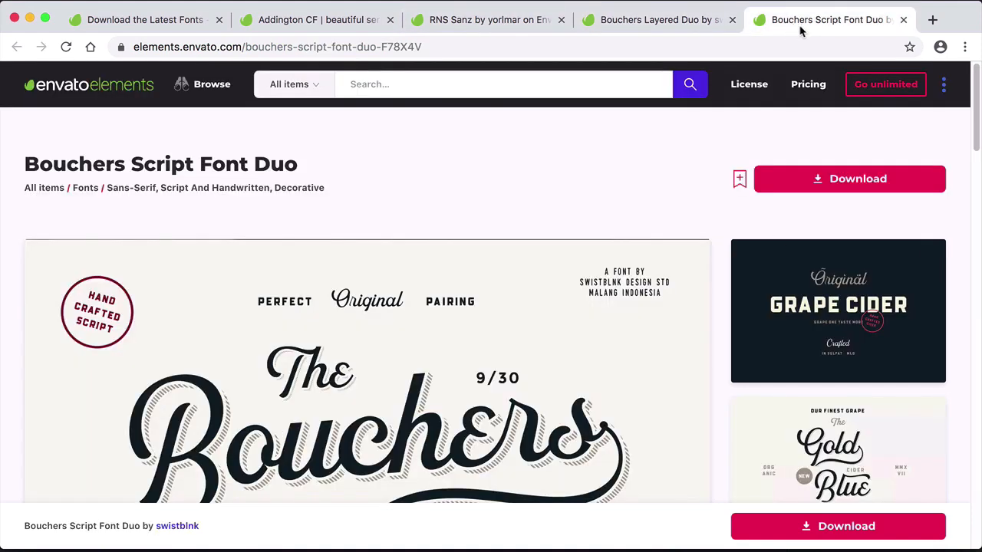
{"action": "scroll", "coordinate": [958, 259], "scroll_direction": "down", "scroll_amount": 3}
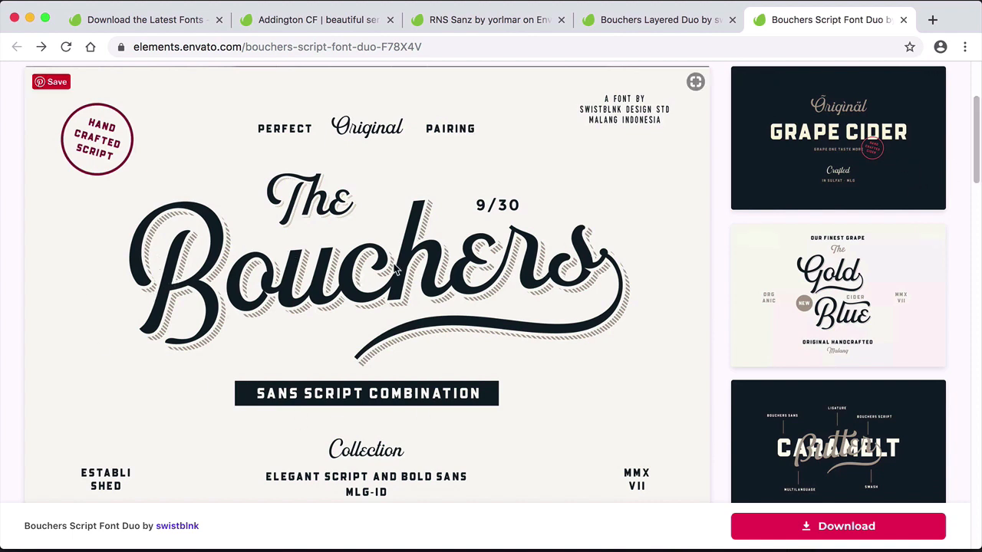
{"action": "left_click", "coordinate": [267, 22]}
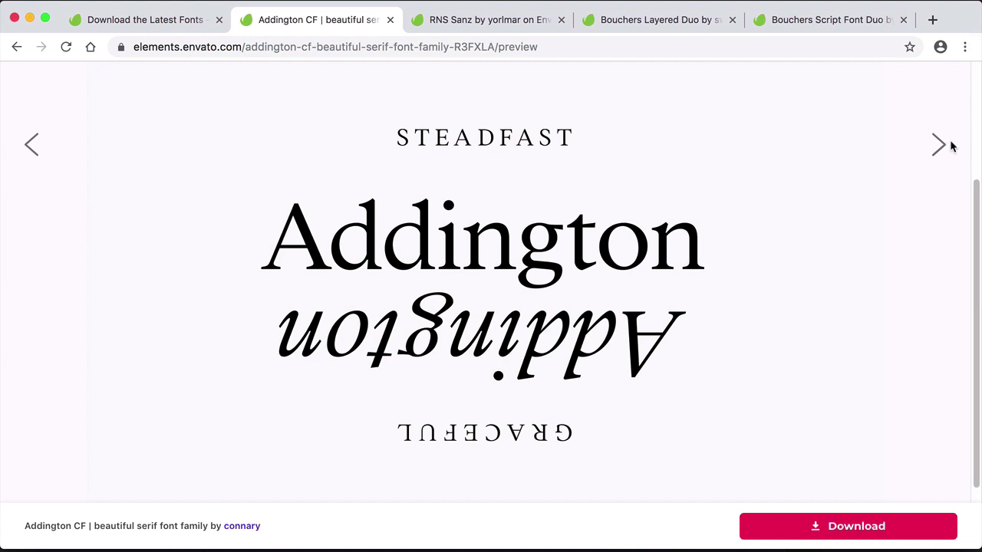
{"action": "scroll", "coordinate": [950, 146], "scroll_direction": "up", "scroll_amount": 5}
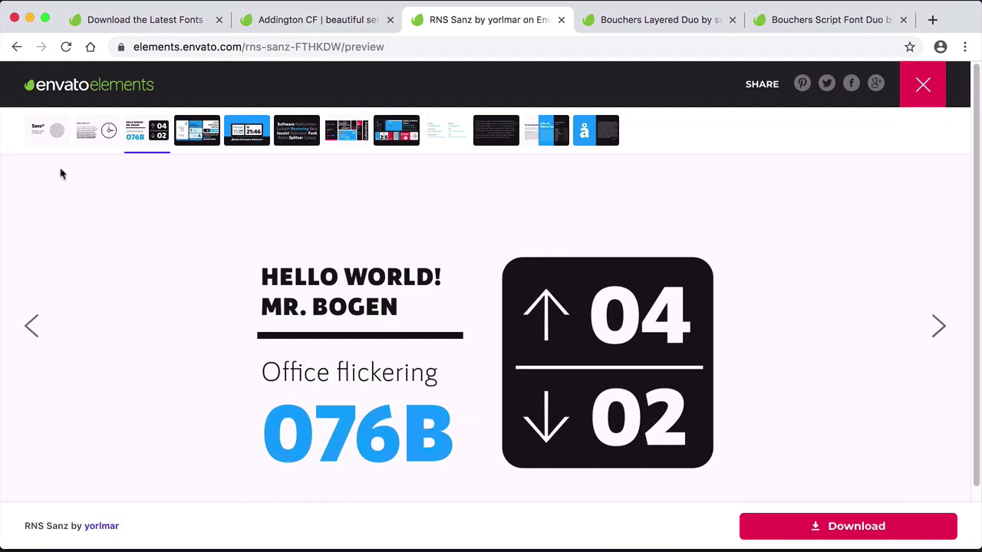
{"action": "left_click", "coordinate": [45, 143]}
{"action": "scroll", "coordinate": [678, 315], "scroll_direction": "down", "scroll_amount": 3}
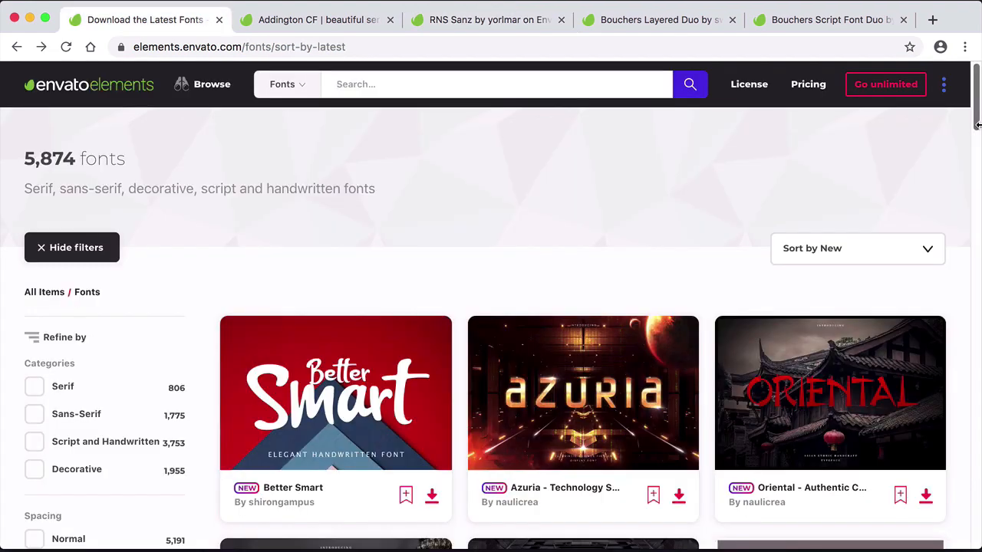
Search the fonts for "font duo" and sort the results by Popular
{"action": "type", "text": "font duo"}
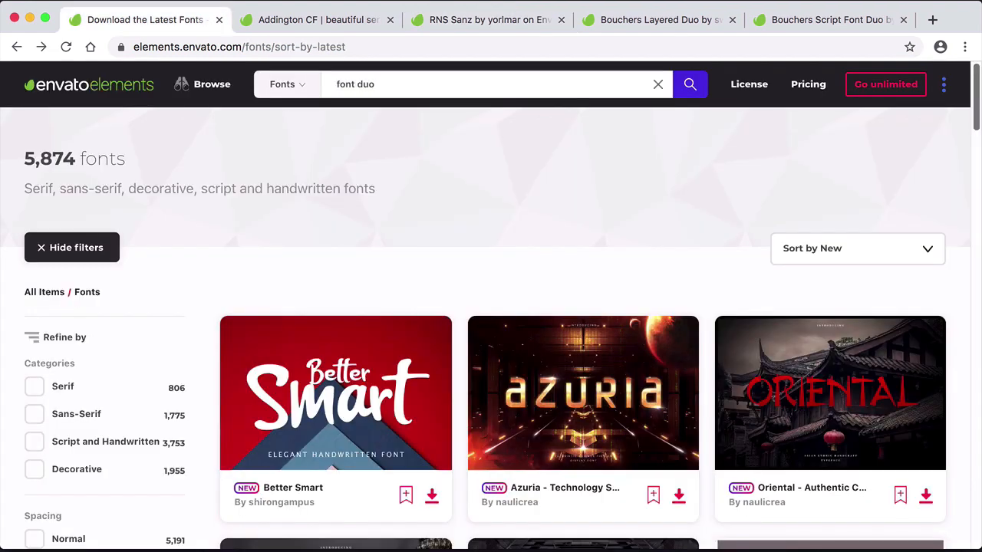
{"action": "key", "text": "Return"}
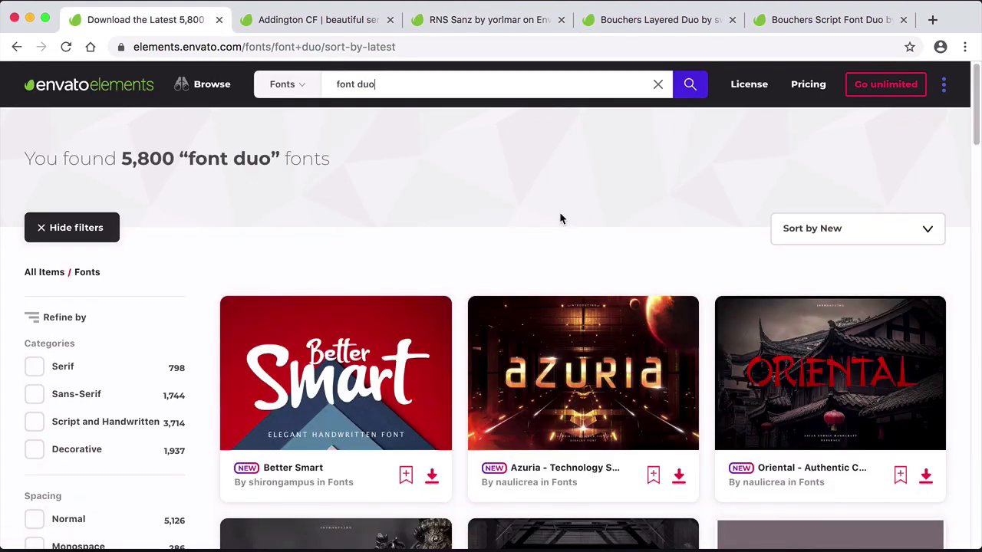
{"action": "left_click", "coordinate": [794, 230]}
{"action": "left_click", "coordinate": [791, 214]}
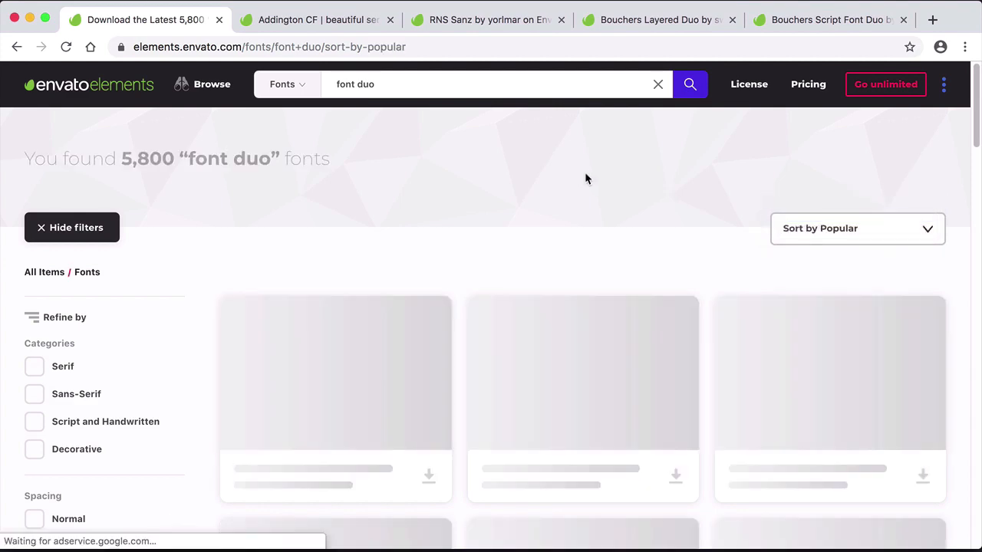
{"action": "scroll", "coordinate": [585, 178], "scroll_direction": "down", "scroll_amount": 3}
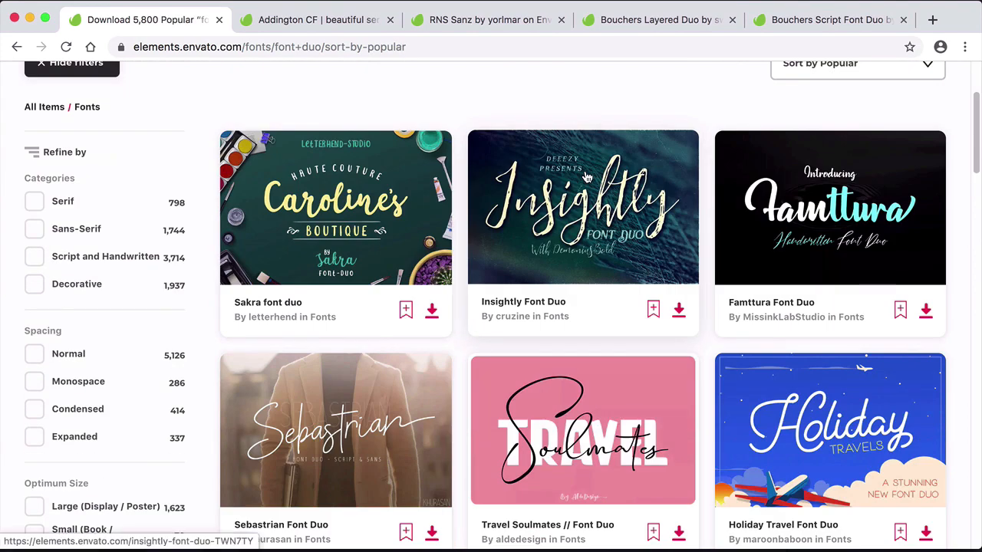
Open the Jacksons Font Duo and Ripon Font Duo pages in new tabs
{"action": "scroll", "coordinate": [586, 177], "scroll_direction": "down", "scroll_amount": 1}
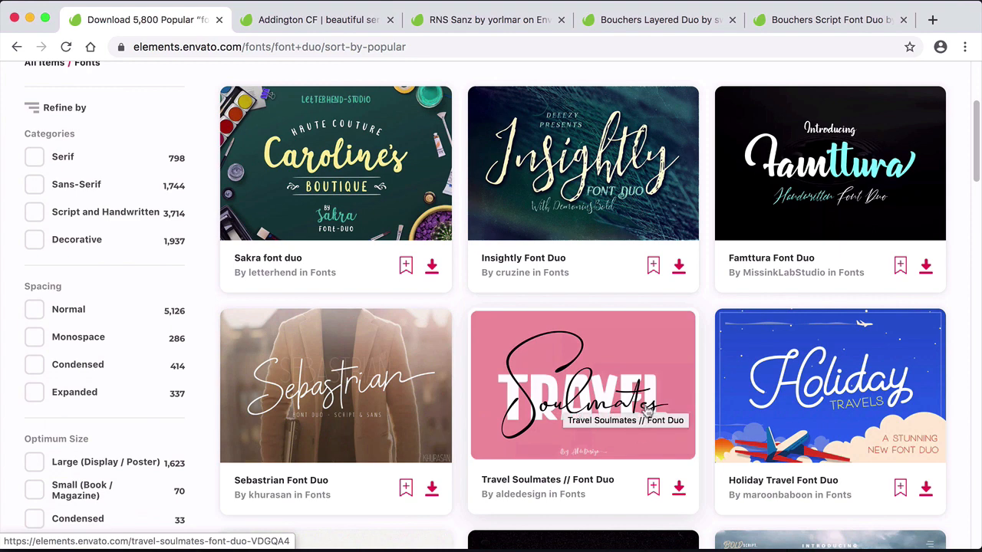
{"action": "scroll", "coordinate": [631, 392], "scroll_direction": "down", "scroll_amount": 4}
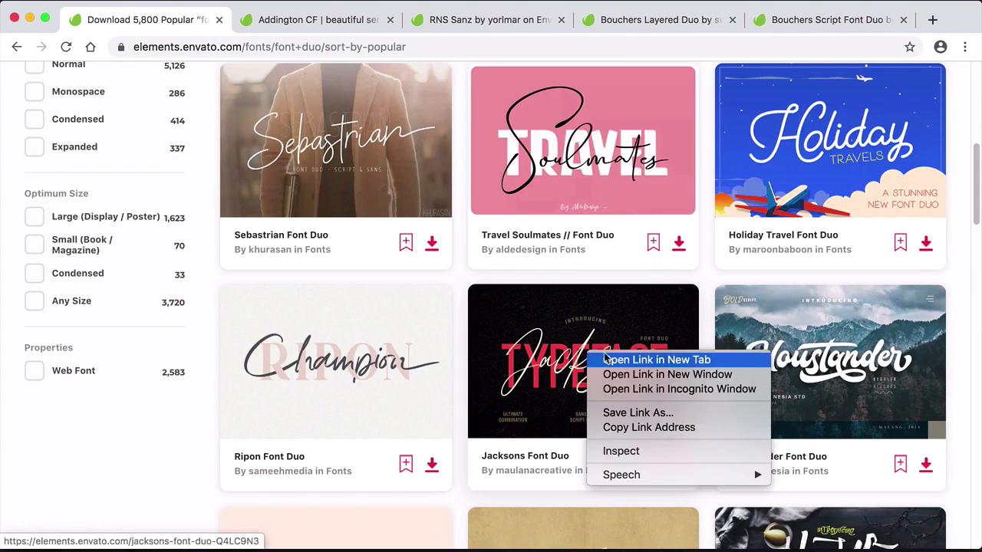
{"action": "right_click", "coordinate": [588, 355]}
{"action": "left_click", "coordinate": [641, 361]}
{"action": "right_click", "coordinate": [318, 368]}
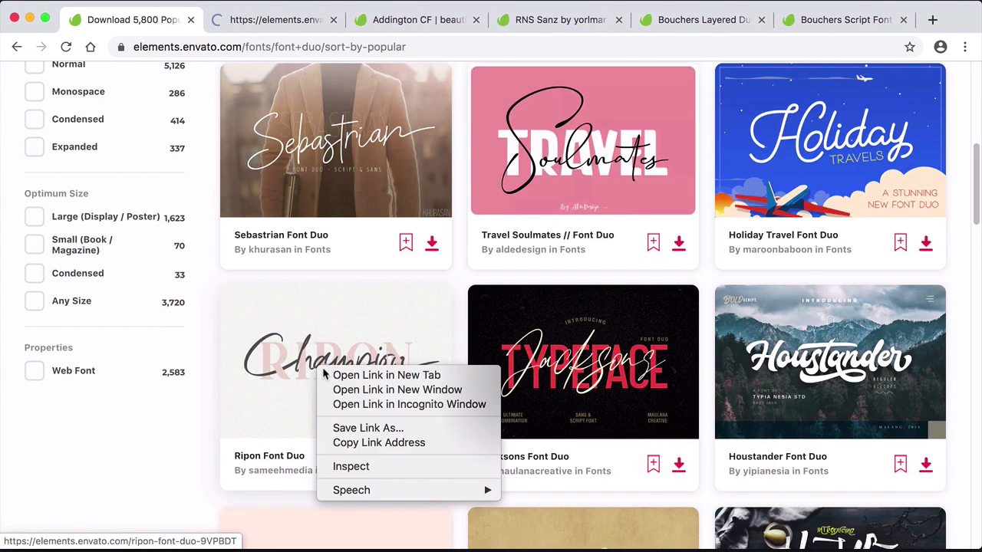
{"action": "left_click", "coordinate": [351, 375]}
Examine the Jacksons Font Duo and Ripon Font Duo preview pages
{"action": "left_click", "coordinate": [234, 23]}
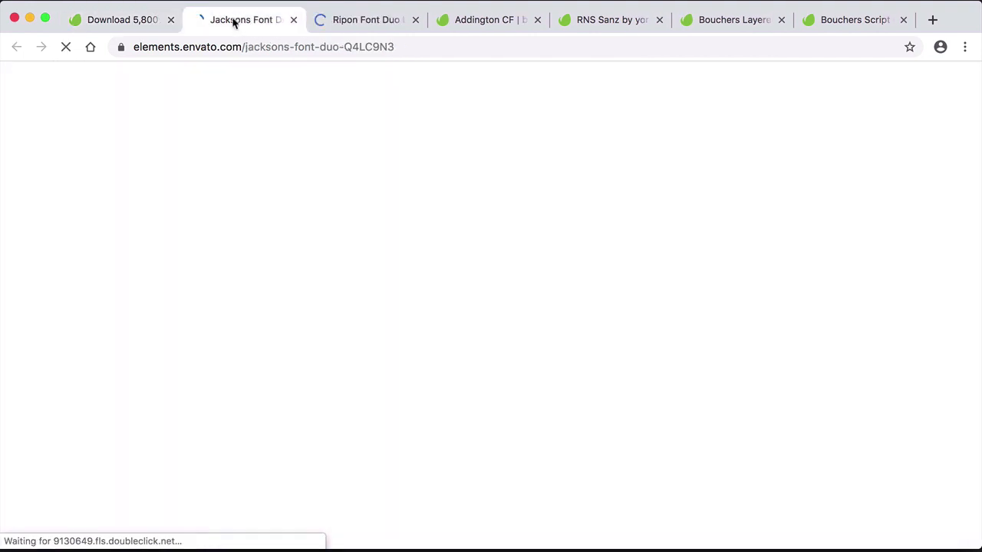
{"action": "left_click_drag", "start_coordinate": [978, 81], "coordinate": [979, 116]}
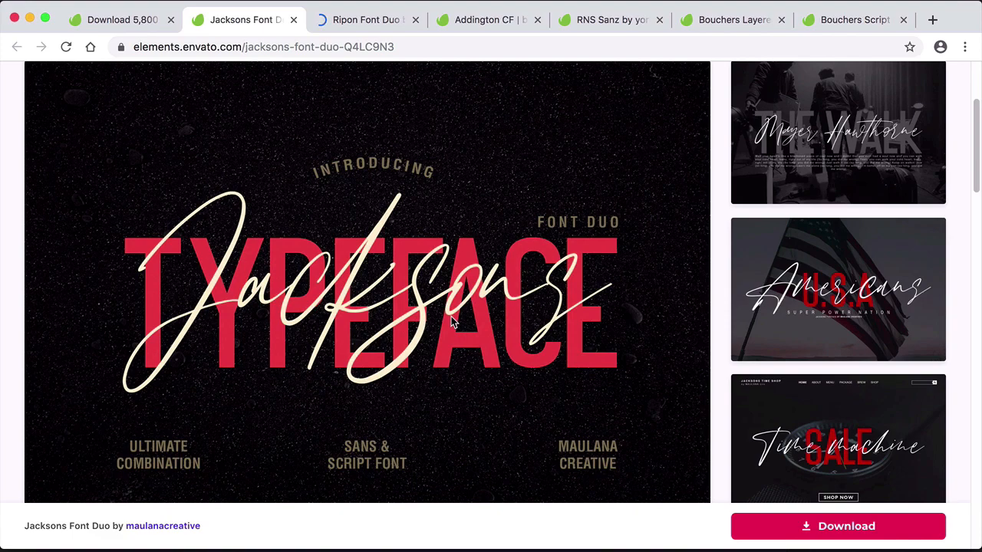
{"action": "key", "text": "ctrl+Tab"}
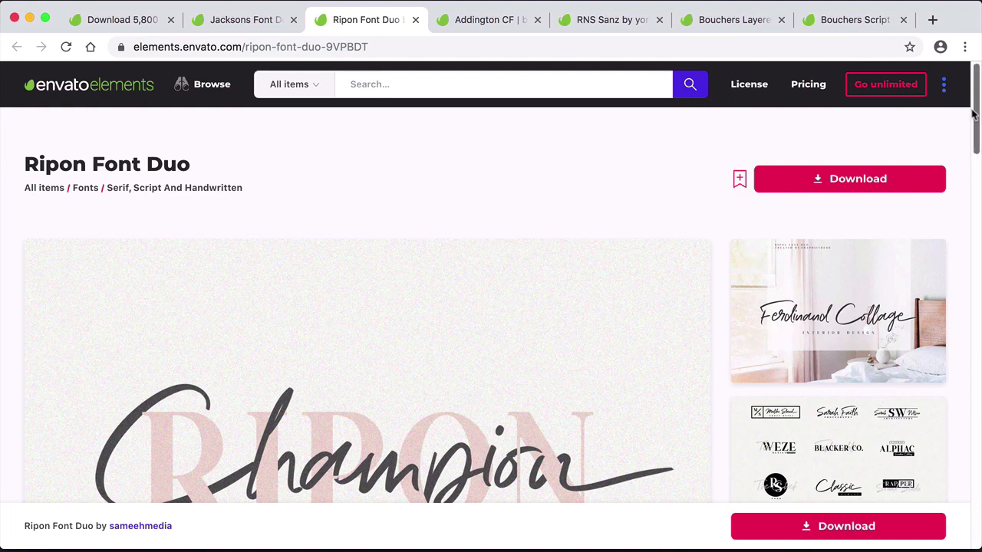
{"action": "left_click_drag", "start_coordinate": [976, 113], "coordinate": [976, 143]}
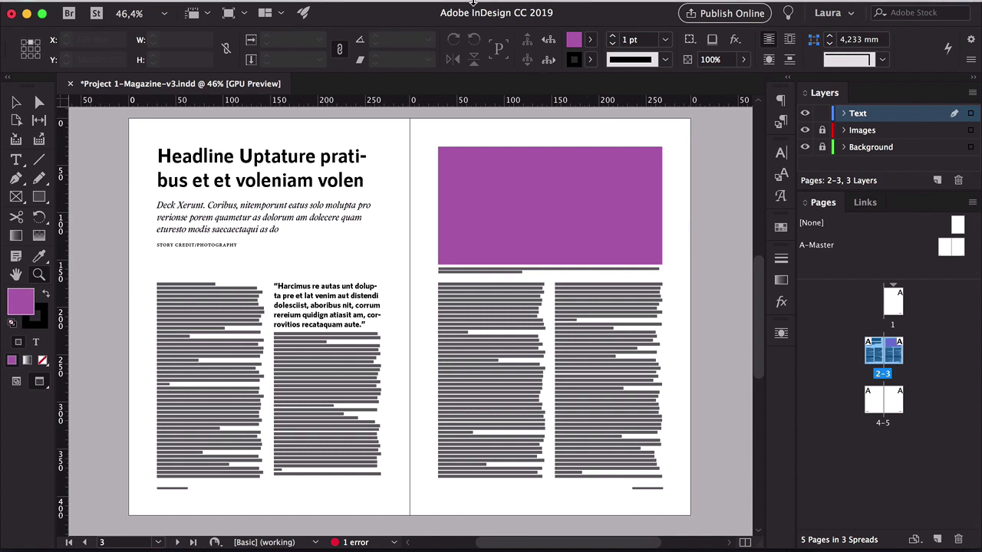
Open the Paragraph Styles panel
{"action": "left_click", "coordinate": [431, 11]}
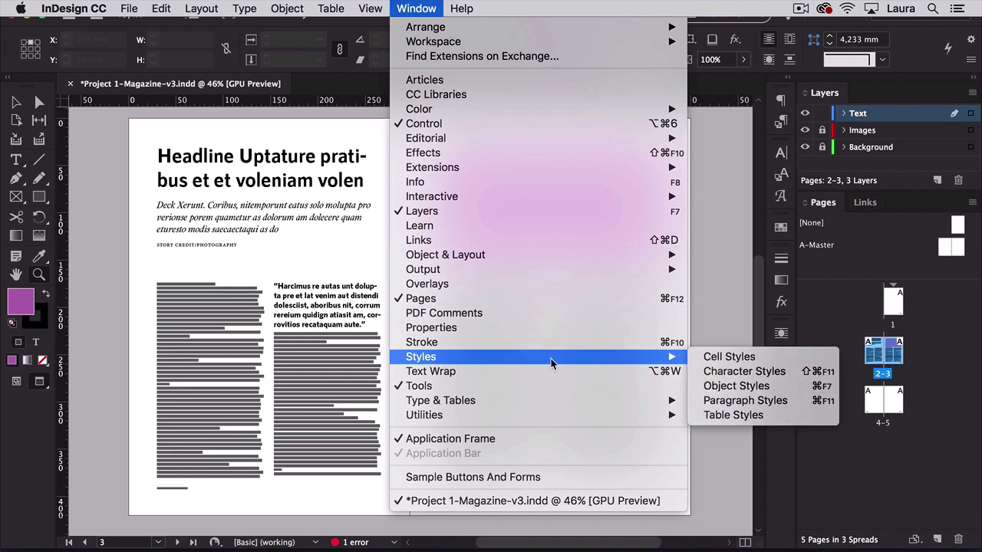
{"action": "left_click", "coordinate": [730, 401]}
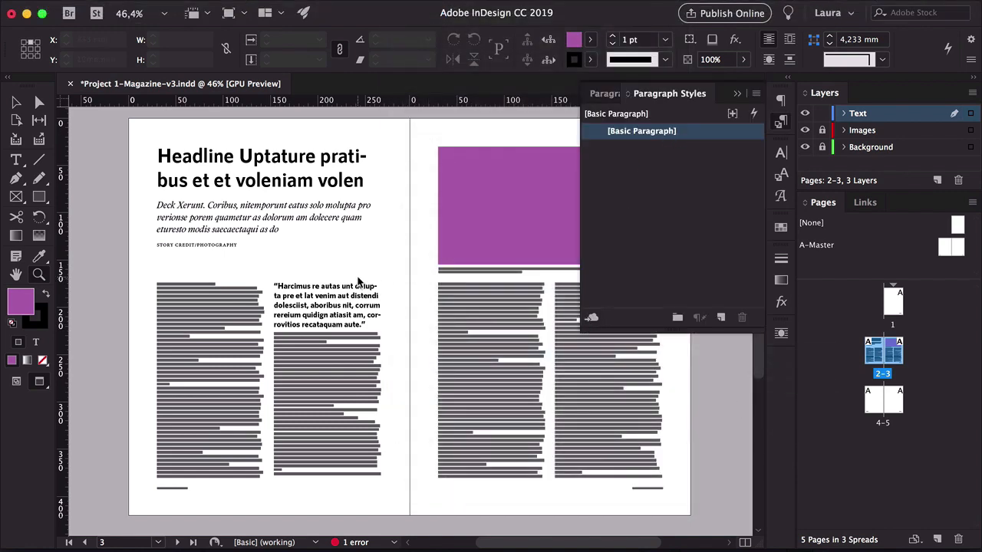
Change the spread's headline text to Title Case
{"action": "key", "text": "v"}
{"action": "double_click", "coordinate": [270, 158]}
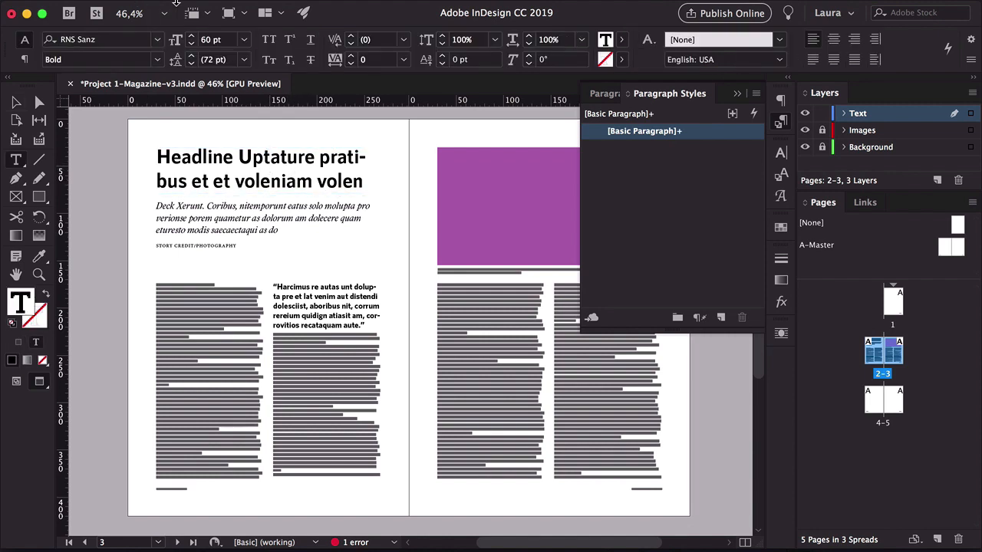
{"action": "key", "text": "super+a"}
{"action": "left_click", "coordinate": [244, 8]}
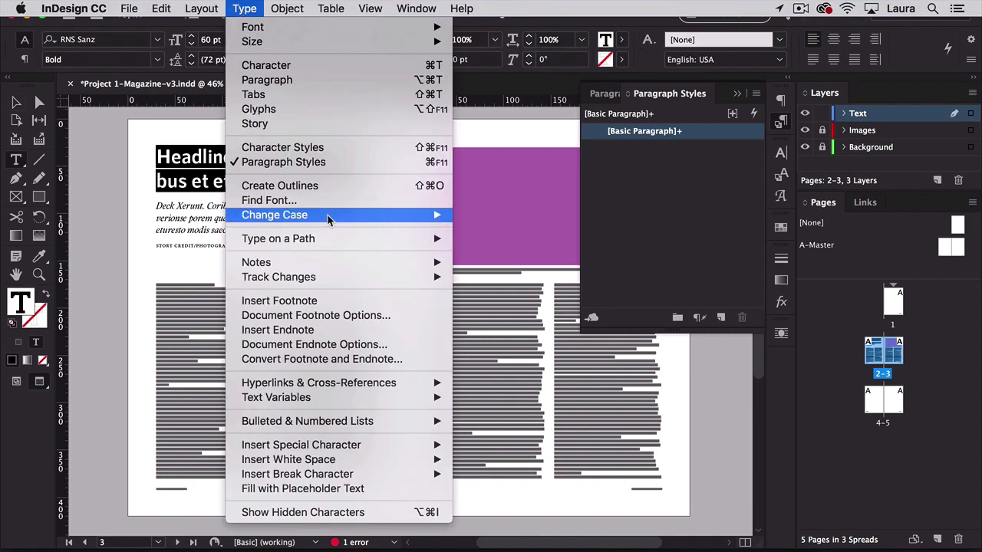
{"action": "mouse_move", "coordinate": [330, 215]}
{"action": "left_click", "coordinate": [492, 244]}
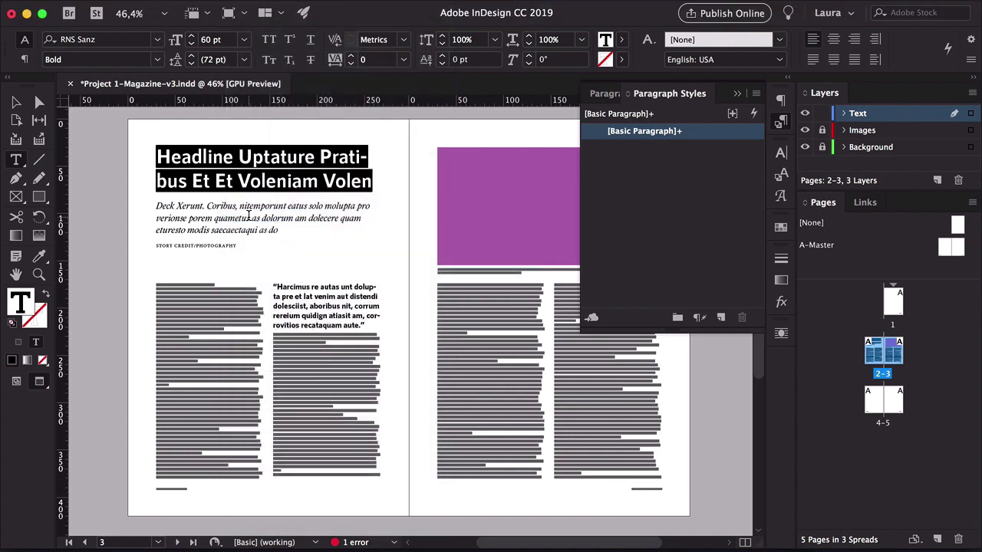
Change the deck paragraph below the headline to Sentence case
{"action": "left_click", "coordinate": [271, 220]}
{"action": "key", "text": "super+a"}
{"action": "left_click", "coordinate": [244, 8]}
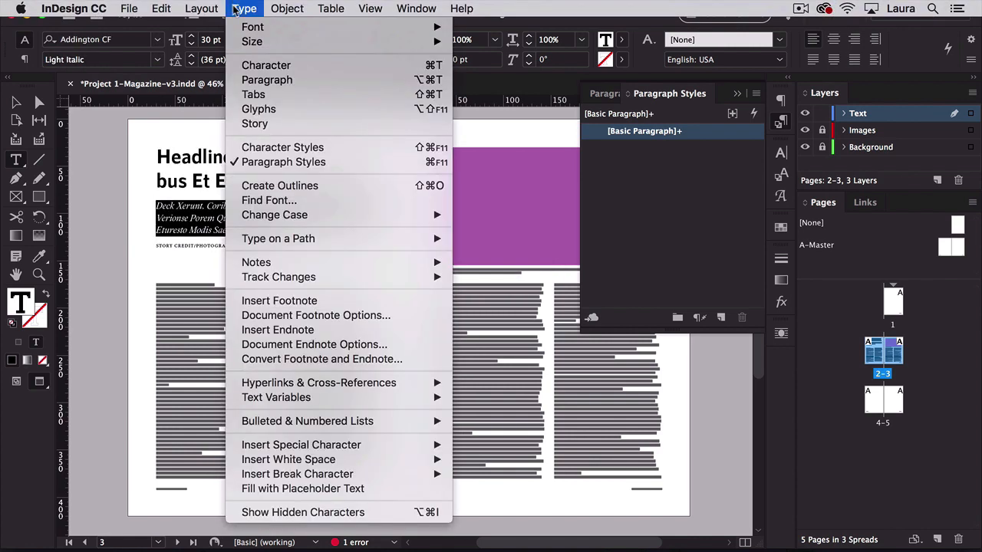
{"action": "mouse_move", "coordinate": [356, 220]}
{"action": "left_click", "coordinate": [510, 260]}
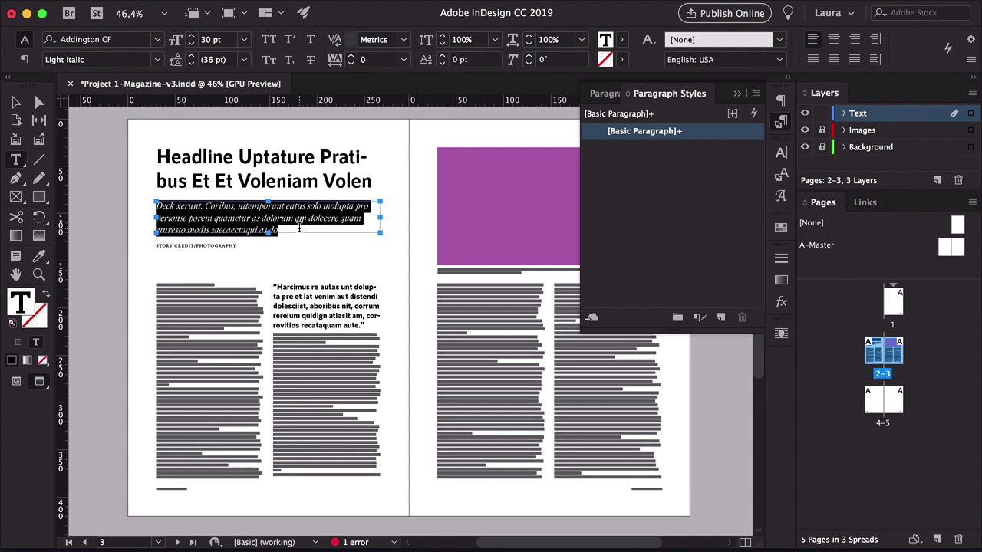
Try toggling All Caps on the story credit line
{"action": "left_click", "coordinate": [300, 228]}
{"action": "left_click", "coordinate": [225, 252]}
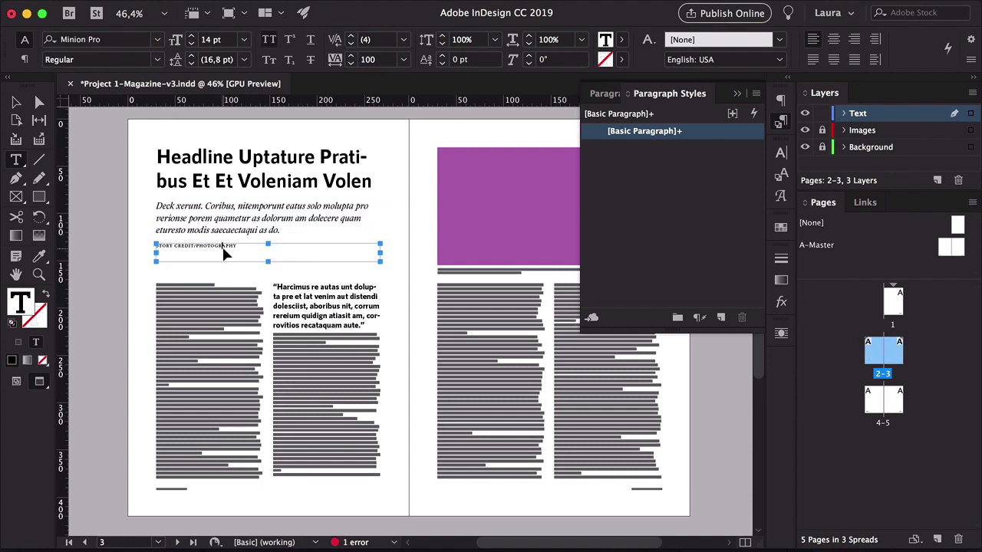
{"action": "key", "text": "super+a"}
{"action": "left_click", "coordinate": [270, 41]}
{"action": "left_click", "coordinate": [271, 40]}
{"action": "key", "text": "Escape"}
{"action": "key", "text": "super+shift+a"}
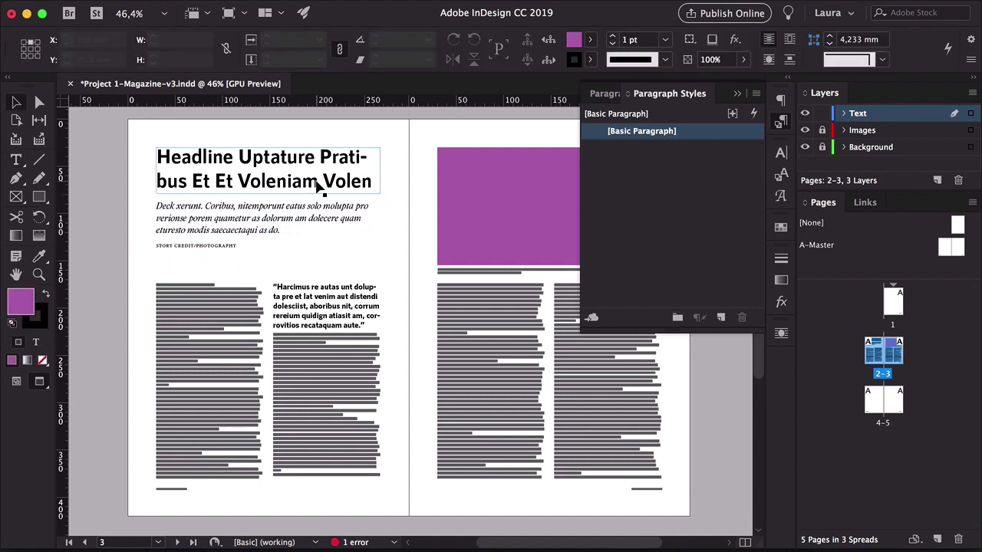
Colour the headline text with a dark blue swatch
{"action": "double_click", "coordinate": [319, 186]}
{"action": "key", "text": "super+a"}
{"action": "left_click", "coordinate": [625, 39]}
{"action": "scroll", "coordinate": [452, 158], "scroll_direction": "down", "scroll_amount": 1}
{"action": "left_click", "coordinate": [487, 221]}
{"action": "key", "text": "Escape"}
{"action": "left_click", "coordinate": [111, 169]}
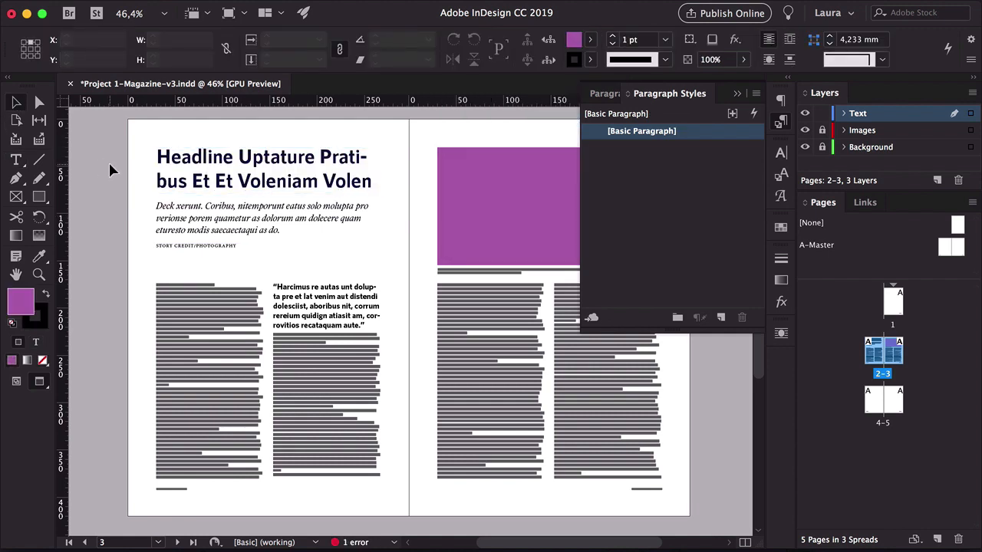
Colour the pull quote text with the purple swatch
{"action": "double_click", "coordinate": [307, 296]}
{"action": "key", "text": "super+a"}
{"action": "left_click", "coordinate": [625, 40]}
{"action": "left_click", "coordinate": [454, 157]}
{"action": "left_click", "coordinate": [516, 189]}
{"action": "key", "text": "Escape"}
{"action": "key", "text": "super+shift+a"}
{"action": "key", "text": "z"}
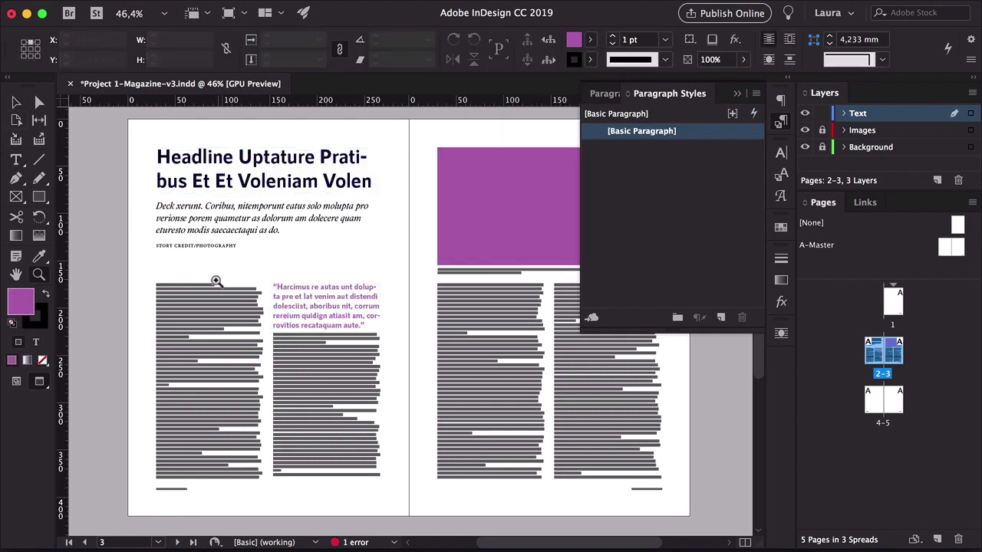
Set a 5 mm first-line left indent on all the body text of the story
{"action": "left_click_drag", "start_coordinate": [217, 281], "coordinate": [438, 325]}
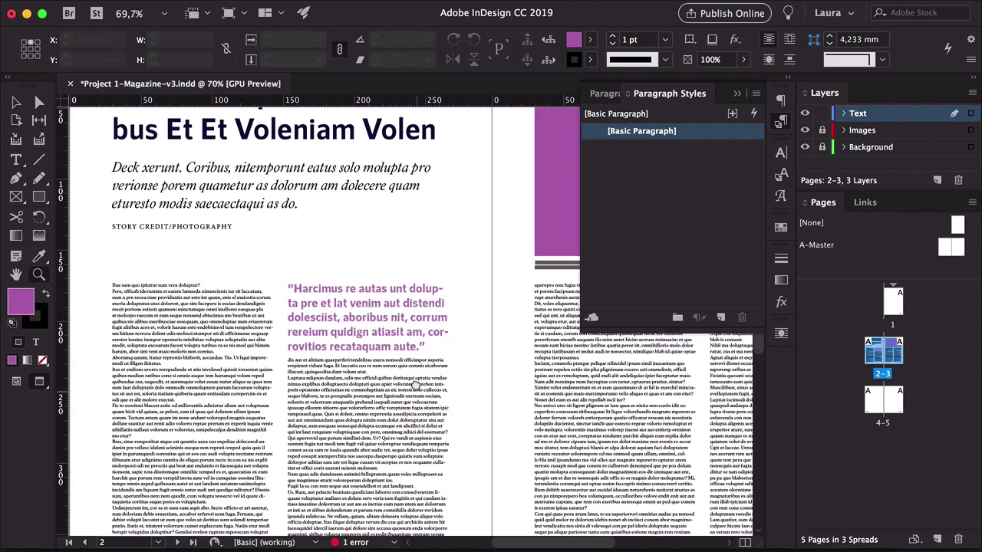
{"action": "left_click_drag", "start_coordinate": [415, 385], "coordinate": [419, 306]}
{"action": "key", "text": "v"}
{"action": "double_click", "coordinate": [158, 249]}
{"action": "key", "text": "super+a"}
{"action": "left_click", "coordinate": [25, 60]}
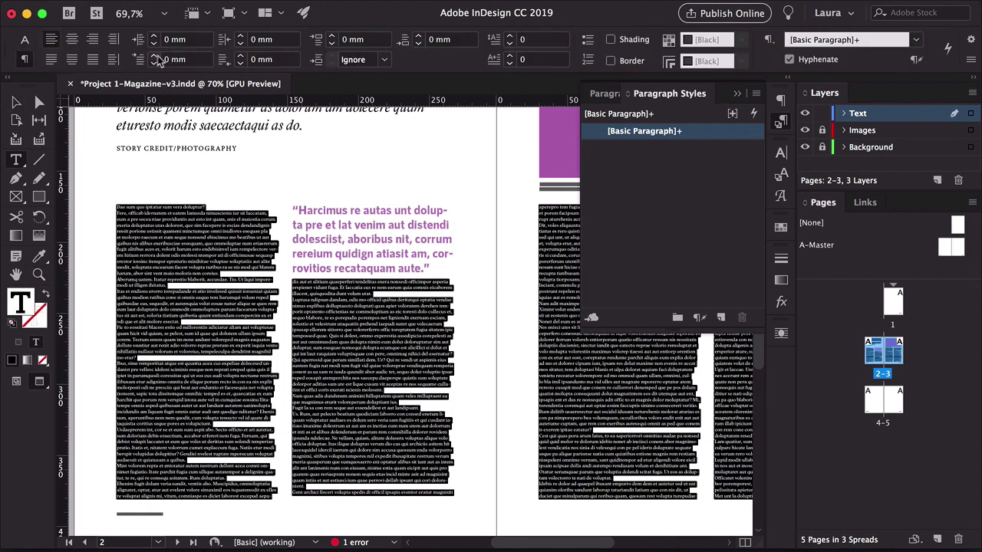
{"action": "left_click", "coordinate": [156, 56]}
{"action": "double_click", "coordinate": [184, 59]}
{"action": "type", "text": "5"}
{"action": "left_click", "coordinate": [202, 43]}
{"action": "left_click", "coordinate": [16, 102]}
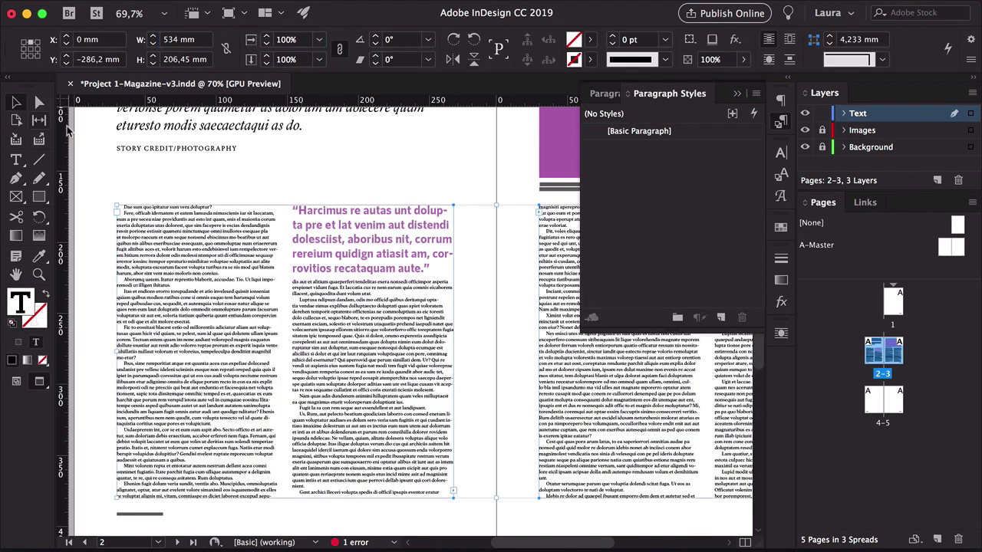
Show the baseline grid
{"action": "left_click", "coordinate": [156, 158]}
{"action": "key", "text": "z"}
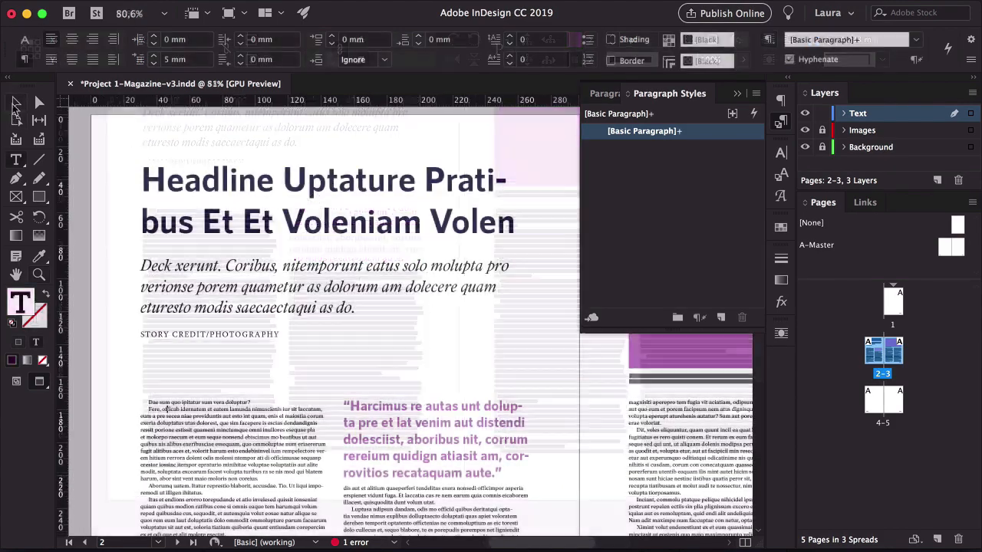
{"action": "left_click", "coordinate": [153, 404]}
{"action": "key", "text": "super+a"}
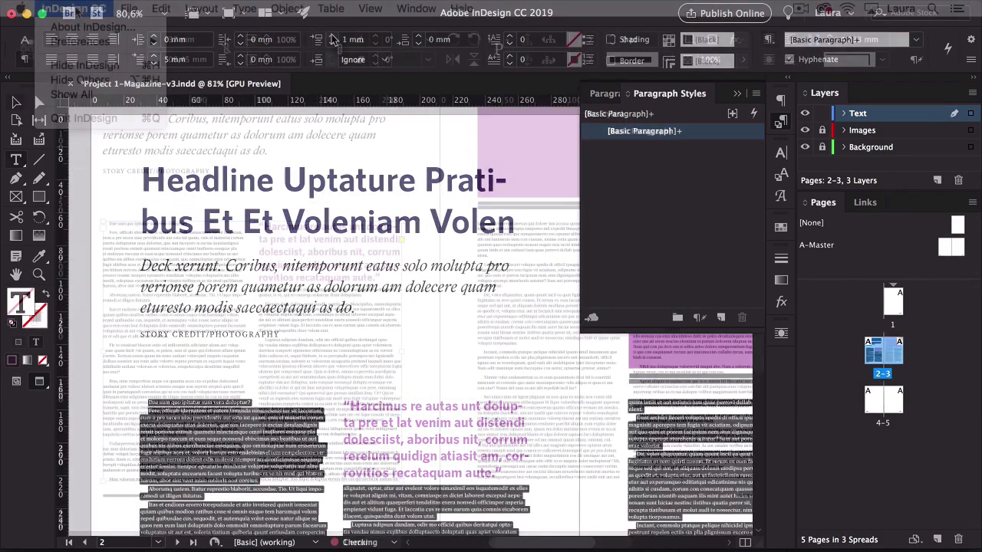
{"action": "left_click", "coordinate": [75, 10]}
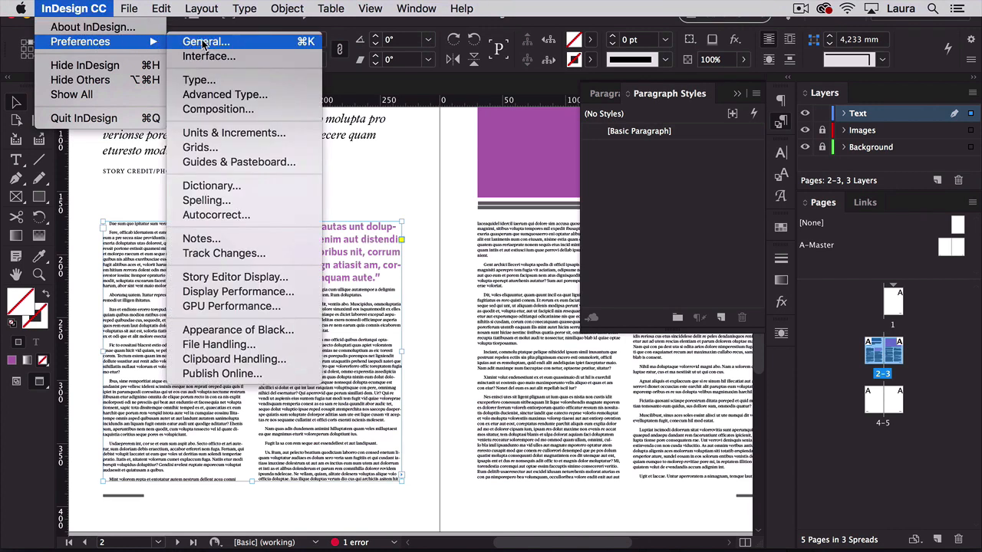
{"action": "left_click", "coordinate": [90, 11]}
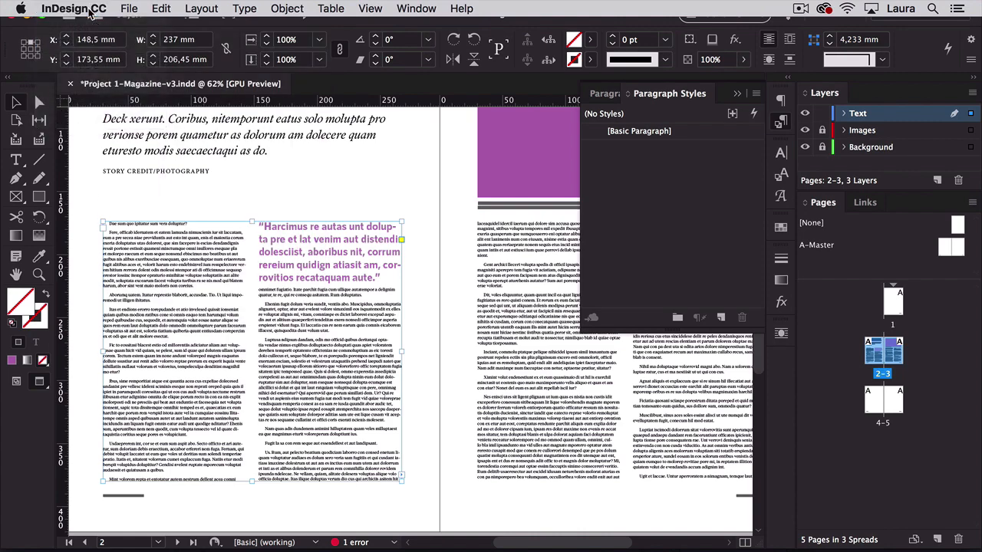
{"action": "left_click", "coordinate": [368, 9]}
{"action": "mouse_move", "coordinate": [513, 325]}
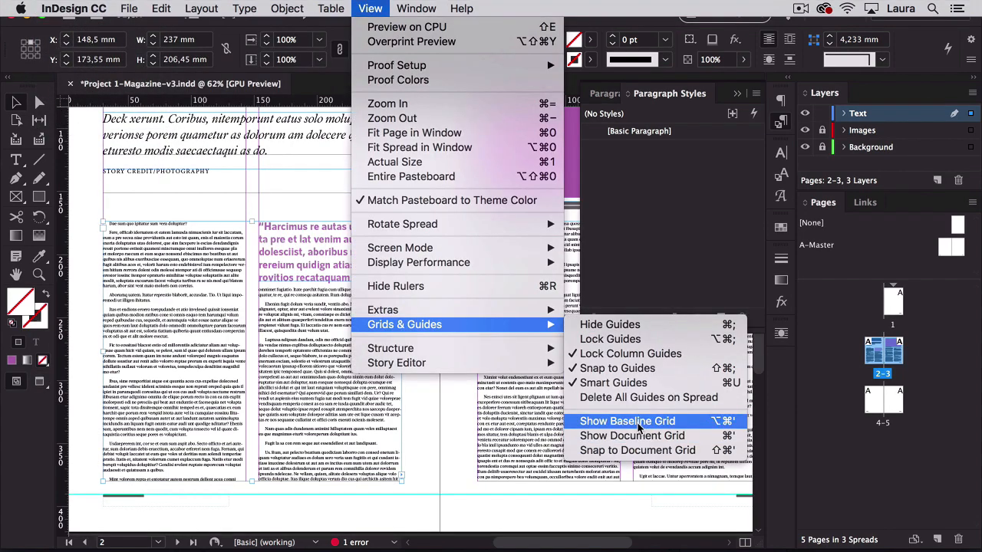
{"action": "left_click", "coordinate": [721, 421]}
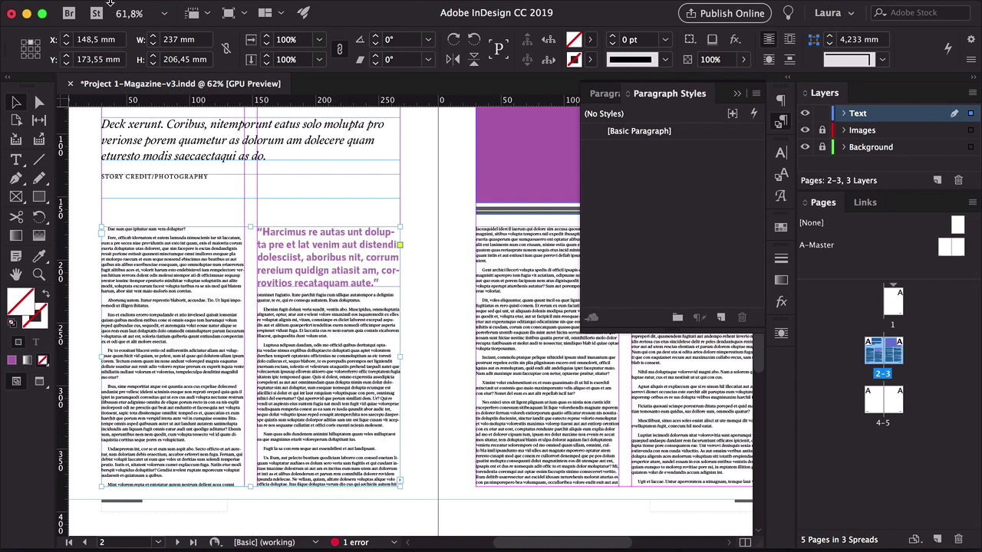
Set the baseline grid start to 0 mm in the grid preferences
{"action": "left_click", "coordinate": [77, 8]}
{"action": "mouse_move", "coordinate": [95, 46]}
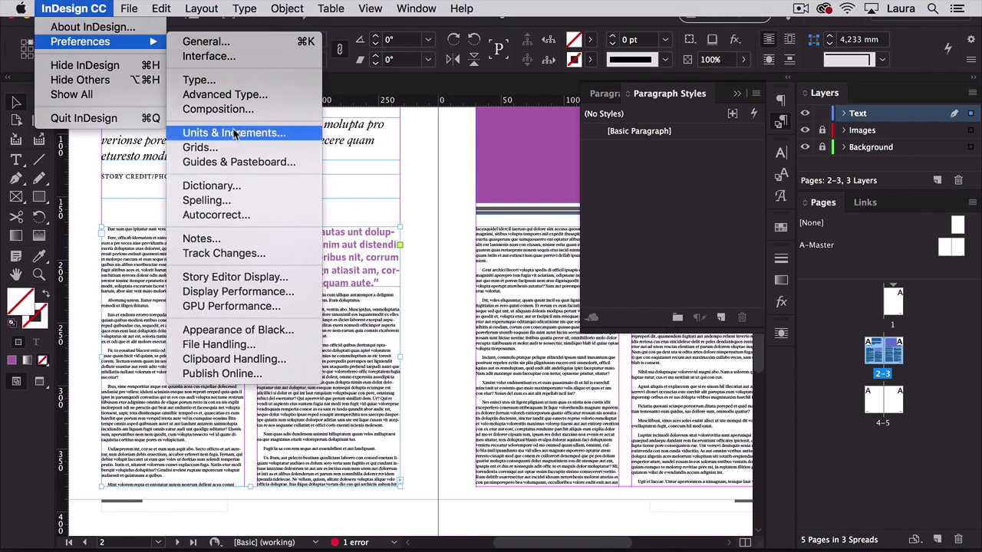
{"action": "left_click", "coordinate": [201, 147]}
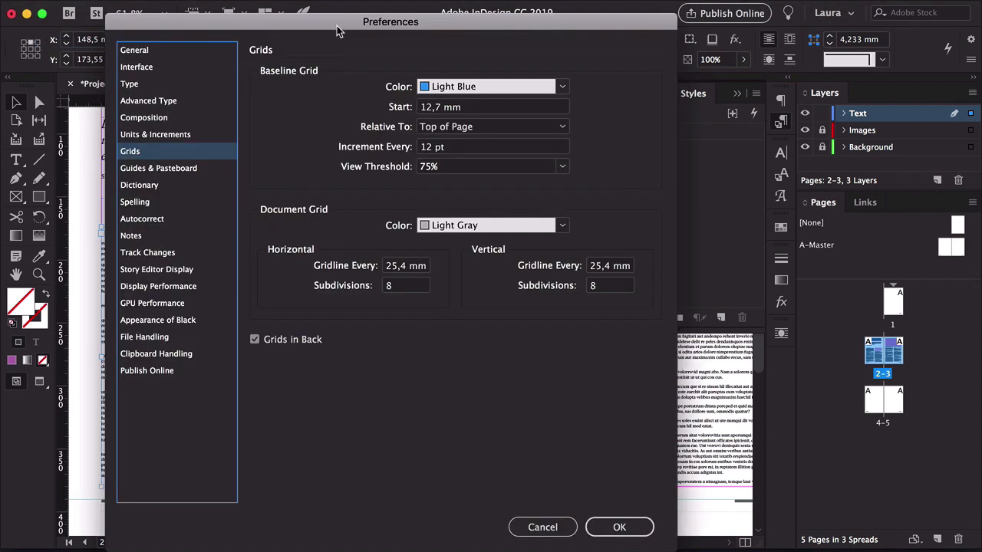
{"action": "left_click_drag", "start_coordinate": [341, 23], "coordinate": [481, 10]}
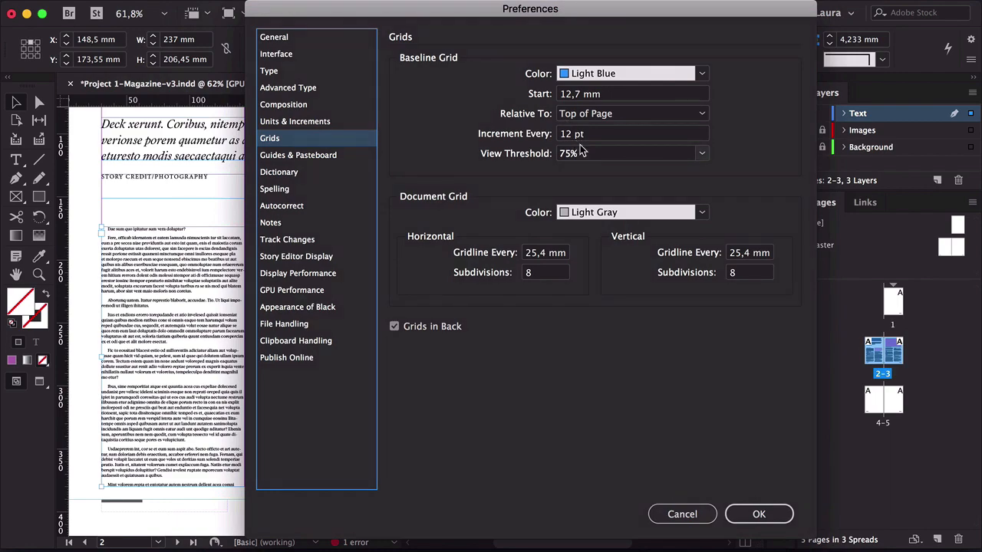
{"action": "triple_click", "coordinate": [571, 94]}
{"action": "type", "text": "0"}
{"action": "key", "text": "Tab"}
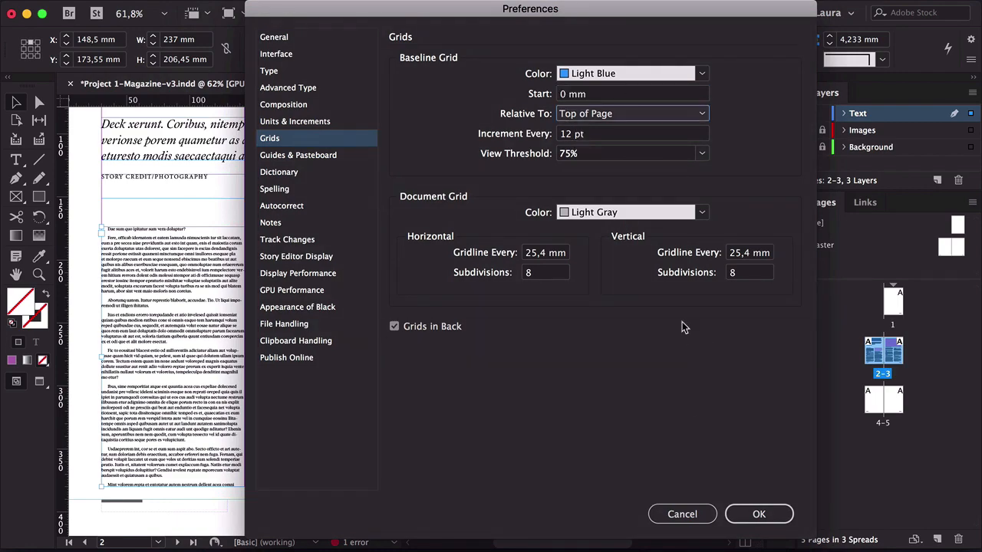
{"action": "left_click", "coordinate": [750, 514]}
{"action": "left_click_drag", "start_coordinate": [353, 246], "coordinate": [386, 341]}
{"action": "key", "text": "z"}
{"action": "left_click_drag", "start_coordinate": [268, 286], "coordinate": [322, 284]}
{"action": "left_click_drag", "start_coordinate": [289, 315], "coordinate": [392, 274]}
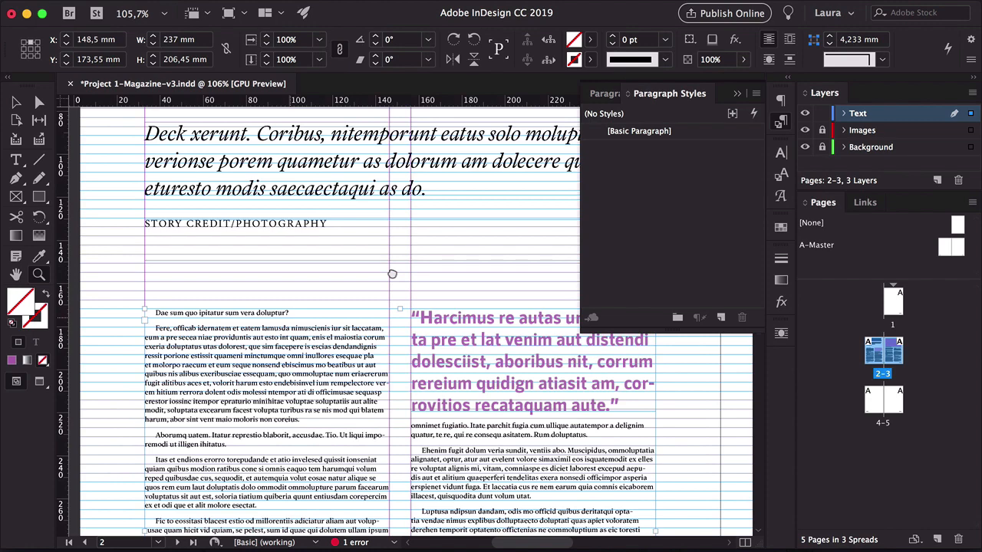
Select all the story's body text and align it to the baseline grid
{"action": "left_click_drag", "start_coordinate": [392, 273], "coordinate": [404, 267]}
{"action": "left_click", "coordinate": [276, 316]}
{"action": "left_click_drag", "start_coordinate": [273, 312], "coordinate": [276, 298]}
{"action": "double_click", "coordinate": [259, 307]}
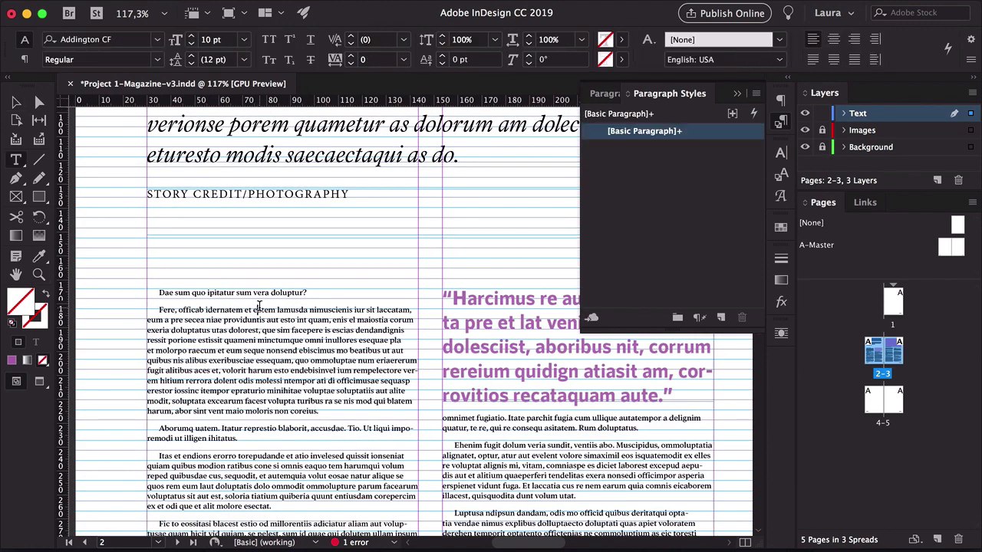
{"action": "key", "text": "super+a"}
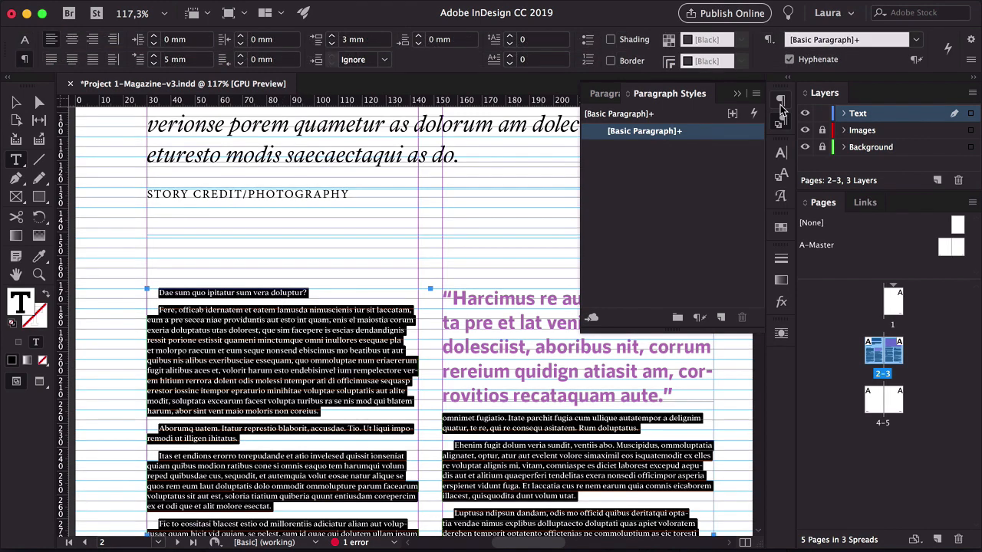
{"action": "left_click", "coordinate": [781, 104]}
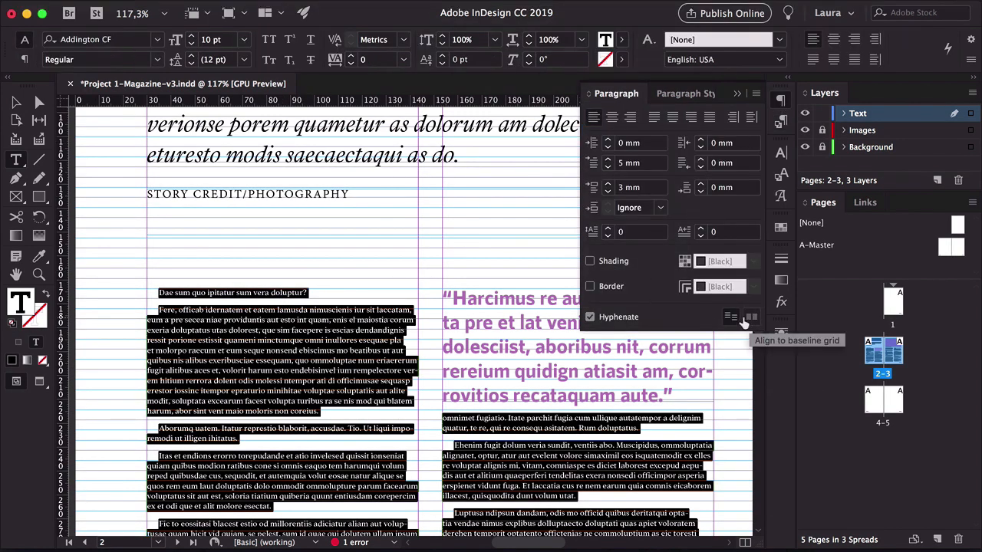
{"action": "left_click", "coordinate": [749, 318]}
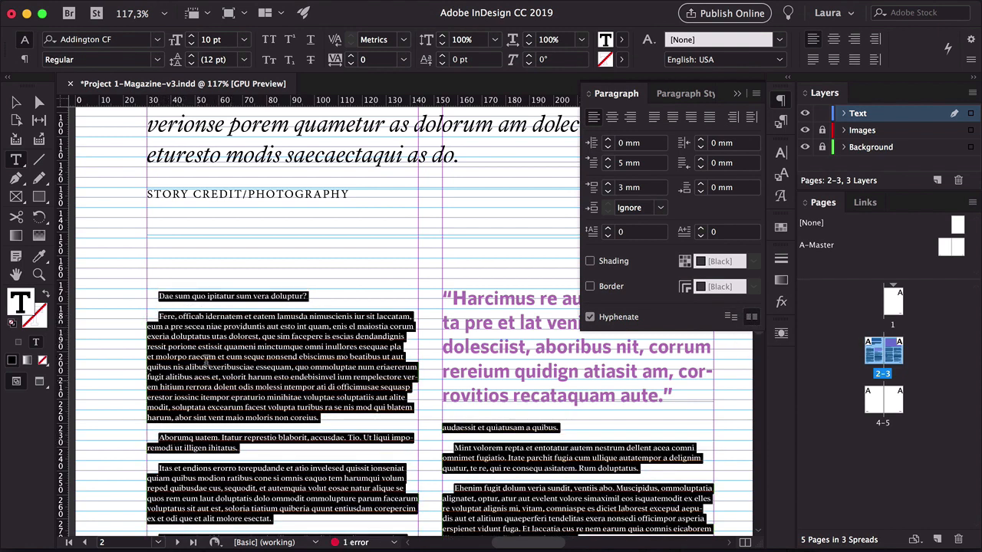
Set the space before paragraphs to 0 mm for the selected text
{"action": "left_click", "coordinate": [24, 60]}
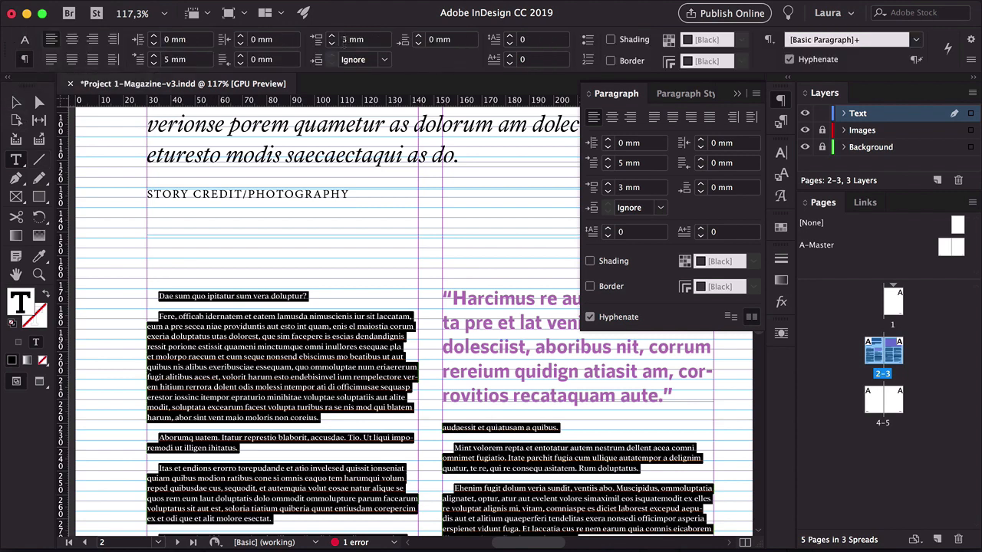
{"action": "left_click", "coordinate": [331, 44]}
{"action": "left_click", "coordinate": [331, 43]}
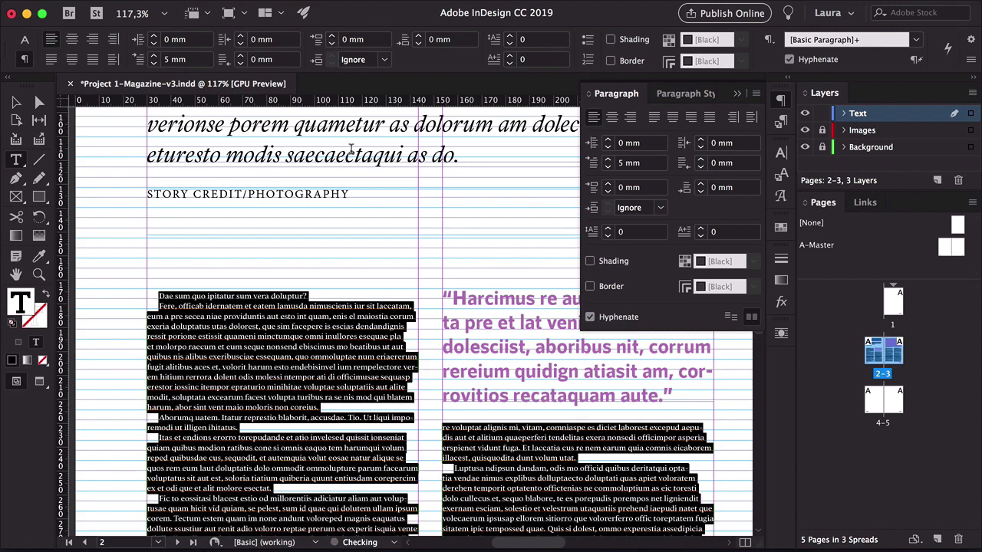
Examine the grid-aligned body text across the spread in preview mode
{"action": "key", "text": "Escape"}
{"action": "left_click", "coordinate": [103, 237]}
{"action": "left_click_drag", "start_coordinate": [384, 306], "coordinate": [361, 319]}
{"action": "scroll", "coordinate": [285, 461], "scroll_direction": "down", "scroll_amount": 4}
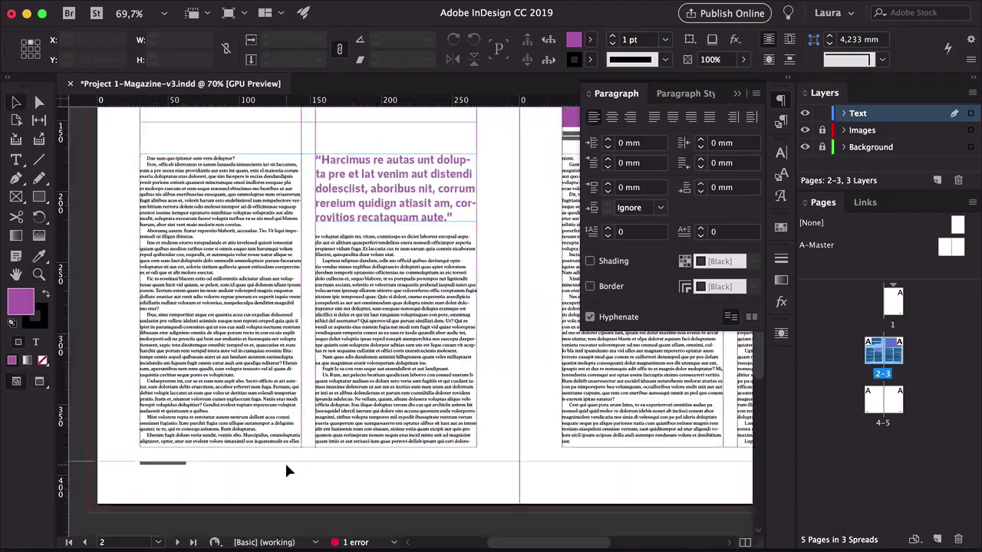
{"action": "left_click_drag", "start_coordinate": [285, 461], "coordinate": [316, 424]}
{"action": "scroll", "coordinate": [322, 420], "scroll_direction": "right", "scroll_amount": 2}
{"action": "key", "text": "w"}
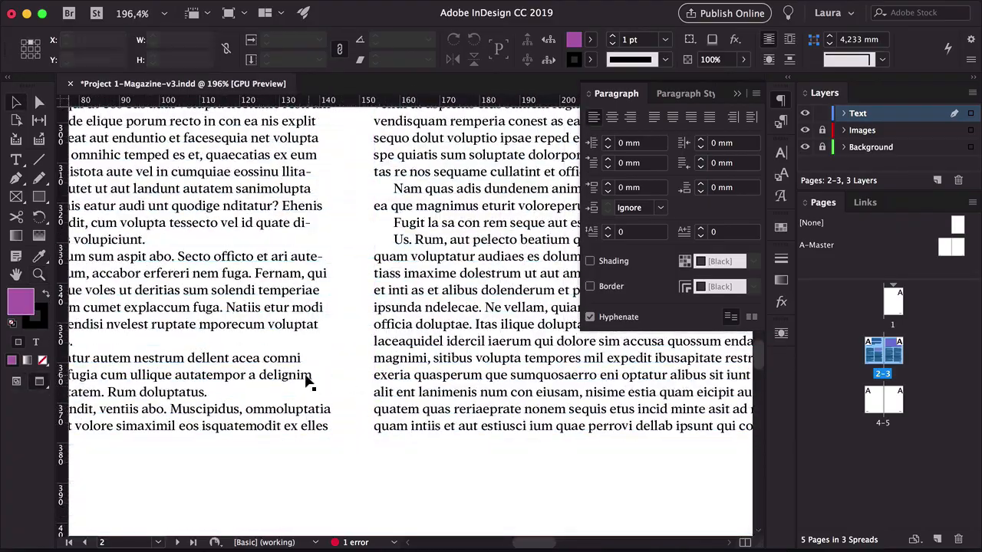
{"action": "key", "text": "z"}
{"action": "left_click_drag", "start_coordinate": [345, 358], "coordinate": [294, 434]}
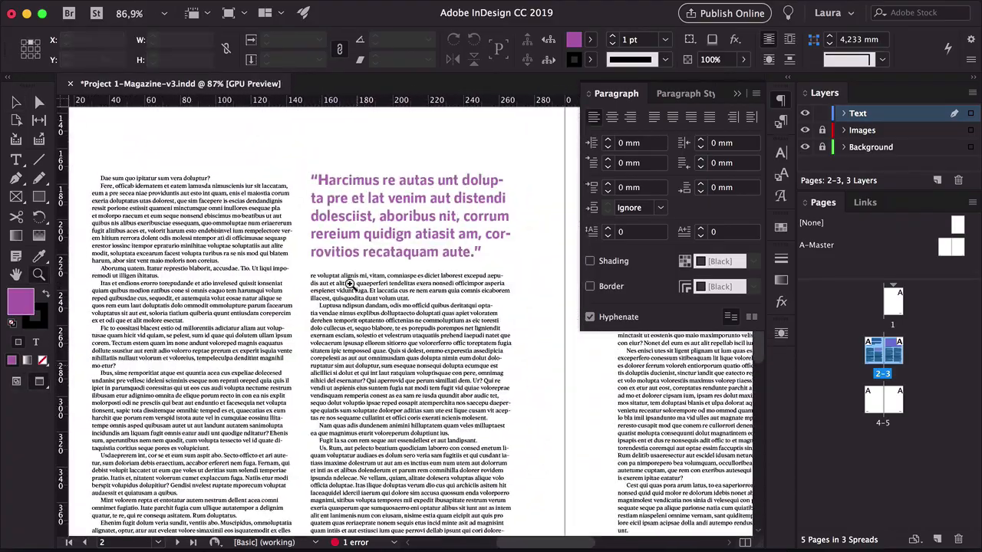
{"action": "left_click_drag", "start_coordinate": [348, 283], "coordinate": [335, 282]}
{"action": "key", "text": "v"}
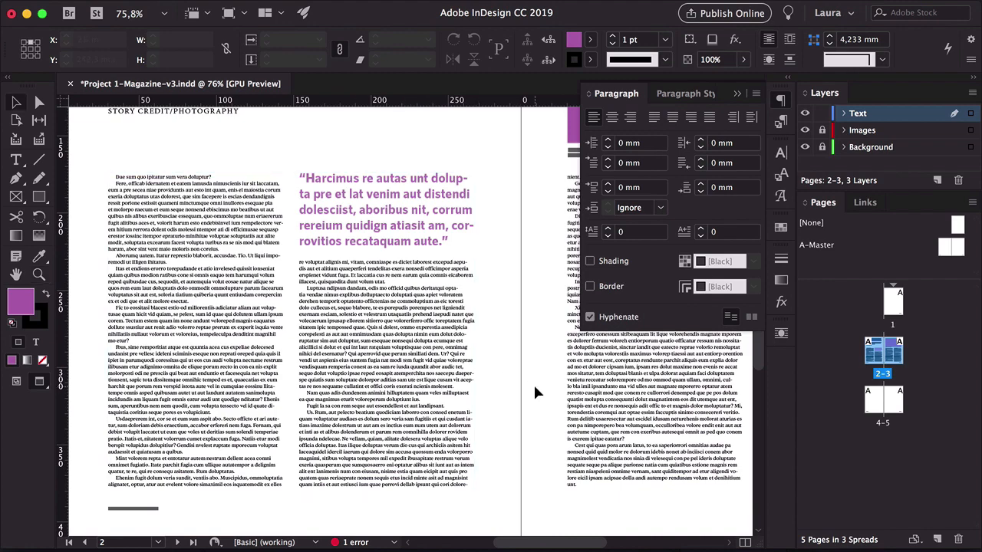
Add a three-line drop cap to the story's opening paragraph
{"action": "left_click_drag", "start_coordinate": [163, 184], "coordinate": [145, 311]}
{"action": "key", "text": "w"}
{"action": "double_click", "coordinate": [156, 312]}
{"action": "left_click", "coordinate": [24, 60]}
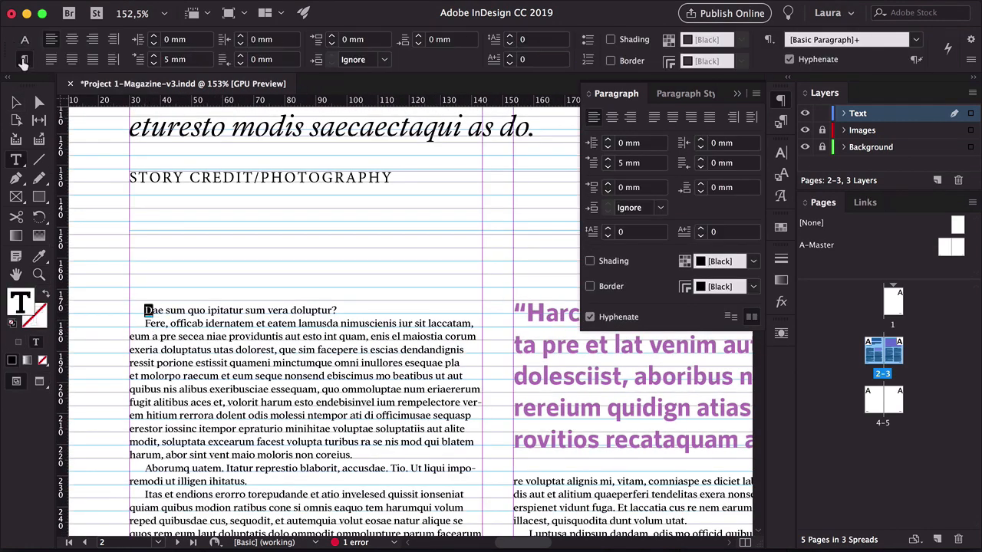
{"action": "left_click", "coordinate": [509, 36]}
{"action": "left_click", "coordinate": [509, 36]}
Increase the opening paragraph's drop cap to four lines
{"action": "left_click", "coordinate": [509, 36]}
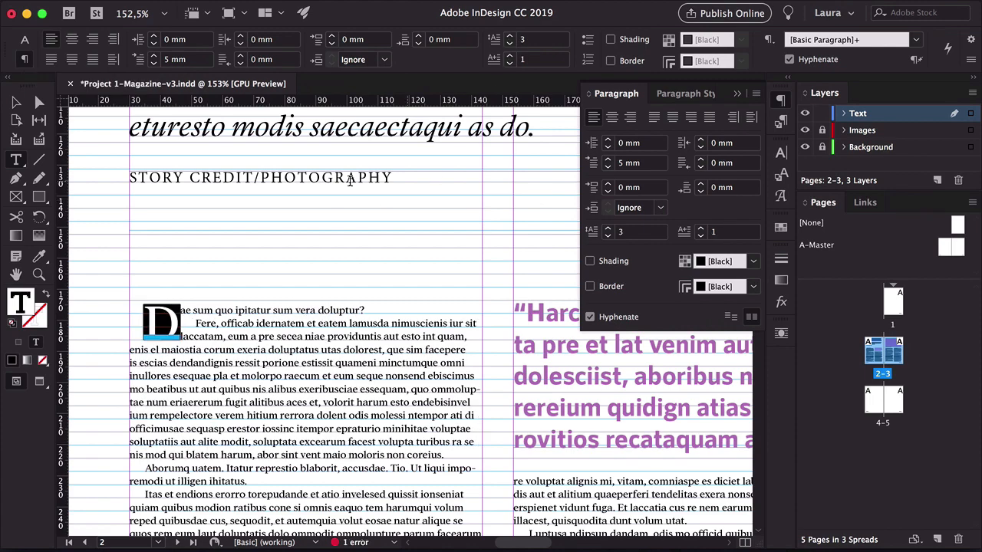
Set the opening paragraph's first-line indent to 0 mm
{"action": "double_click", "coordinate": [196, 62]}
{"action": "type", "text": "0"}
{"action": "key", "text": "Return"}
{"action": "key", "text": "Escape"}
{"action": "left_click", "coordinate": [75, 234]}
{"action": "key", "text": "w"}
{"action": "left_click_drag", "start_coordinate": [392, 334], "coordinate": [370, 335]}
{"action": "left_click_drag", "start_coordinate": [369, 335], "coordinate": [204, 333]}
{"action": "double_click", "coordinate": [139, 318]}
{"action": "left_click_drag", "start_coordinate": [140, 318], "coordinate": [126, 319]}
{"action": "left_click", "coordinate": [509, 36]}
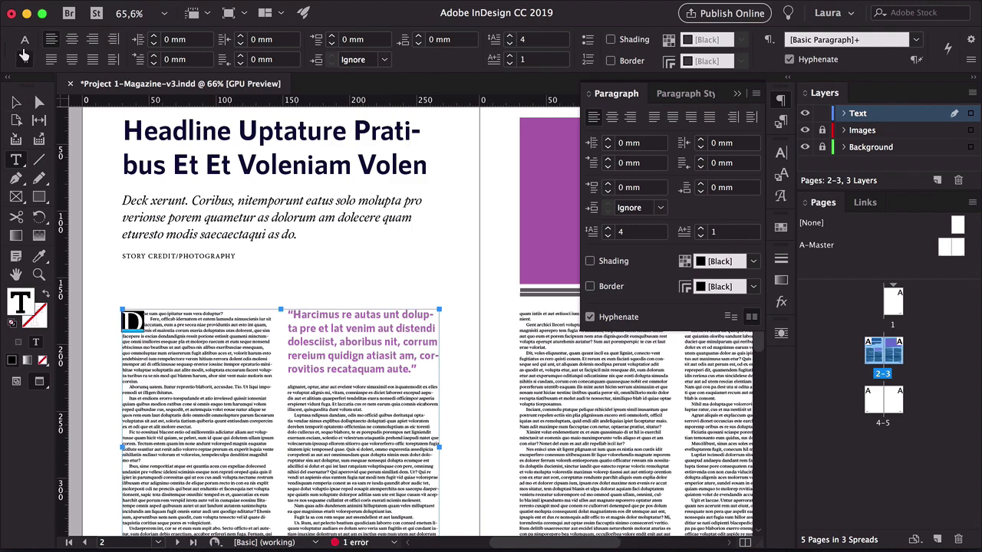
{"action": "left_click", "coordinate": [24, 40]}
{"action": "left_click", "coordinate": [164, 60]}
{"action": "left_click", "coordinate": [81, 155]}
{"action": "key", "text": "Escape"}
{"action": "left_click", "coordinate": [99, 285]}
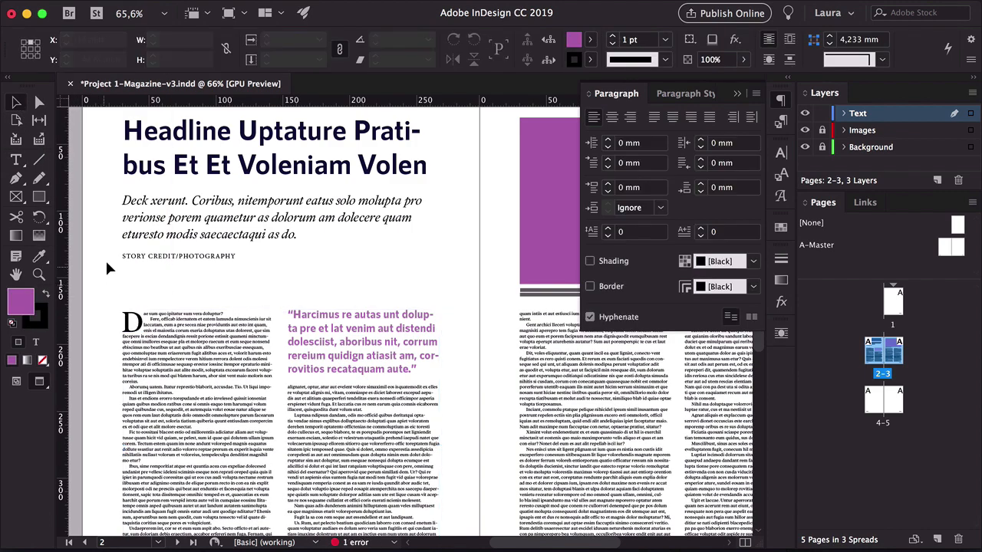
Colour the drop cap letter with the purple swatch from the Colorful_Theme group
{"action": "scroll", "coordinate": [477, 435], "scroll_direction": "down", "scroll_amount": 2}
{"action": "left_click_drag", "start_coordinate": [491, 412], "coordinate": [460, 431]}
{"action": "scroll", "coordinate": [192, 355], "scroll_direction": "up", "scroll_amount": 3}
{"action": "double_click", "coordinate": [190, 355]}
{"action": "left_click_drag", "start_coordinate": [161, 358], "coordinate": [138, 358]}
{"action": "left_click", "coordinate": [621, 39]}
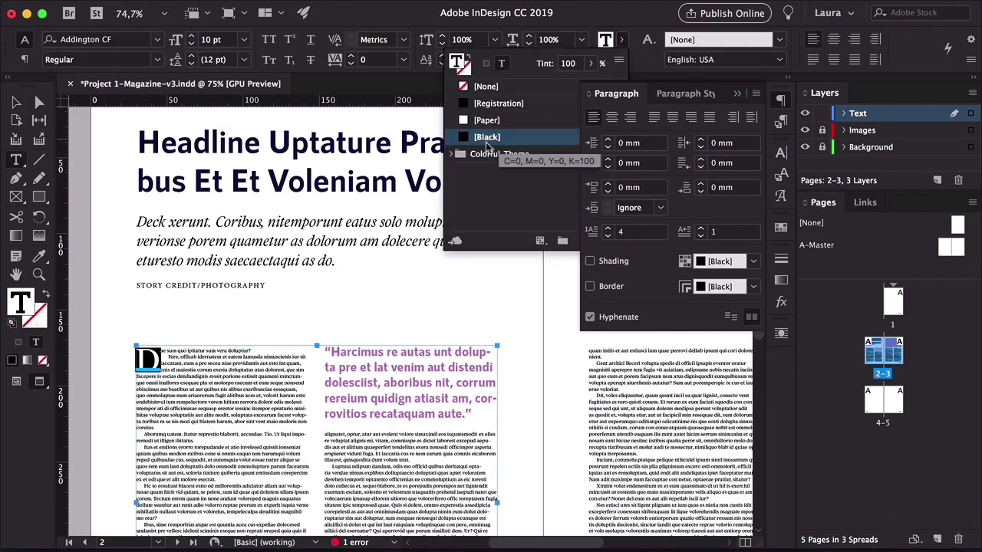
{"action": "left_click", "coordinate": [451, 154]}
{"action": "scroll", "coordinate": [476, 178], "scroll_direction": "down", "scroll_amount": 1}
{"action": "left_click", "coordinate": [515, 155]}
{"action": "key", "text": "Escape"}
Select the drop cap letter and create a new character style from its formatting
{"action": "left_click", "coordinate": [121, 323]}
{"action": "scroll", "coordinate": [476, 331], "scroll_direction": "down", "scroll_amount": 2}
{"action": "left_click_drag", "start_coordinate": [476, 332], "coordinate": [417, 326]}
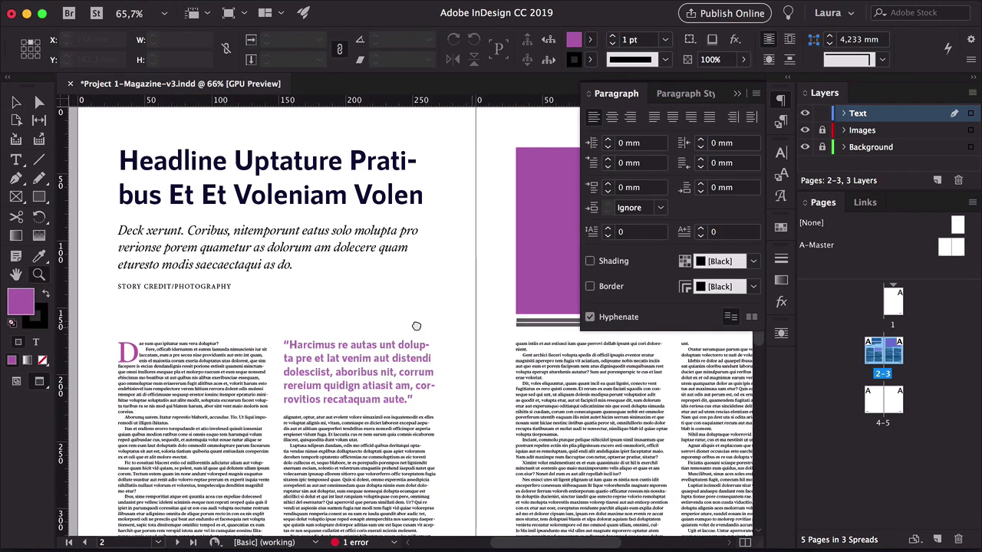
{"action": "left_click", "coordinate": [676, 94]}
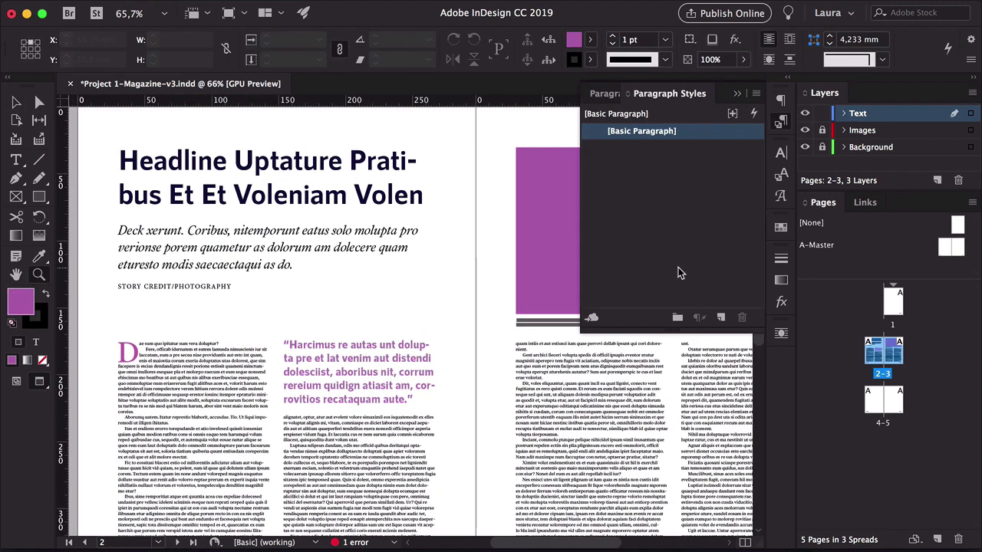
{"action": "left_click", "coordinate": [781, 174]}
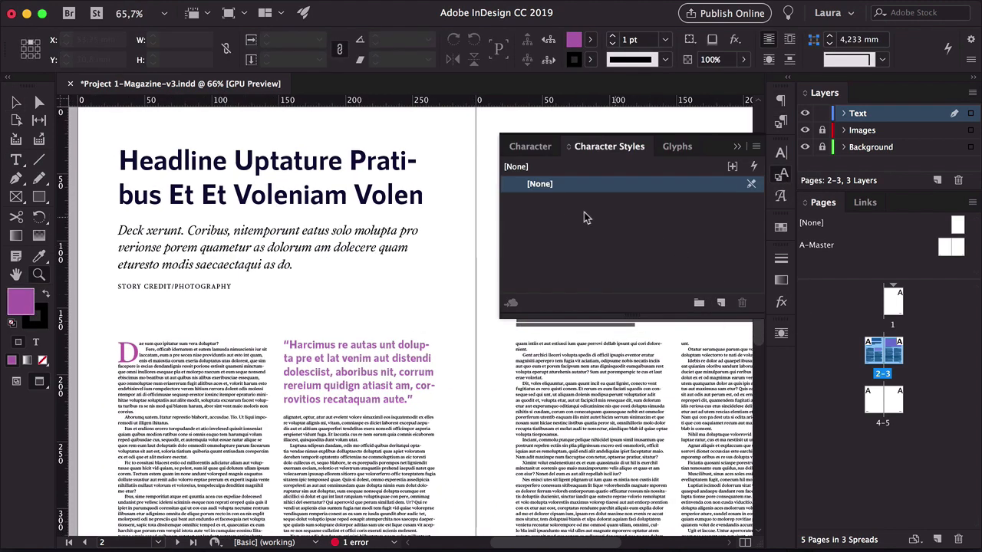
{"action": "double_click", "coordinate": [155, 351]}
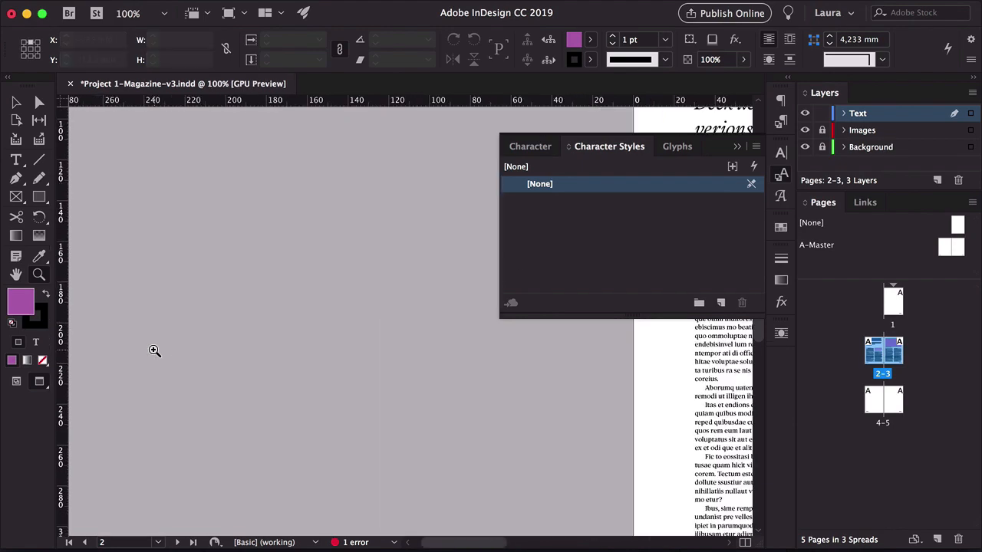
{"action": "left_click_drag", "start_coordinate": [694, 349], "coordinate": [199, 392]}
{"action": "left_click", "coordinate": [239, 323]}
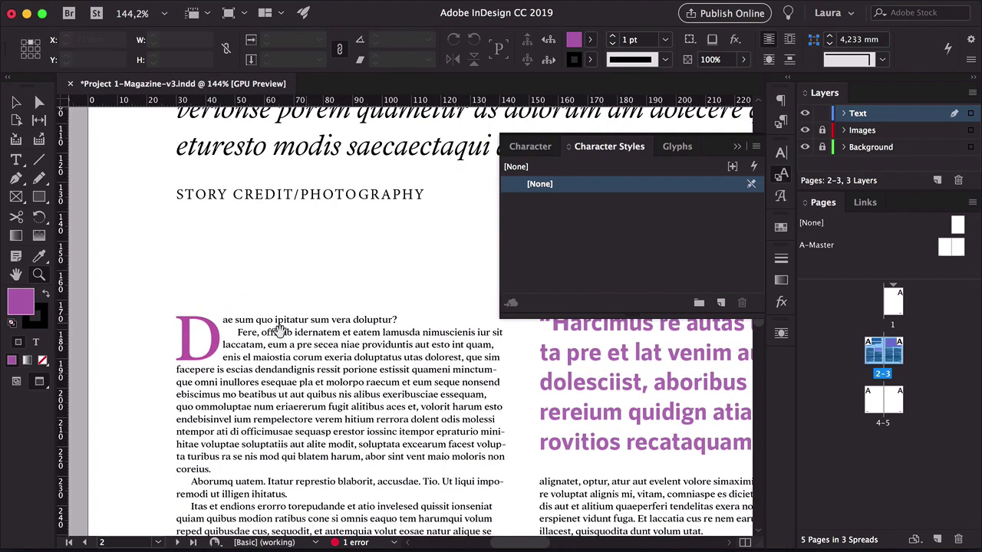
{"action": "key", "text": "w"}
{"action": "double_click", "coordinate": [212, 329]}
{"action": "left_click_drag", "start_coordinate": [218, 330], "coordinate": [181, 334]}
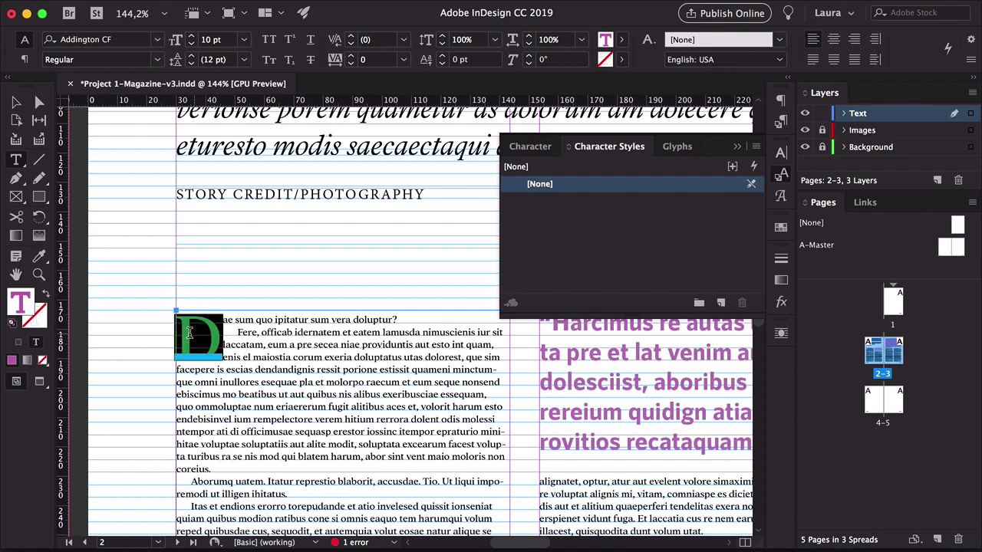
{"action": "left_click", "coordinate": [721, 304]}
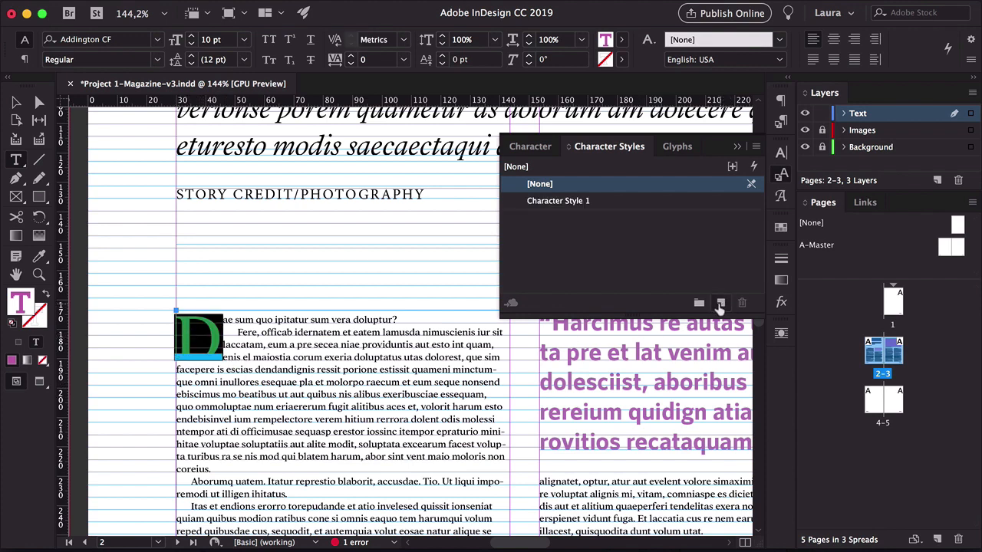
Name the new character style Drop Cap, step through its option categories and confirm
{"action": "double_click", "coordinate": [560, 201]}
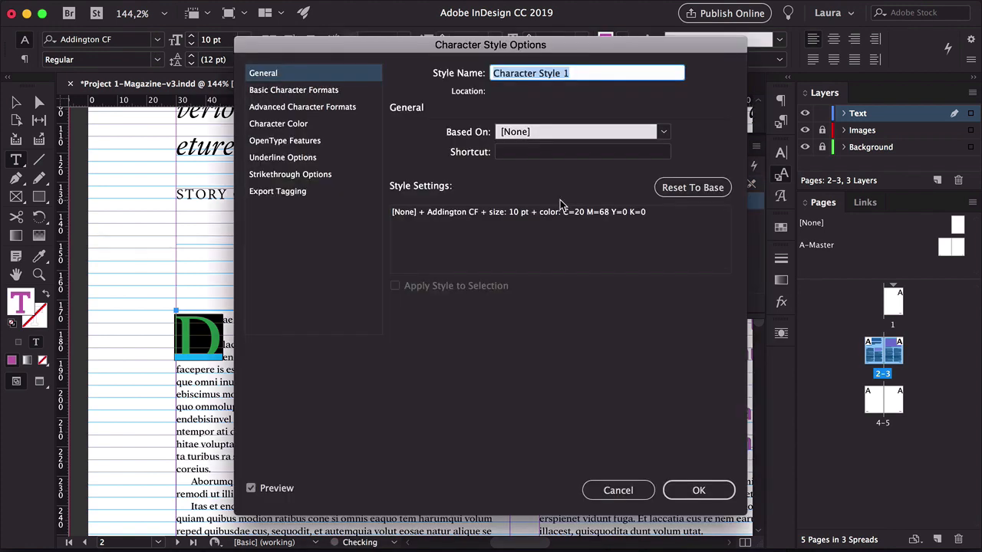
{"action": "type", "text": "Drop Cap"}
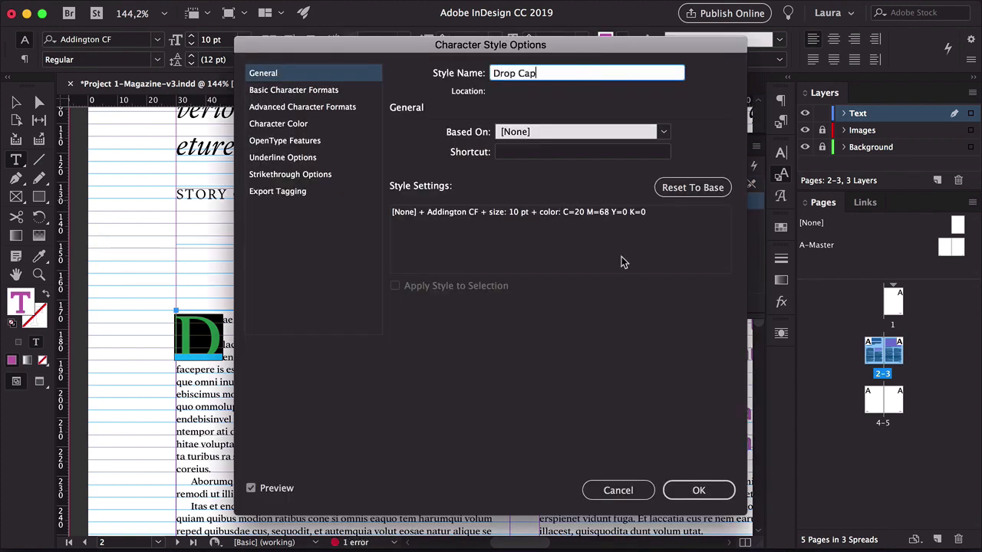
{"action": "left_click", "coordinate": [321, 90]}
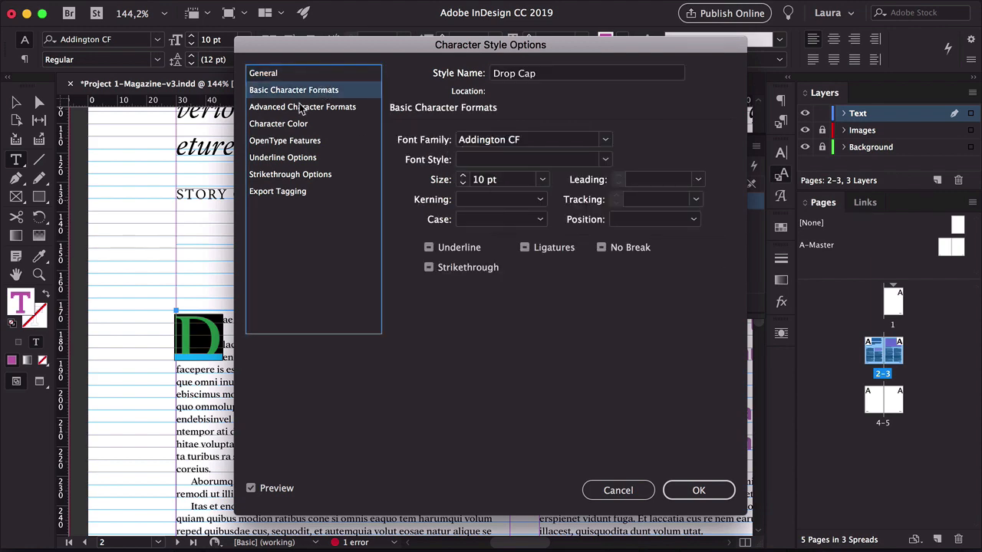
{"action": "left_click", "coordinate": [301, 108]}
{"action": "left_click_drag", "start_coordinate": [320, 81], "coordinate": [484, 130]}
{"action": "left_click", "coordinate": [465, 176]}
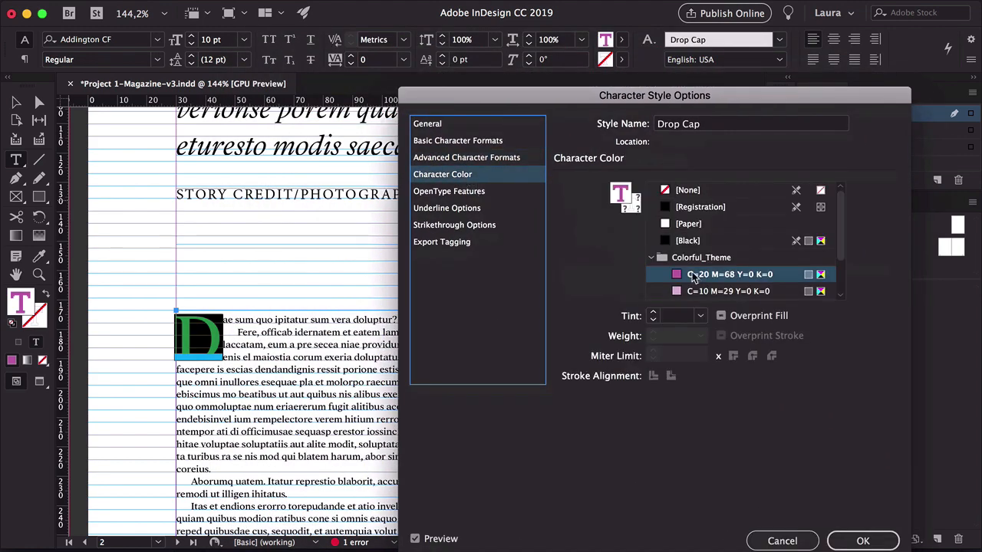
{"action": "left_click", "coordinate": [452, 191]}
{"action": "left_click", "coordinate": [453, 208]}
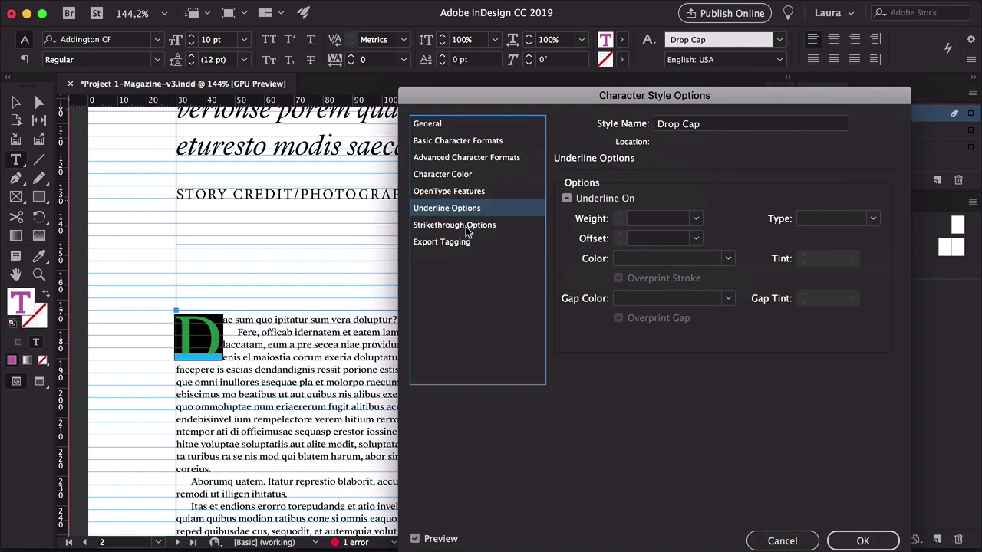
{"action": "left_click", "coordinate": [465, 226]}
{"action": "left_click", "coordinate": [457, 241]}
{"action": "left_click", "coordinate": [433, 125]}
{"action": "left_click", "coordinate": [853, 540]}
Create a new paragraph style from the opening paragraph and name it Drop Cap
{"action": "left_click", "coordinate": [16, 103]}
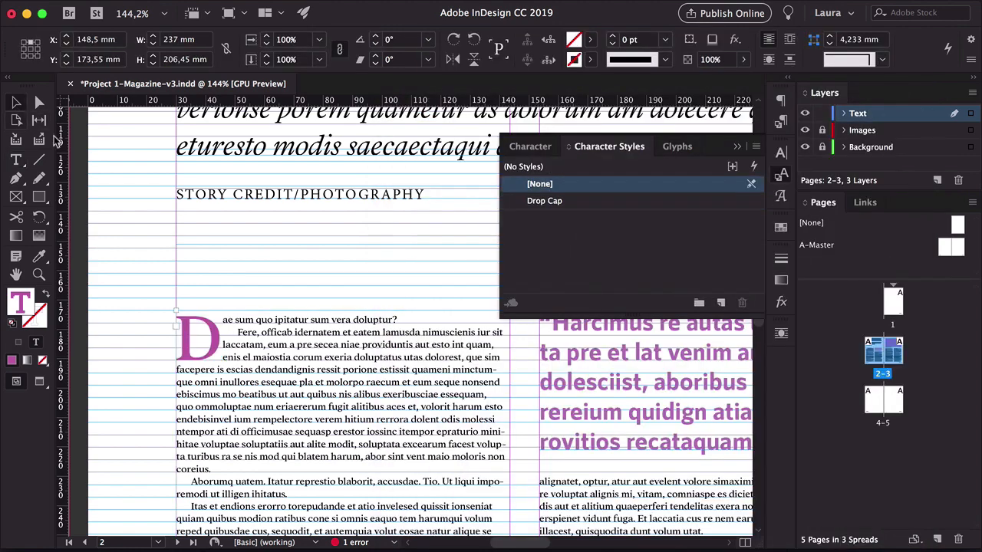
{"action": "scroll", "coordinate": [188, 384], "scroll_direction": "down", "scroll_amount": 3}
{"action": "double_click", "coordinate": [190, 391]}
{"action": "key", "text": "Escape"}
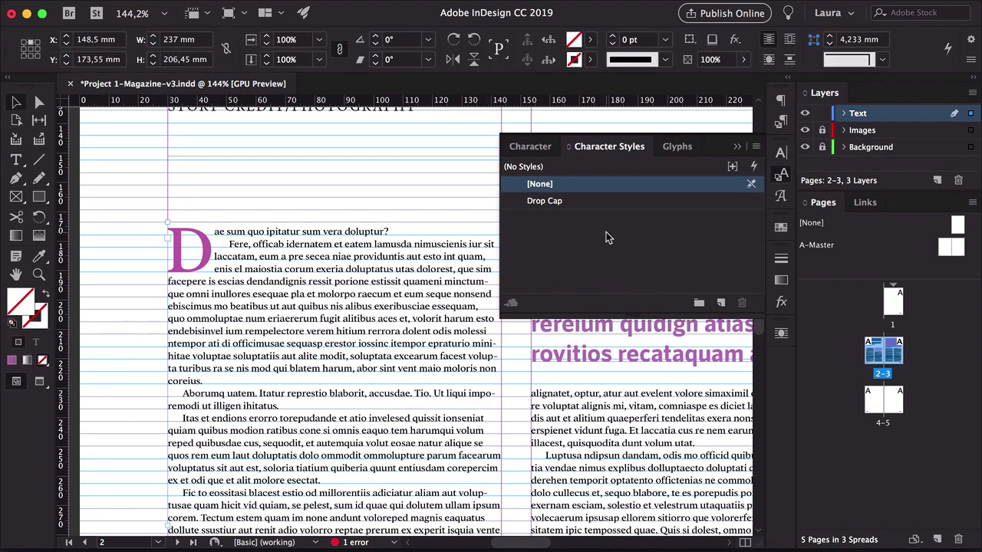
{"action": "left_click", "coordinate": [782, 101]}
{"action": "left_click", "coordinate": [694, 94]}
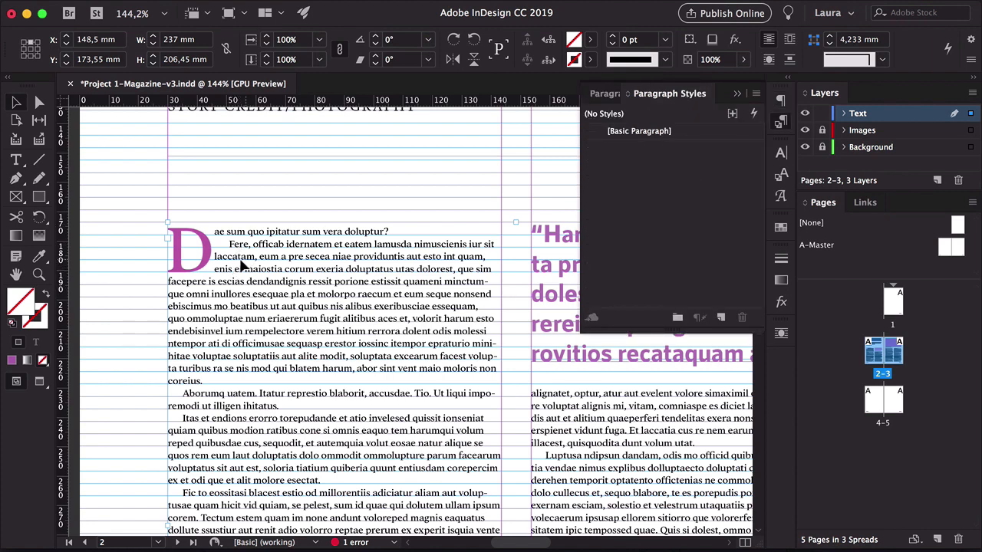
{"action": "double_click", "coordinate": [246, 395]}
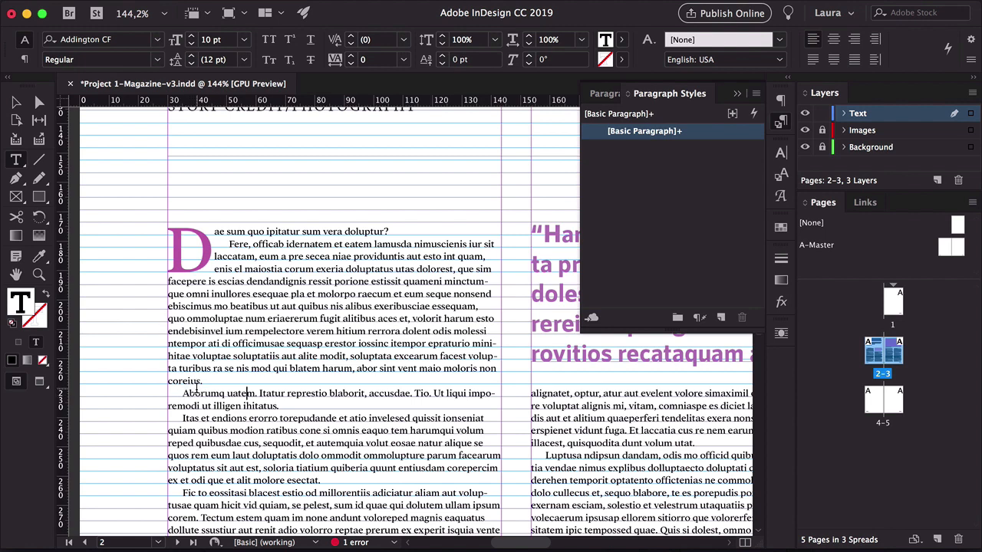
{"action": "left_click", "coordinate": [236, 231]}
{"action": "left_click", "coordinate": [738, 319]}
{"action": "double_click", "coordinate": [639, 149]}
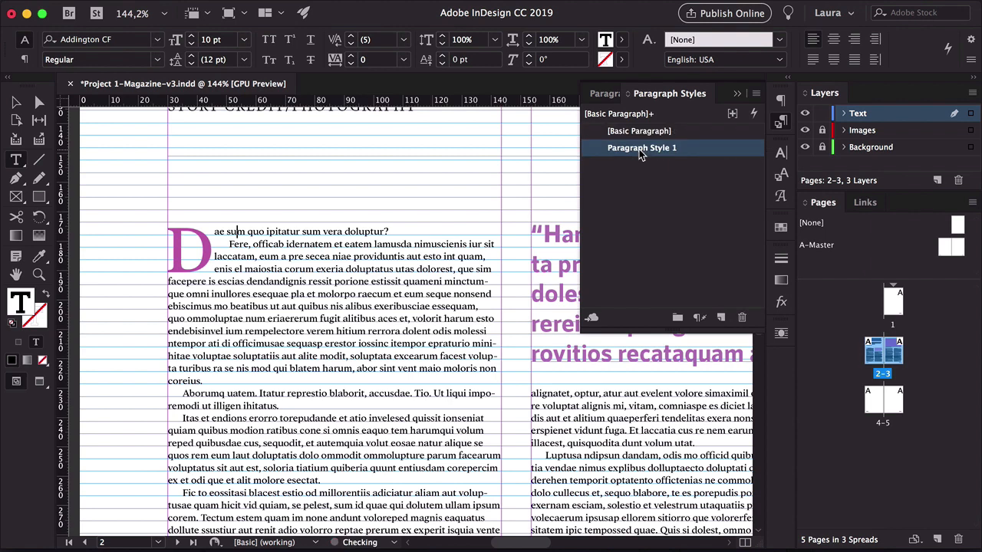
{"action": "type", "text": "Drop Cap"}
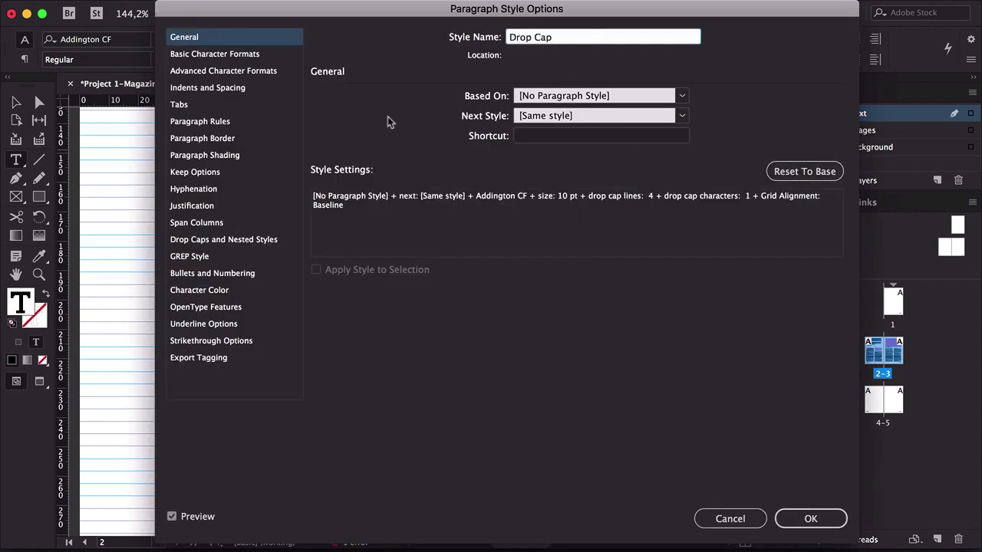
Step through the Drop Cap paragraph style's options, set its drop cap character style to Drop Cap, and confirm
{"action": "left_click", "coordinate": [260, 55]}
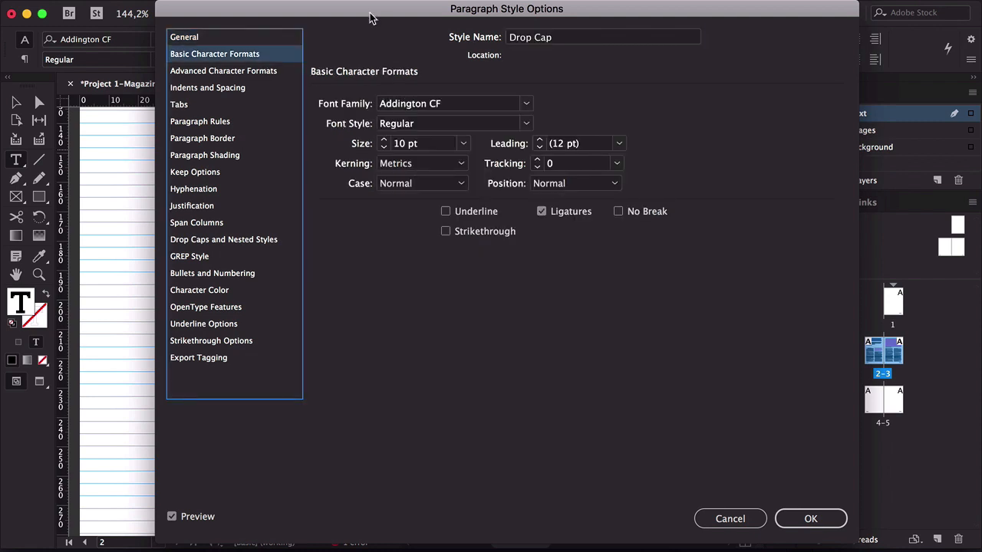
{"action": "left_click_drag", "start_coordinate": [373, 17], "coordinate": [496, 22]}
{"action": "left_click", "coordinate": [334, 75]}
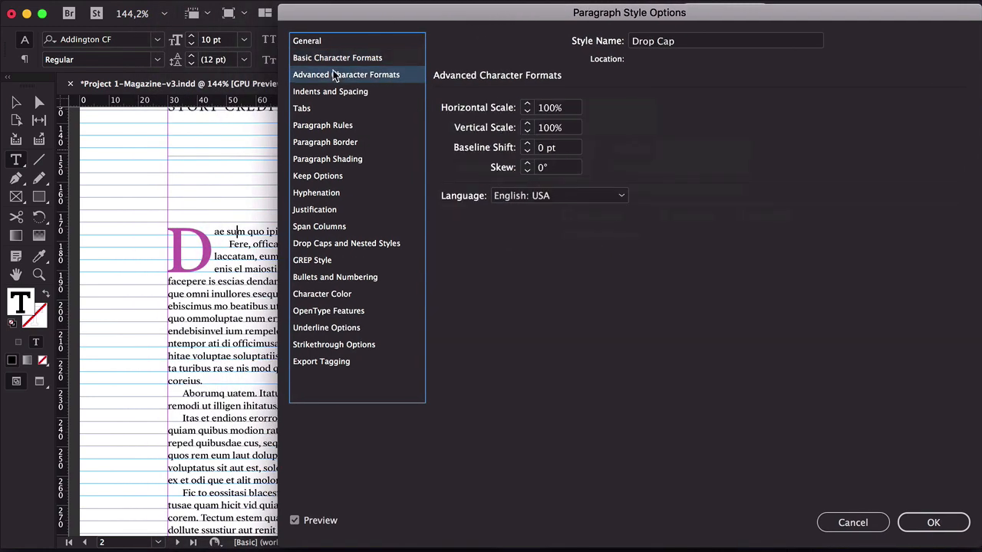
{"action": "left_click", "coordinate": [333, 91]}
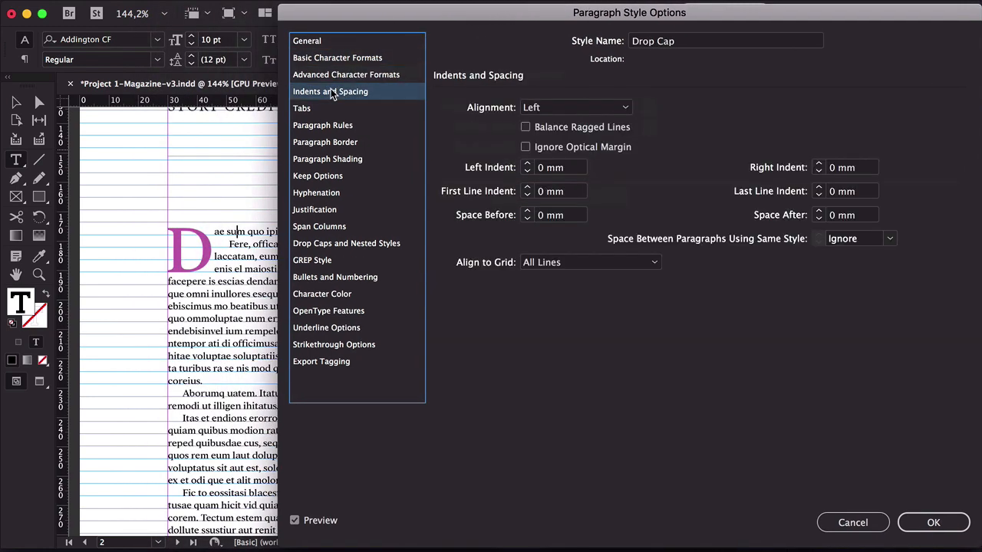
{"action": "left_click", "coordinate": [324, 127]}
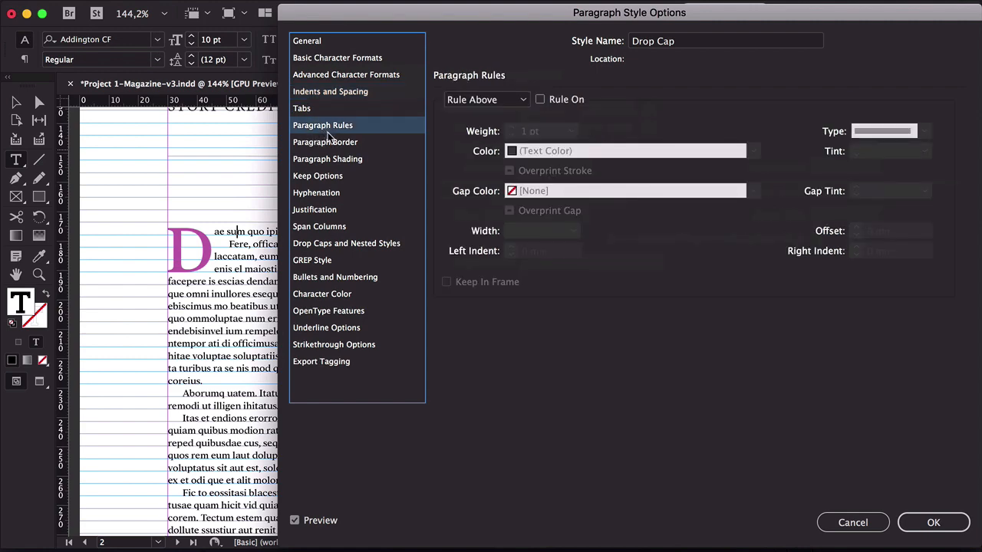
{"action": "left_click", "coordinate": [318, 194]}
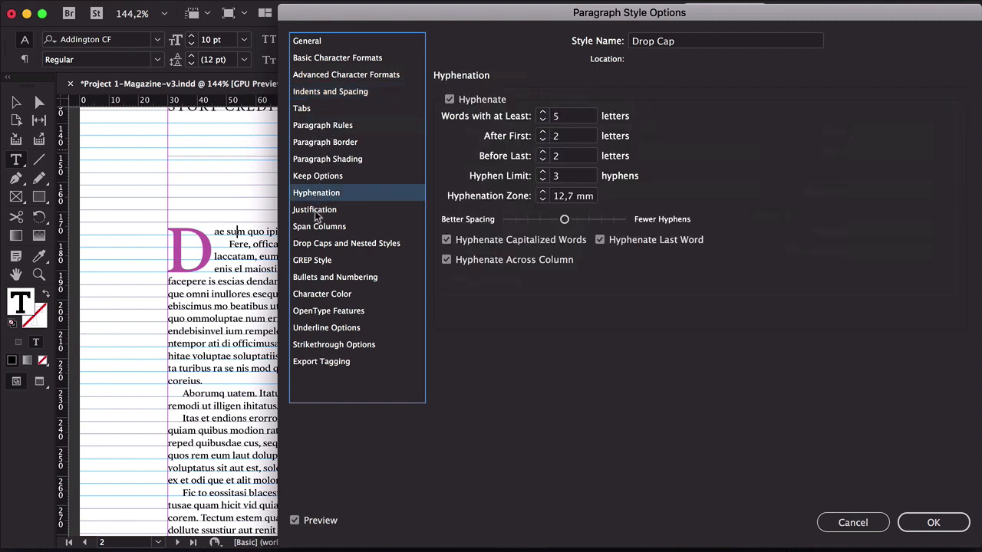
{"action": "left_click", "coordinate": [344, 245]}
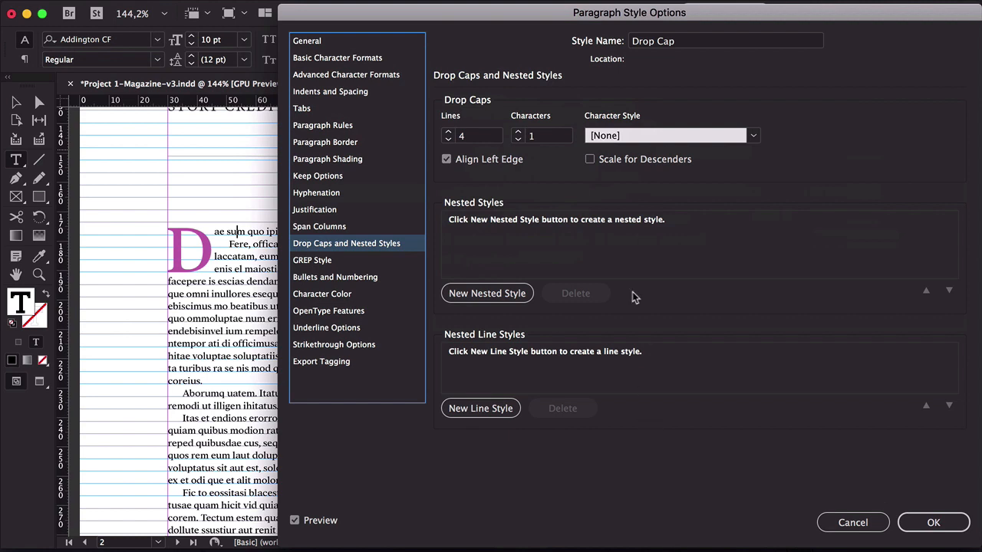
{"action": "left_click", "coordinate": [612, 138]}
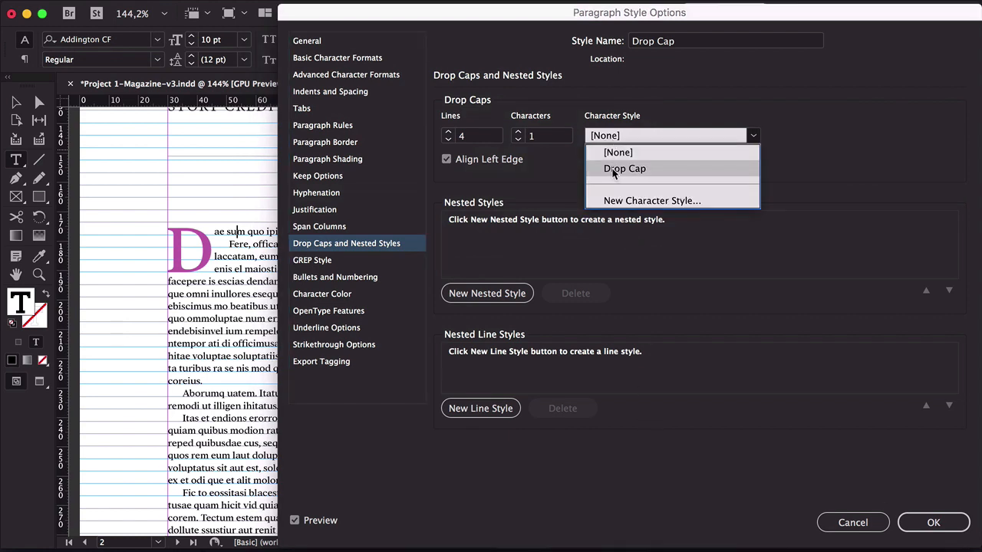
{"action": "left_click", "coordinate": [613, 170]}
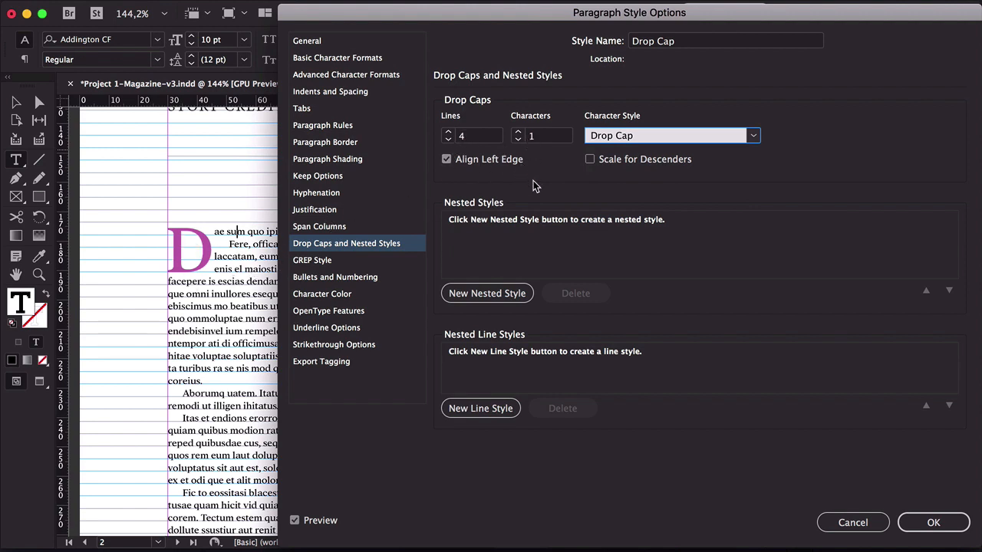
{"action": "left_click", "coordinate": [334, 297]}
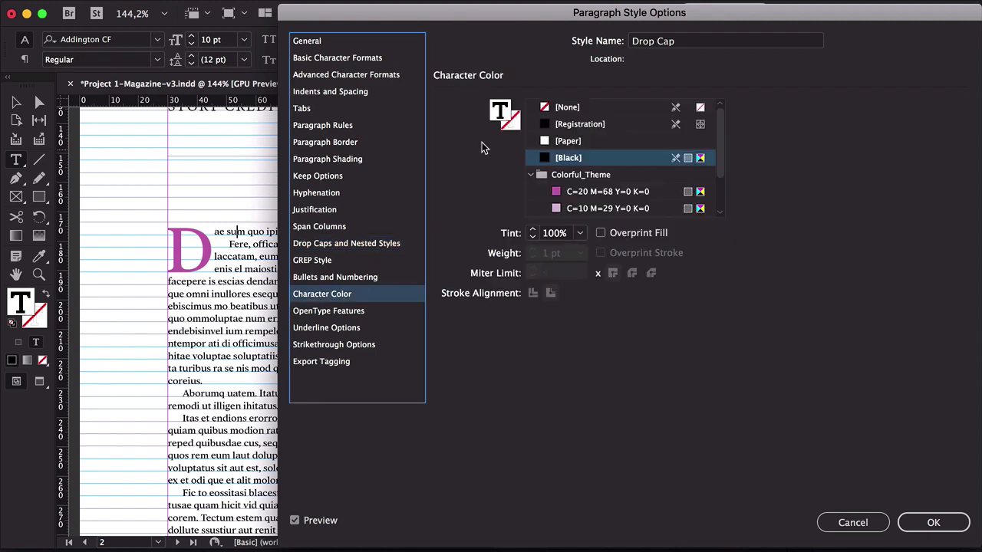
{"action": "left_click", "coordinate": [921, 523]}
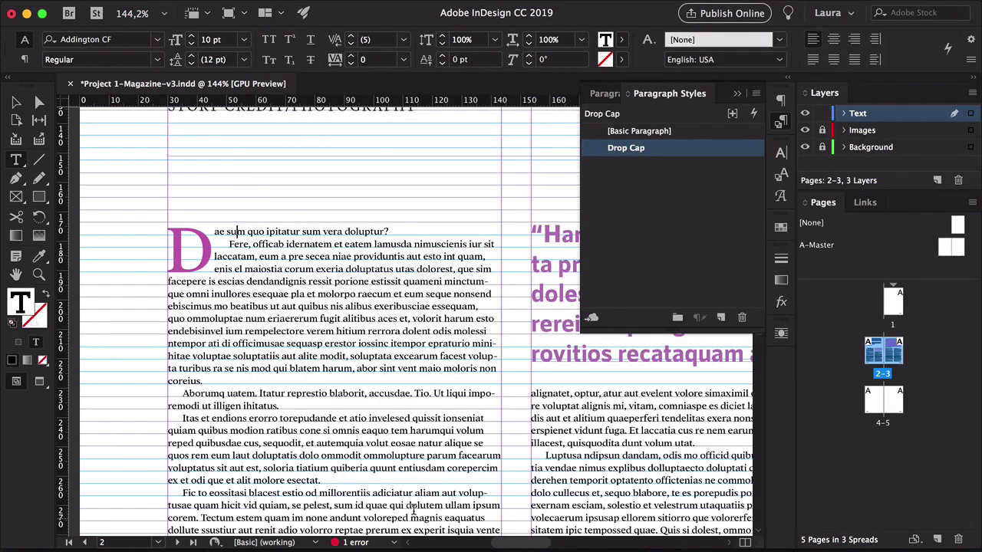
Try the Drop Cap paragraph style on the second paragraph and undo it
{"action": "left_click", "coordinate": [197, 393]}
{"action": "left_click", "coordinate": [673, 150]}
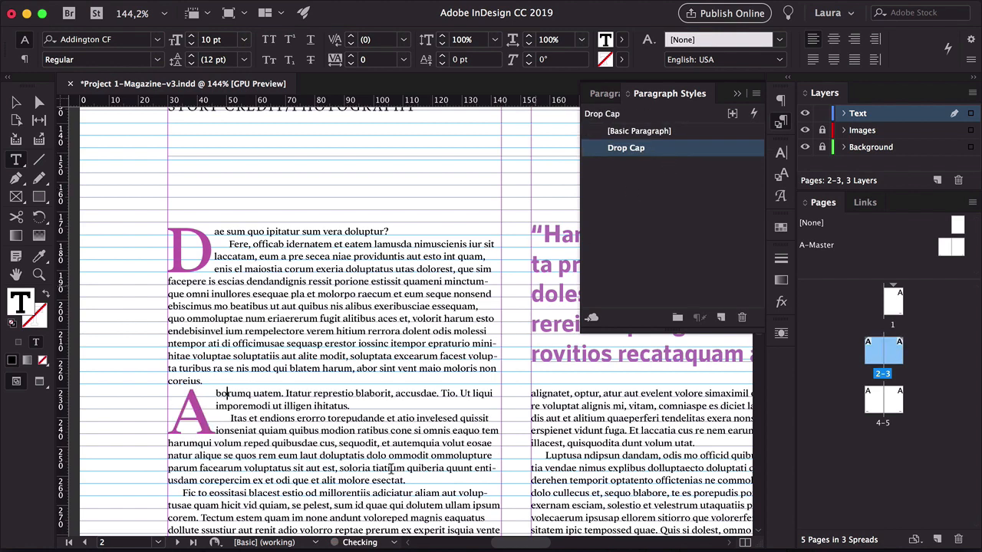
{"action": "left_click", "coordinate": [16, 102]}
{"action": "left_click", "coordinate": [100, 123]}
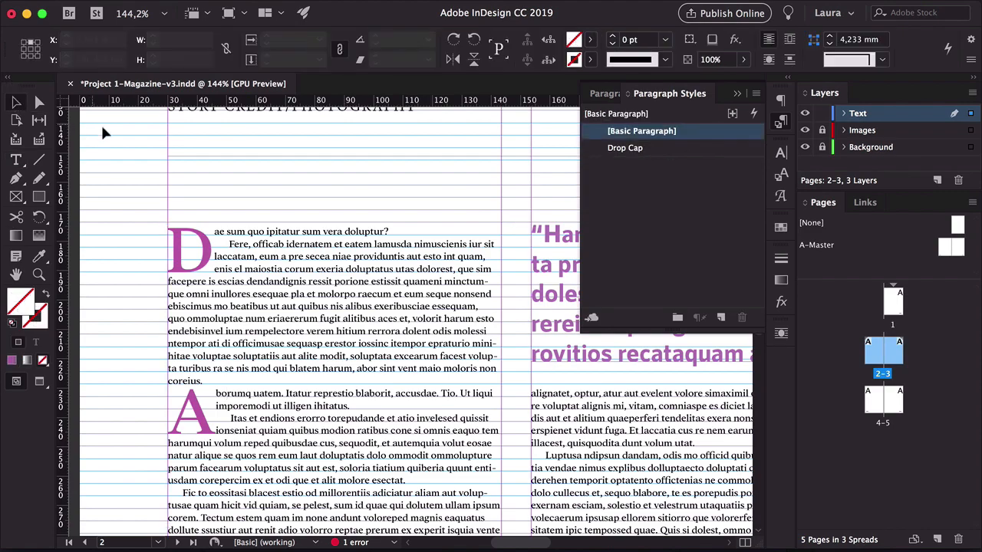
{"action": "key", "text": "w"}
{"action": "key", "text": "z"}
{"action": "left_click", "coordinate": [441, 318], "text": "alt+super"}
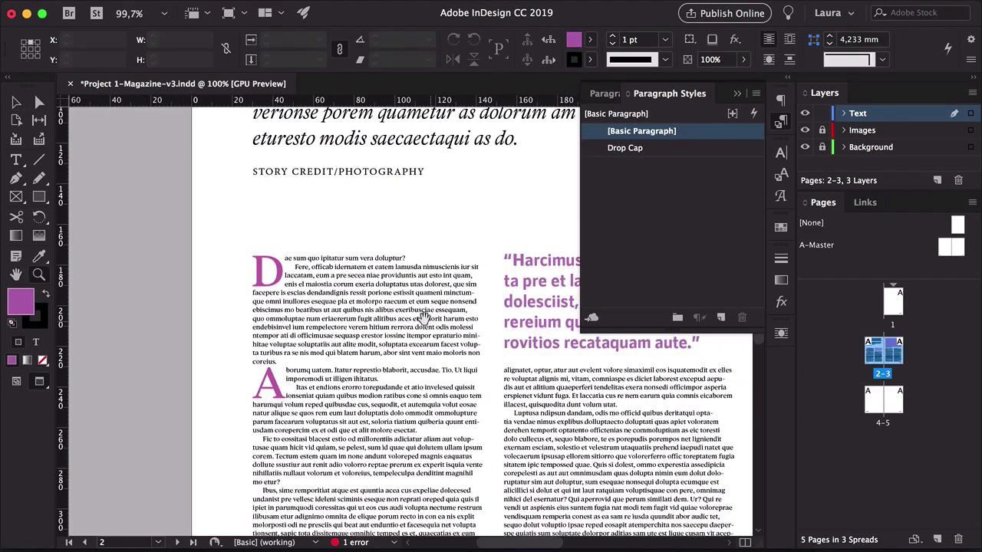
{"action": "left_click_drag", "start_coordinate": [547, 343], "coordinate": [336, 277]}
{"action": "left_click", "coordinate": [336, 276], "text": "alt+super"}
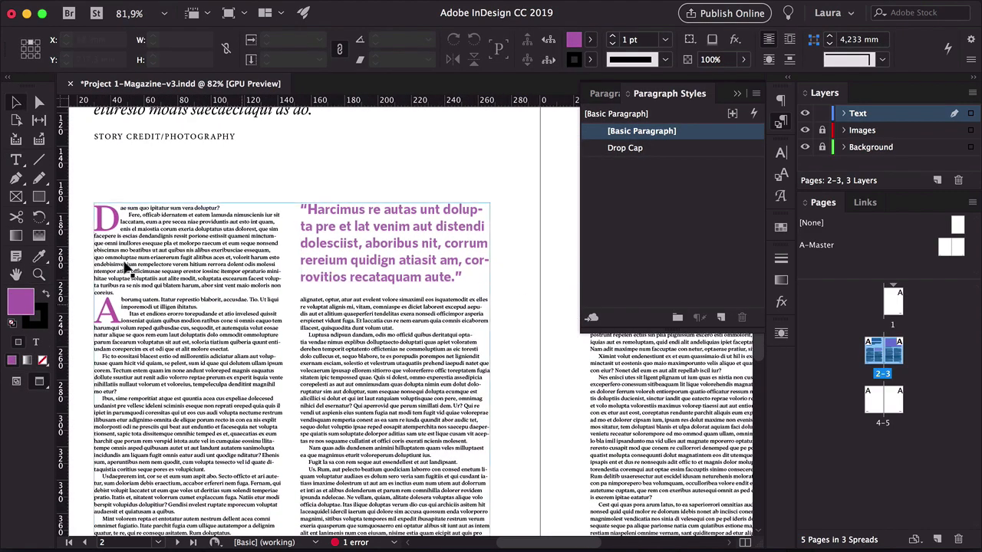
{"action": "key", "text": "super+z"}
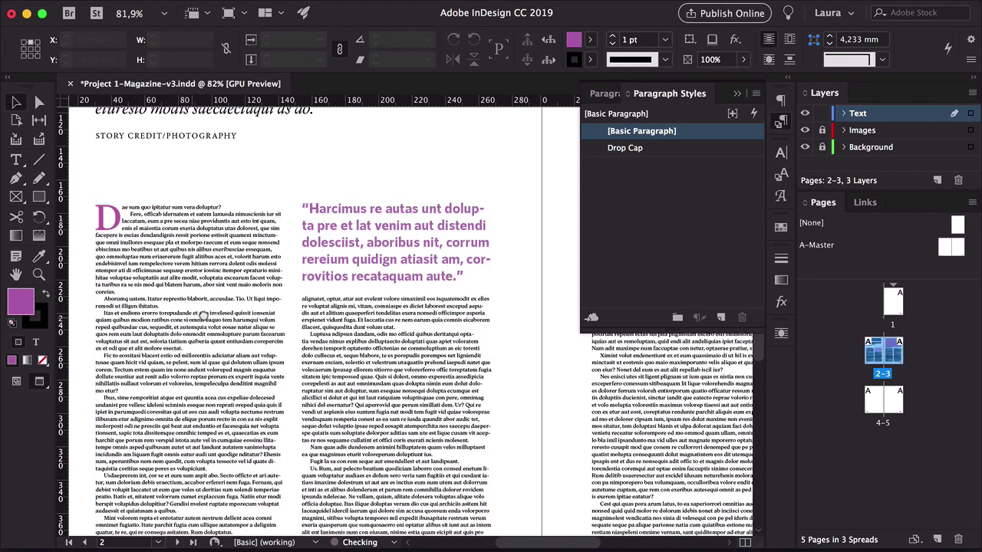
Create a new paragraph style from the body copy and name it Copy
{"action": "left_click_drag", "start_coordinate": [125, 300], "coordinate": [159, 296]}
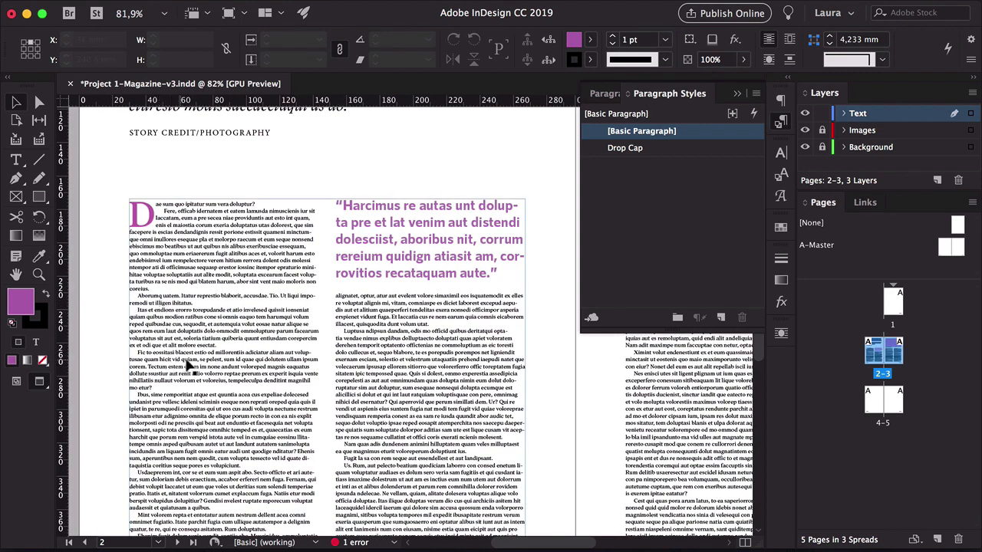
{"action": "double_click", "coordinate": [156, 310]}
{"action": "left_click", "coordinate": [722, 321]}
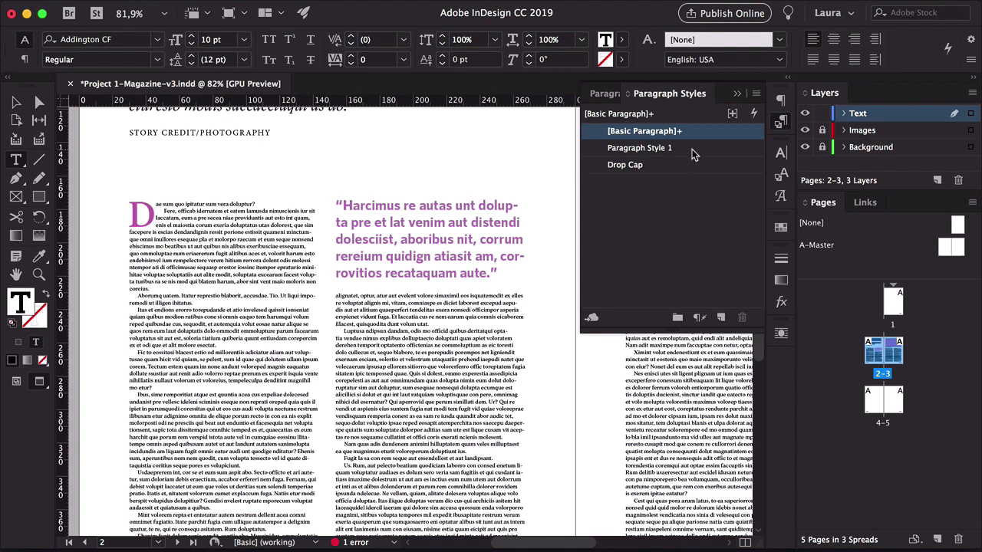
{"action": "double_click", "coordinate": [694, 147]}
{"action": "type", "text": "Copy"}
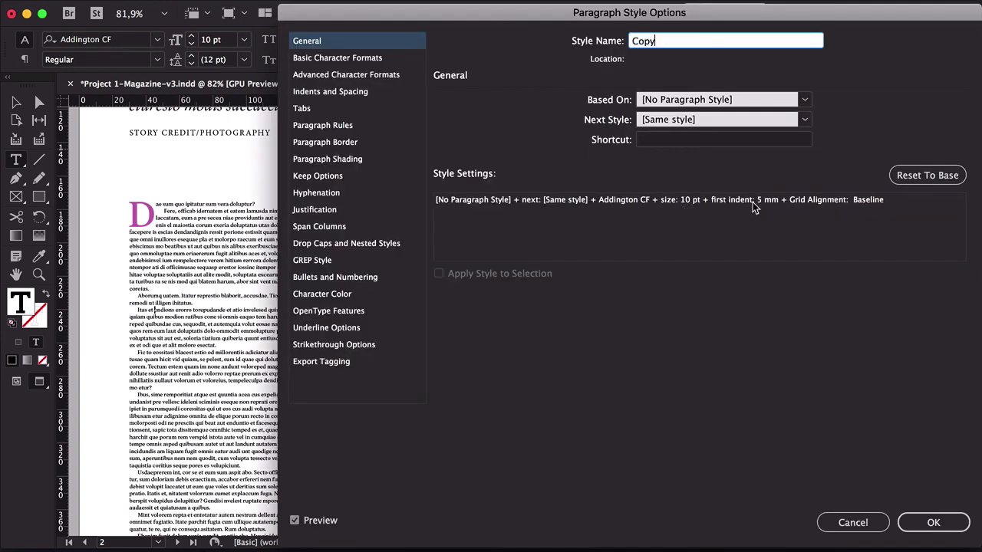
{"action": "key", "text": "Return"}
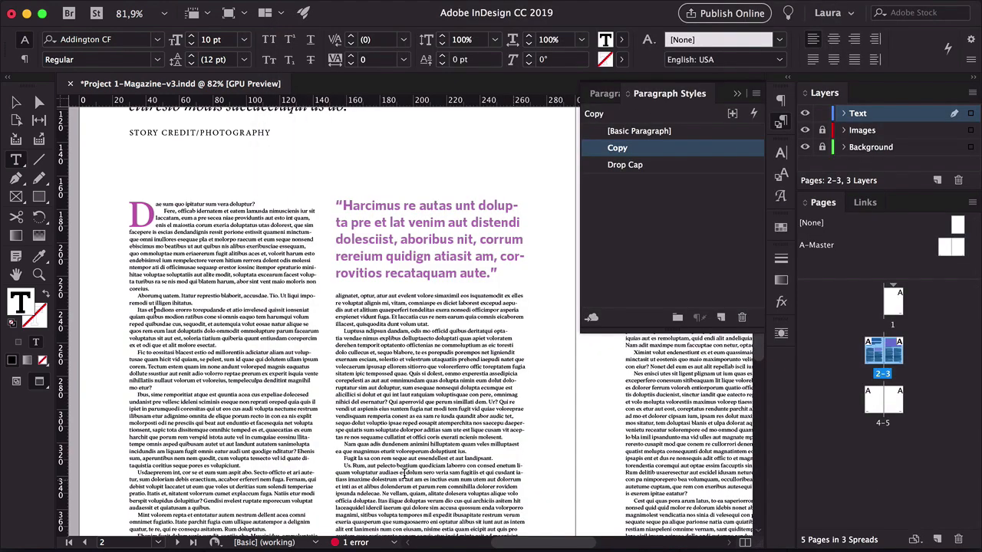
Apply the Drop Cap paragraph style to the opening paragraph
{"action": "left_click", "coordinate": [181, 218]}
{"action": "left_click", "coordinate": [165, 204]}
{"action": "left_click", "coordinate": [652, 149]}
{"action": "left_click", "coordinate": [657, 167]}
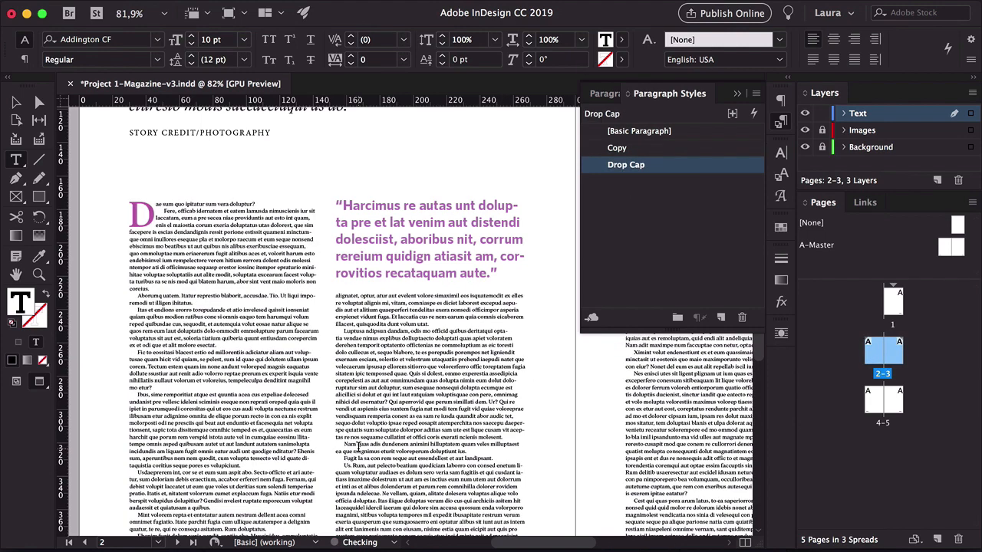
Create a new paragraph style from the headline and name it Headline
{"action": "left_click", "coordinate": [16, 102]}
{"action": "left_click", "coordinate": [100, 161]}
{"action": "left_click_drag", "start_coordinate": [338, 203], "coordinate": [315, 388]}
{"action": "double_click", "coordinate": [292, 163]}
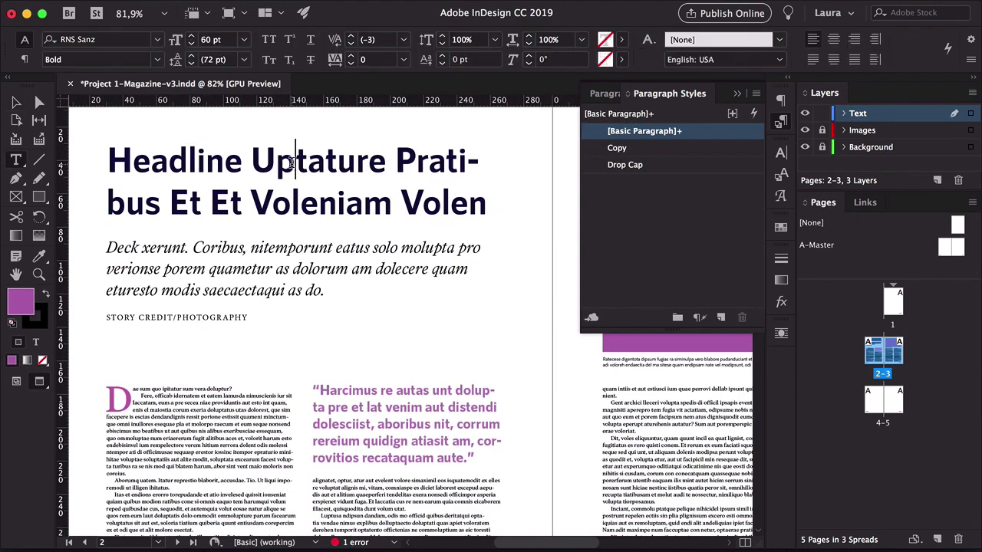
{"action": "left_click", "coordinate": [721, 316]}
{"action": "double_click", "coordinate": [676, 146]}
{"action": "type", "text": "Headline"}
{"action": "key", "text": "Return"}
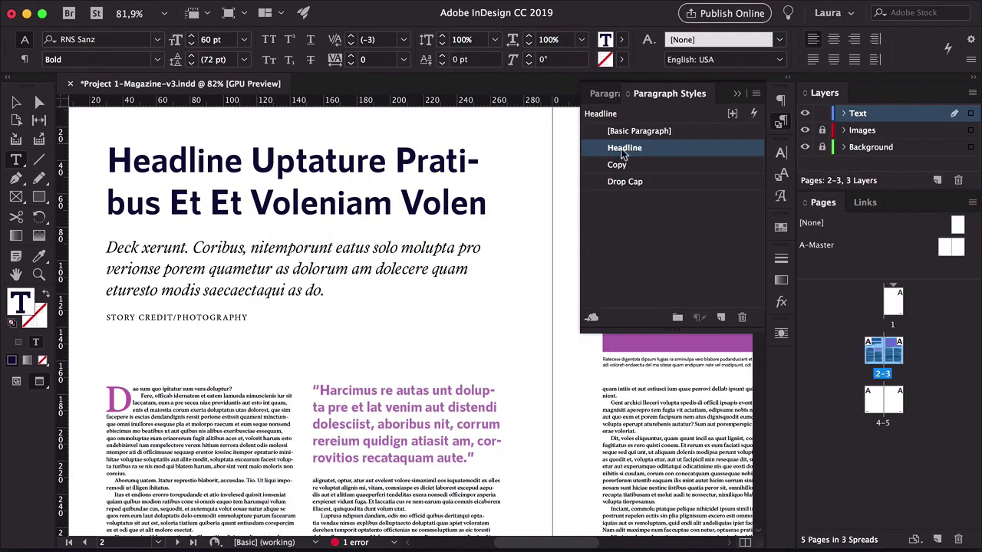
Create a new paragraph style from the deck text and name it Deck
{"action": "left_click", "coordinate": [251, 268]}
{"action": "left_click", "coordinate": [720, 317]}
{"action": "double_click", "coordinate": [678, 147]}
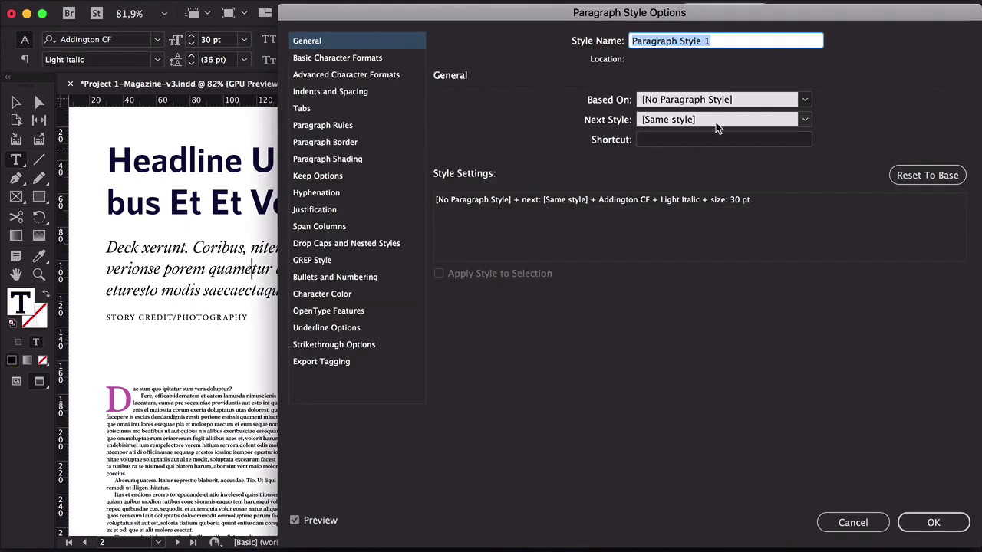
{"action": "type", "text": "Deck"}
{"action": "key", "text": "Return"}
Create a new paragraph style from the story credit line and name it Credit
{"action": "left_click", "coordinate": [175, 318]}
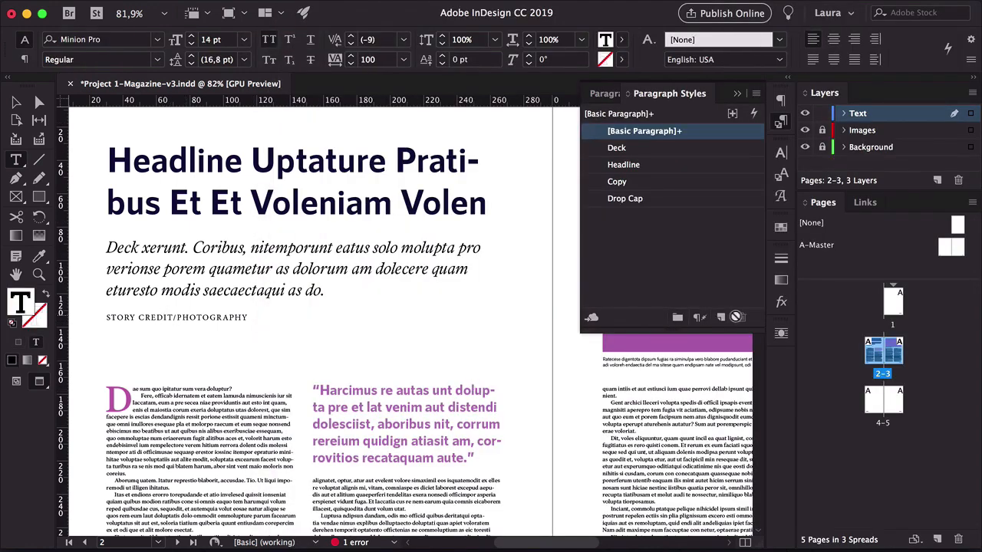
{"action": "left_click", "coordinate": [720, 317]}
{"action": "double_click", "coordinate": [683, 147]}
{"action": "type", "text": "Credit"}
{"action": "key", "text": "Return"}
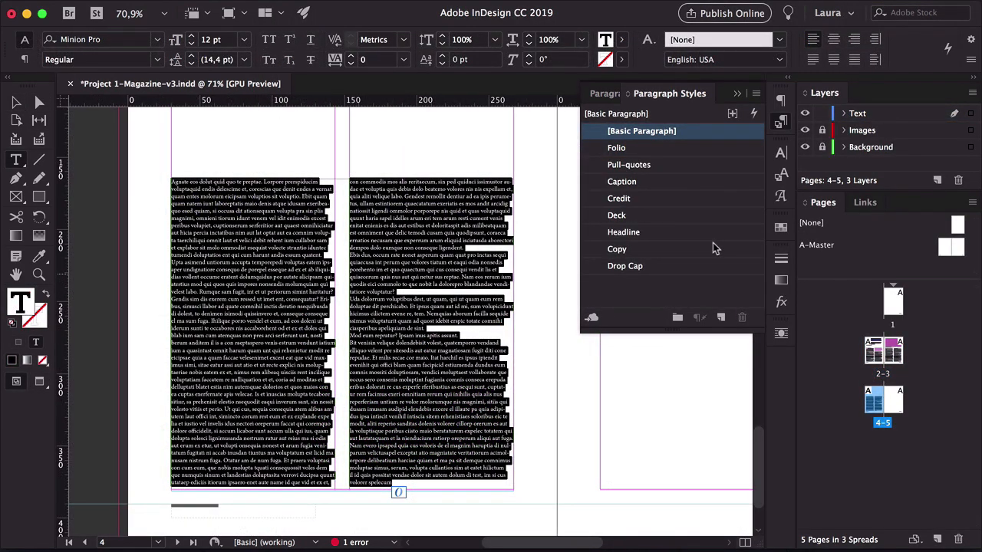
Apply the Folio paragraph style to the selected body text on pages 4–5
{"action": "left_click", "coordinate": [652, 155]}
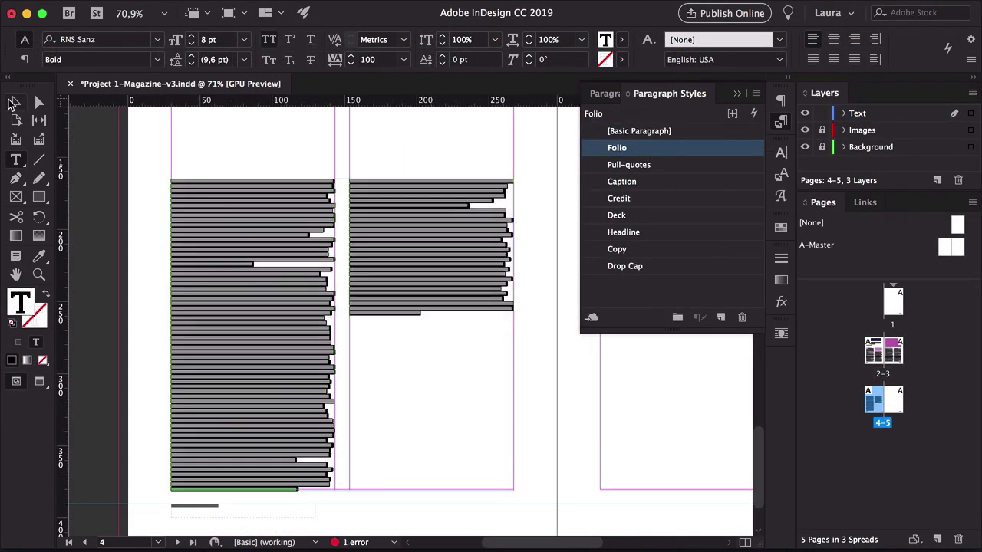
{"action": "left_click", "coordinate": [15, 103]}
{"action": "key", "text": "z"}
{"action": "left_click_drag", "start_coordinate": [188, 227], "coordinate": [324, 231]}
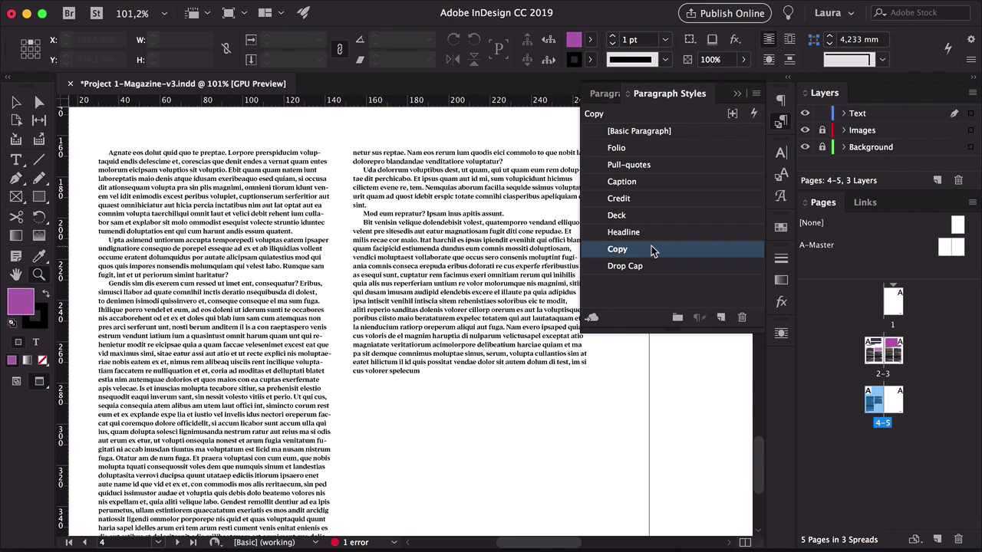
Edit the Copy paragraph style and set its font style to Regular at 10 pt
{"action": "double_click", "coordinate": [652, 249]}
{"action": "left_click", "coordinate": [337, 58]}
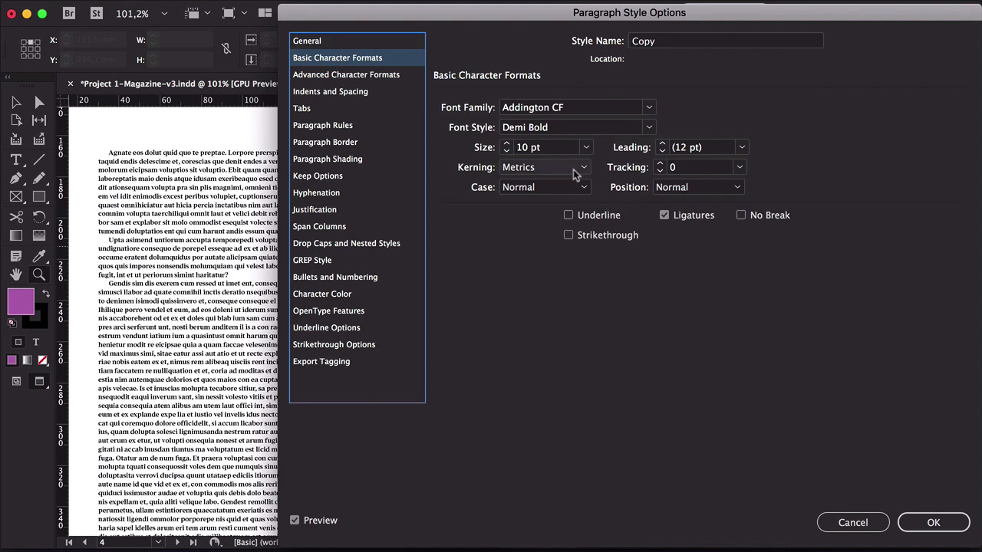
{"action": "left_click", "coordinate": [649, 128]}
{"action": "left_click", "coordinate": [610, 205]}
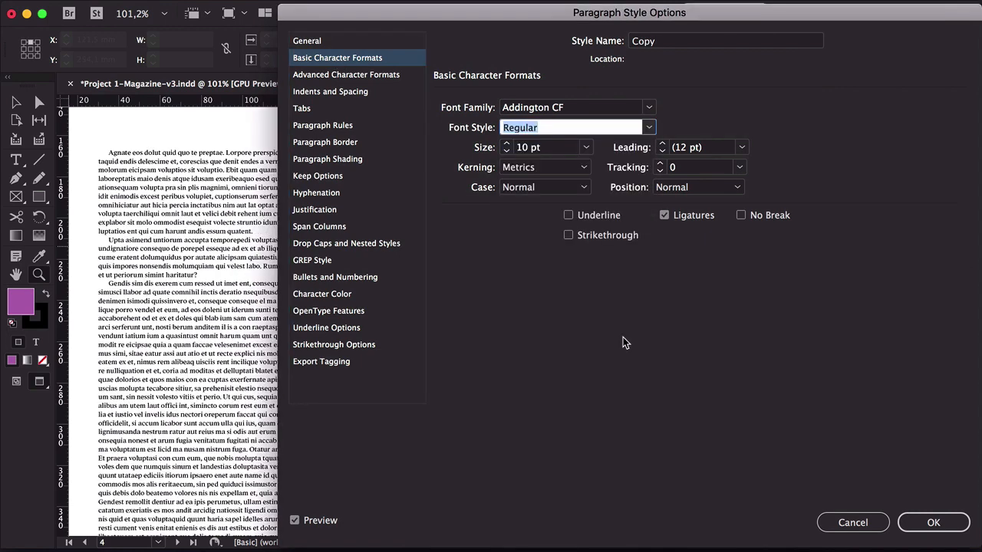
{"action": "left_click", "coordinate": [506, 144]}
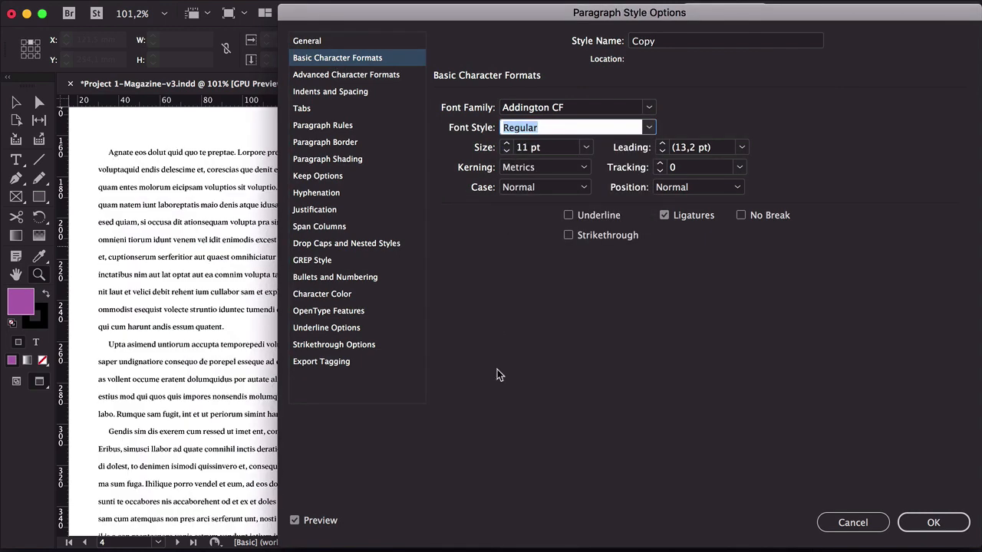
{"action": "left_click", "coordinate": [506, 143]}
{"action": "left_click", "coordinate": [506, 143]}
{"action": "left_click", "coordinate": [506, 151]}
{"action": "left_click", "coordinate": [506, 151]}
{"action": "left_click", "coordinate": [506, 152]}
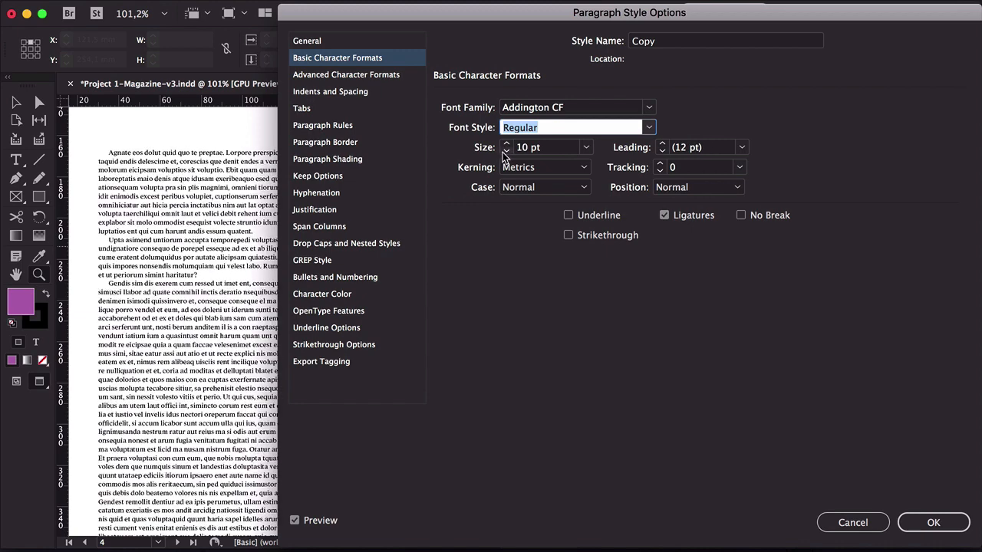
{"action": "left_click", "coordinate": [352, 327]}
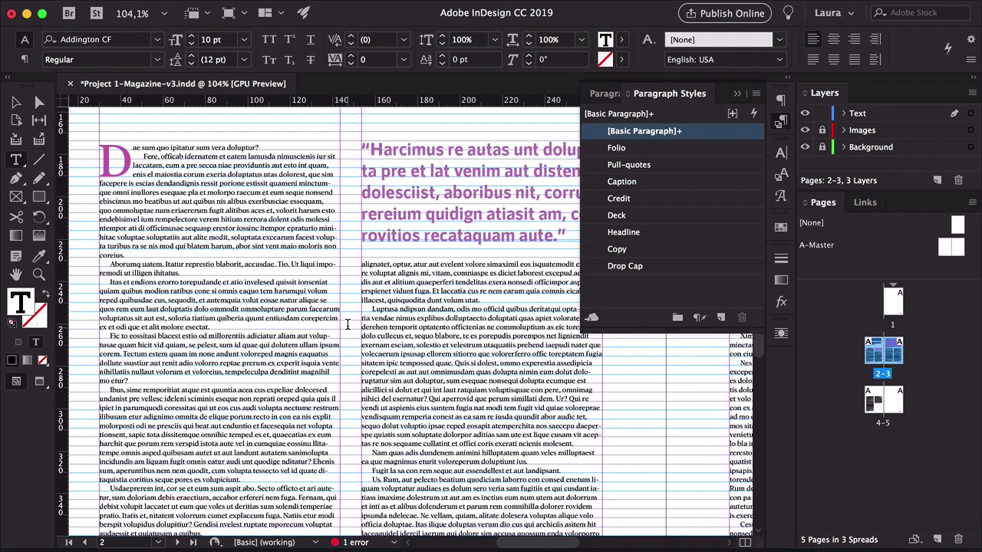
Open the Info panel and select a line of body text to examine its character count
{"action": "mouse_move", "coordinate": [360, 3]}
{"action": "left_click", "coordinate": [416, 8]}
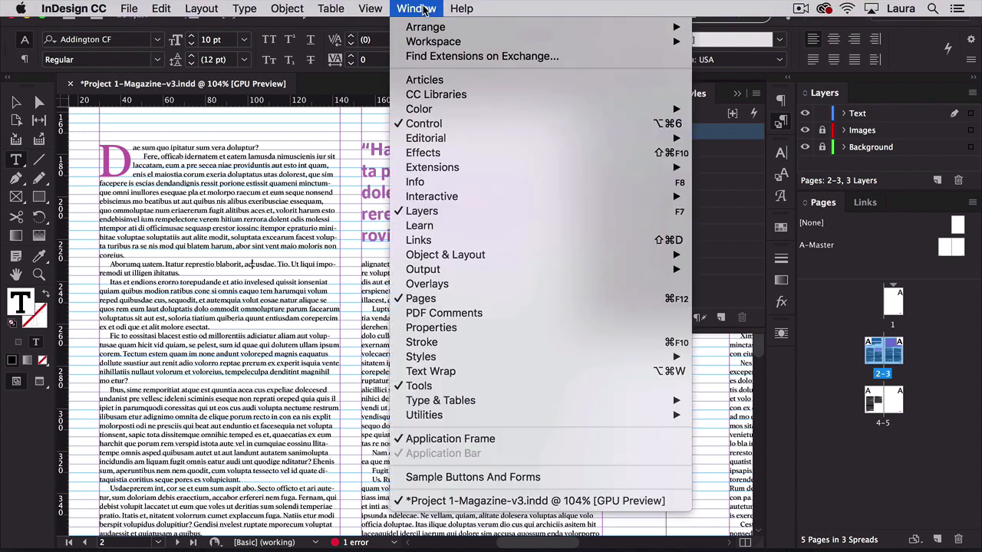
{"action": "left_click", "coordinate": [427, 182]}
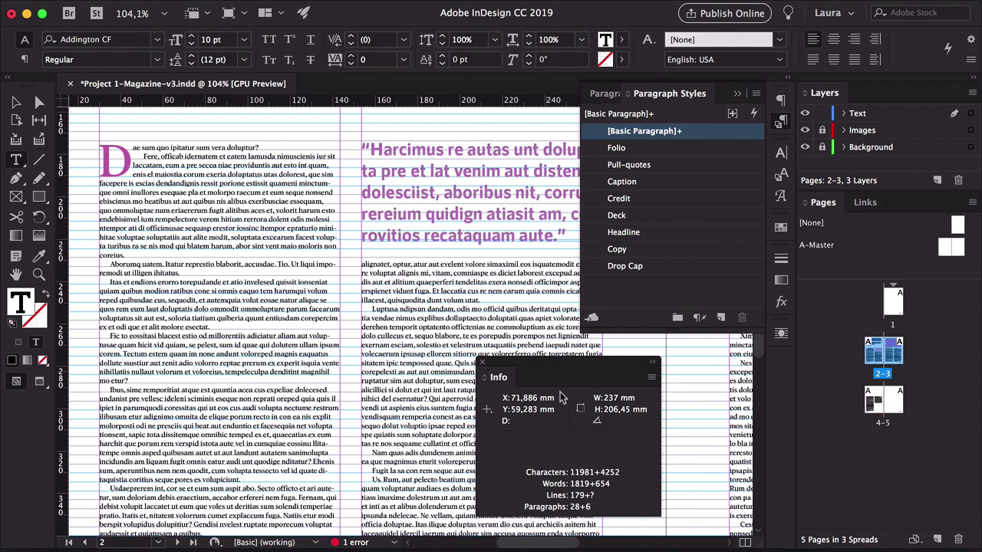
{"action": "triple_click", "coordinate": [246, 263]}
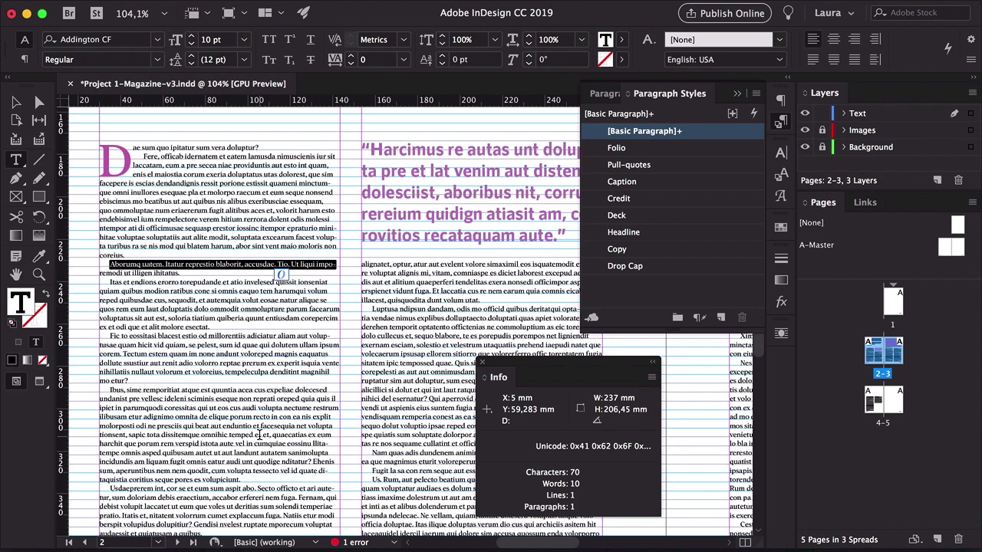
Examine the character counts of individual body-text lines in the Info panel, then dock the Info panel
{"action": "triple_click", "coordinate": [144, 345]}
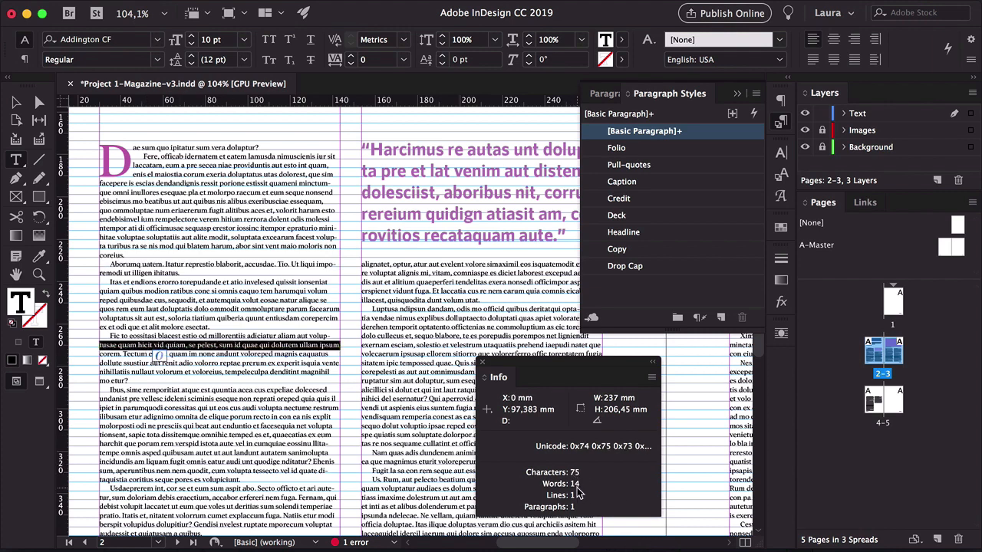
{"action": "triple_click", "coordinate": [414, 328]}
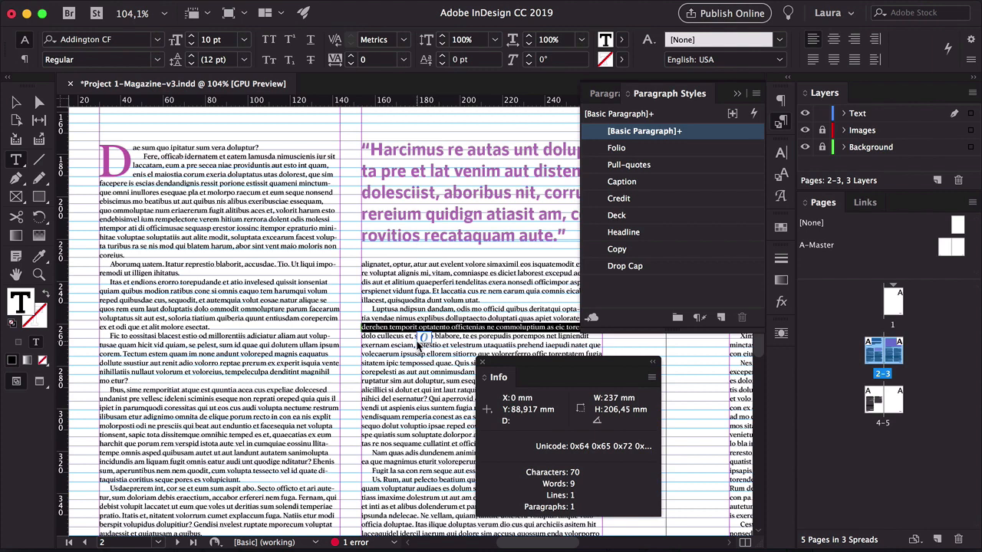
{"action": "left_click", "coordinate": [485, 379]}
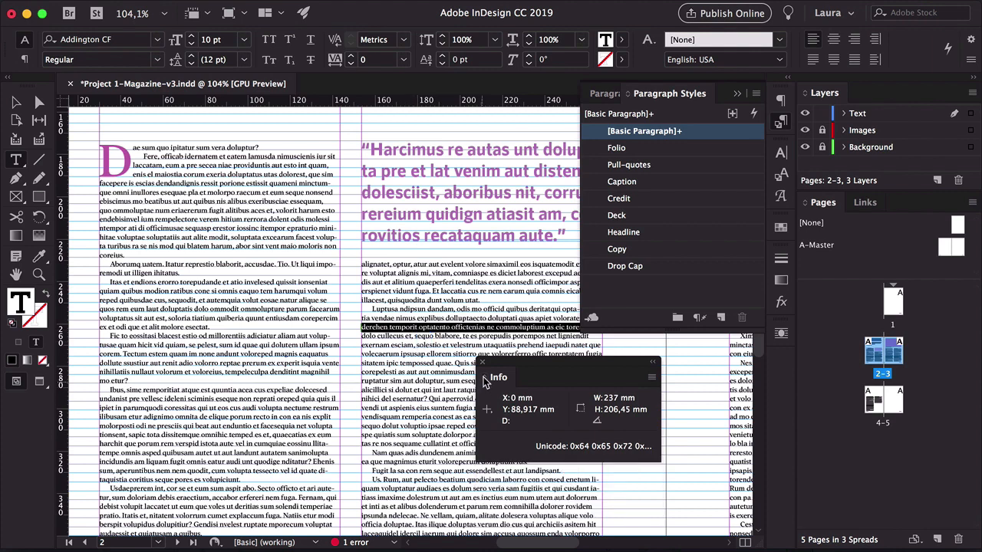
{"action": "left_click", "coordinate": [485, 380]}
{"action": "left_click_drag", "start_coordinate": [502, 367], "coordinate": [572, 393]}
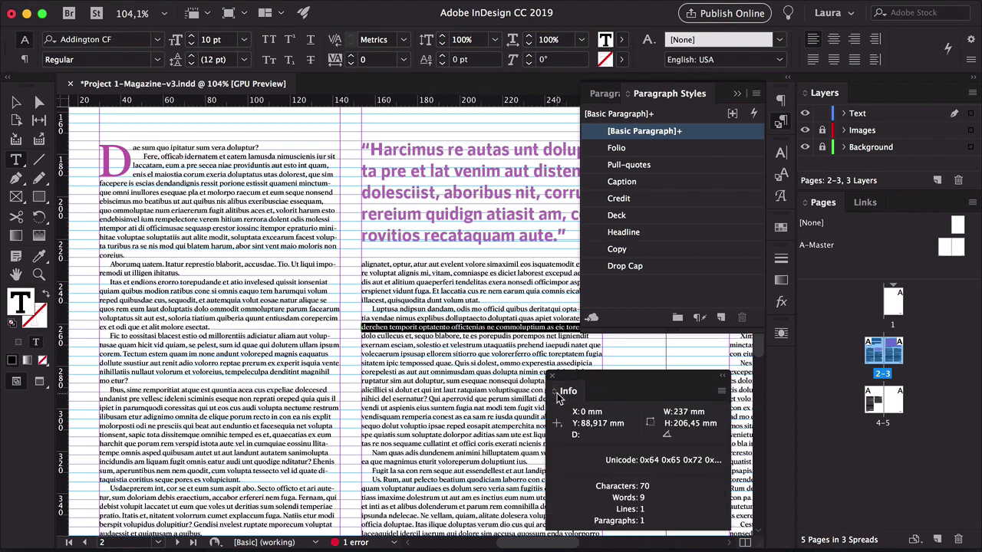
{"action": "left_click", "coordinate": [438, 394]}
{"action": "key", "text": "super+a"}
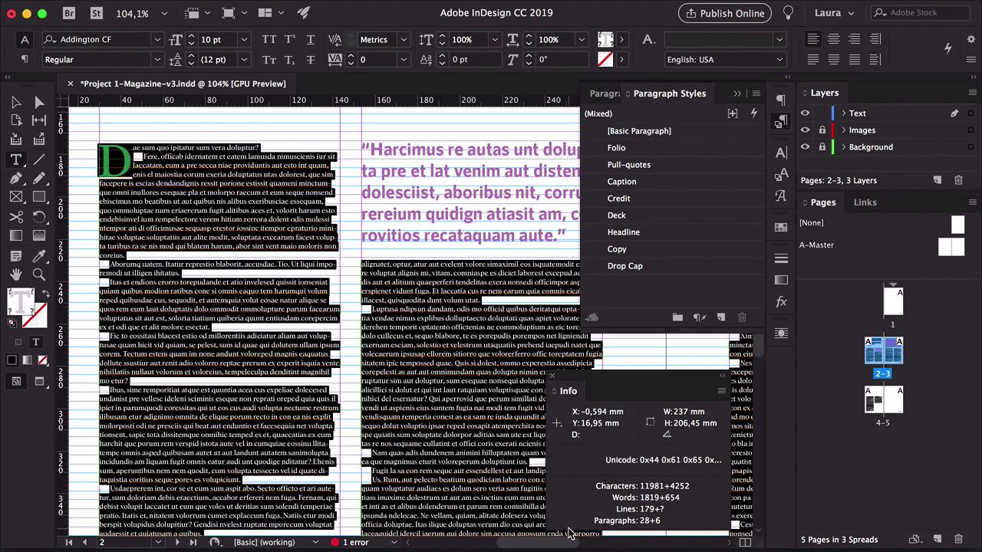
{"action": "left_click_drag", "start_coordinate": [569, 392], "coordinate": [783, 362]}
Preview the spread without guides to examine the body text's spacing
{"action": "left_click", "coordinate": [16, 102]}
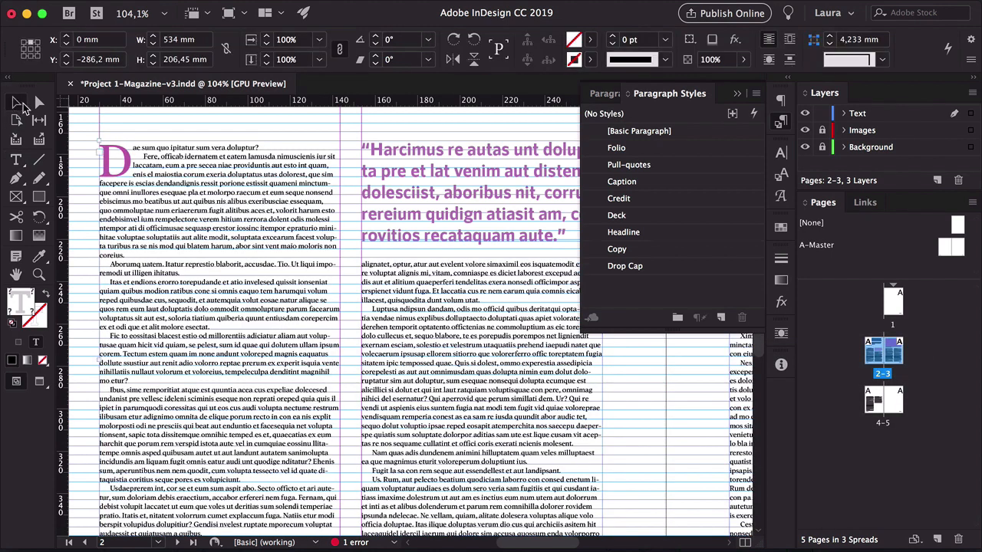
{"action": "left_click", "coordinate": [82, 128]}
{"action": "left_click_drag", "start_coordinate": [339, 365], "coordinate": [369, 299]}
{"action": "left_click_drag", "start_coordinate": [371, 390], "coordinate": [404, 410]}
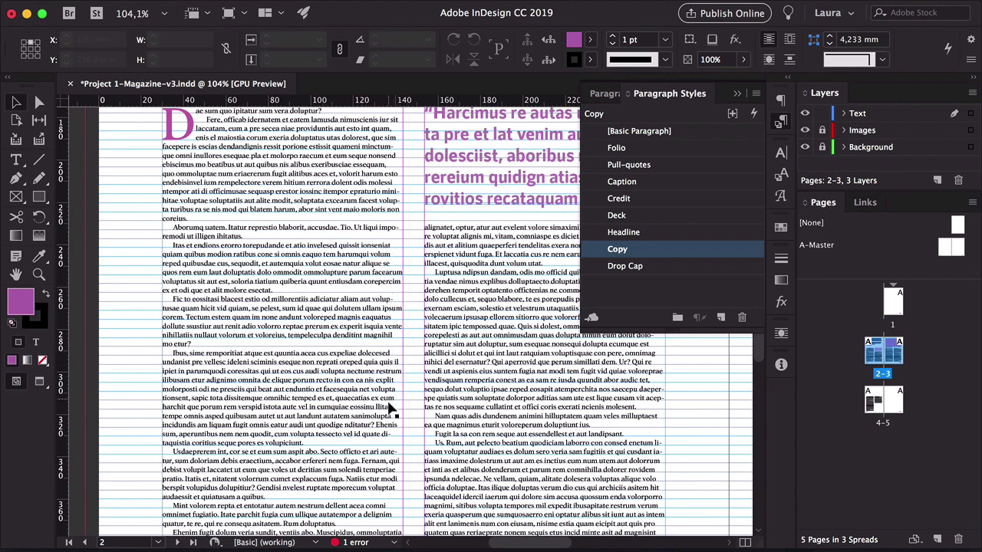
{"action": "key", "text": "w"}
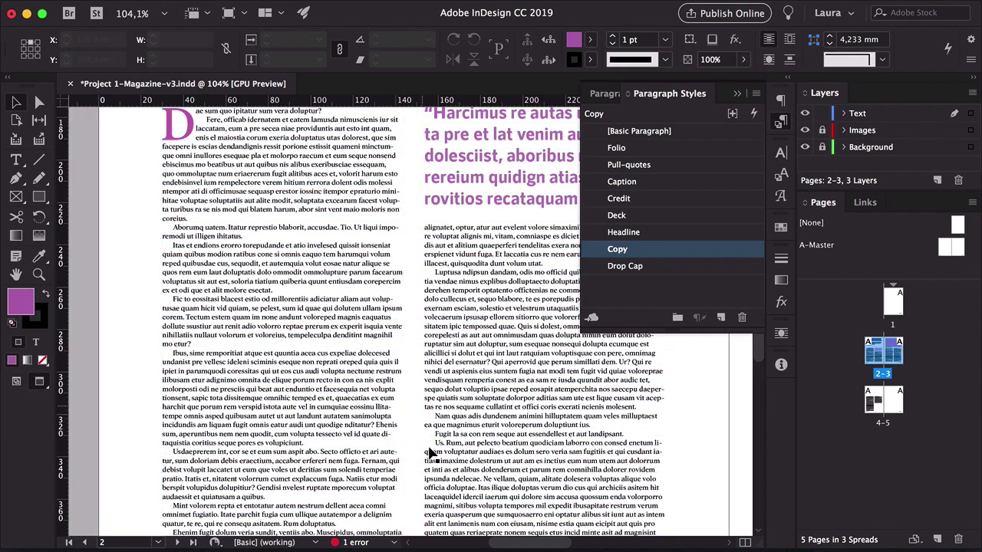
{"action": "scroll", "coordinate": [330, 388], "scroll_direction": "up", "scroll_amount": 1}
{"action": "scroll", "coordinate": [330, 387], "scroll_direction": "up", "scroll_amount": 2}
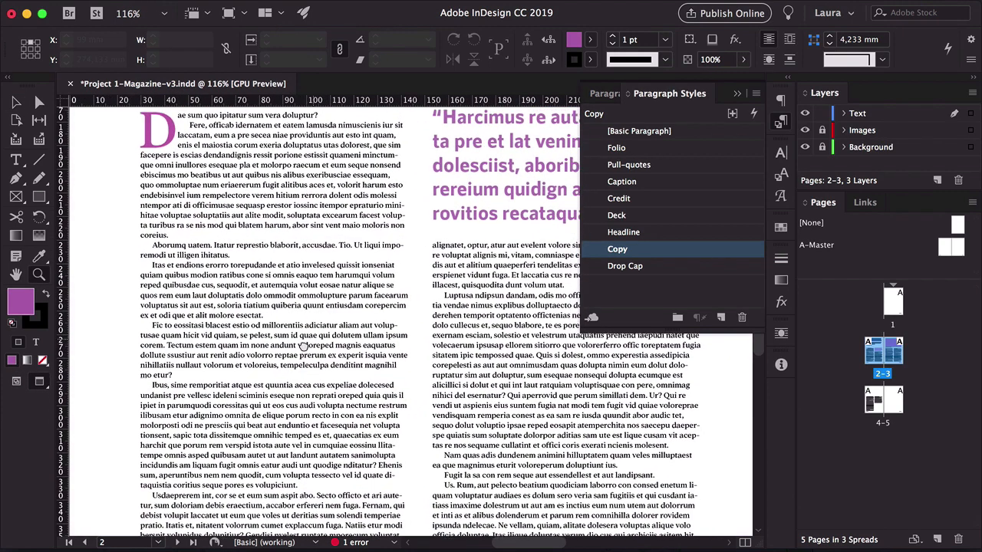
{"action": "key", "text": "w"}
Select all text in the body story and switch it to the Adobe Single-line Composer
{"action": "double_click", "coordinate": [233, 307]}
{"action": "key", "text": "super+a"}
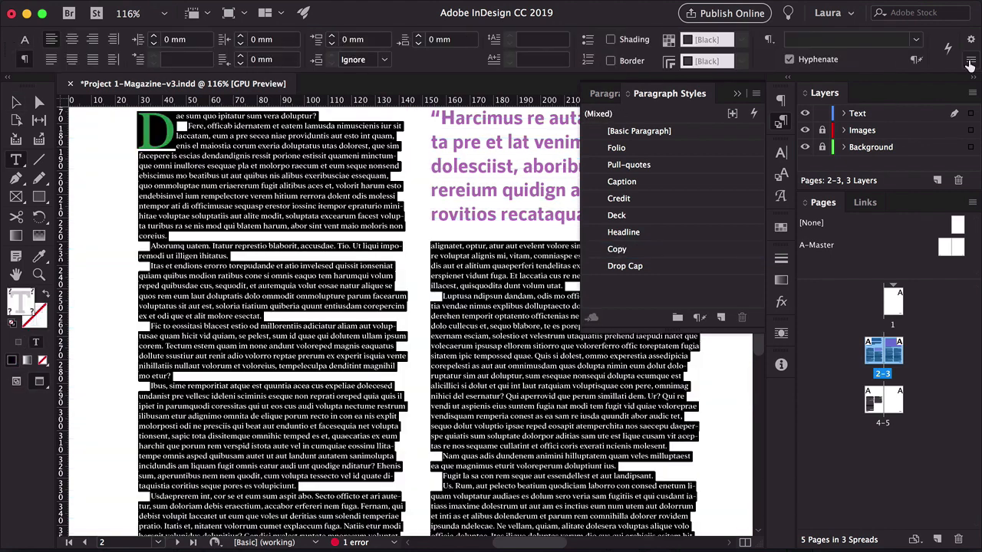
{"action": "left_click", "coordinate": [971, 63]}
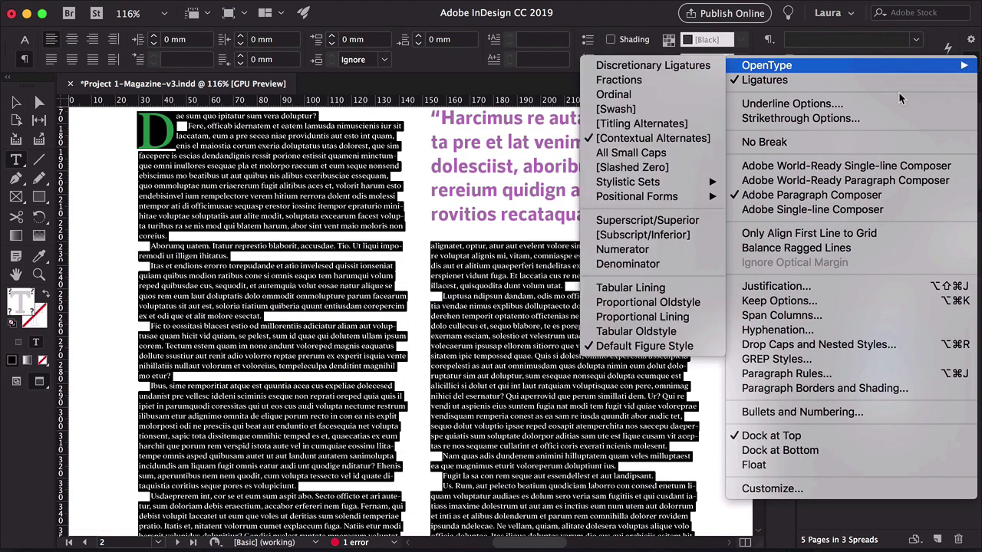
{"action": "left_click", "coordinate": [804, 212]}
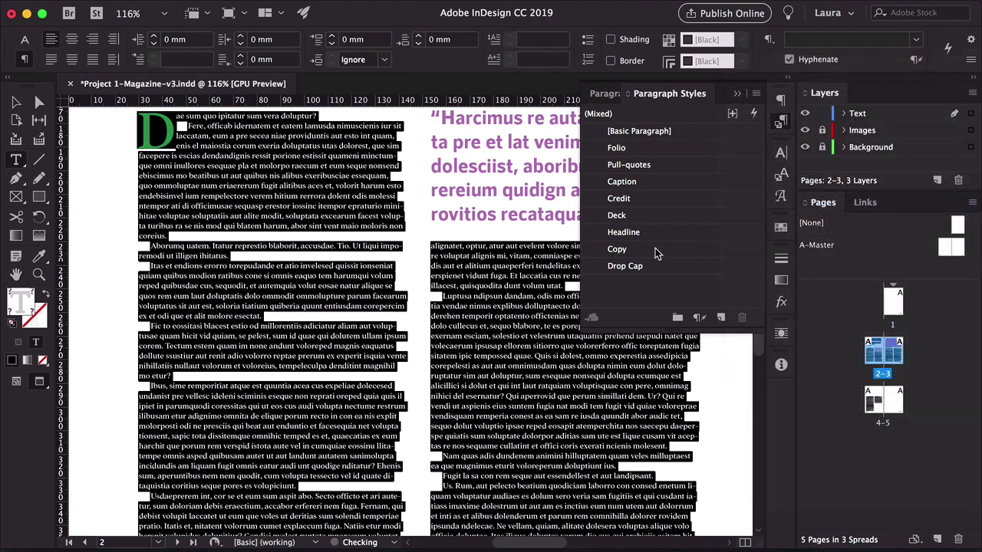
{"action": "left_click", "coordinate": [16, 103]}
{"action": "key", "text": "w"}
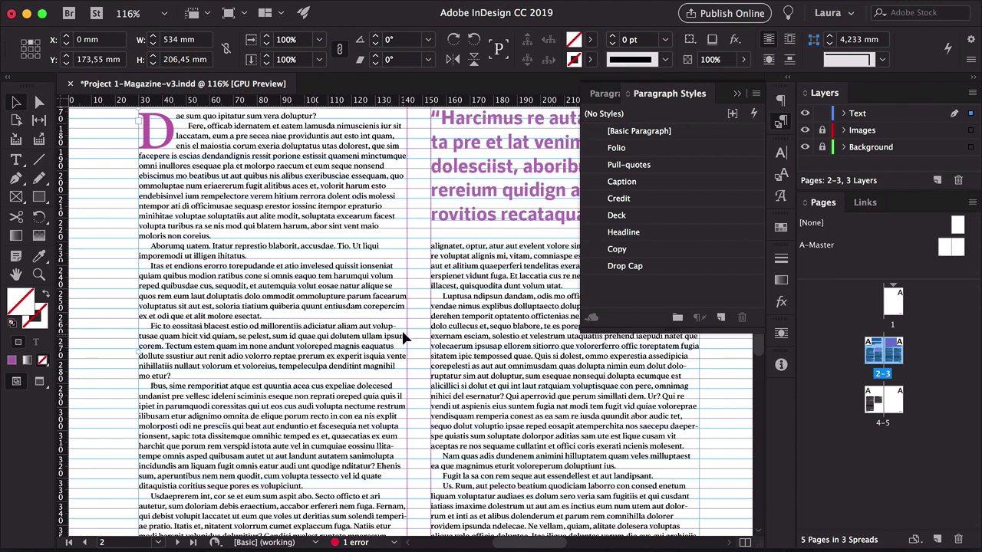
Tighten the tracking of the first two lines of the 'Itas et endions' paragraph in the left column
{"action": "double_click", "coordinate": [198, 288]}
{"action": "left_click_drag", "start_coordinate": [161, 285], "coordinate": [151, 265]}
{"action": "key", "text": "alt+Left"}
{"action": "key", "text": "alt+Left"}
{"action": "key", "text": "alt+Left"}
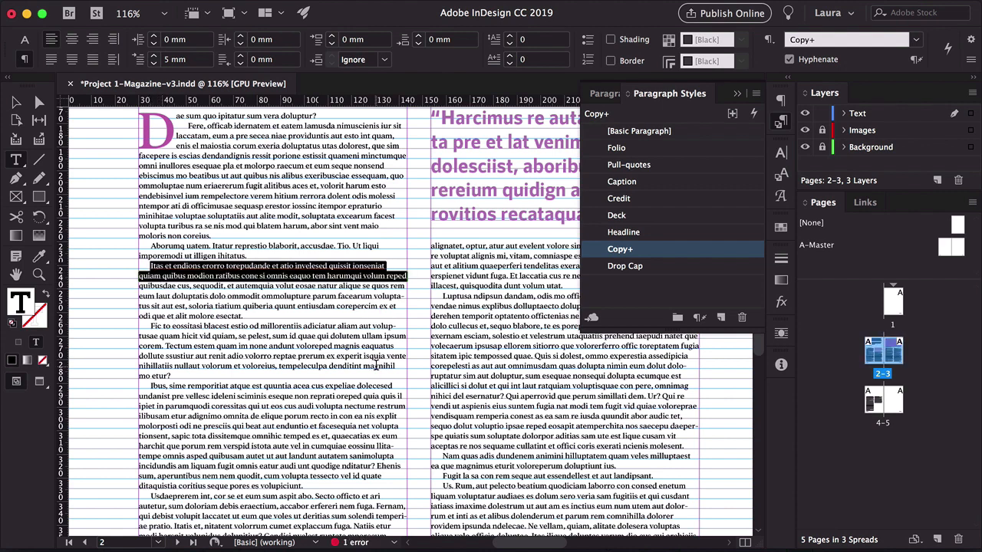
Tighten the tracking of the fourth line of the 'Itas et endions' paragraph
{"action": "left_click", "coordinate": [216, 302]}
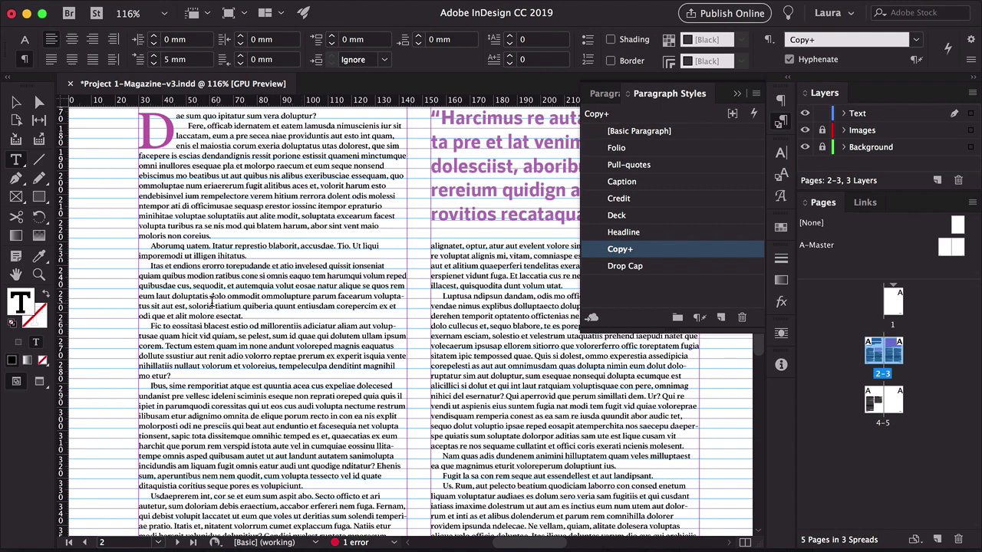
{"action": "left_click_drag", "start_coordinate": [146, 306], "coordinate": [135, 297]}
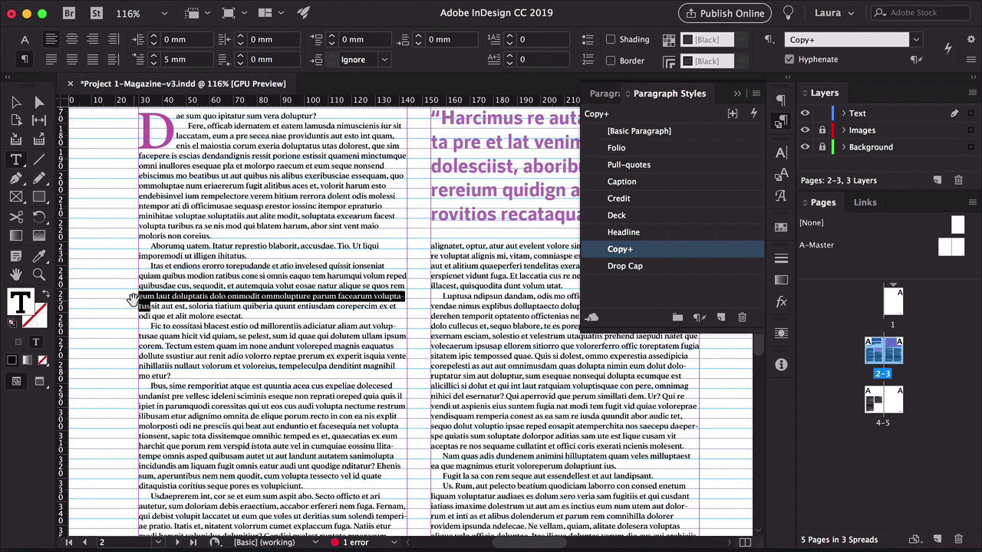
{"action": "key", "text": "alt+Left"}
{"action": "key", "text": "alt+Left"}
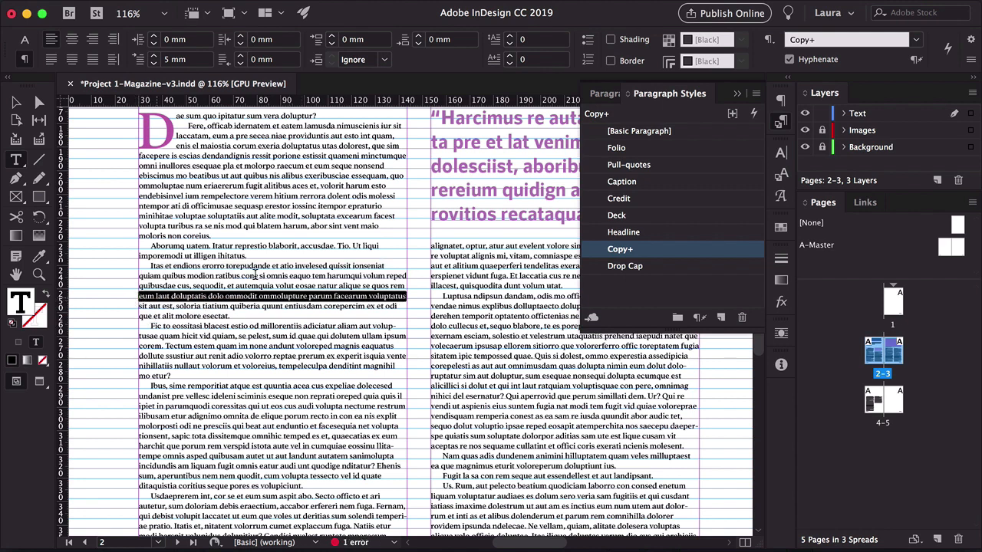
{"action": "left_click", "coordinate": [268, 275]}
{"action": "left_click", "coordinate": [14, 101]}
{"action": "left_click", "coordinate": [96, 231]}
{"action": "key", "text": "w"}
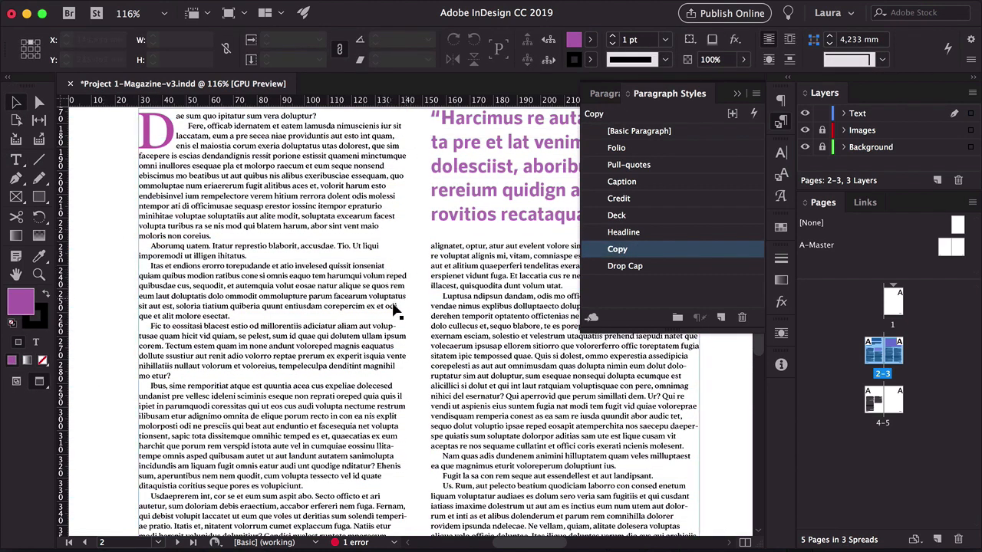
Select all body text in the story and justify it with the last line aligned left
{"action": "double_click", "coordinate": [198, 347]}
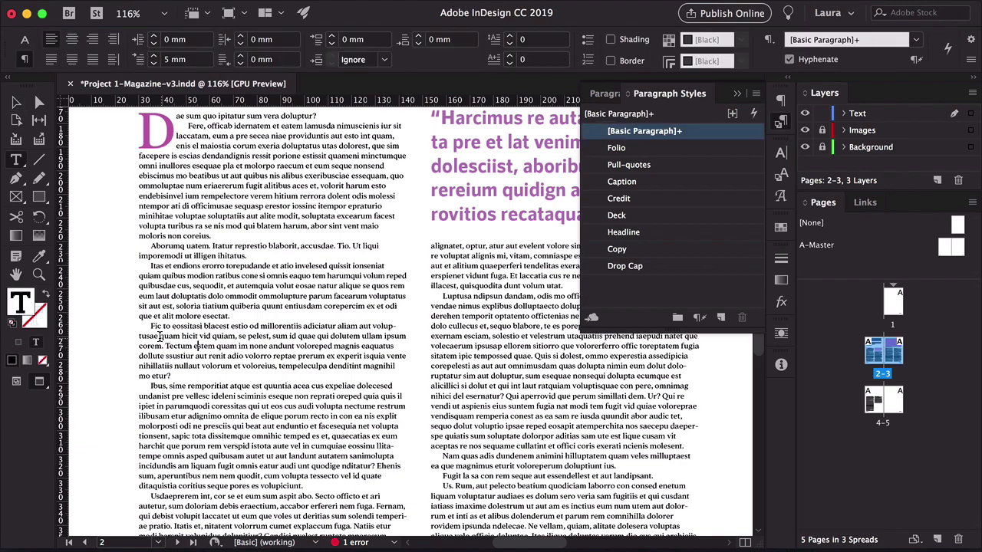
{"action": "left_click_drag", "start_coordinate": [160, 336], "coordinate": [148, 328]}
{"action": "key", "text": "super+a"}
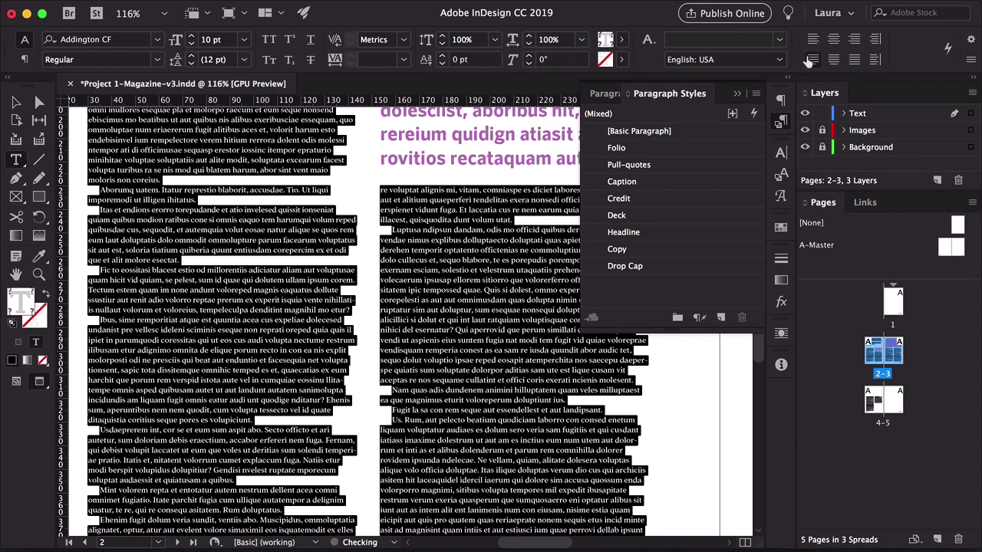
{"action": "left_click", "coordinate": [812, 59]}
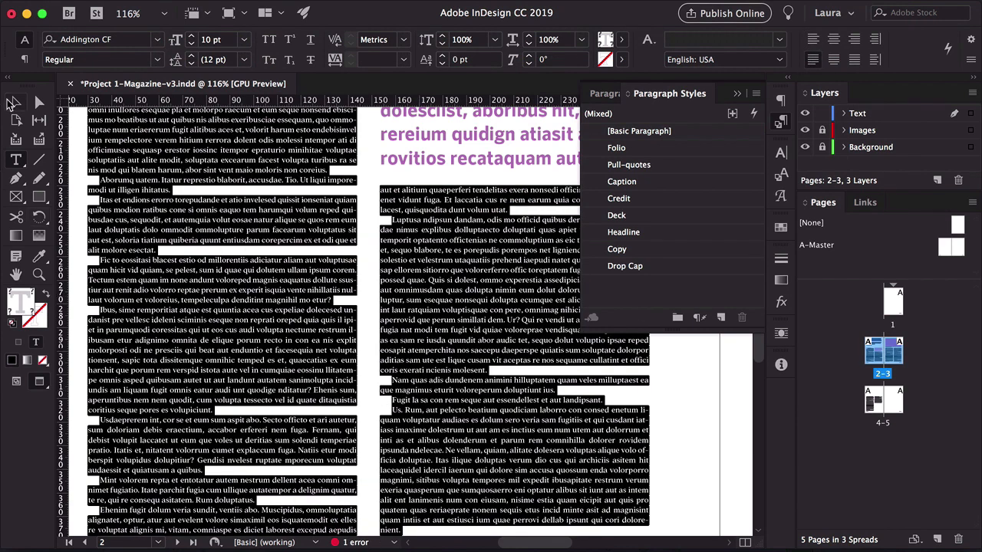
Zoom and scroll around the spread to examine the highlighted spacing problems in the body text
{"action": "left_click", "coordinate": [14, 105]}
{"action": "key", "text": "z"}
{"action": "left_click", "coordinate": [340, 250], "text": "alt"}
{"action": "left_click", "coordinate": [418, 262], "text": "alt"}
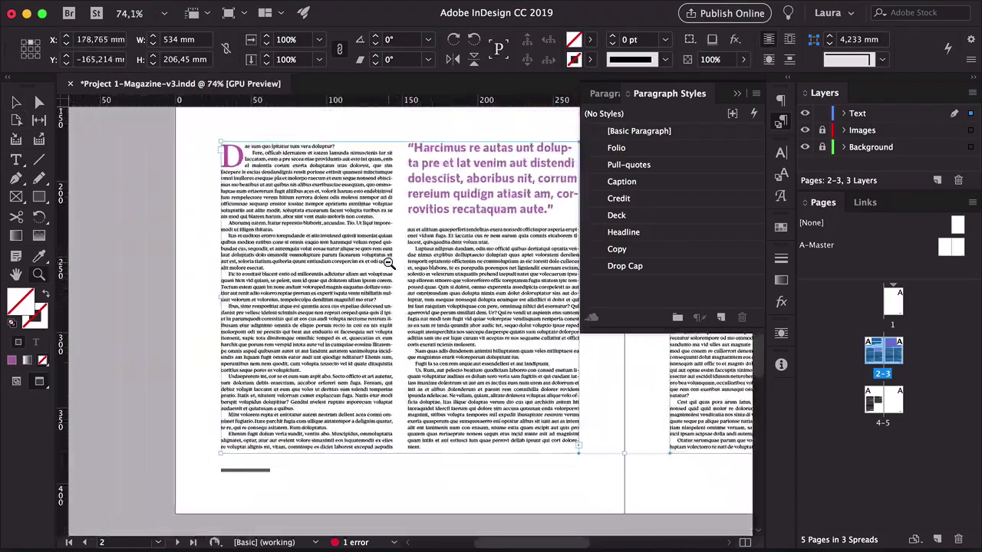
{"action": "left_click_drag", "start_coordinate": [389, 263], "coordinate": [415, 260]}
{"action": "left_click_drag", "start_coordinate": [485, 430], "coordinate": [472, 446]}
{"action": "key", "text": "v"}
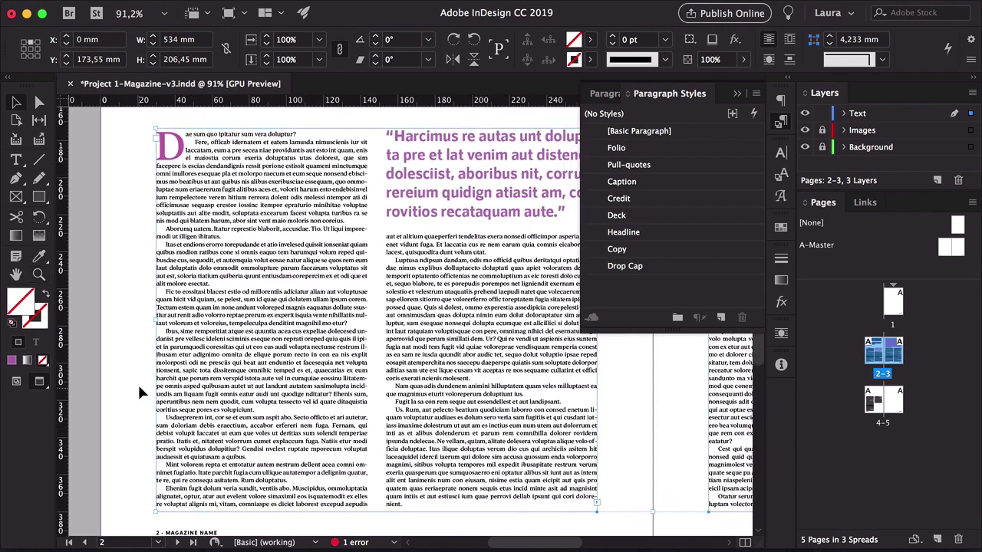
{"action": "key", "text": "w"}
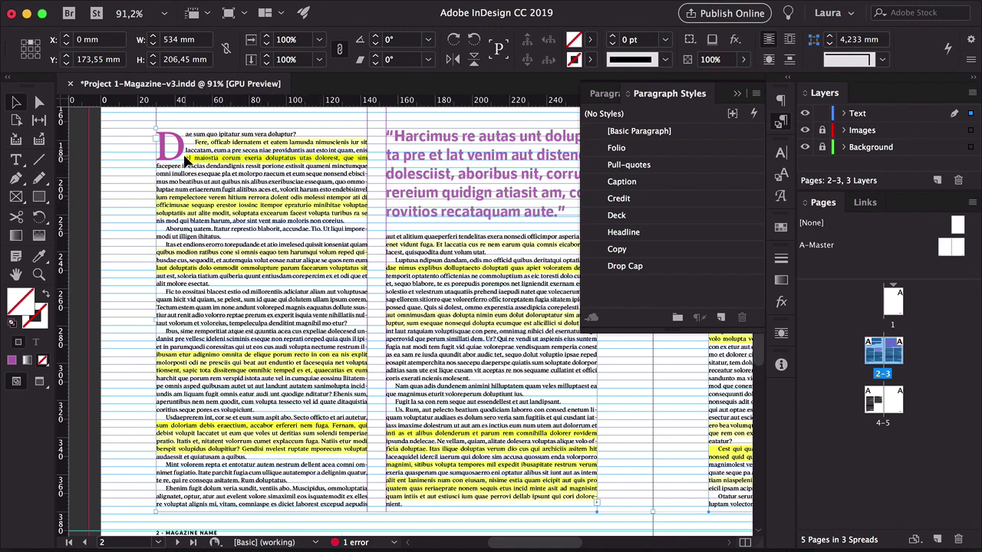
{"action": "scroll", "coordinate": [425, 472], "scroll_direction": "right", "scroll_amount": 3}
{"action": "scroll", "coordinate": [426, 472], "scroll_direction": "down", "scroll_amount": 1}
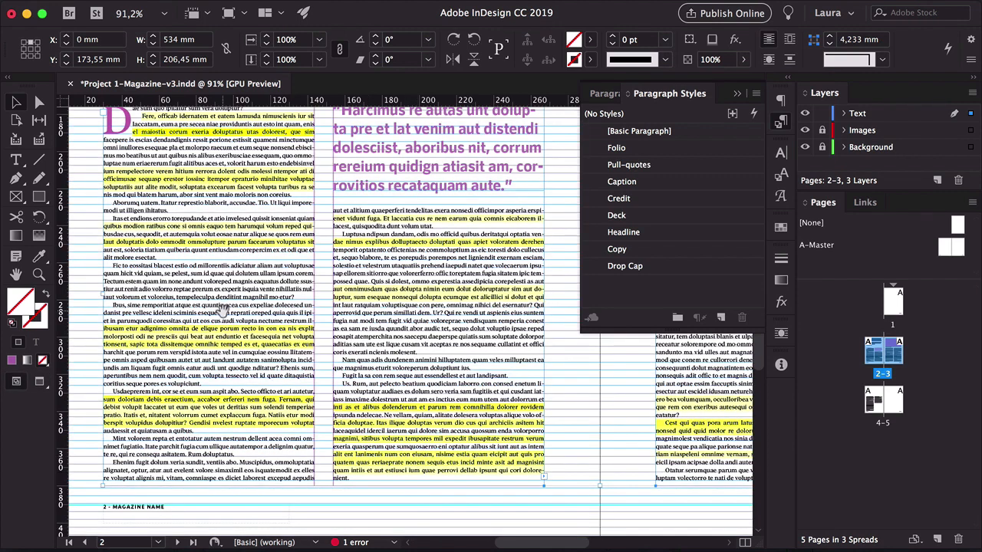
{"action": "scroll", "coordinate": [230, 311], "scroll_direction": "up", "scroll_amount": 1}
{"action": "scroll", "coordinate": [230, 310], "scroll_direction": "left", "scroll_amount": 1}
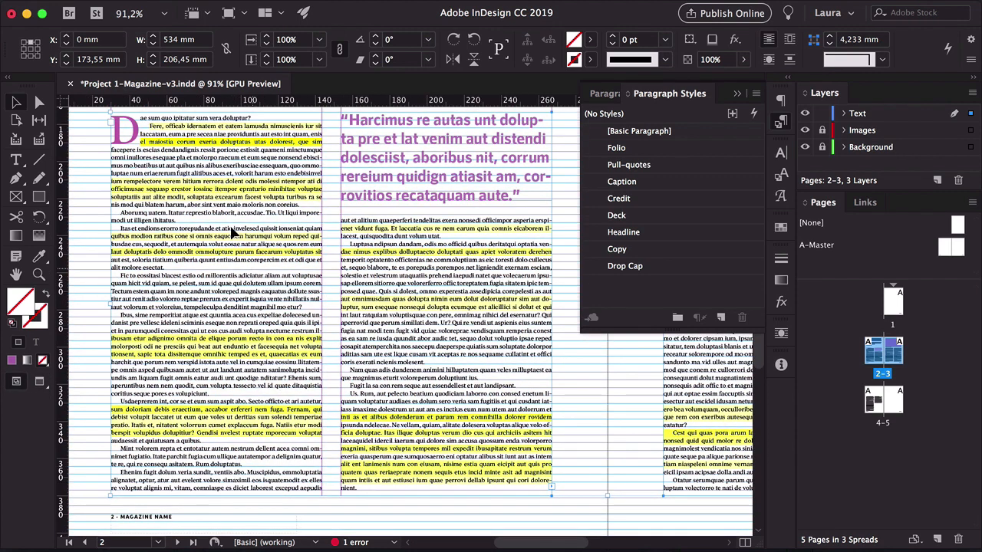
Set the tracking of the third line of the opening paragraph to -10
{"action": "left_click", "coordinate": [161, 144]}
{"action": "triple_click", "coordinate": [161, 145]}
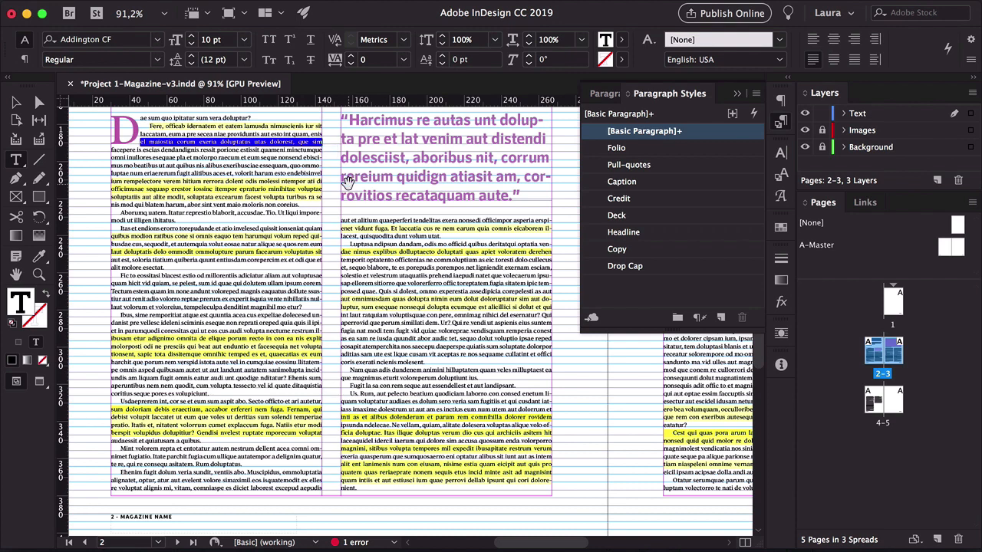
{"action": "key", "text": "alt+Left"}
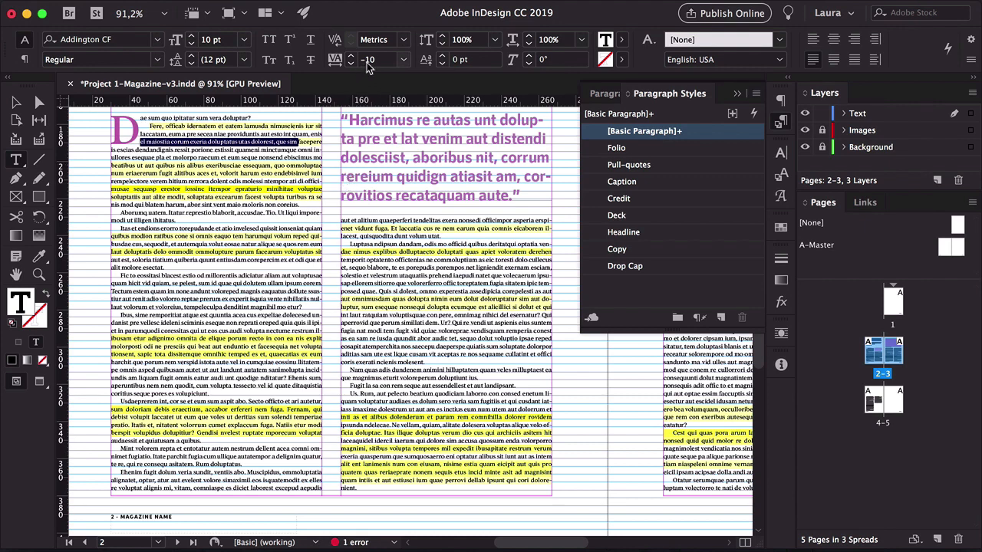
{"action": "key", "text": "Escape"}
Zoom and preview the spread to examine the line breaks at the end of the middle column
{"action": "key", "text": "w"}
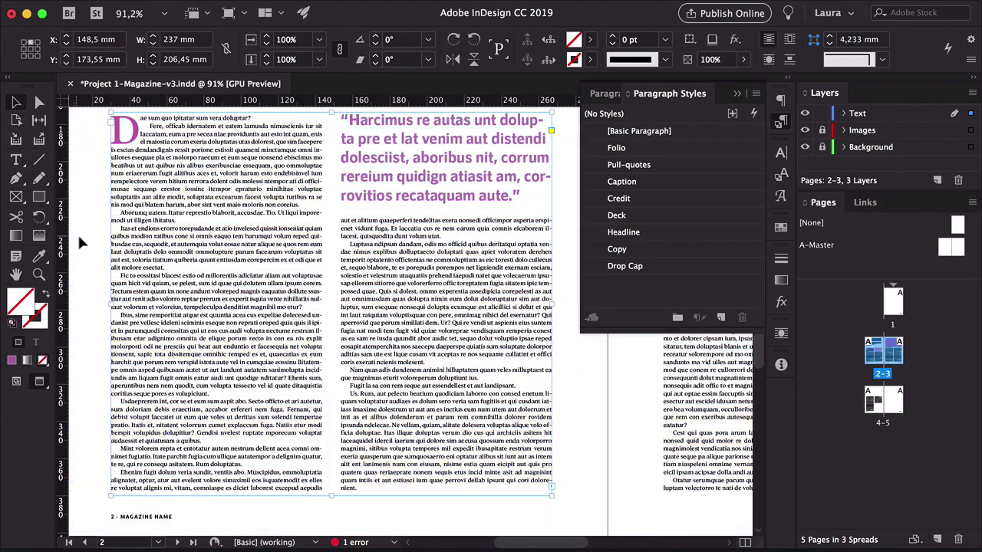
{"action": "key", "text": "z"}
{"action": "left_click", "coordinate": [129, 188]}
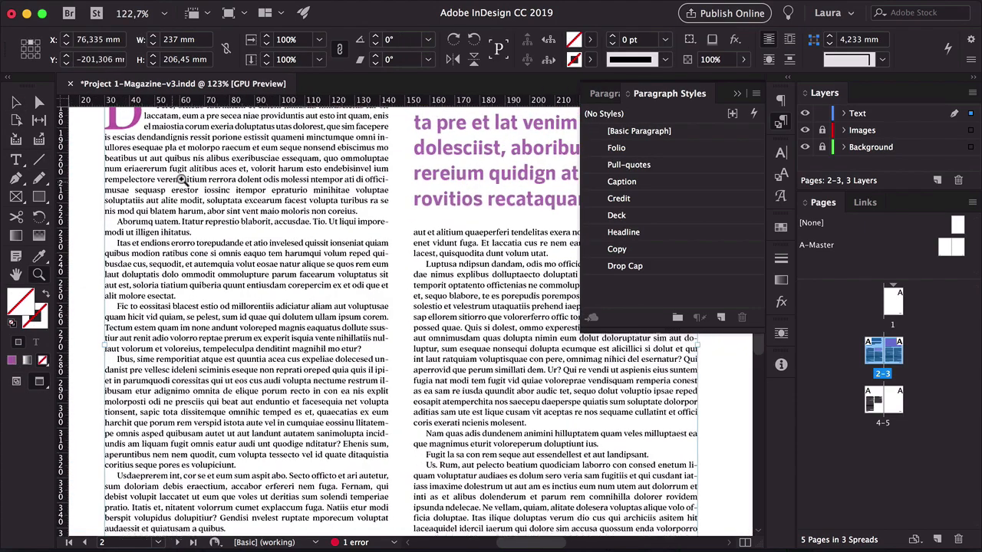
{"action": "left_click_drag", "start_coordinate": [182, 180], "coordinate": [181, 187]}
{"action": "left_click_drag", "start_coordinate": [181, 188], "coordinate": [203, 255]}
{"action": "key", "text": "v"}
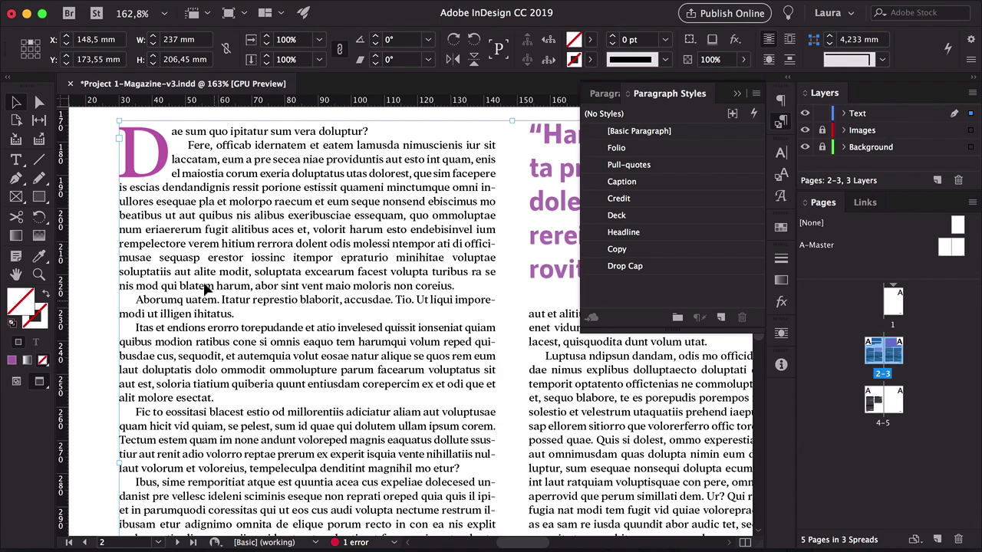
{"action": "key", "text": "shift+super+a"}
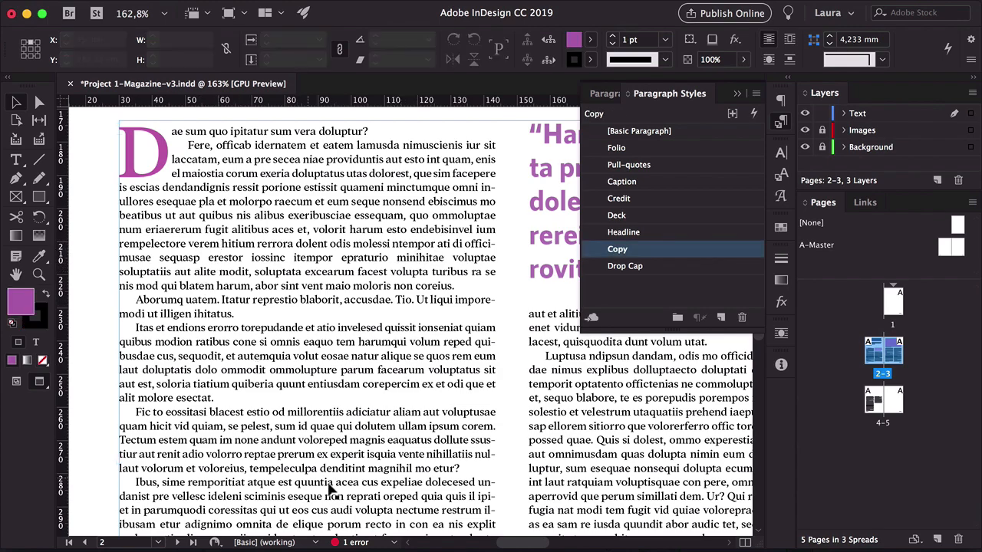
{"action": "left_click_drag", "start_coordinate": [416, 434], "coordinate": [391, 429]}
{"action": "key", "text": "w"}
{"action": "left_click_drag", "start_coordinate": [433, 452], "coordinate": [355, 333]}
{"action": "left_click_drag", "start_coordinate": [494, 454], "coordinate": [518, 453]}
{"action": "left_click_drag", "start_coordinate": [492, 426], "coordinate": [340, 422]}
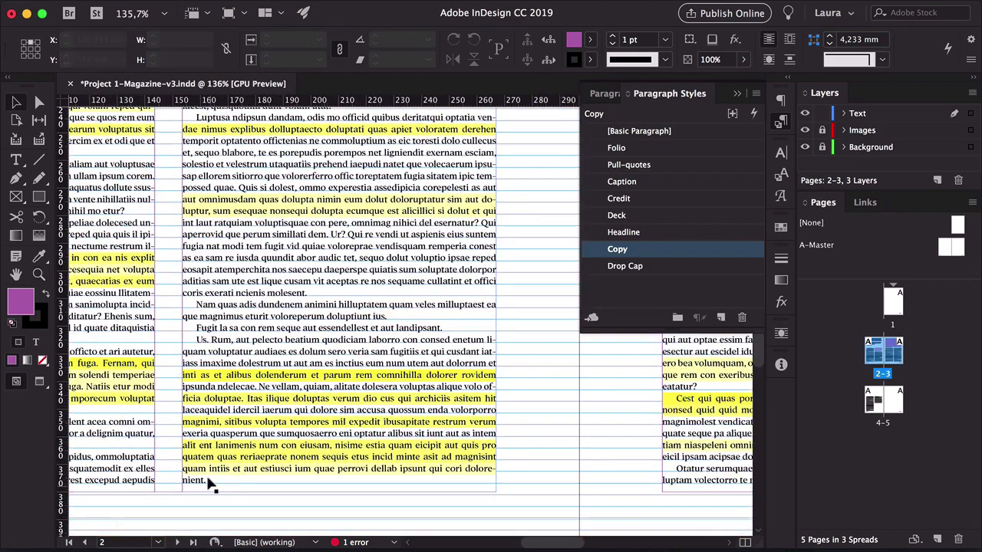
Set the tracking of the middle column's second-to-last line to -5 to pull up the short final line
{"action": "key", "text": "t"}
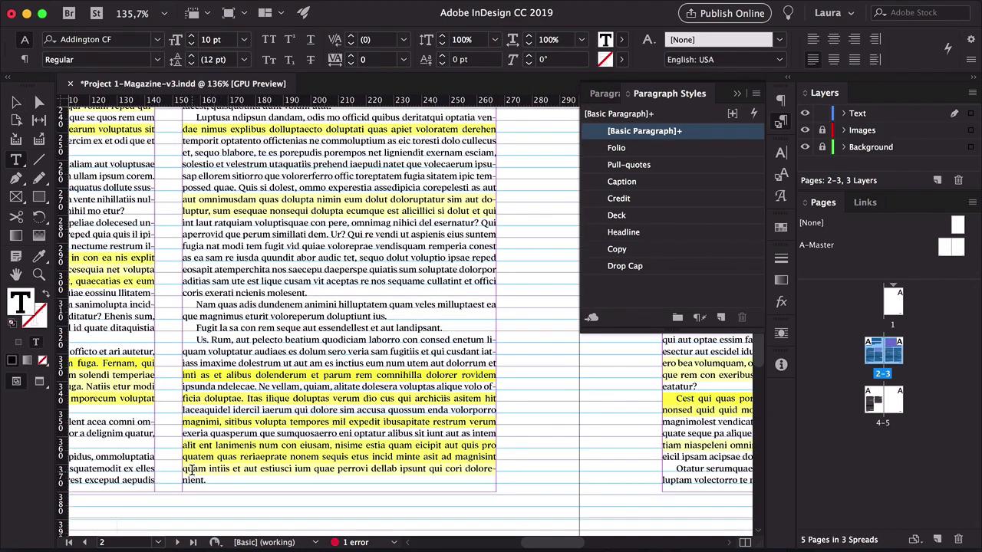
{"action": "triple_click", "coordinate": [197, 470]}
{"action": "key", "text": "alt+Left"}
{"action": "left_click", "coordinate": [199, 470]}
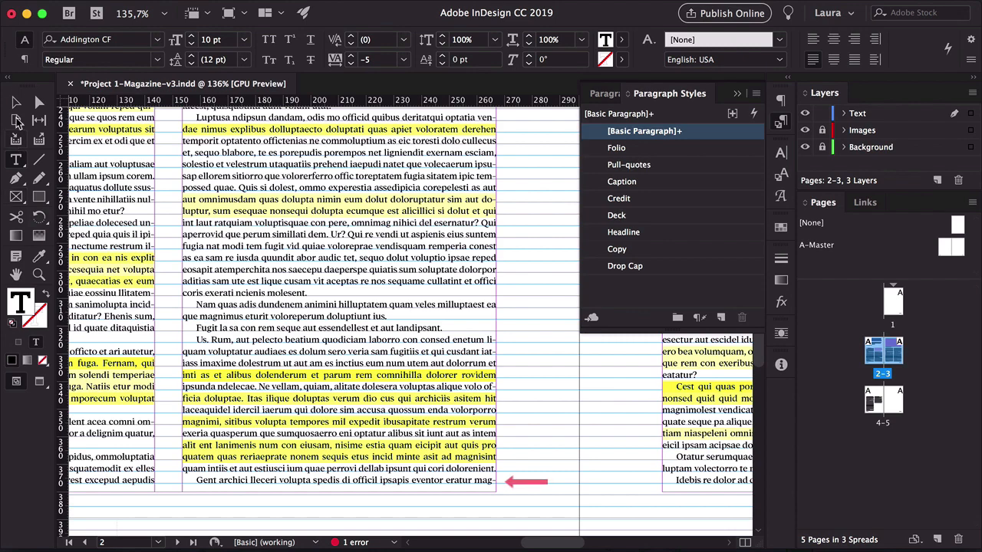
Open the fish-hiding-in-its-anemone image from the Project 1 Images folder in Adobe Photoshop CC 2019
{"action": "left_click", "coordinate": [16, 103]}
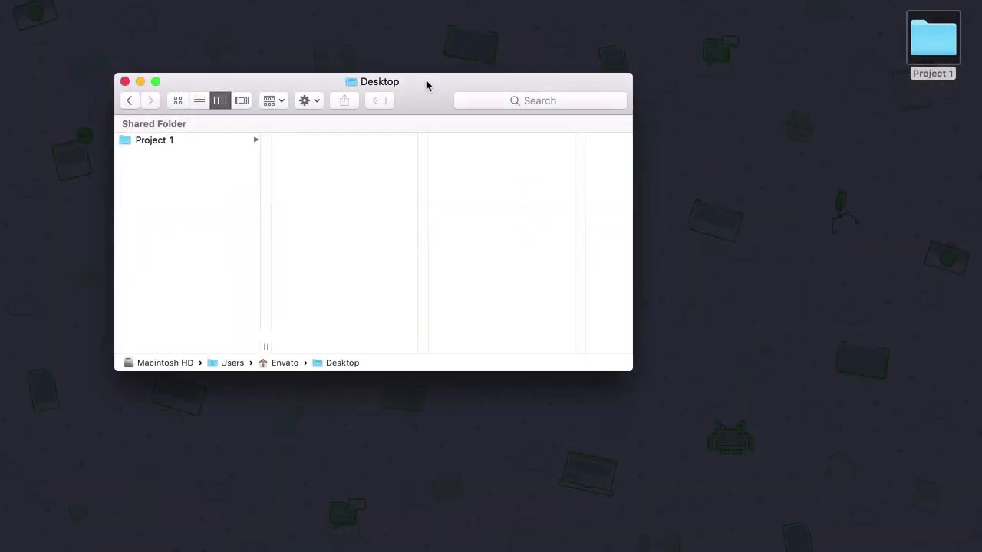
{"action": "left_click_drag", "start_coordinate": [503, 82], "coordinate": [526, 76]}
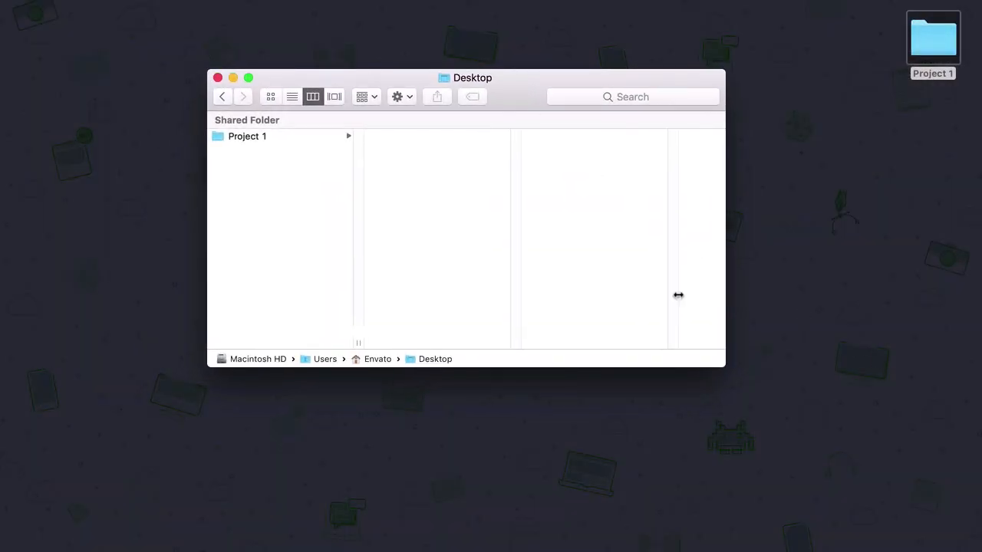
{"action": "left_click", "coordinate": [248, 137]}
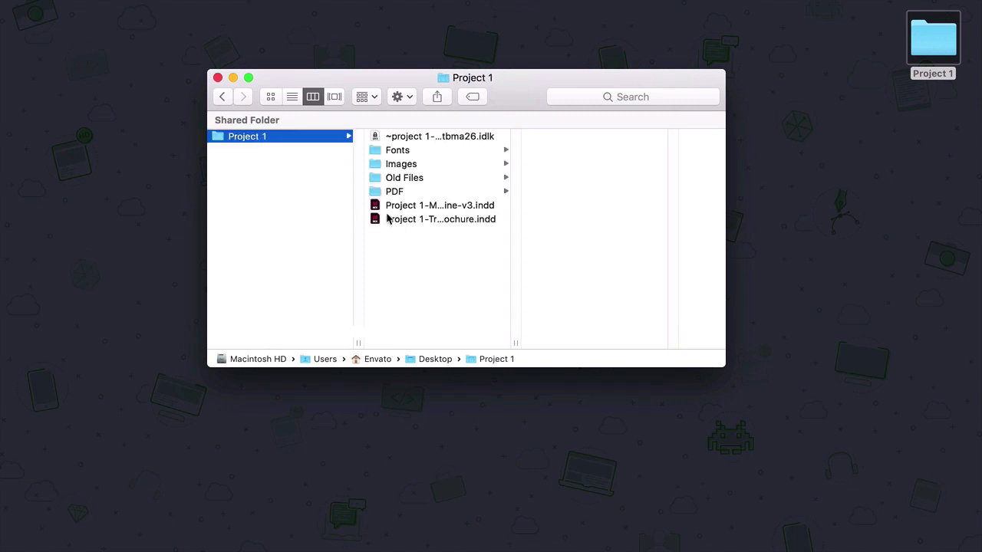
{"action": "left_click", "coordinate": [387, 169]}
{"action": "left_click", "coordinate": [550, 140]}
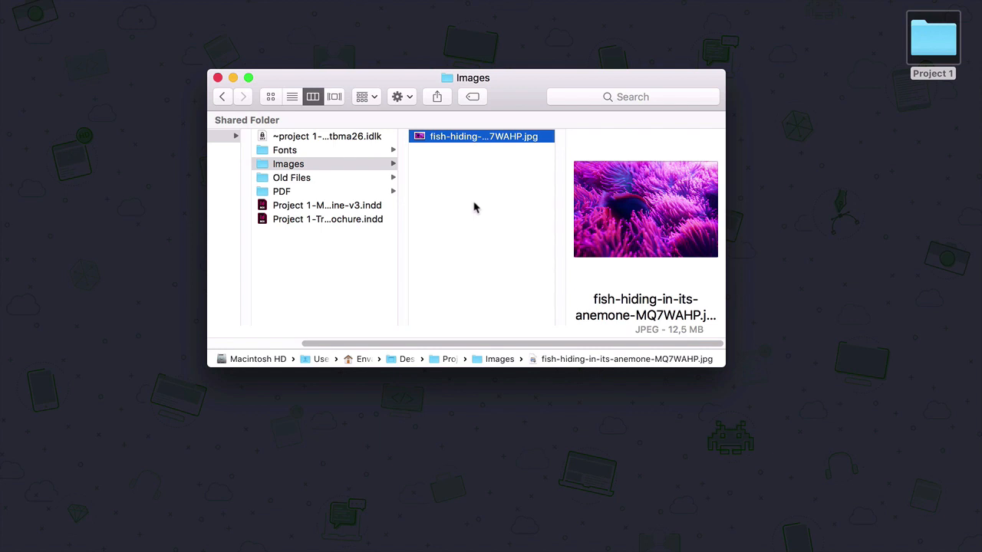
{"action": "right_click", "coordinate": [449, 136]}
{"action": "mouse_move", "coordinate": [499, 156]}
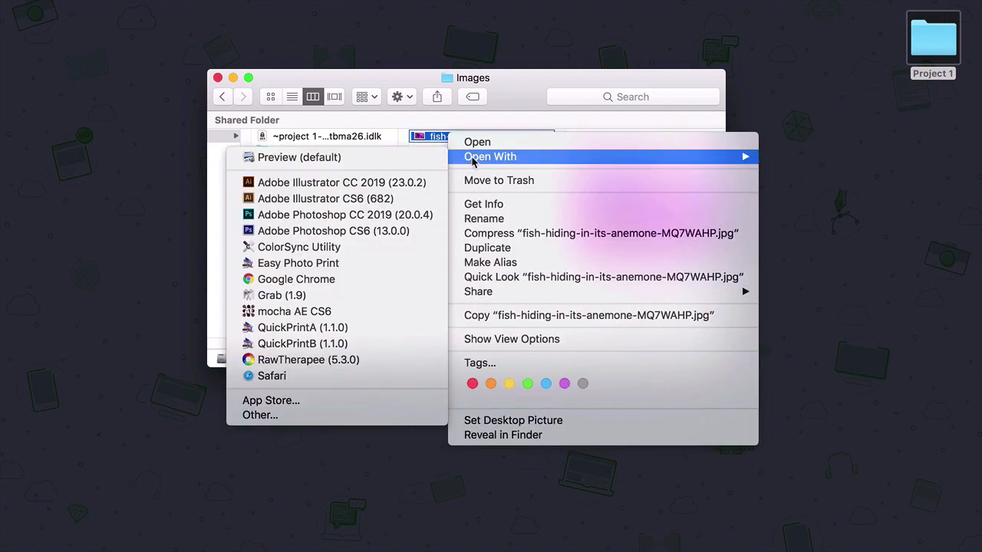
{"action": "left_click", "coordinate": [408, 217]}
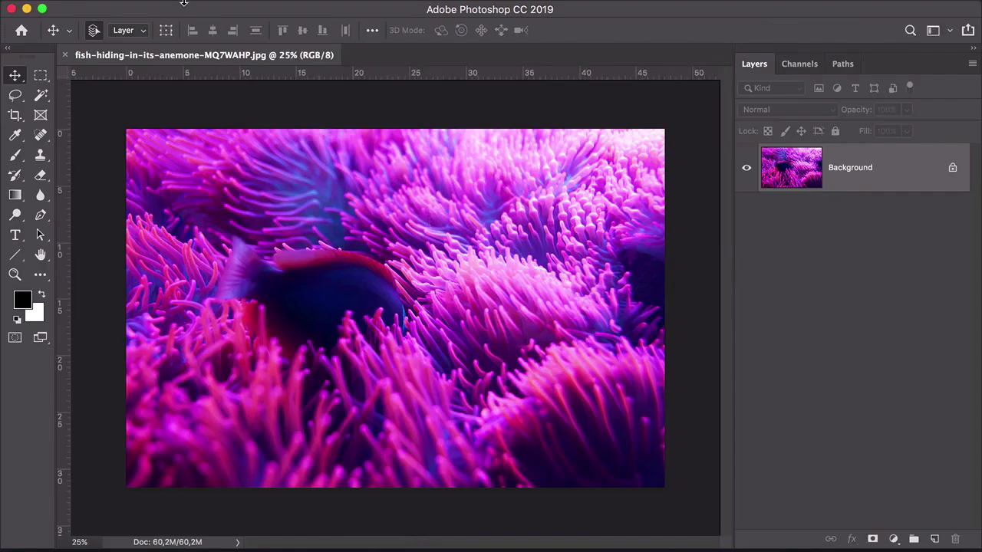
Convert the image's color mode to CMYK Color
{"action": "left_click", "coordinate": [202, 9]}
{"action": "mouse_move", "coordinate": [211, 31]}
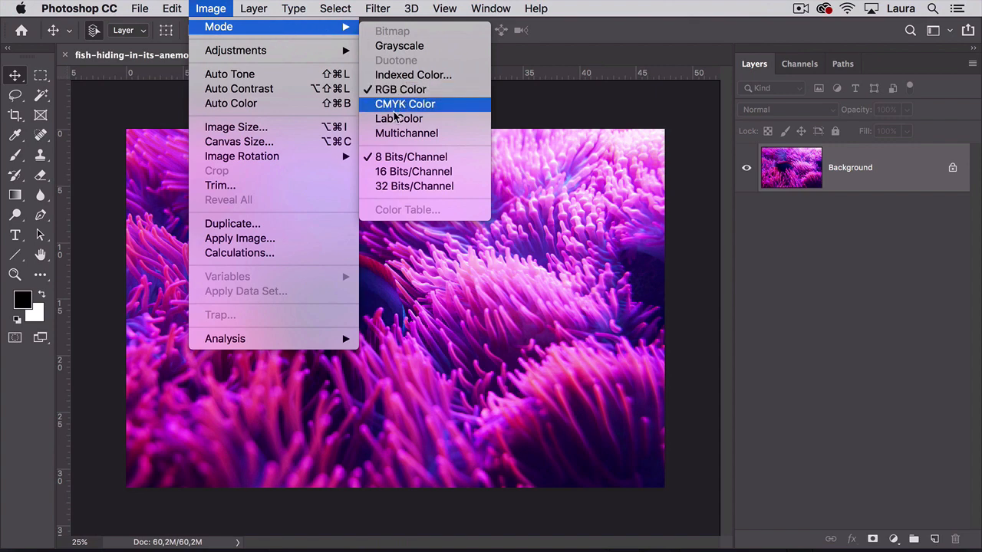
{"action": "left_click", "coordinate": [454, 107]}
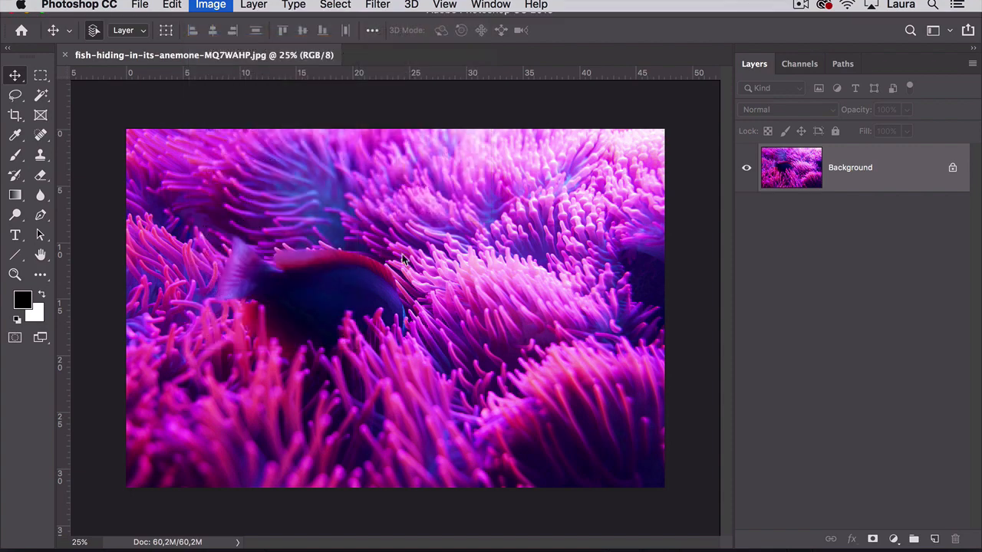
{"action": "left_click", "coordinate": [606, 237]}
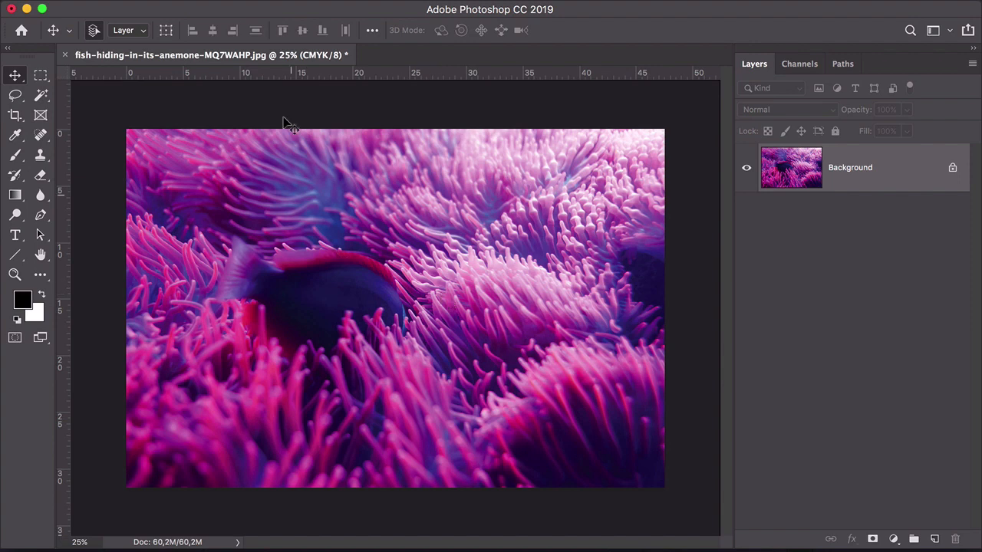
Try a 72 pixels/inch resolution in the Image Size dialog, restore 300 and cancel
{"action": "mouse_move", "coordinate": [266, 4]}
{"action": "left_click", "coordinate": [211, 8]}
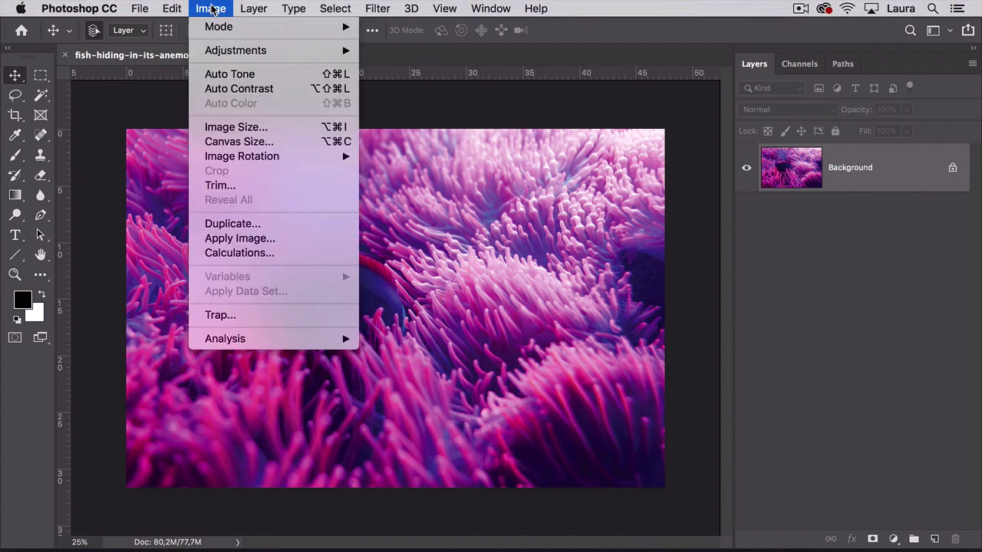
{"action": "left_click", "coordinate": [222, 127]}
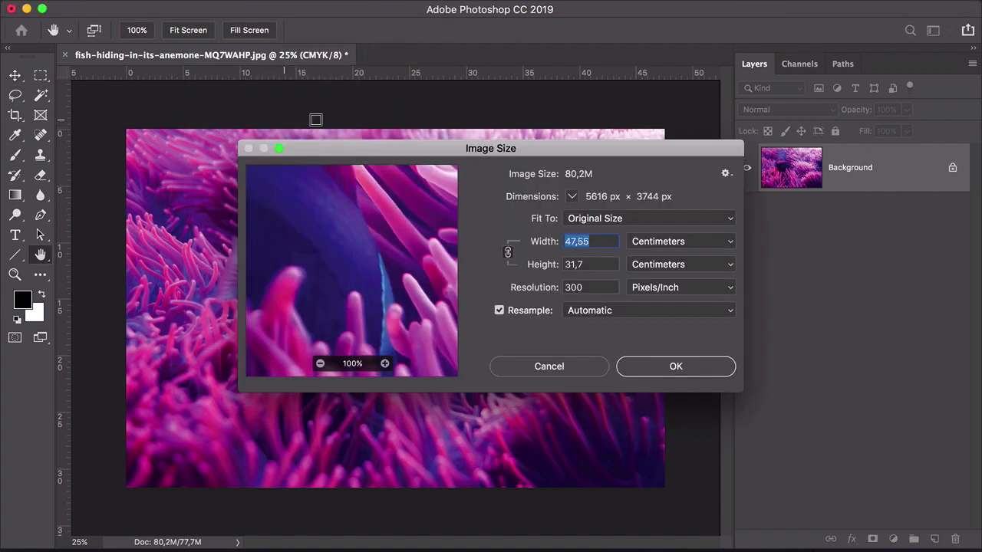
{"action": "left_click_drag", "start_coordinate": [403, 149], "coordinate": [384, 95]}
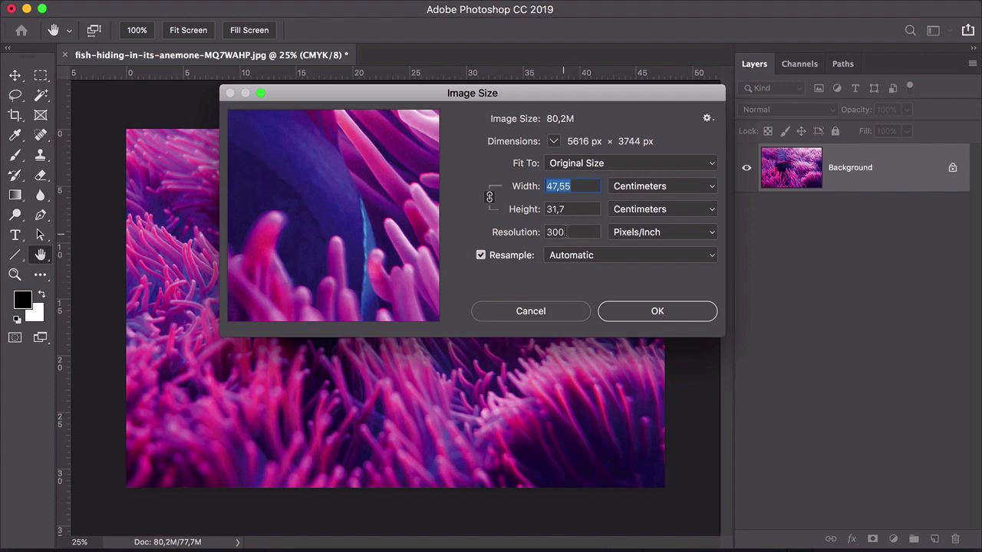
{"action": "key", "text": "Tab"}
{"action": "key", "text": "Tab"}
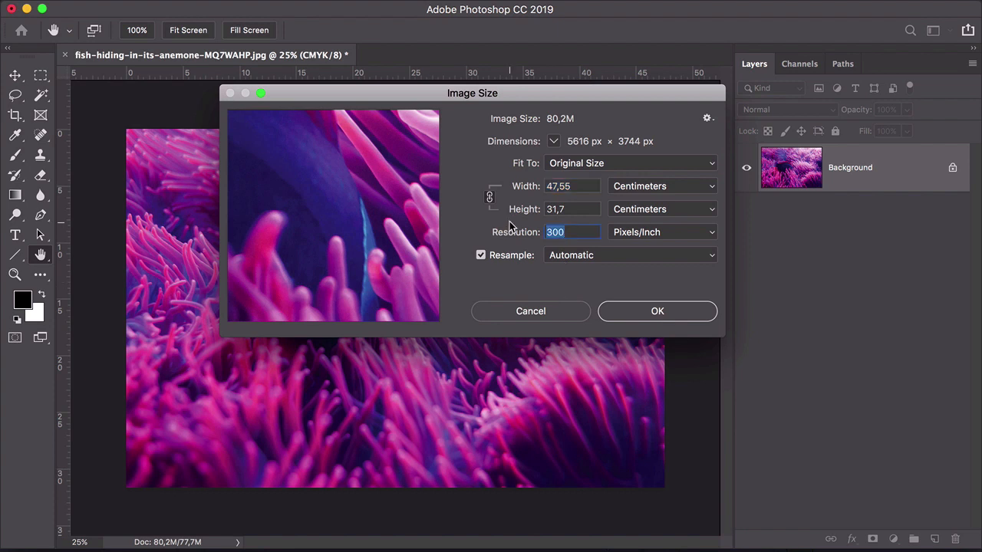
{"action": "type", "text": "72"}
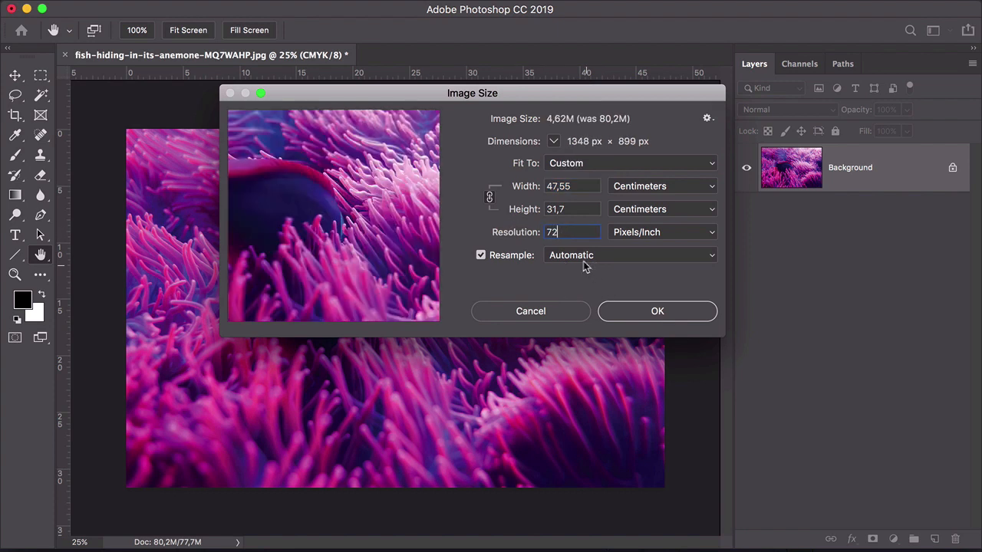
{"action": "left_click", "coordinate": [575, 276]}
{"action": "type", "text": "300"}
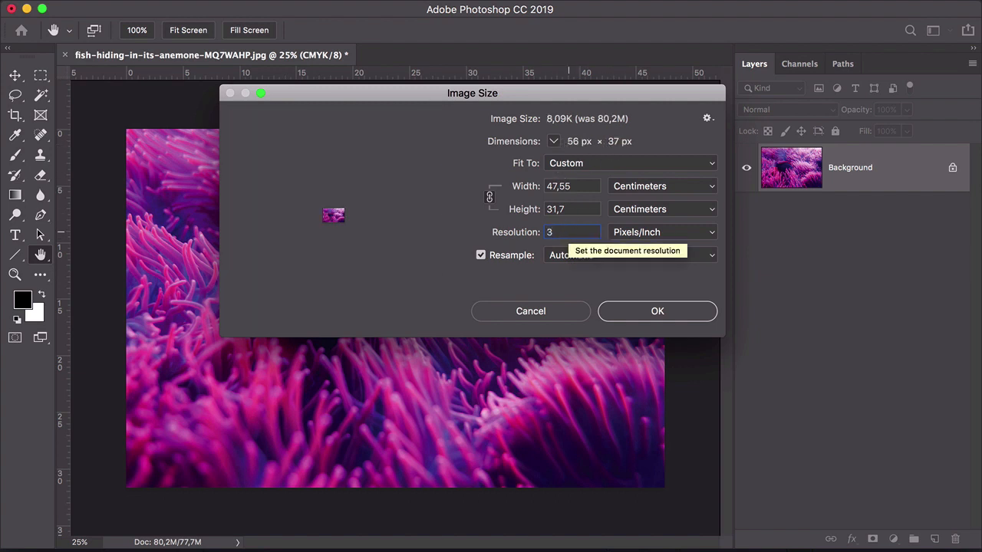
{"action": "left_click", "coordinate": [586, 277]}
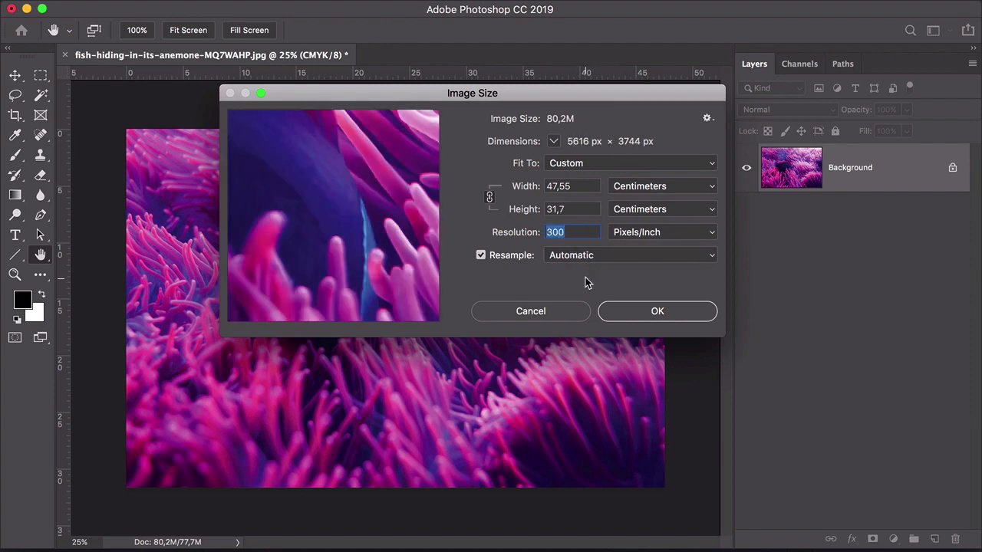
{"action": "left_click", "coordinate": [550, 315]}
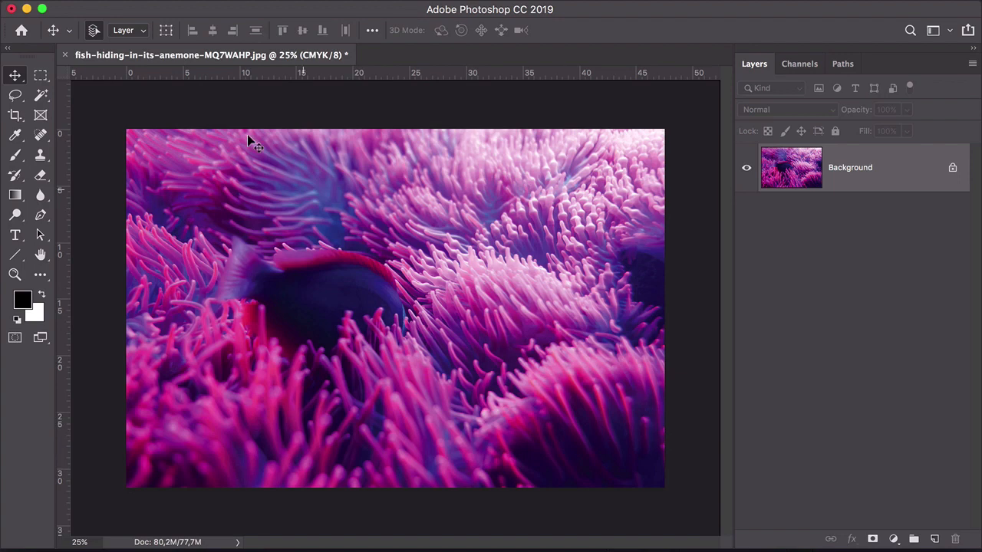
Save the image as a JPEG named fish-hiding-in-its-anemone-MQ7WAHP_R.jpg at quality 12 Maximum
{"action": "left_click", "coordinate": [140, 8]}
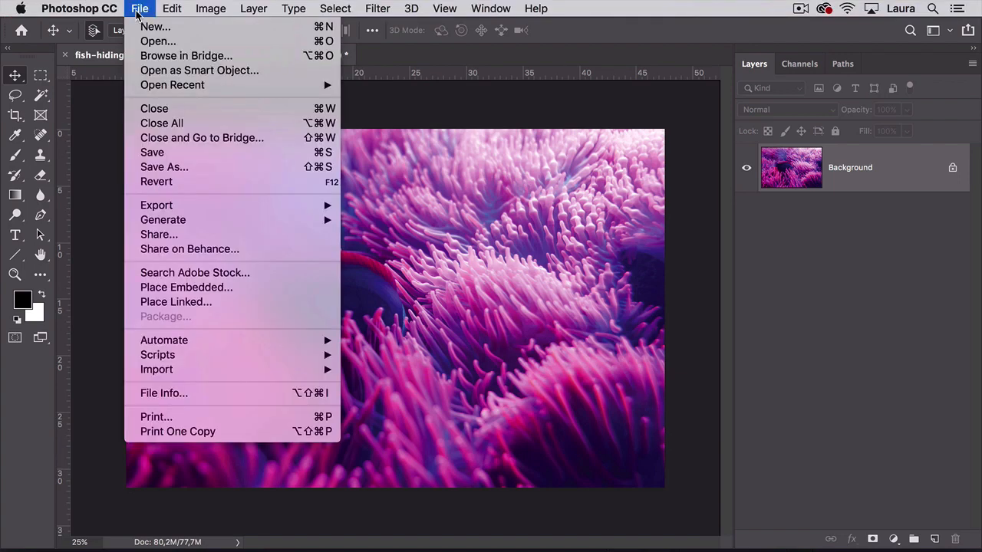
{"action": "left_click", "coordinate": [179, 169]}
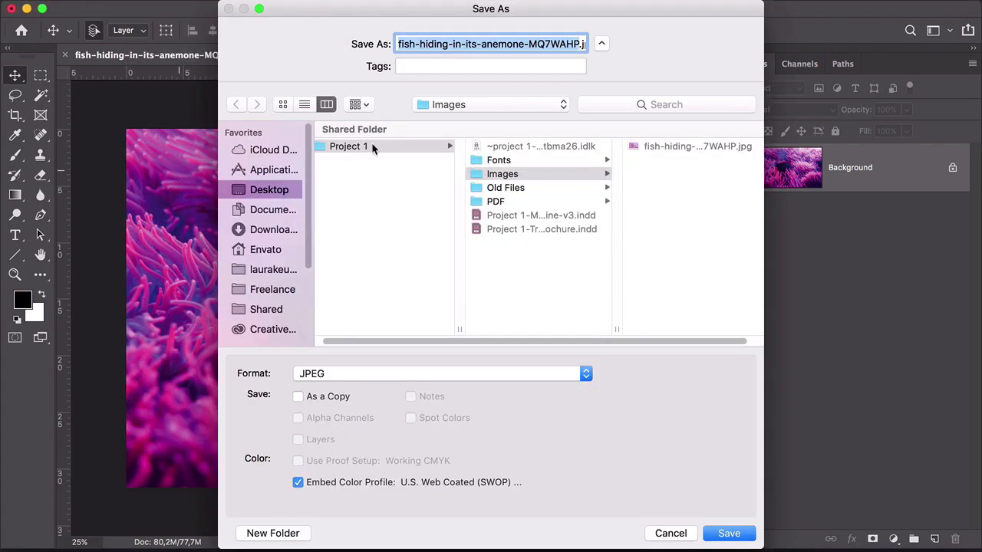
{"action": "key", "text": "Right"}
{"action": "type", "text": "_R"}
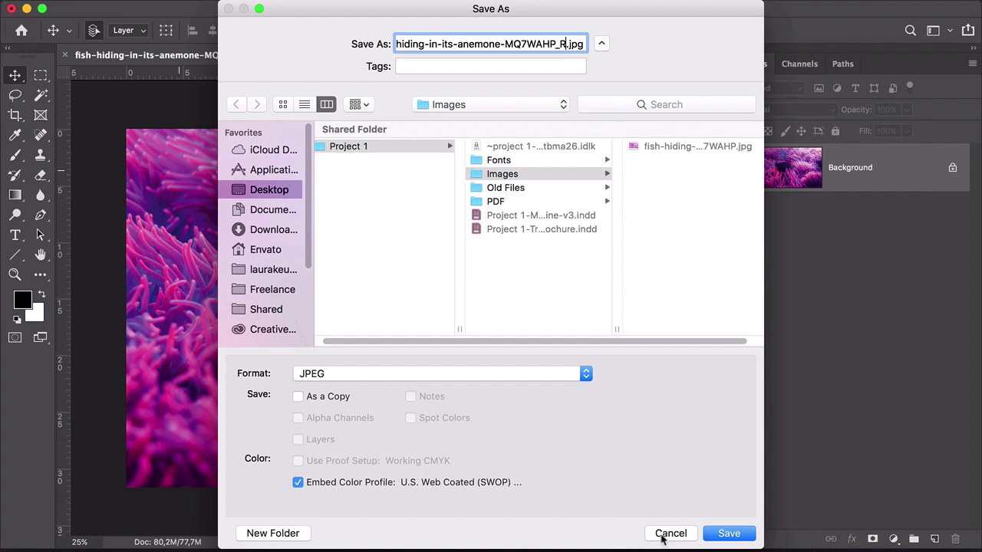
{"action": "left_click", "coordinate": [728, 535]}
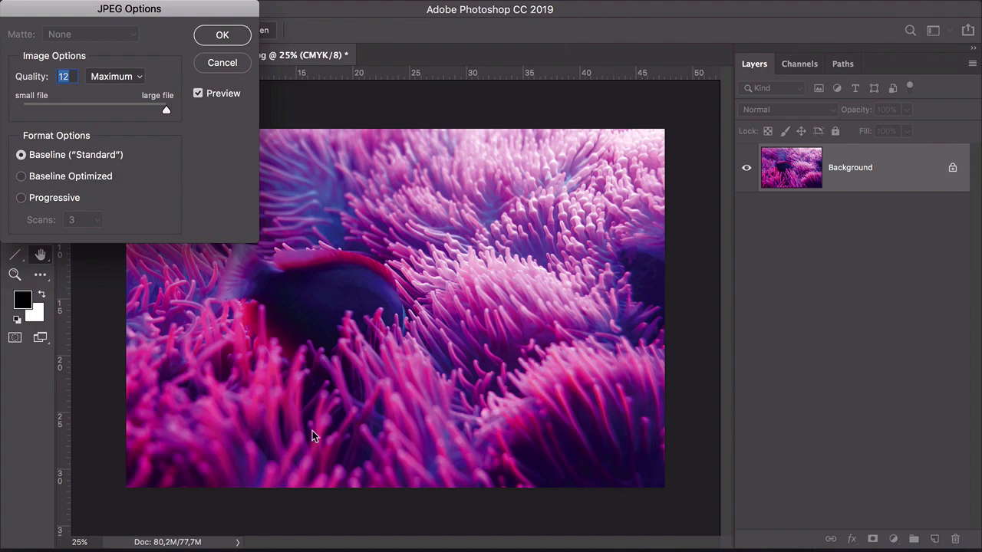
{"action": "key", "text": "Return"}
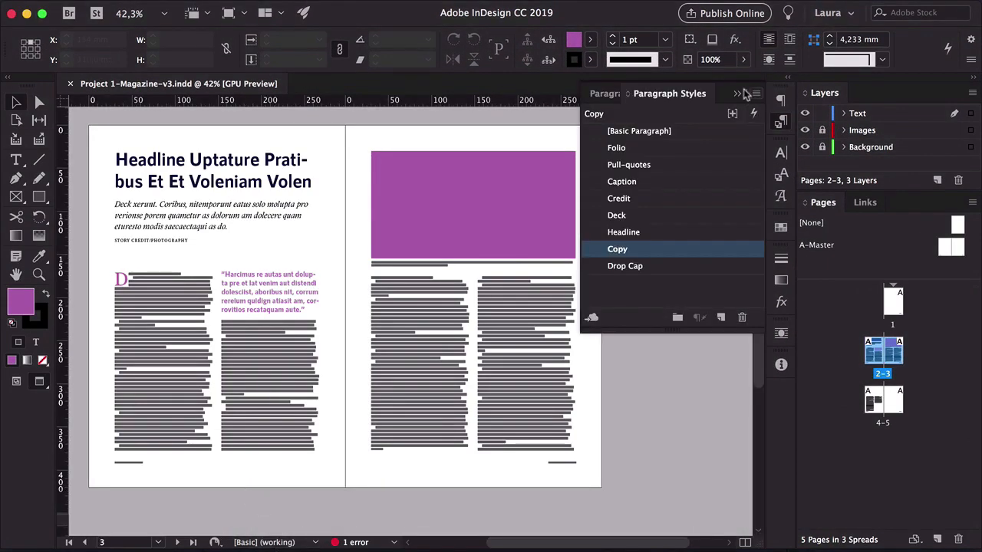
Back in InDesign, remove the purple fill from the top image frame on page 3 and drop the _R image into it
{"action": "left_click", "coordinate": [417, 219]}
{"action": "left_click", "coordinate": [44, 359]}
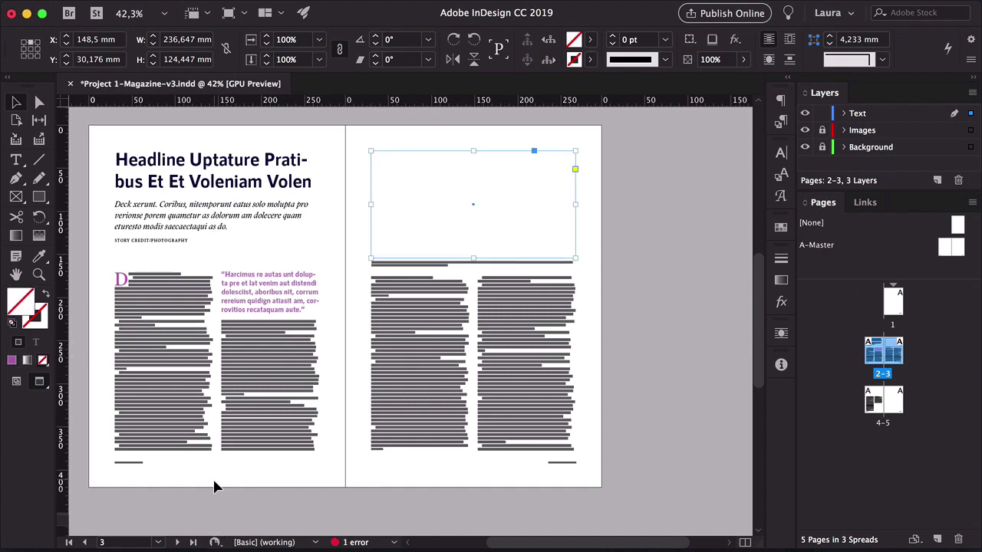
{"action": "left_click", "coordinate": [296, 532]}
{"action": "left_click", "coordinate": [484, 315]}
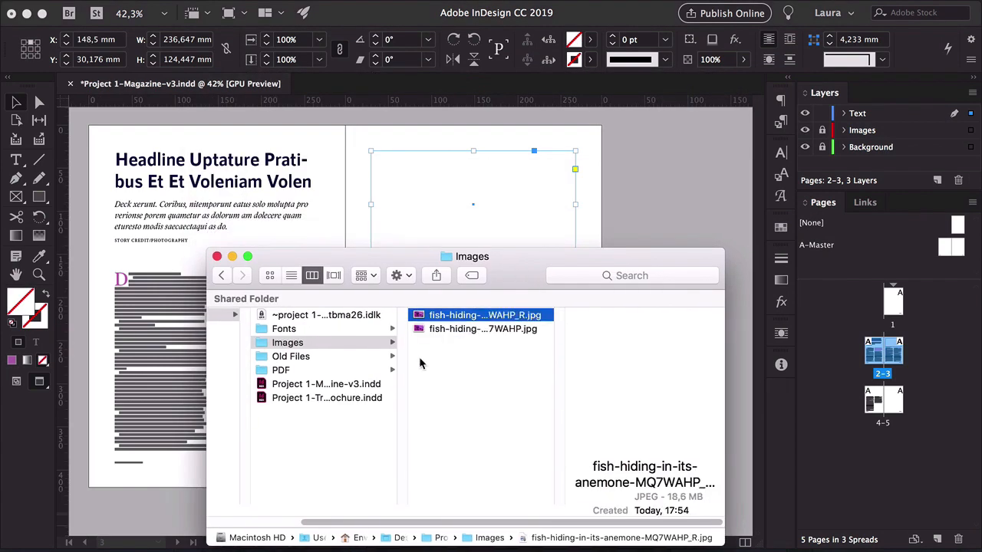
{"action": "left_click_drag", "start_coordinate": [485, 315], "coordinate": [514, 180]}
{"action": "left_click", "coordinate": [514, 181]}
{"action": "key", "text": "a"}
{"action": "left_click", "coordinate": [517, 180]}
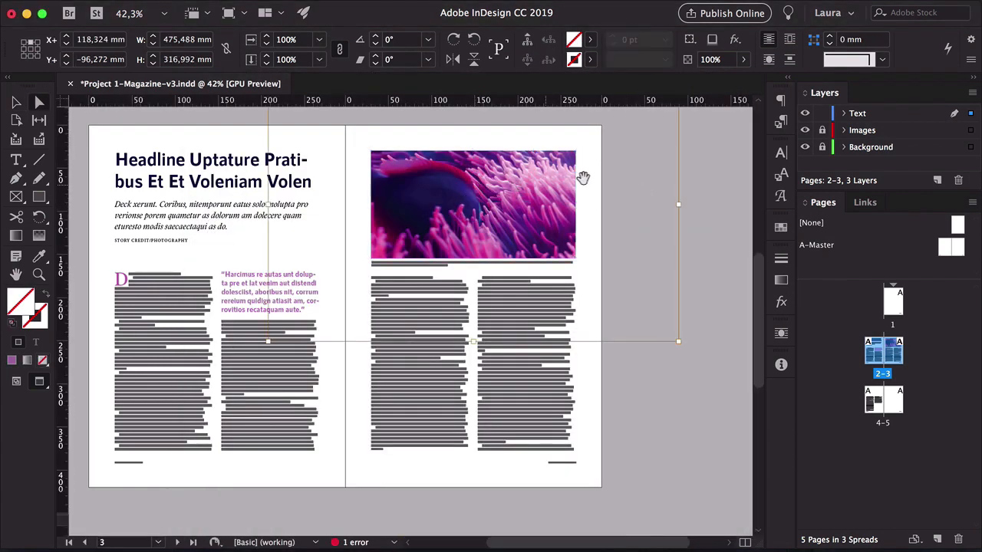
Scale the placed image down to fit the frame's width and preview the spread
{"action": "left_click_drag", "start_coordinate": [677, 205], "coordinate": [577, 201]}
{"action": "left_click", "coordinate": [638, 194]}
{"action": "key", "text": "w"}
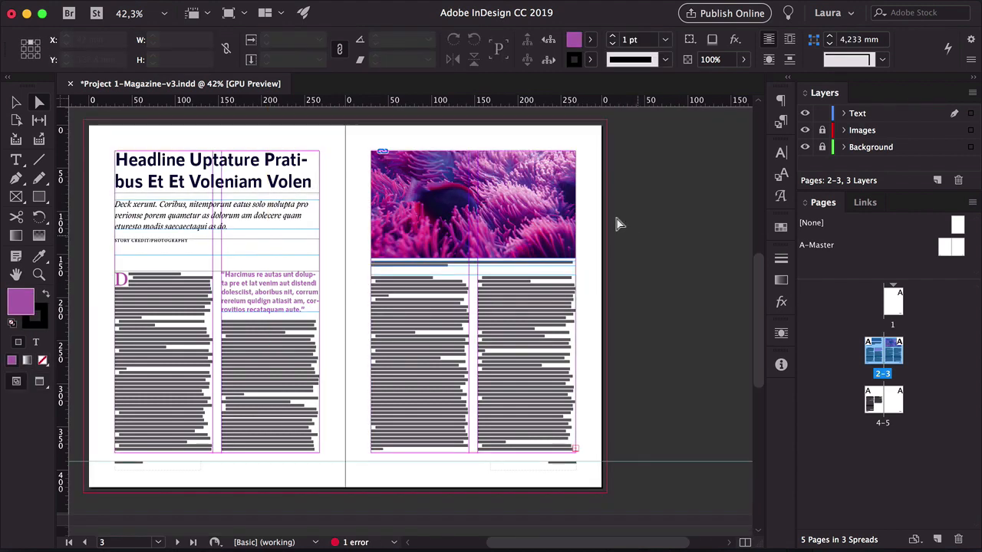
{"action": "key", "text": "w"}
{"action": "key", "text": "v"}
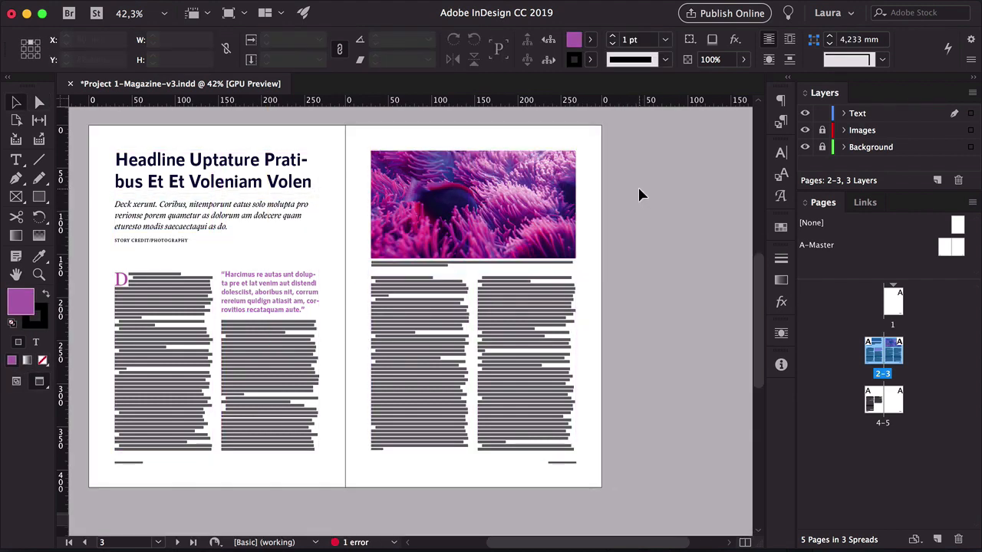
Select the image frame and review the placed image's link information in the Links panel
{"action": "left_click", "coordinate": [477, 201]}
{"action": "left_click", "coordinate": [860, 202]}
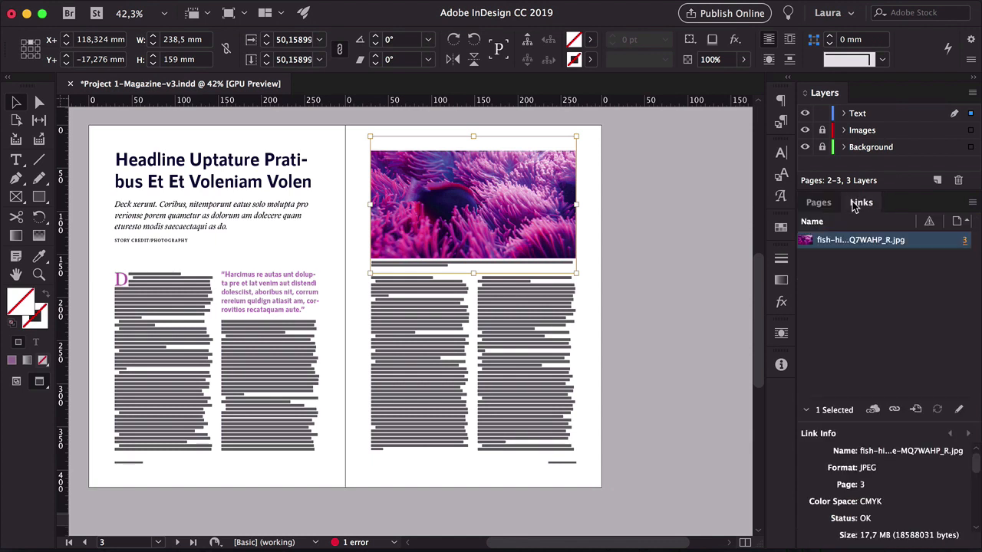
{"action": "left_click_drag", "start_coordinate": [848, 404], "coordinate": [855, 289]}
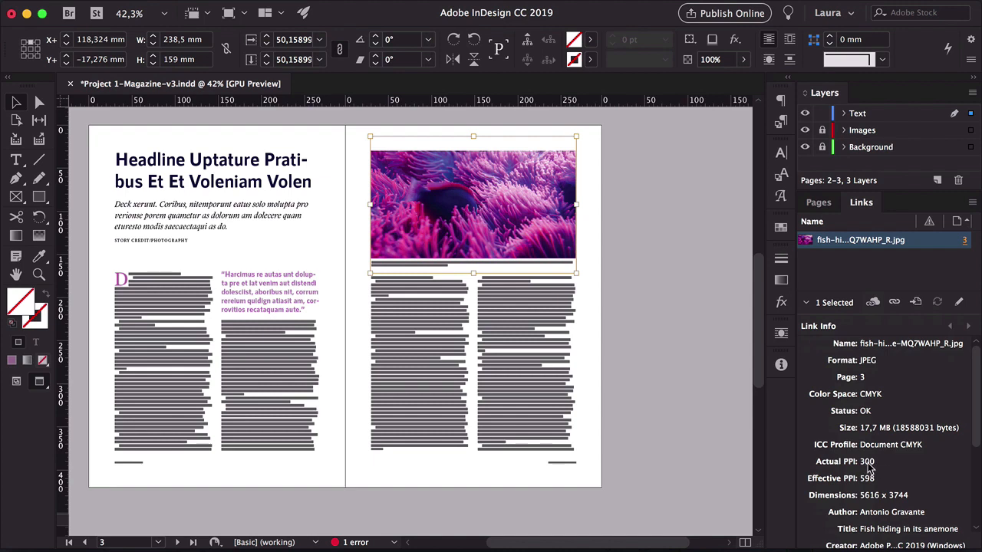
{"action": "scroll", "coordinate": [869, 467], "scroll_direction": "down", "scroll_amount": 5}
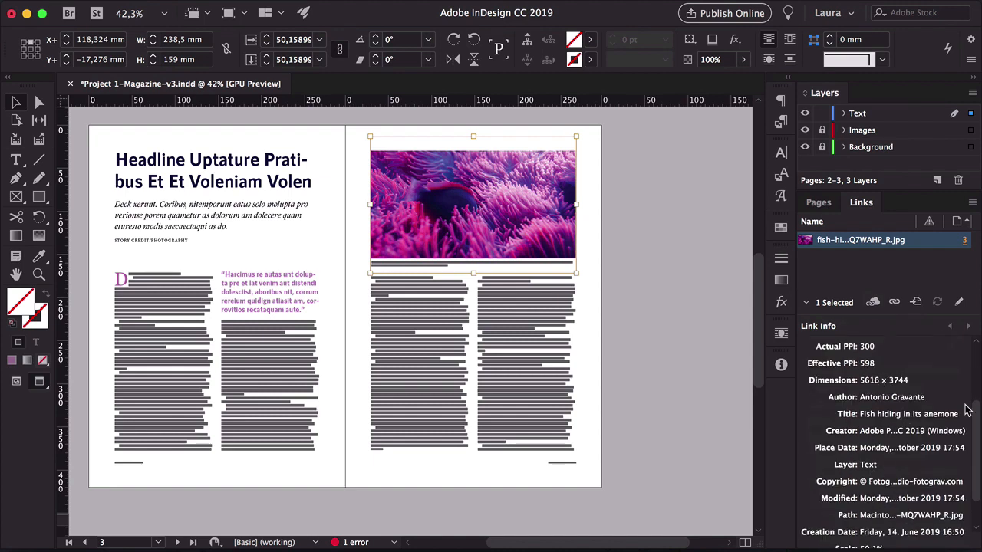
{"action": "scroll", "coordinate": [975, 433], "scroll_direction": "down", "scroll_amount": 2}
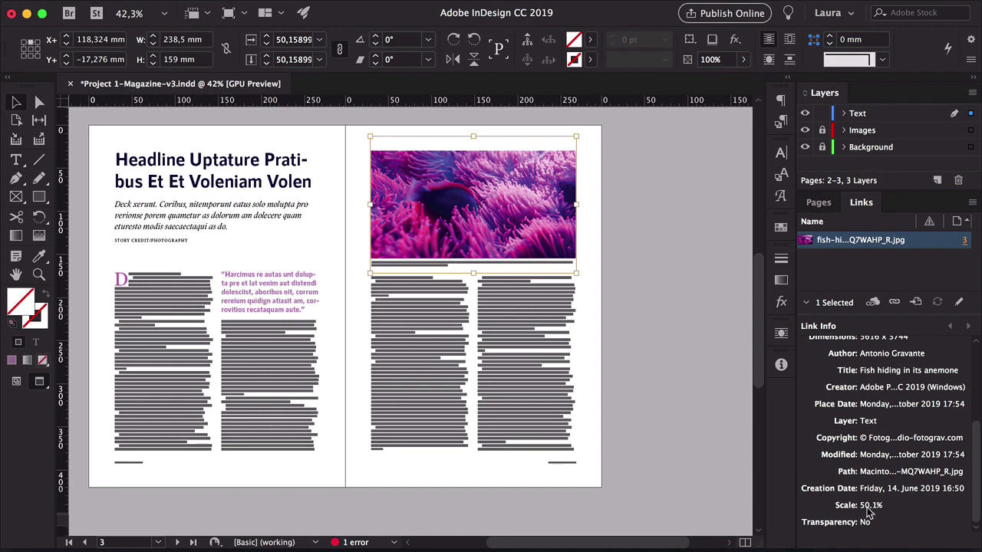
Adjust the image's scale and position inside the frame, undoing a stray zoom along the way
{"action": "left_click_drag", "start_coordinate": [577, 205], "coordinate": [683, 189]}
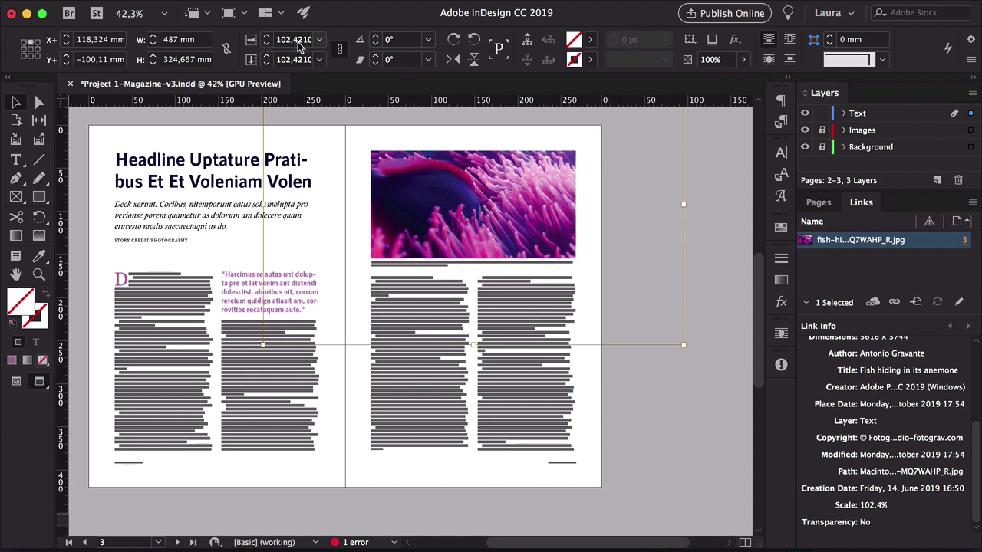
{"action": "left_click_drag", "start_coordinate": [683, 204], "coordinate": [749, 194]}
{"action": "key", "text": "z"}
{"action": "left_click_drag", "start_coordinate": [476, 181], "coordinate": [593, 133]}
{"action": "key", "text": "super+z"}
{"action": "left_click_drag", "start_coordinate": [627, 191], "coordinate": [522, 201]}
{"action": "left_click_drag", "start_coordinate": [605, 215], "coordinate": [521, 260]}
{"action": "key", "text": "v"}
{"action": "left_click", "coordinate": [693, 247]}
{"action": "key", "text": "z"}
{"action": "key", "text": "a"}
{"action": "left_click_drag", "start_coordinate": [633, 262], "coordinate": [560, 247]}
Reopen the fish-hiding-in-its-anemone-MQ7WAHP_R.jpg image in Adobe Photoshop CC 2019 from the Images folder
{"action": "left_click", "coordinate": [603, 263]}
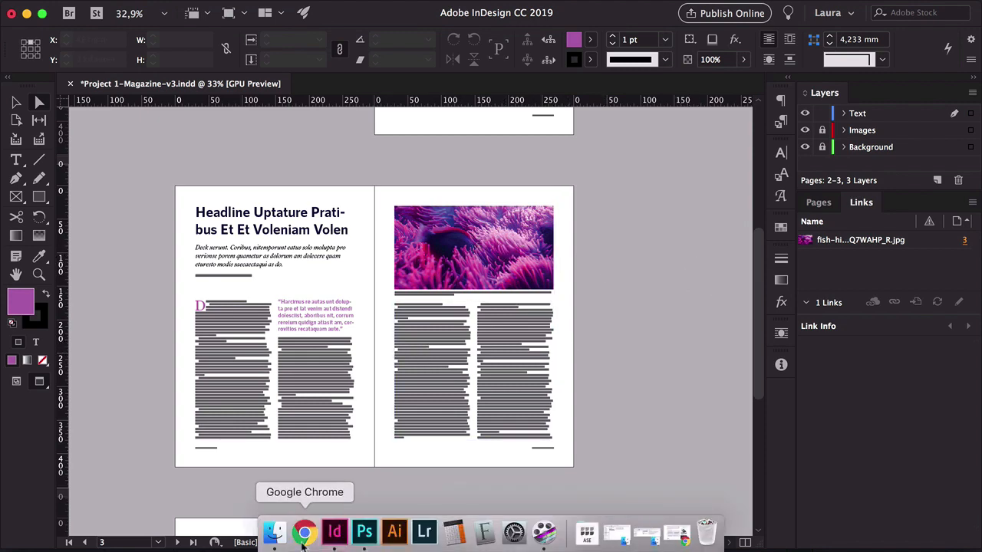
{"action": "left_click", "coordinate": [275, 537]}
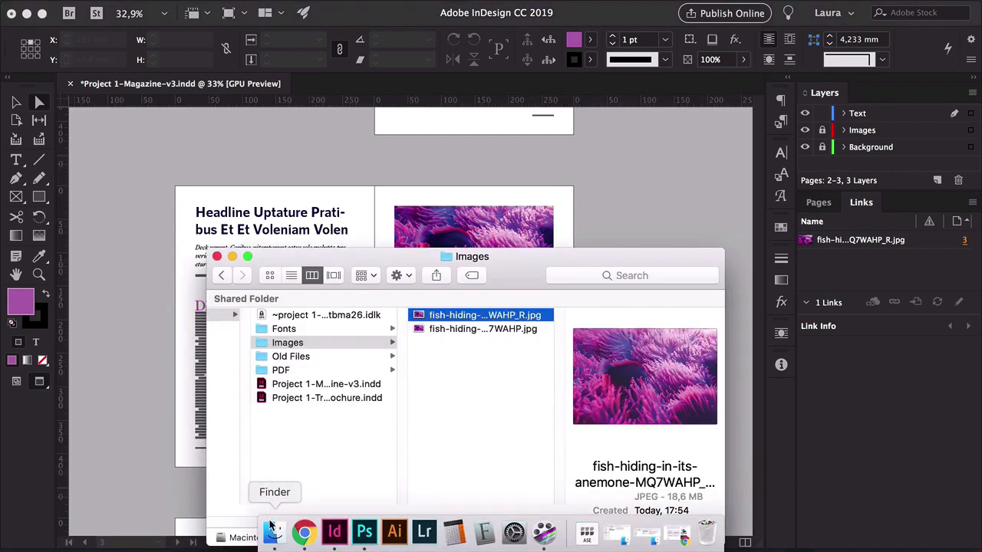
{"action": "right_click", "coordinate": [457, 316]}
{"action": "mouse_move", "coordinate": [506, 195]}
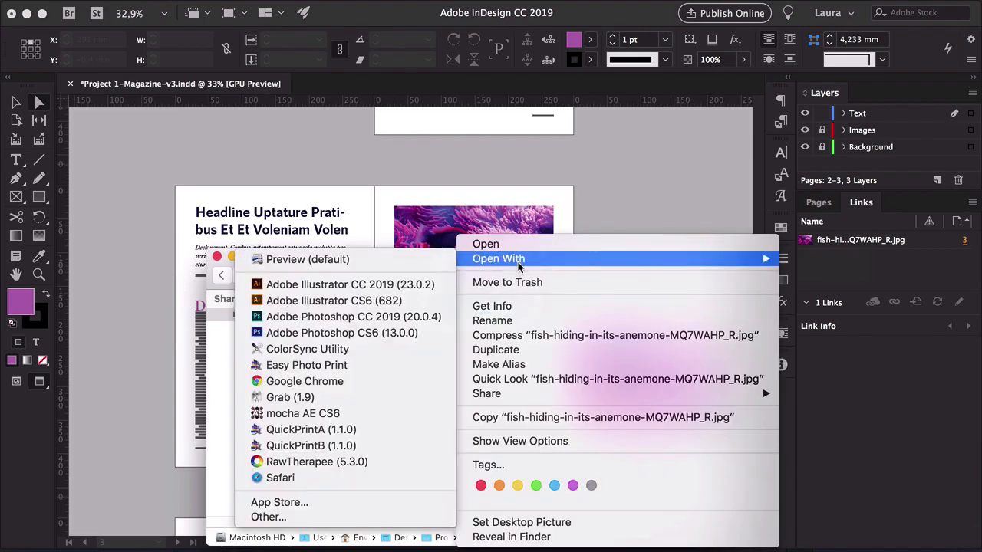
{"action": "left_click", "coordinate": [337, 314]}
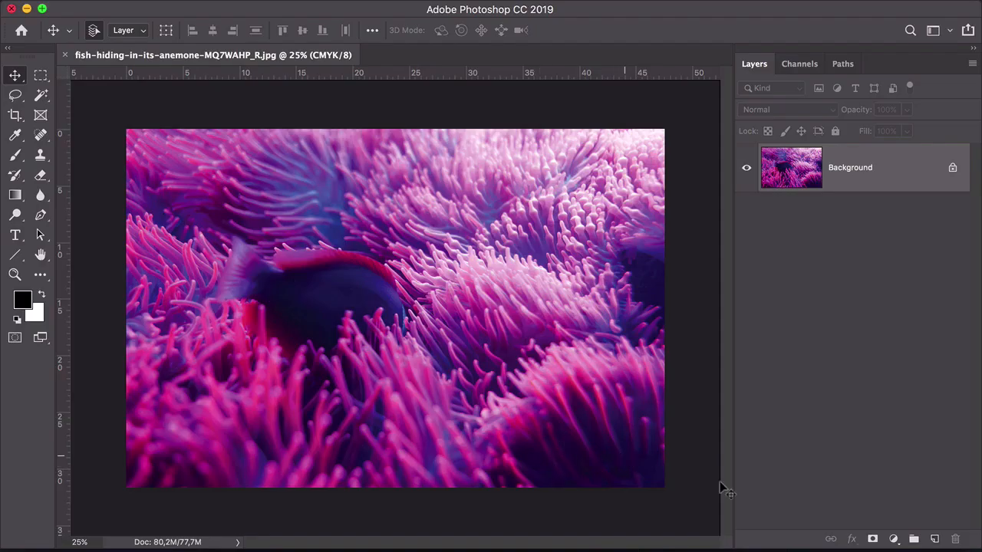
Add a Hue/Saturation adjustment layer to the anemone photo and set its hue to -91
{"action": "left_click", "coordinate": [893, 539]}
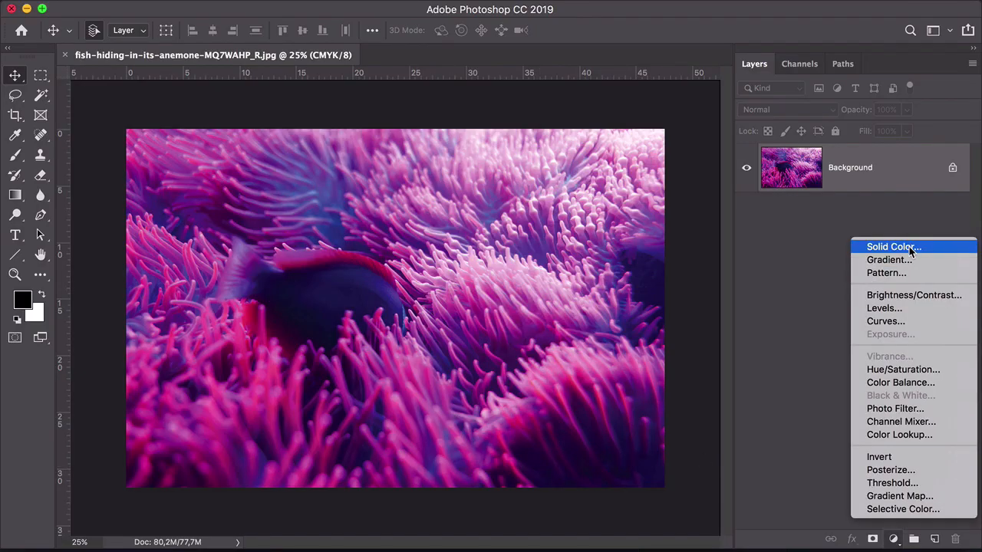
{"action": "left_click", "coordinate": [906, 369]}
{"action": "left_click", "coordinate": [604, 161]}
{"action": "left_click_drag", "start_coordinate": [604, 166], "coordinate": [575, 163]}
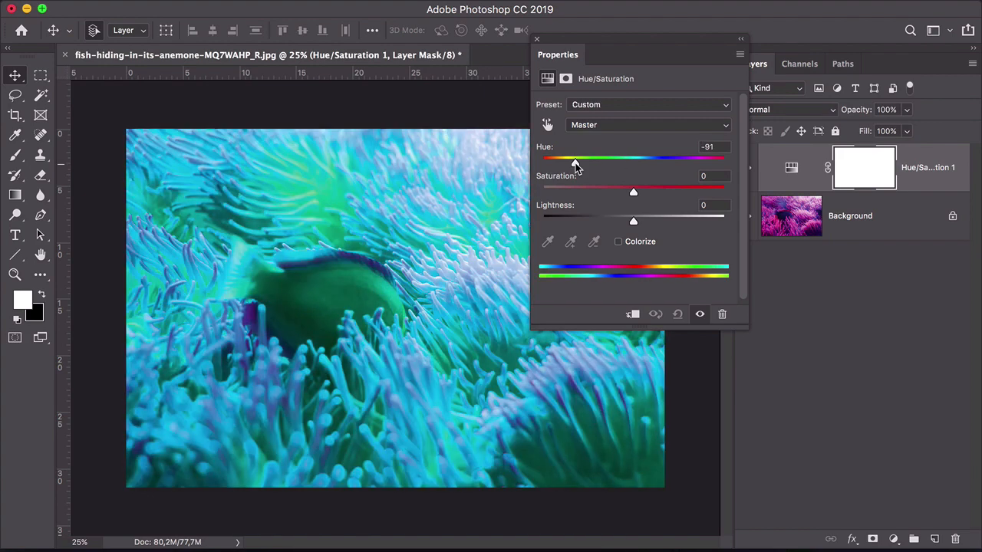
{"action": "left_click", "coordinate": [537, 39]}
{"action": "left_click", "coordinate": [869, 352]}
Save a copy of the image as a TIFF named fish-hiding-in-its-anemone-MQ7WAHP_R2 with default TIFF options
{"action": "key", "text": "super+shift+s"}
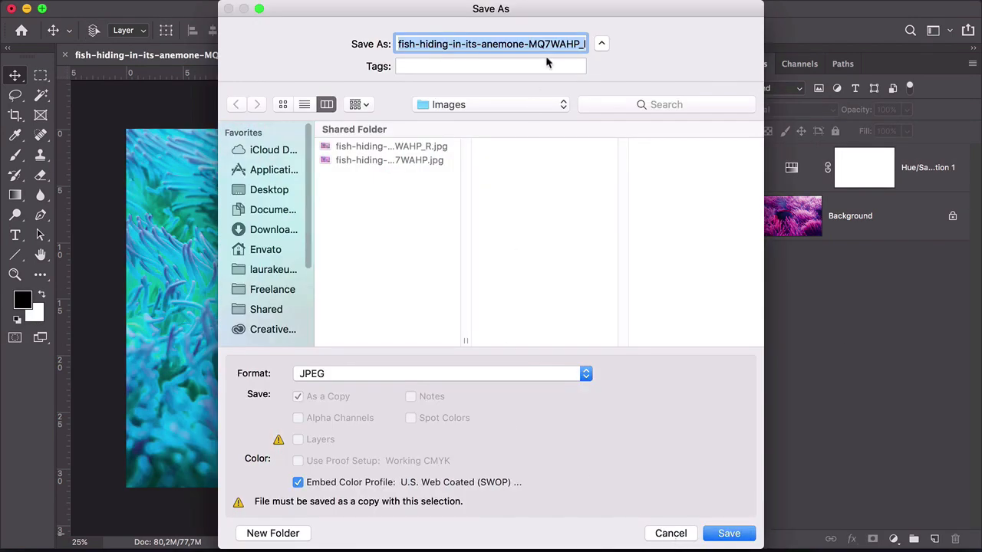
{"action": "left_click", "coordinate": [577, 43]}
{"action": "left_click_drag", "start_coordinate": [579, 40], "coordinate": [540, 45]}
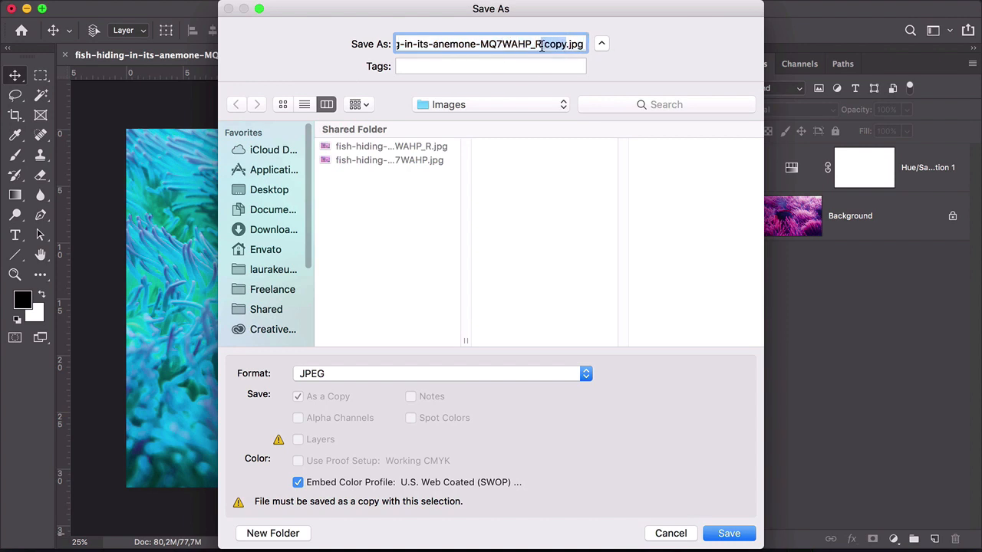
{"action": "type", "text": "2"}
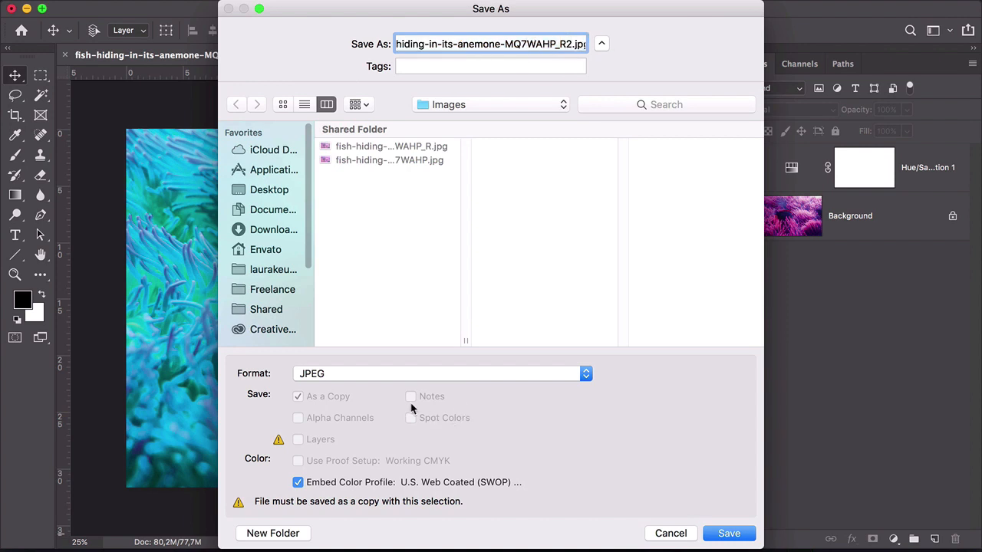
{"action": "left_click", "coordinate": [388, 375]}
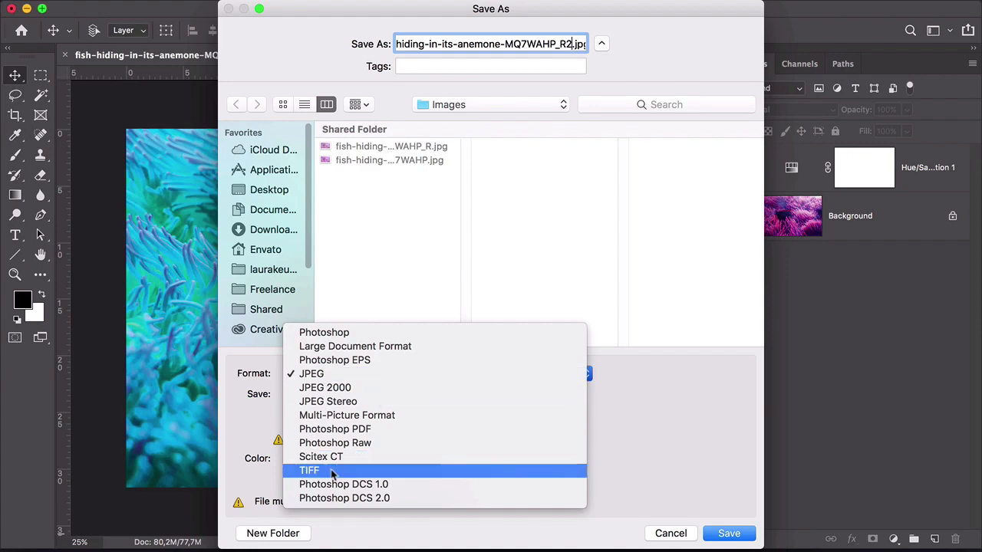
{"action": "left_click", "coordinate": [387, 467]}
{"action": "left_click", "coordinate": [729, 534]}
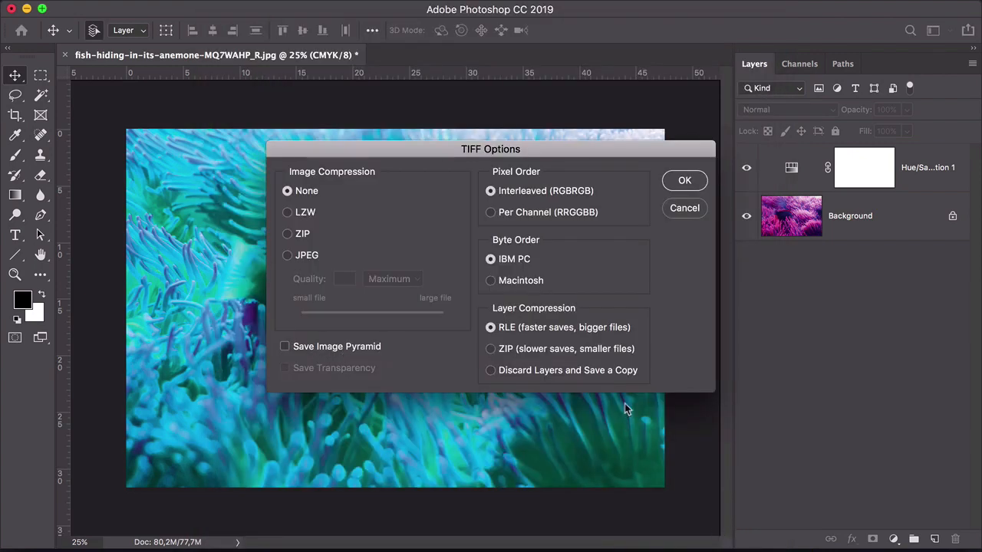
{"action": "left_click", "coordinate": [684, 180]}
{"action": "key", "text": "Return"}
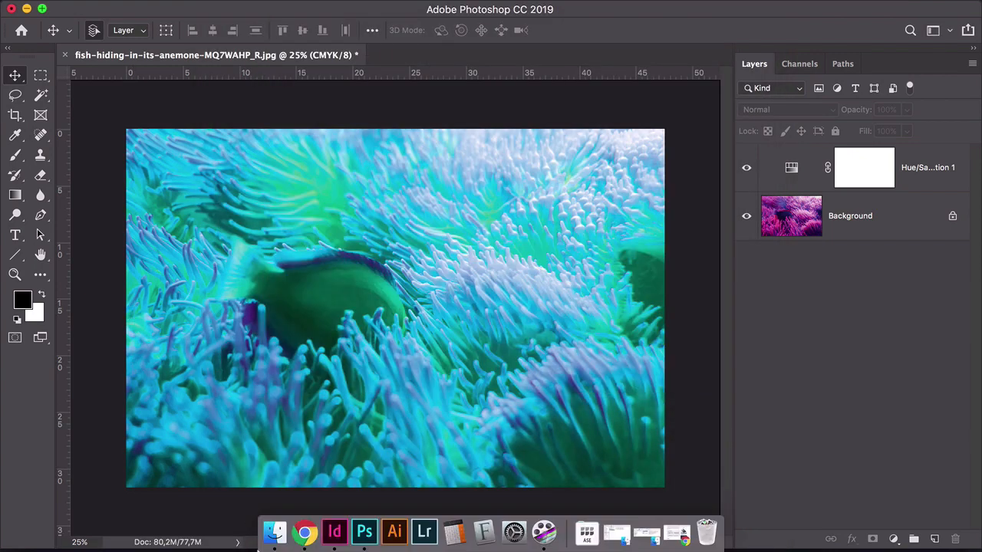
In InDesign, replace the spread's photo by dropping the R2.tif file from the Images folder onto the image frame
{"action": "left_click", "coordinate": [335, 532]}
{"action": "left_click", "coordinate": [276, 534]}
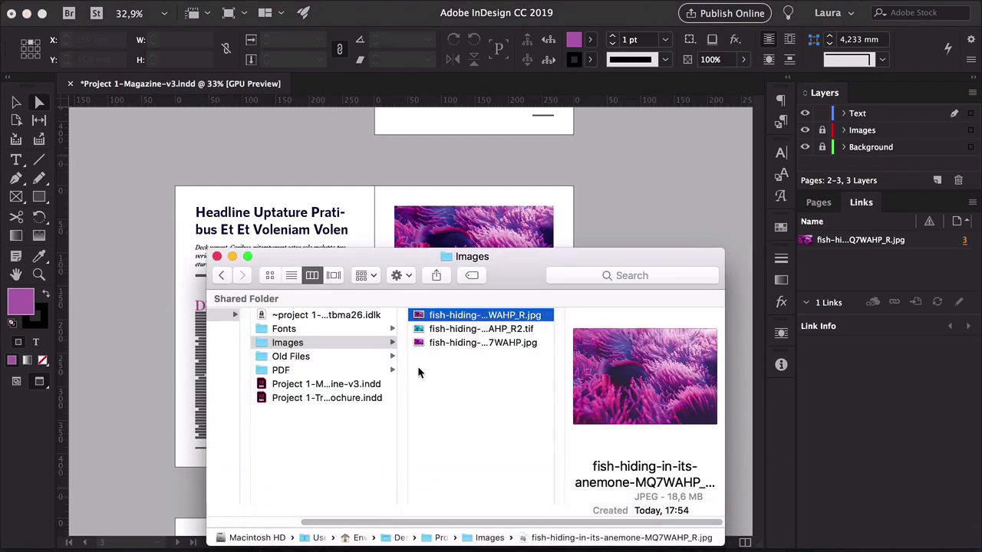
{"action": "left_click", "coordinate": [455, 330]}
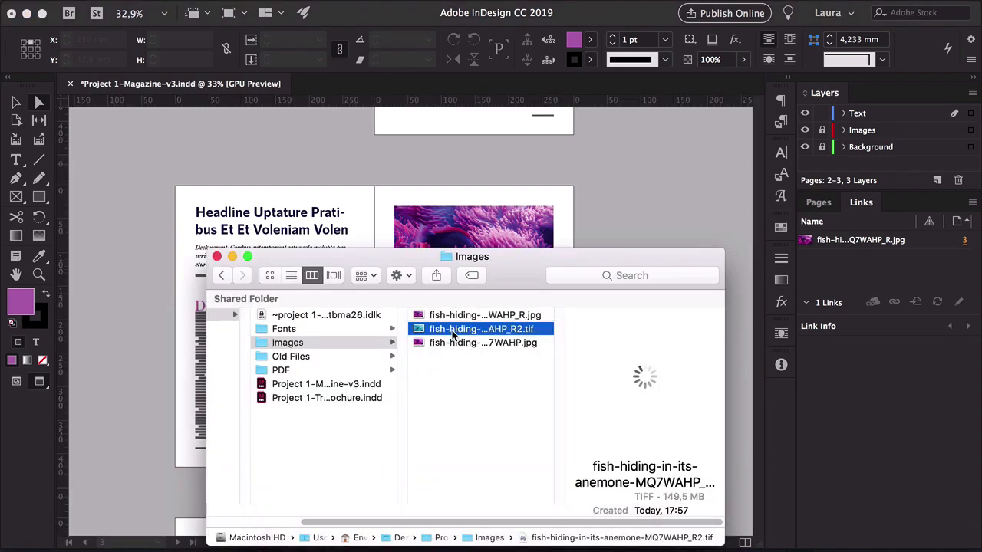
{"action": "left_click_drag", "start_coordinate": [454, 334], "coordinate": [460, 229]}
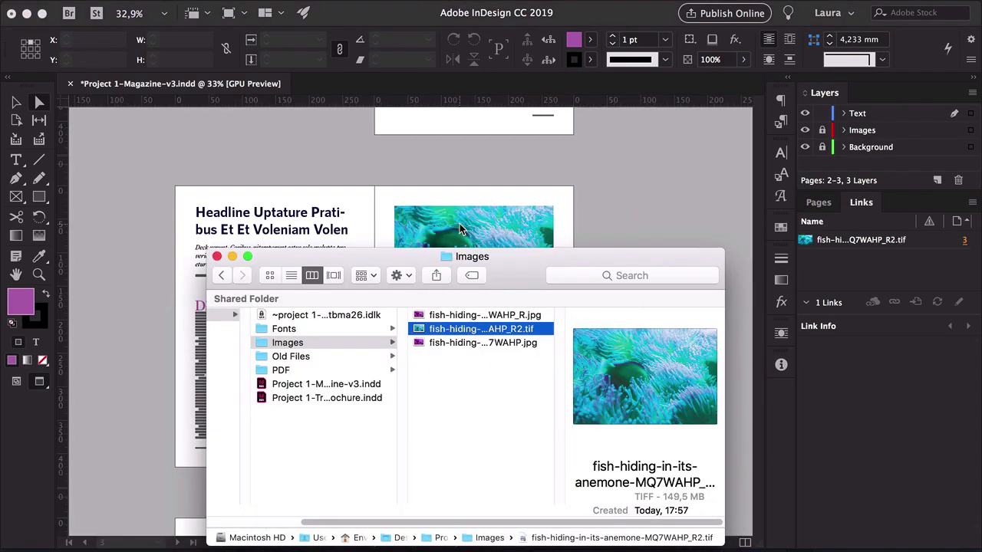
{"action": "left_click", "coordinate": [460, 228]}
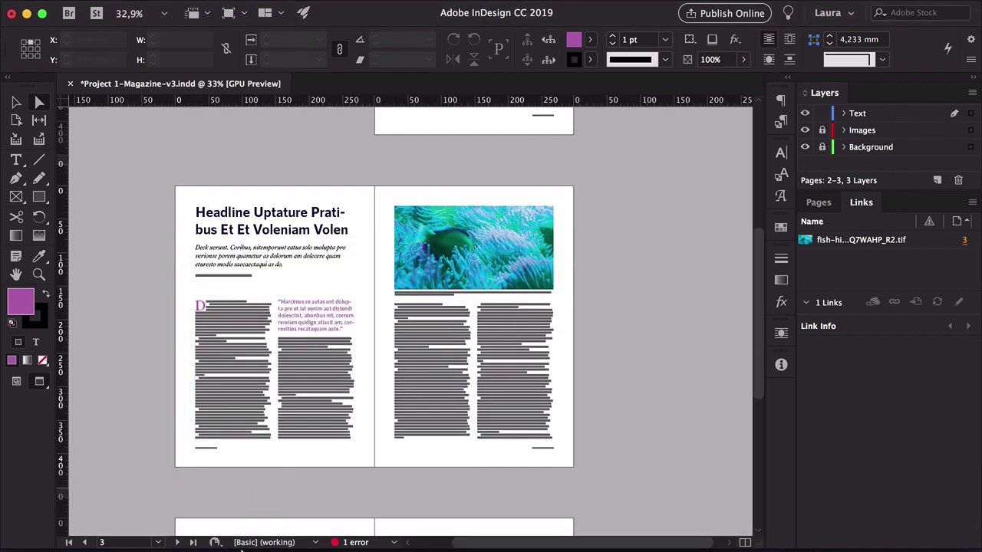
Select the image frame and review the new TIFF's link information
{"action": "left_click", "coordinate": [437, 267]}
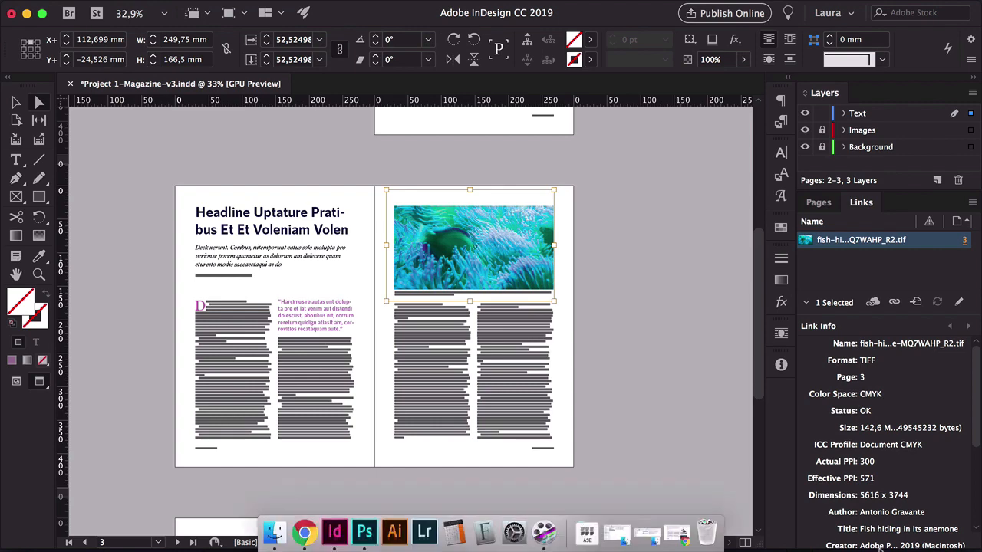
{"action": "scroll", "coordinate": [886, 483], "scroll_direction": "down", "scroll_amount": 1}
{"action": "scroll", "coordinate": [886, 483], "scroll_direction": "down", "scroll_amount": 10}
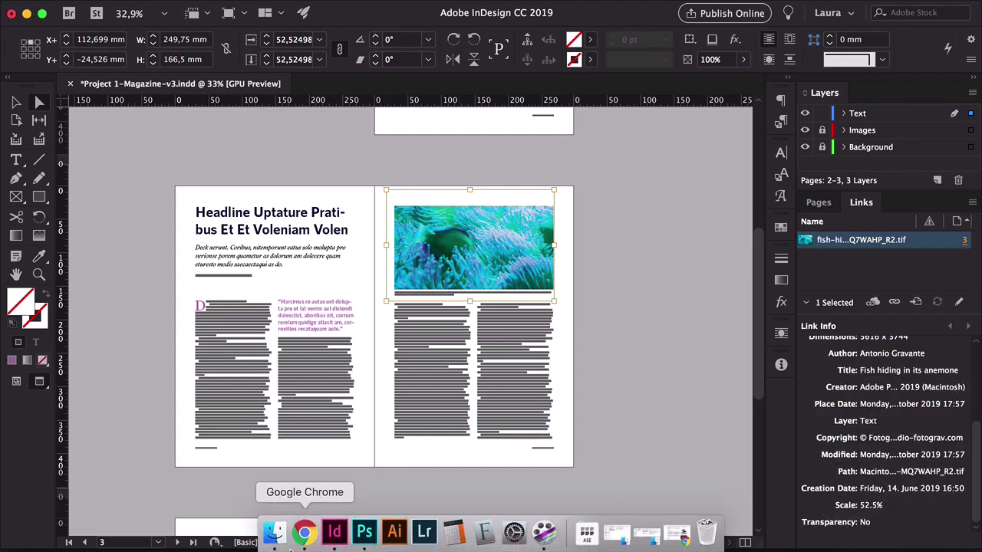
Open the R2.tif file in Photoshop and set its Hue/Saturation adjustment's hue to +155
{"action": "left_click", "coordinate": [271, 537]}
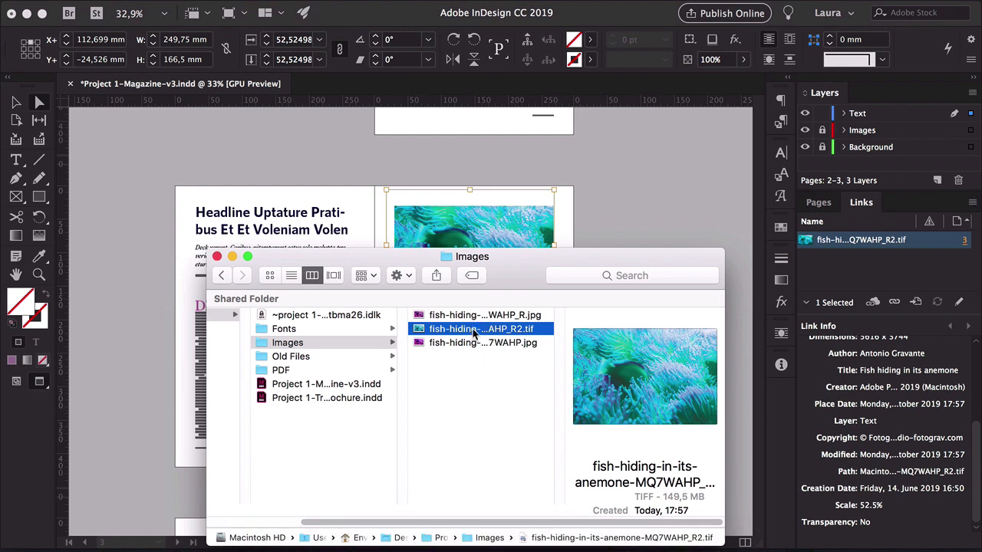
{"action": "left_click_drag", "start_coordinate": [474, 331], "coordinate": [362, 529]}
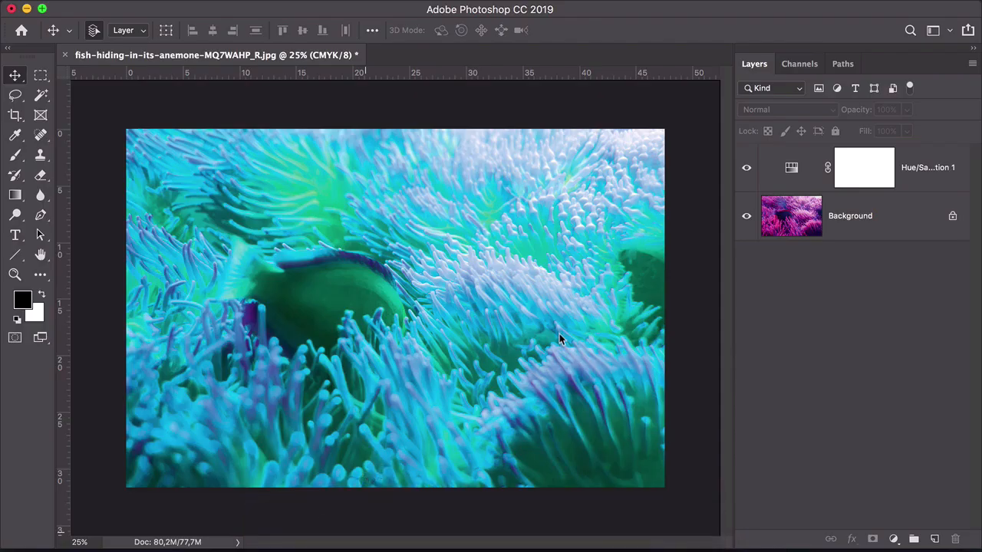
{"action": "double_click", "coordinate": [794, 167]}
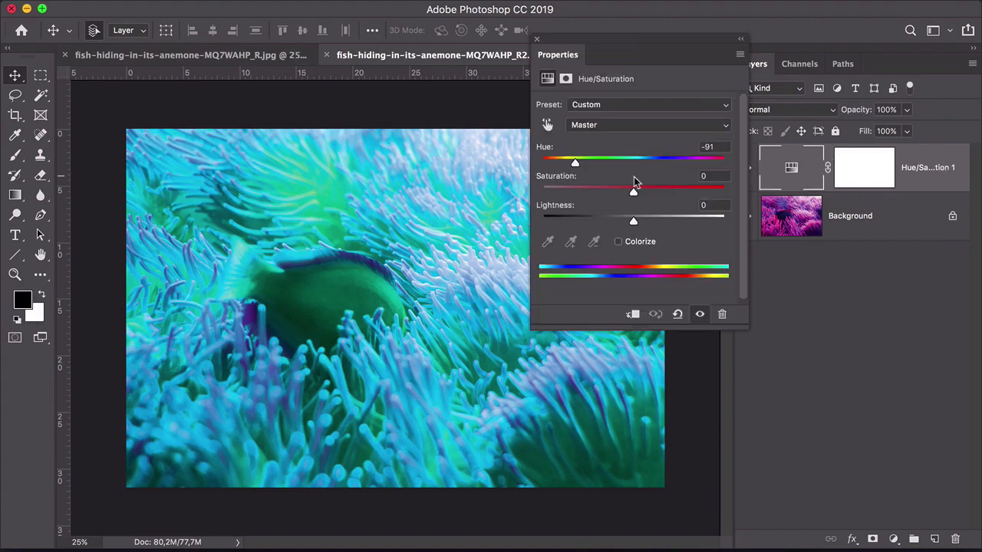
{"action": "left_click_drag", "start_coordinate": [576, 164], "coordinate": [714, 162]}
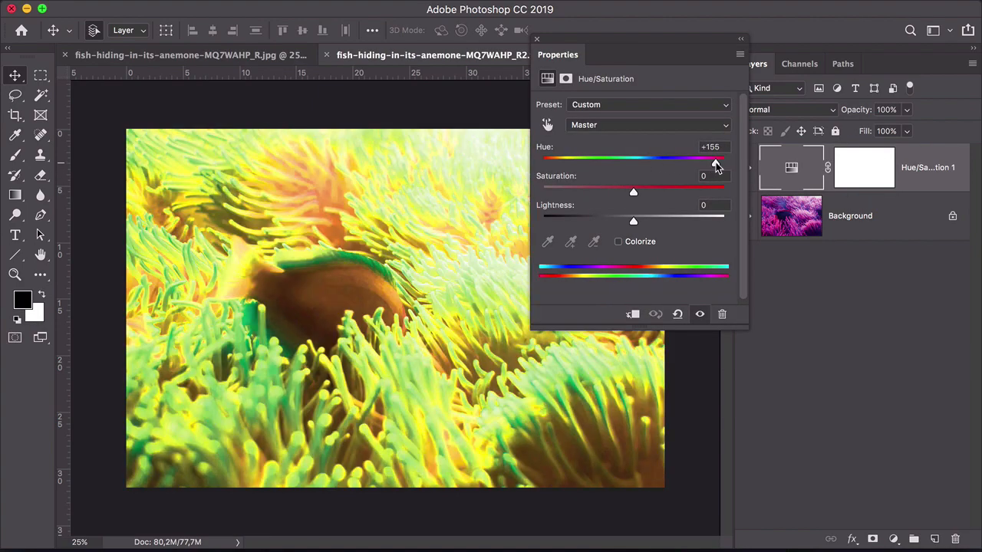
{"action": "left_click", "coordinate": [876, 313]}
Save the TIFF and update the modified link in the InDesign Links panel
{"action": "left_click", "coordinate": [537, 39]}
{"action": "key", "text": "super+s"}
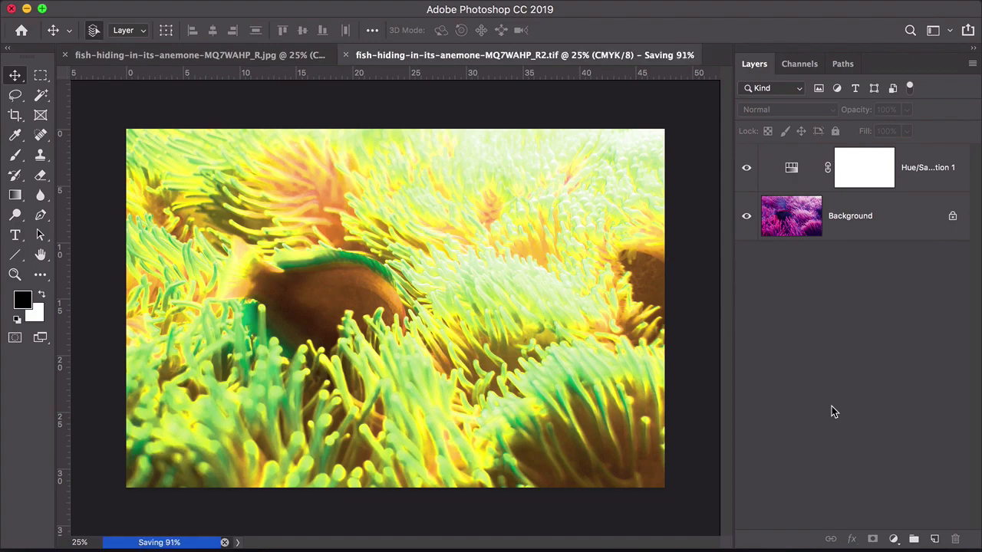
{"action": "left_click", "coordinate": [11, 8]}
{"action": "left_click", "coordinate": [457, 203]}
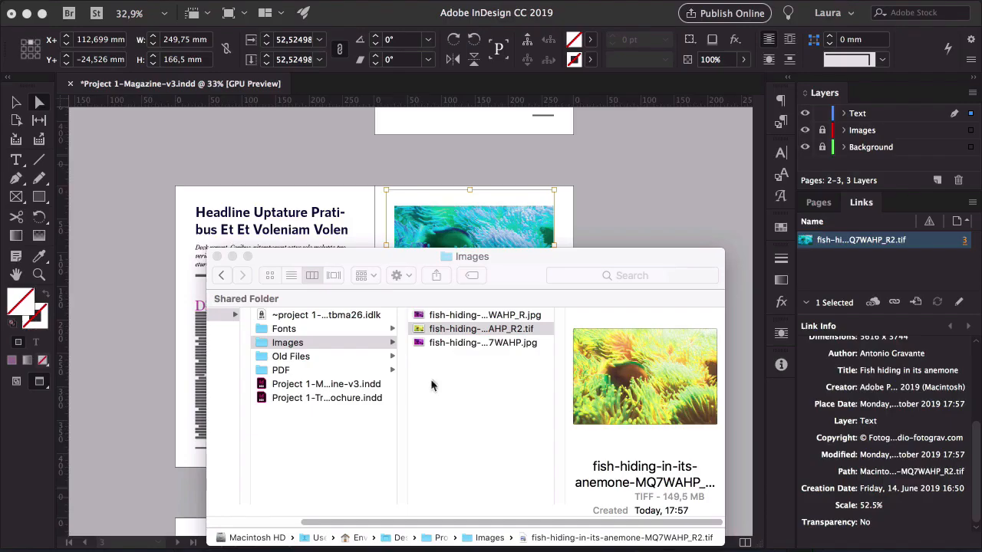
{"action": "left_click", "coordinate": [581, 230]}
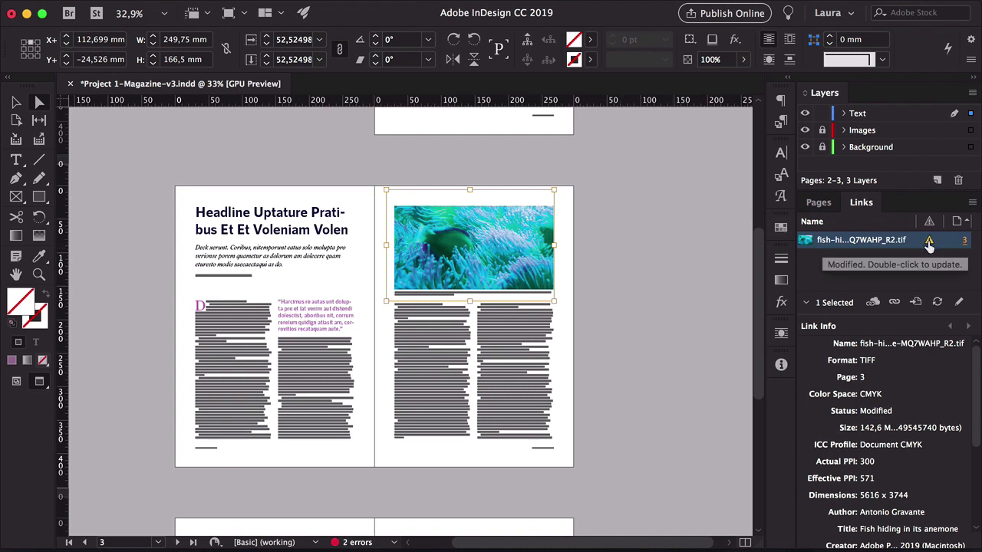
{"action": "double_click", "coordinate": [928, 242]}
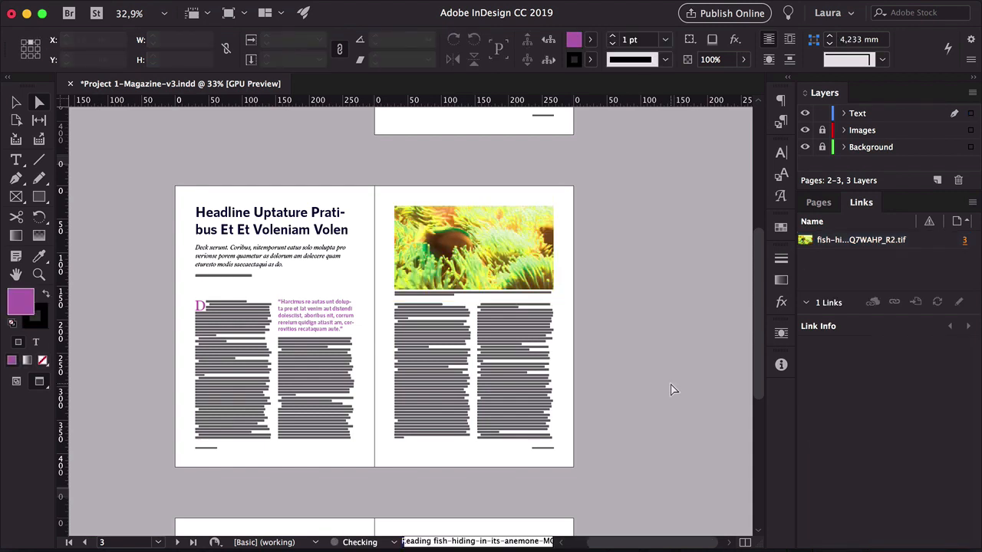
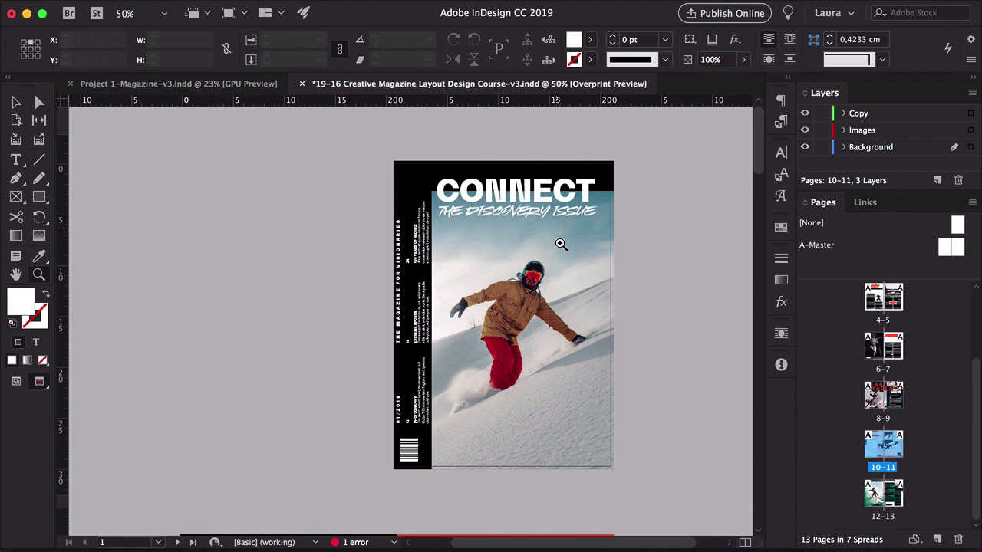
Review the cover, contents and article spreads of the magazine at closer zoom levels
{"action": "left_click_drag", "start_coordinate": [615, 445], "coordinate": [618, 102]}
{"action": "left_click", "coordinate": [617, 237]}
{"action": "left_click_drag", "start_coordinate": [489, 326], "coordinate": [648, 256]}
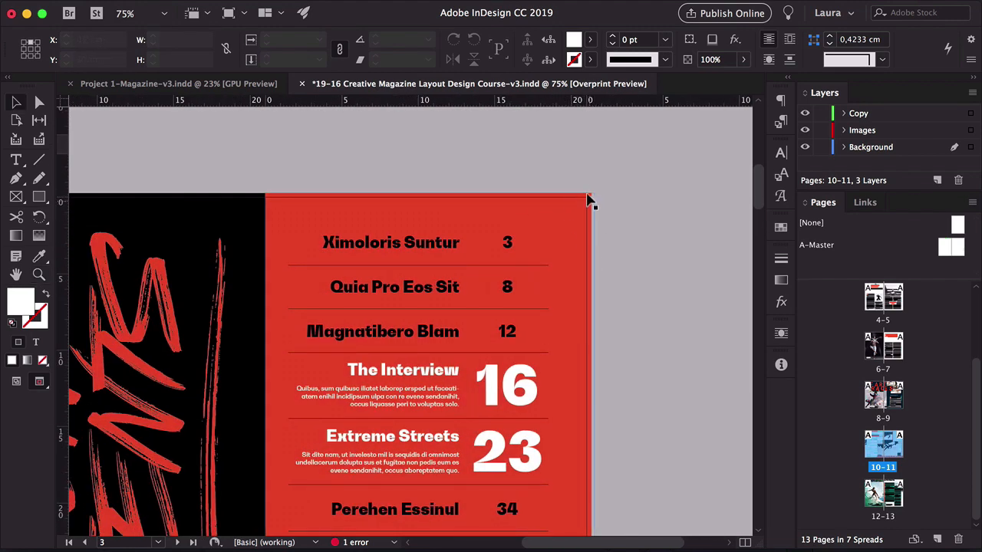
{"action": "left_click", "coordinate": [577, 204]}
{"action": "left_click_drag", "start_coordinate": [542, 313], "coordinate": [659, 206]}
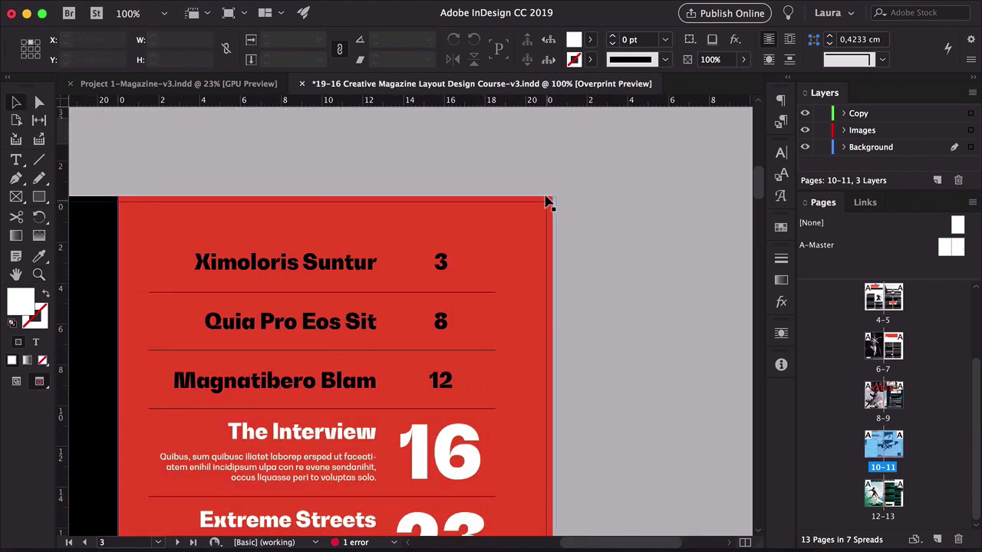
{"action": "left_click_drag", "start_coordinate": [530, 238], "coordinate": [554, 226]}
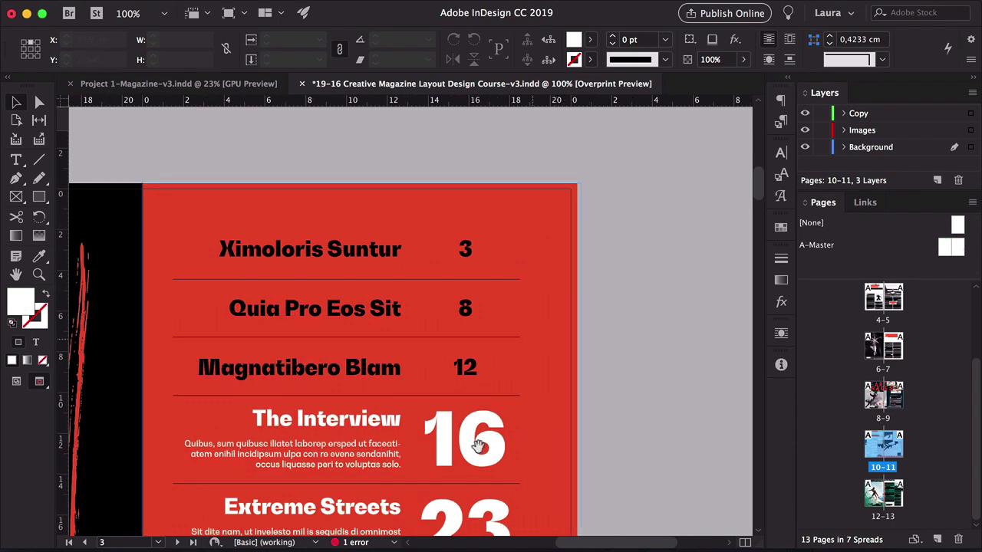
{"action": "scroll", "coordinate": [478, 445], "scroll_direction": "down", "scroll_amount": 15}
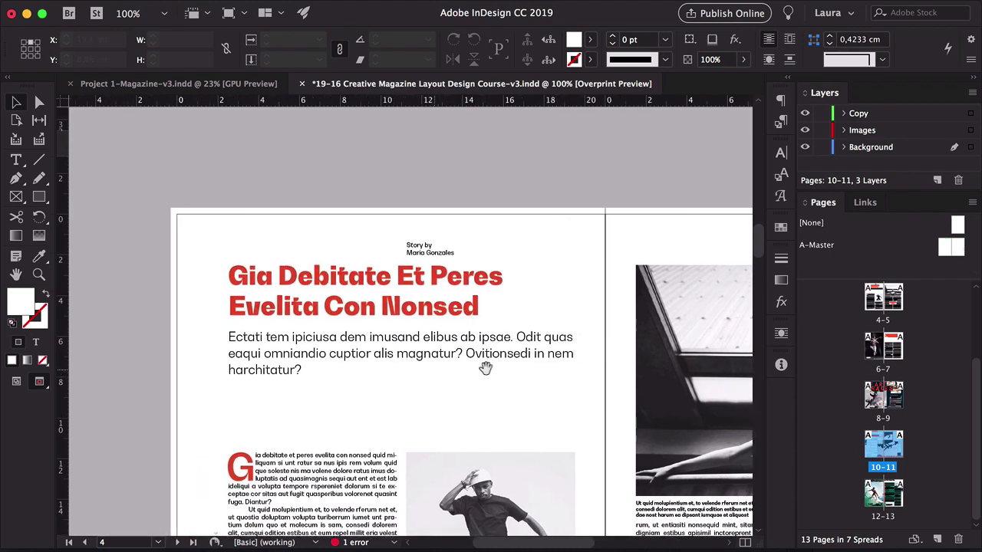
{"action": "key", "text": "w"}
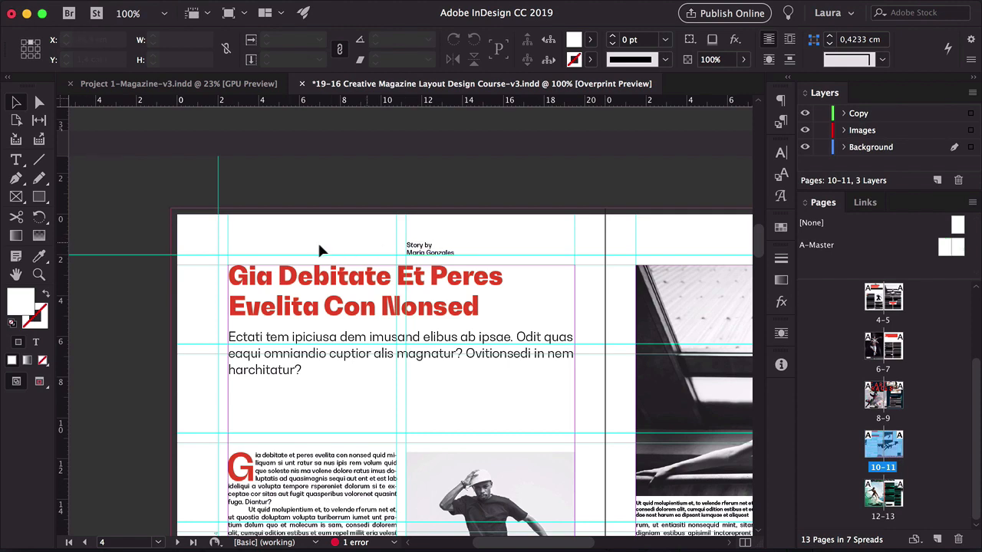
{"action": "scroll", "coordinate": [244, 349], "scroll_direction": "down", "scroll_amount": 7}
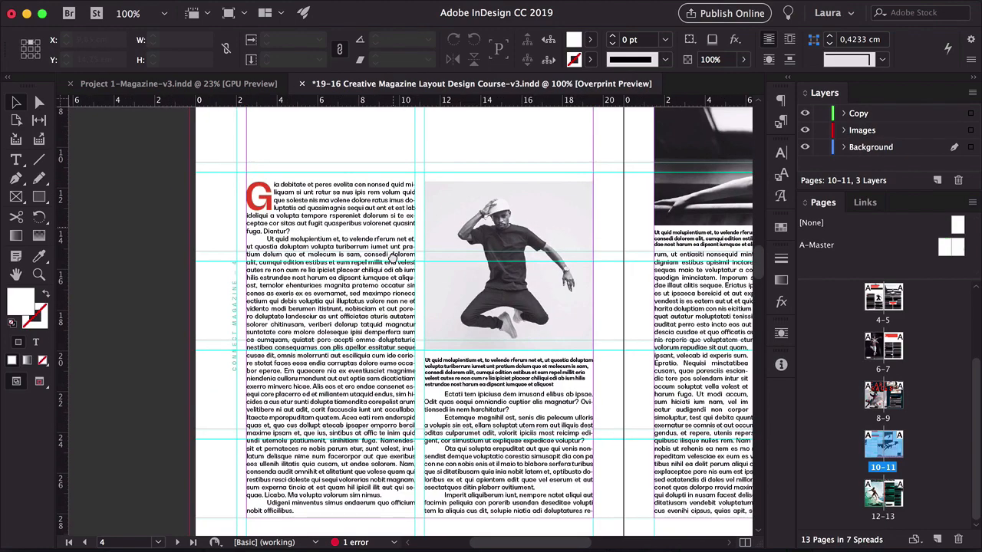
{"action": "left_click_drag", "start_coordinate": [393, 259], "coordinate": [394, 340]}
{"action": "left_click_drag", "start_coordinate": [436, 529], "coordinate": [401, 266]}
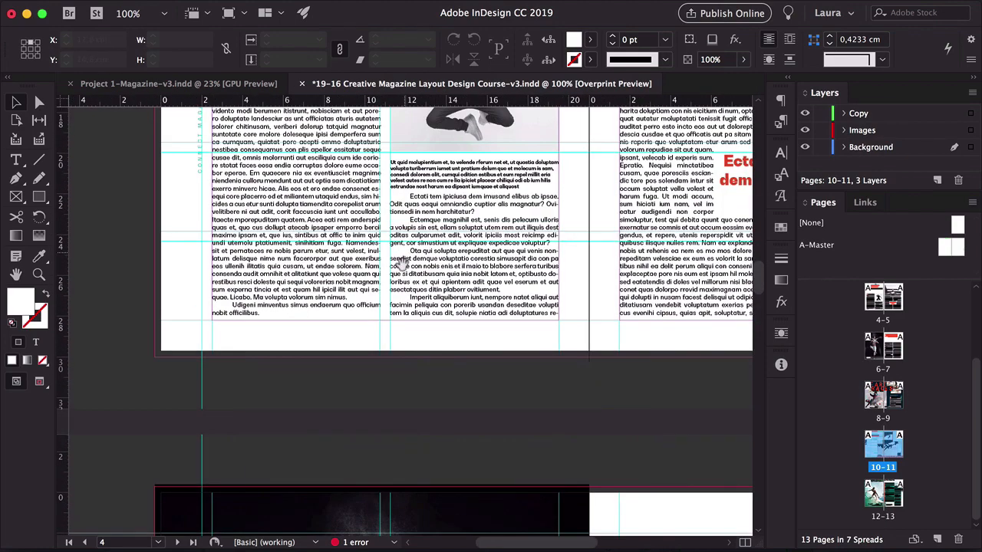
{"action": "left_click_drag", "start_coordinate": [495, 437], "coordinate": [420, 115]}
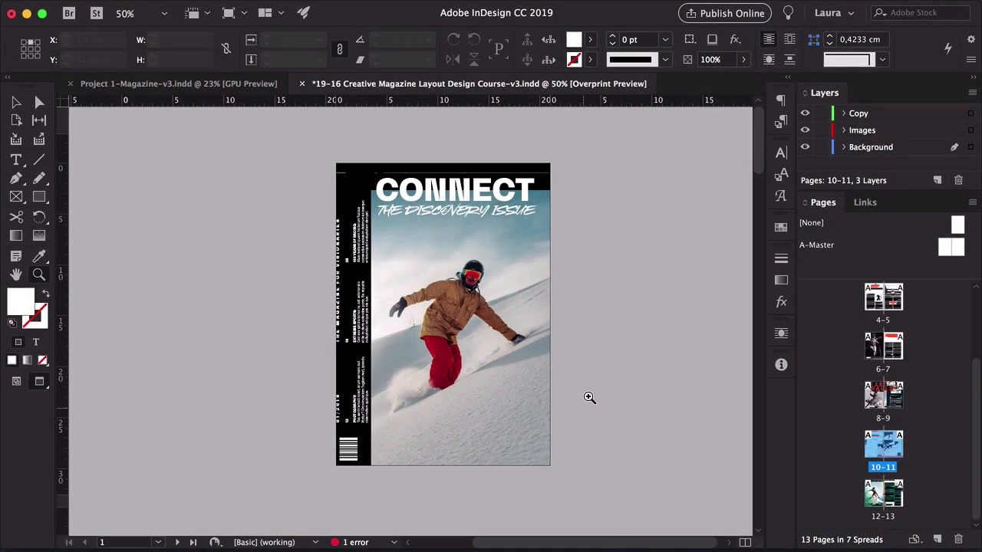
Open the Preflight panel and jump to the text frame with overset text on page 13
{"action": "double_click", "coordinate": [353, 543]}
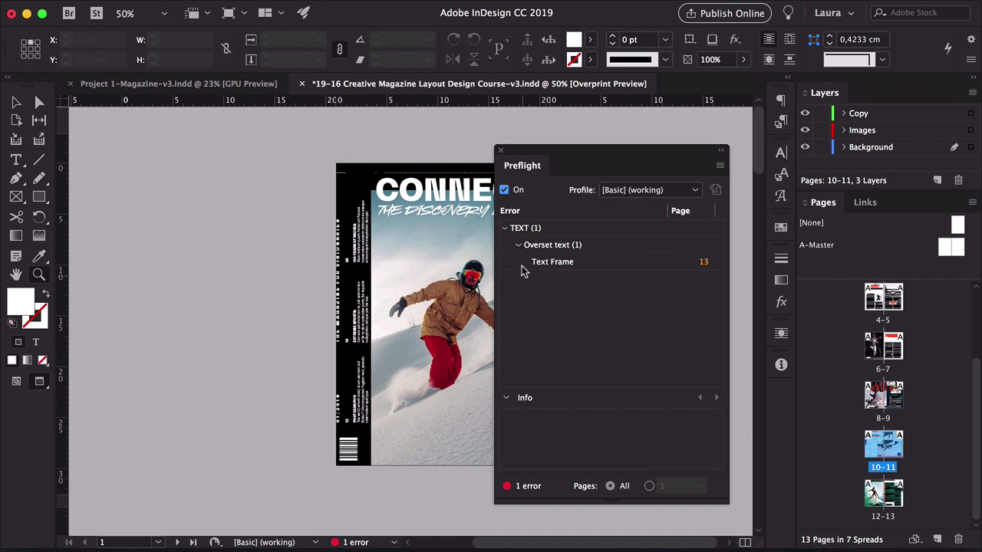
{"action": "left_click", "coordinate": [704, 263]}
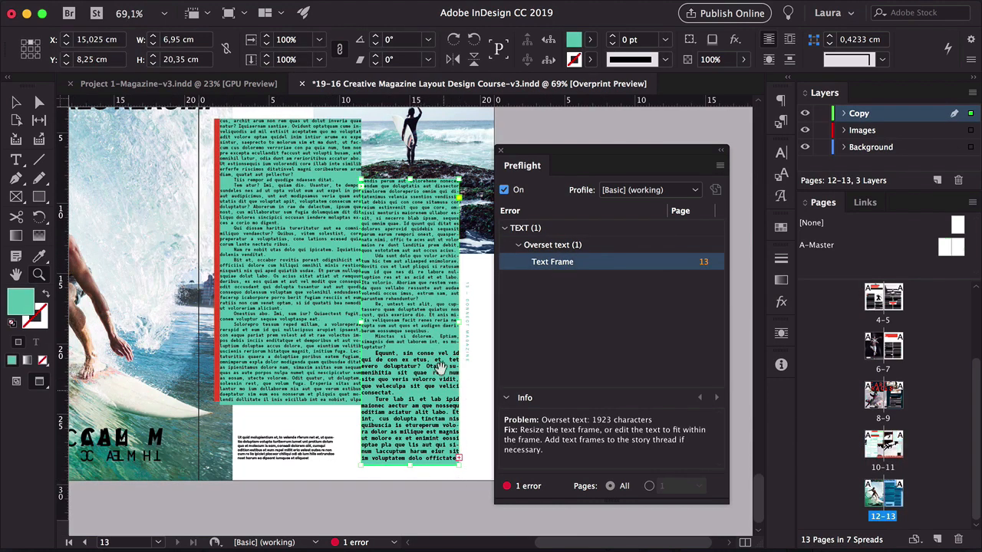
Try widening the overset text frame on page 13 to fit its text
{"action": "left_click_drag", "start_coordinate": [423, 357], "coordinate": [335, 363]}
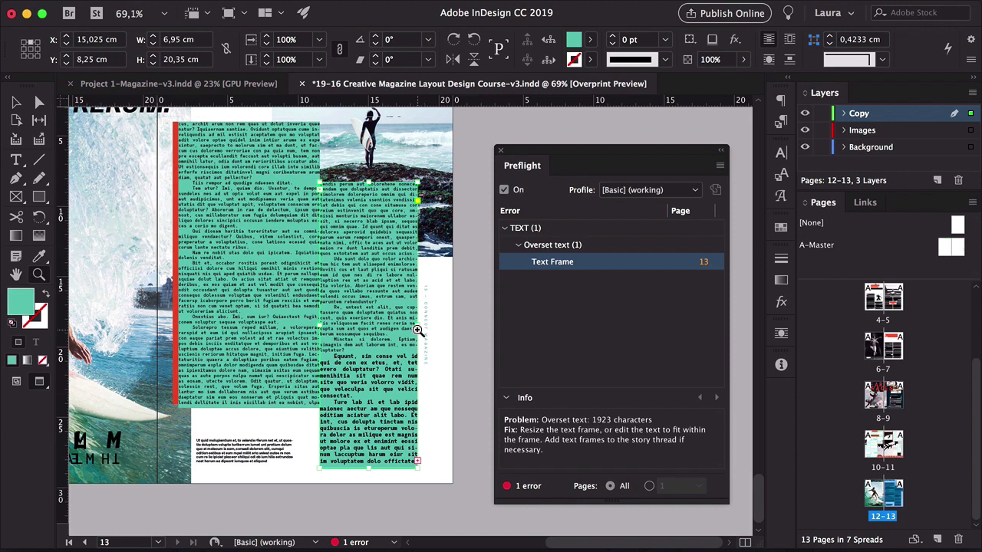
{"action": "key", "text": "v"}
{"action": "left_click_drag", "start_coordinate": [418, 325], "coordinate": [435, 325]}
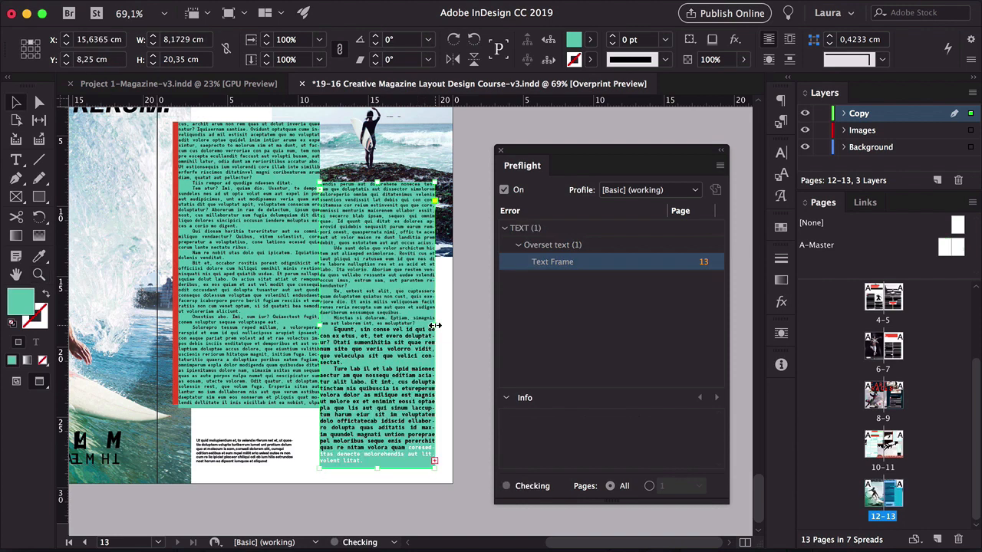
{"action": "left_click", "coordinate": [469, 361]}
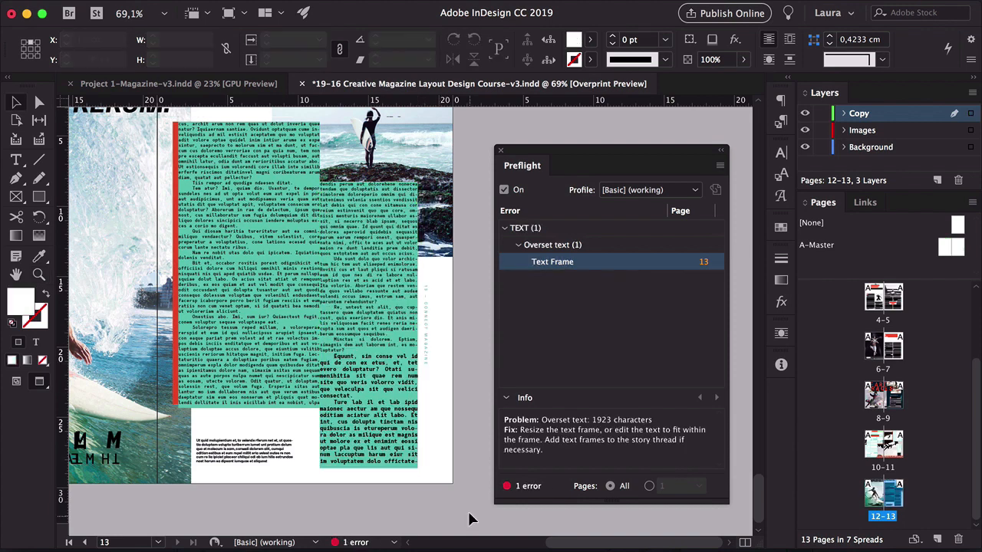
Thread the overset story from the page 13 text frame into a new text frame on the pasteboard
{"action": "scroll", "coordinate": [349, 393], "scroll_direction": "down", "scroll_amount": 1}
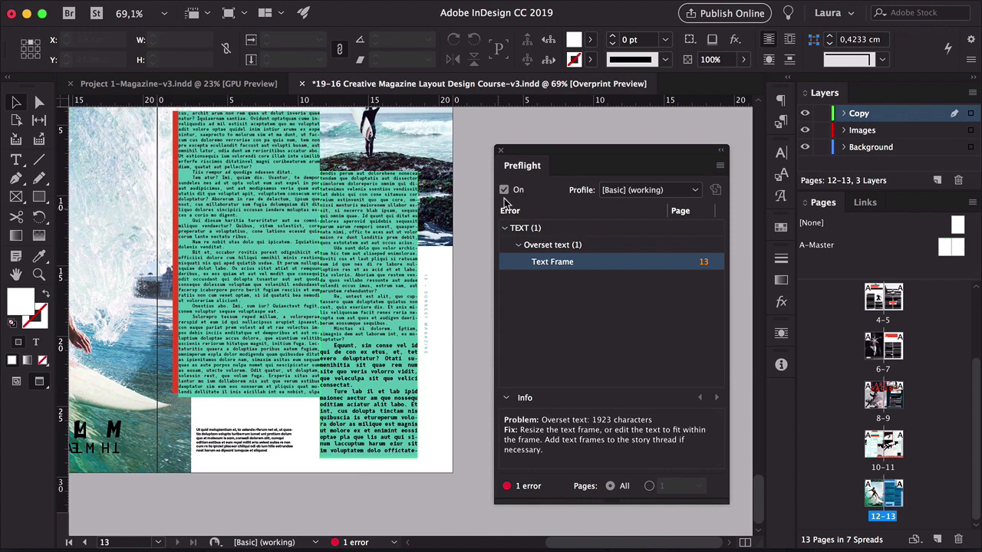
{"action": "left_click_drag", "start_coordinate": [534, 148], "coordinate": [698, 112]}
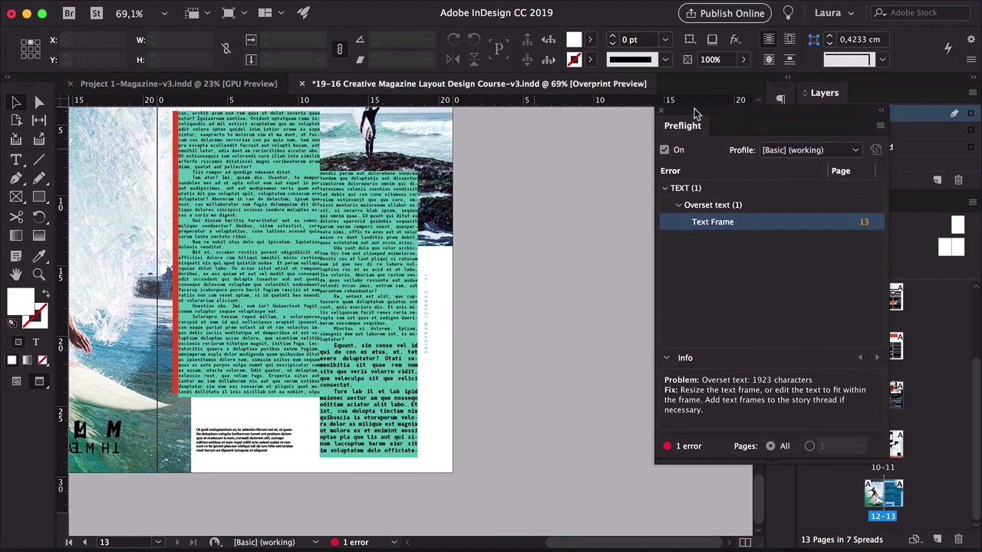
{"action": "left_click", "coordinate": [400, 442]}
{"action": "key", "text": "w"}
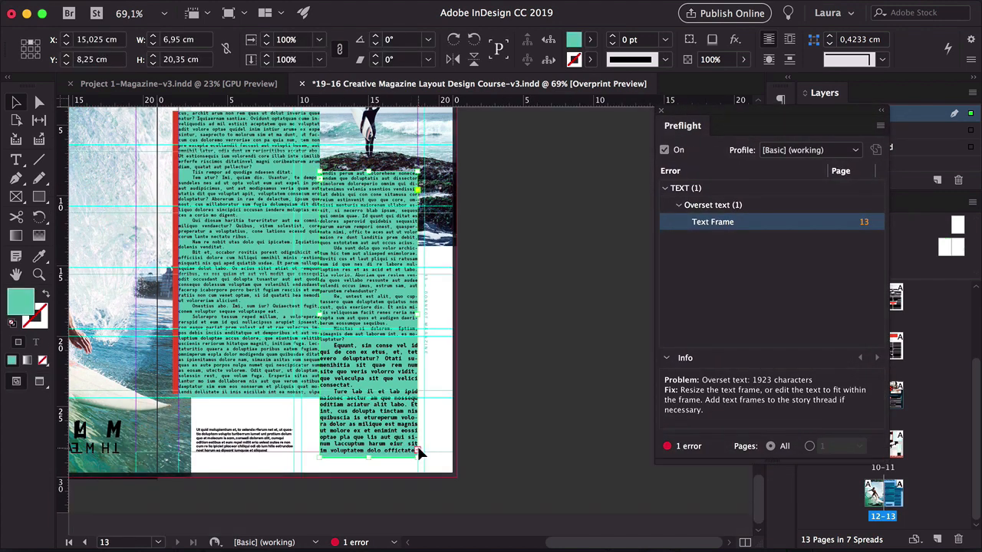
{"action": "left_click", "coordinate": [417, 449]}
{"action": "left_click_drag", "start_coordinate": [496, 256], "coordinate": [601, 450]}
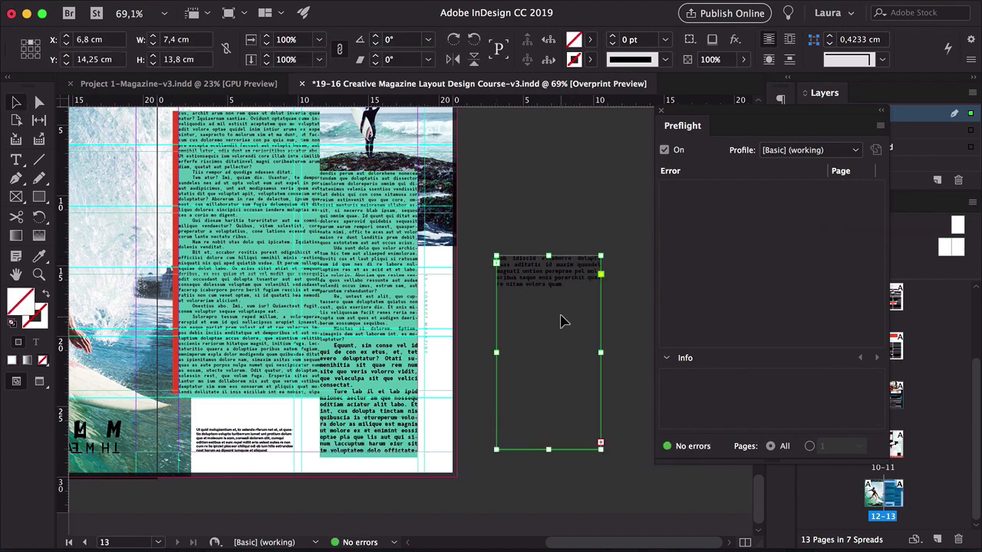
Select and delete the surplus text that overflowed the page 13 frame
{"action": "key", "text": "t"}
{"action": "left_click_drag", "start_coordinate": [577, 297], "coordinate": [383, 450]}
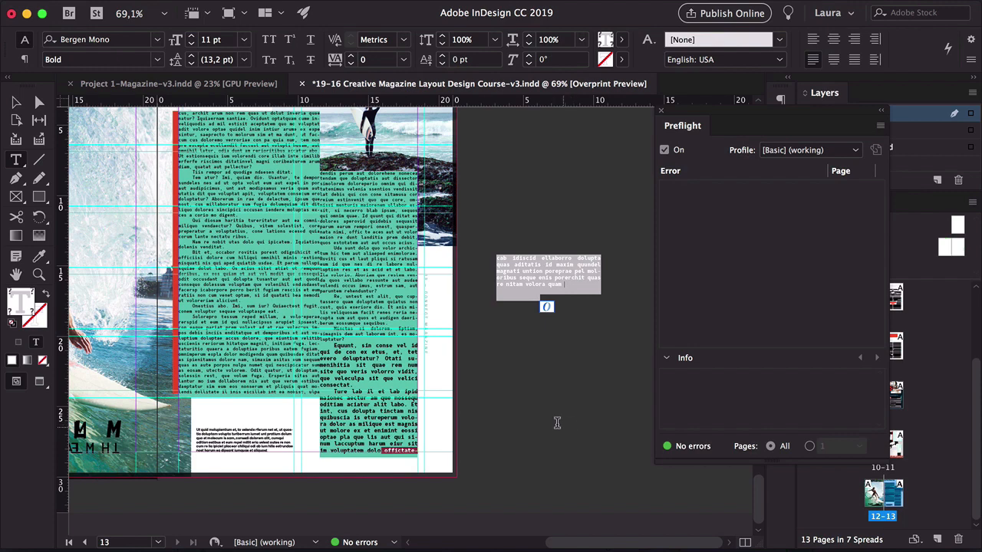
{"action": "key", "text": "BackSpace"}
Delete the empty threaded text frame from the pasteboard
{"action": "left_click", "coordinate": [15, 102]}
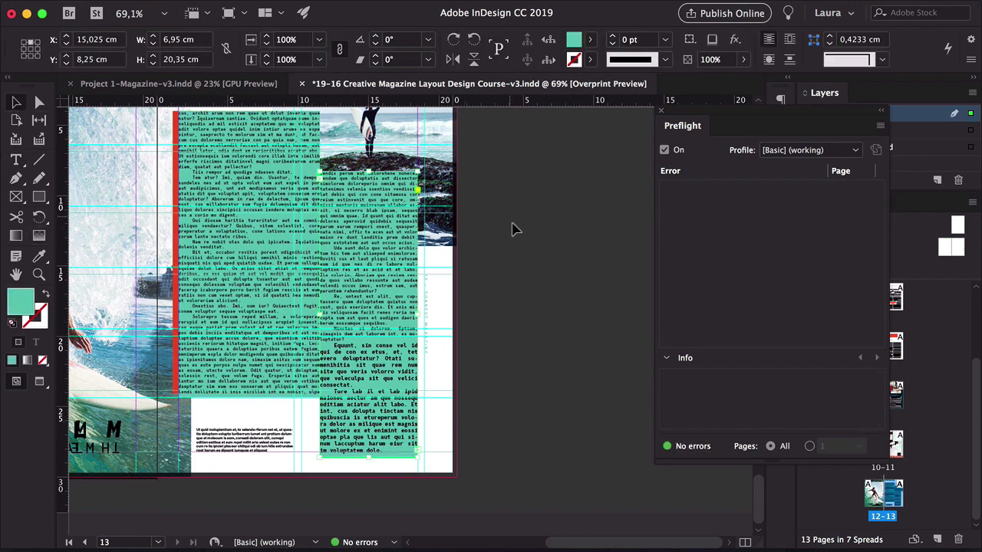
{"action": "left_click", "coordinate": [565, 340]}
{"action": "key", "text": "Delete"}
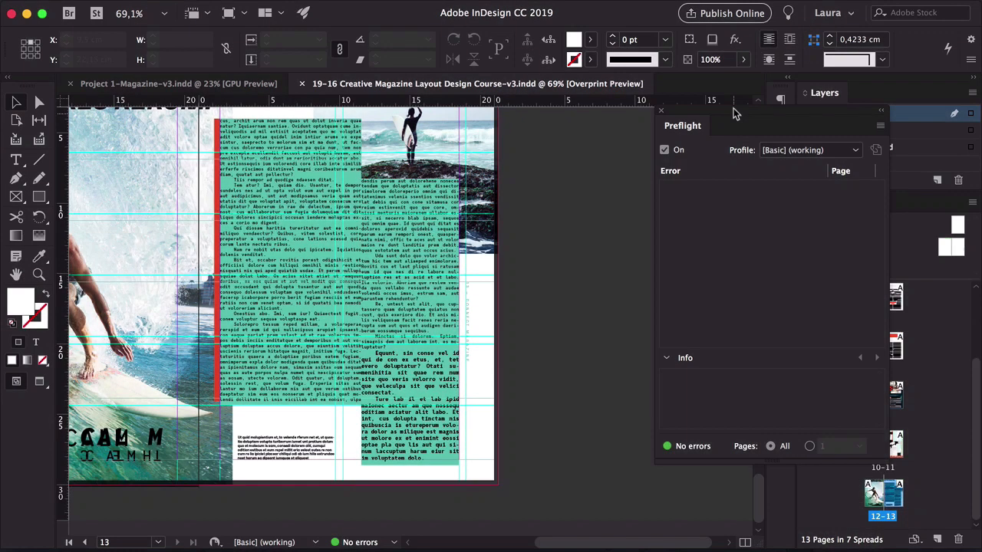
Open the Links panel, and in Finder move the snowboard…C5HZRX.jpg file out of the Images folder into the course folder
{"action": "left_click_drag", "start_coordinate": [735, 114], "coordinate": [524, 142]}
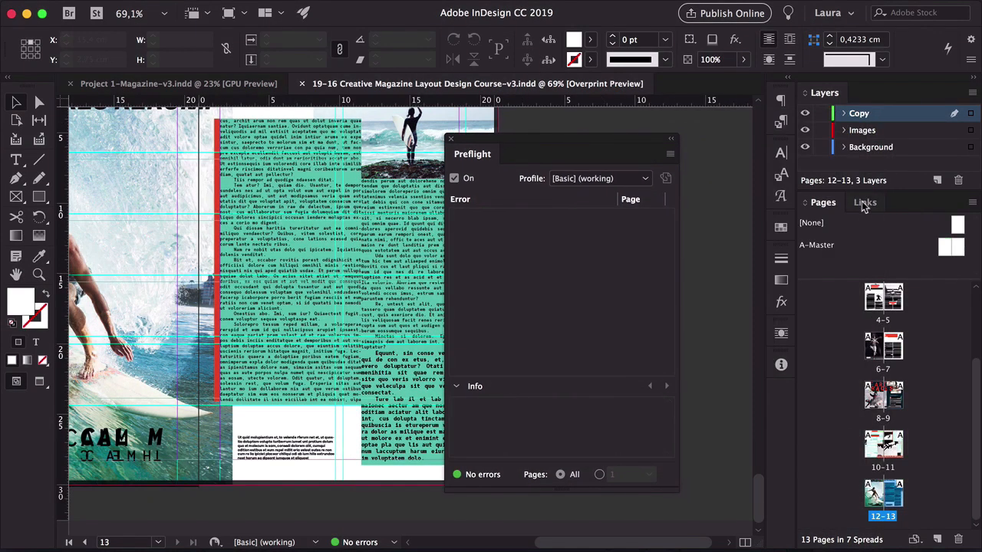
{"action": "left_click", "coordinate": [861, 202]}
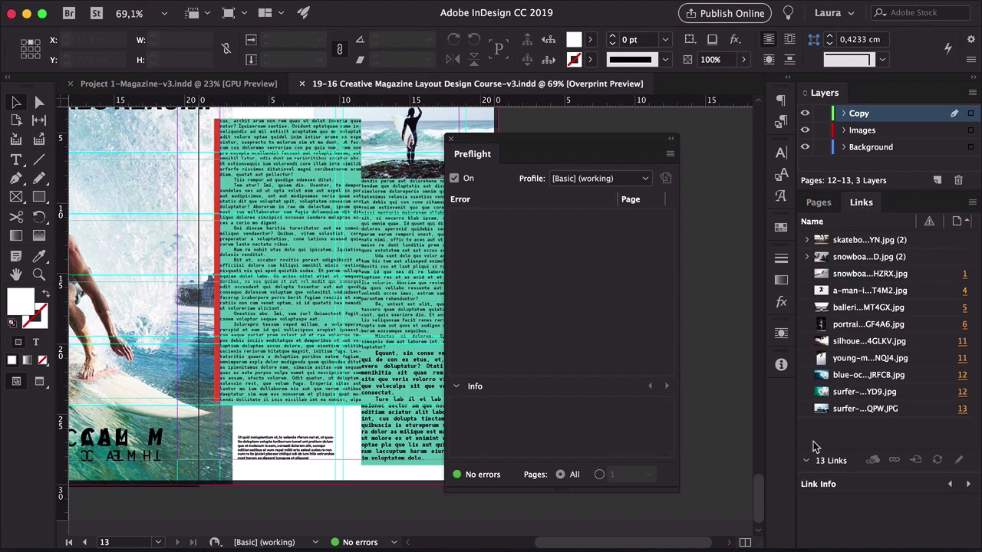
{"action": "left_click", "coordinate": [313, 545]}
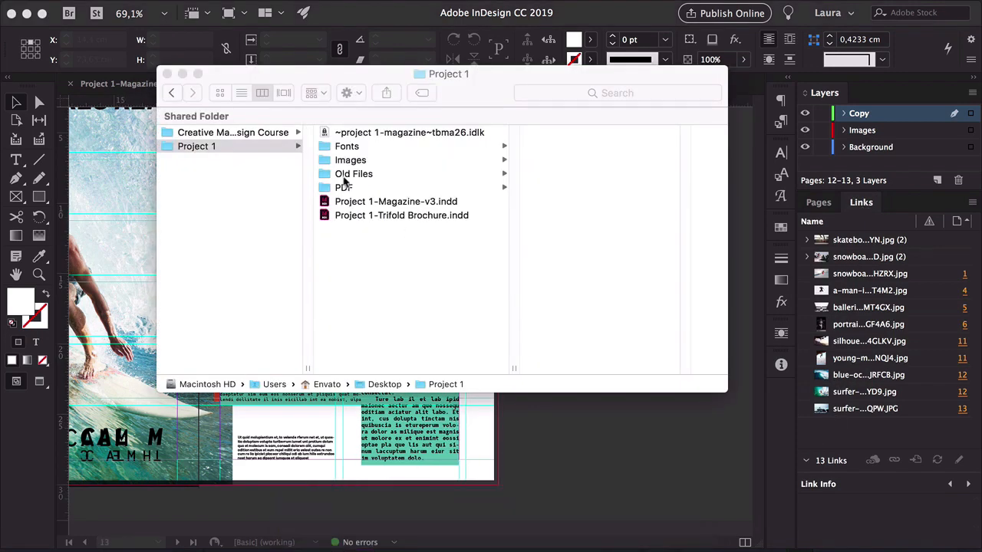
{"action": "left_click", "coordinate": [385, 311]}
{"action": "left_click", "coordinate": [230, 136]}
{"action": "left_click", "coordinate": [351, 160]}
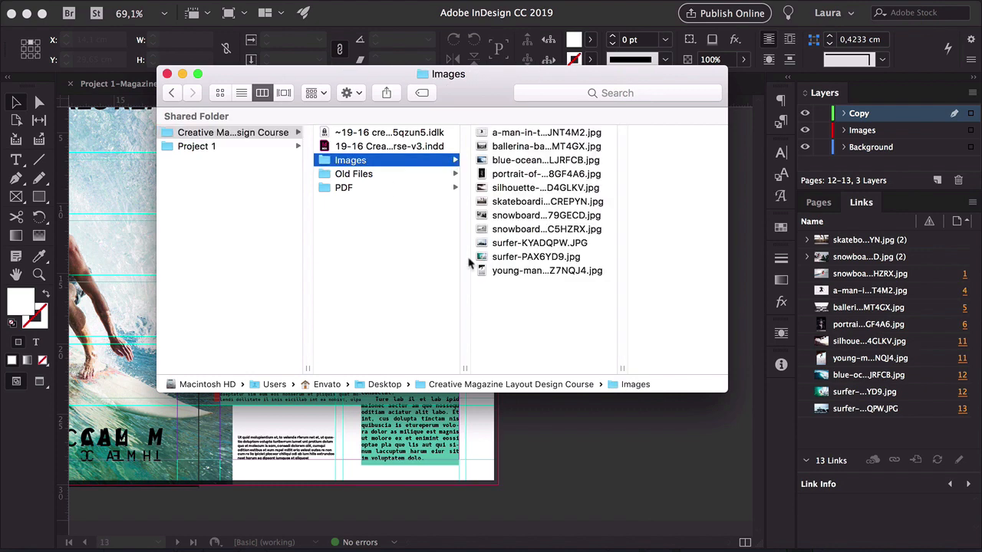
{"action": "left_click", "coordinate": [547, 135]}
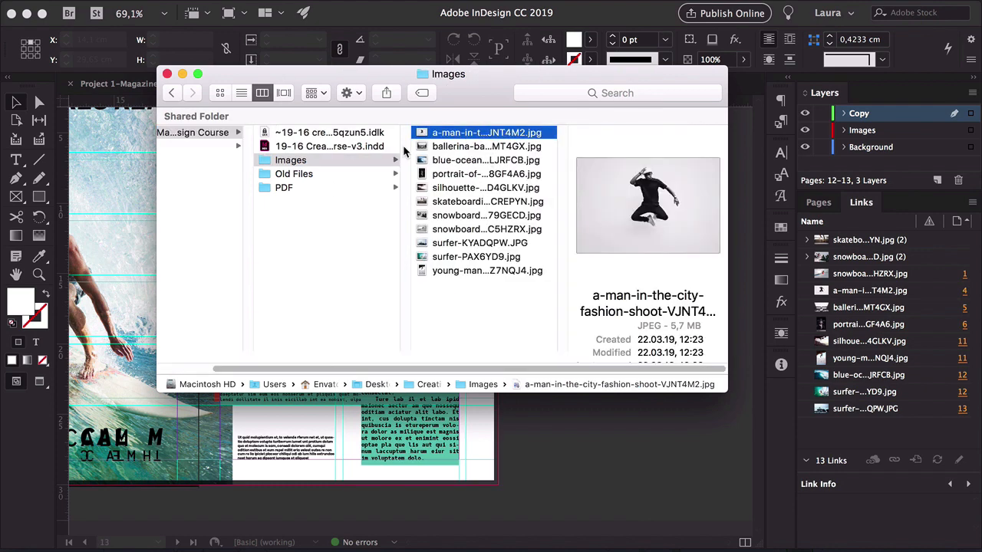
{"action": "left_click", "coordinate": [501, 231]}
{"action": "left_click_drag", "start_coordinate": [469, 230], "coordinate": [329, 223]}
{"action": "left_click", "coordinate": [591, 437]}
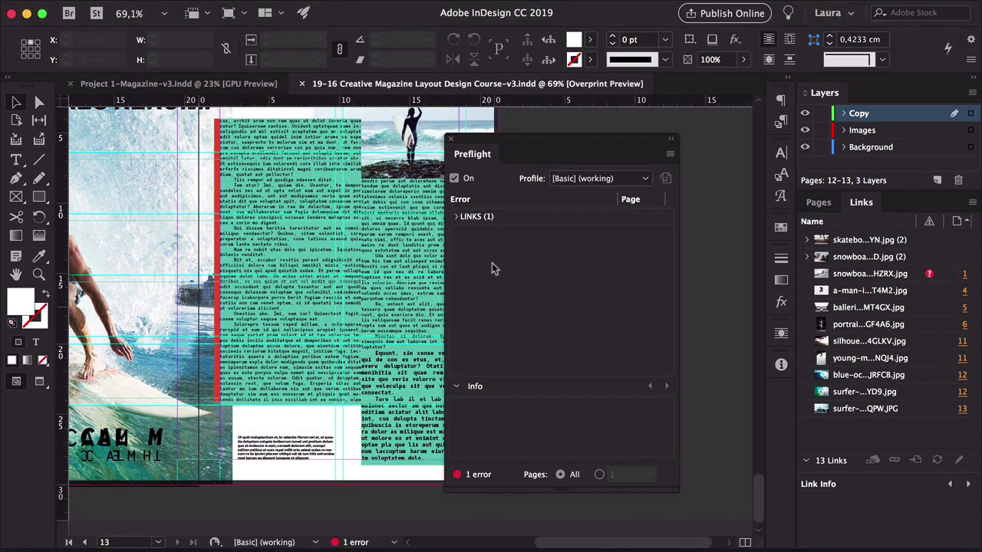
Expand the Preflight missing-link error and jump to the snowboarder cover image on page 1
{"action": "left_click", "coordinate": [457, 216]}
{"action": "left_click", "coordinate": [469, 233]}
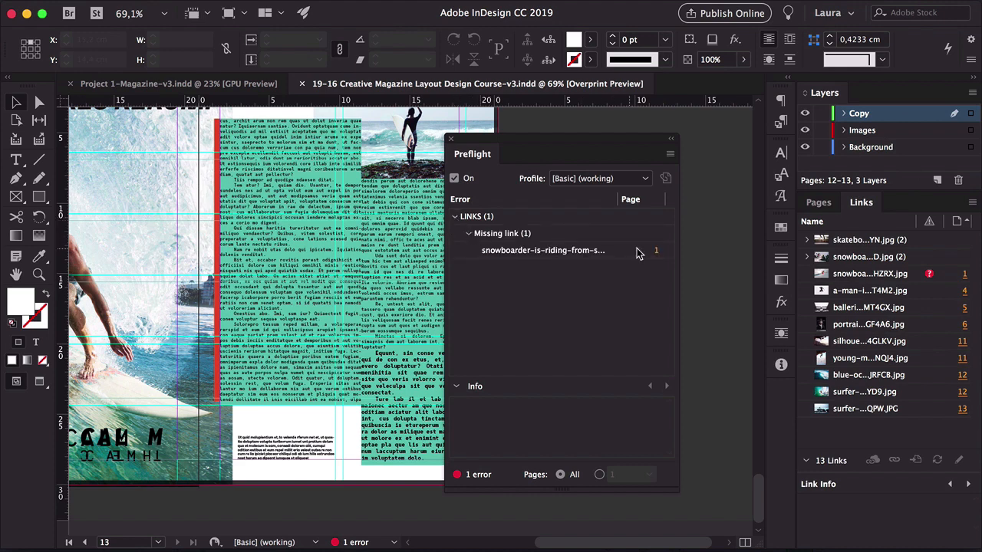
{"action": "left_click", "coordinate": [656, 251]}
{"action": "left_click_drag", "start_coordinate": [521, 145], "coordinate": [657, 137]}
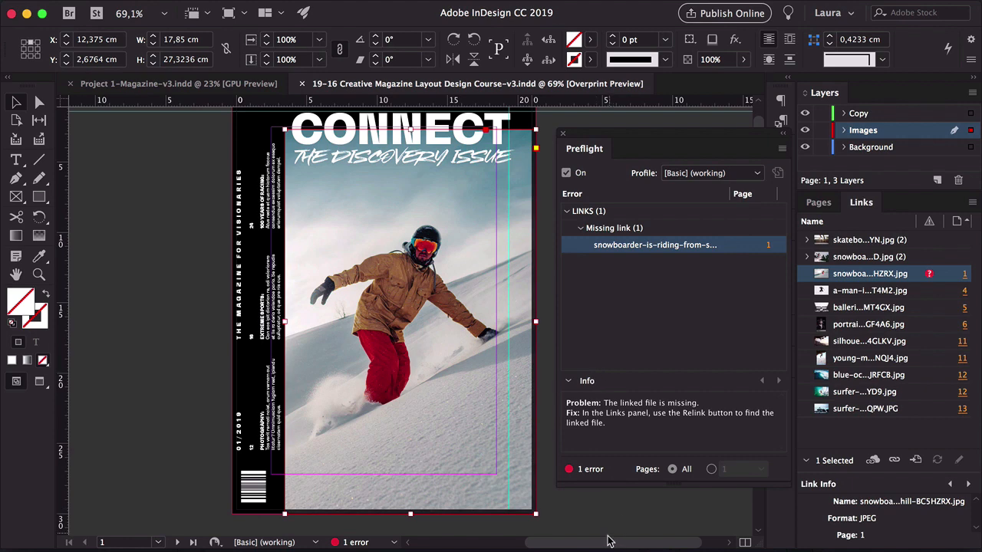
In Finder, move the snowboard…C5HZRX.jpg file back into the Images folder
{"action": "left_click", "coordinate": [592, 515]}
{"action": "key", "text": "a"}
{"action": "mouse_move", "coordinate": [395, 550]}
{"action": "left_click", "coordinate": [303, 537]}
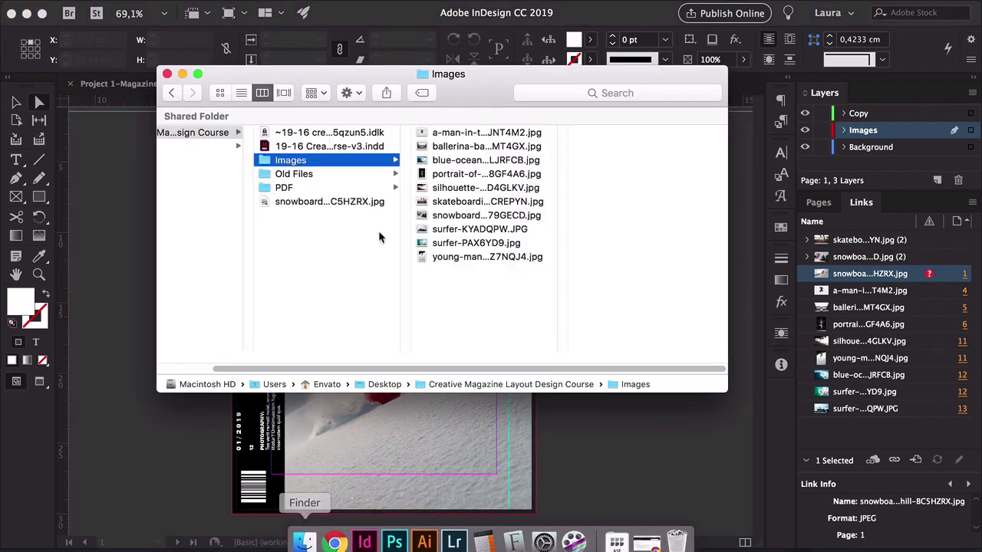
{"action": "left_click", "coordinate": [284, 204]}
{"action": "left_click_drag", "start_coordinate": [284, 205], "coordinate": [284, 161]}
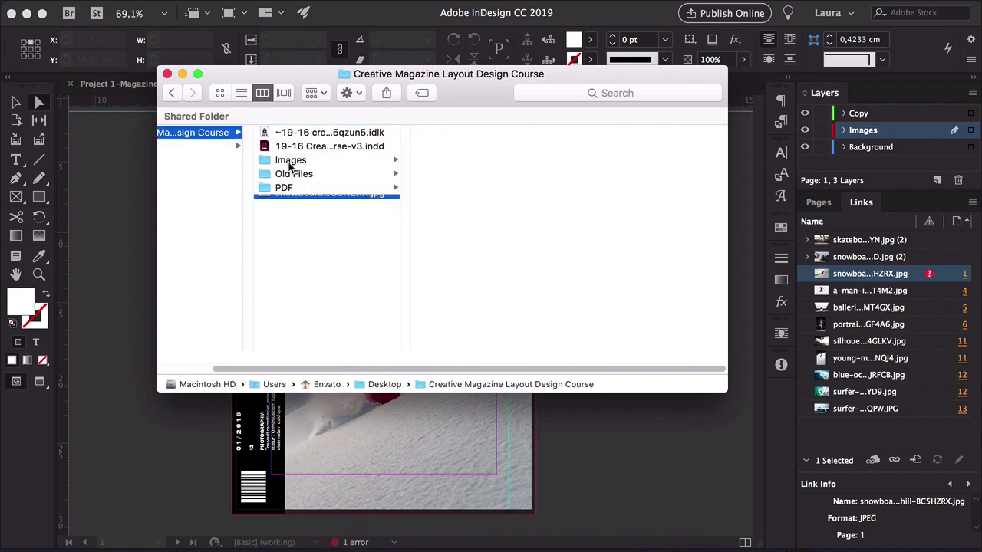
Add a Scale column to the Links panel through its Panel Options and widen the column
{"action": "left_click", "coordinate": [875, 342]}
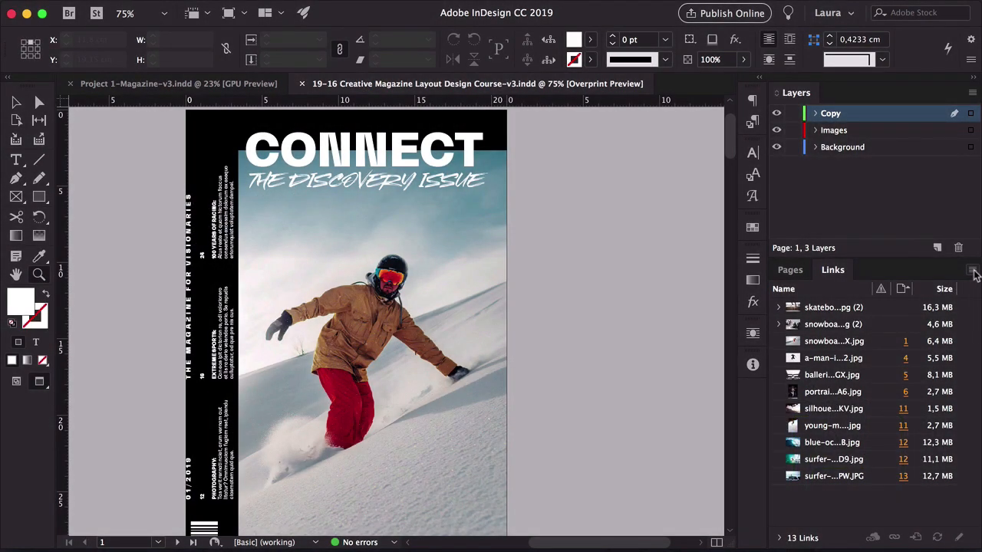
{"action": "left_click", "coordinate": [972, 273]}
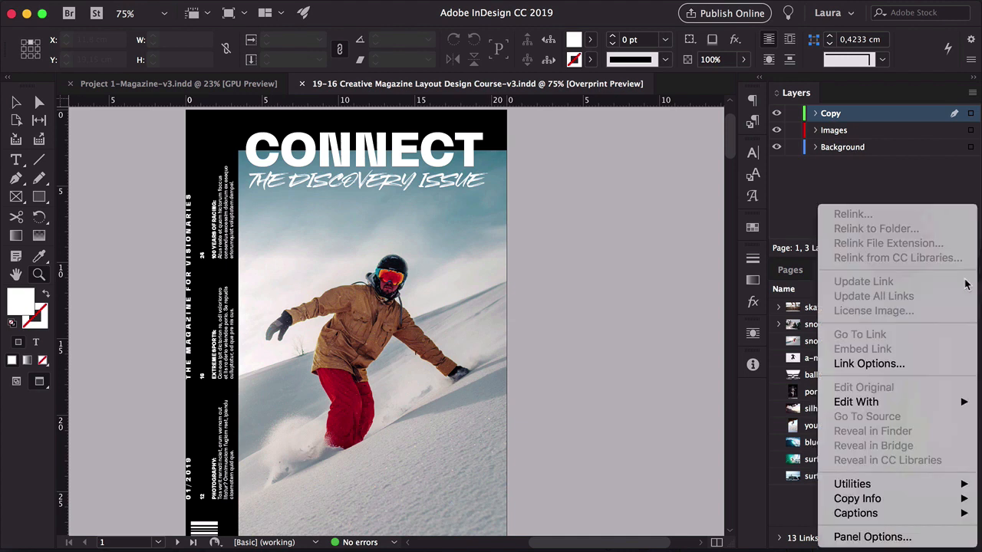
{"action": "left_click", "coordinate": [873, 537]}
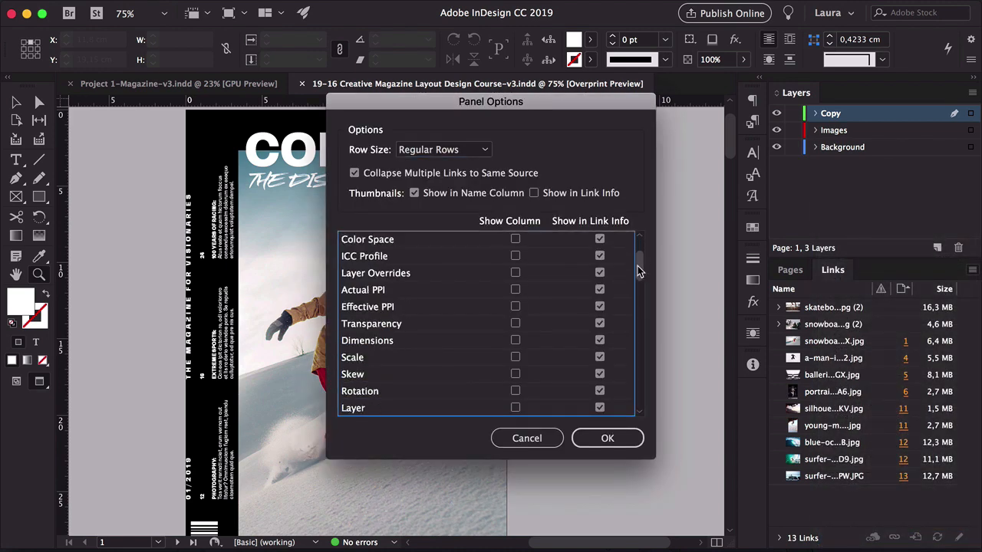
{"action": "left_click", "coordinate": [515, 358]}
{"action": "left_click", "coordinate": [607, 438]}
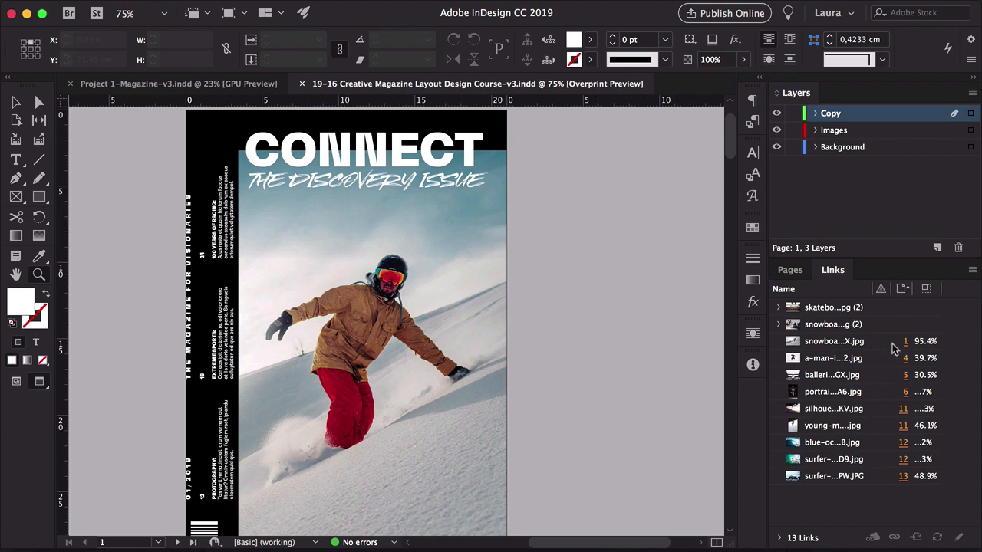
{"action": "left_click_drag", "start_coordinate": [942, 288], "coordinate": [967, 287]}
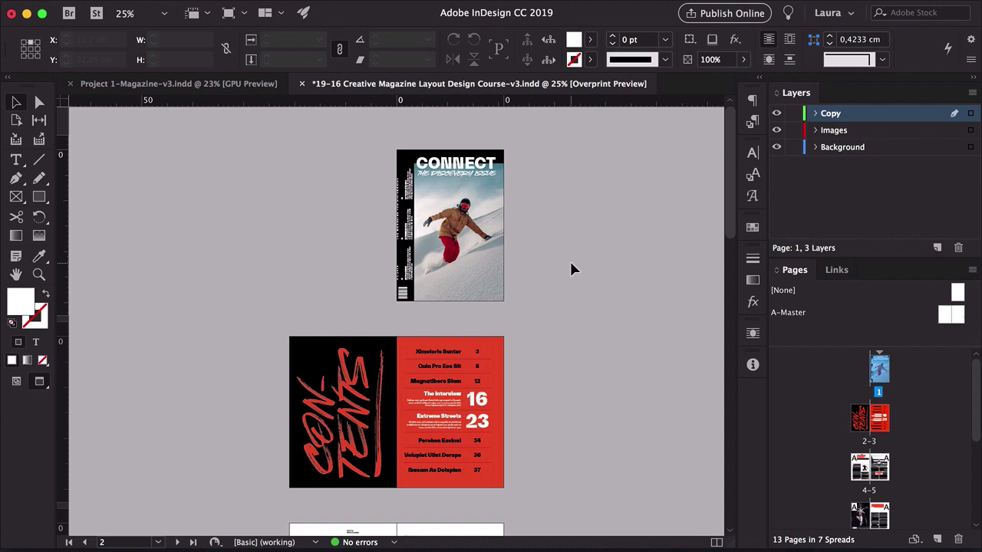
Start exporting the document and rename the output file to Creative Magazine Layout Design Course-v3.pdf
{"action": "left_click", "coordinate": [129, 8]}
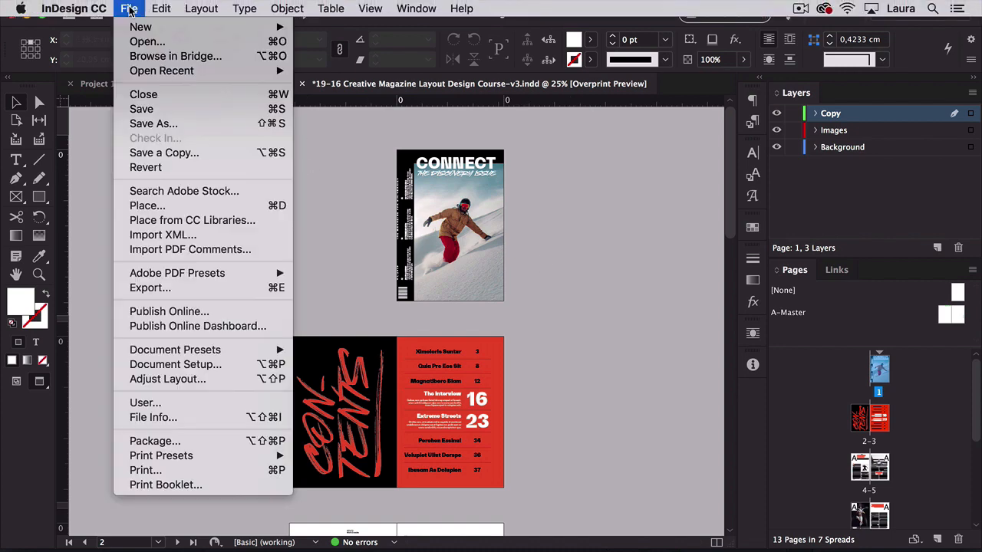
{"action": "left_click", "coordinate": [151, 287]}
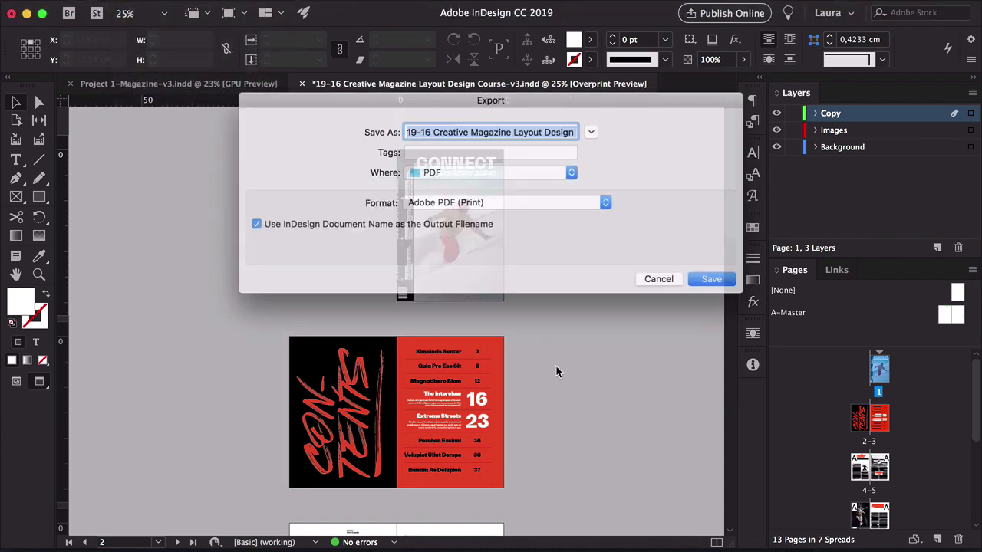
{"action": "left_click", "coordinate": [426, 129]}
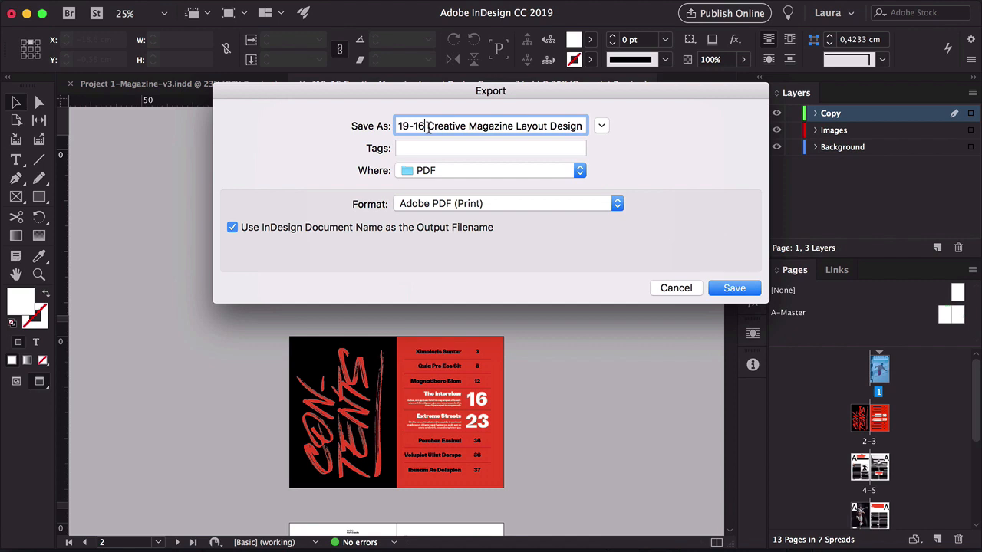
{"action": "left_click_drag", "start_coordinate": [426, 128], "coordinate": [380, 125]}
{"action": "key", "text": "BackSpace"}
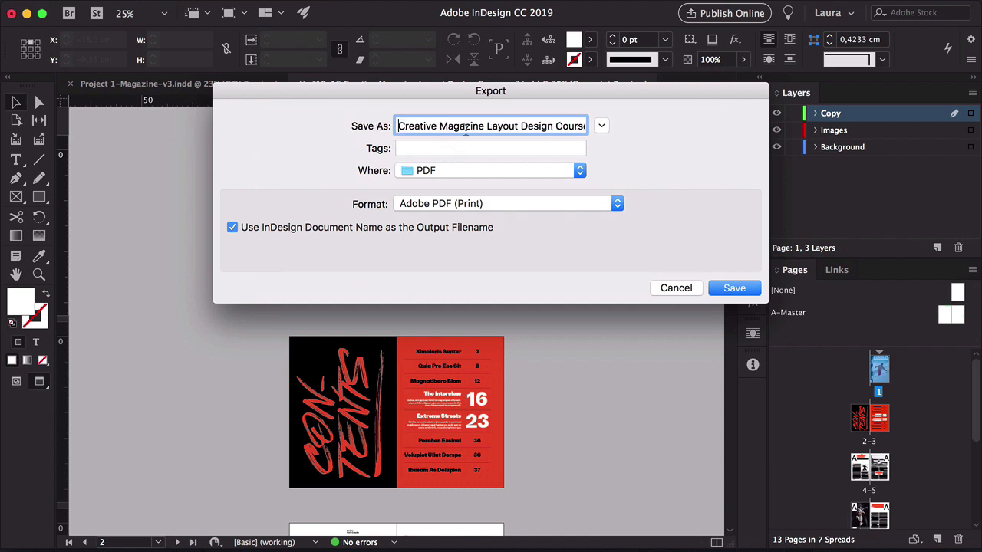
{"action": "left_click", "coordinate": [556, 124]}
{"action": "left_click_drag", "start_coordinate": [529, 128], "coordinate": [624, 124]}
{"action": "left_click", "coordinate": [565, 128]}
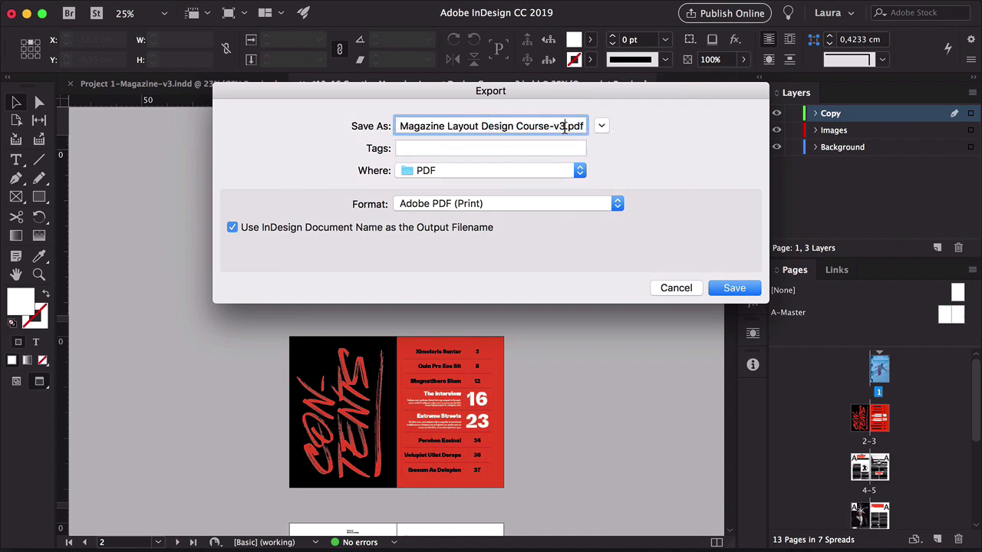
Choose the Creative Magazine Layout Design Course folder as destination and save the export as Adobe PDF (Print)
{"action": "left_click", "coordinate": [601, 126]}
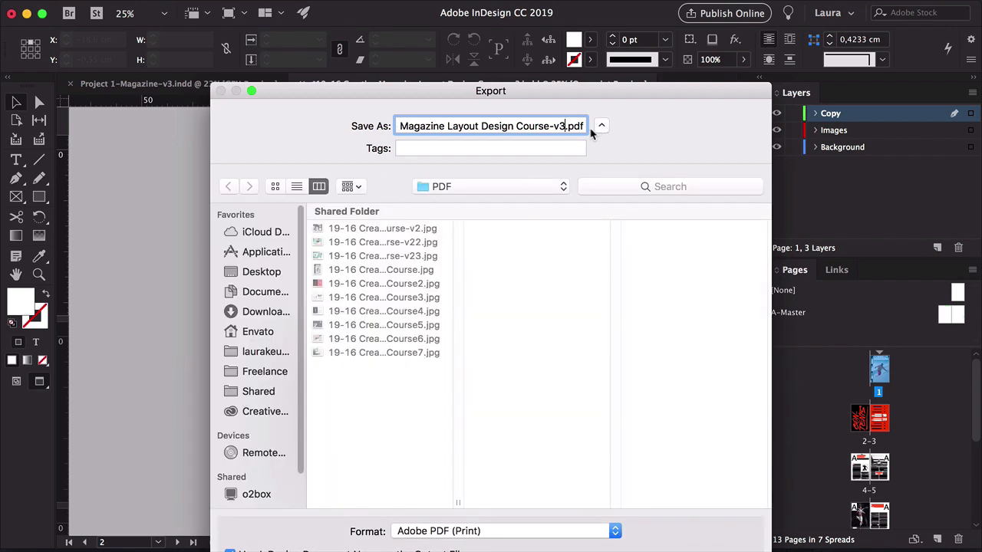
{"action": "left_click", "coordinate": [519, 191]}
{"action": "left_click", "coordinate": [527, 202]}
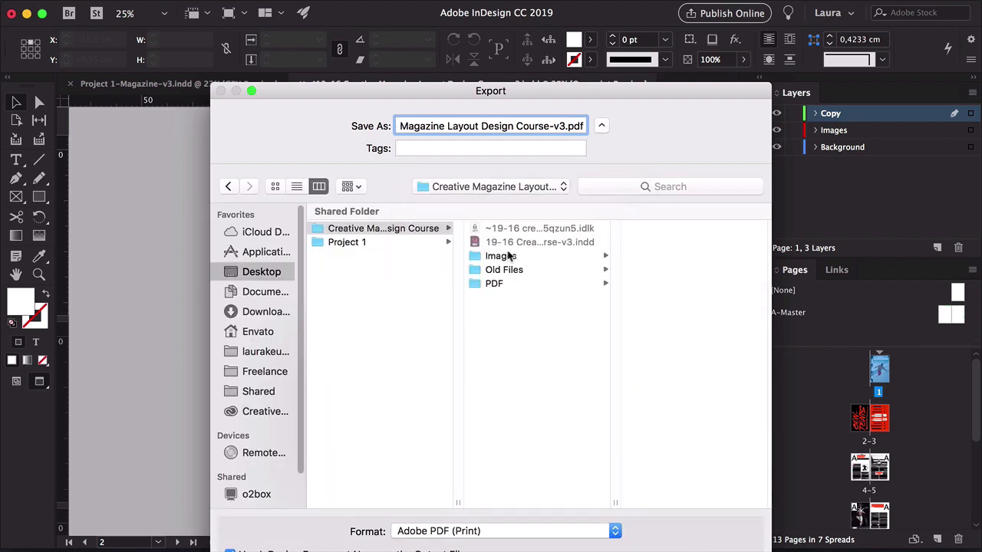
{"action": "left_click", "coordinate": [601, 126]}
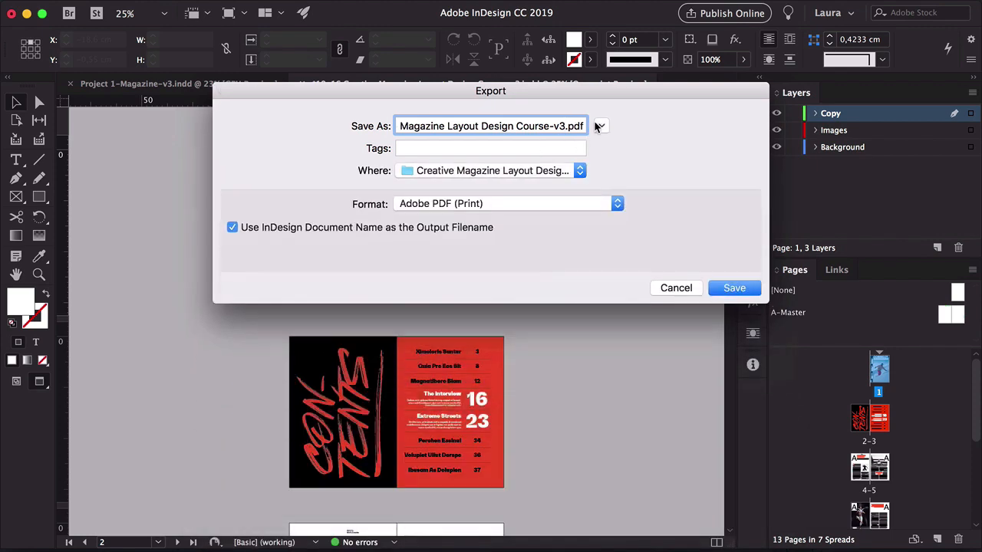
{"action": "left_click", "coordinate": [729, 288]}
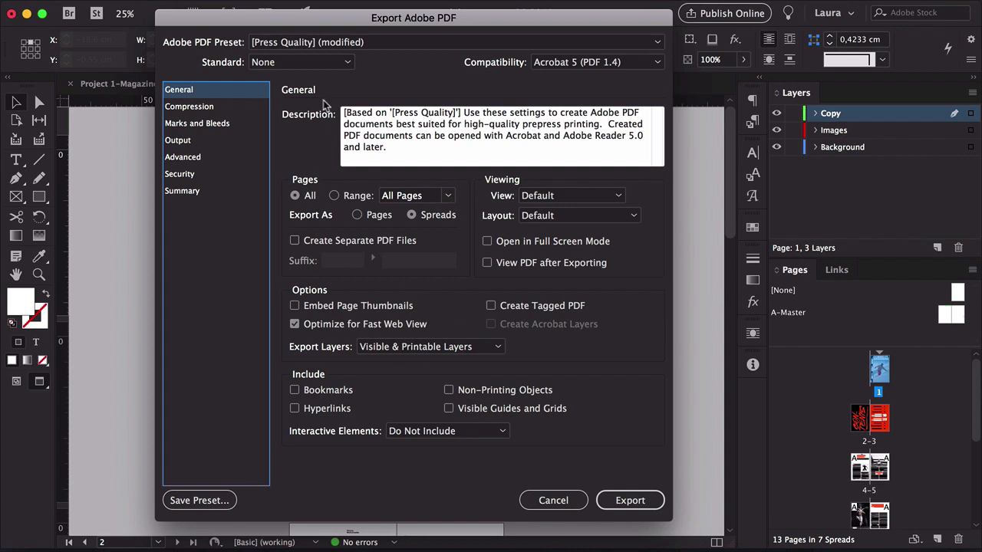
Export the PDF with the Press Quality (modified) preset as single pages, using document bleed settings and crop marks
{"action": "left_click", "coordinate": [311, 45]}
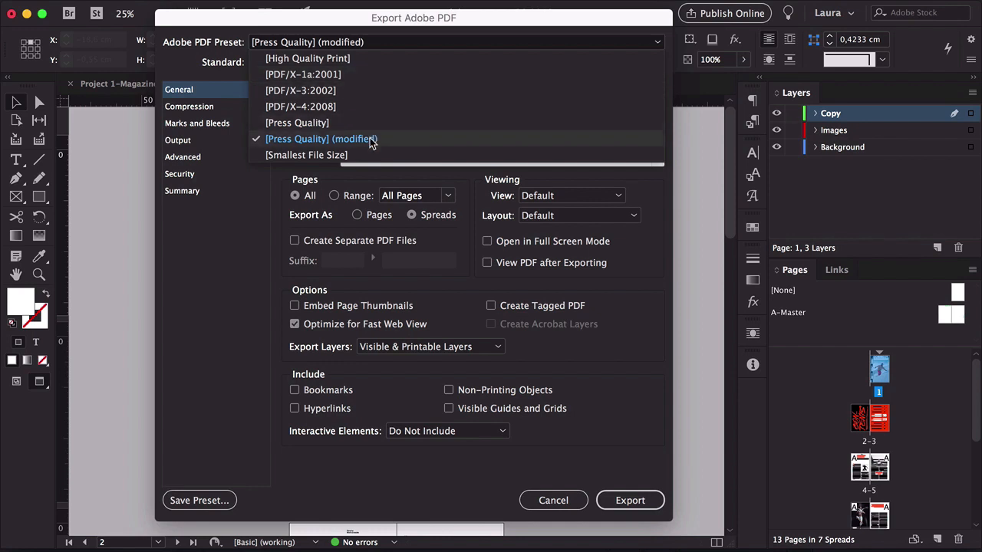
{"action": "left_click", "coordinate": [320, 139]}
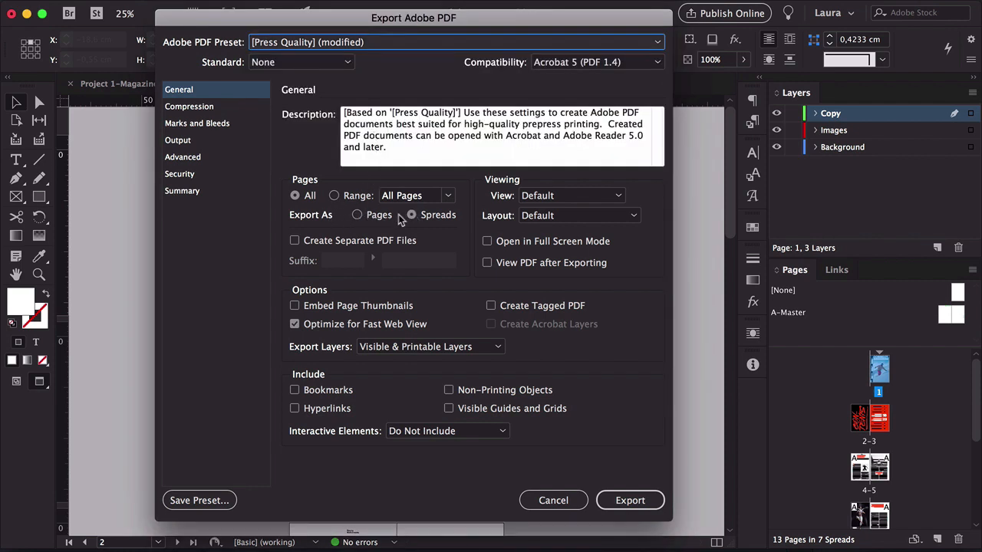
{"action": "left_click", "coordinate": [370, 217]}
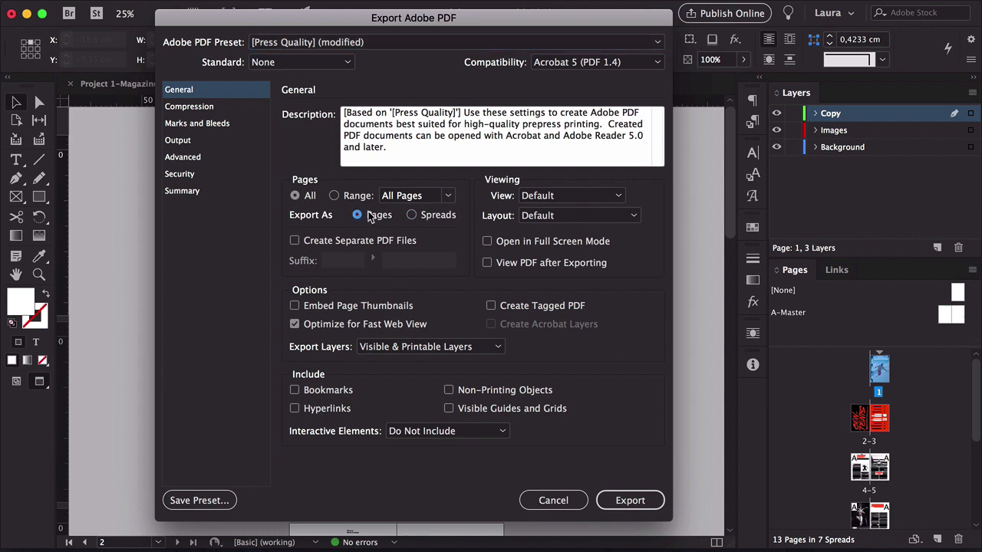
{"action": "left_click", "coordinate": [195, 125]}
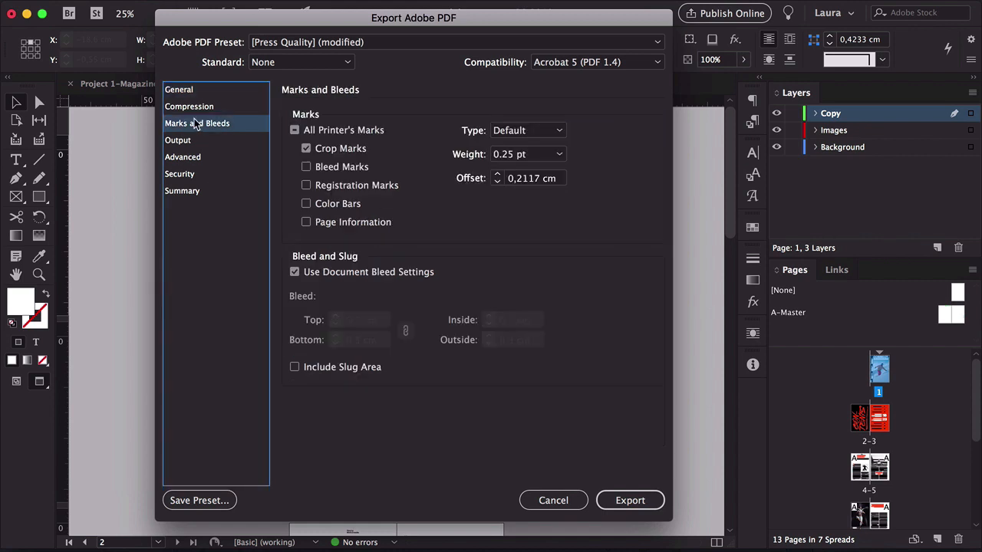
{"action": "left_click", "coordinate": [295, 273]}
{"action": "left_click", "coordinate": [295, 274]}
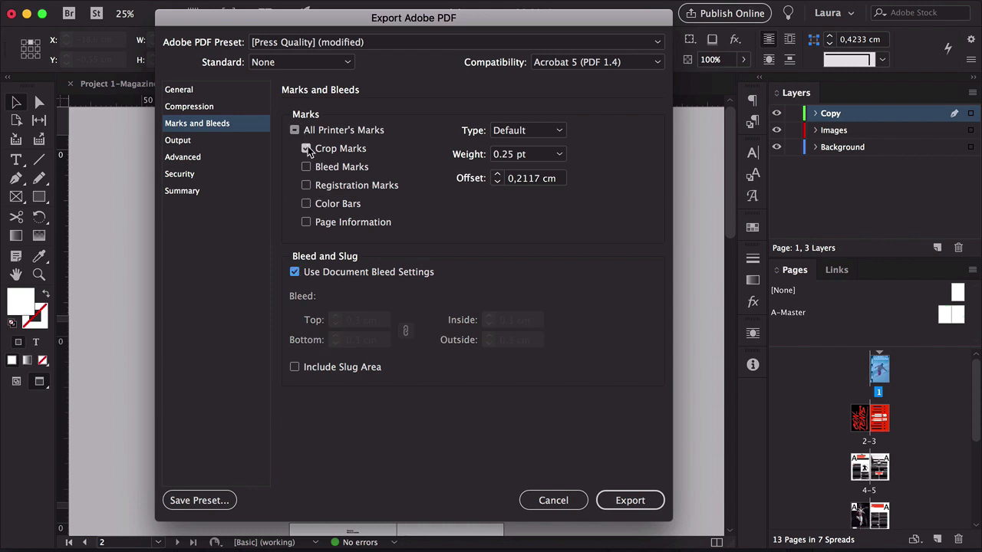
{"action": "left_click", "coordinate": [630, 500]}
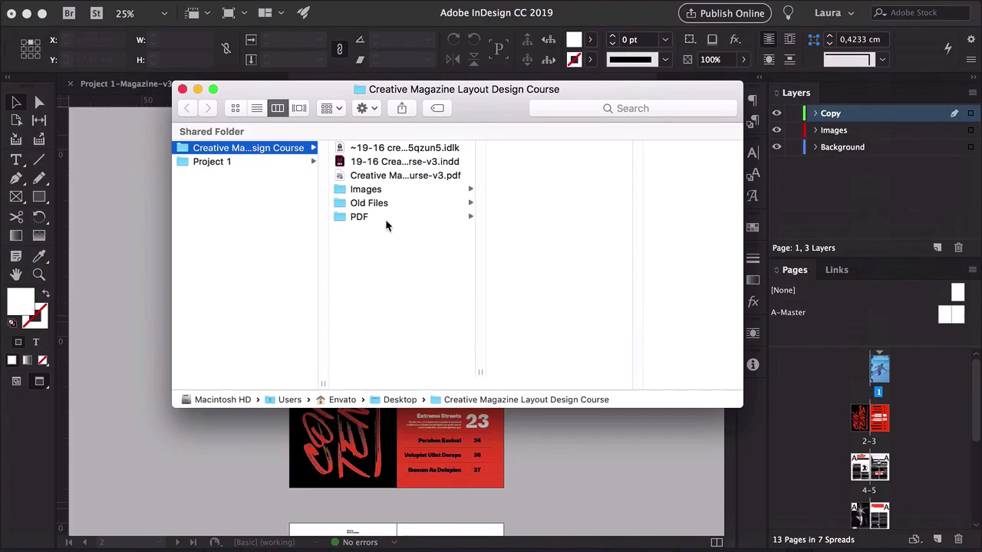
Locate the exported PDF in the PDF folder and open it in Quick Look
{"action": "left_click", "coordinate": [379, 219]}
{"action": "left_click_drag", "start_coordinate": [388, 179], "coordinate": [349, 221]}
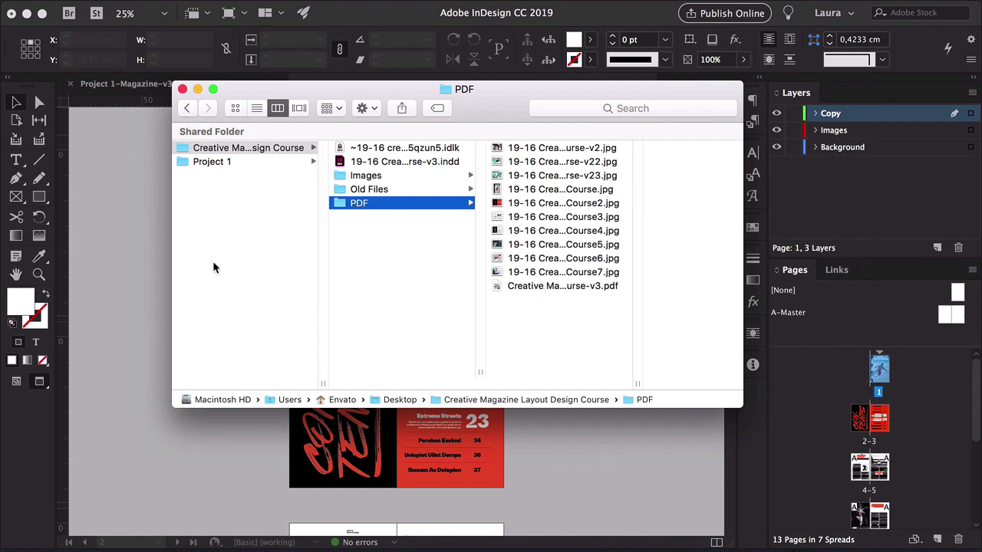
{"action": "left_click", "coordinate": [535, 286]}
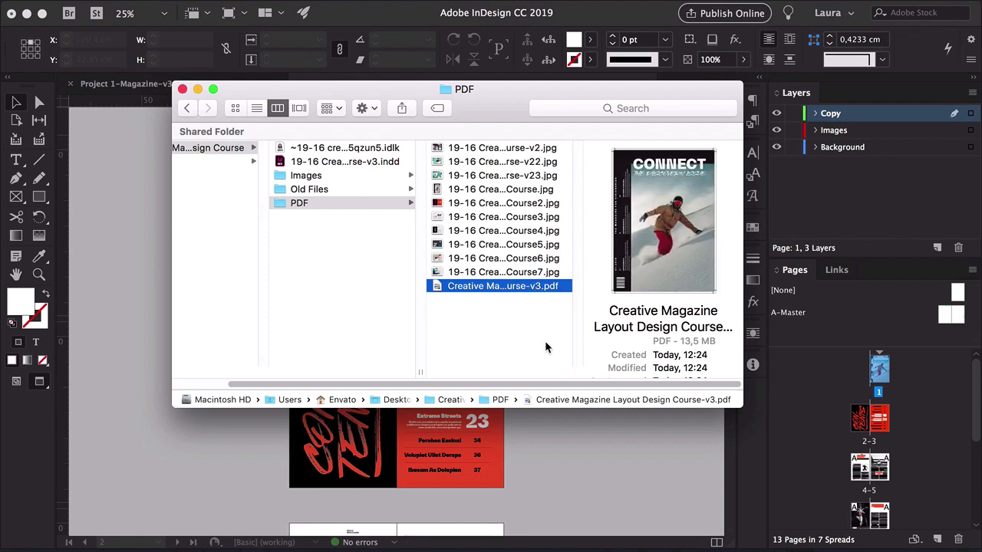
{"action": "key", "text": "space"}
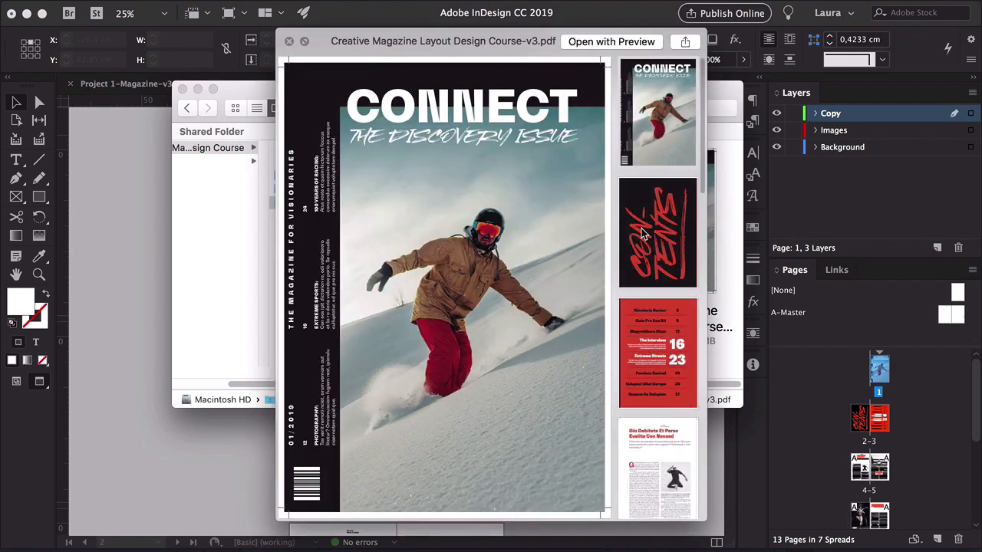
Page through the exported PDF's thumbnails to inspect every page, then close the preview and Finder window
{"action": "left_click", "coordinate": [645, 233]}
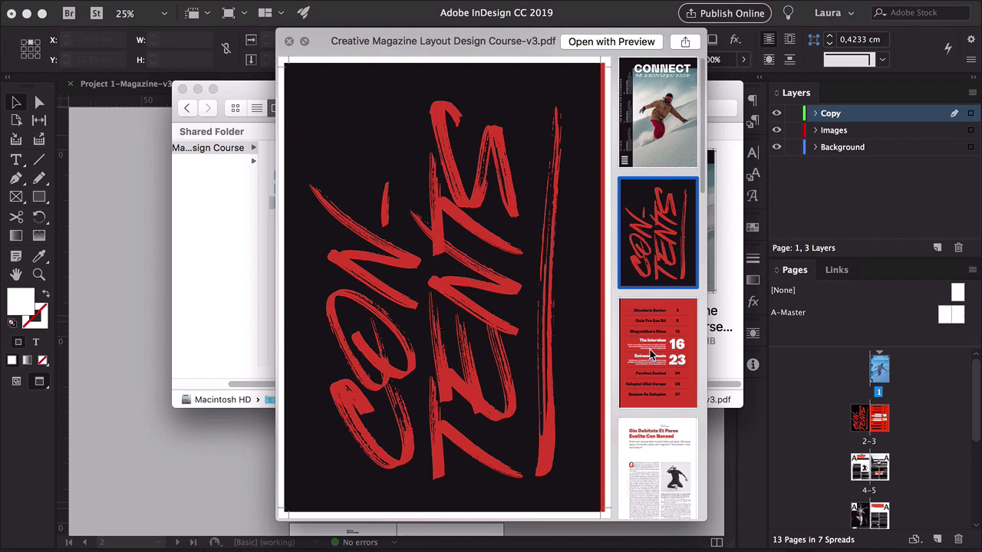
{"action": "left_click", "coordinate": [650, 353]}
{"action": "left_click", "coordinate": [685, 466]}
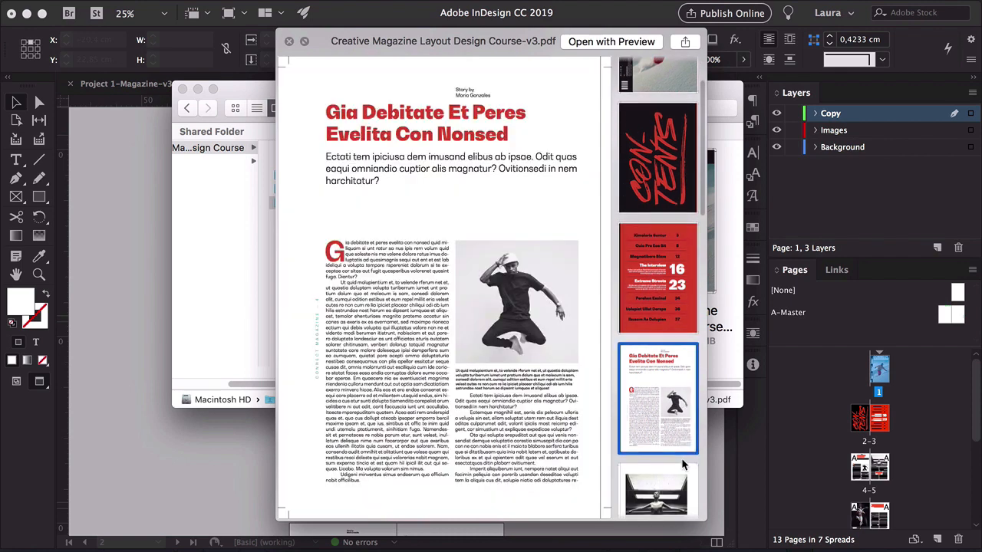
{"action": "scroll", "coordinate": [675, 429], "scroll_direction": "down", "scroll_amount": 5}
{"action": "left_click", "coordinate": [667, 350]}
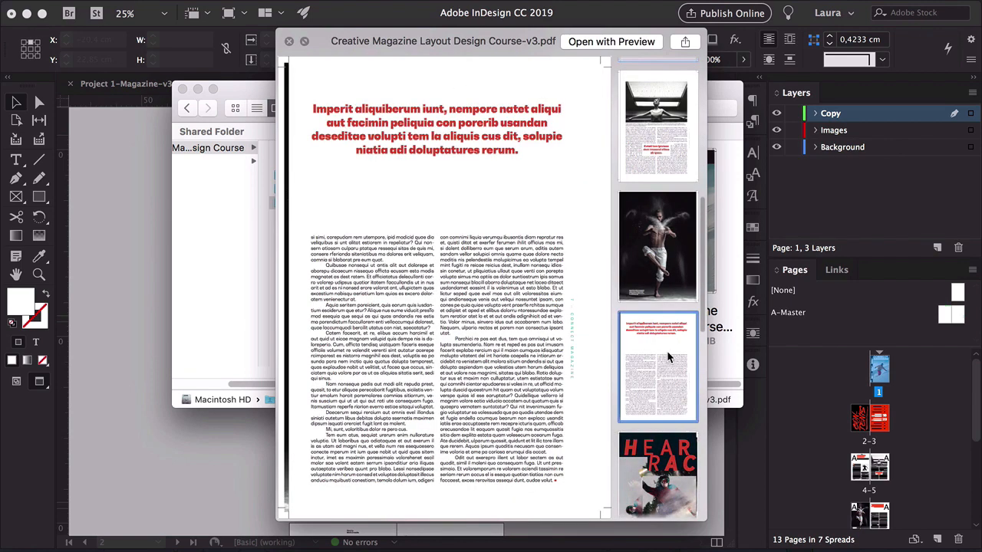
{"action": "scroll", "coordinate": [662, 455], "scroll_direction": "down", "scroll_amount": 5}
{"action": "left_click", "coordinate": [663, 448]}
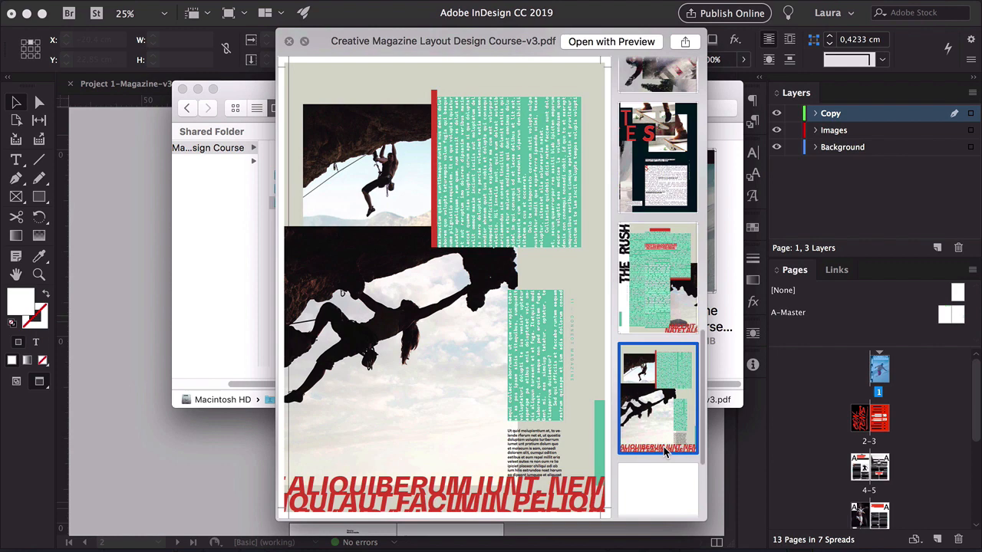
{"action": "scroll", "coordinate": [663, 446], "scroll_direction": "down", "scroll_amount": 5}
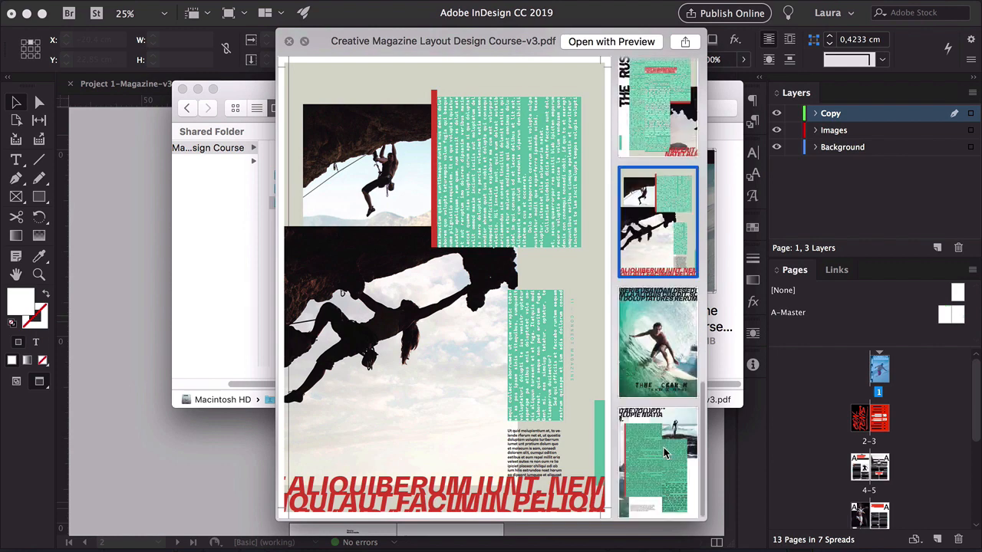
{"action": "left_click", "coordinate": [662, 343]}
{"action": "key", "text": "space"}
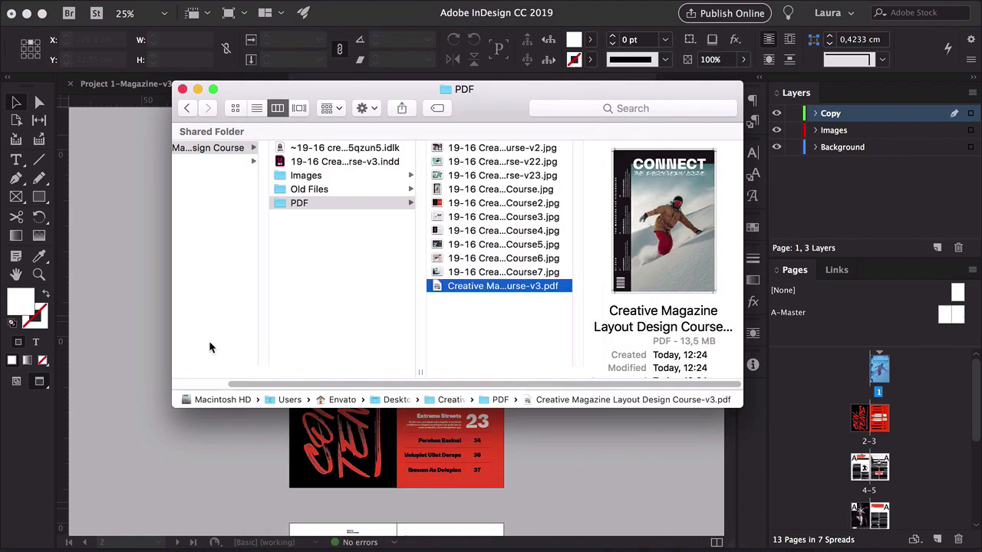
{"action": "left_click", "coordinate": [484, 342]}
{"action": "left_click", "coordinate": [577, 431]}
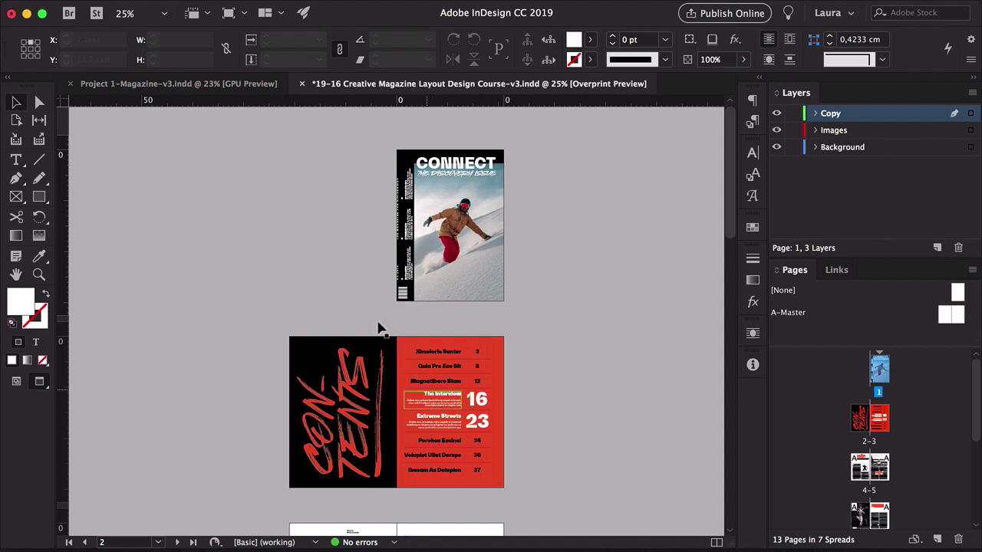
Open the Package dialog and review its Fonts, Links and Images, and Summary sections
{"action": "left_click", "coordinate": [127, 9]}
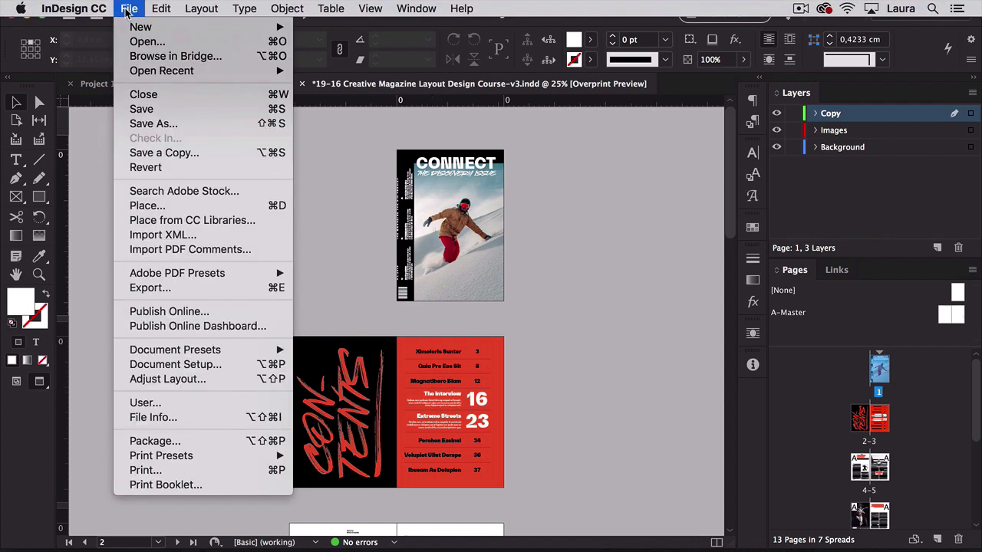
{"action": "left_click", "coordinate": [215, 443]}
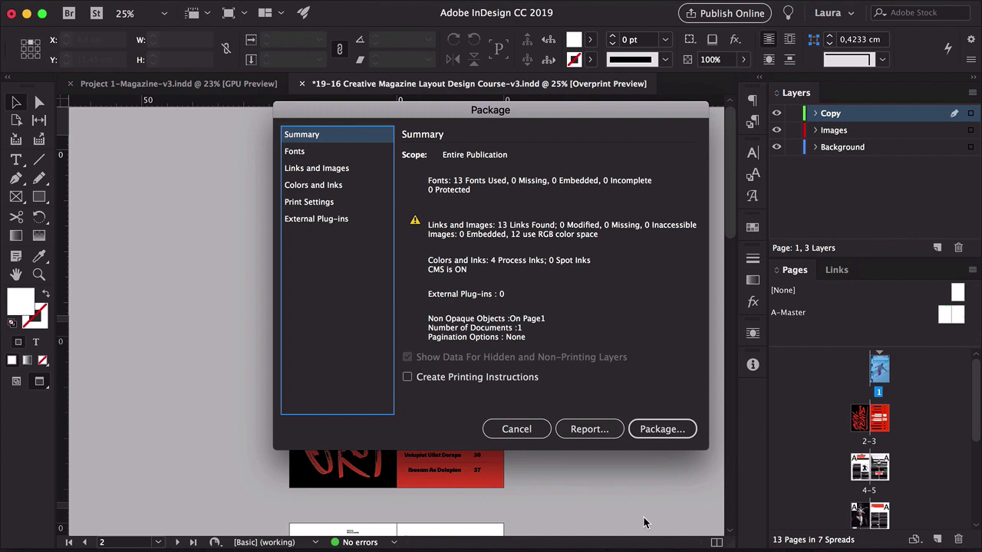
{"action": "left_click", "coordinate": [319, 156]}
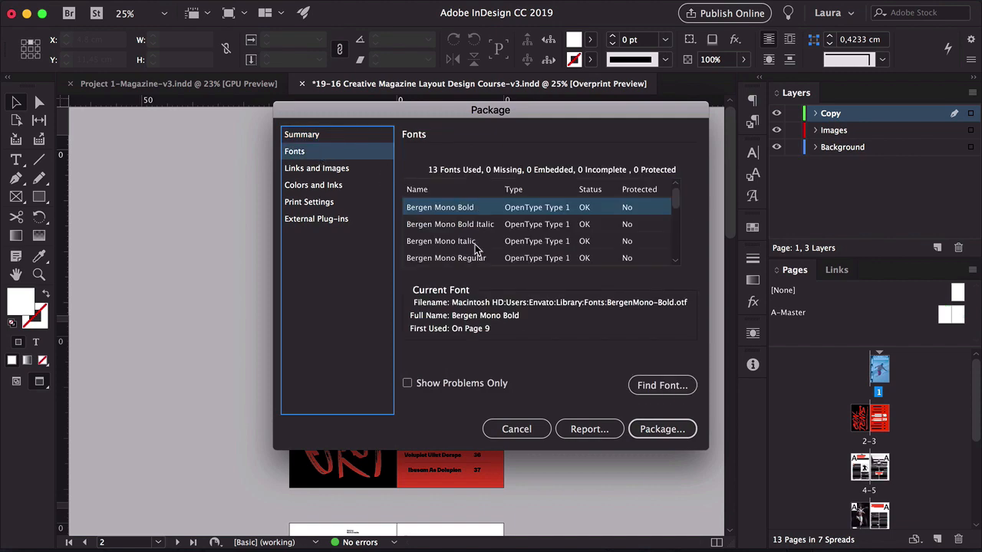
{"action": "left_click", "coordinate": [324, 184]}
{"action": "left_click", "coordinate": [328, 170]}
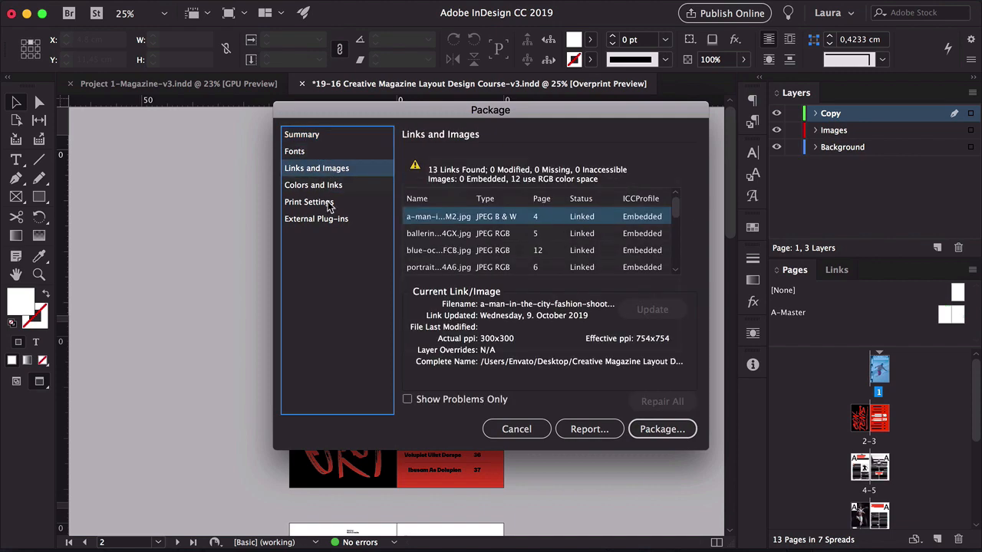
{"action": "scroll", "coordinate": [512, 253], "scroll_direction": "down", "scroll_amount": 3}
{"action": "scroll", "coordinate": [512, 253], "scroll_direction": "up", "scroll_amount": 3}
{"action": "left_click", "coordinate": [313, 136]}
Start packaging the document, saving it when prompted, and name the package folder Creative Magazine Layout Design Course Package
{"action": "left_click", "coordinate": [679, 429]}
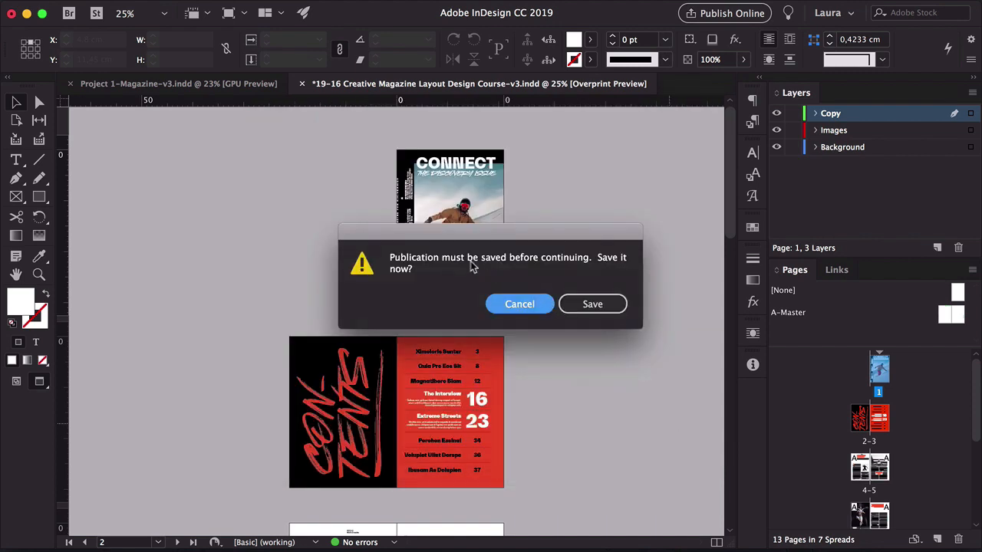
{"action": "left_click", "coordinate": [603, 304]}
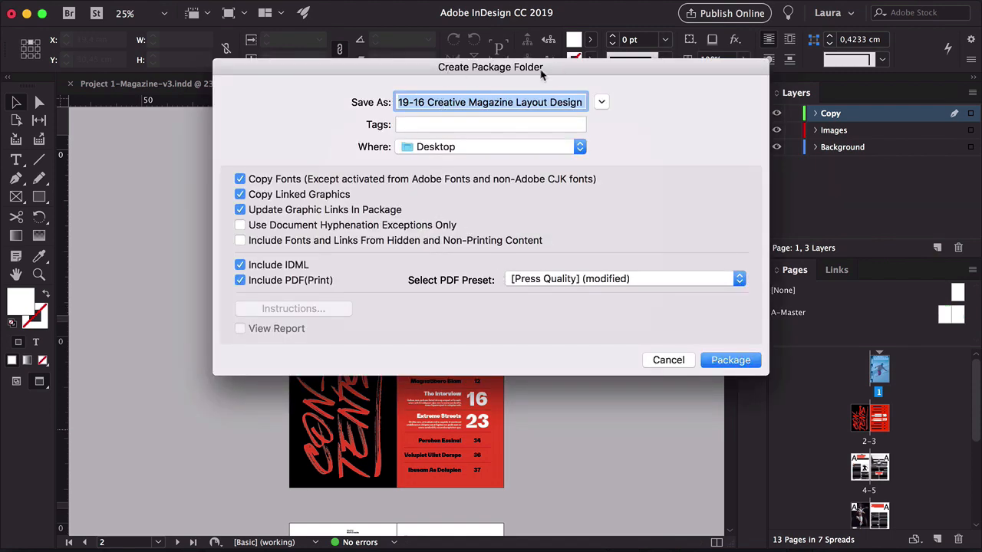
{"action": "left_click", "coordinate": [452, 102]}
{"action": "left_click_drag", "start_coordinate": [430, 102], "coordinate": [386, 102]}
{"action": "key", "text": "BackSpace"}
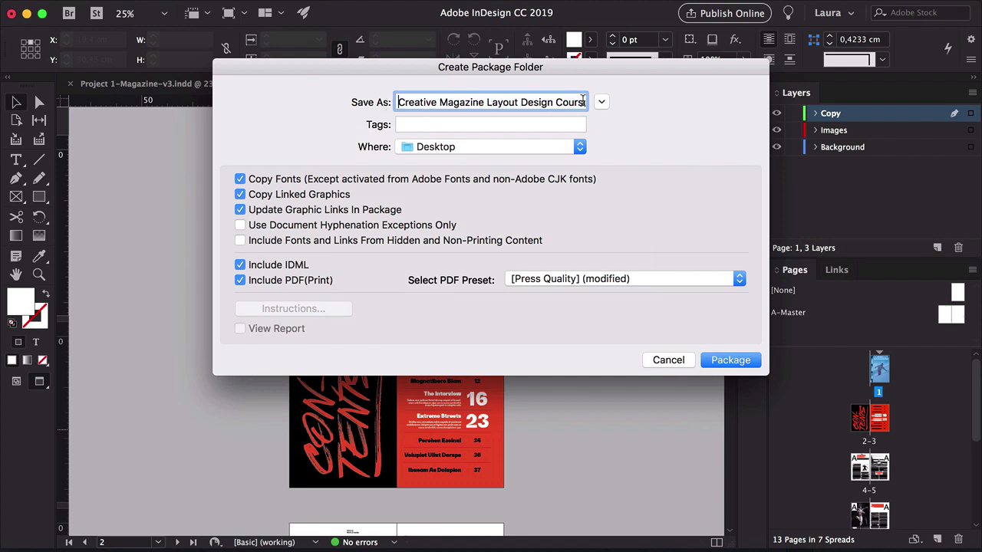
{"action": "left_click_drag", "start_coordinate": [579, 102], "coordinate": [669, 102]}
{"action": "left_click", "coordinate": [576, 102]}
{"action": "left_click_drag", "start_coordinate": [537, 102], "coordinate": [645, 106]}
{"action": "type", "text": "Package"}
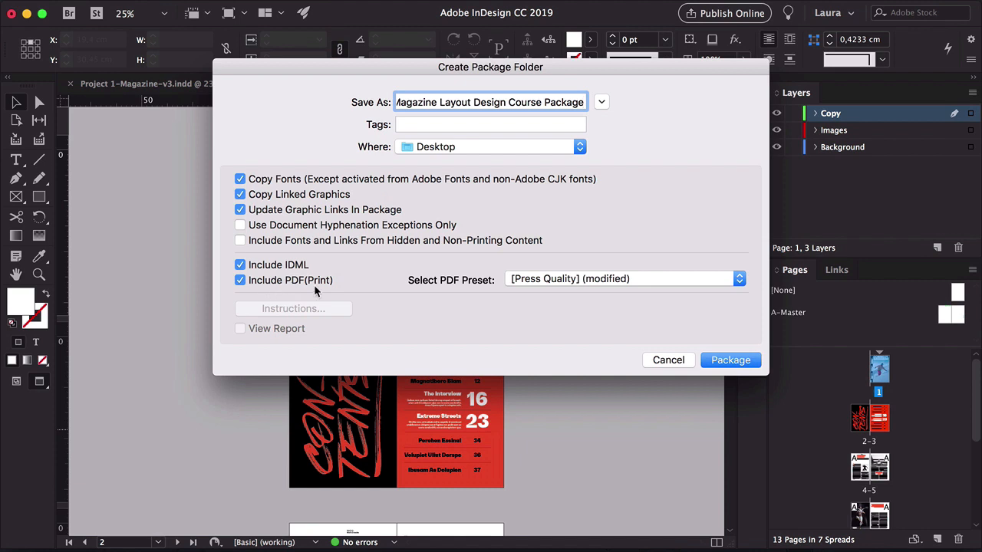
Keep the [Press Quality] (modified) PDF preset, create the package, and accept the font copying warning
{"action": "left_click", "coordinate": [532, 282]}
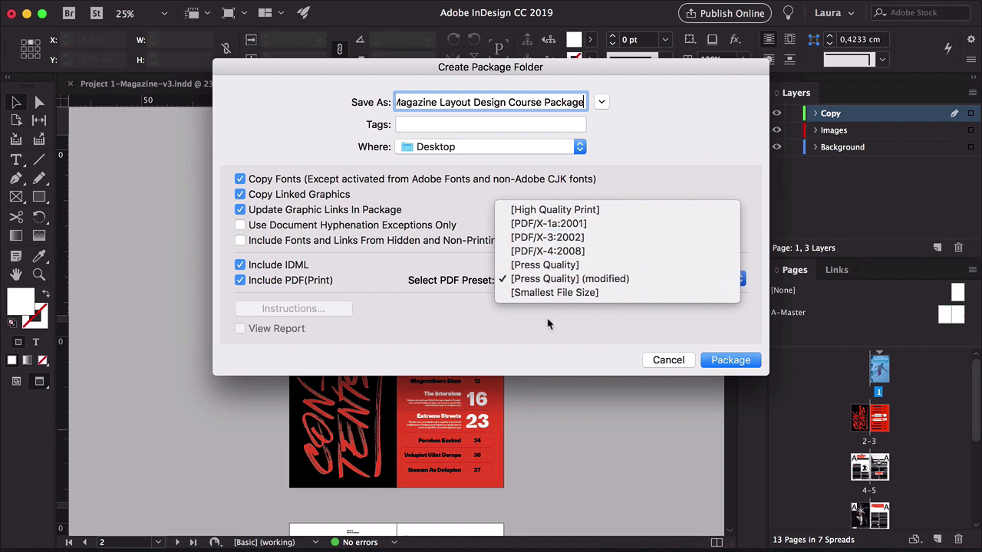
{"action": "left_click", "coordinate": [528, 278]}
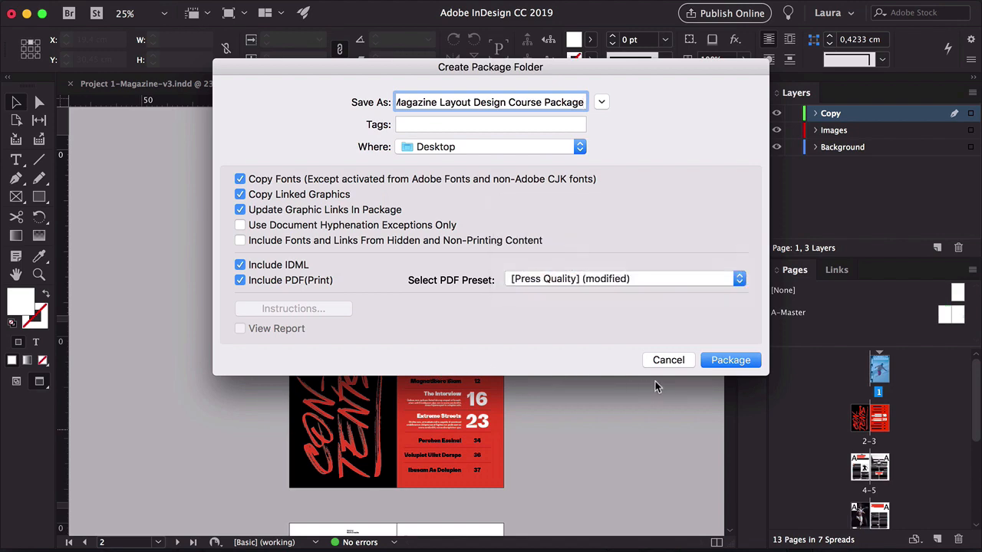
{"action": "left_click", "coordinate": [730, 359]}
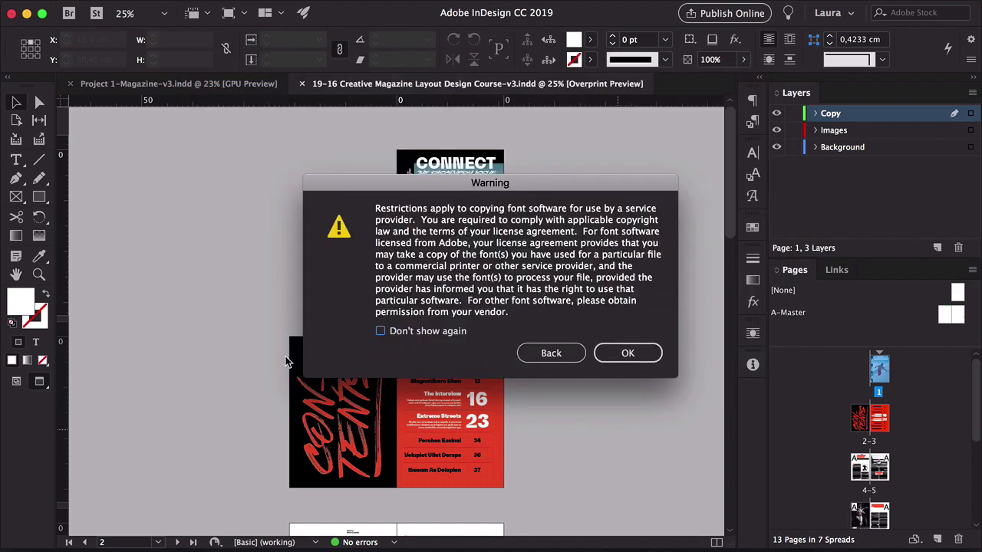
{"action": "left_click", "coordinate": [611, 352]}
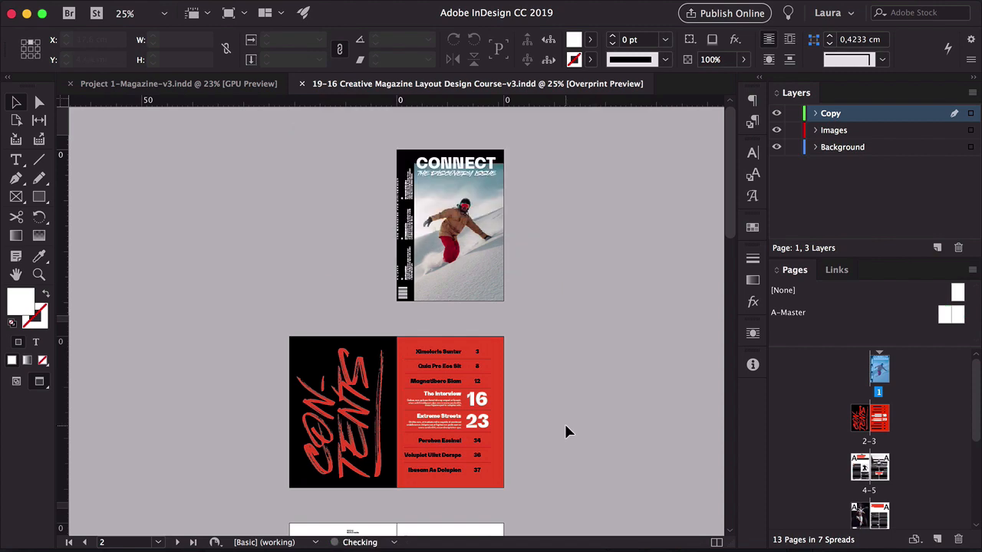
Open the new package folder on the desktop and show its contents as icons
{"action": "left_click", "coordinate": [26, 14]}
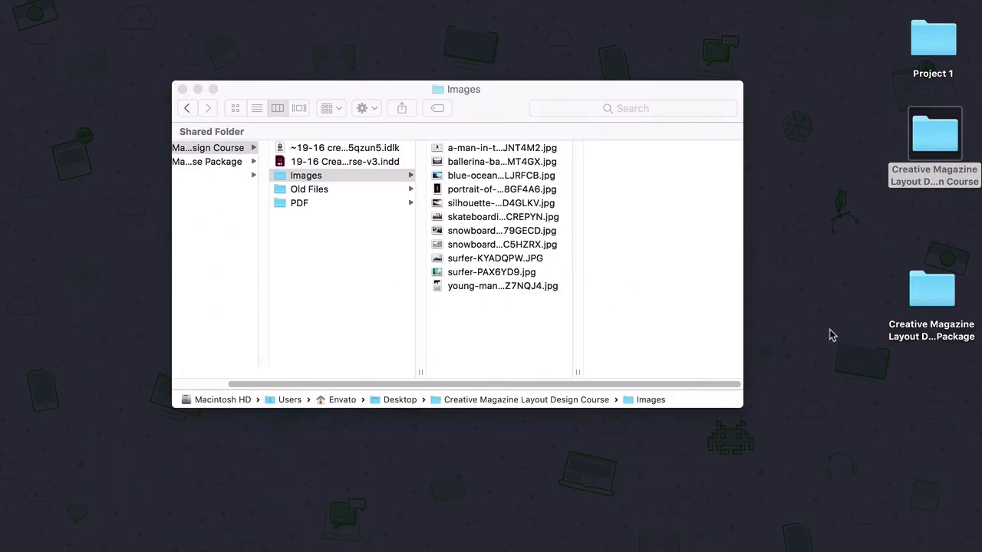
{"action": "left_click_drag", "start_coordinate": [936, 280], "coordinate": [943, 232]}
{"action": "left_click", "coordinate": [862, 300]}
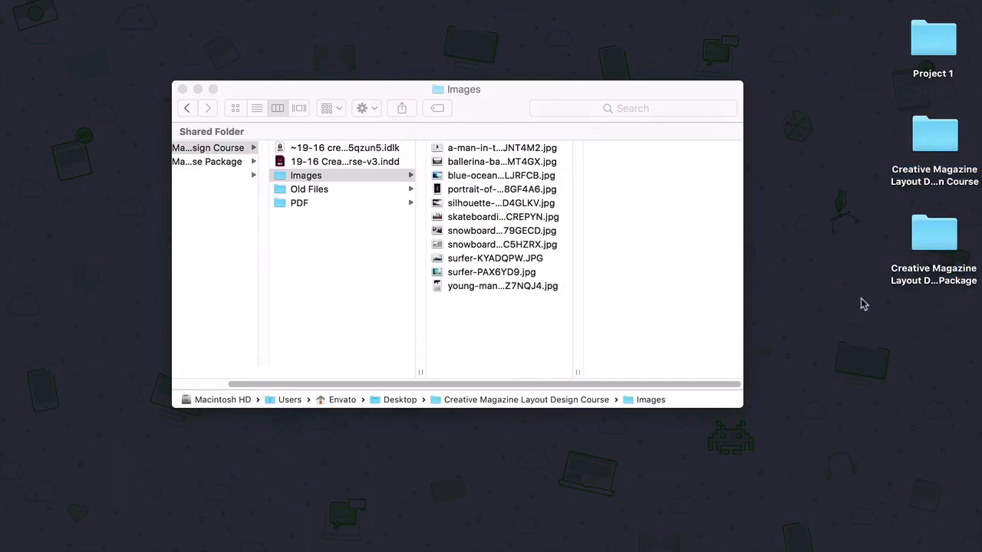
{"action": "left_click", "coordinate": [184, 90]}
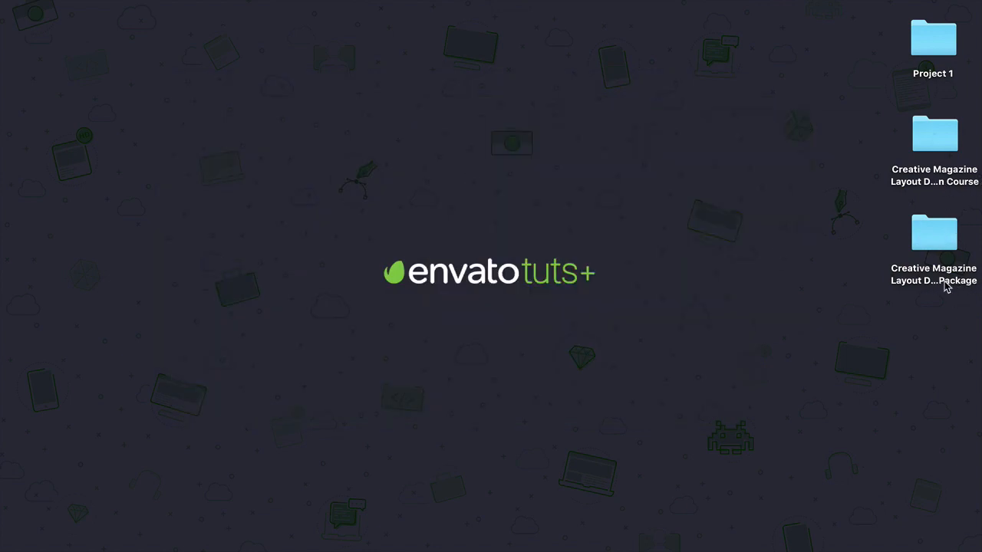
{"action": "double_click", "coordinate": [933, 239]}
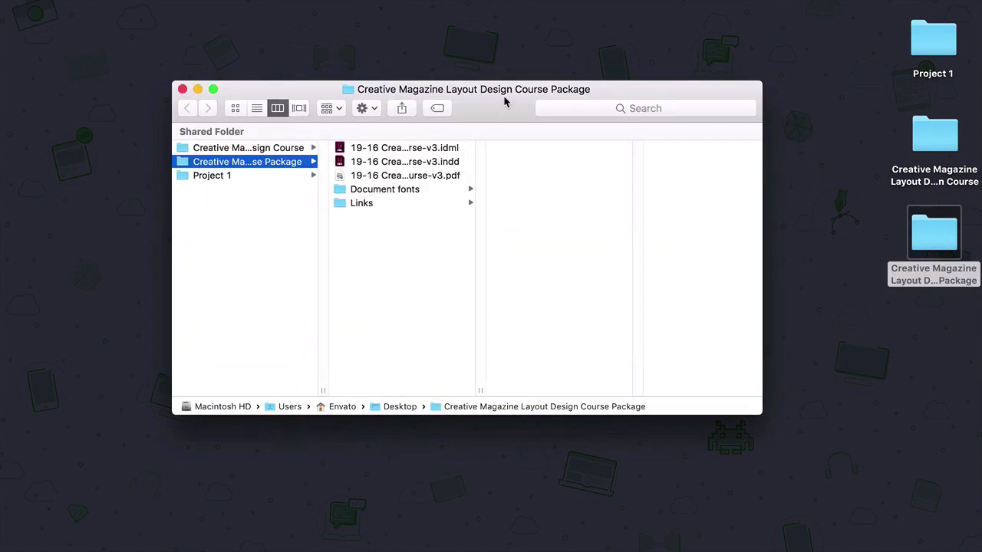
{"action": "left_click_drag", "start_coordinate": [502, 97], "coordinate": [485, 95]}
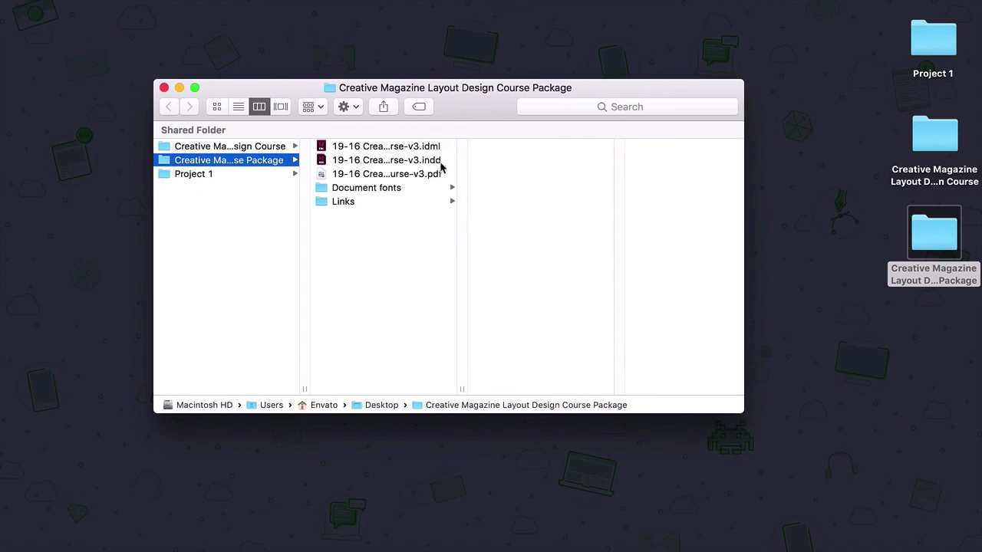
{"action": "left_click", "coordinate": [217, 107]}
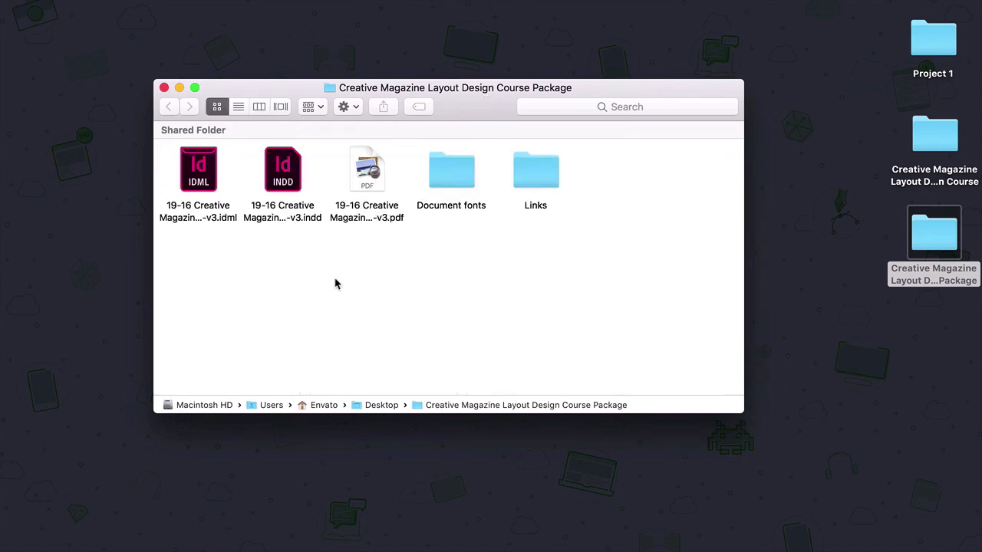
Preview the packaged PDF in Quick Look and scroll through its pages
{"action": "left_click", "coordinate": [375, 167]}
{"action": "key", "text": "space"}
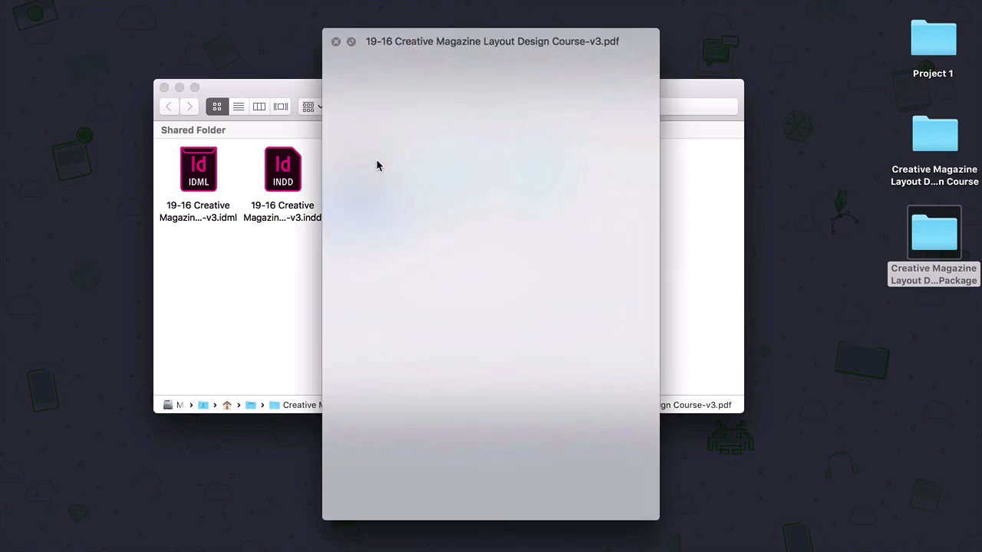
{"action": "scroll", "coordinate": [540, 241], "scroll_direction": "down", "scroll_amount": 10}
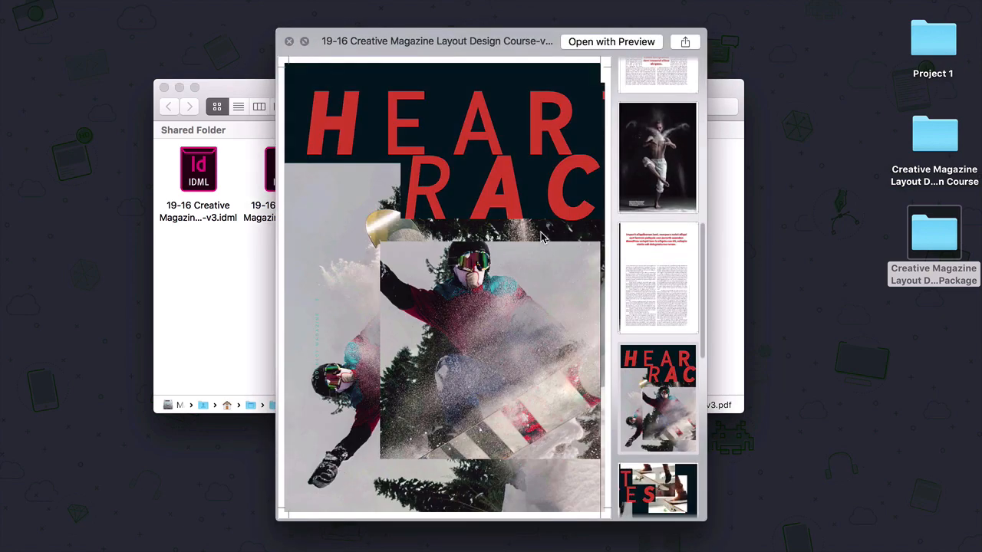
{"action": "key", "text": "space"}
Inspect the Document fonts and Links folders inside the package, then close the window
{"action": "double_click", "coordinate": [449, 177]}
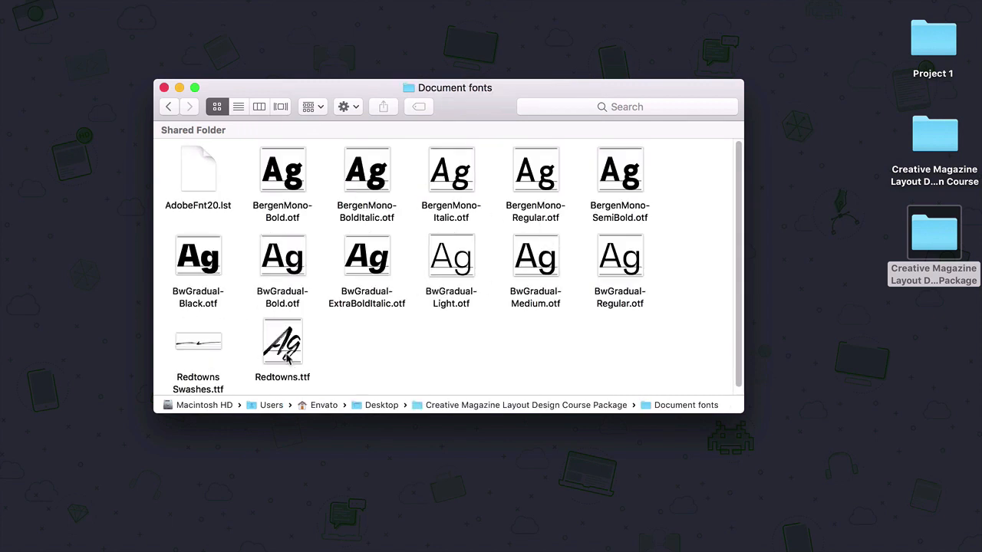
{"action": "left_click", "coordinate": [168, 106]}
{"action": "double_click", "coordinate": [537, 172]}
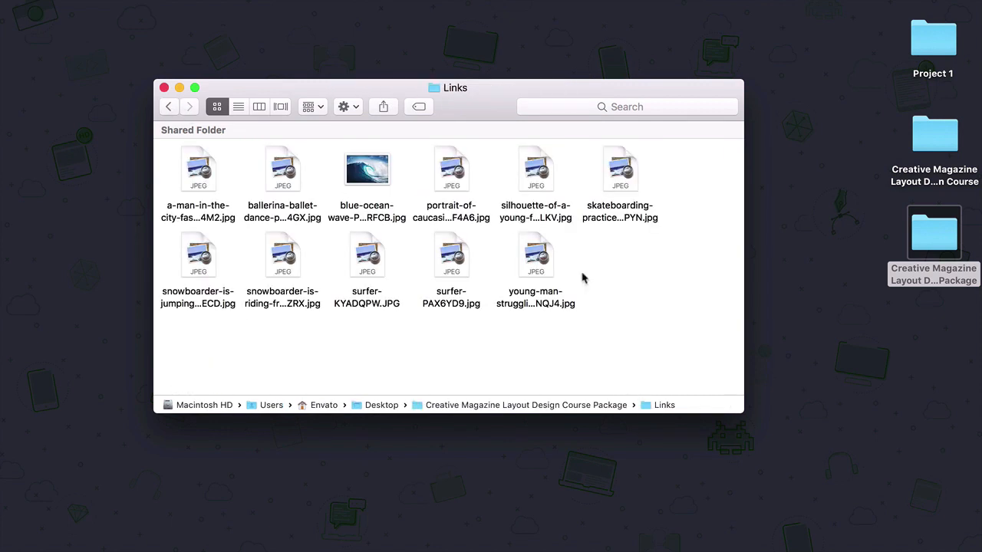
{"action": "left_click", "coordinate": [168, 107]}
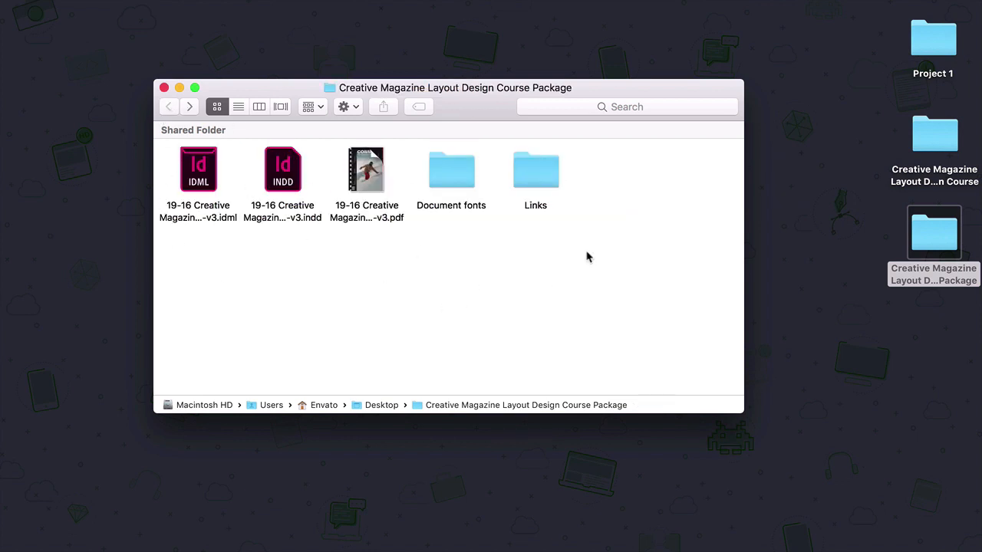
{"action": "left_click", "coordinate": [164, 88]}
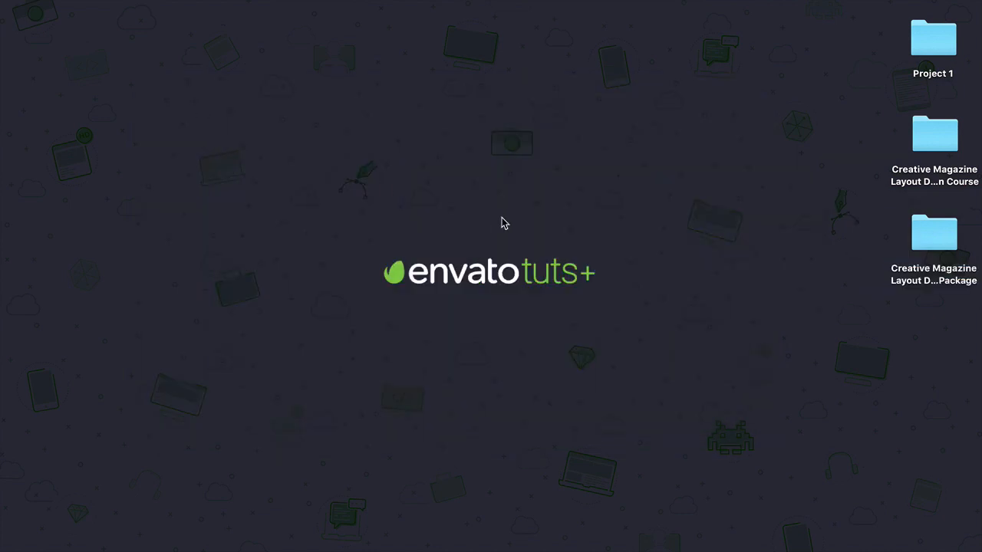
Compress the package folder into a ZIP archive and select the archive on the desktop
{"action": "left_click", "coordinate": [932, 234]}
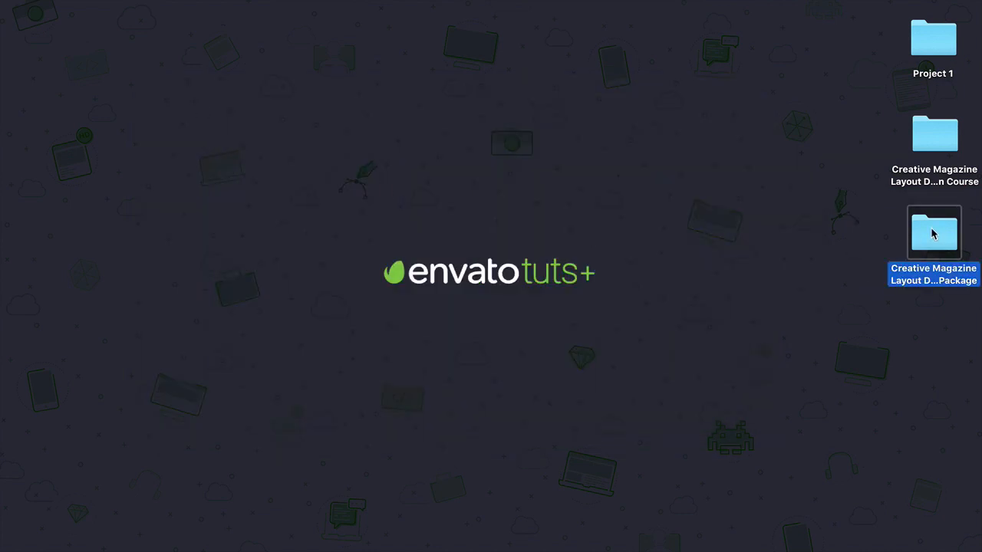
{"action": "right_click", "coordinate": [933, 234]}
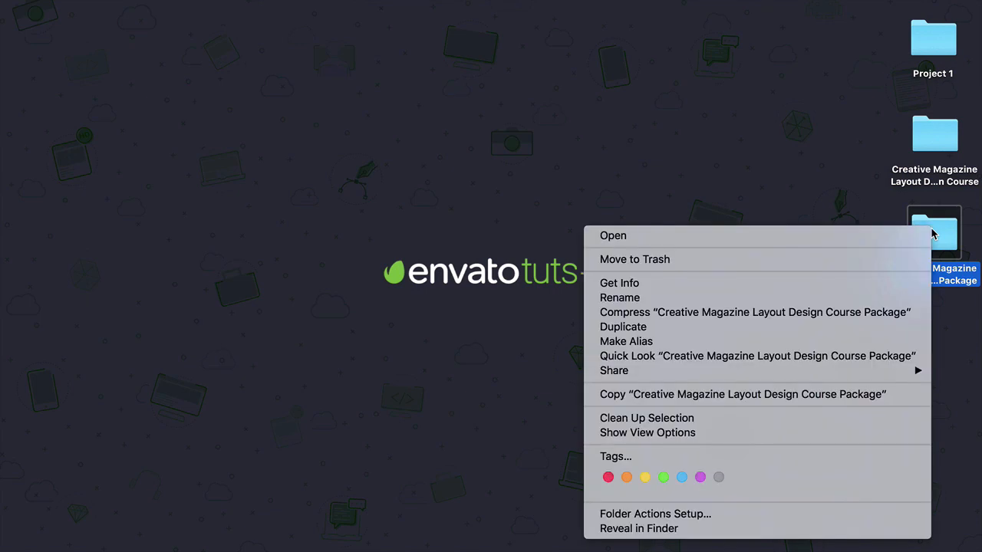
{"action": "left_click", "coordinate": [756, 312]}
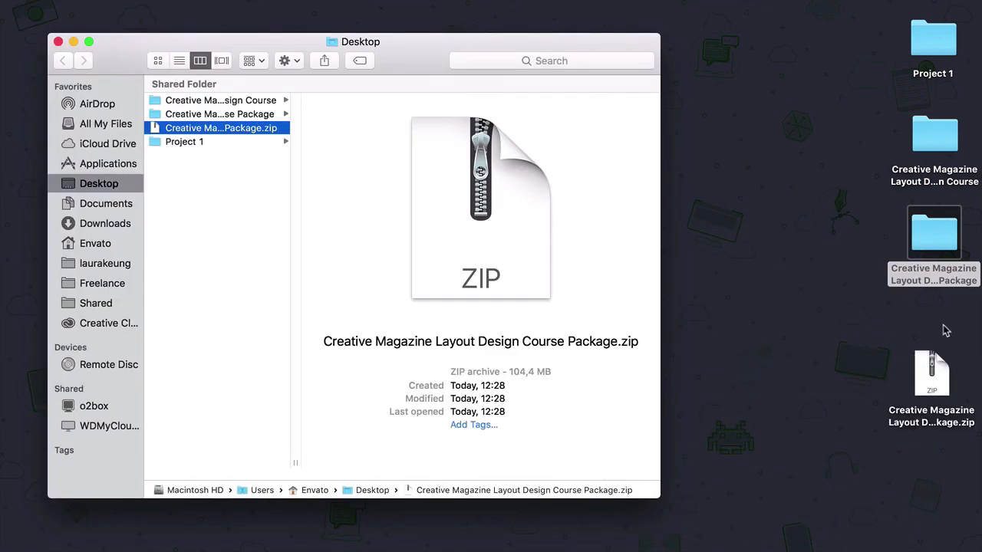
{"action": "left_click", "coordinate": [58, 41]}
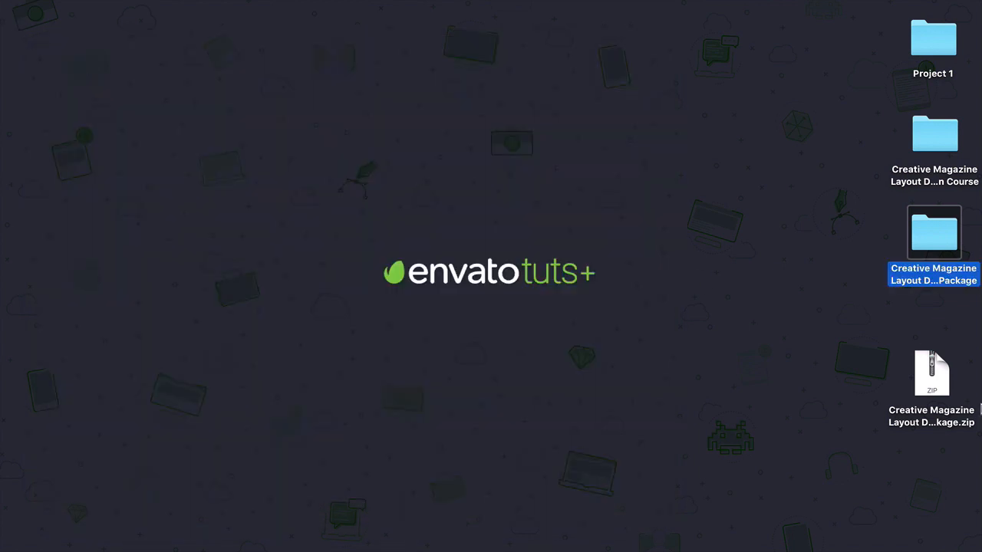
{"action": "left_click", "coordinate": [920, 394]}
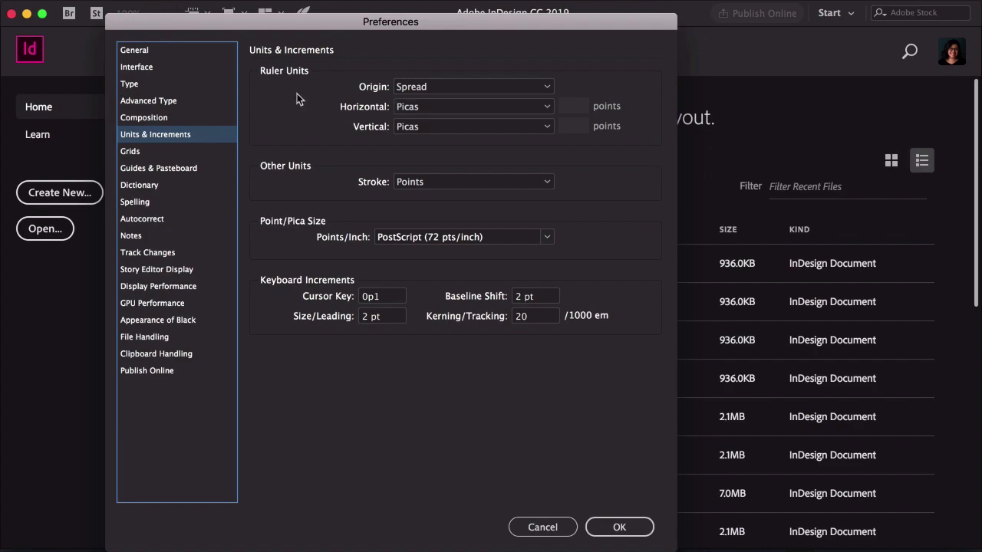
Insert a Current Page Number marker into the text frame on the master page
{"action": "left_click", "coordinate": [399, 112]}
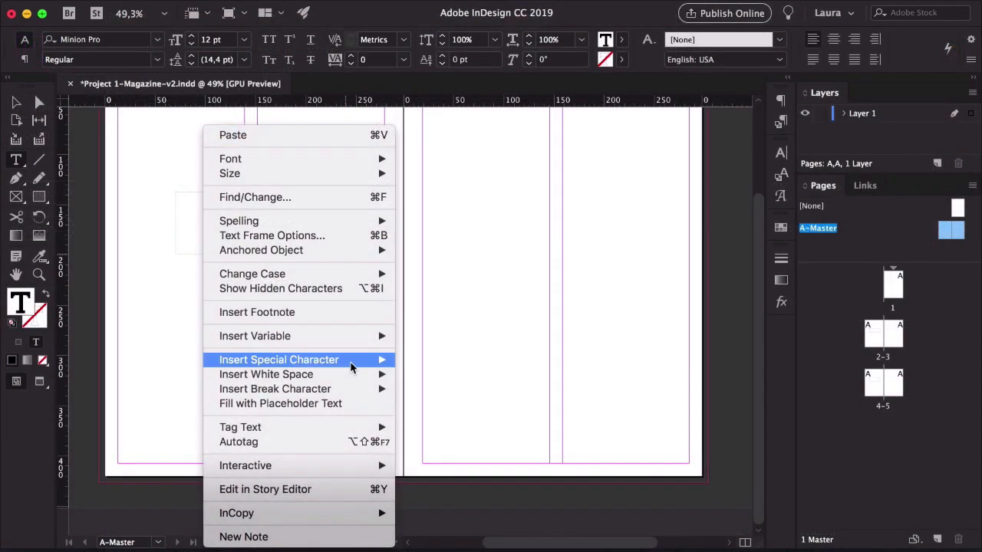
{"action": "mouse_move", "coordinate": [350, 367]}
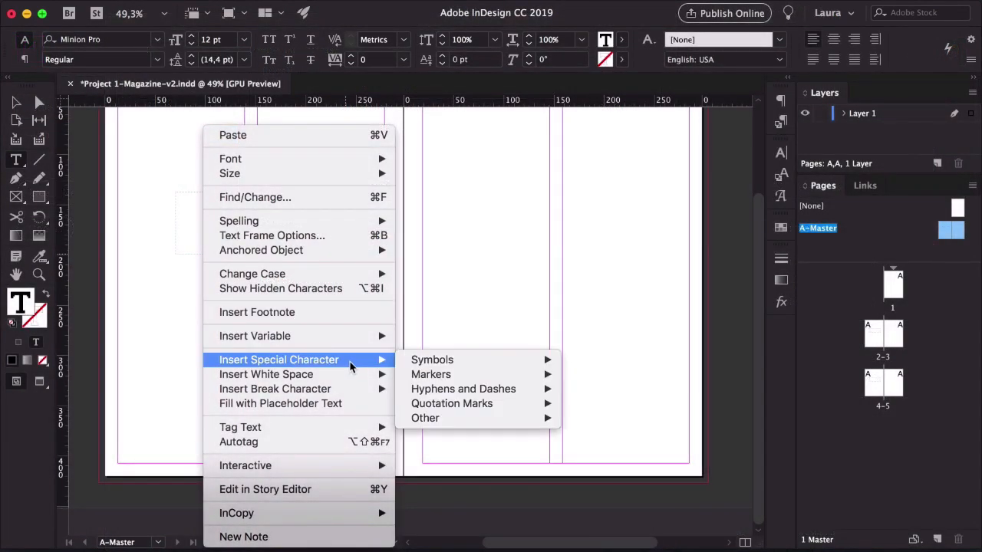
{"action": "mouse_move", "coordinate": [427, 376]}
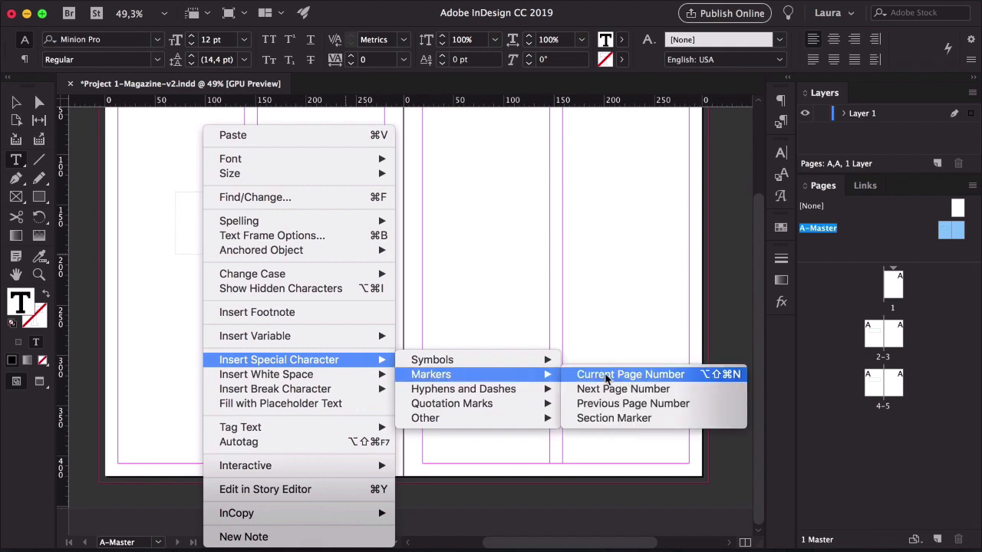
{"action": "left_click", "coordinate": [603, 376]}
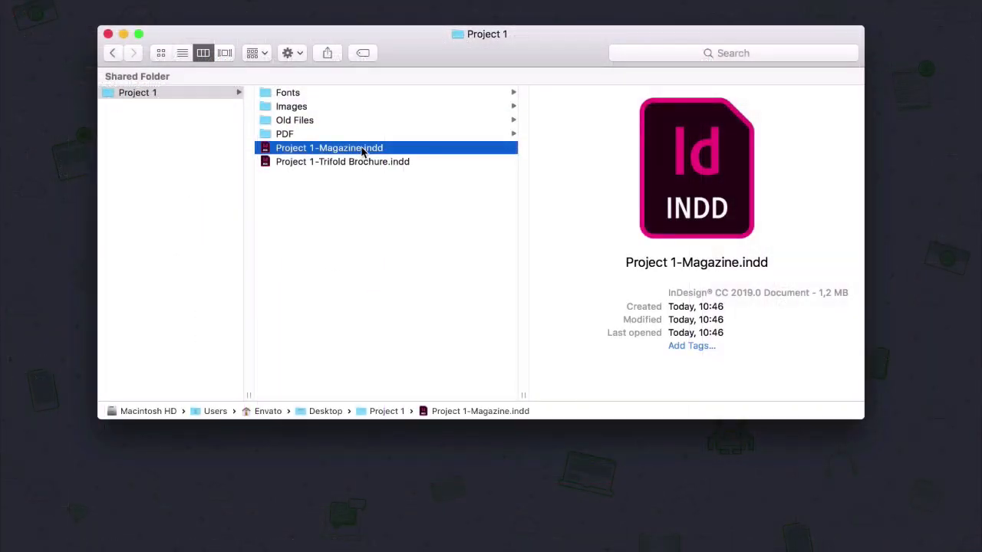
Rename the magazine file to Project 1-Magazine-v1.indd
{"action": "key", "text": "Return"}
{"action": "key", "text": "Right"}
{"action": "type", "text": "-v1"}
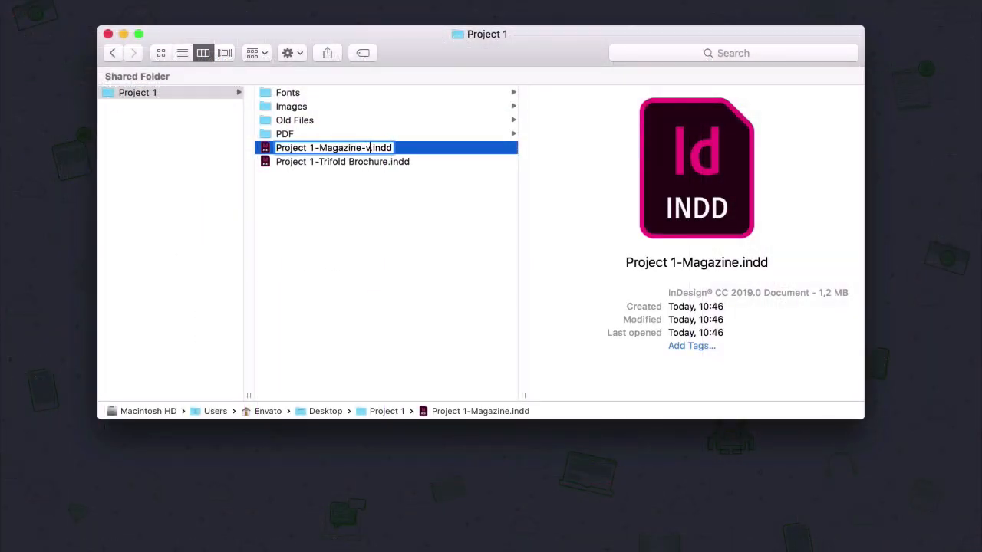
{"action": "key", "text": "Return"}
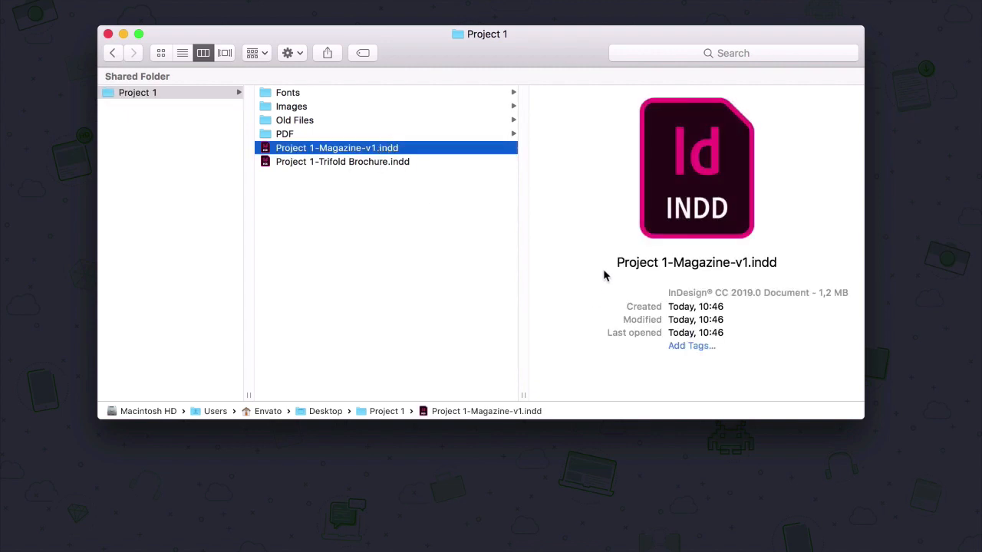
Duplicate the magazine file and rename the copy Project 1-Magazine-v2.indd
{"action": "key", "text": "super+d"}
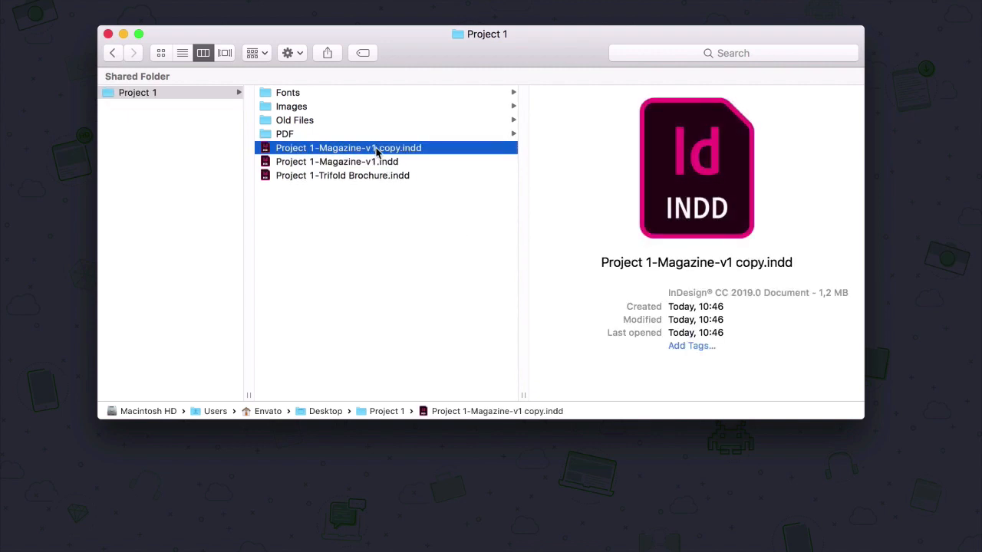
{"action": "key", "text": "Return"}
{"action": "key", "text": "Right"}
{"action": "left_click_drag", "start_coordinate": [399, 148], "coordinate": [369, 148]}
{"action": "type", "text": "v2"}
{"action": "key", "text": "Return"}
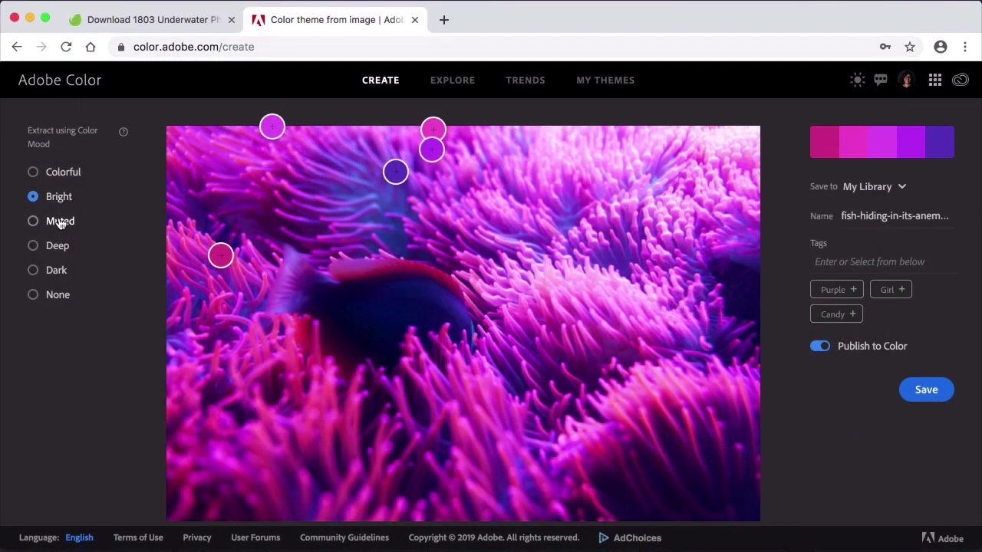
Extract a colour theme from the underwater image using the Dark colour mood
{"action": "left_click", "coordinate": [60, 220]}
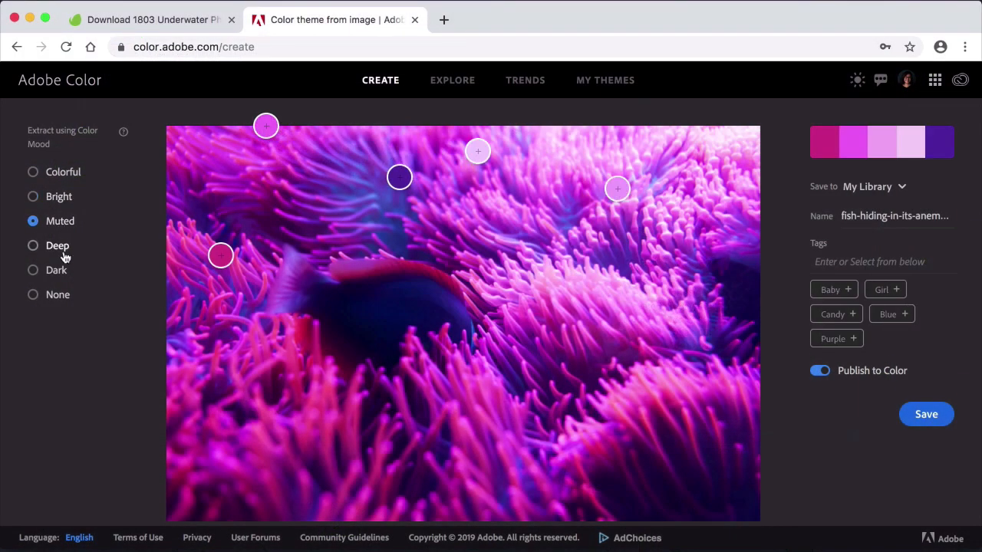
{"action": "left_click", "coordinate": [54, 270]}
{"action": "scroll", "coordinate": [205, 315], "scroll_direction": "down", "scroll_amount": 2}
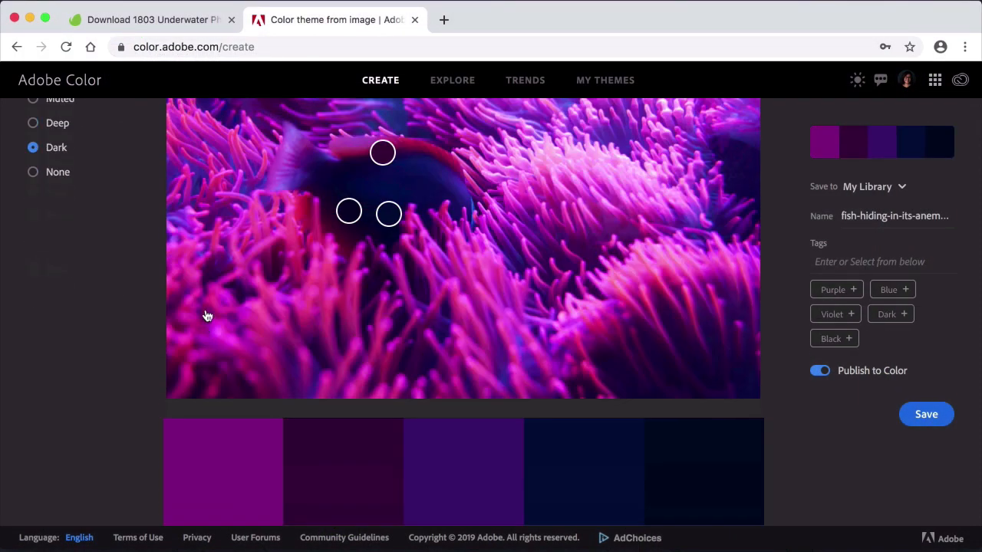
Switch to the magazine layout and tighten the tracking of the loose justified line in the first column to -10
{"action": "scroll", "coordinate": [206, 315], "scroll_direction": "up", "scroll_amount": 1}
{"action": "mouse_move", "coordinate": [386, 549]}
{"action": "left_click", "coordinate": [335, 541]}
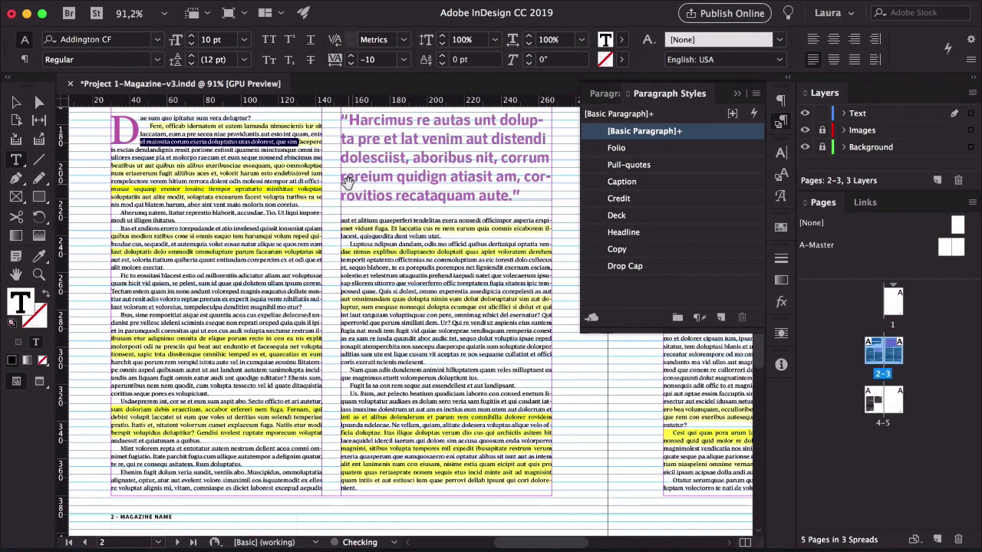
{"action": "key", "text": "Escape"}
{"action": "key", "text": "w"}
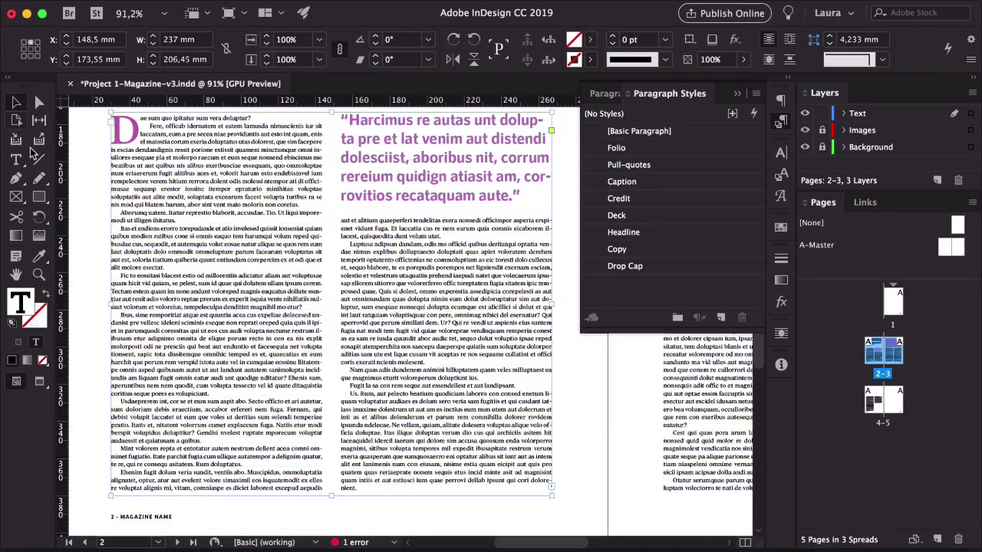
{"action": "scroll", "coordinate": [159, 185], "scroll_direction": "up", "scroll_amount": 5}
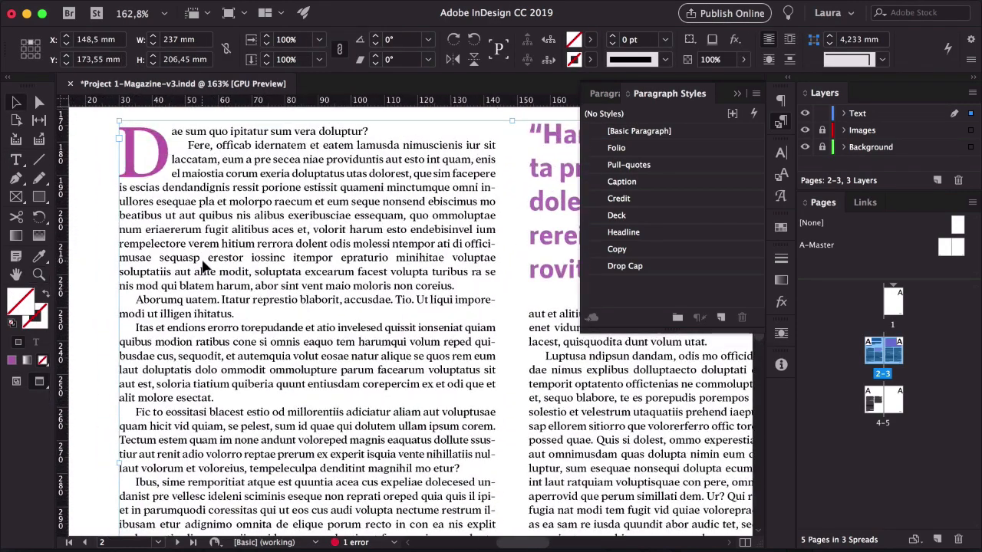
{"action": "key", "text": "w"}
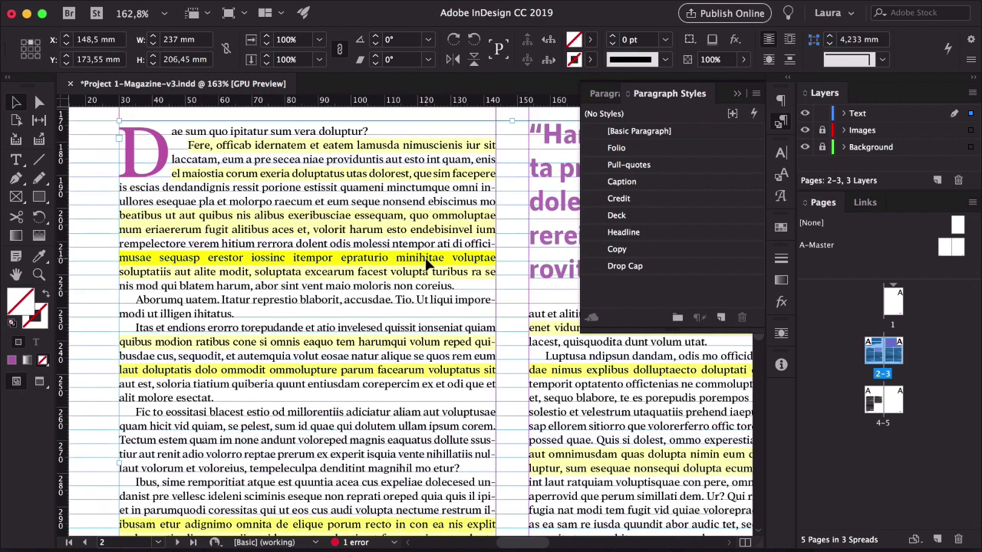
{"action": "triple_click", "coordinate": [364, 261]}
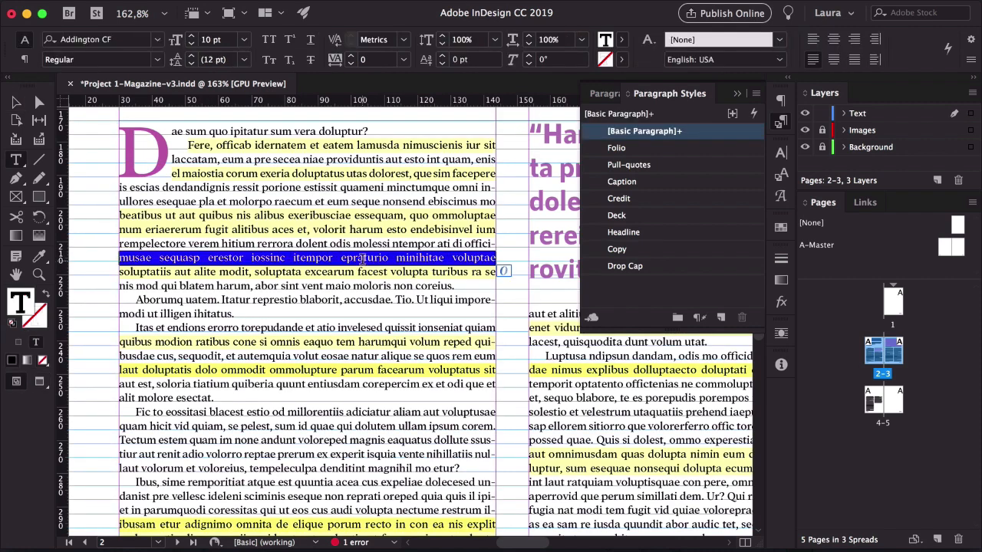
{"action": "key", "text": "alt+Left"}
{"action": "left_click", "coordinate": [364, 260]}
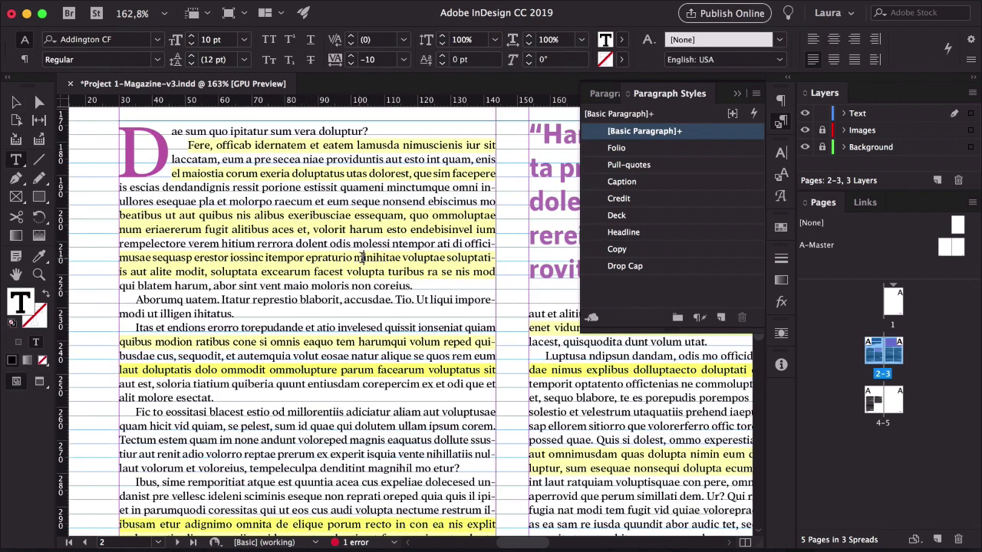
{"action": "key", "text": "Escape"}
{"action": "key", "text": "w"}
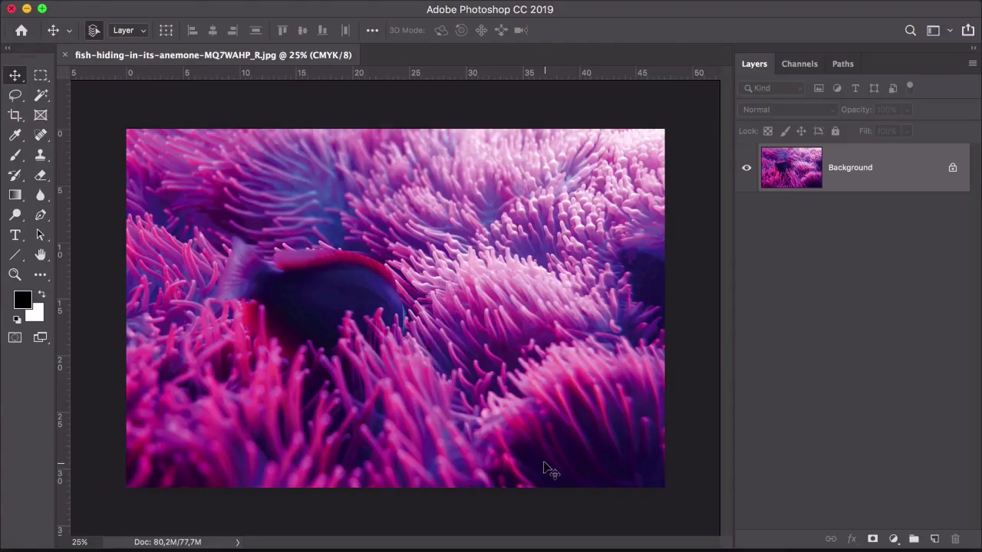
Add a Hue/Saturation adjustment layer to the underwater image and shift the hue to -91
{"action": "left_click", "coordinate": [890, 540]}
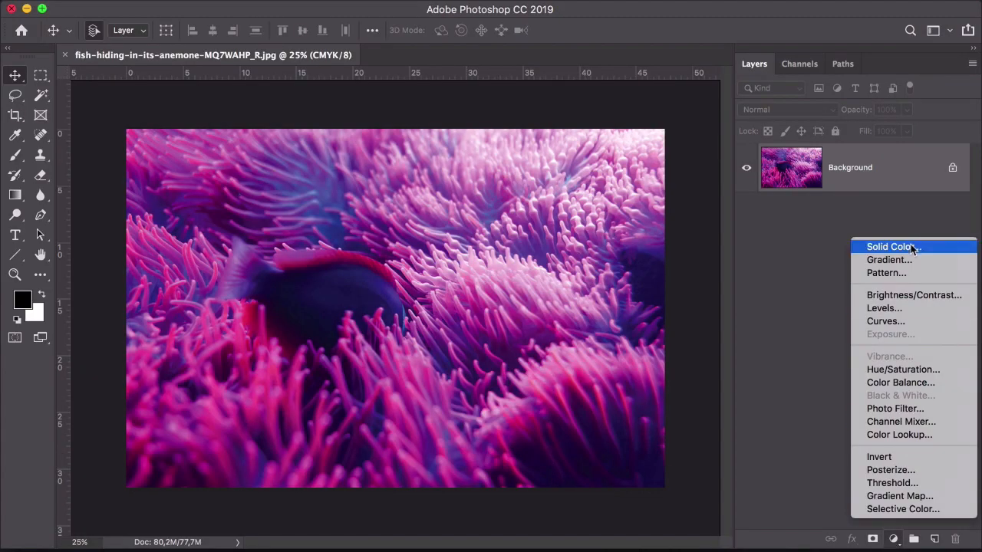
{"action": "left_click", "coordinate": [882, 370]}
{"action": "left_click_drag", "start_coordinate": [633, 163], "coordinate": [574, 164]}
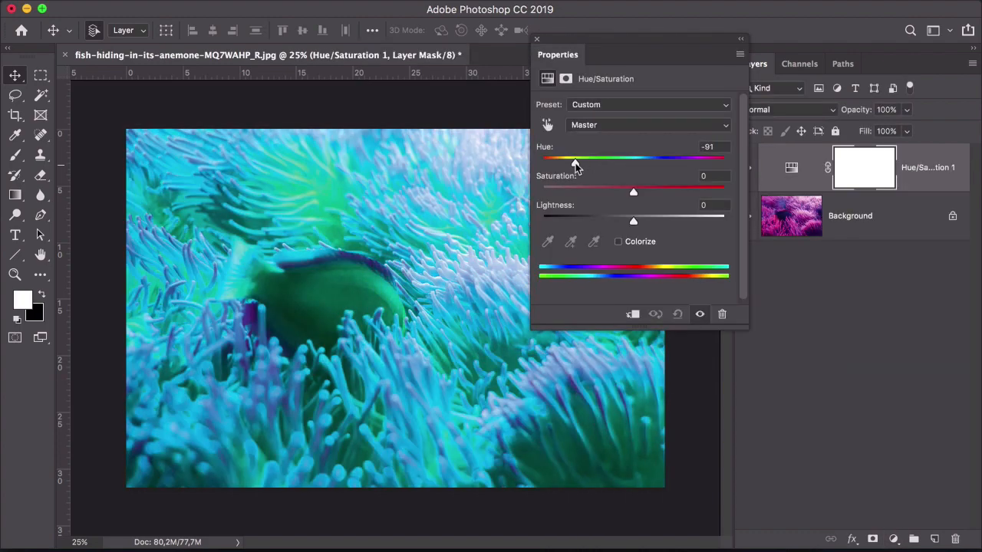
{"action": "left_click", "coordinate": [536, 38]}
{"action": "left_click", "coordinate": [868, 350]}
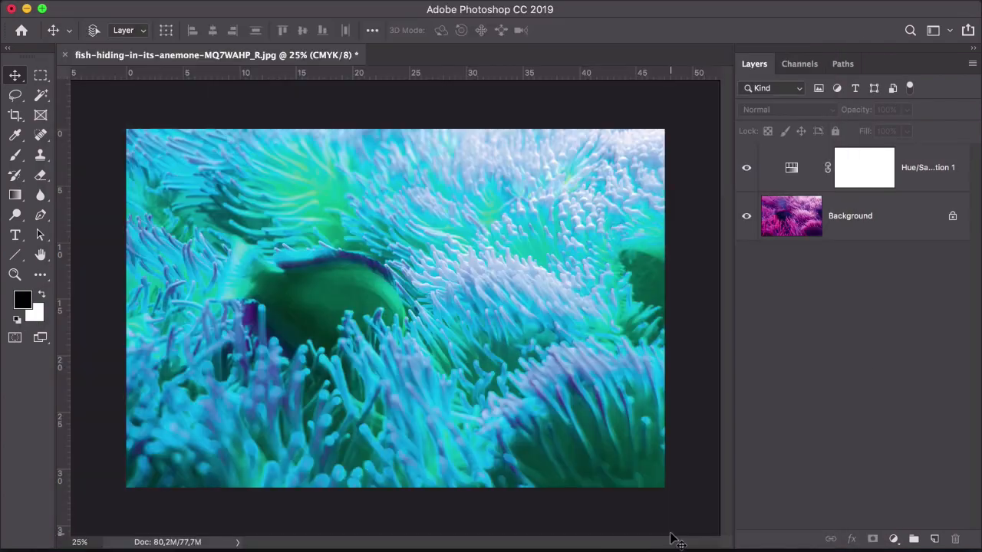
Save a copy of the image as fish-hiding-in-its-anemone-MQ7WAHP_R-v2 in TIFF format with layers
{"action": "key", "text": "super+shift+s"}
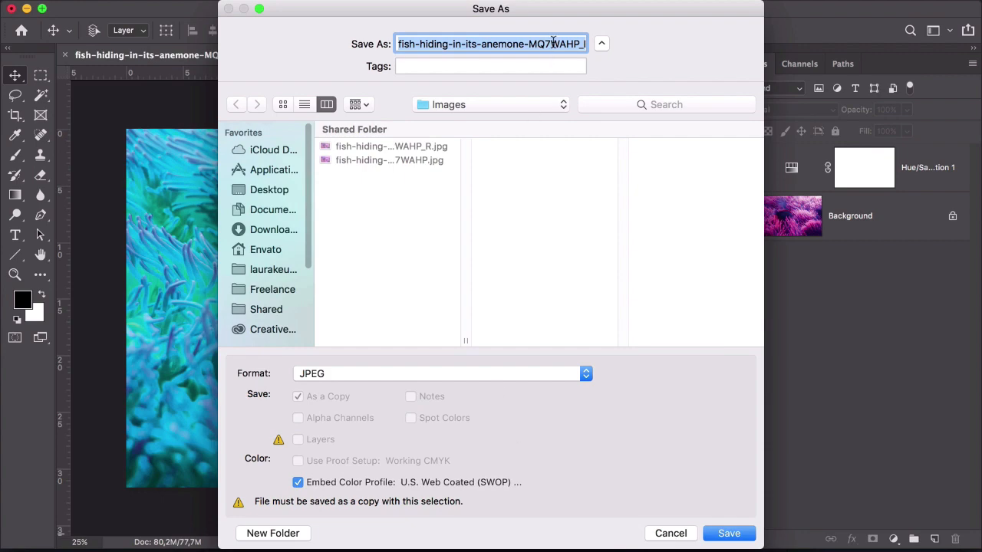
{"action": "left_click_drag", "start_coordinate": [564, 43], "coordinate": [542, 44]}
{"action": "type", "text": "-v2.jp"}
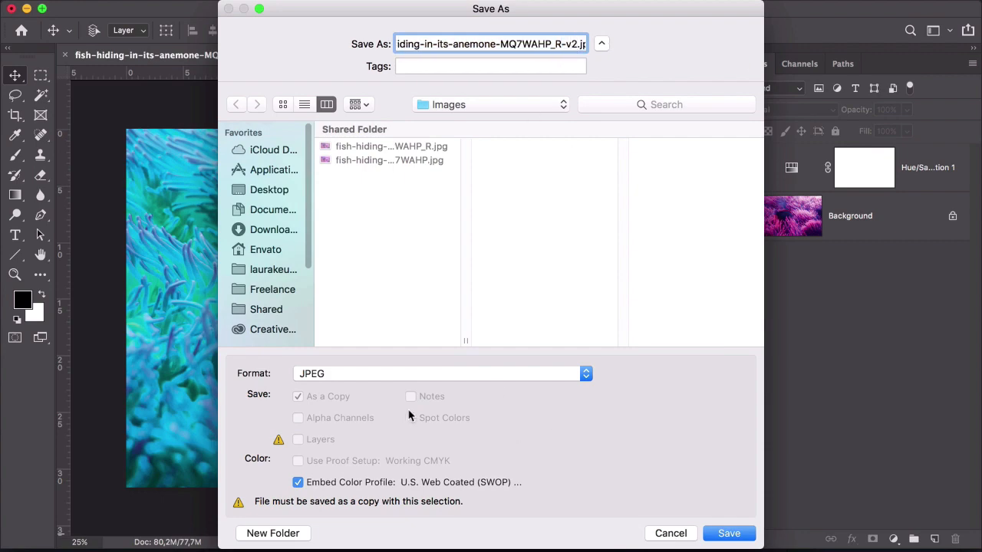
{"action": "left_click", "coordinate": [461, 374]}
{"action": "left_click", "coordinate": [430, 469]}
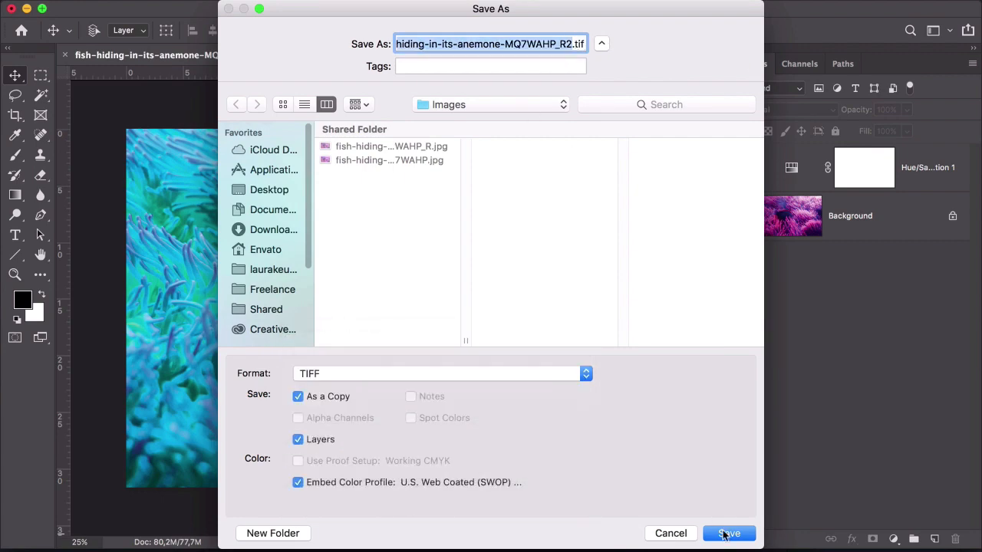
{"action": "left_click", "coordinate": [729, 533]}
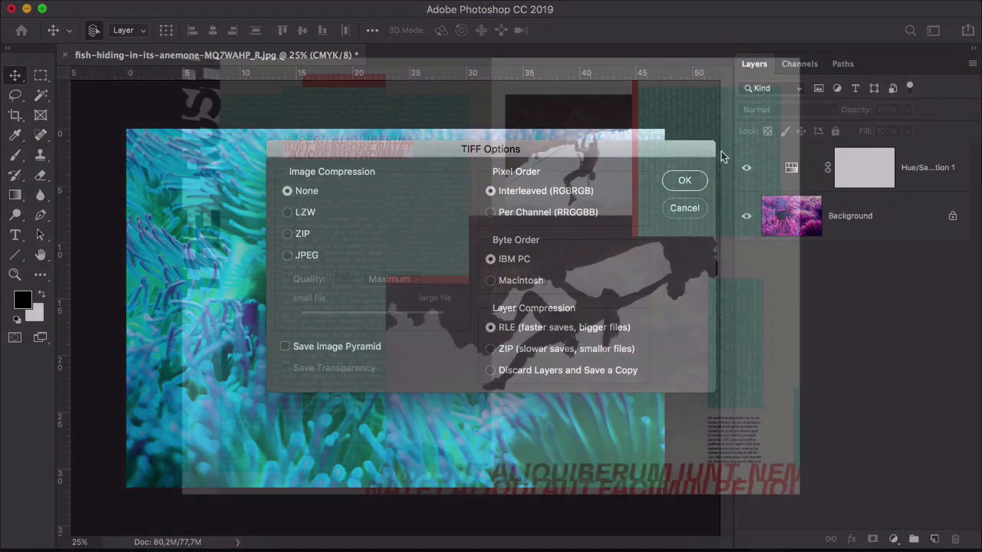